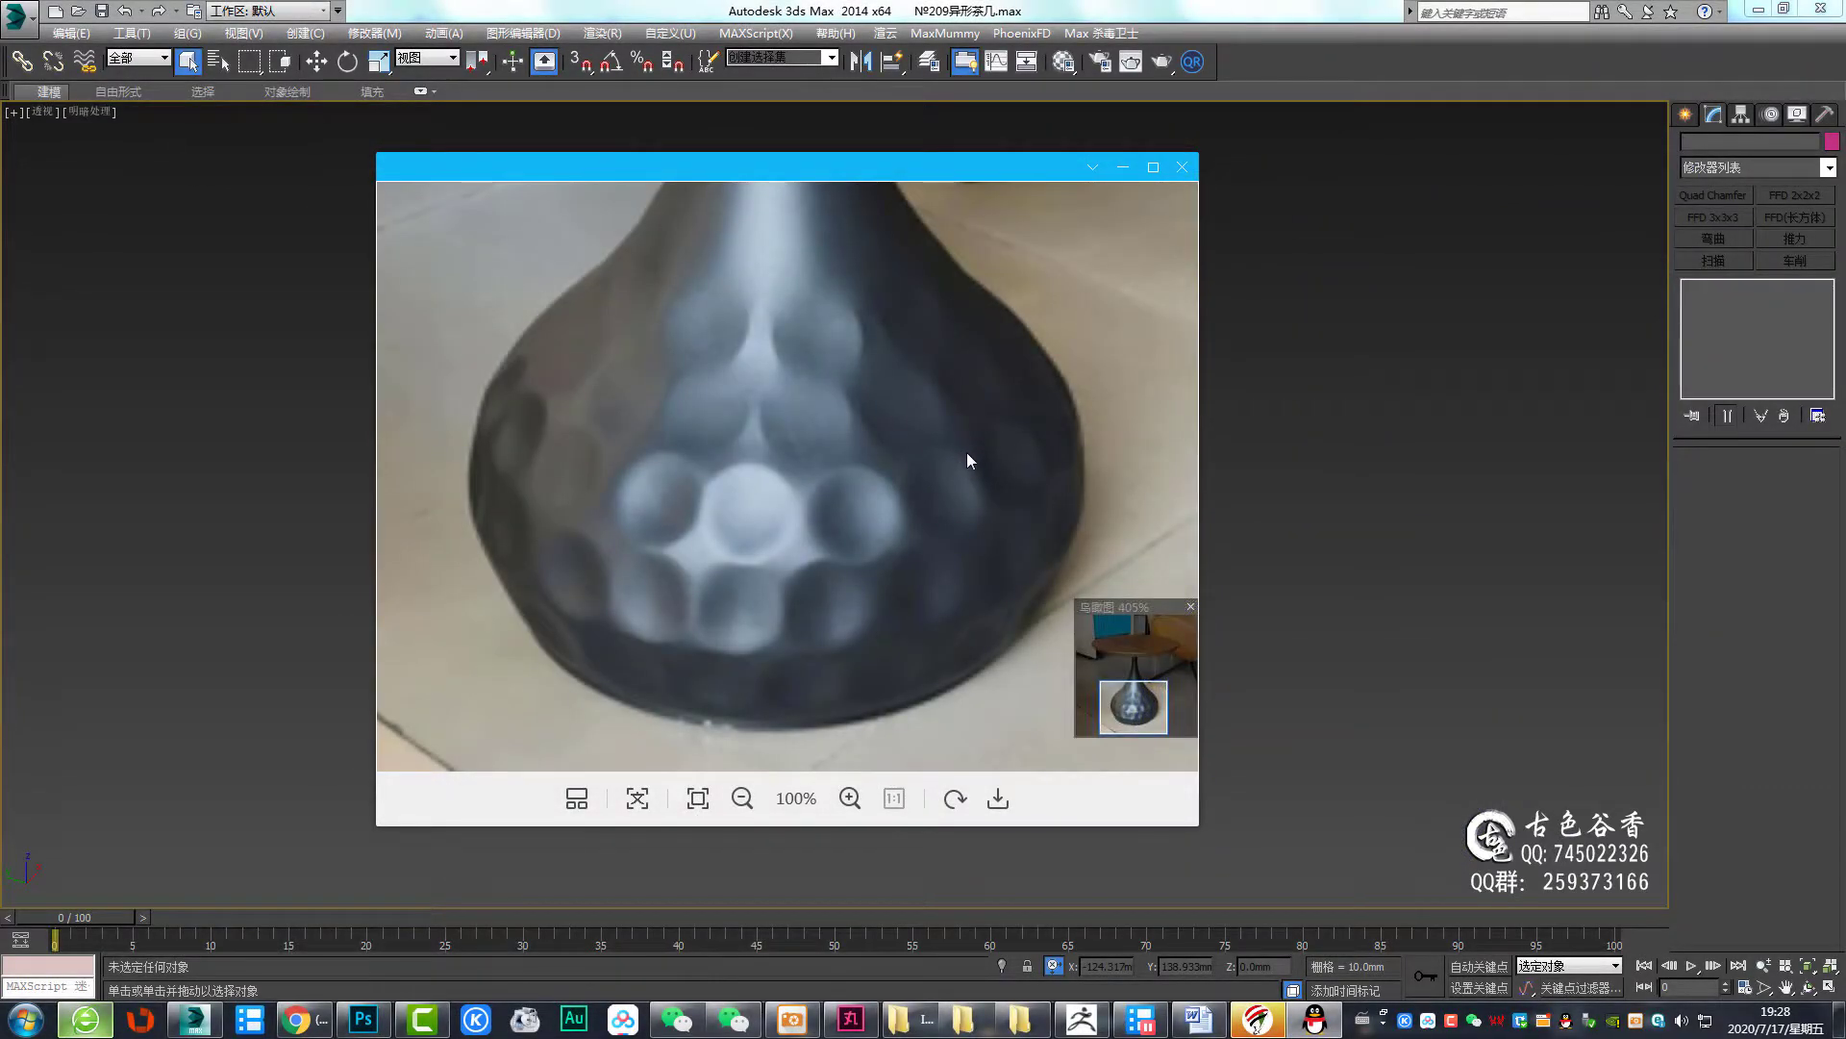
# Shift the dimpled vase reference photo window aside to study it, then close it
pyautogui.moveTo(875, 385); pyautogui.dragTo(900, 356)
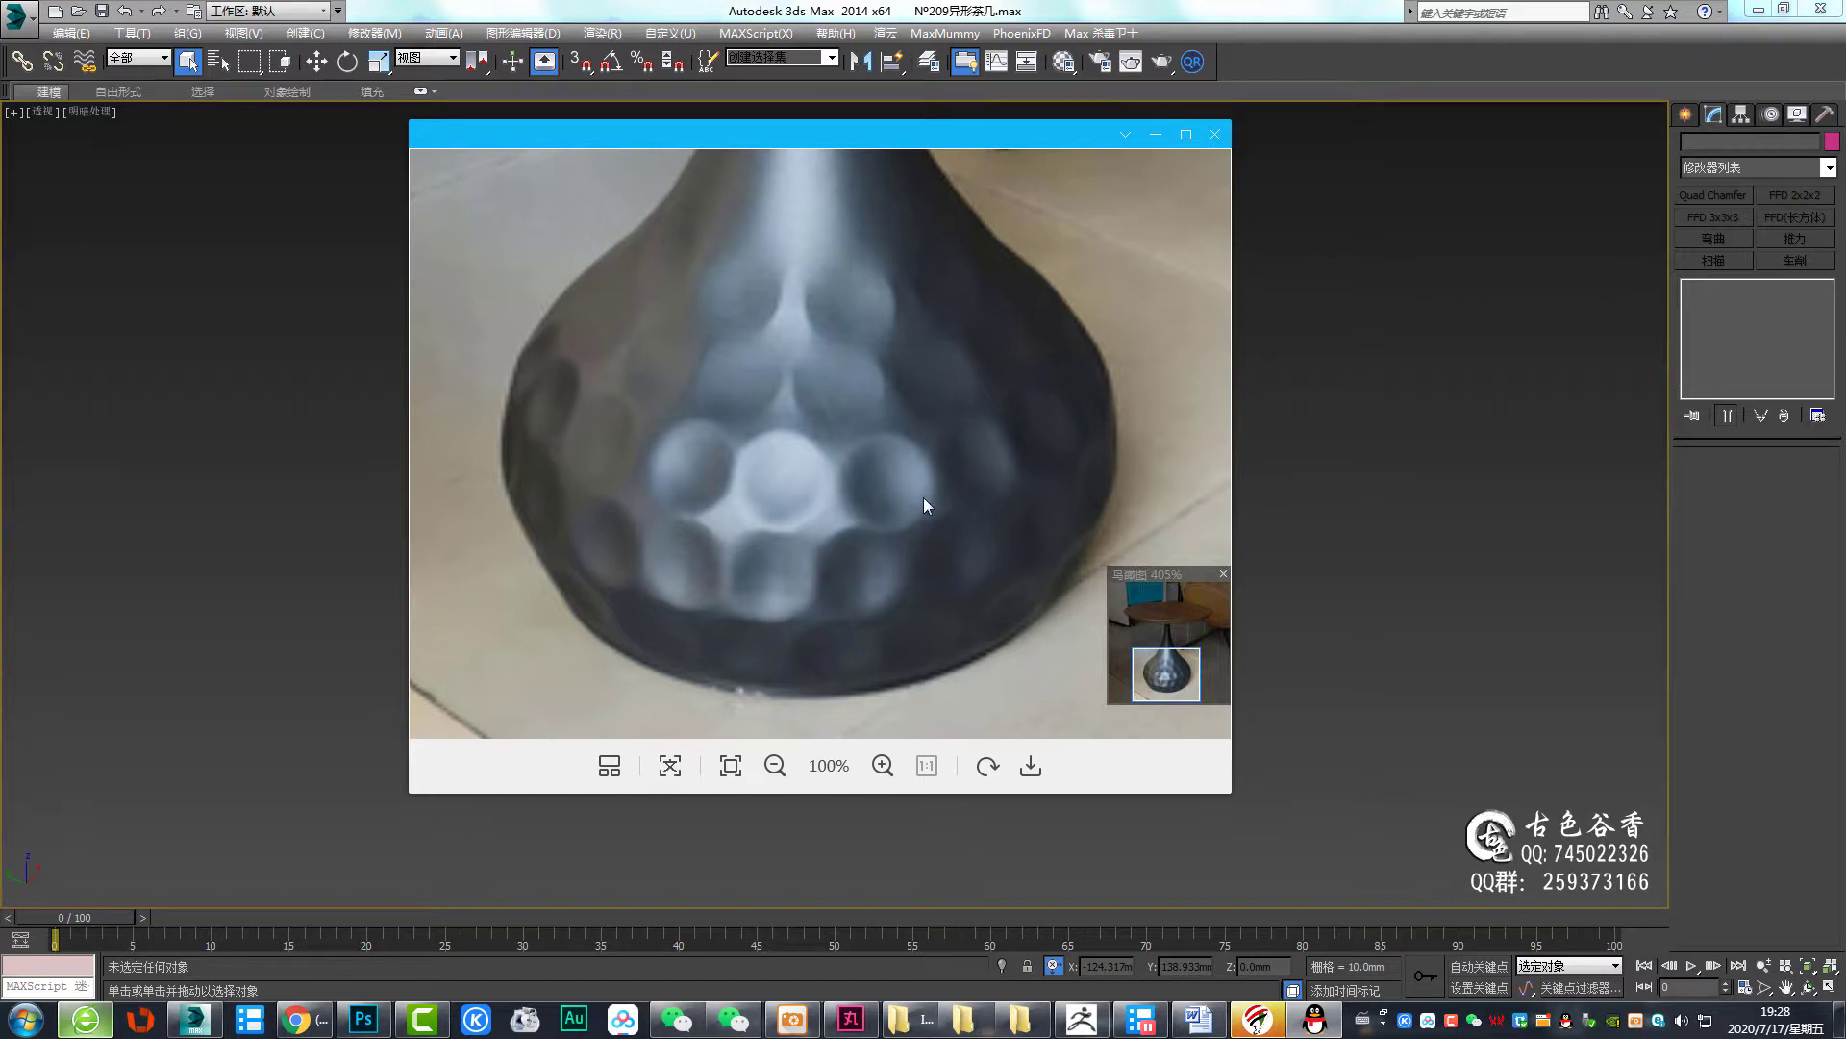
pyautogui.moveTo(931, 474); pyautogui.dragTo(874, 504)
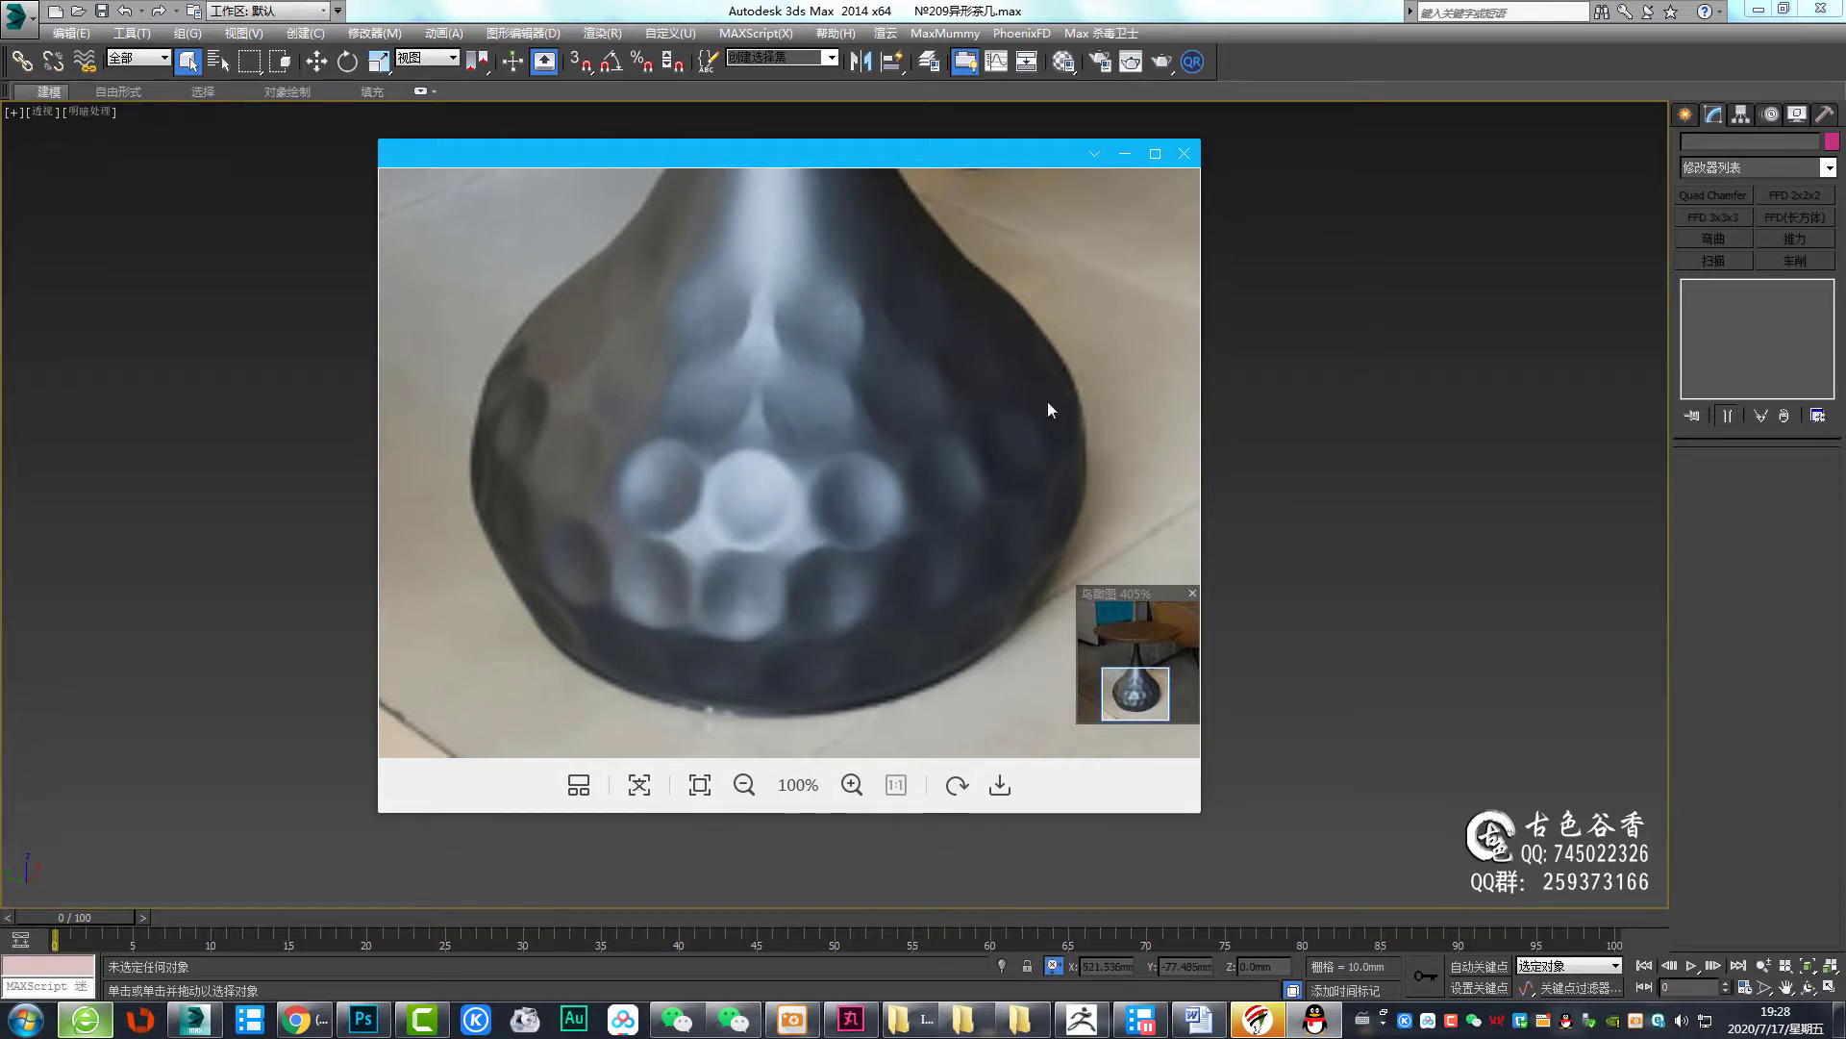
pyautogui.moveTo(1165, 673)
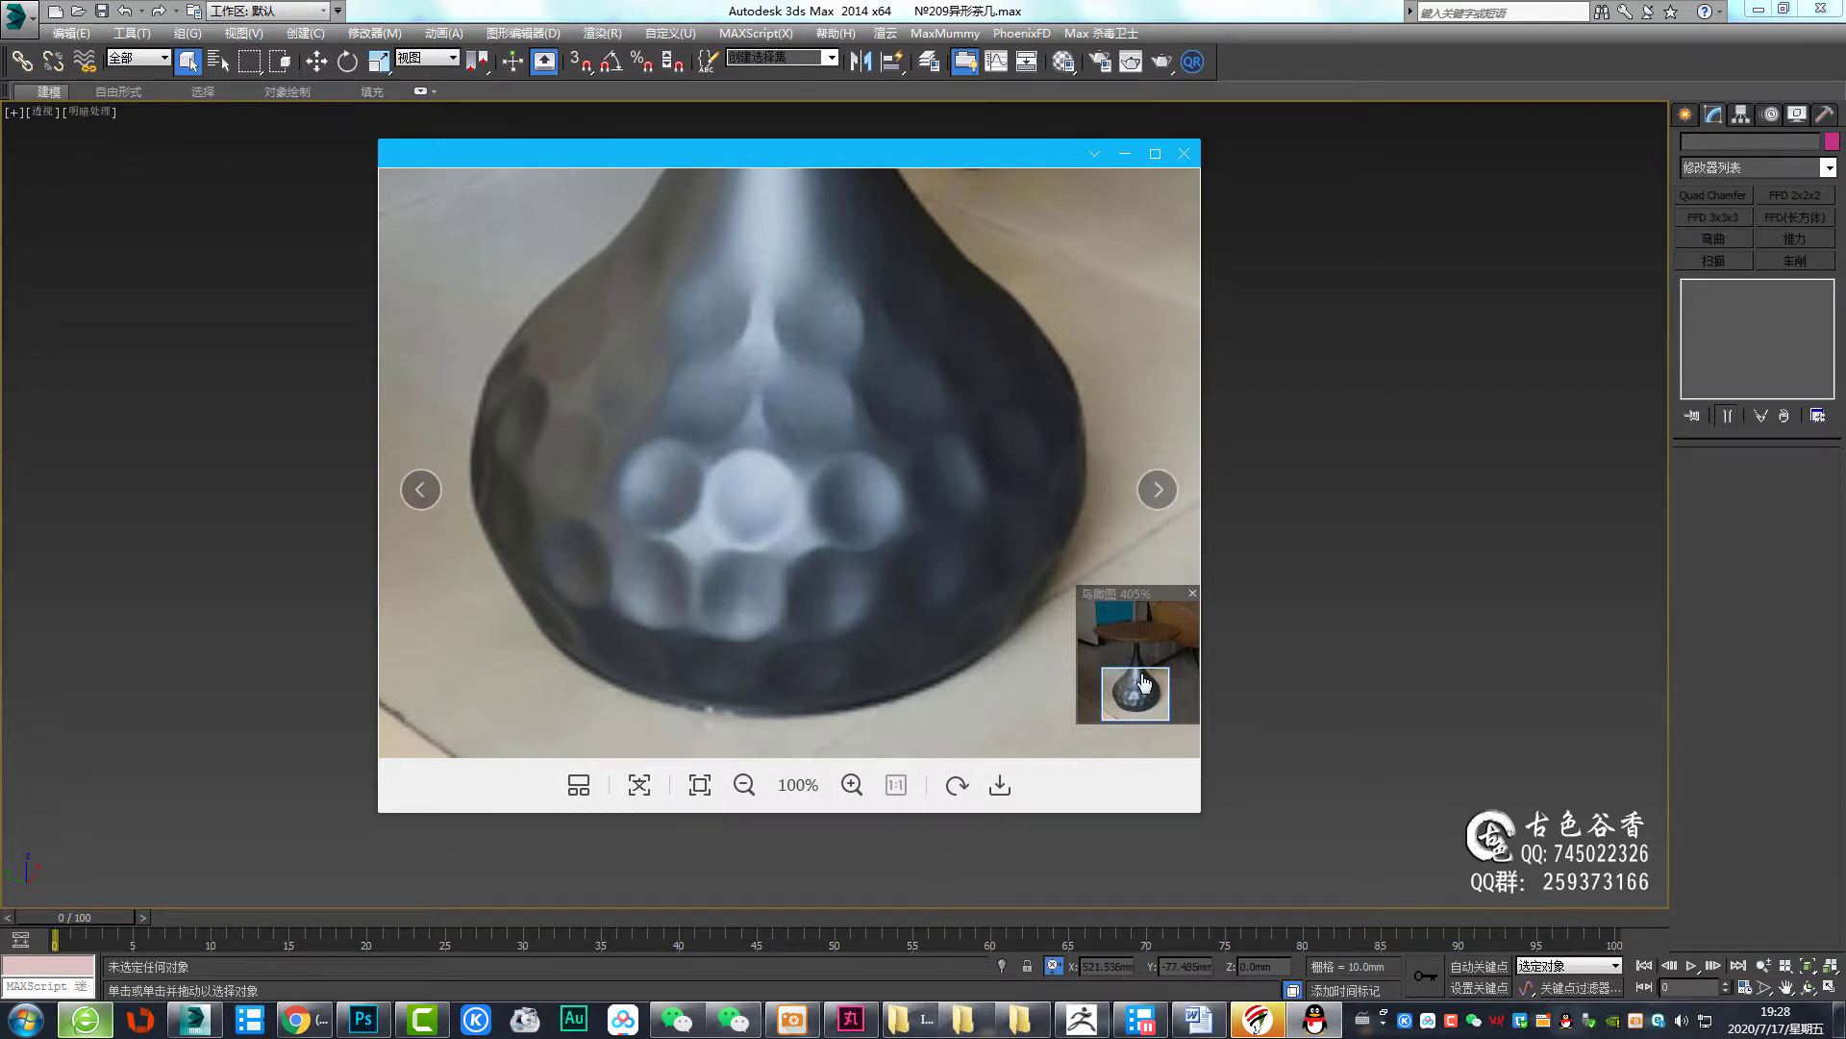
pyautogui.click(1684, 114)
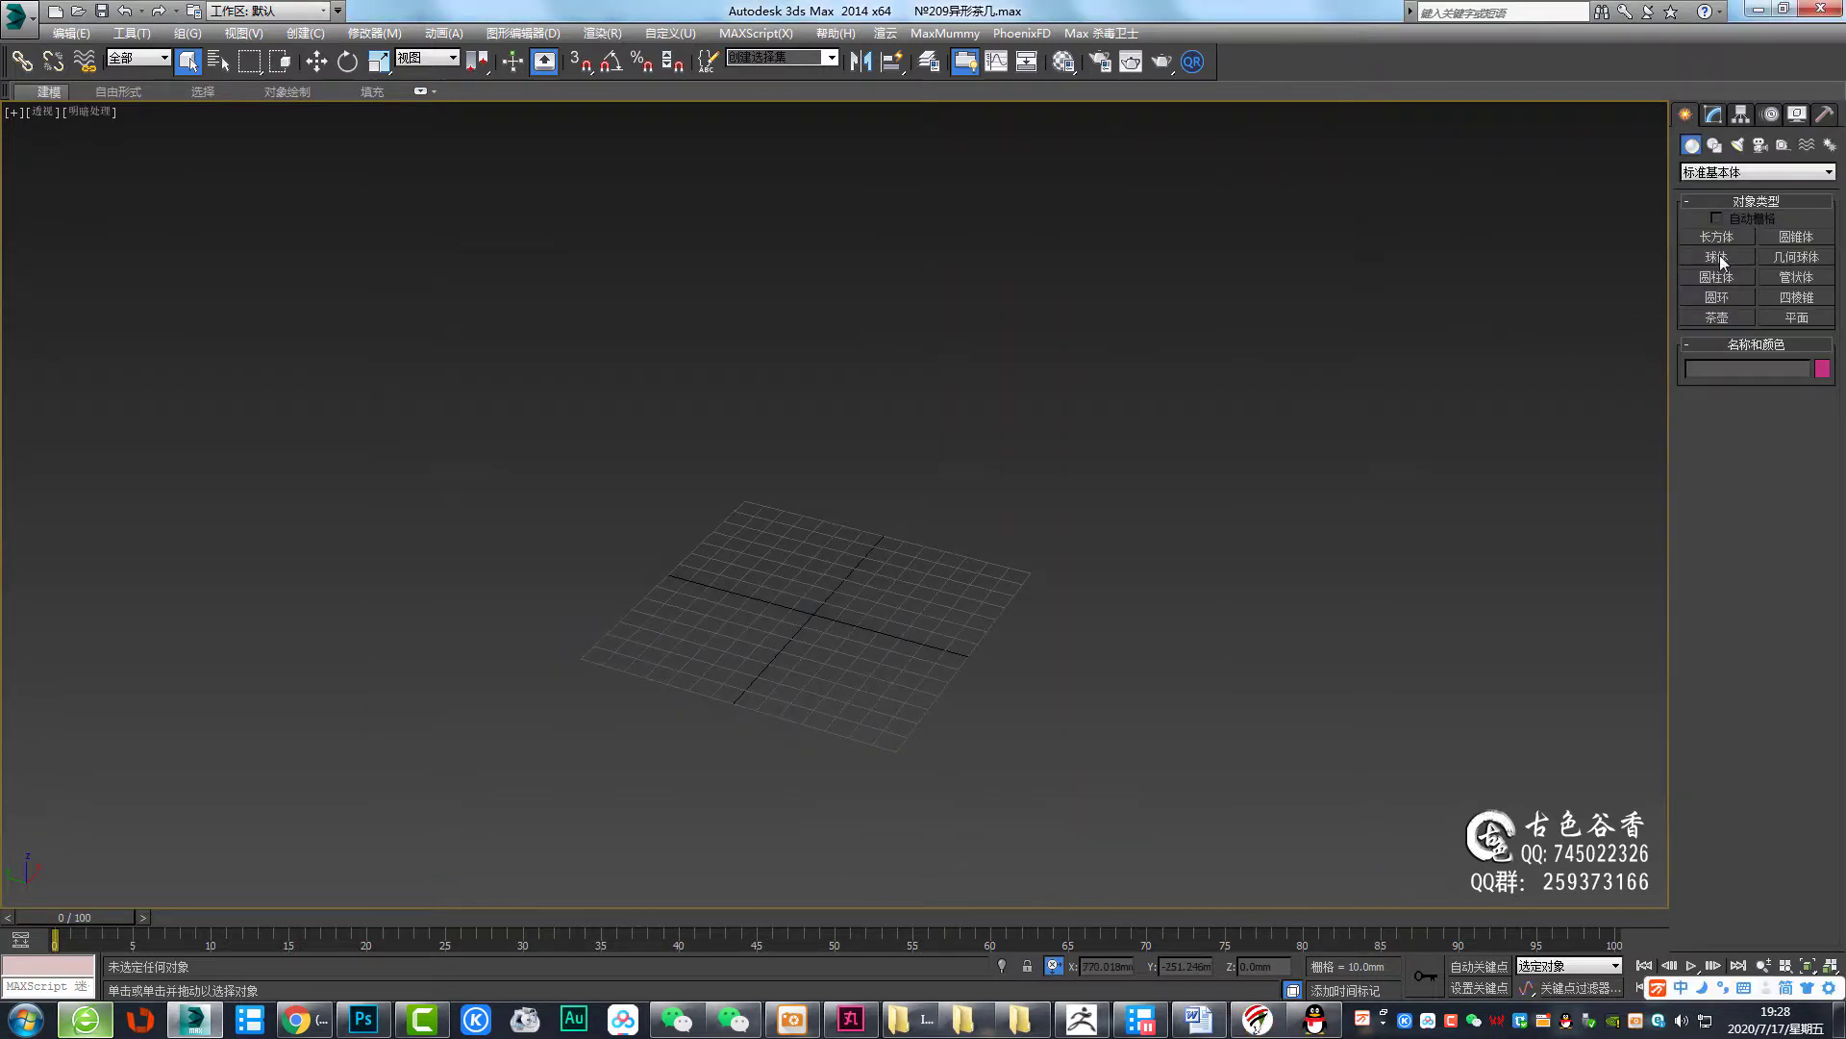
# Create a sphere at the origin in Top view with a 200mm radius
pyautogui.click(1718, 257)
pyautogui.press('t')
pyautogui.moveTo(870, 437); pyautogui.dragTo(763, 462, button='middle')
pyautogui.click(761, 473)
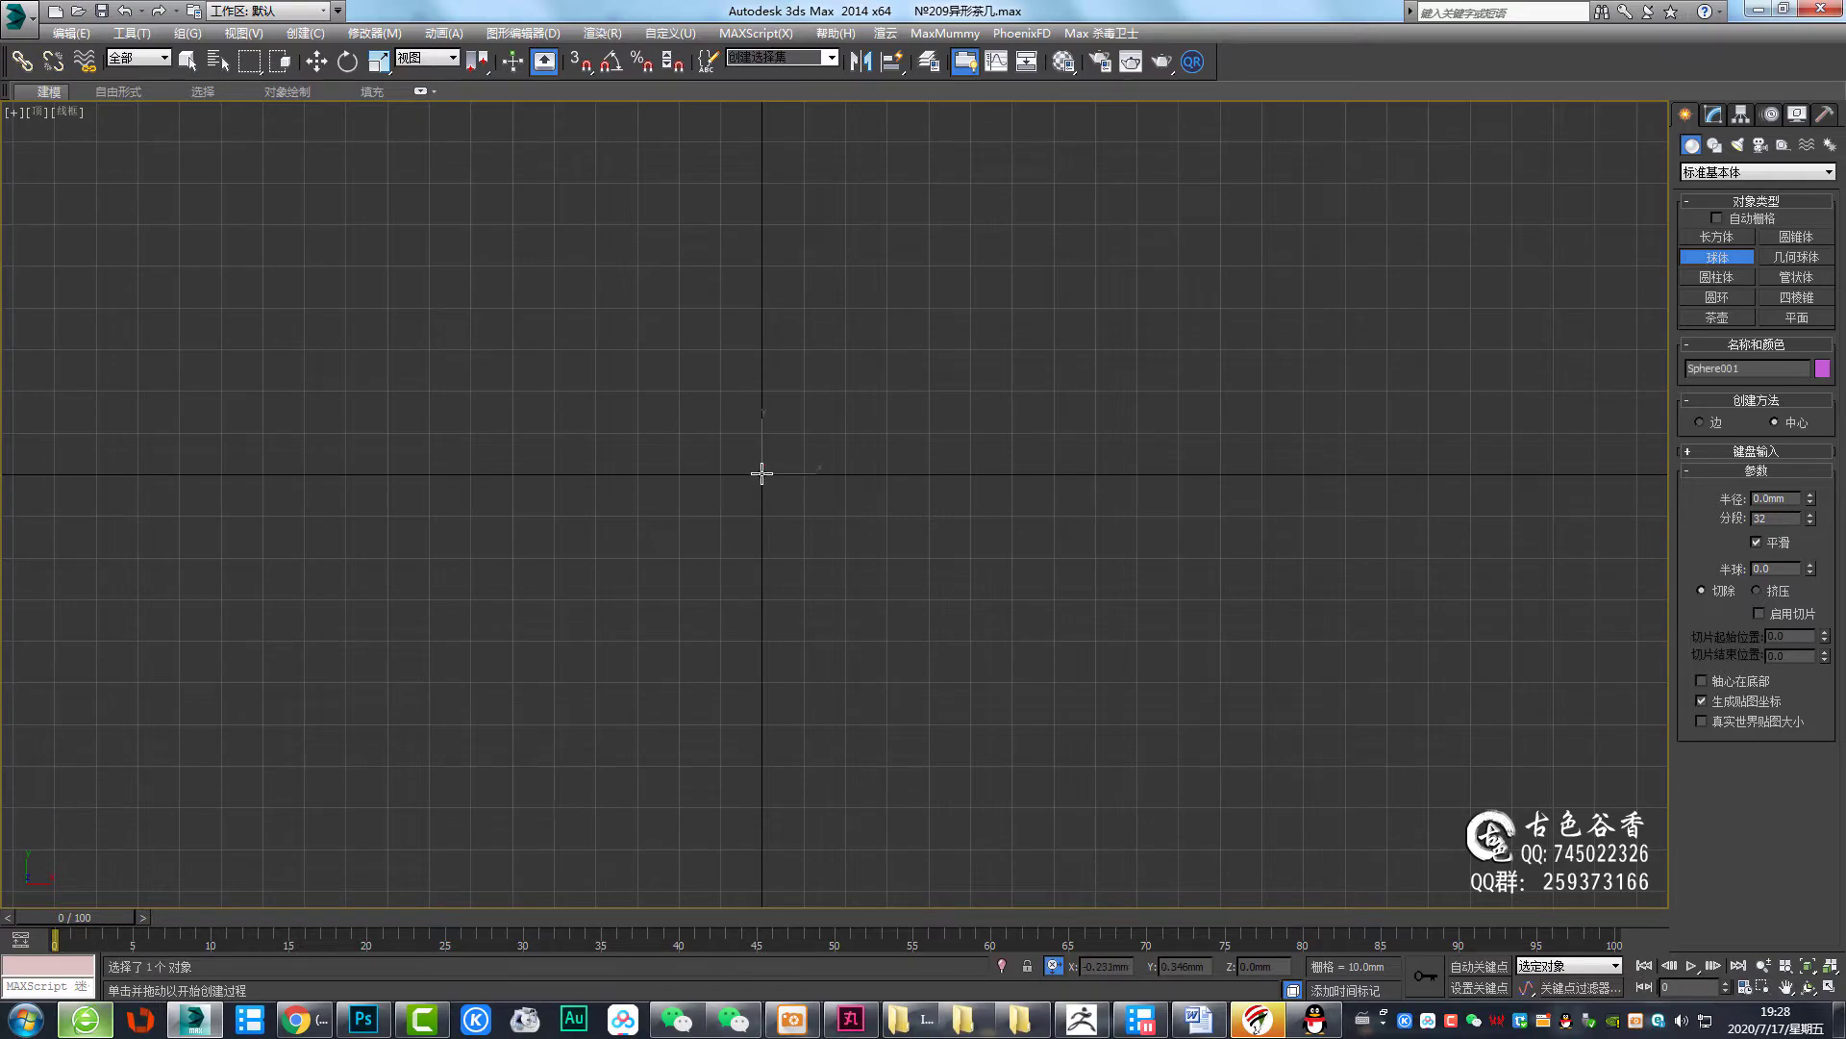
pyautogui.moveTo(761, 473); pyautogui.dragTo(1237, 709)
pyautogui.scroll(-3, 1492, 577)
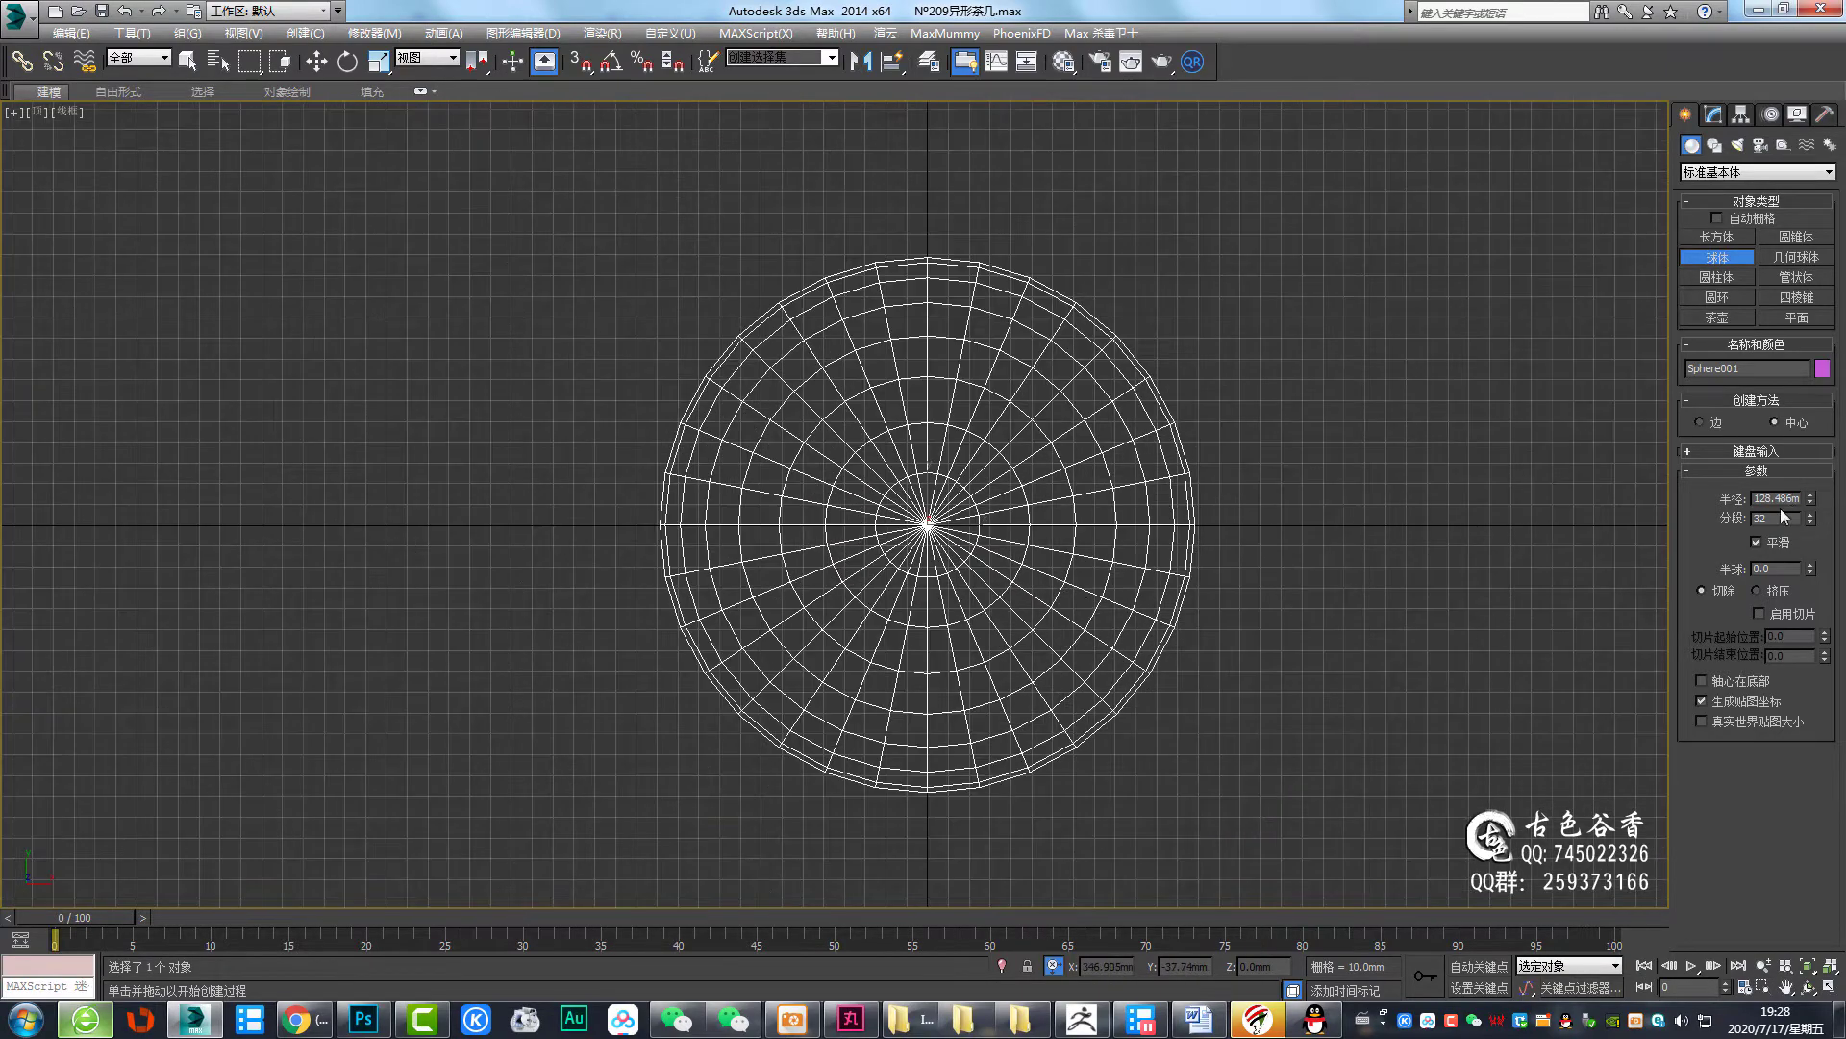
pyautogui.moveTo(1302, 540)
pyautogui.mouseDown(button='middle')
pyautogui.moveTo(1285, 544)
pyautogui.moveTo(1351, 536)
pyautogui.mouseUp(button='middle')
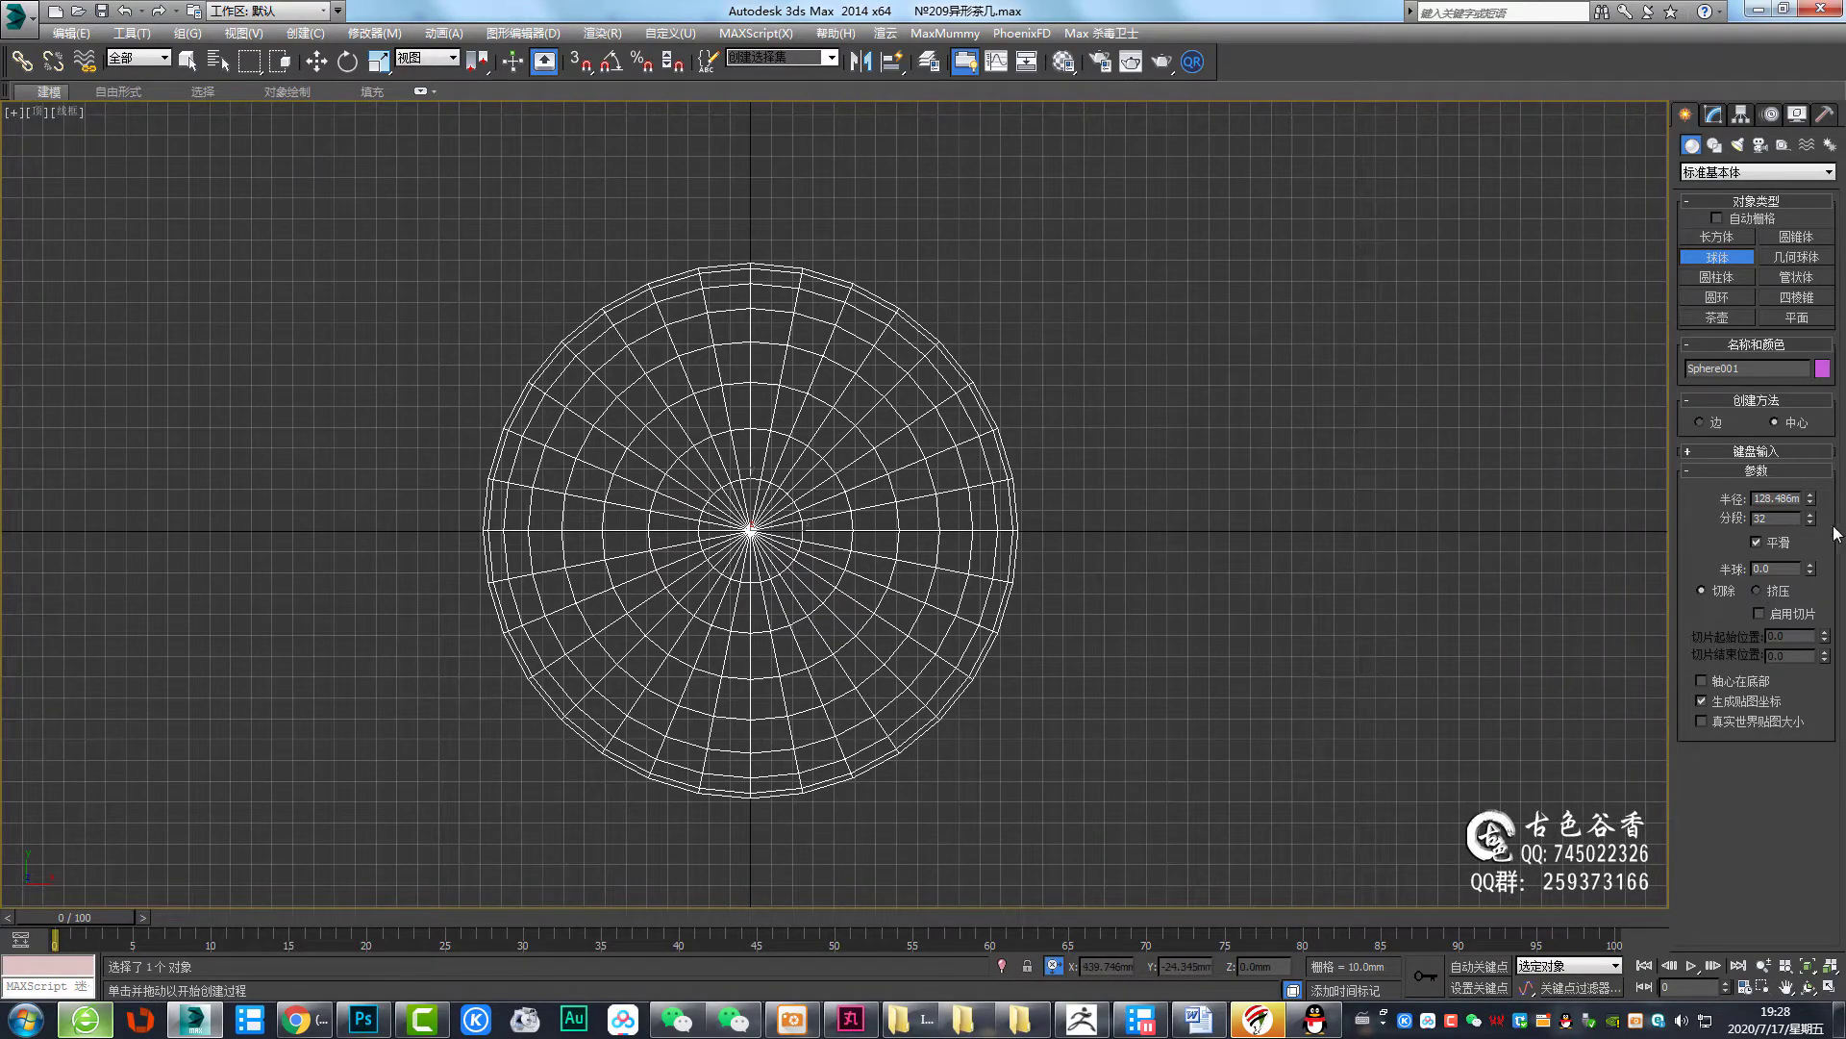
pyautogui.moveTo(1445, 589); pyautogui.dragTo(1401, 589, button='middle')
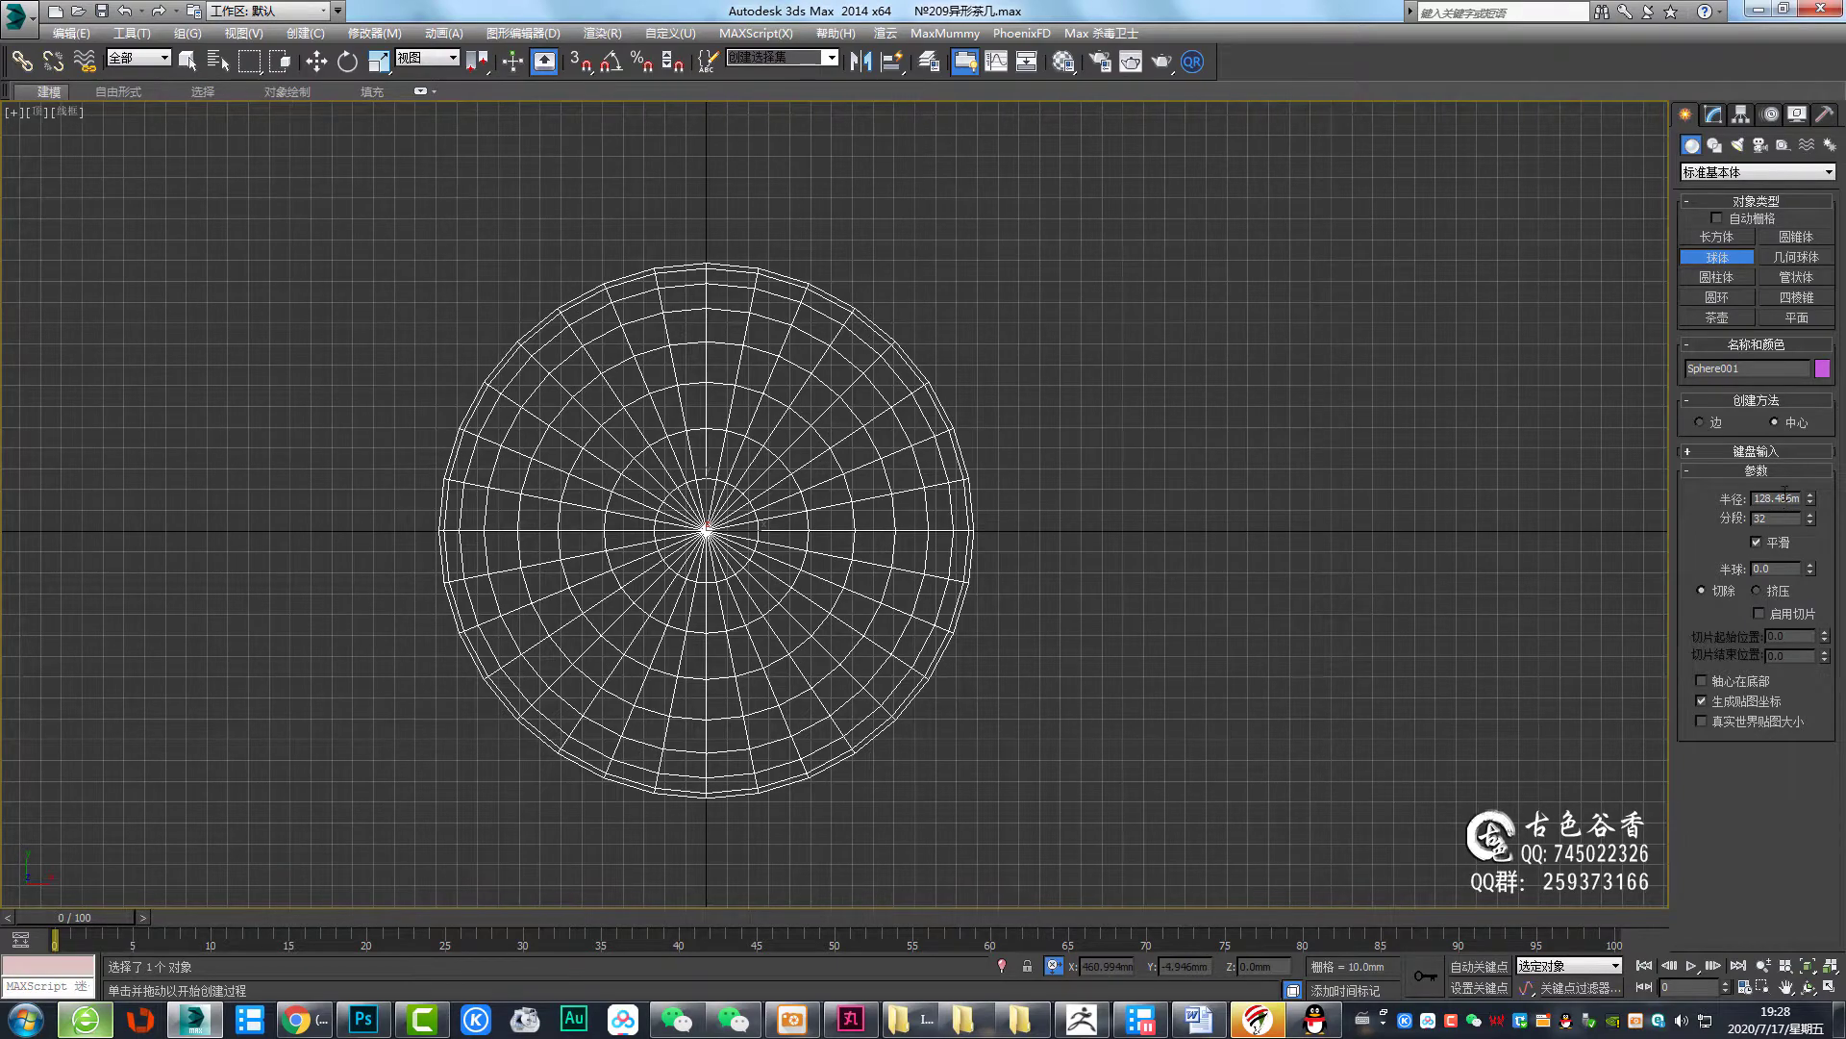
pyautogui.click(1790, 498)
pyautogui.write('200mm')
pyautogui.press('Return')
pyautogui.rightClick(1121, 525)
# Frame the sphere in a maximized Front view and recheck the vase reference photo
pyautogui.press('p')
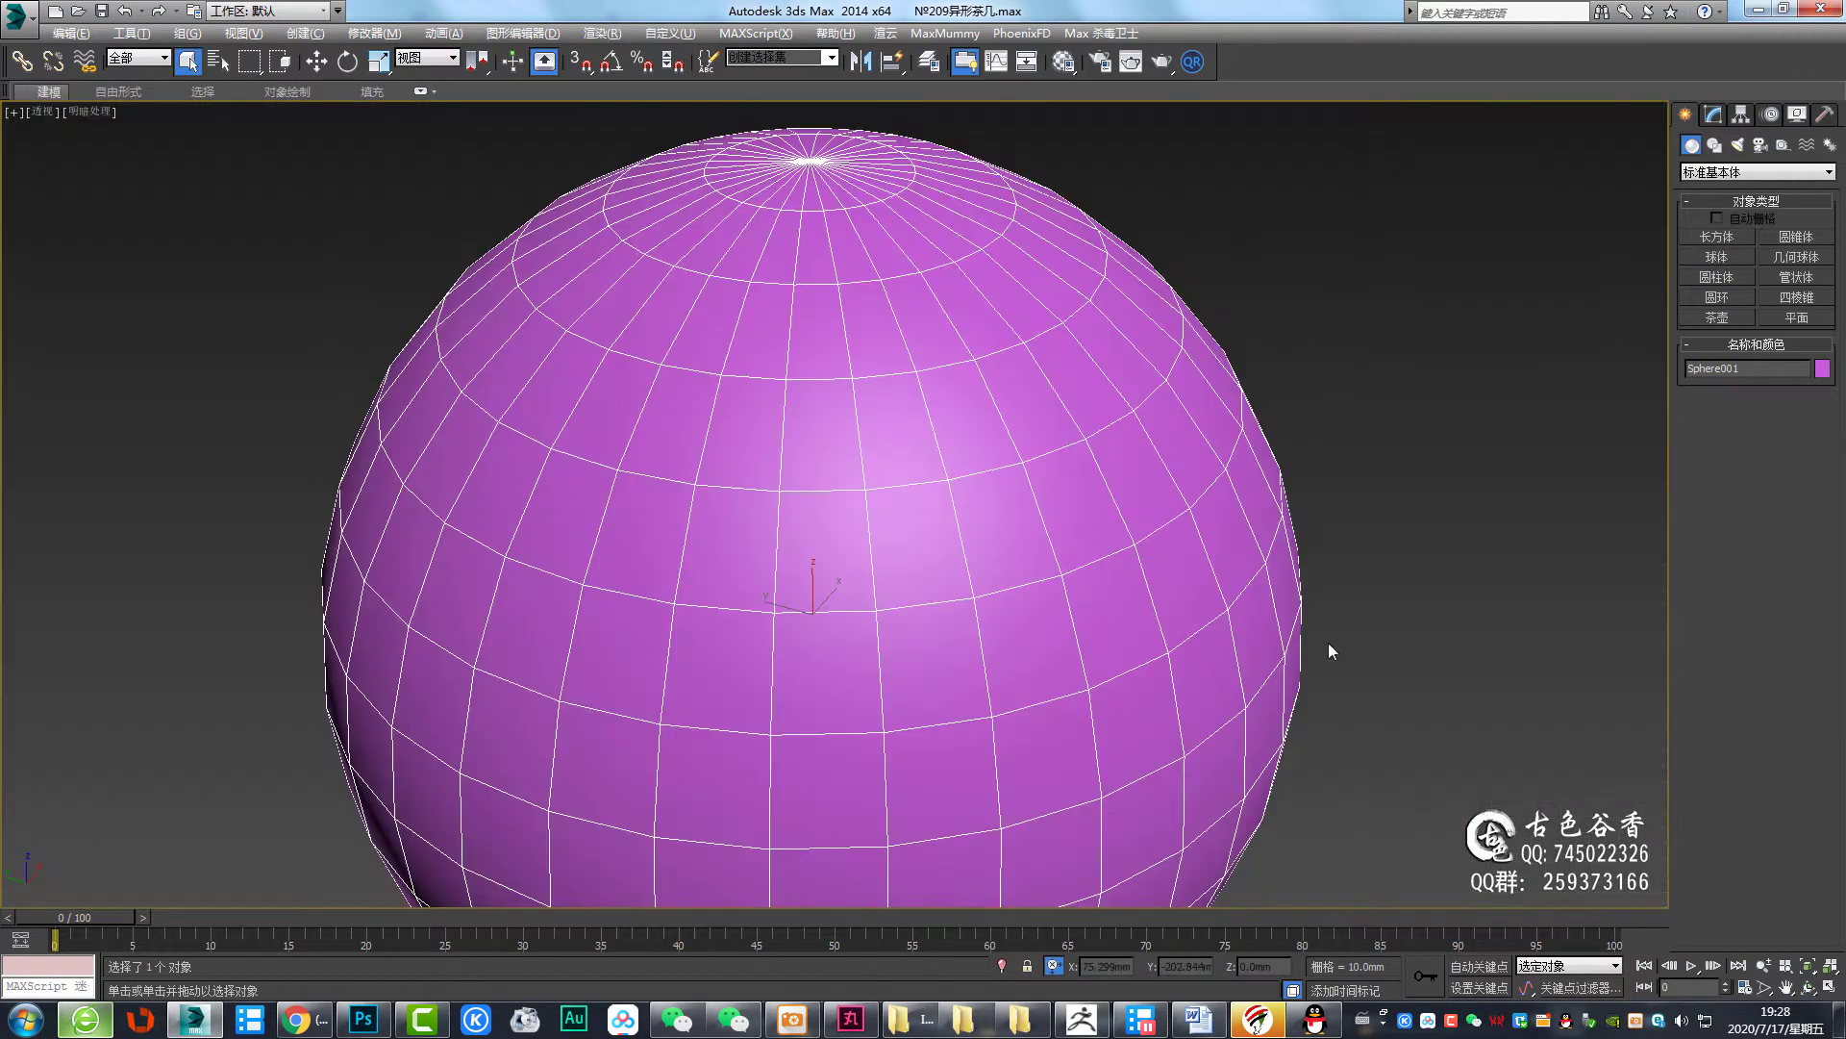
pyautogui.press('z')
pyautogui.hotkey('alt', 'w')
pyautogui.rightClick(1373, 249)
pyautogui.hotkey('alt', 'w')
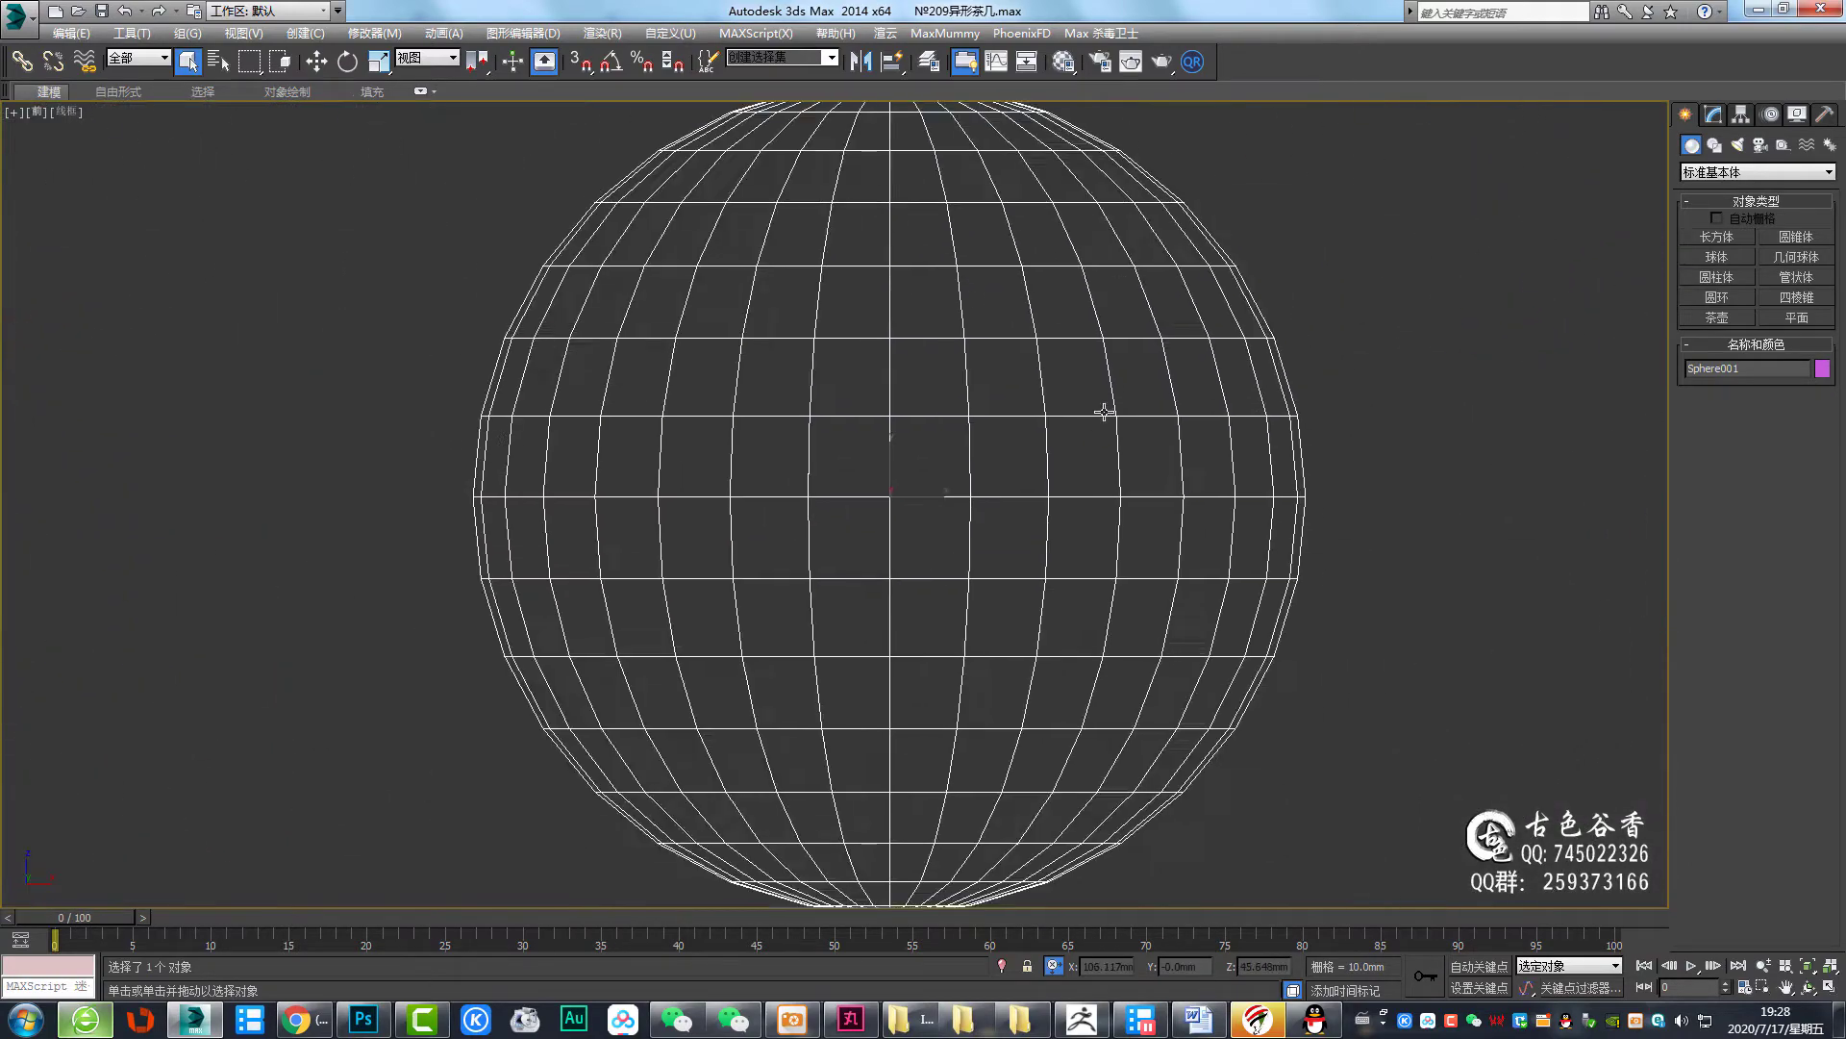
pyautogui.scroll(-3, 1098, 496)
pyautogui.moveTo(1019, 1019)
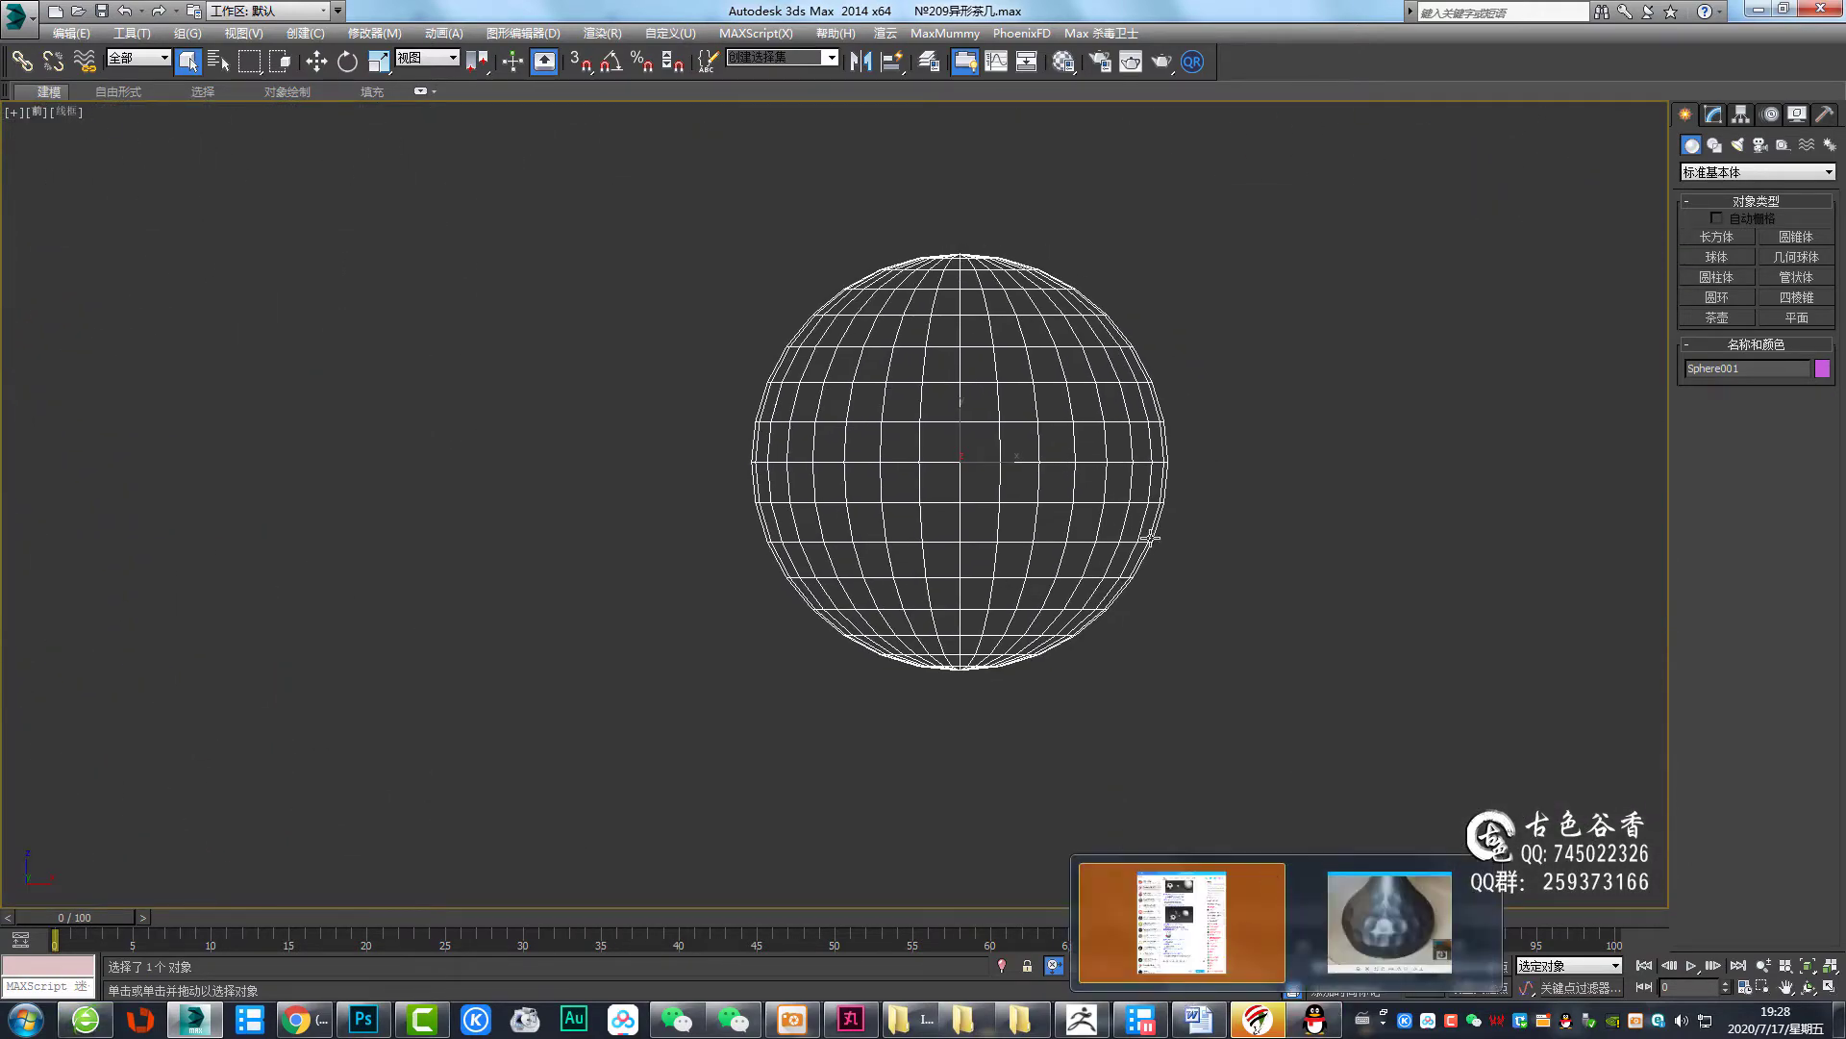
pyautogui.click(1423, 928)
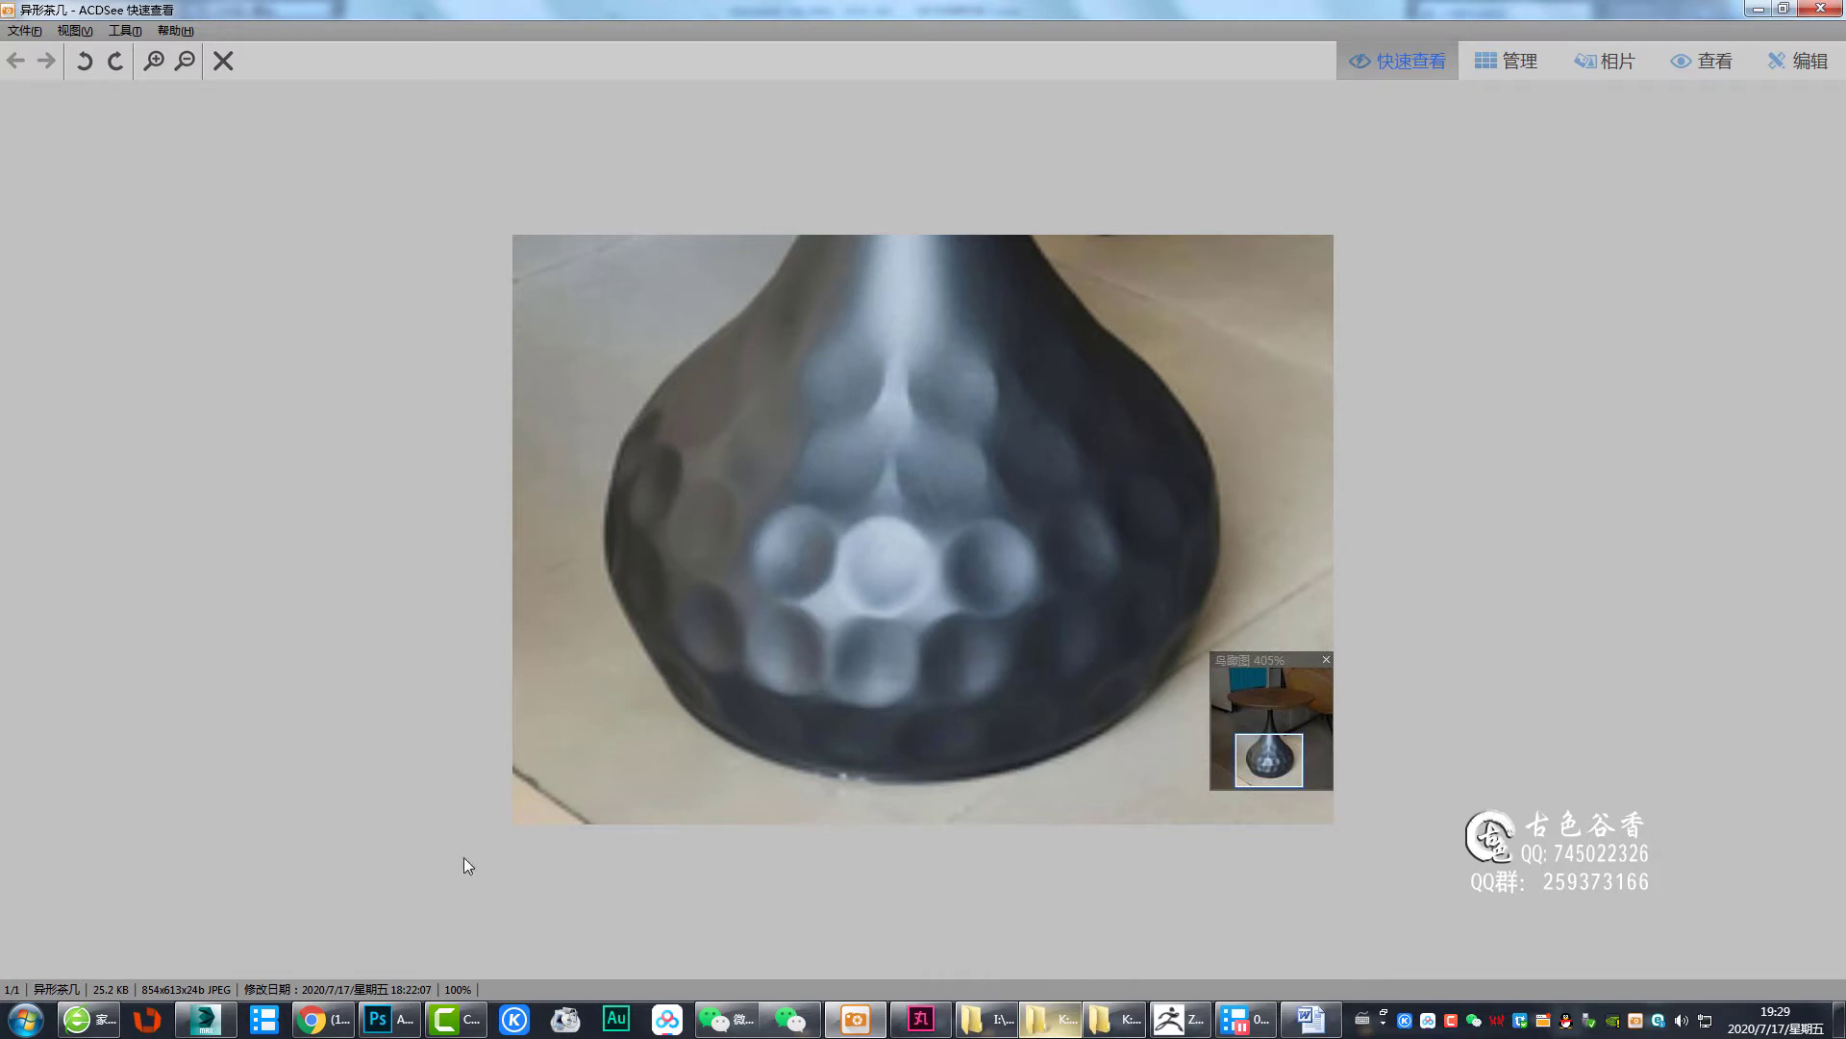
pyautogui.click(205, 1019)
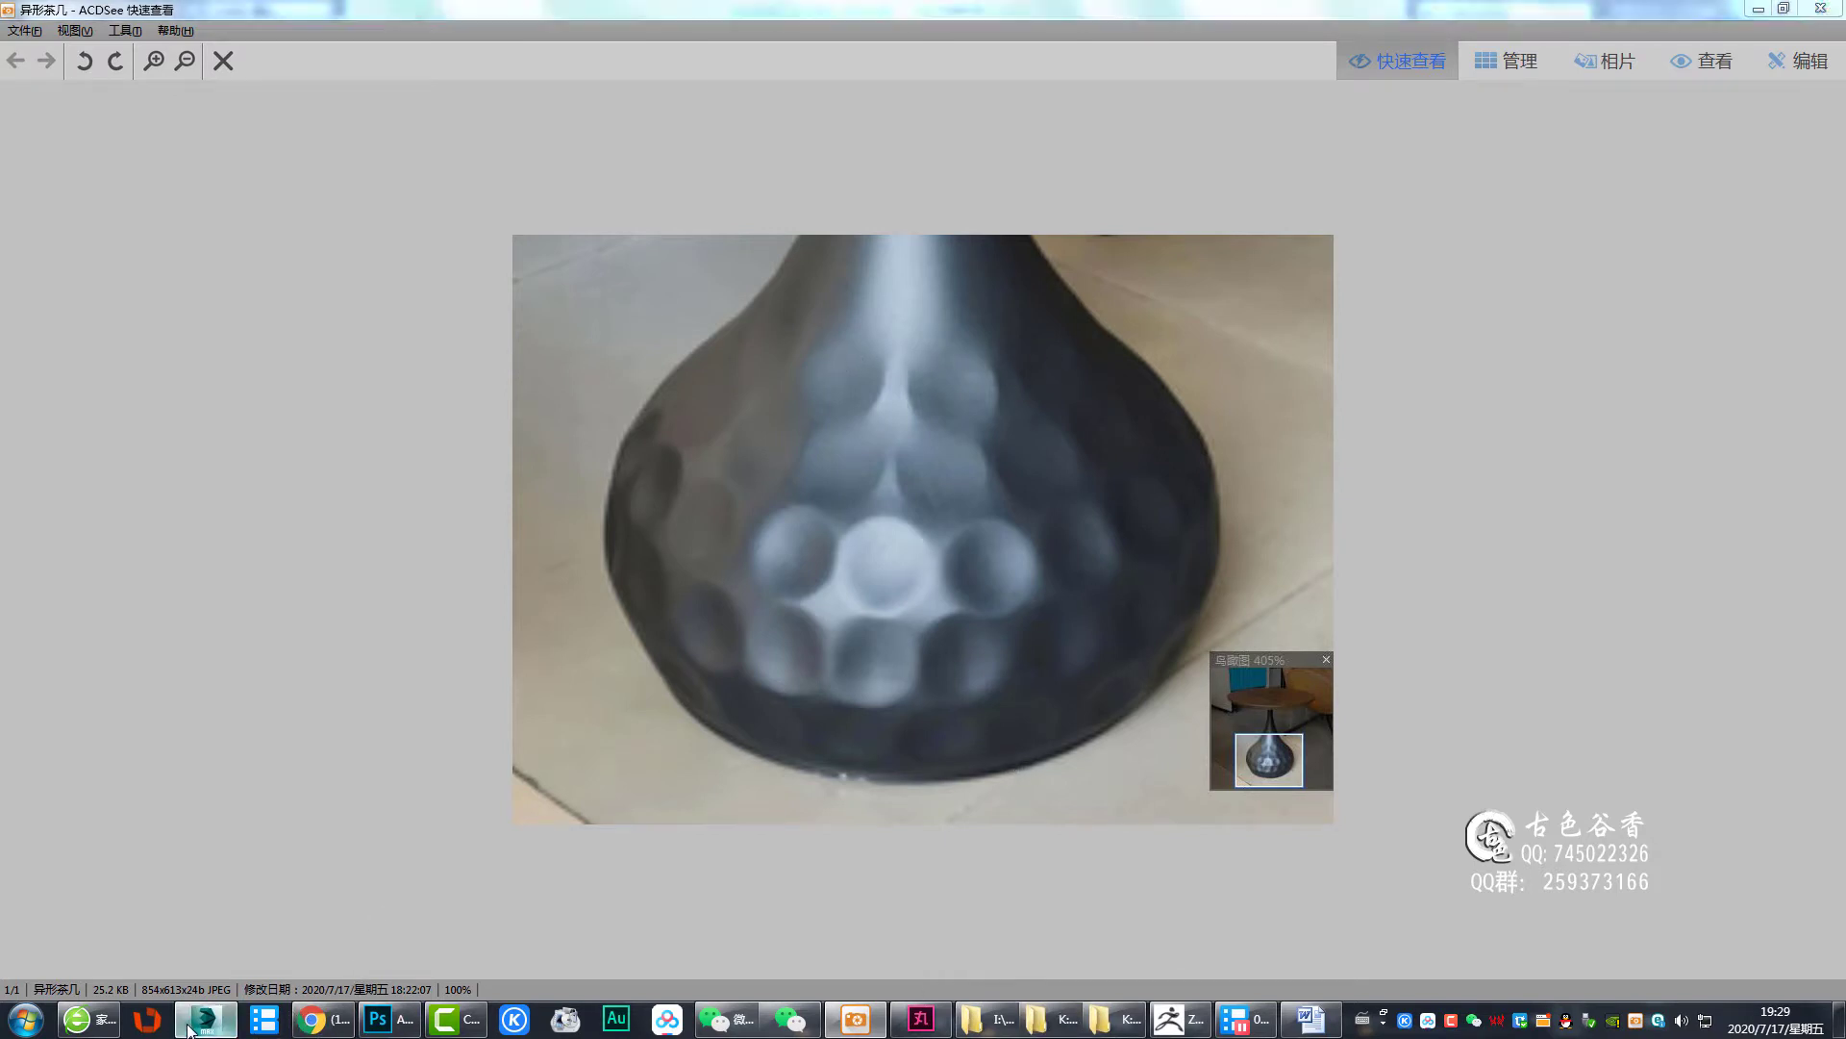
# Convert the sphere to Editable Poly and delete its bottom polygons
pyautogui.hotkey('alt', 'w')
pyautogui.rightClick(1039, 648)
pyautogui.hotkey('alt', 'w')
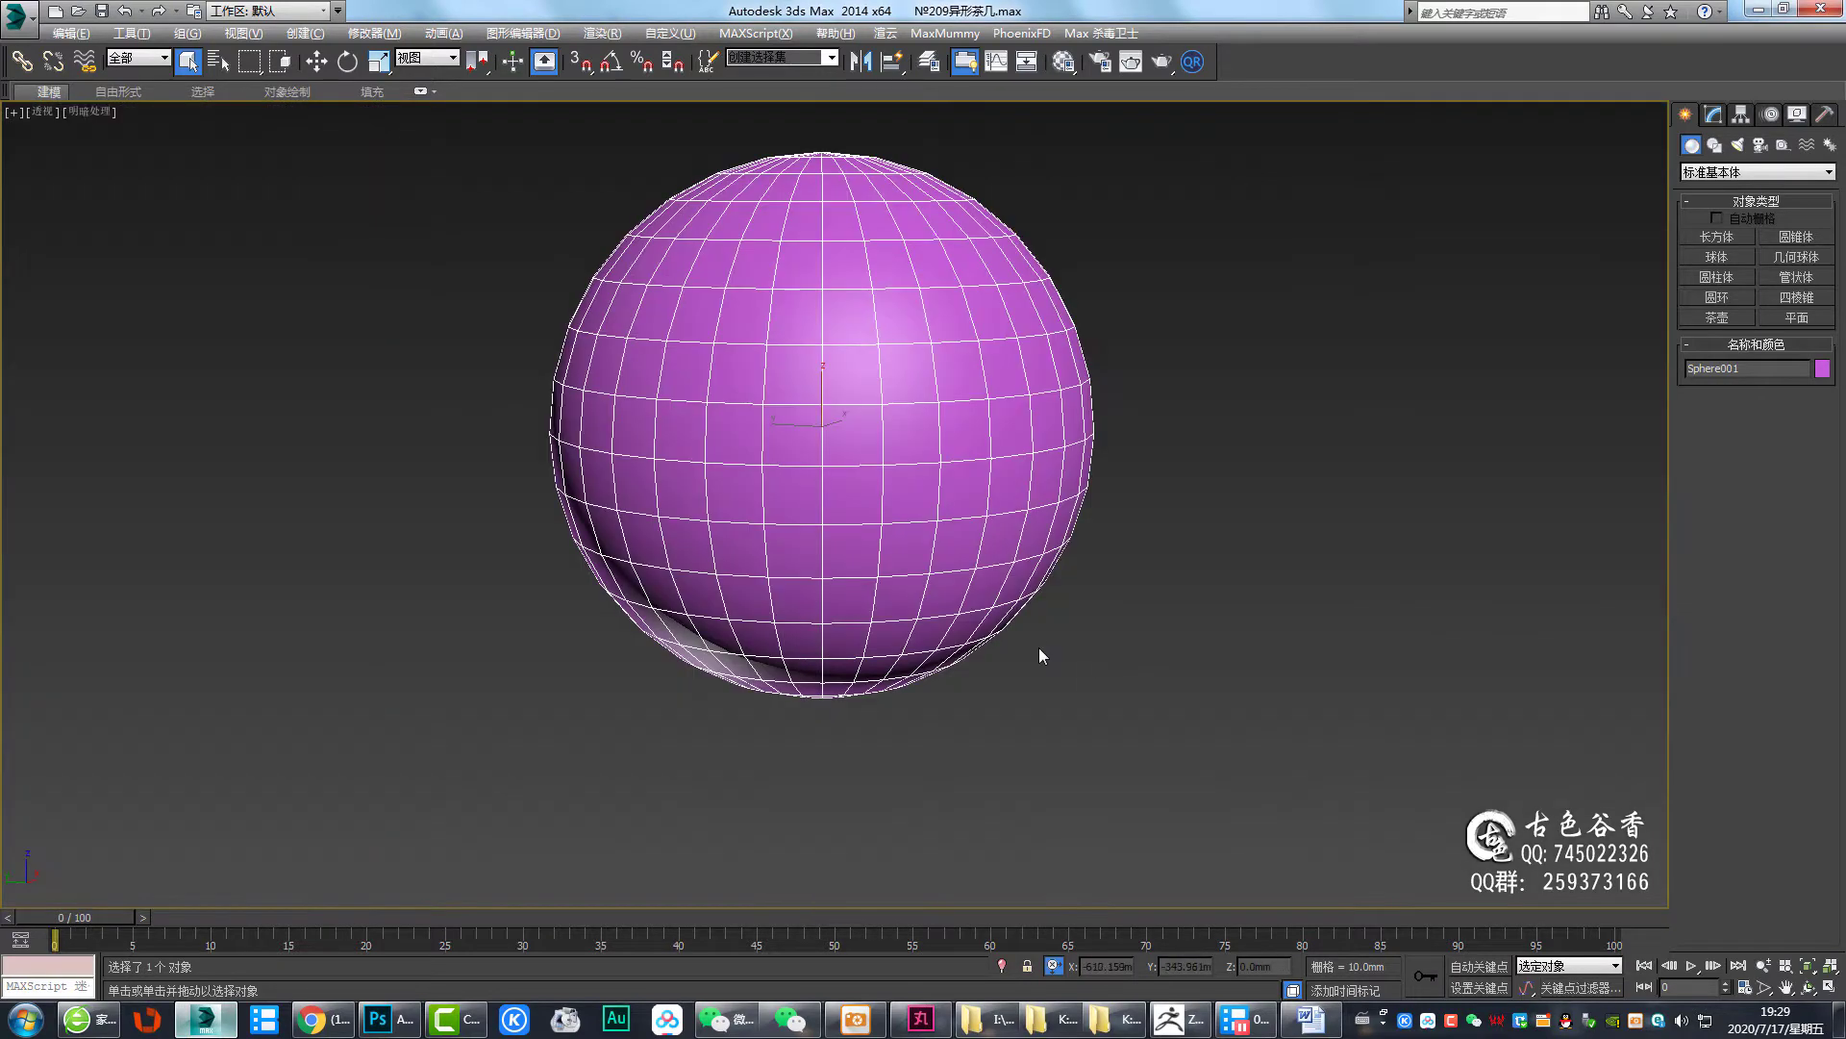
pyautogui.hotkey('alt', 'w')
pyautogui.rightClick(1392, 327)
pyautogui.hotkey('alt', 'w')
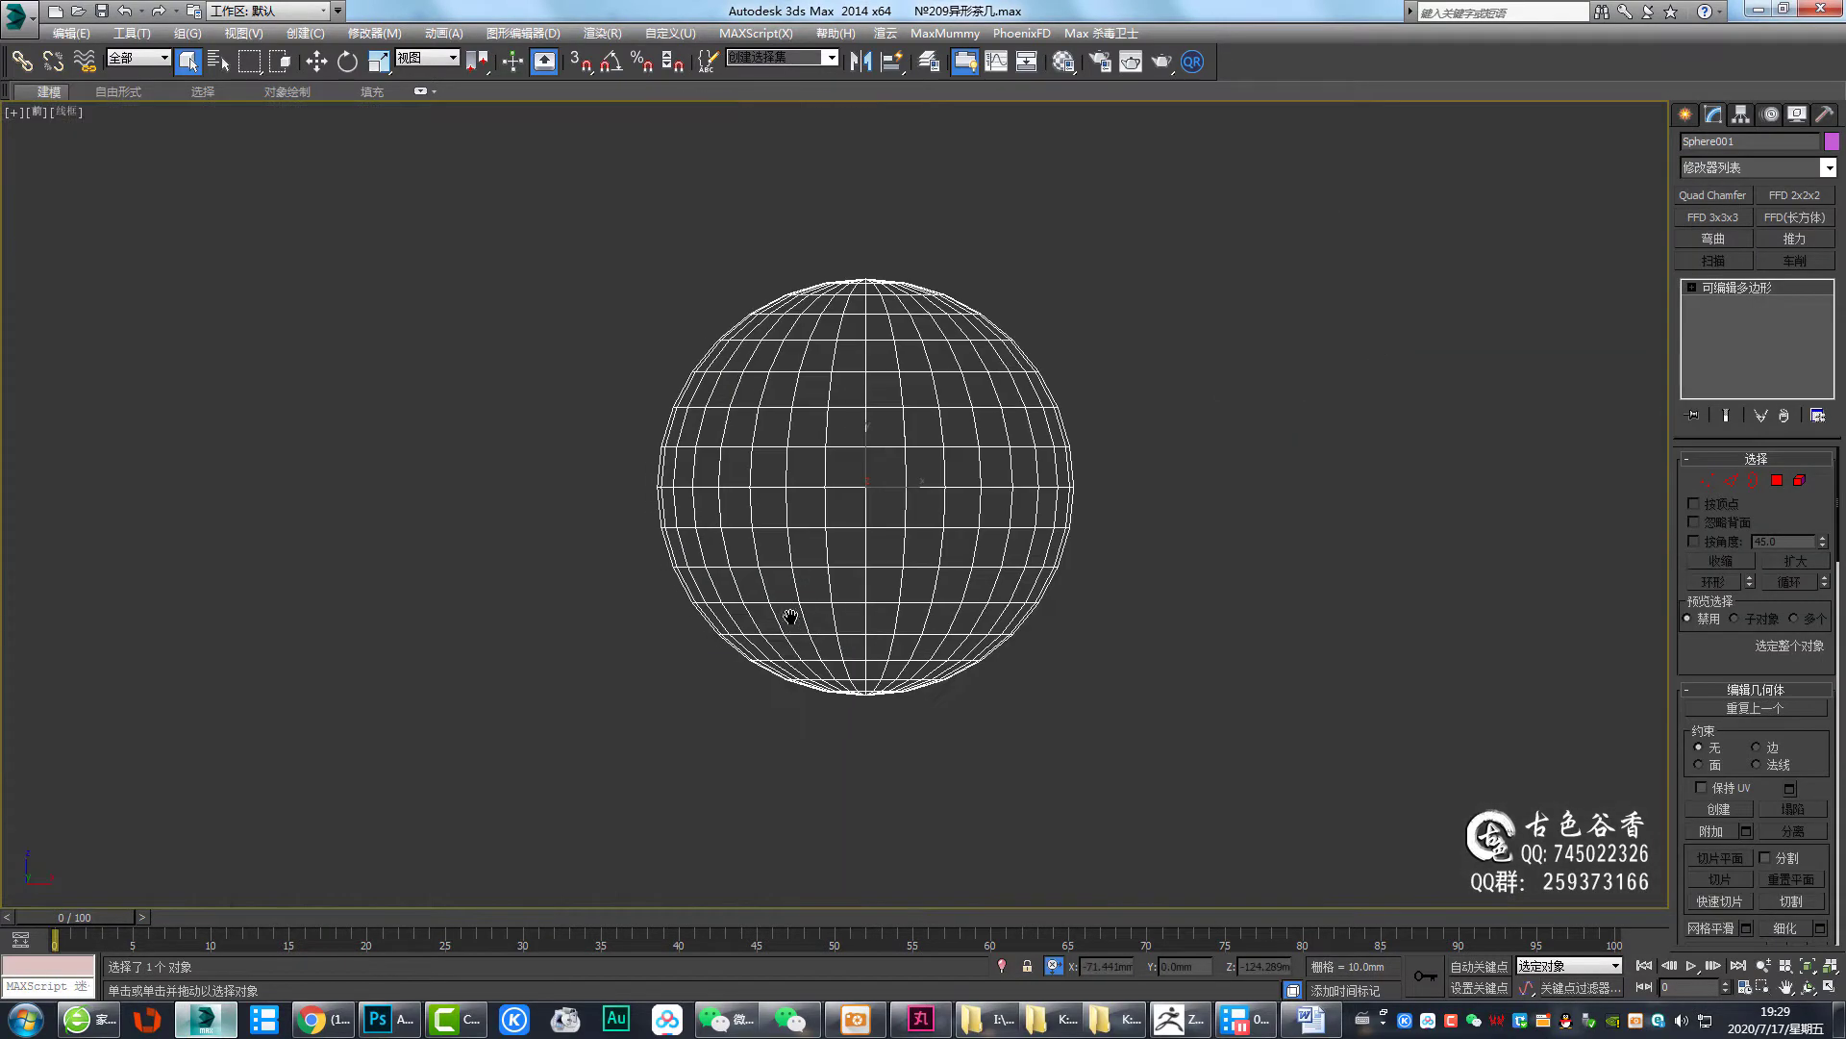
pyautogui.press('4')
pyautogui.moveTo(1174, 804); pyautogui.dragTo(676, 610)
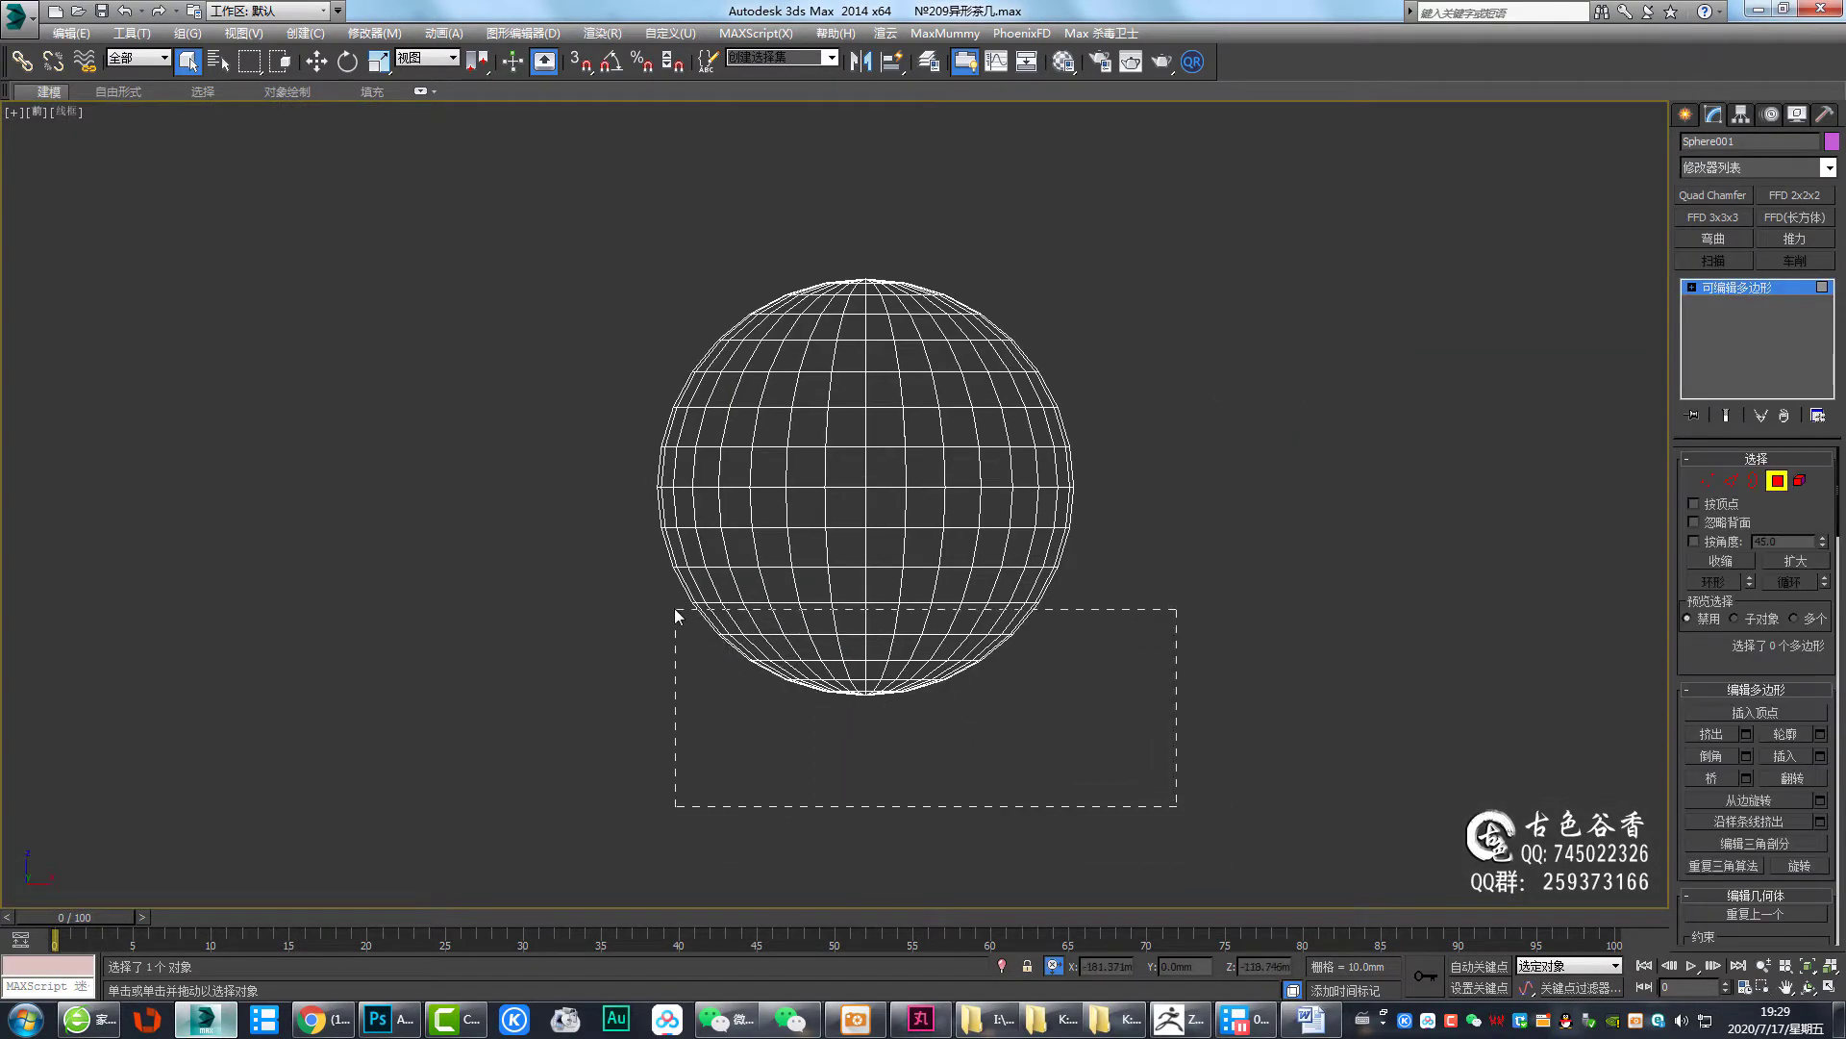
pyautogui.moveTo(1045, 635)
pyautogui.mouseDown(button='middle')
pyautogui.moveTo(938, 598)
pyautogui.moveTo(850, 416)
pyautogui.mouseUp(button='middle')
pyautogui.hotkey('alt', 'w')
pyautogui.rightClick(1414, 779)
pyautogui.hotkey('alt', 'w')
pyautogui.press('Delete')
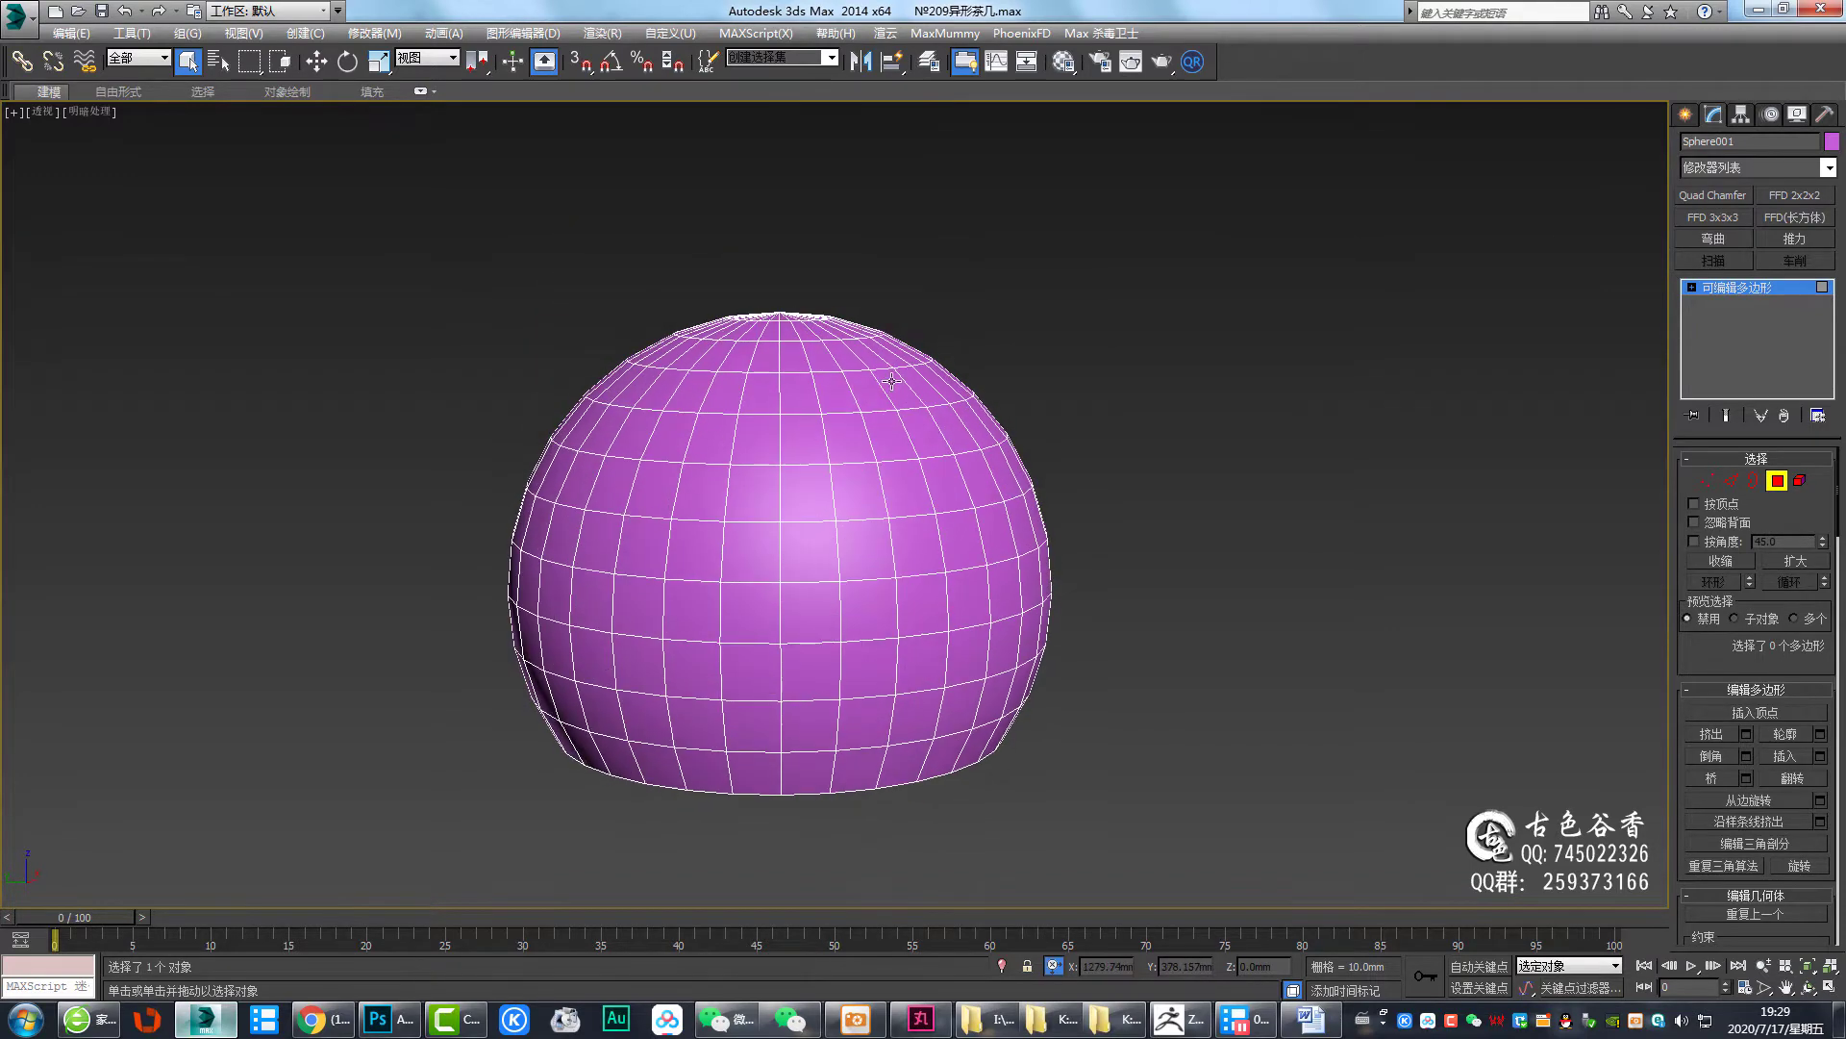
# Delete the sphere's top cap polygons, leaving an open ring
pyautogui.keyDown('alt'); pyautogui.moveTo(885, 396); pyautogui.dragTo(939, 355, button='middle'); pyautogui.keyUp('alt')
pyautogui.moveTo(503, 252); pyautogui.dragTo(852, 372)
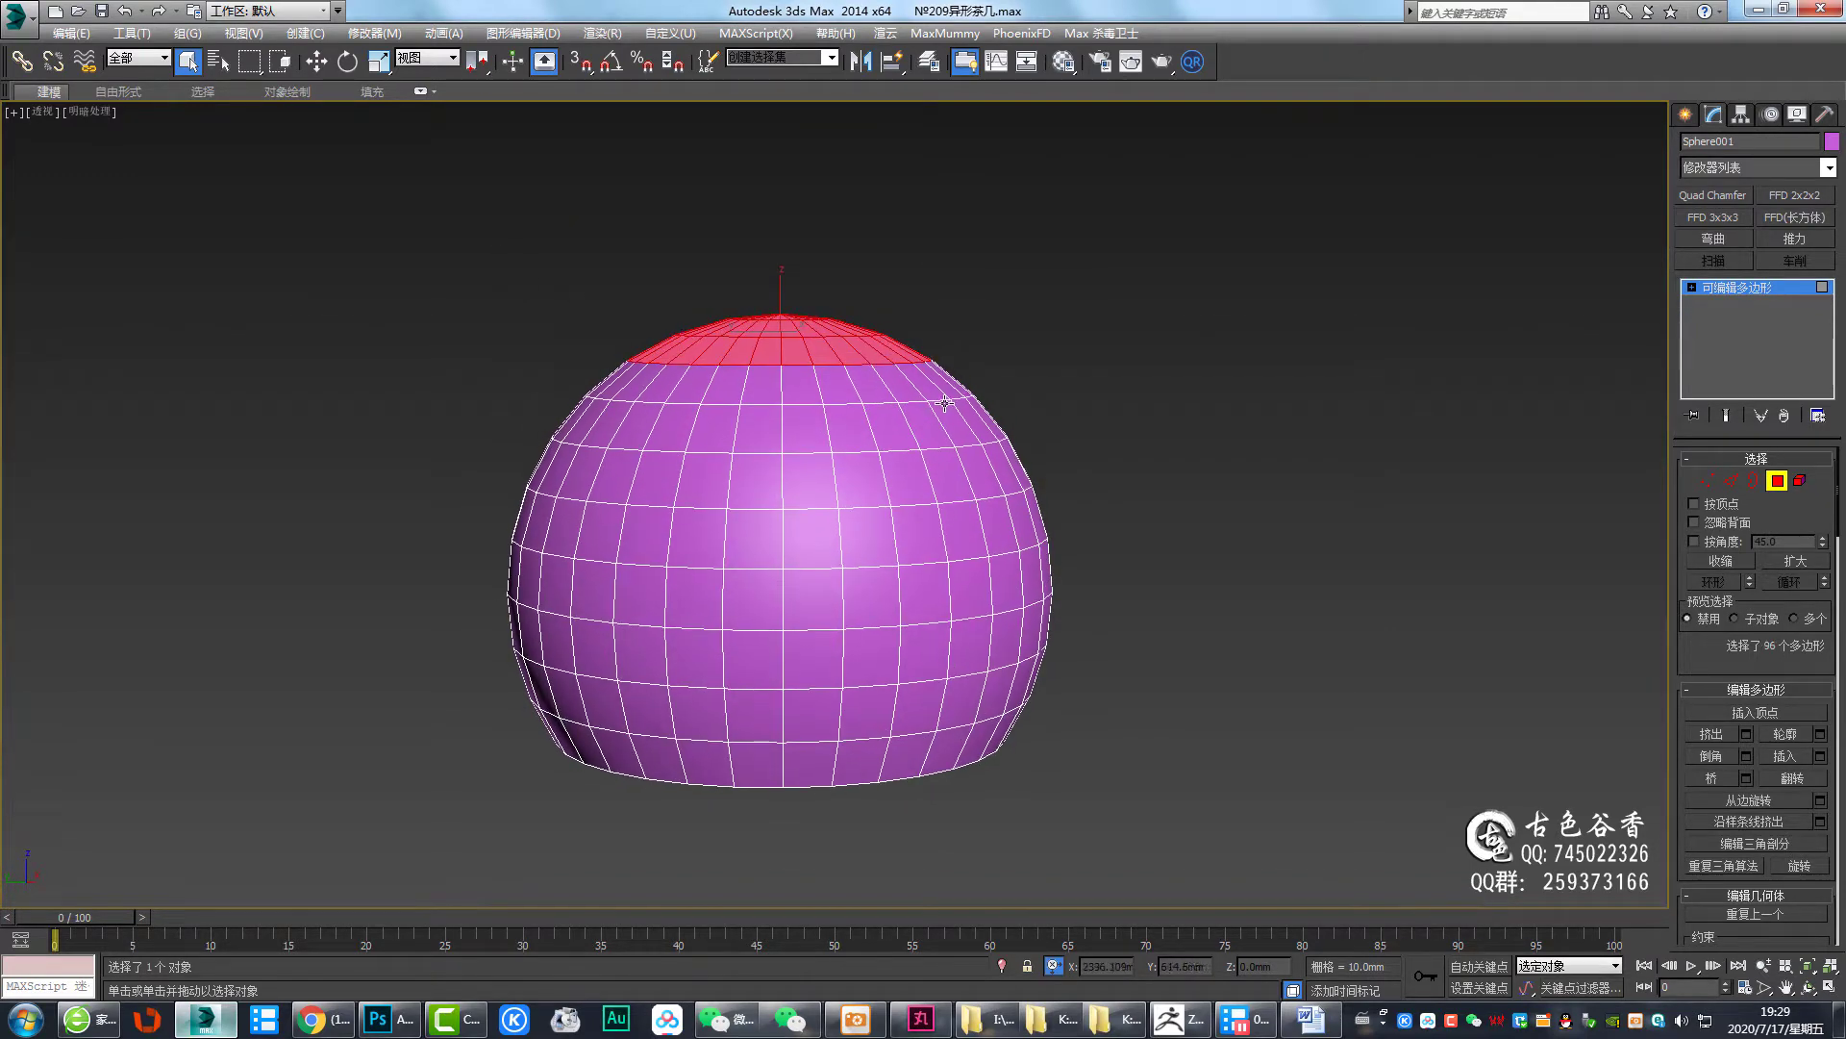
pyautogui.press('Delete')
pyautogui.moveTo(852, 372)
pyautogui.keyDown('alt'); pyautogui.mouseDown(button='middle')
pyautogui.moveTo(910, 372)
pyautogui.moveTo(891, 612)
pyautogui.mouseUp(button='middle'); pyautogui.keyUp('alt')
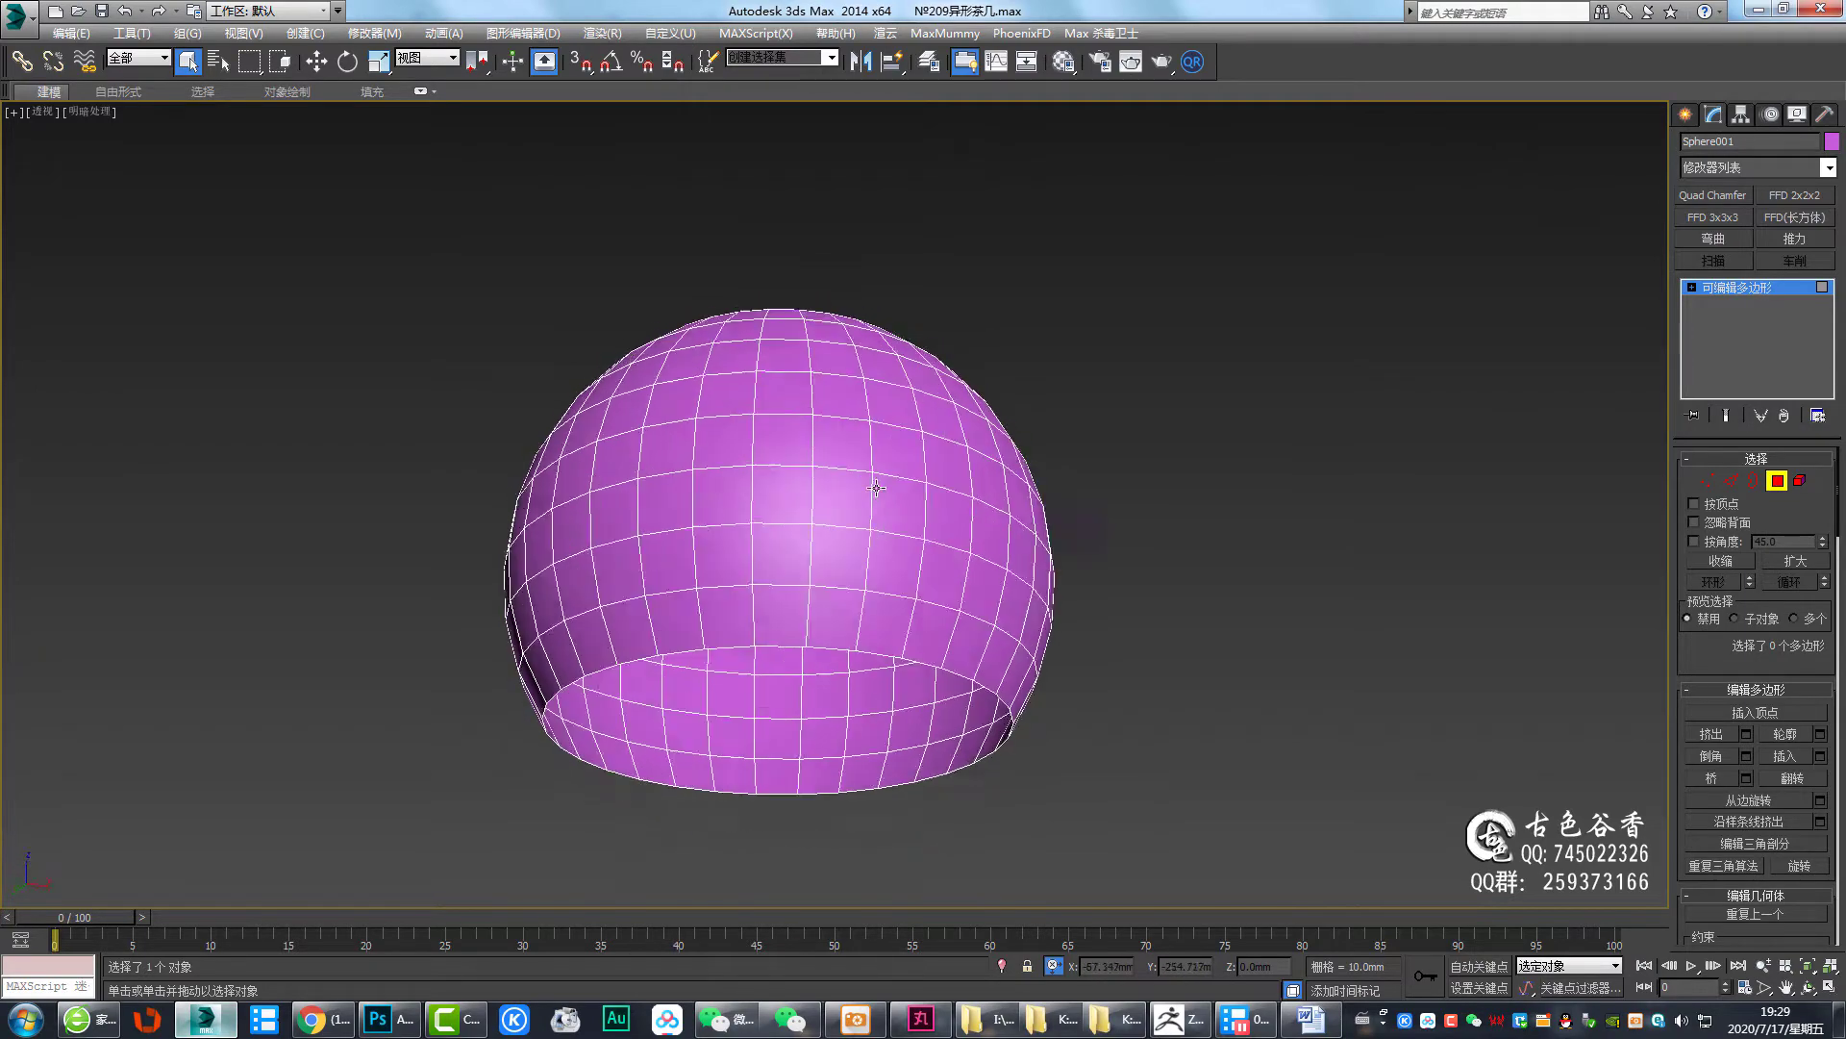
# Shift-drag an independent Copy of the shell to the right as Sphere002, reselecting the original
pyautogui.hotkey('alt', 'w')
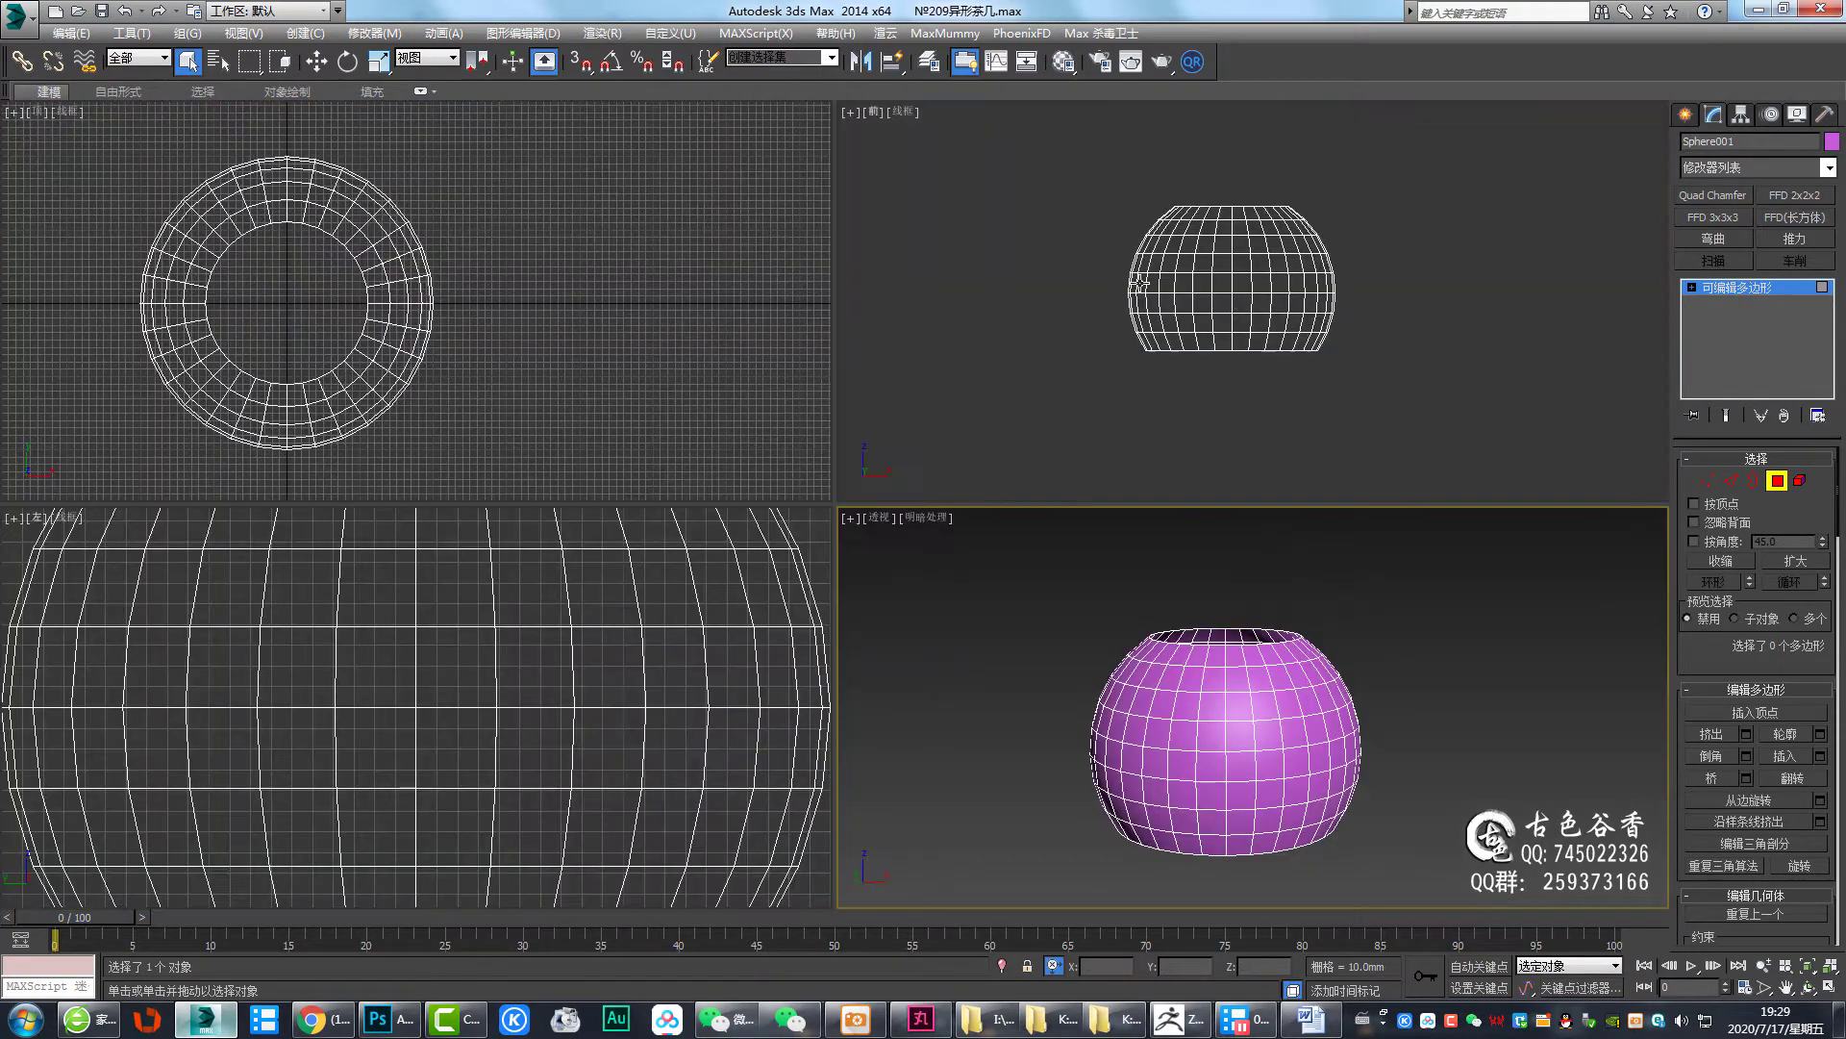
pyautogui.click(1726, 288)
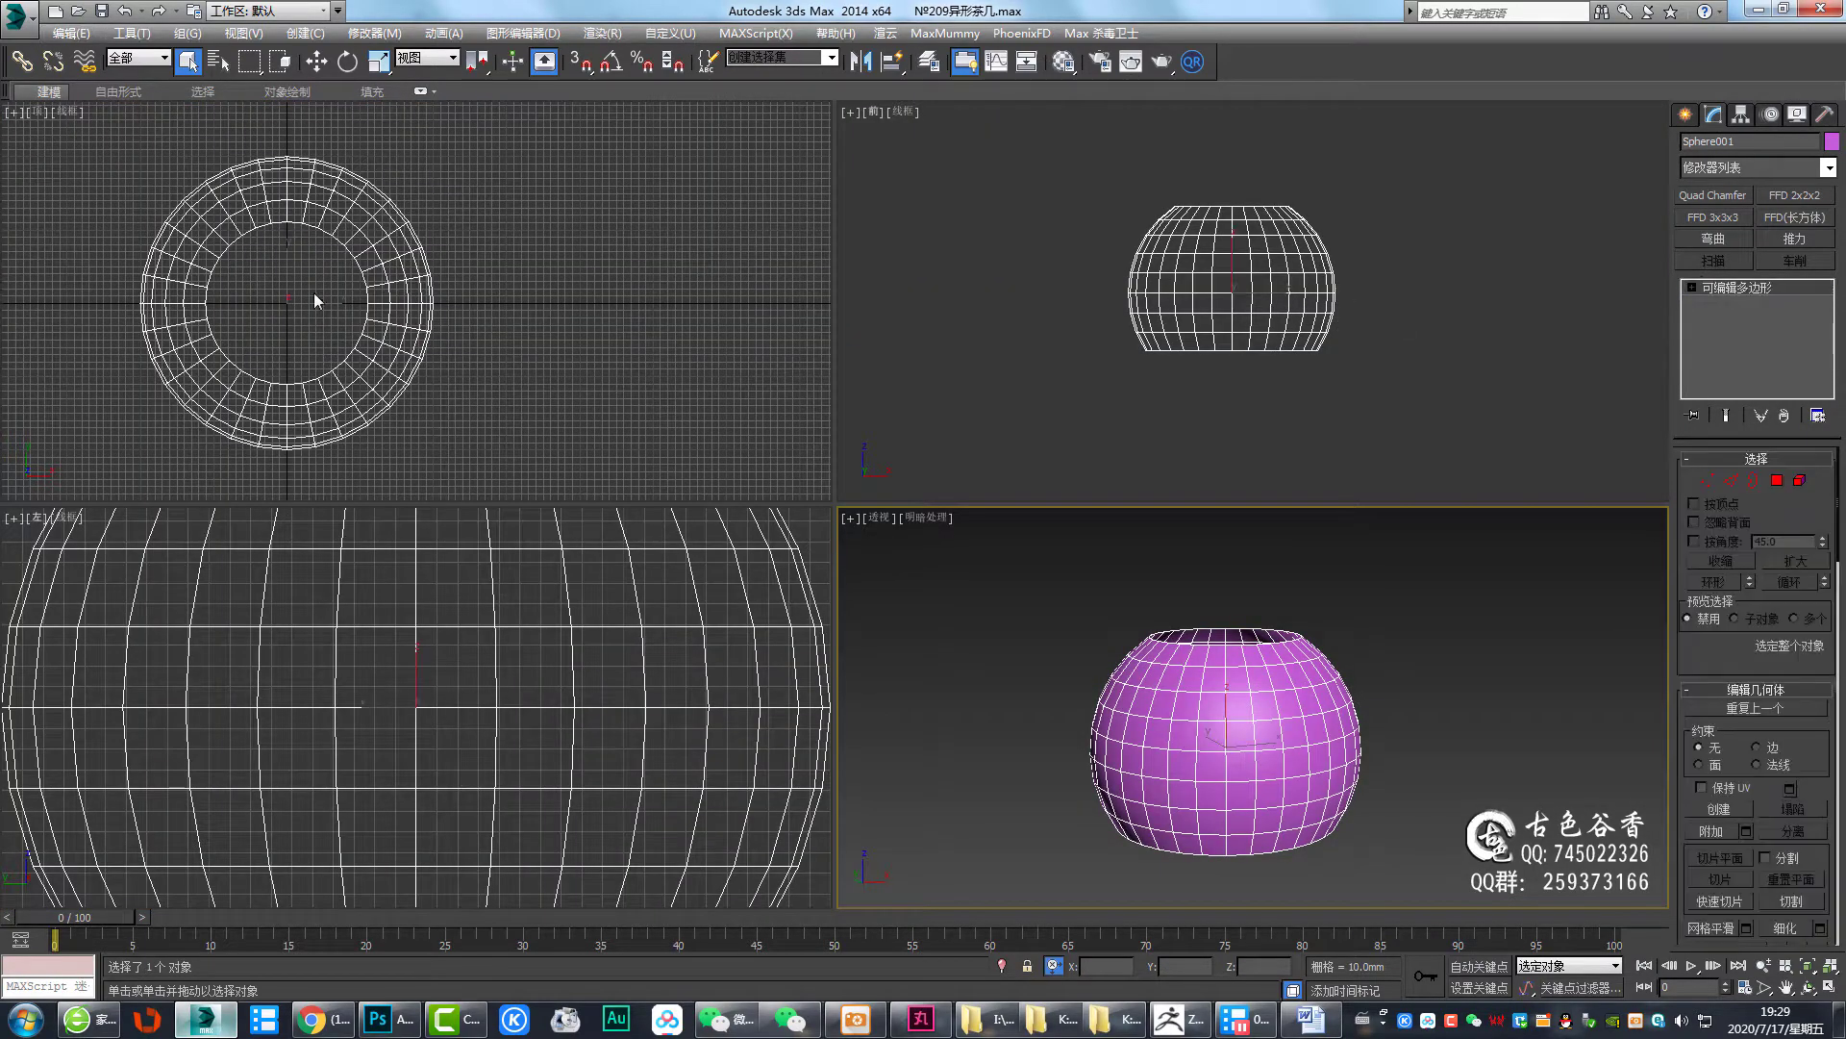
pyautogui.scroll(-3, 311, 318)
pyautogui.hotkey('alt', 'w')
pyautogui.press('t')
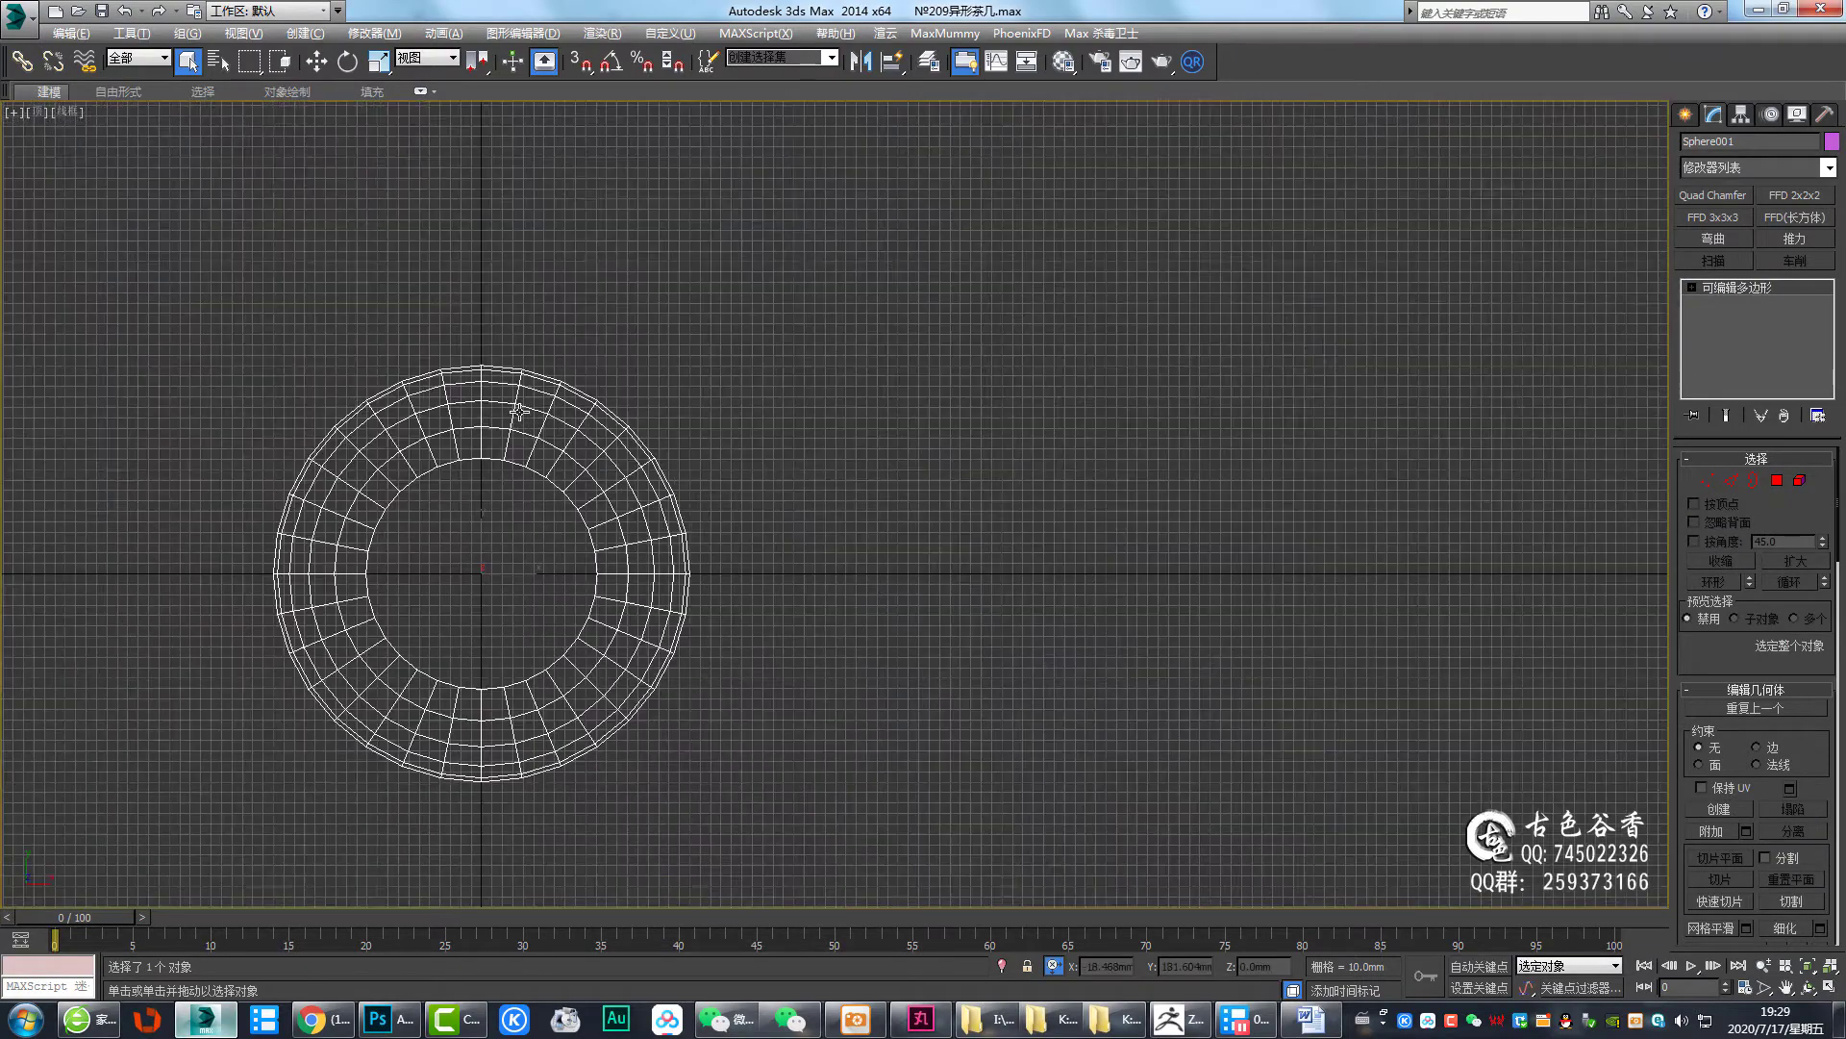
pyautogui.scroll(-5, 1028, 375)
pyautogui.moveTo(909, 434); pyautogui.dragTo(620, 499, button='middle')
pyautogui.press('w')
pyautogui.keyDown('shift'); pyautogui.moveTo(620, 499); pyautogui.dragTo(1010, 501); pyautogui.keyUp('shift')
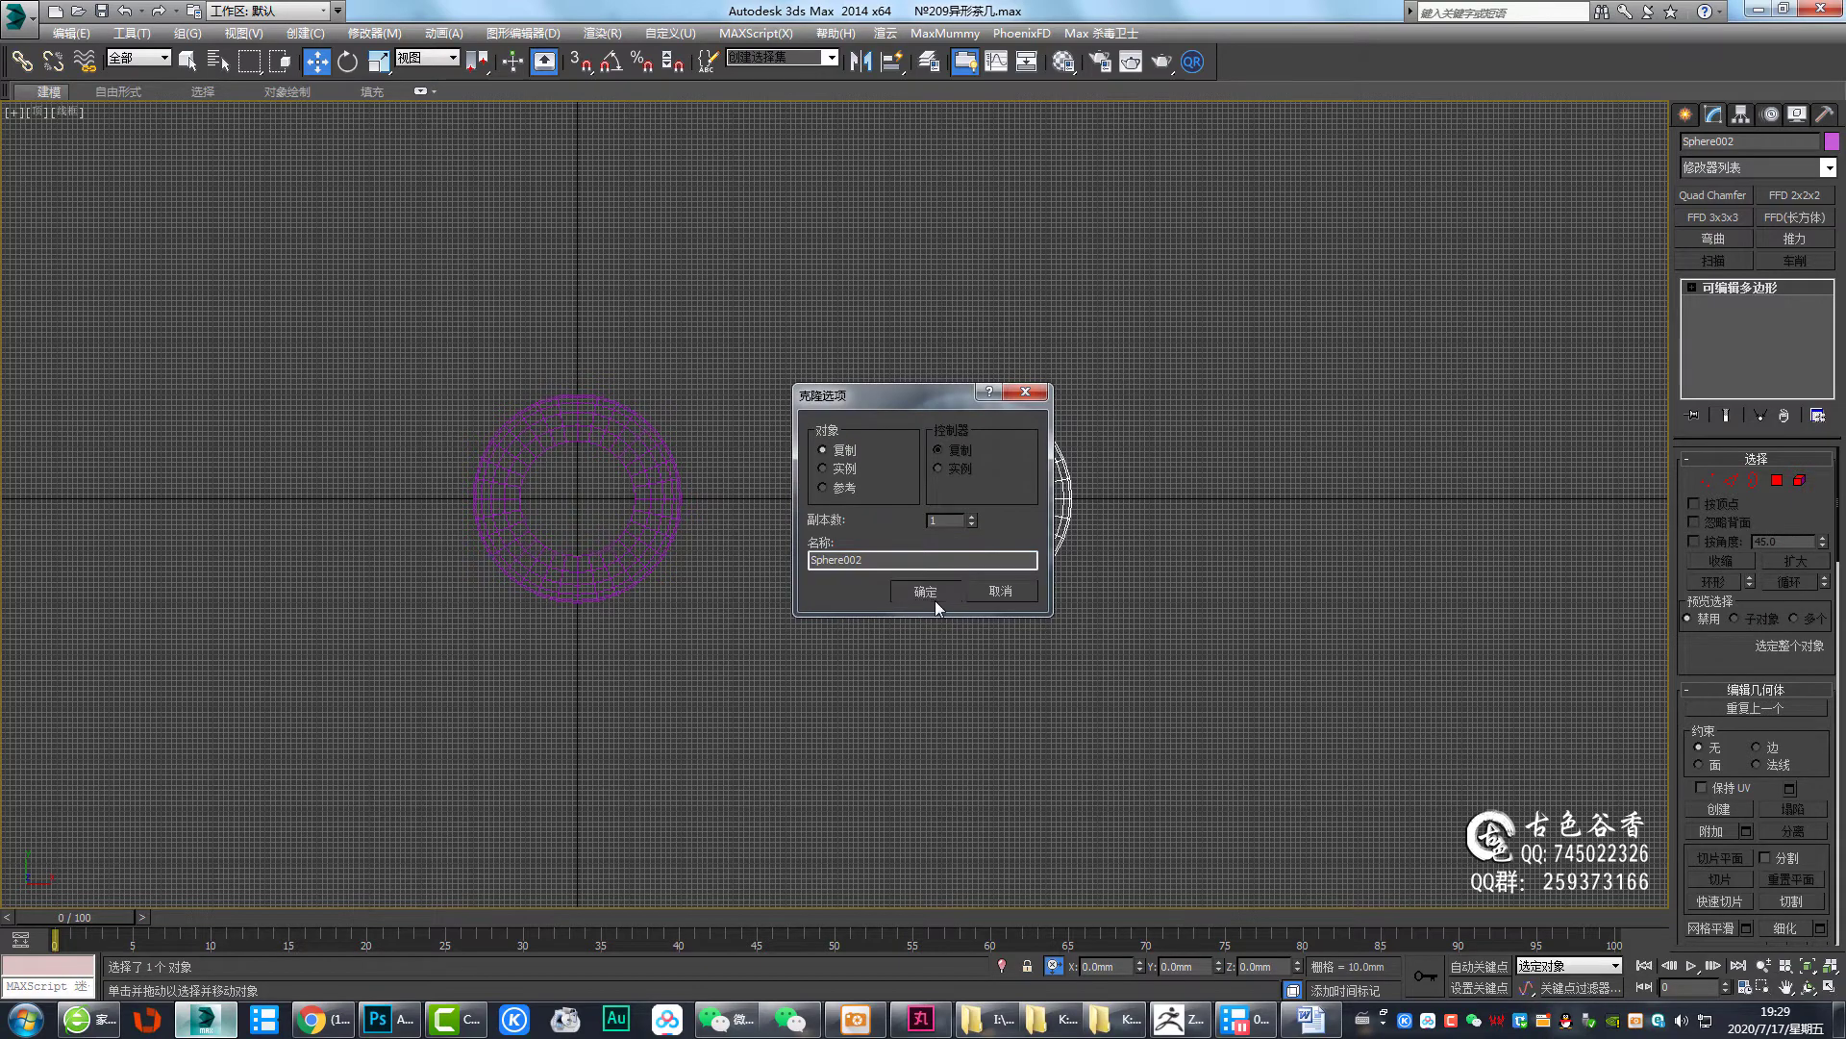
pyautogui.click(924, 588)
pyautogui.click(714, 435)
# Select three stacked vertical edges on the original shell in Edge mode
pyautogui.press('p')
pyautogui.press('z')
pyautogui.keyDown('alt'); pyautogui.moveTo(890, 629); pyautogui.dragTo(857, 639, button='middle'); pyautogui.keyUp('alt')
pyautogui.press('2')
pyautogui.click(796, 623)
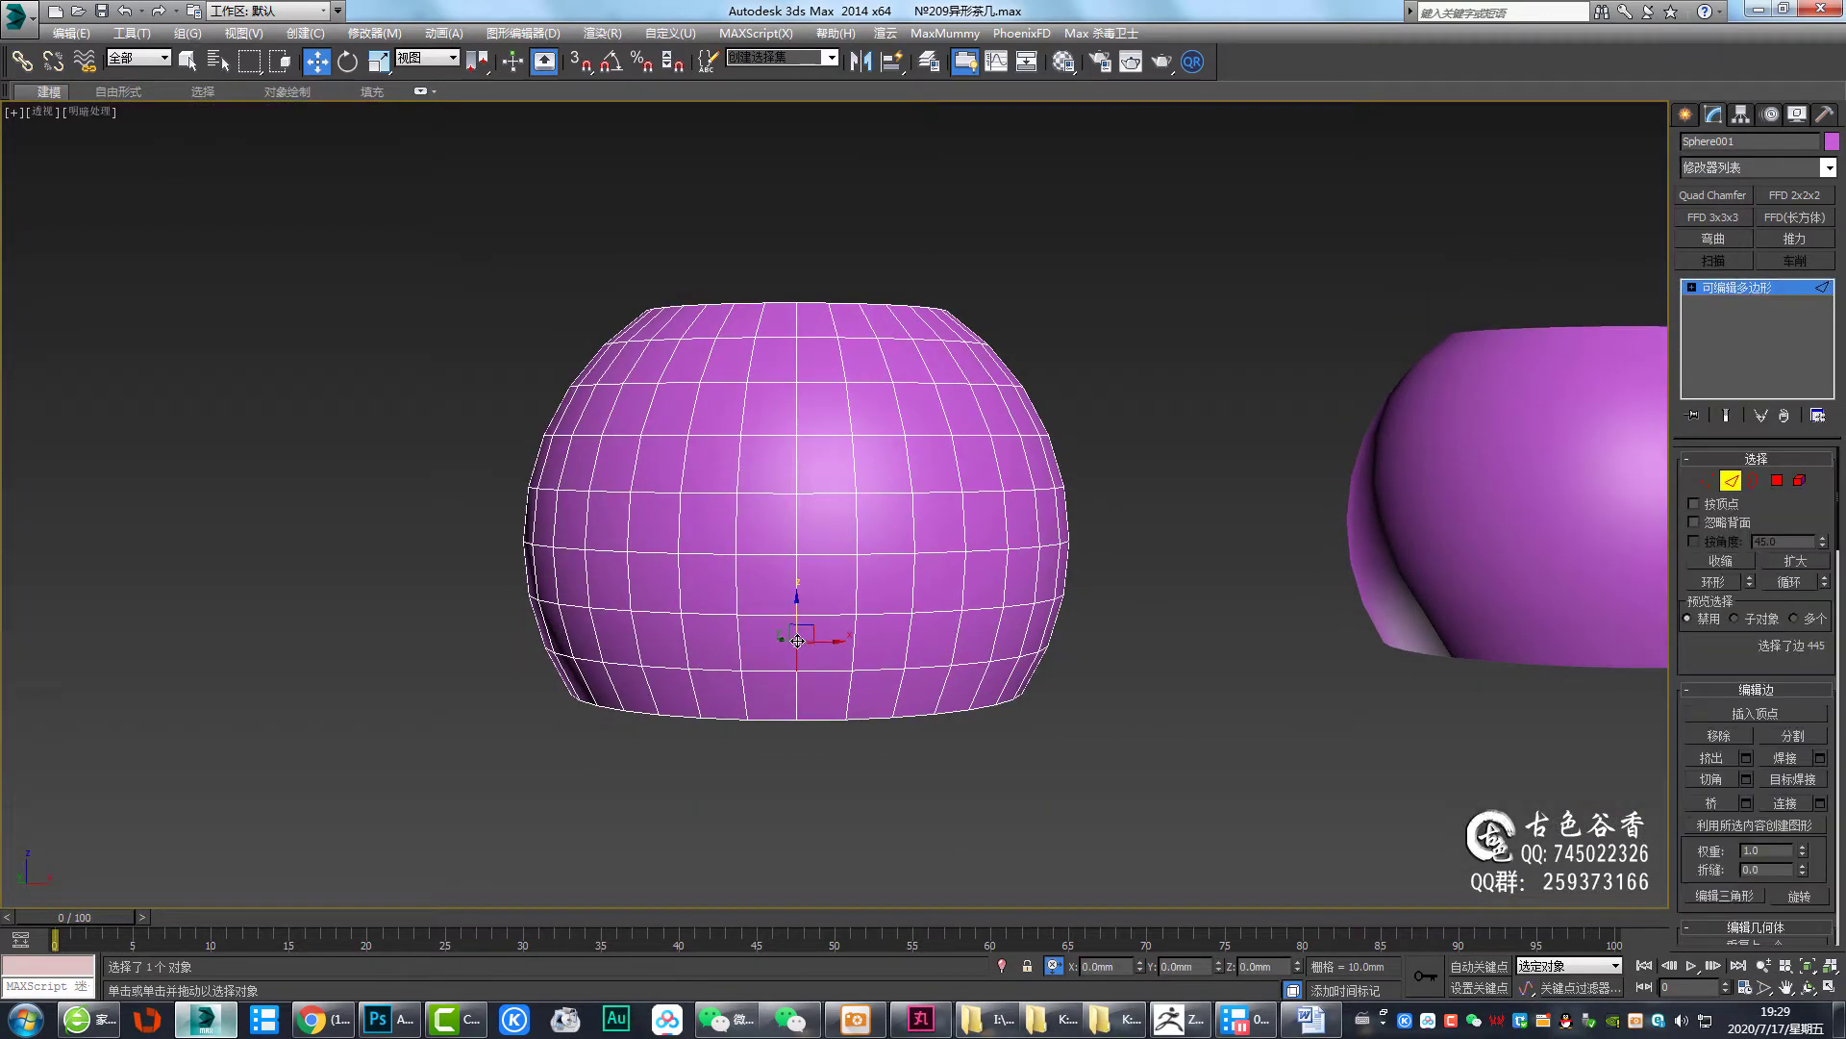
pyautogui.press('q')
pyautogui.keyDown('ctrl'); pyautogui.click(797, 514); pyautogui.keyUp('ctrl')
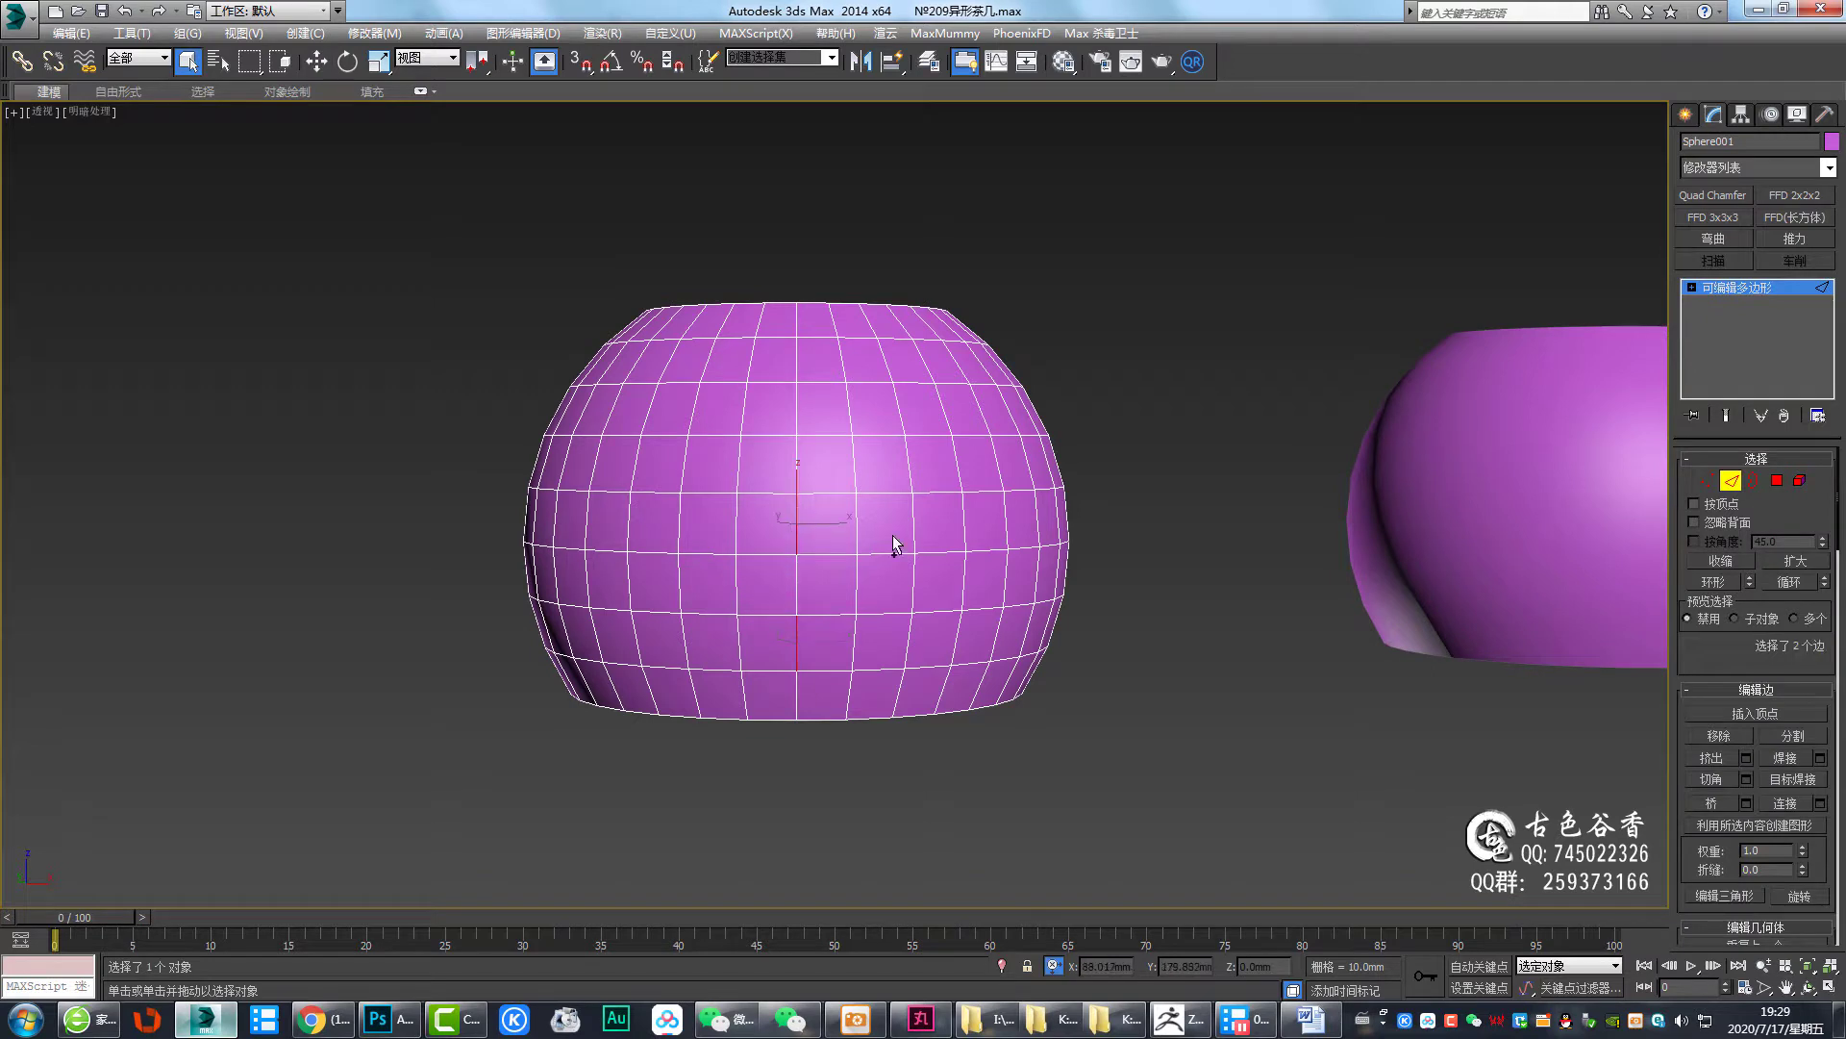
pyautogui.keyDown('ctrl'); pyautogui.click(796, 409); pyautogui.keyUp('ctrl')
# Ring-select the 96 vertical edges and Remove them, coarsening the shell's grid
pyautogui.keyDown('alt'); pyautogui.moveTo(844, 478); pyautogui.dragTo(808, 500, button='middle'); pyautogui.keyUp('alt')
pyautogui.hotkey('alt', 'r')
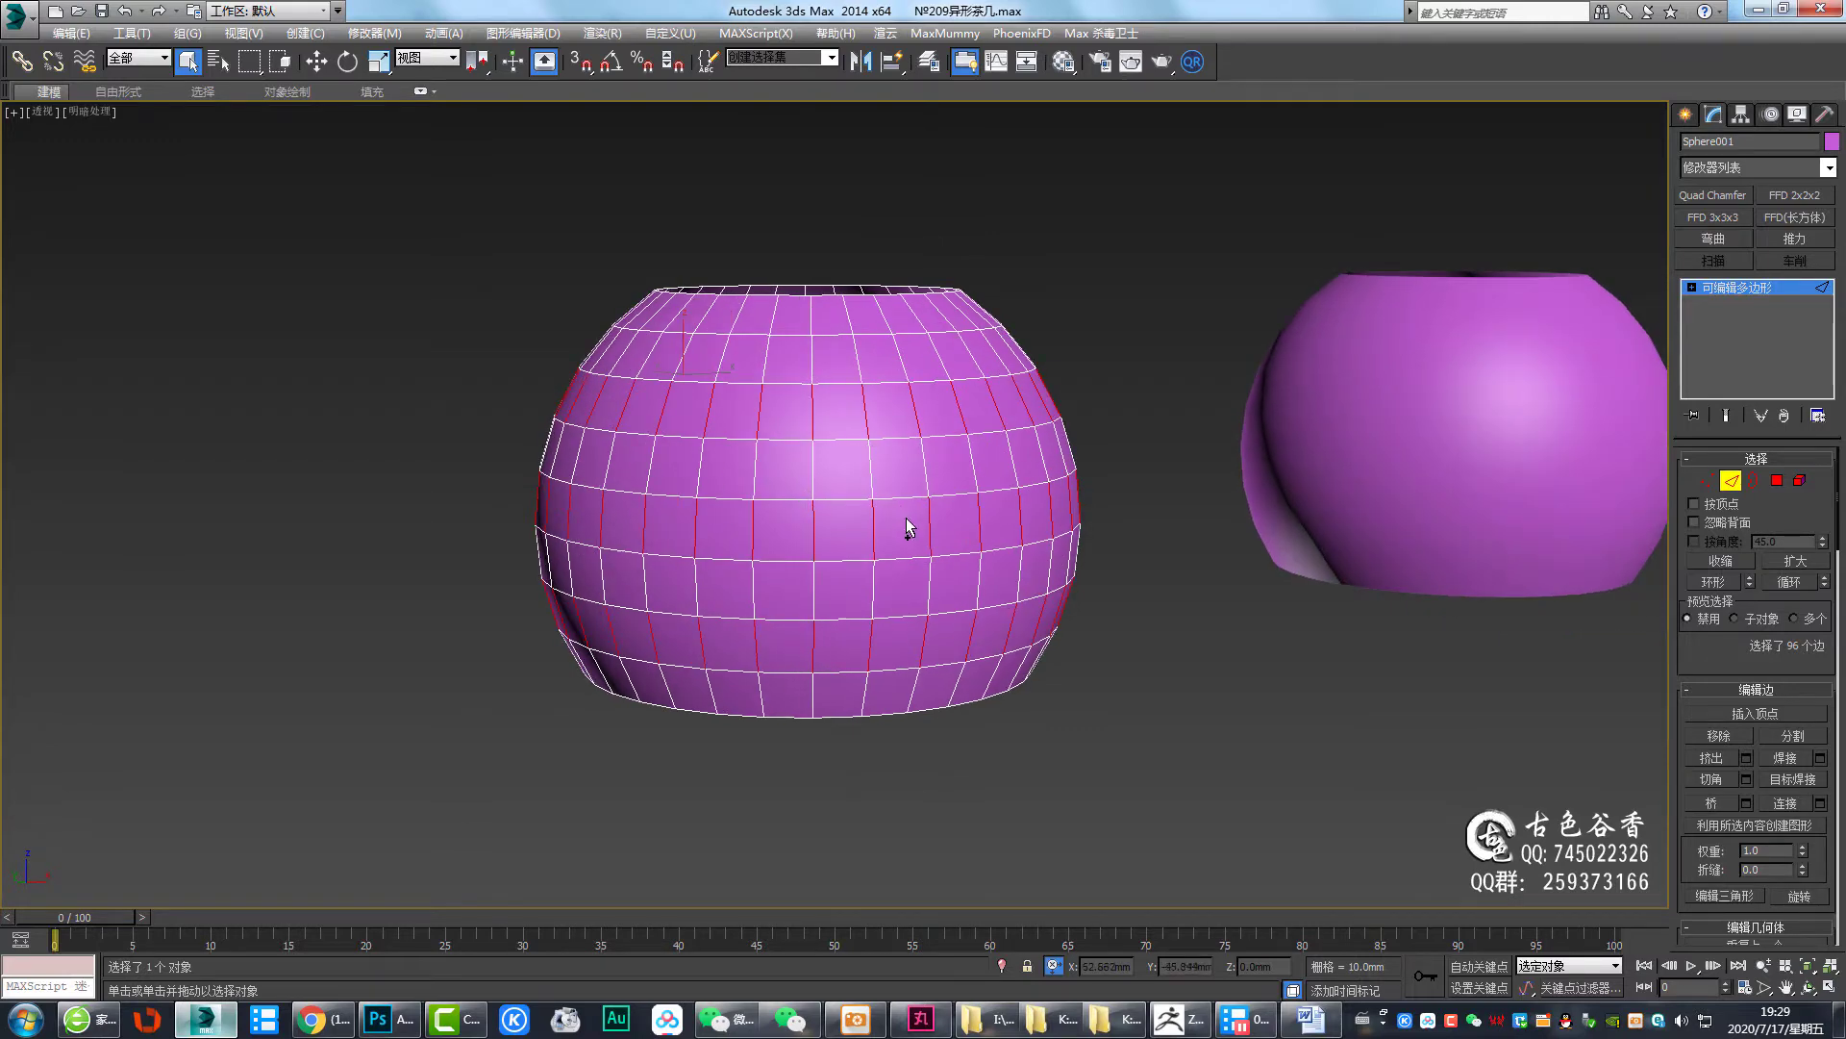
pyautogui.rightClick(879, 524)
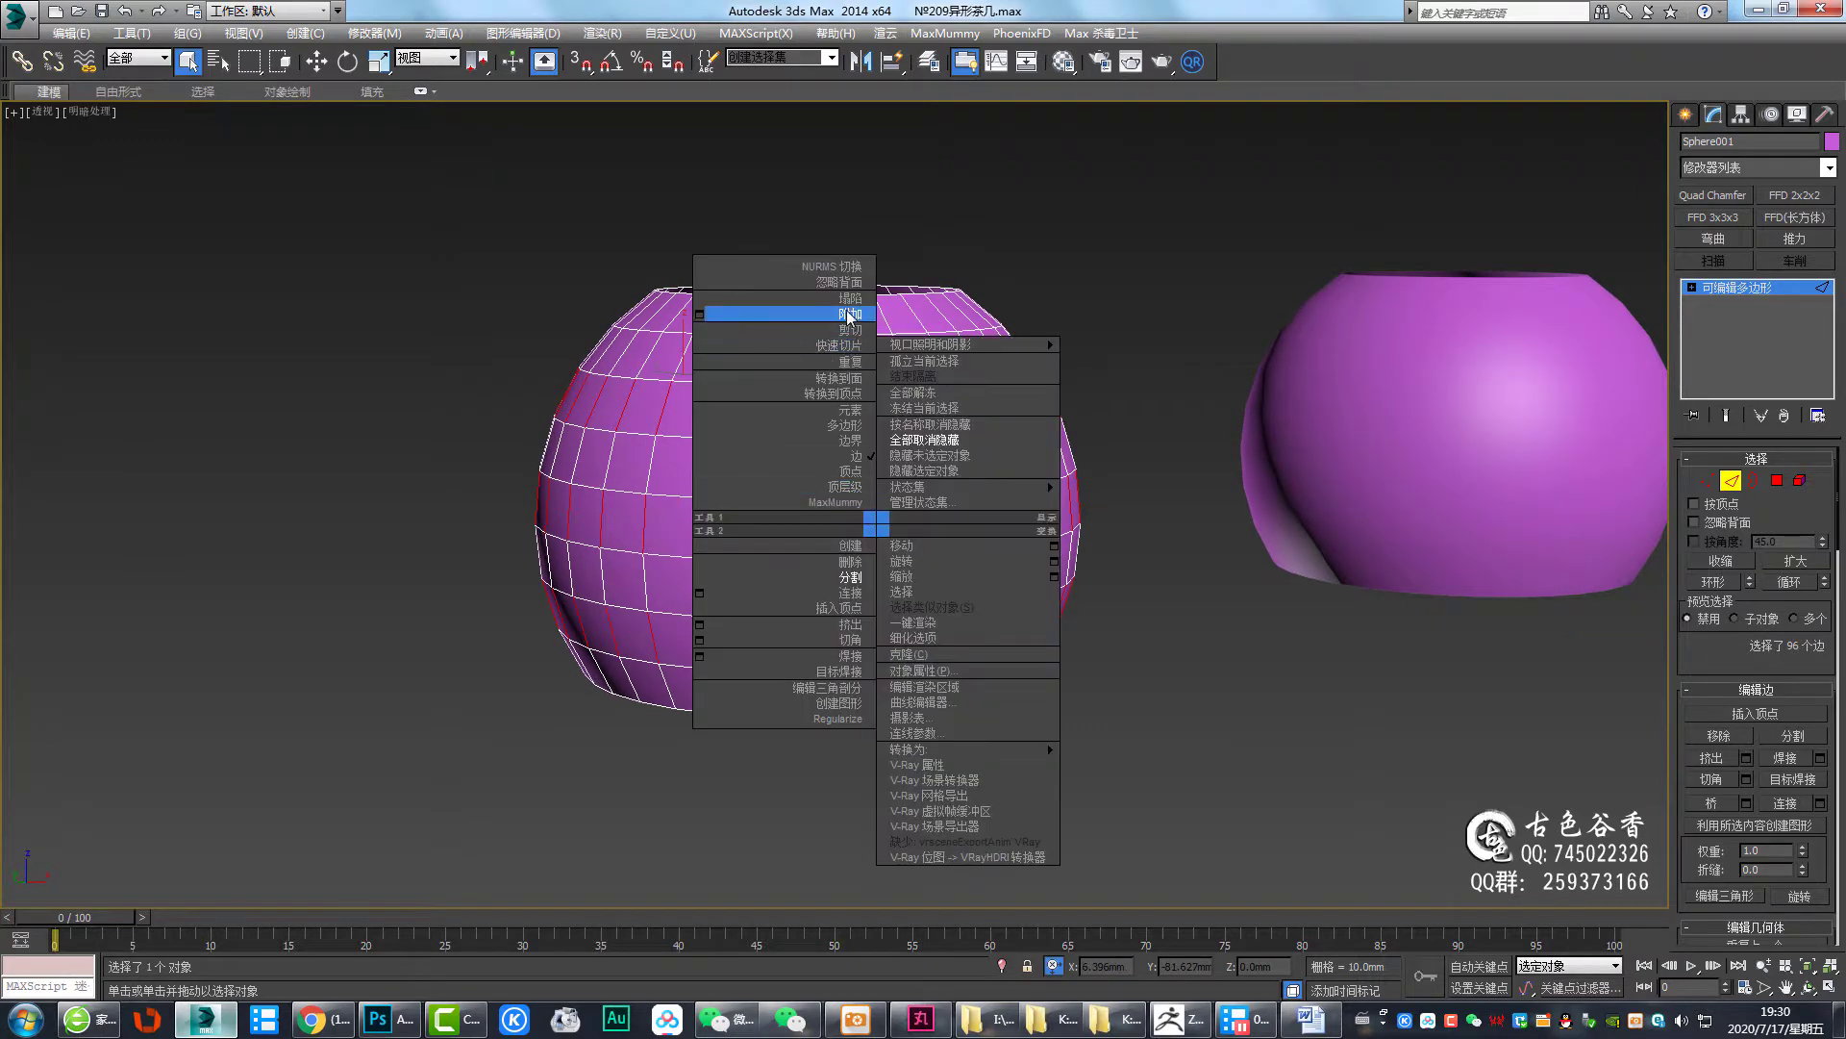
pyautogui.click(815, 317)
pyautogui.moveTo(962, 510)
pyautogui.keyDown('alt'); pyautogui.mouseDown(button='middle')
pyautogui.moveTo(878, 511)
pyautogui.moveTo(932, 491)
pyautogui.moveTo(800, 505)
pyautogui.mouseUp(button='middle'); pyautogui.keyUp('alt')
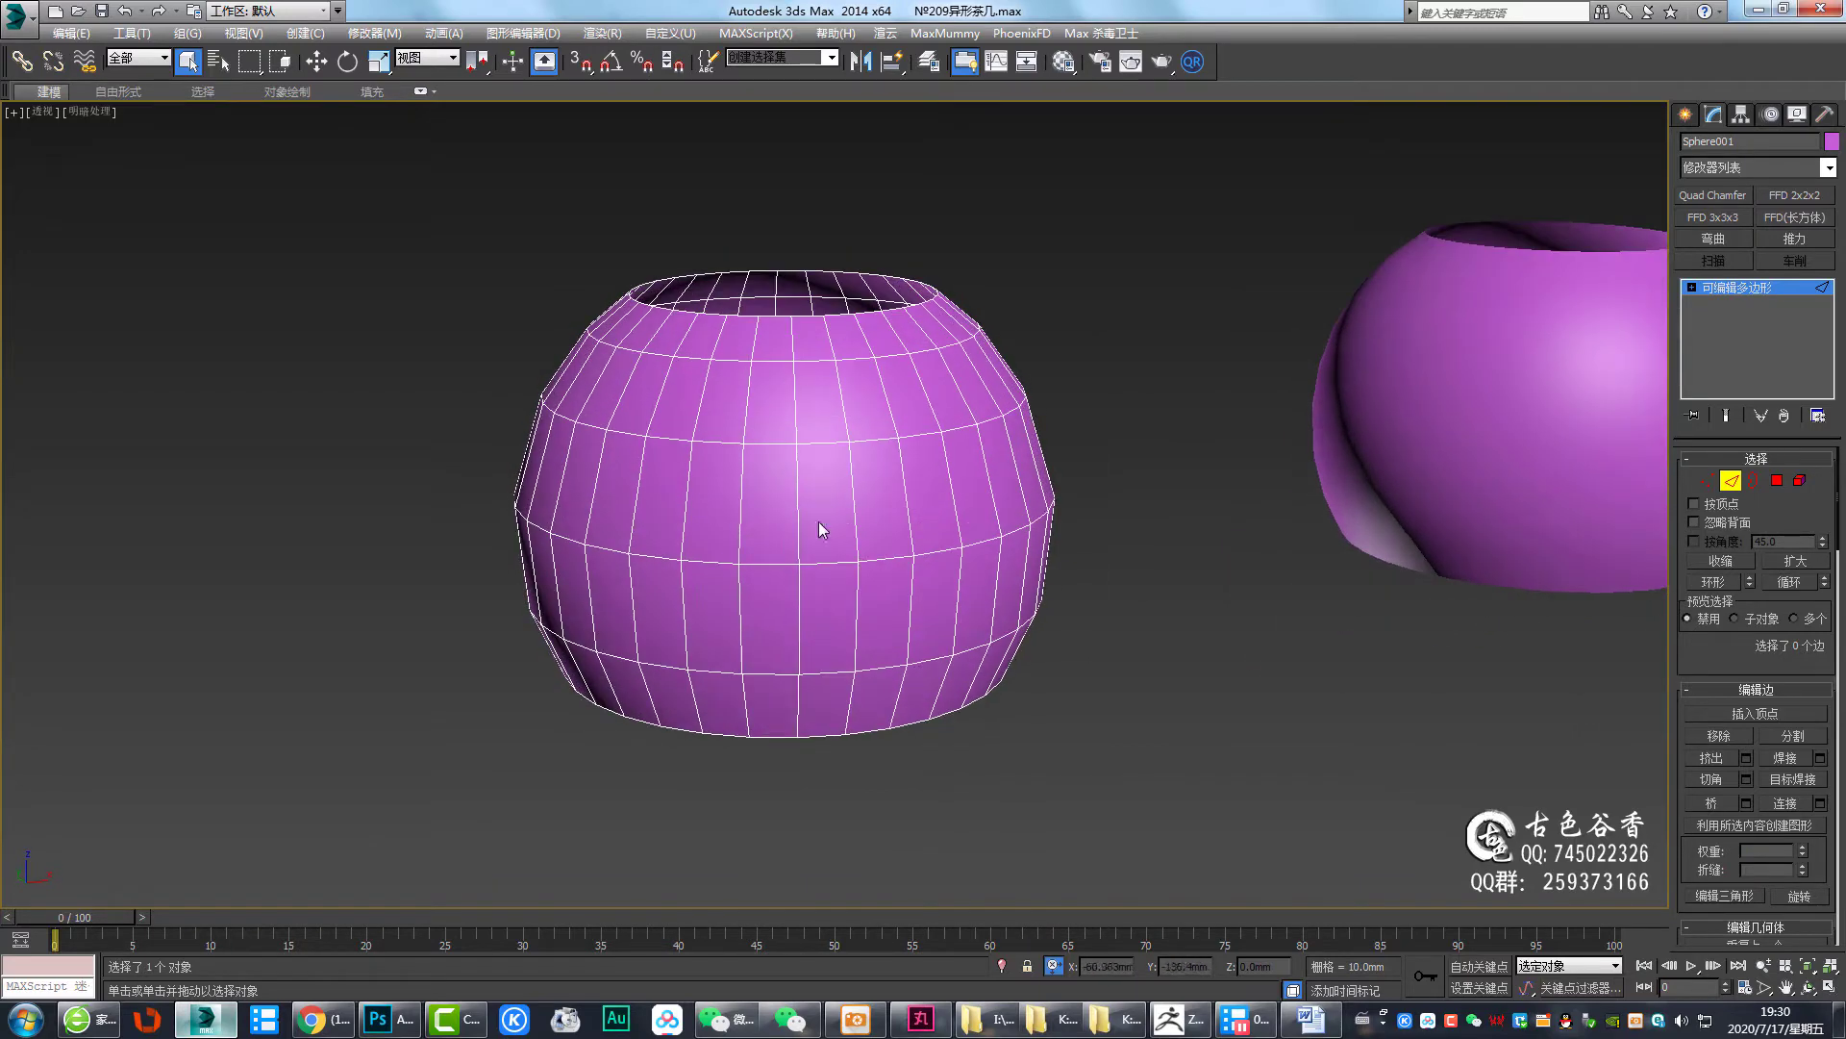
pyautogui.doubleClick(773, 363)
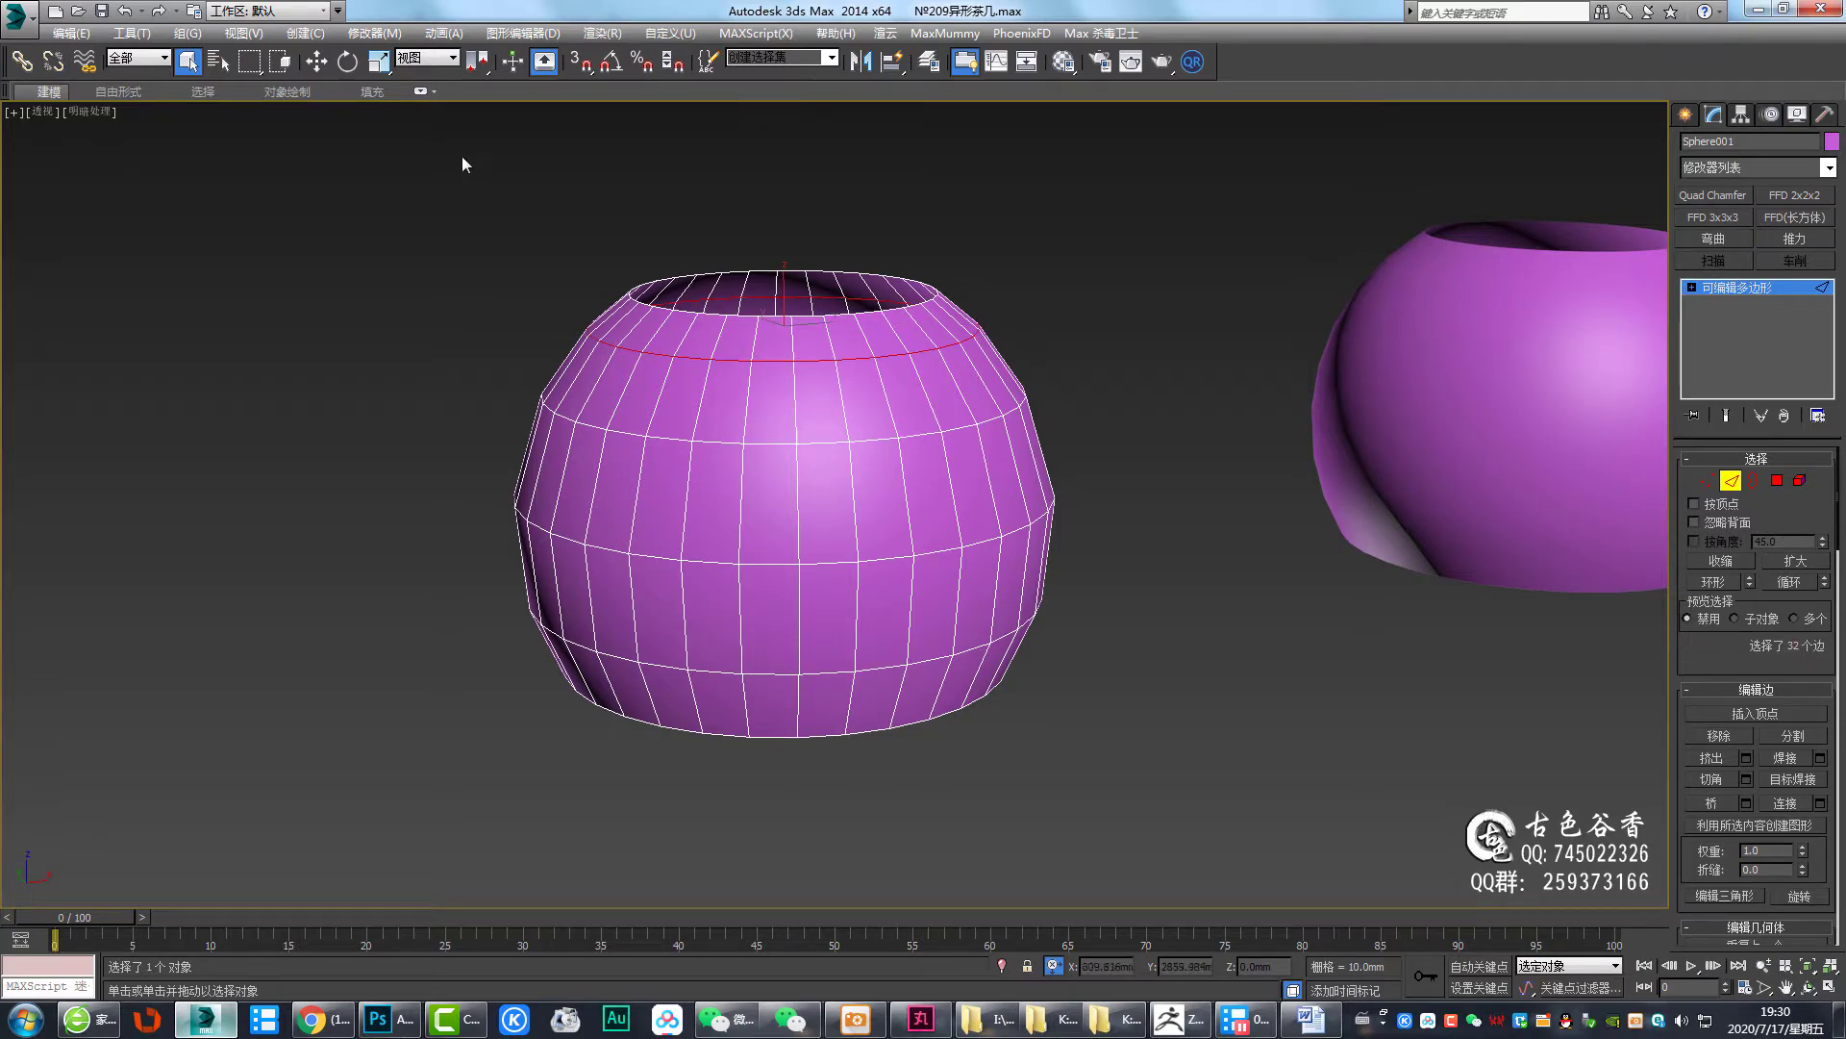
# Select the edge loop one row lower and drag it down to reshape the vase's bulge
pyautogui.click(420, 91)
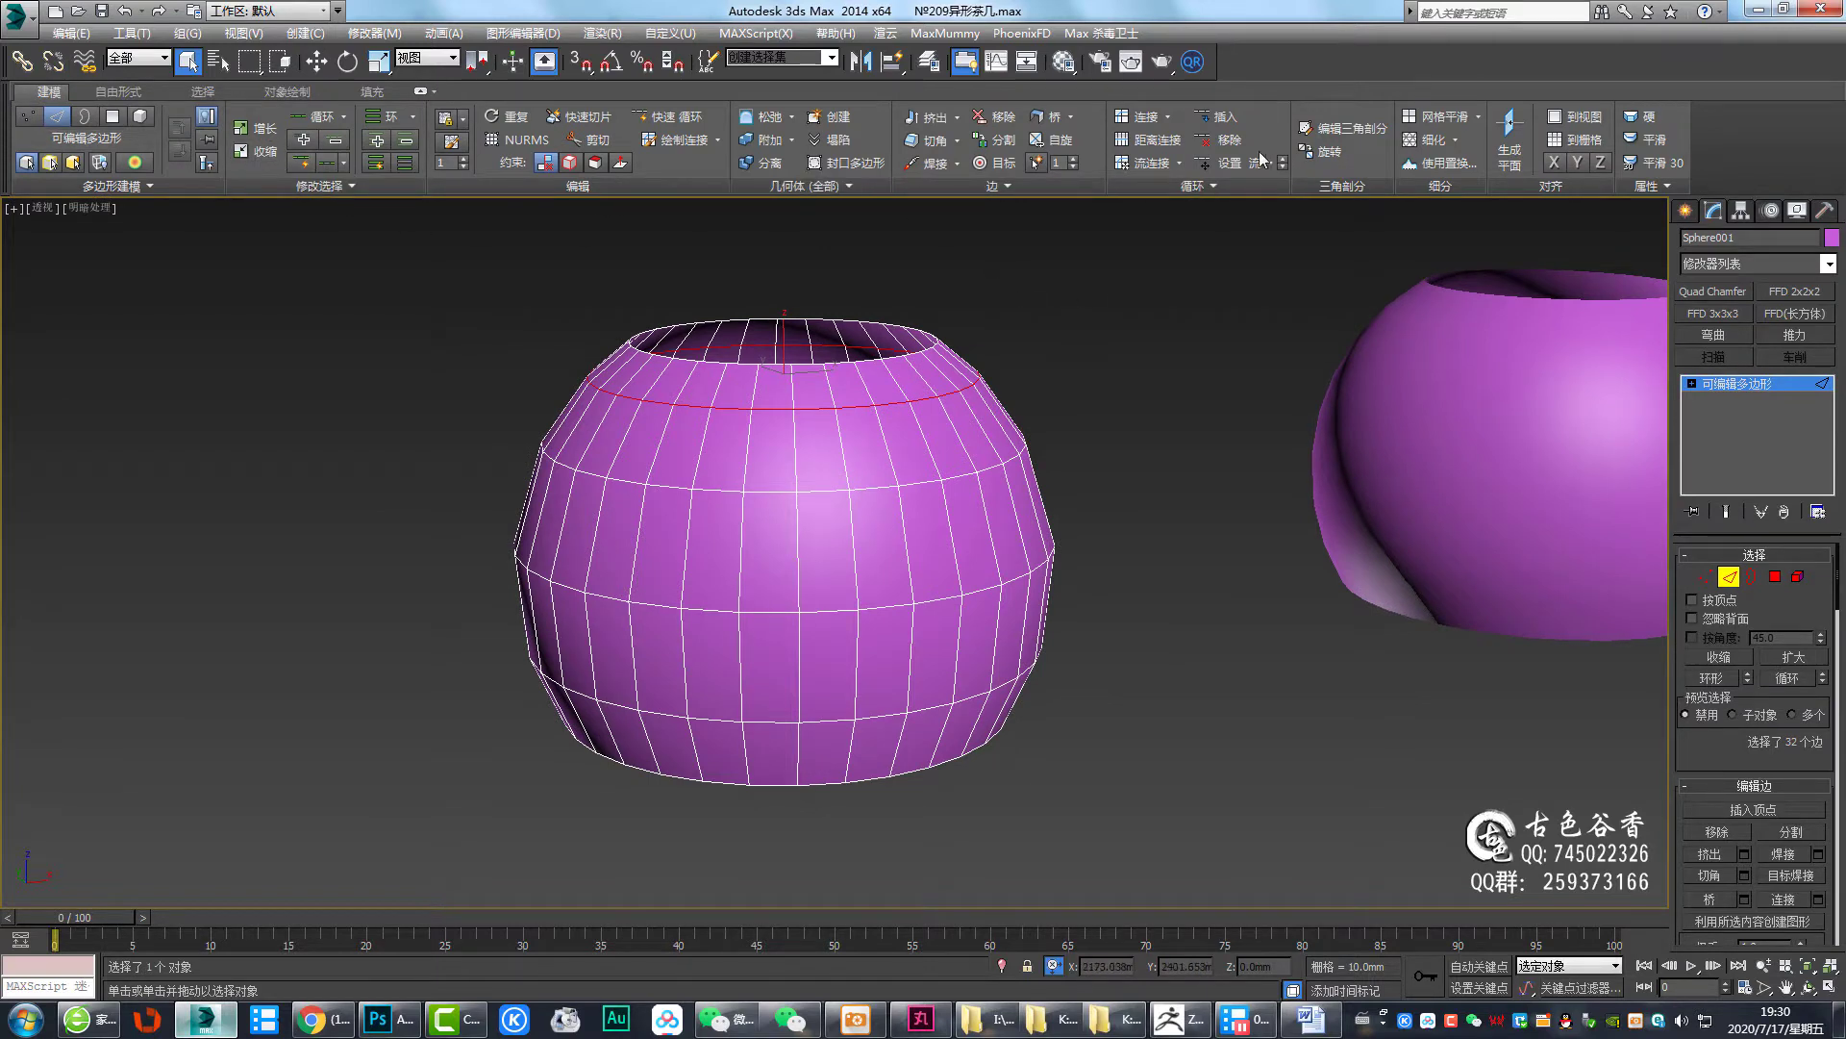
pyautogui.moveTo(914, 494)
pyautogui.keyDown('alt'); pyautogui.mouseDown(button='middle')
pyautogui.moveTo(933, 494)
pyautogui.moveTo(841, 515)
pyautogui.moveTo(931, 533)
pyautogui.moveTo(938, 514)
pyautogui.mouseUp(button='middle'); pyautogui.keyUp('alt')
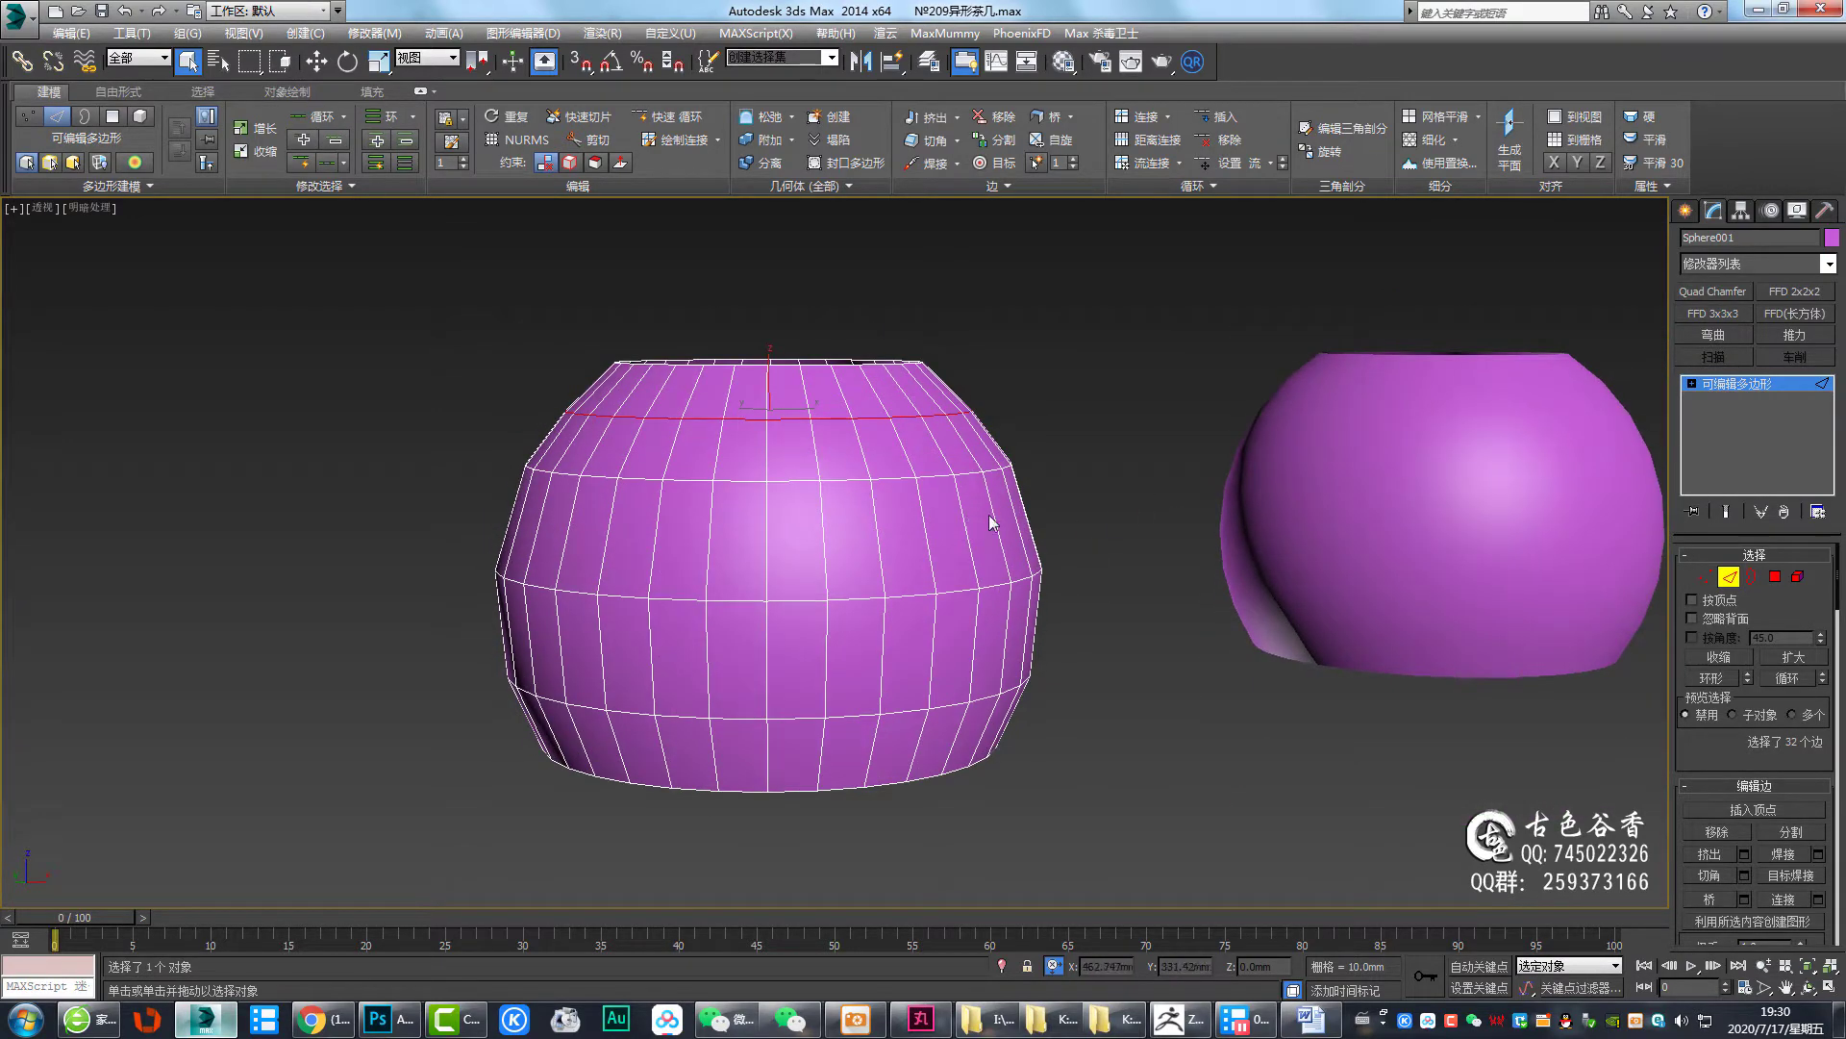
pyautogui.doubleClick(861, 474)
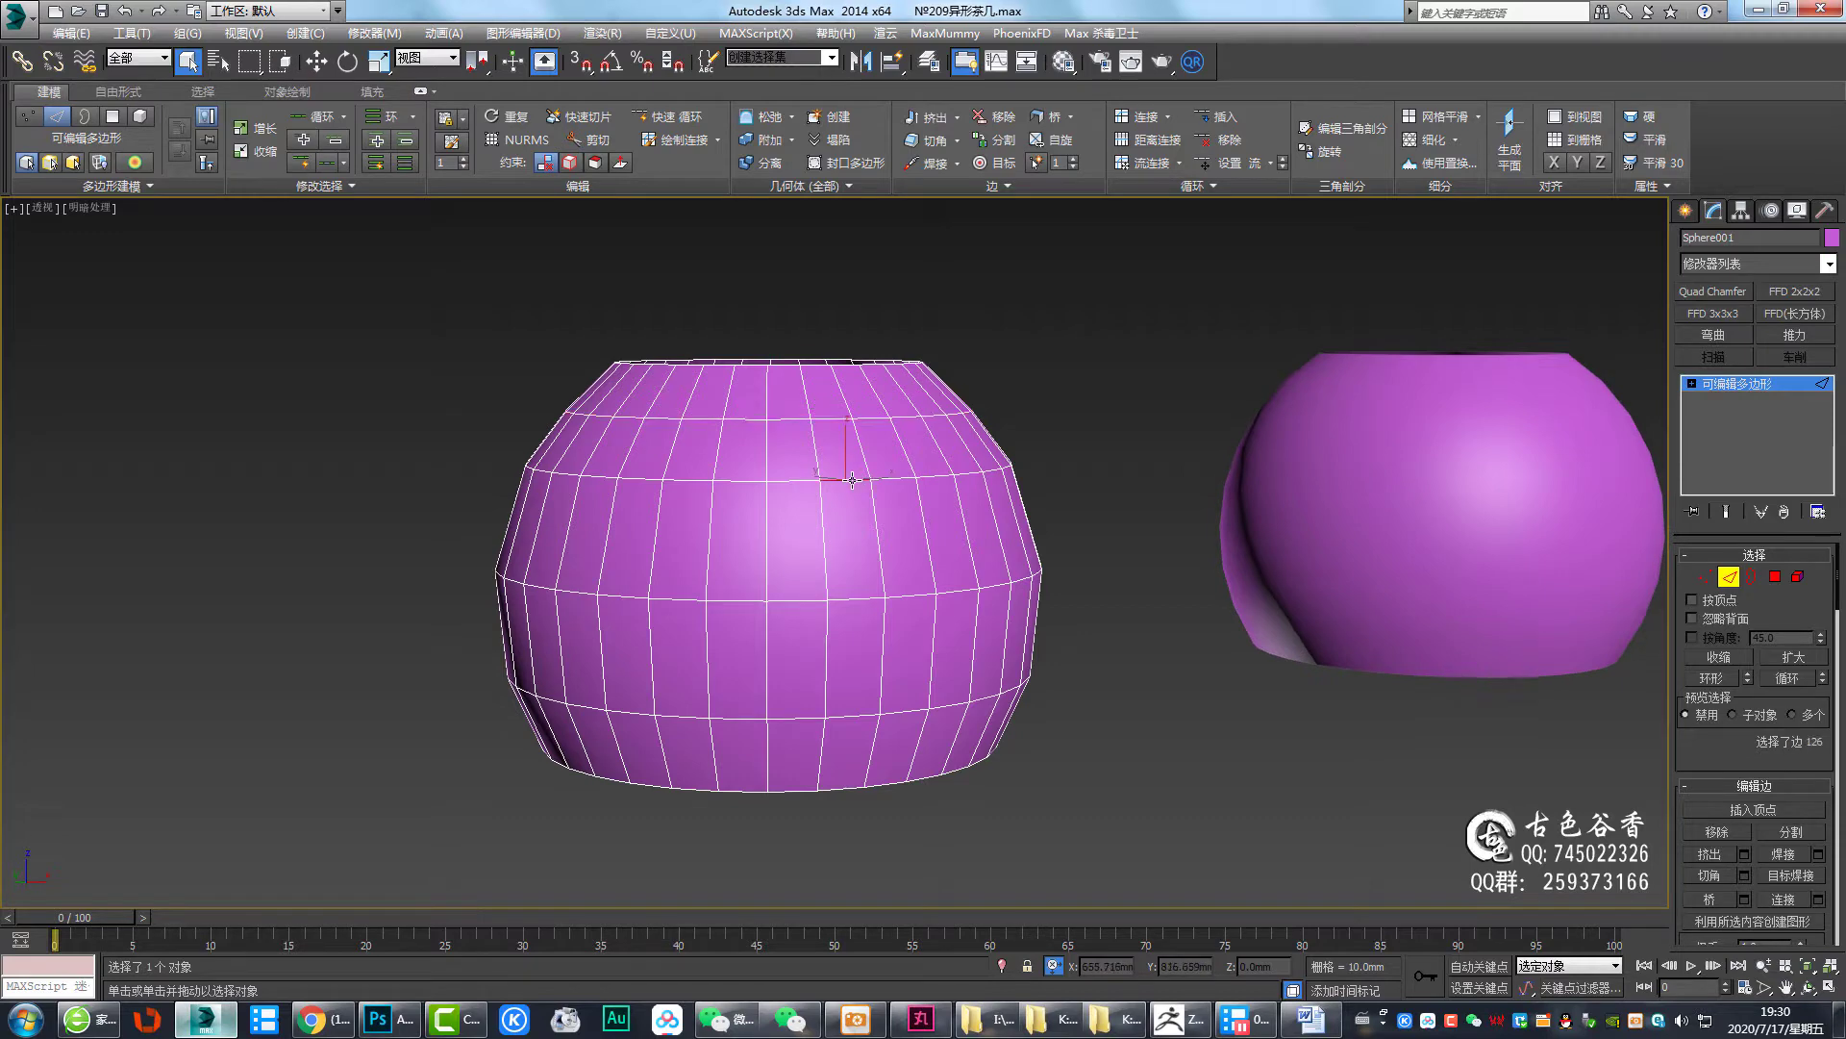
pyautogui.moveTo(852, 478); pyautogui.dragTo(851, 495)
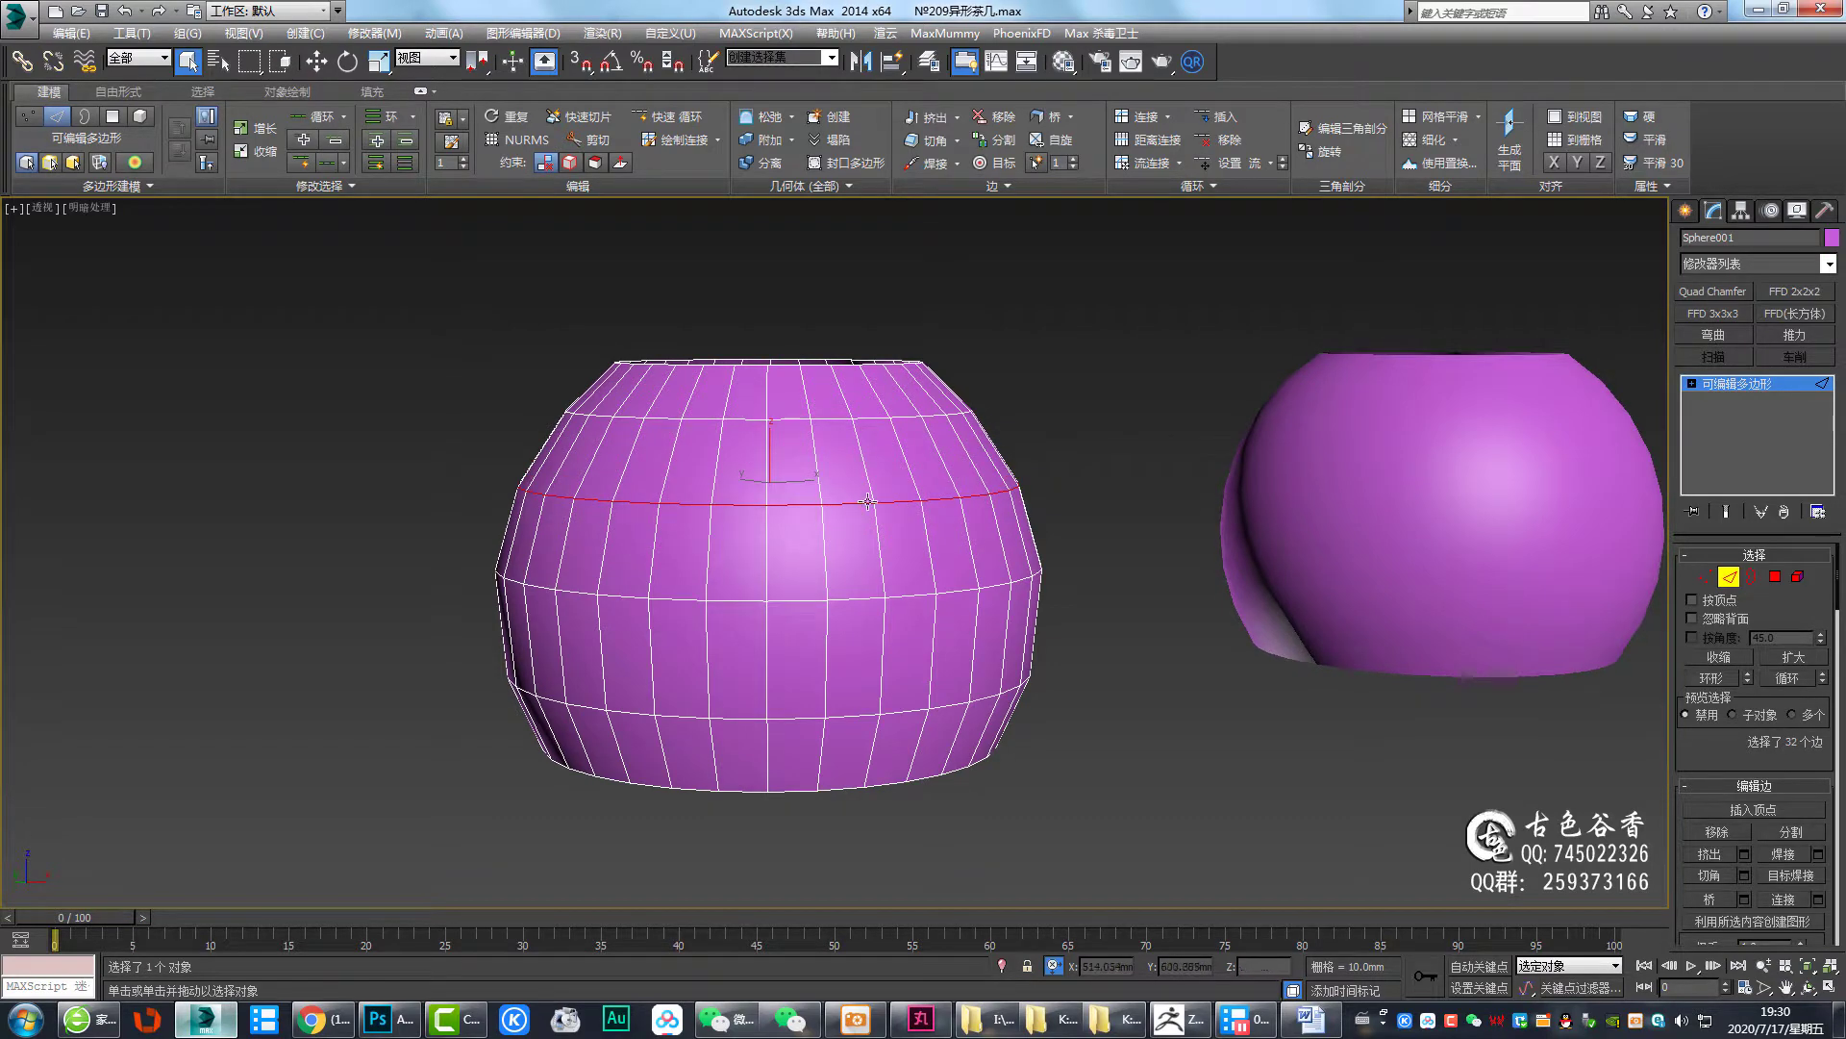
# Apply the Topology hexagon pattern to the vase surface from a selected edge
pyautogui.click(740, 559)
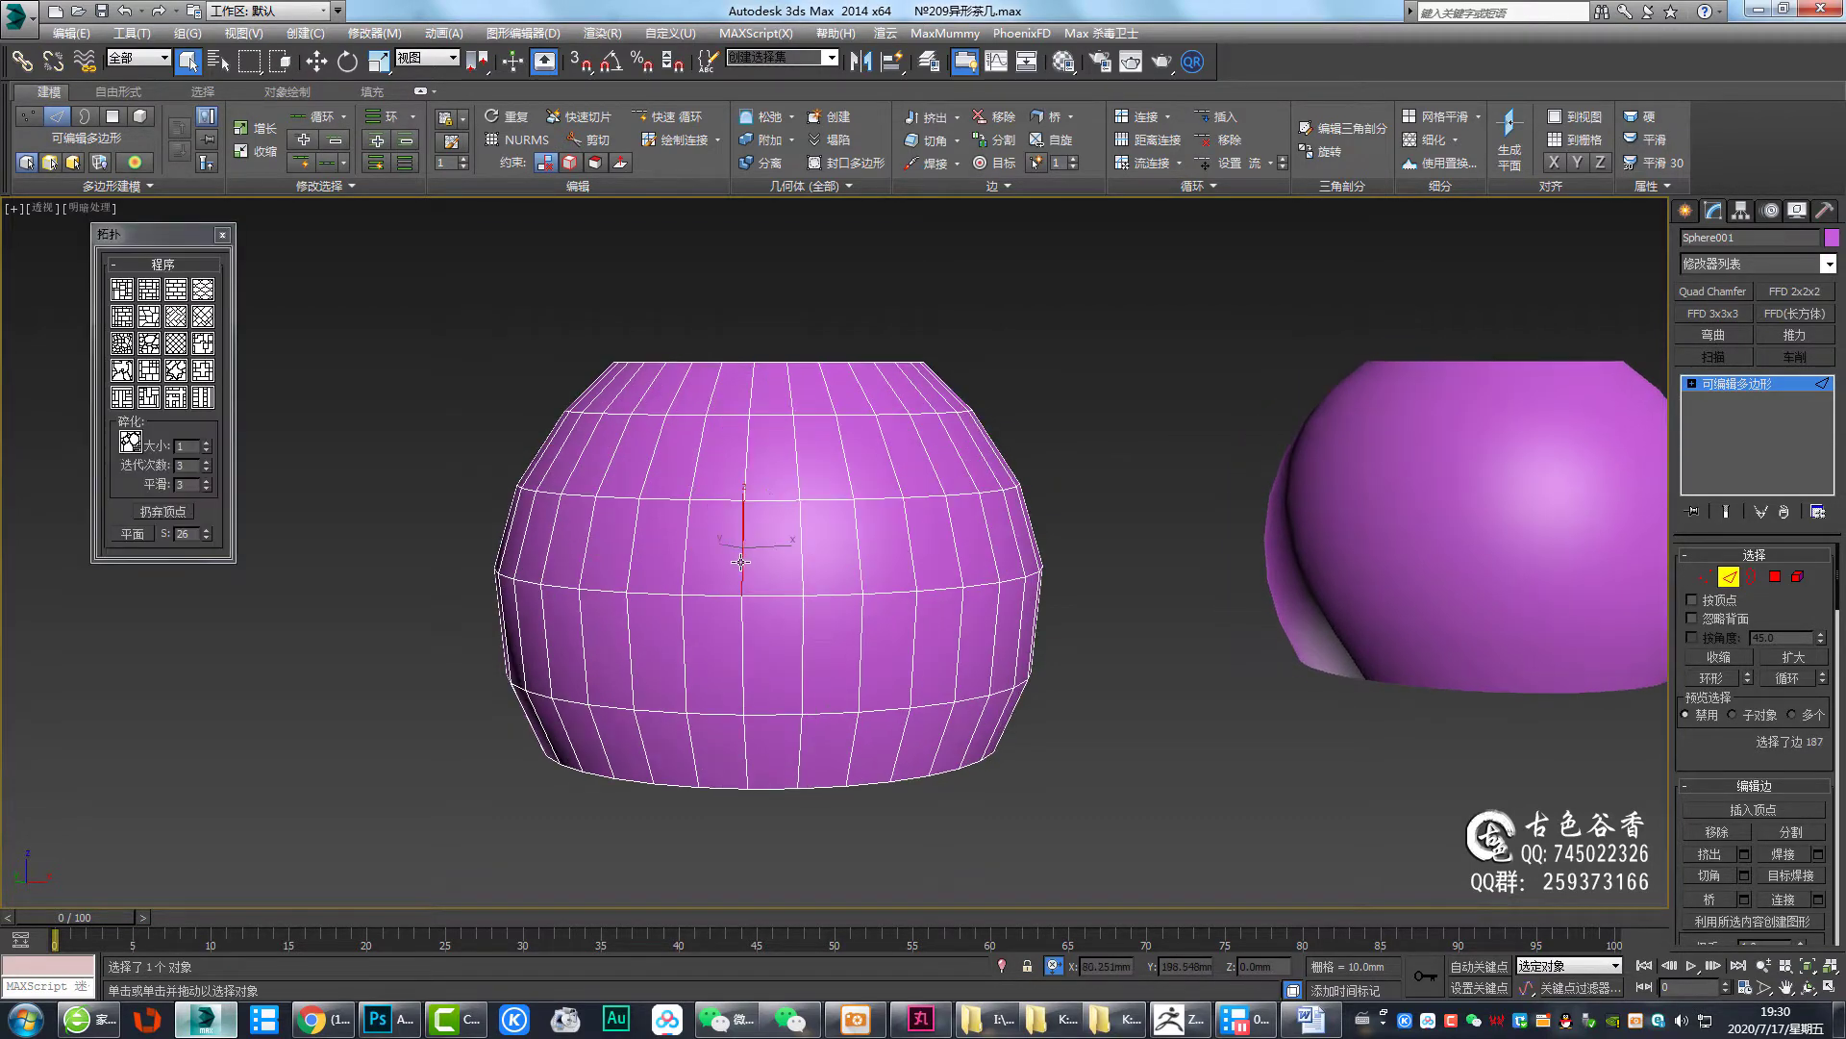
pyautogui.click(203, 289)
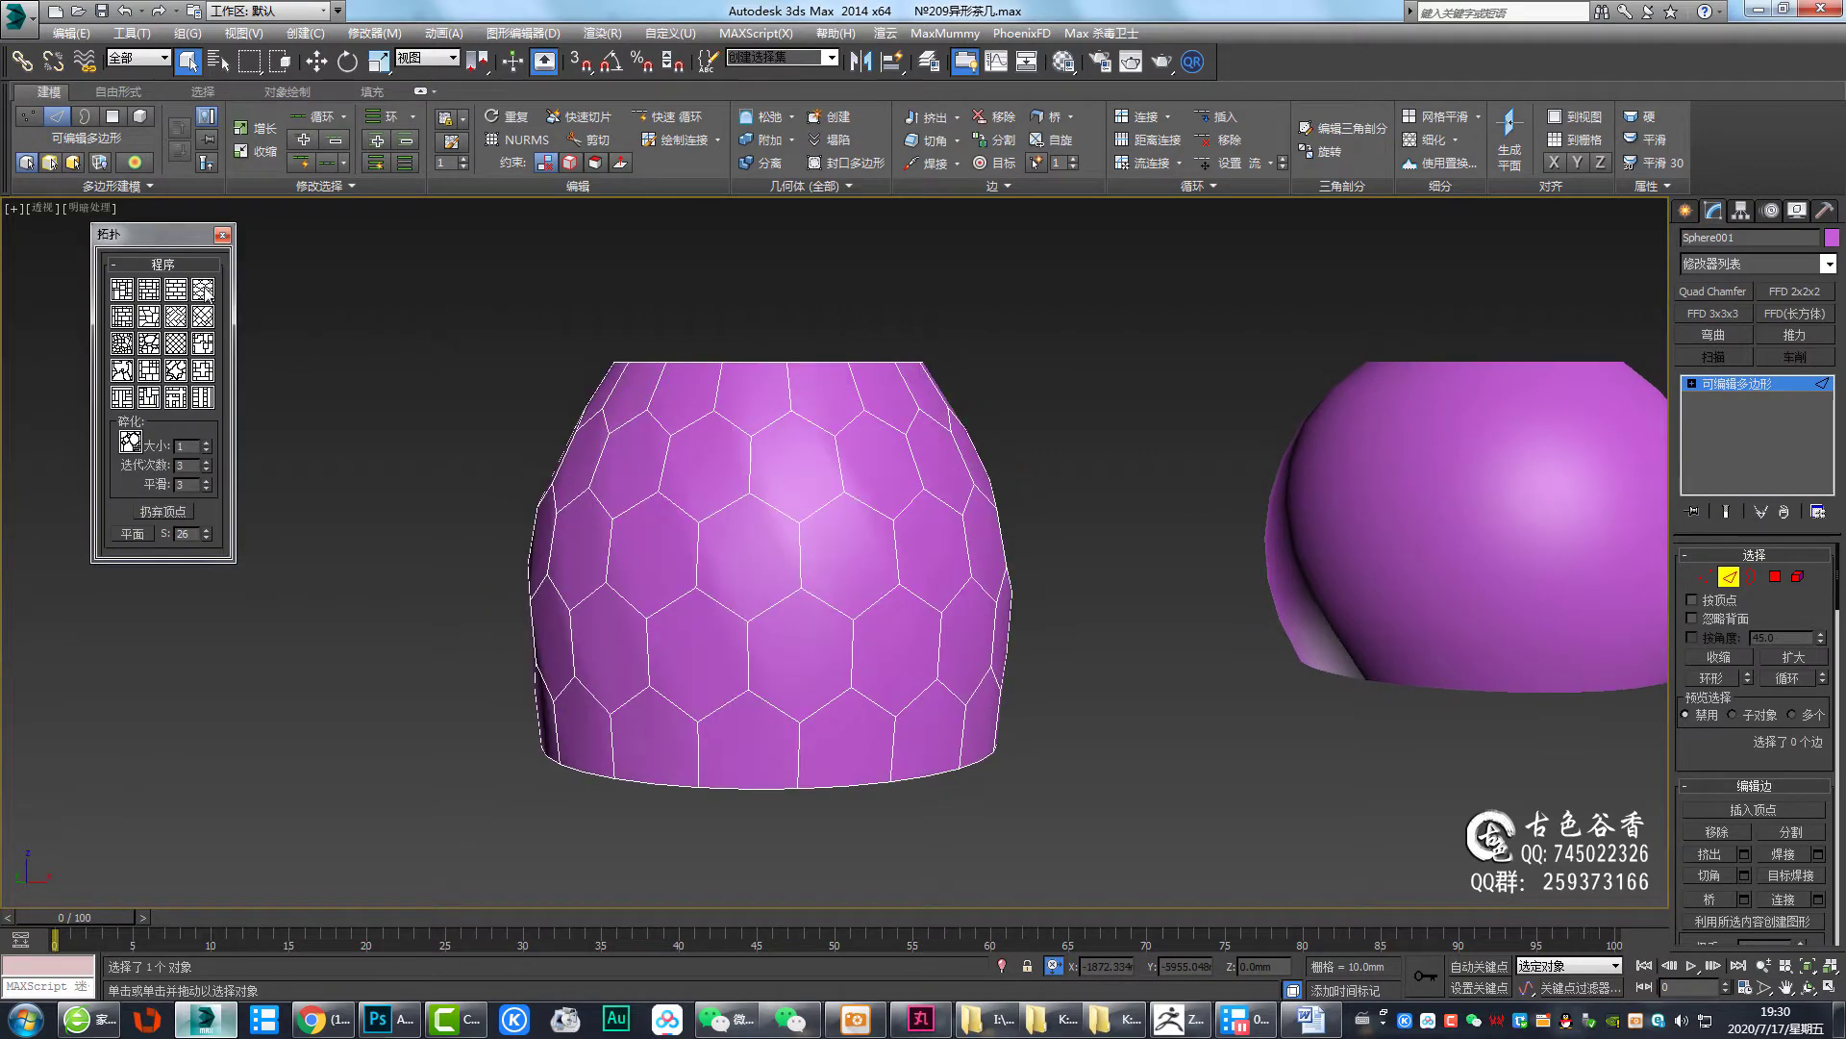
pyautogui.moveTo(798, 456)
pyautogui.keyDown('alt'); pyautogui.mouseDown(button='middle')
pyautogui.moveTo(768, 470)
pyautogui.moveTo(800, 548)
pyautogui.moveTo(903, 539)
pyautogui.moveTo(756, 543)
pyautogui.moveTo(763, 449)
pyautogui.moveTo(861, 431)
pyautogui.mouseUp(button='middle'); pyautogui.keyUp('alt')
# Exit Edge mode and frame both objects in the Front wireframe view
pyautogui.press('2')
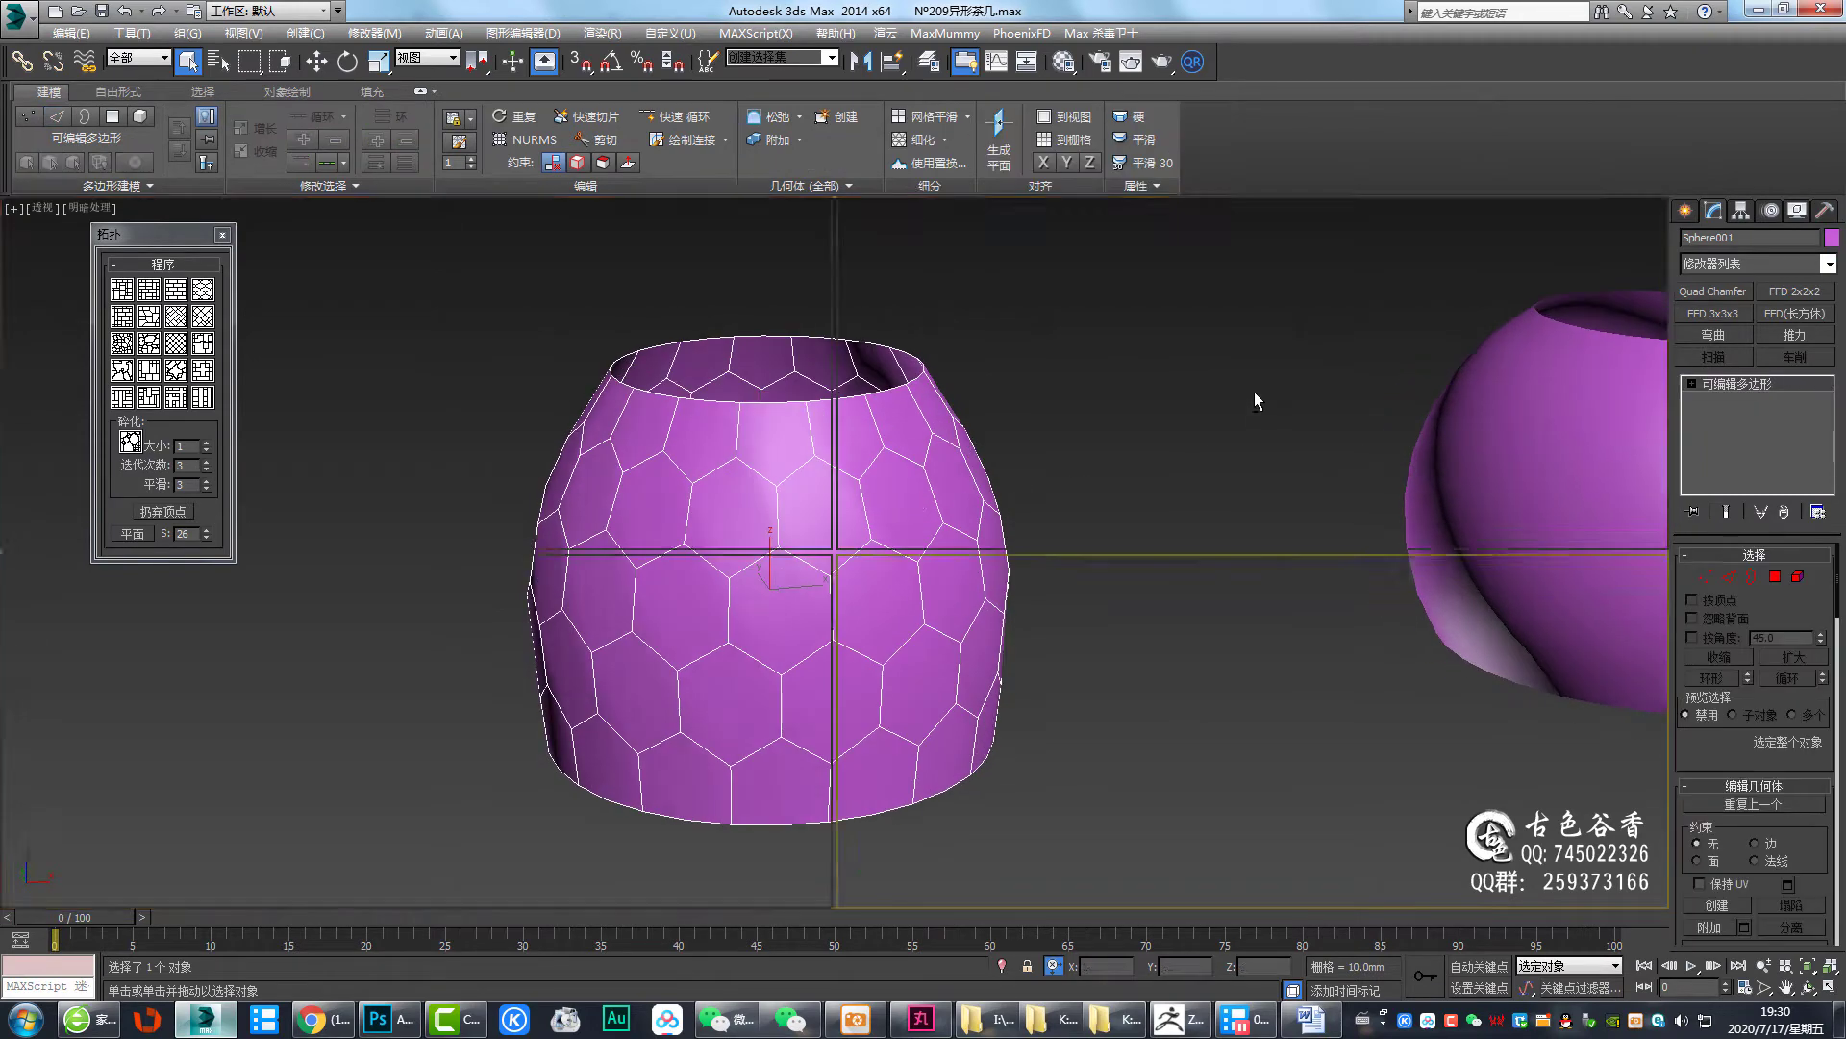
pyautogui.press('f')
pyautogui.press('F3')
pyautogui.hotkey('ctrl', 'alt', 'z')
# Snap-move the hexagonal vase into line over the sphere copy and select all its vertices
pyautogui.press('w')
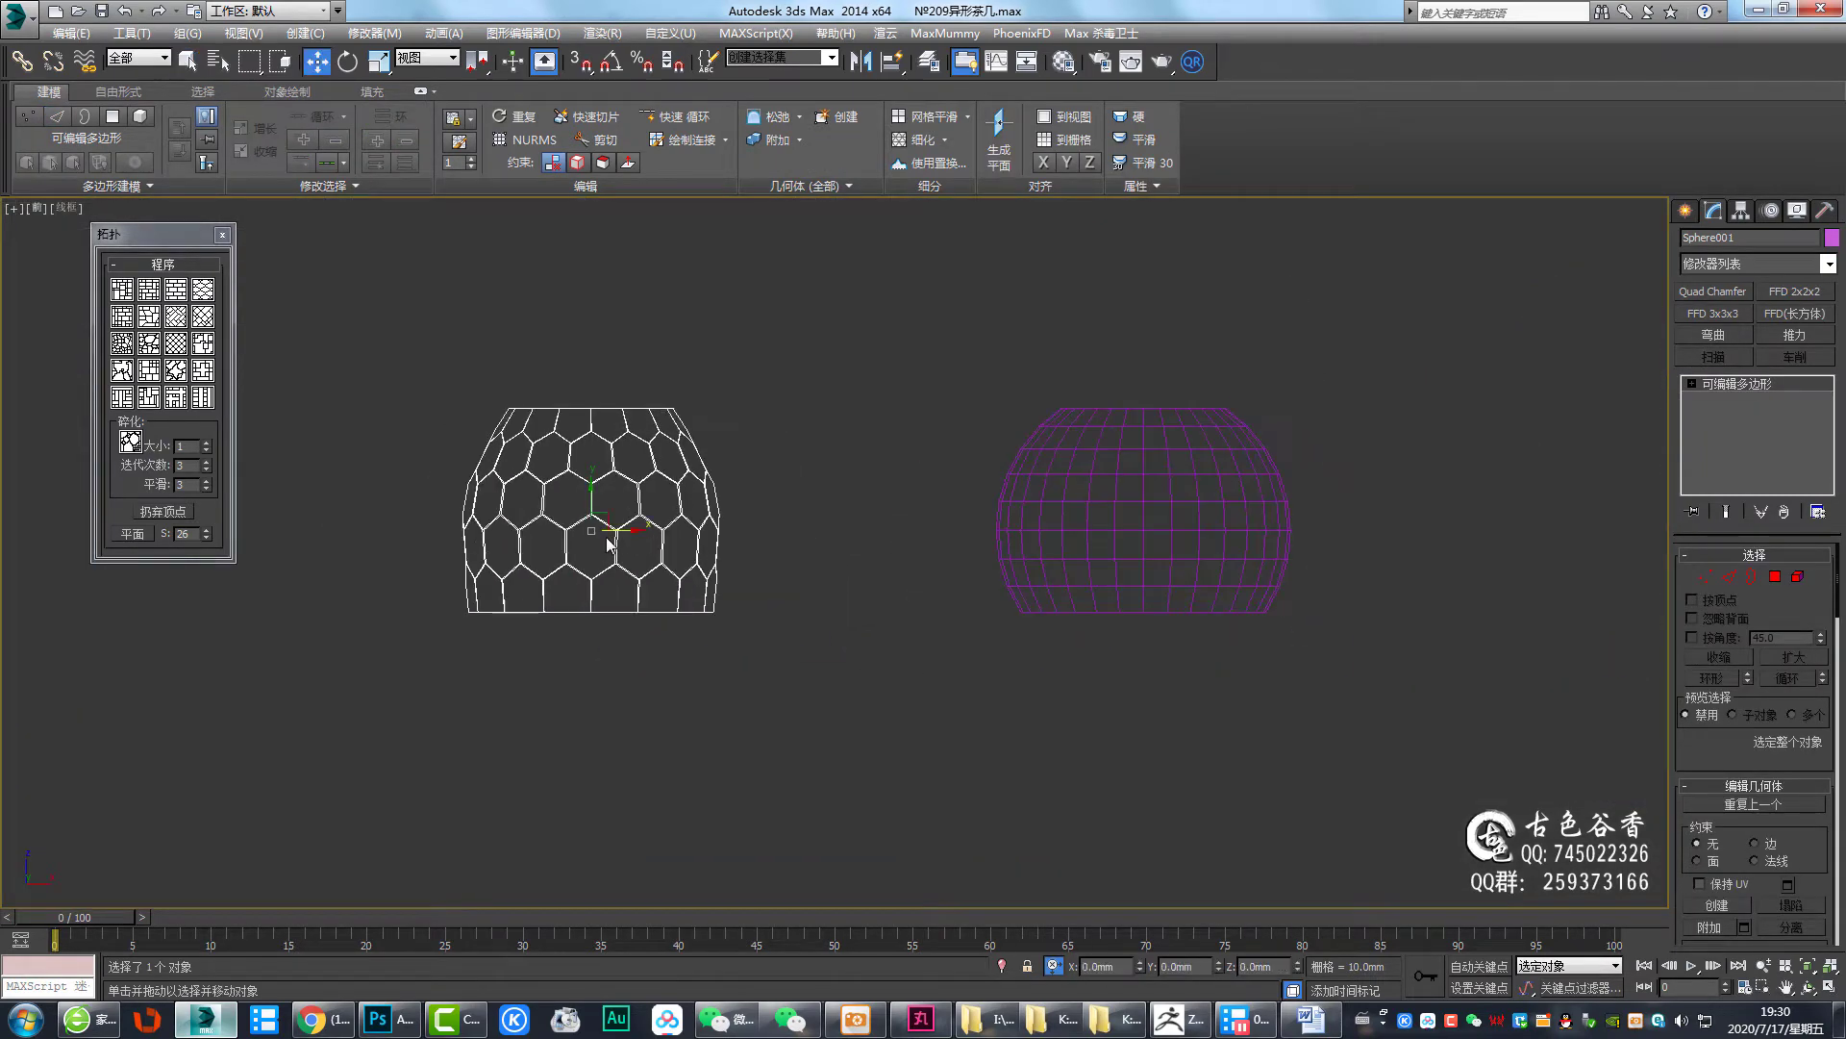
pyautogui.moveTo(627, 528); pyautogui.dragTo(1275, 520)
pyautogui.press('s')
pyautogui.press('s')
pyautogui.moveTo(1275, 520); pyautogui.dragTo(1196, 524, button='middle')
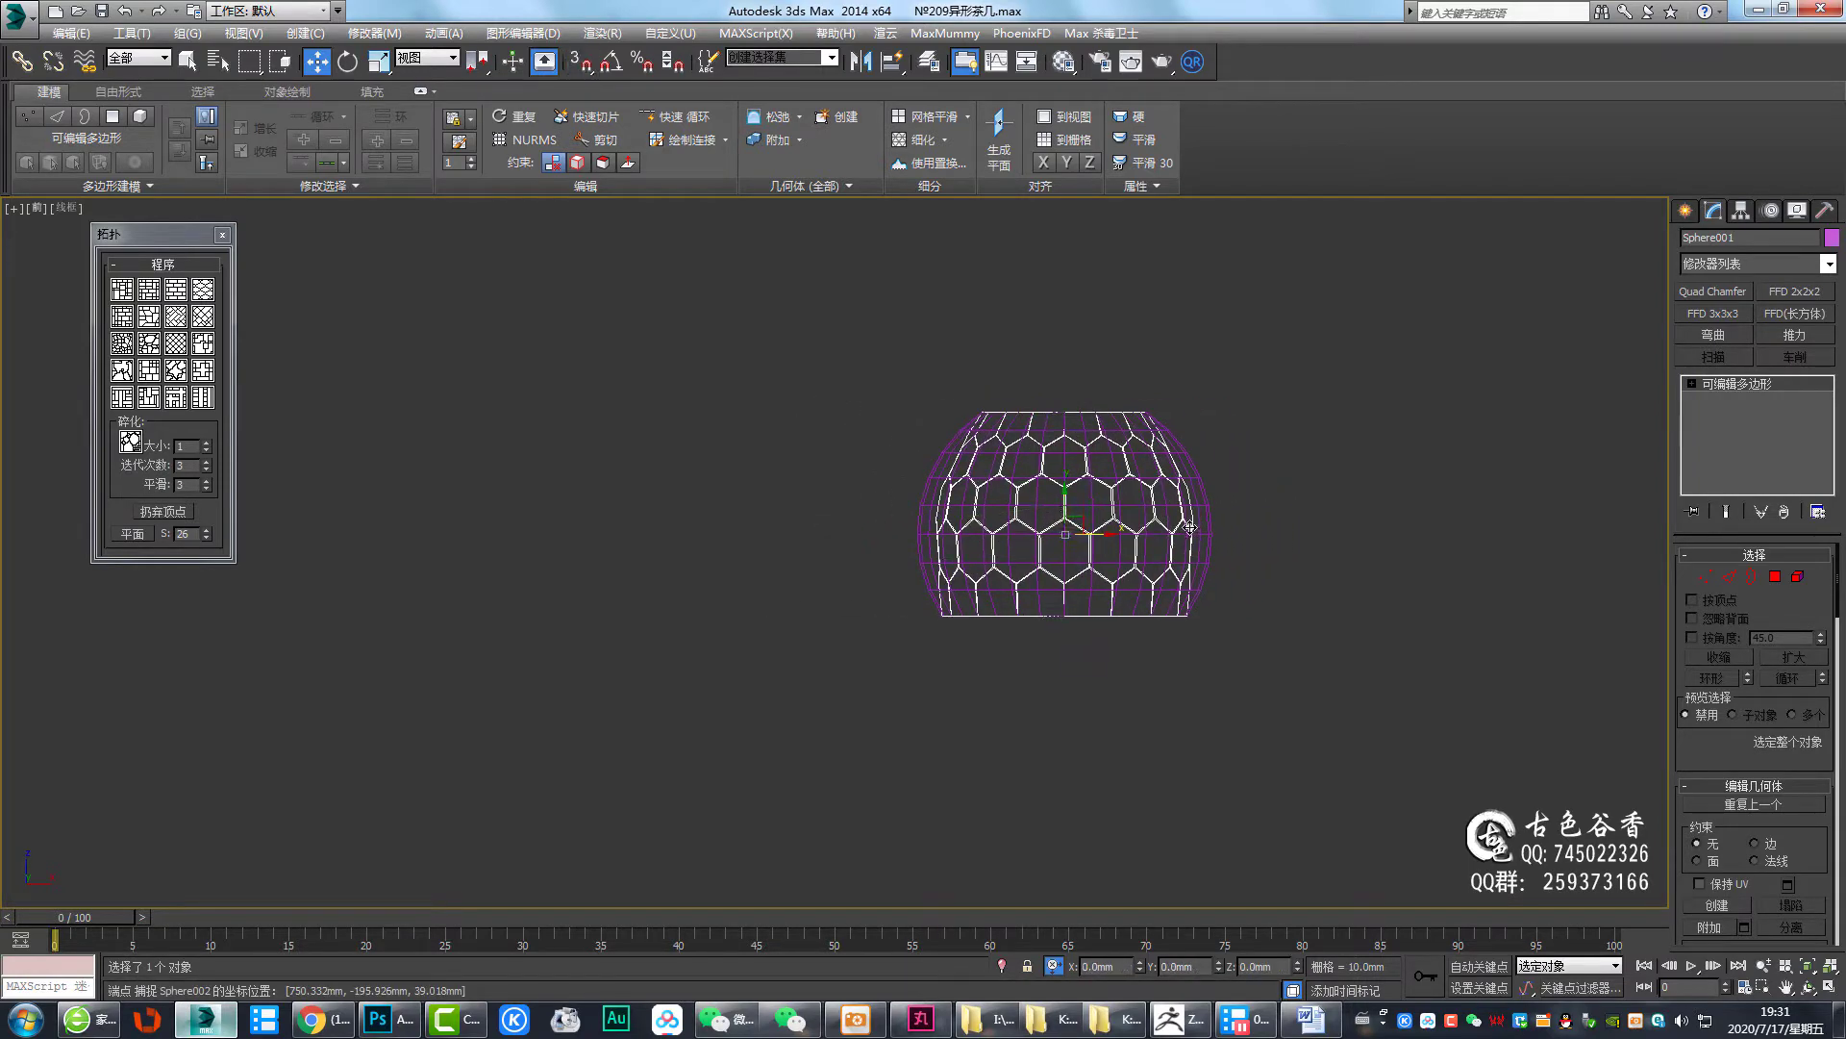
pyautogui.press('1')
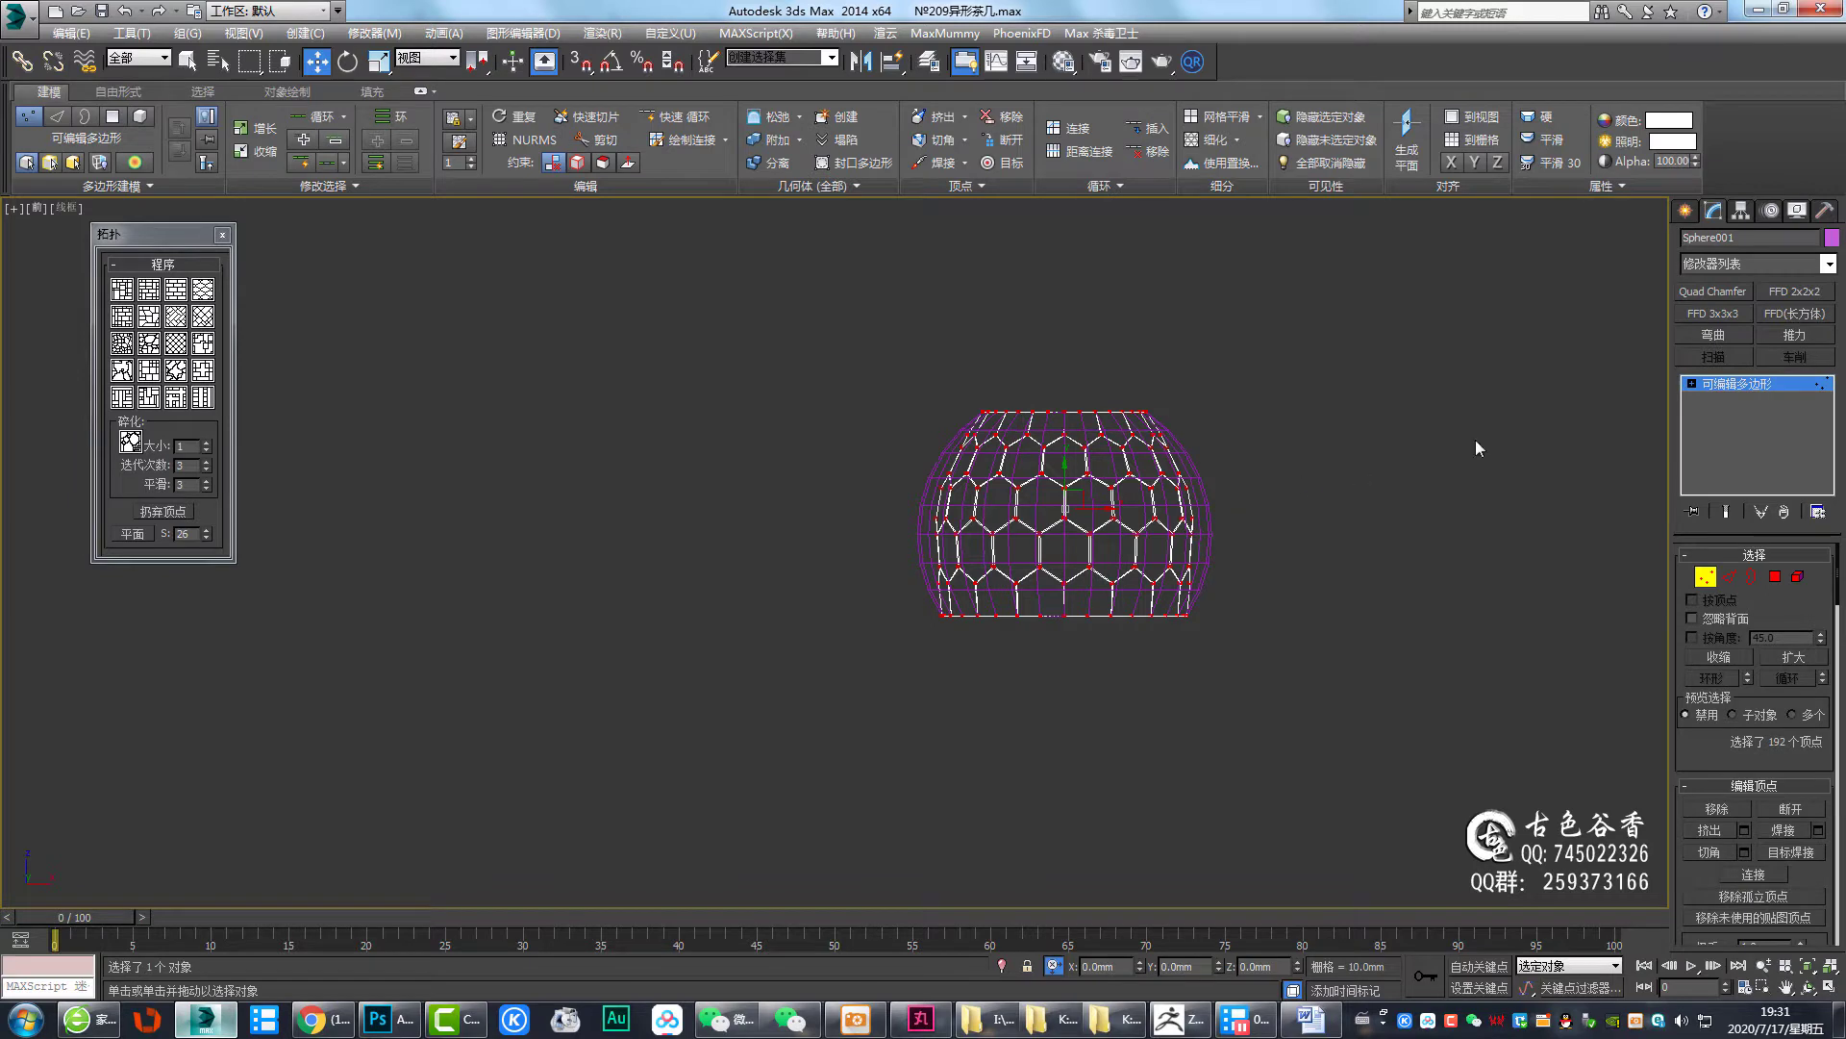
pyautogui.click(1716, 314)
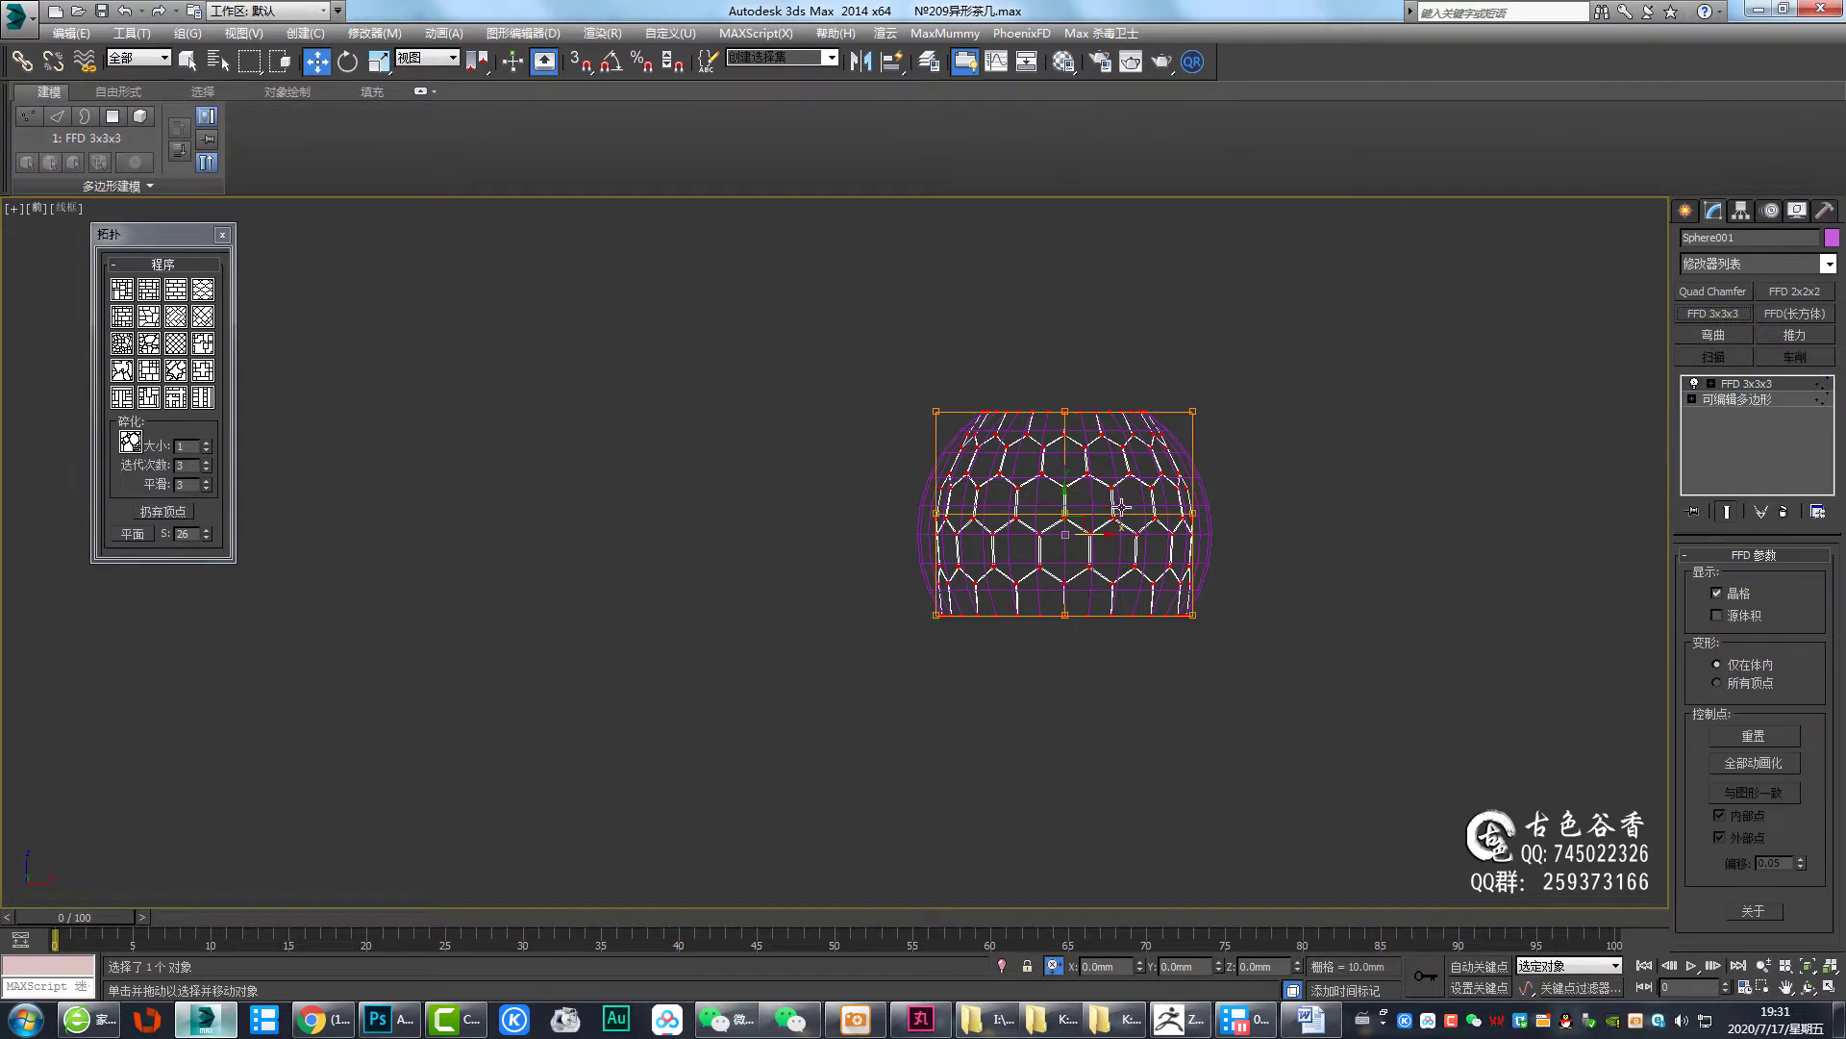
pyautogui.click(1711, 383)
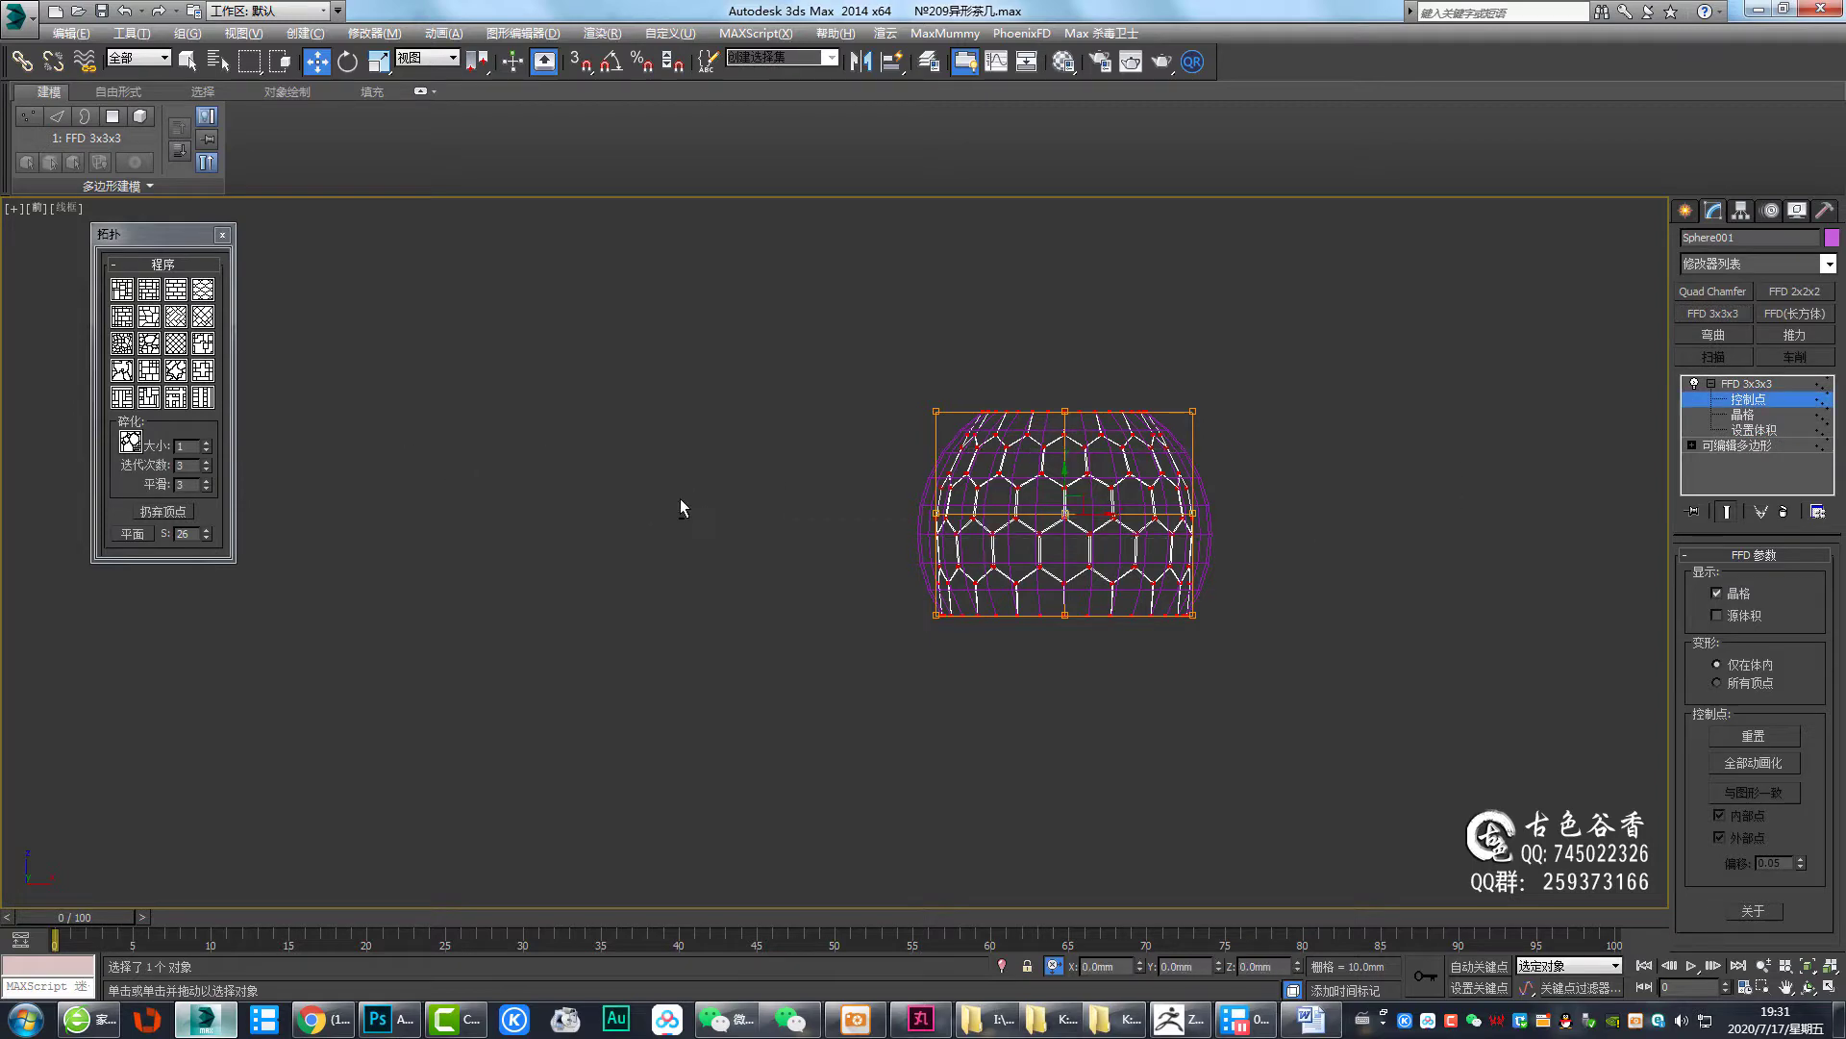
pyautogui.hotkey('alt', 'w')
pyautogui.hotkey('alt', 'w')
pyautogui.press('g')
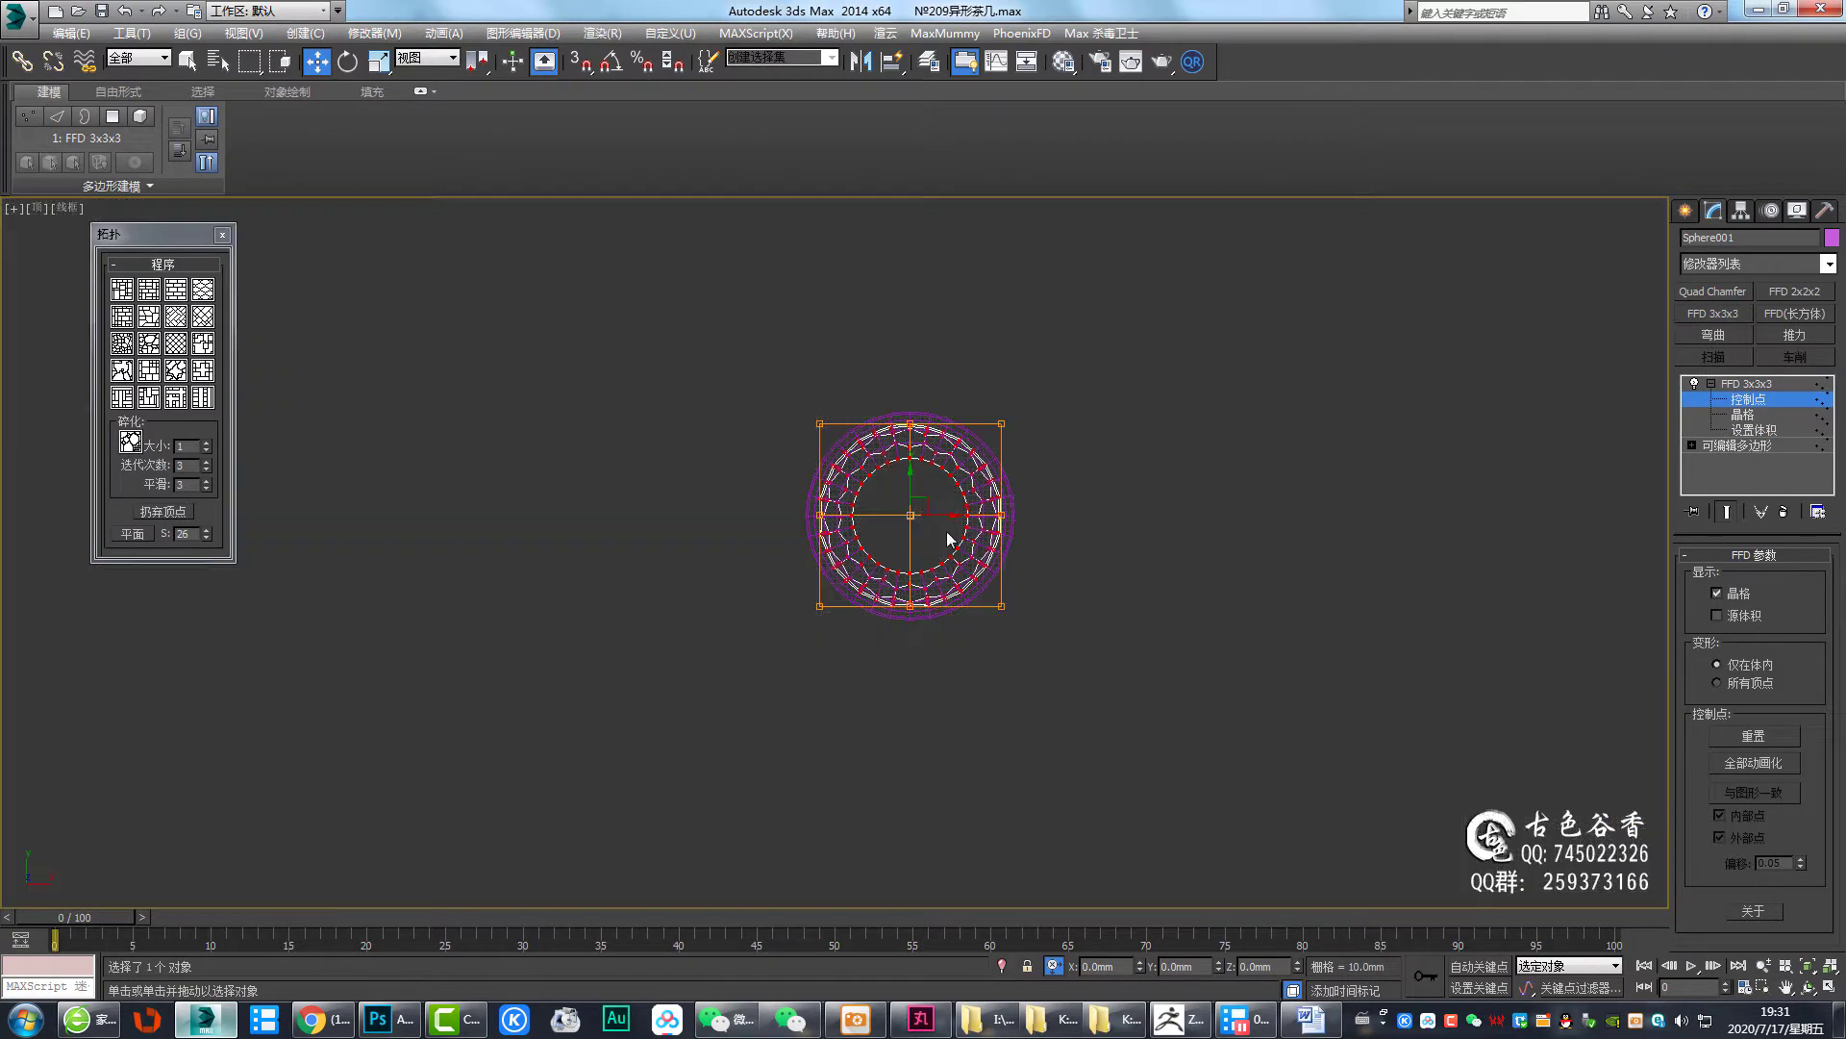
pyautogui.press('z')
pyautogui.press('r')
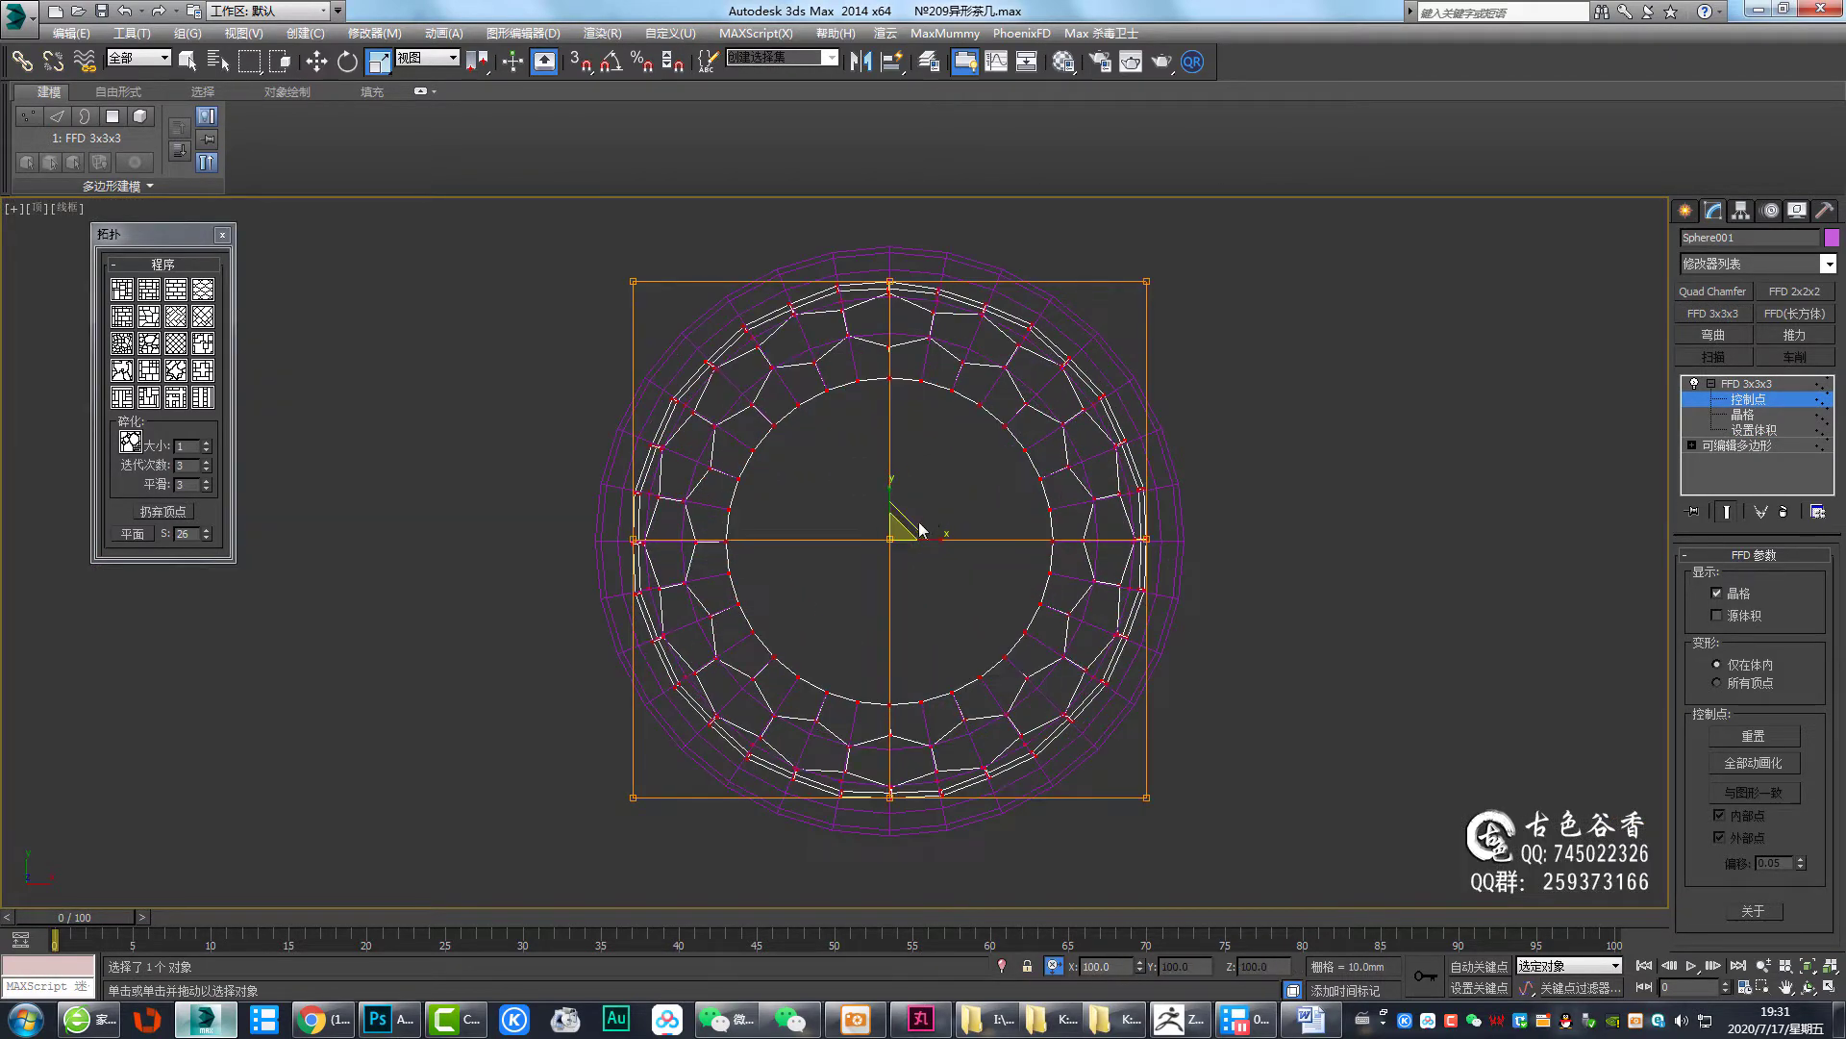
pyautogui.moveTo(921, 529); pyautogui.dragTo(935, 498)
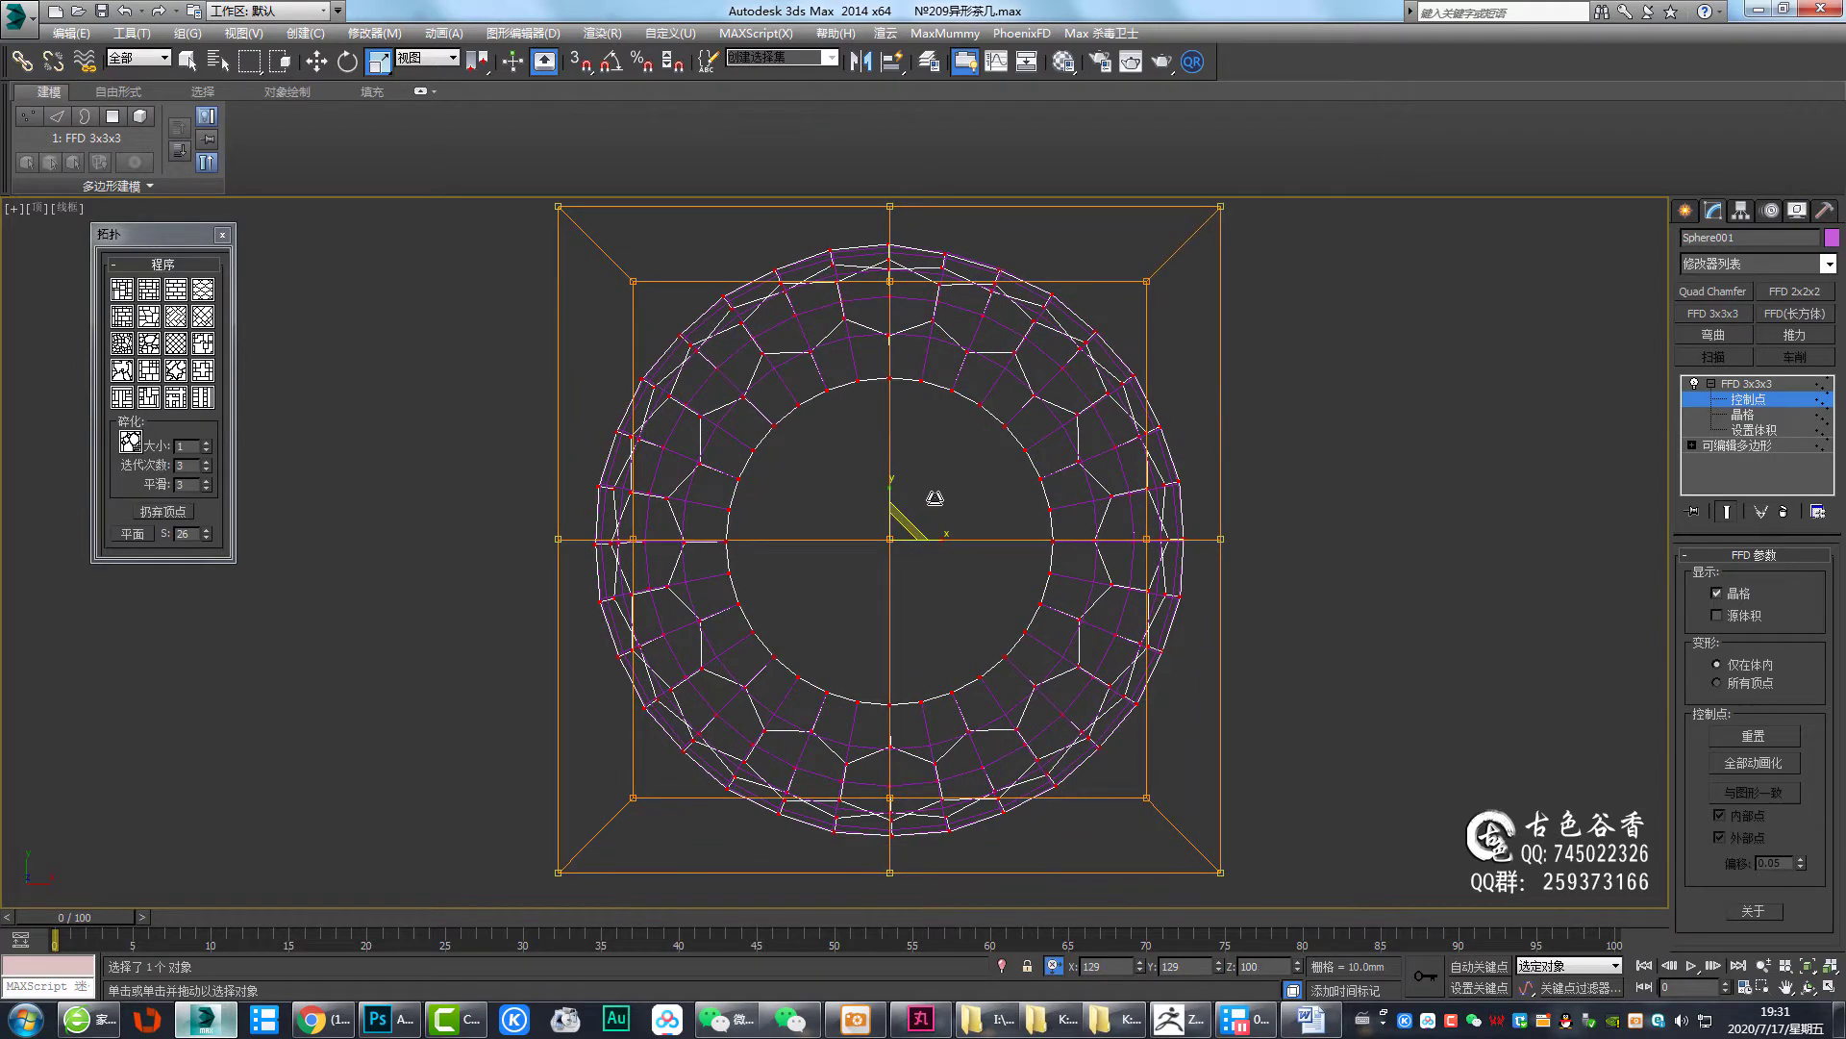
pyautogui.rightClick(935, 498)
pyautogui.hotkey('alt', 'w')
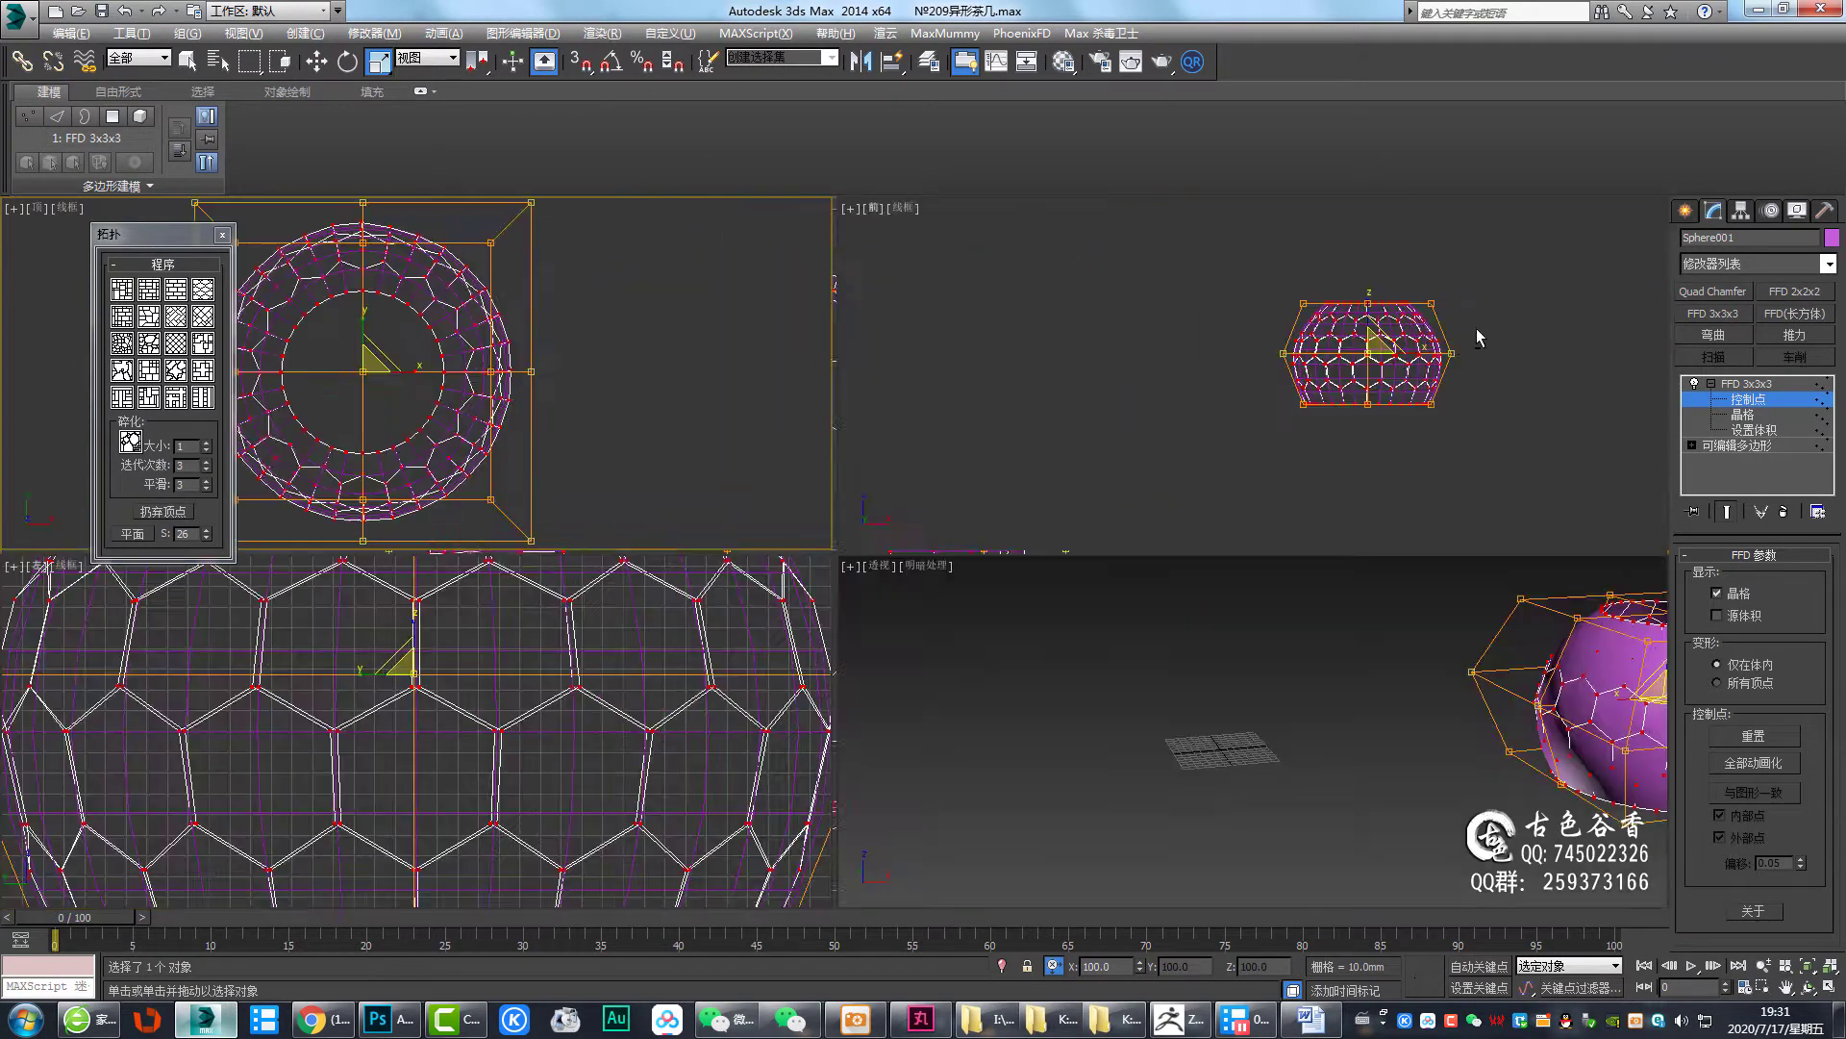
pyautogui.rightClick(1478, 337)
pyautogui.hotkey('alt', 'w')
pyautogui.scroll(2, 1248, 550)
pyautogui.scroll(2, 1241, 552)
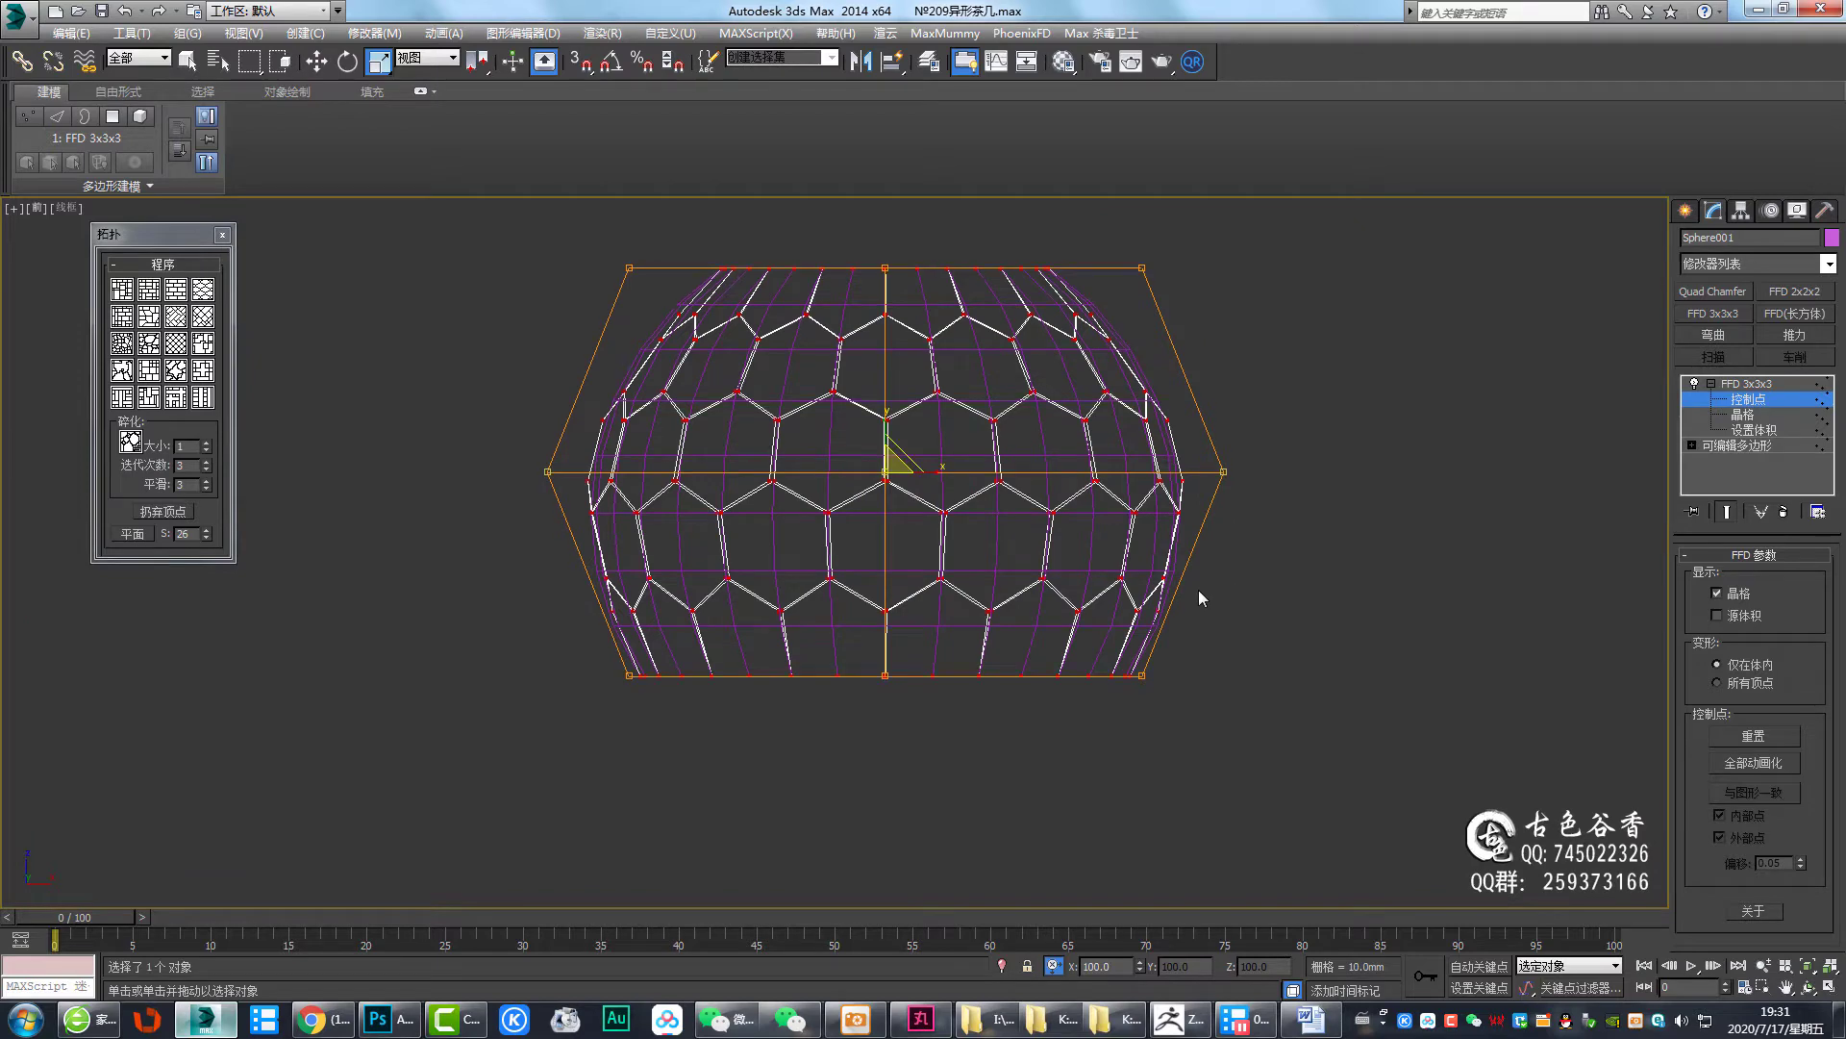
pyautogui.scroll(2, 1199, 592)
pyautogui.scroll(1, 1251, 651)
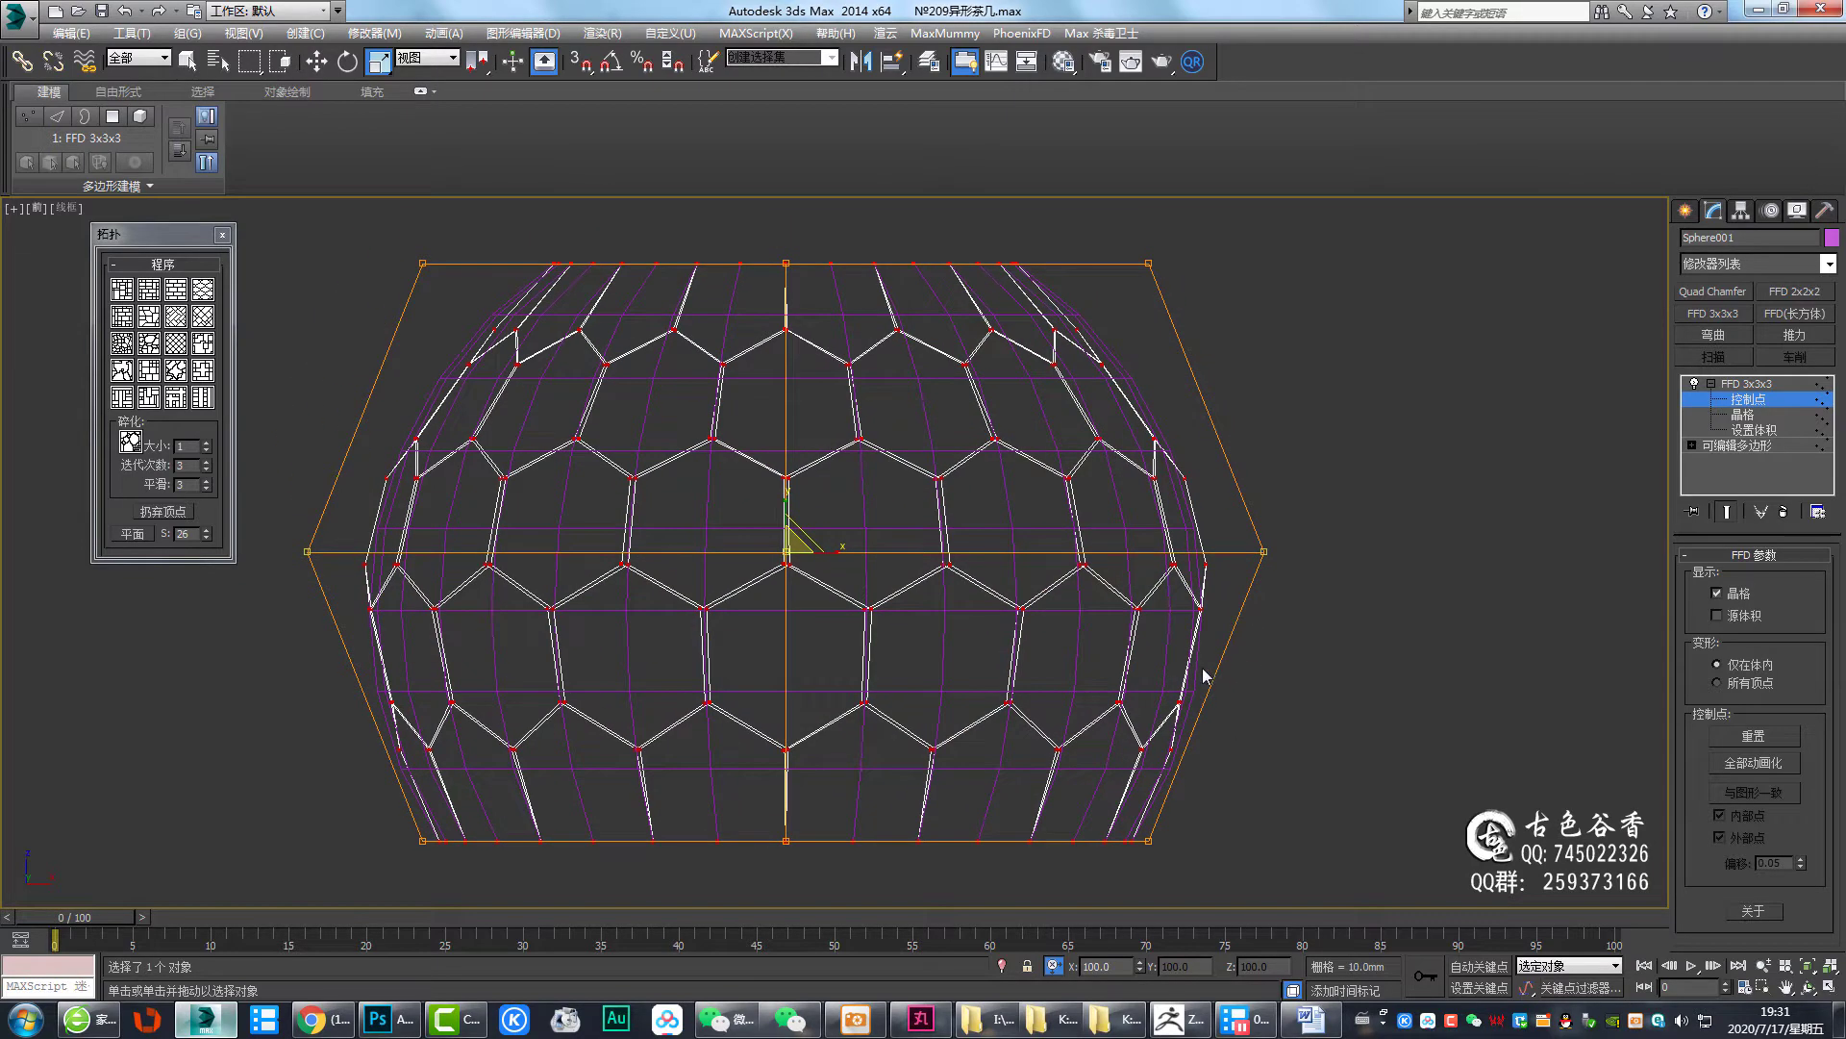
pyautogui.moveTo(1203, 676); pyautogui.dragTo(1209, 656, button='middle')
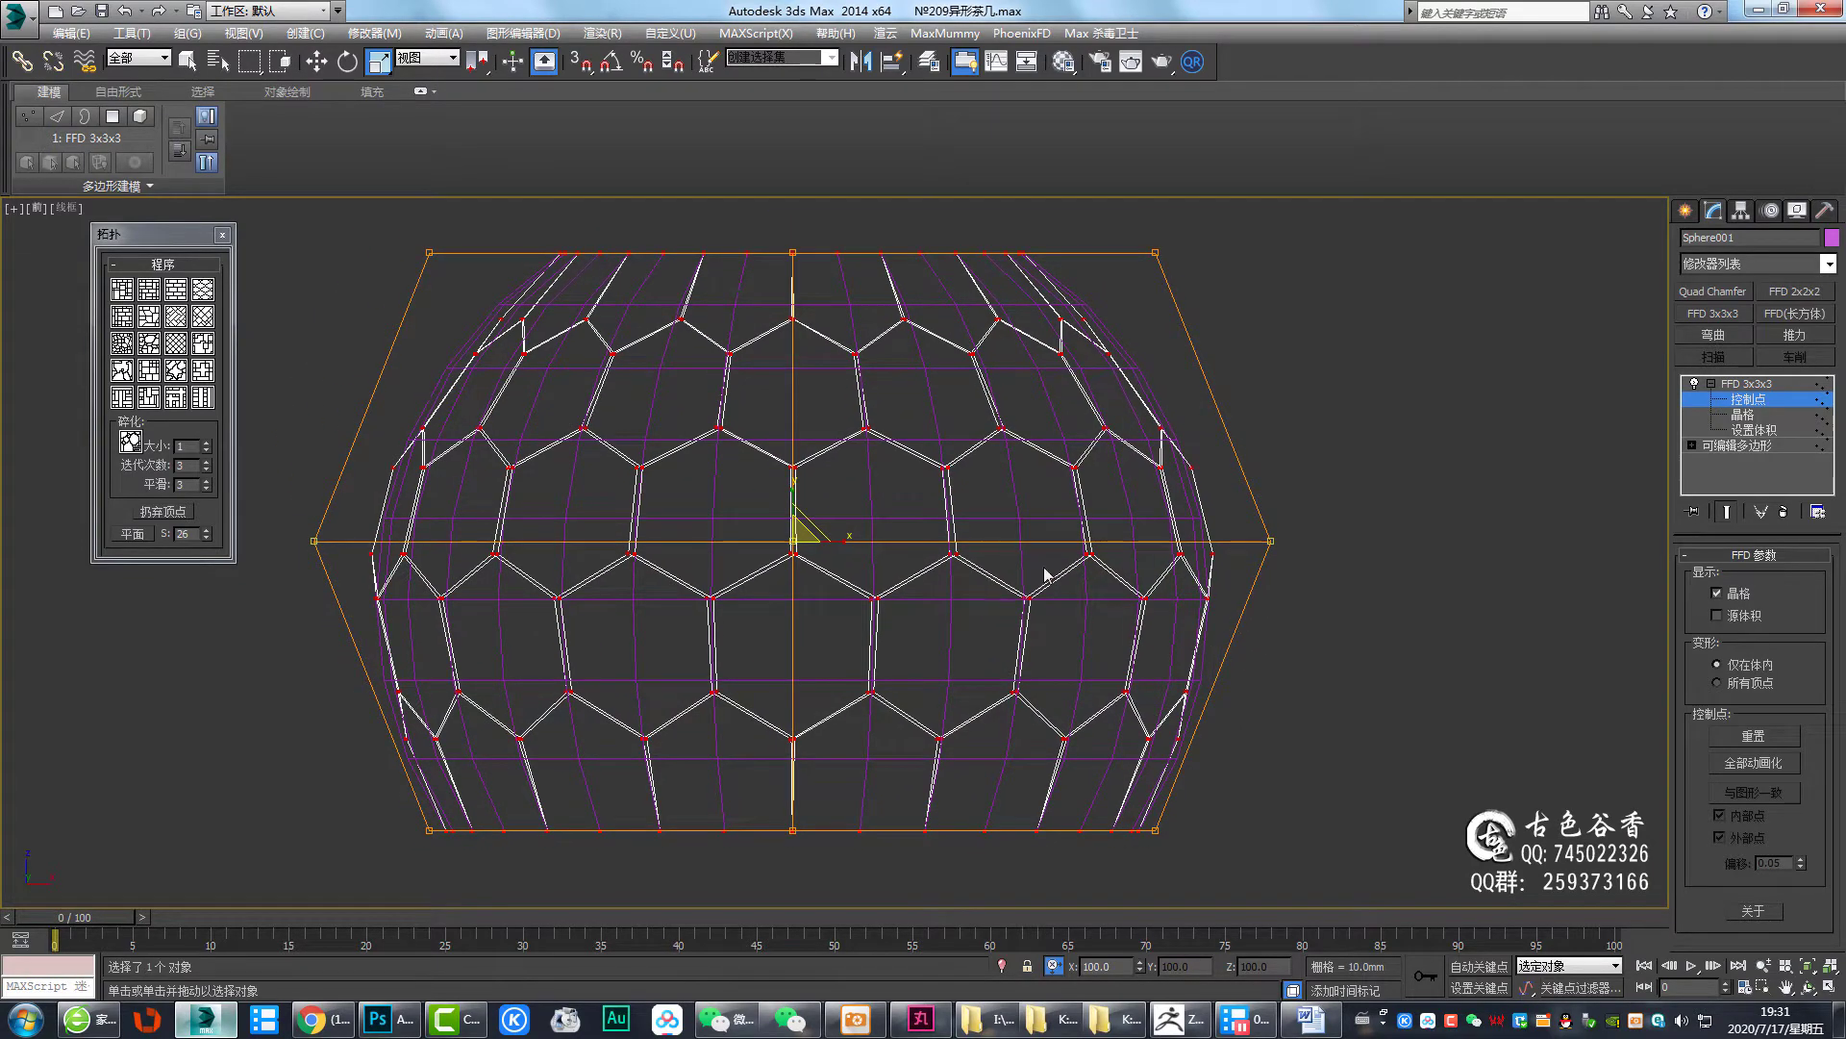
pyautogui.moveTo(1040, 552); pyautogui.dragTo(1002, 555, button='middle')
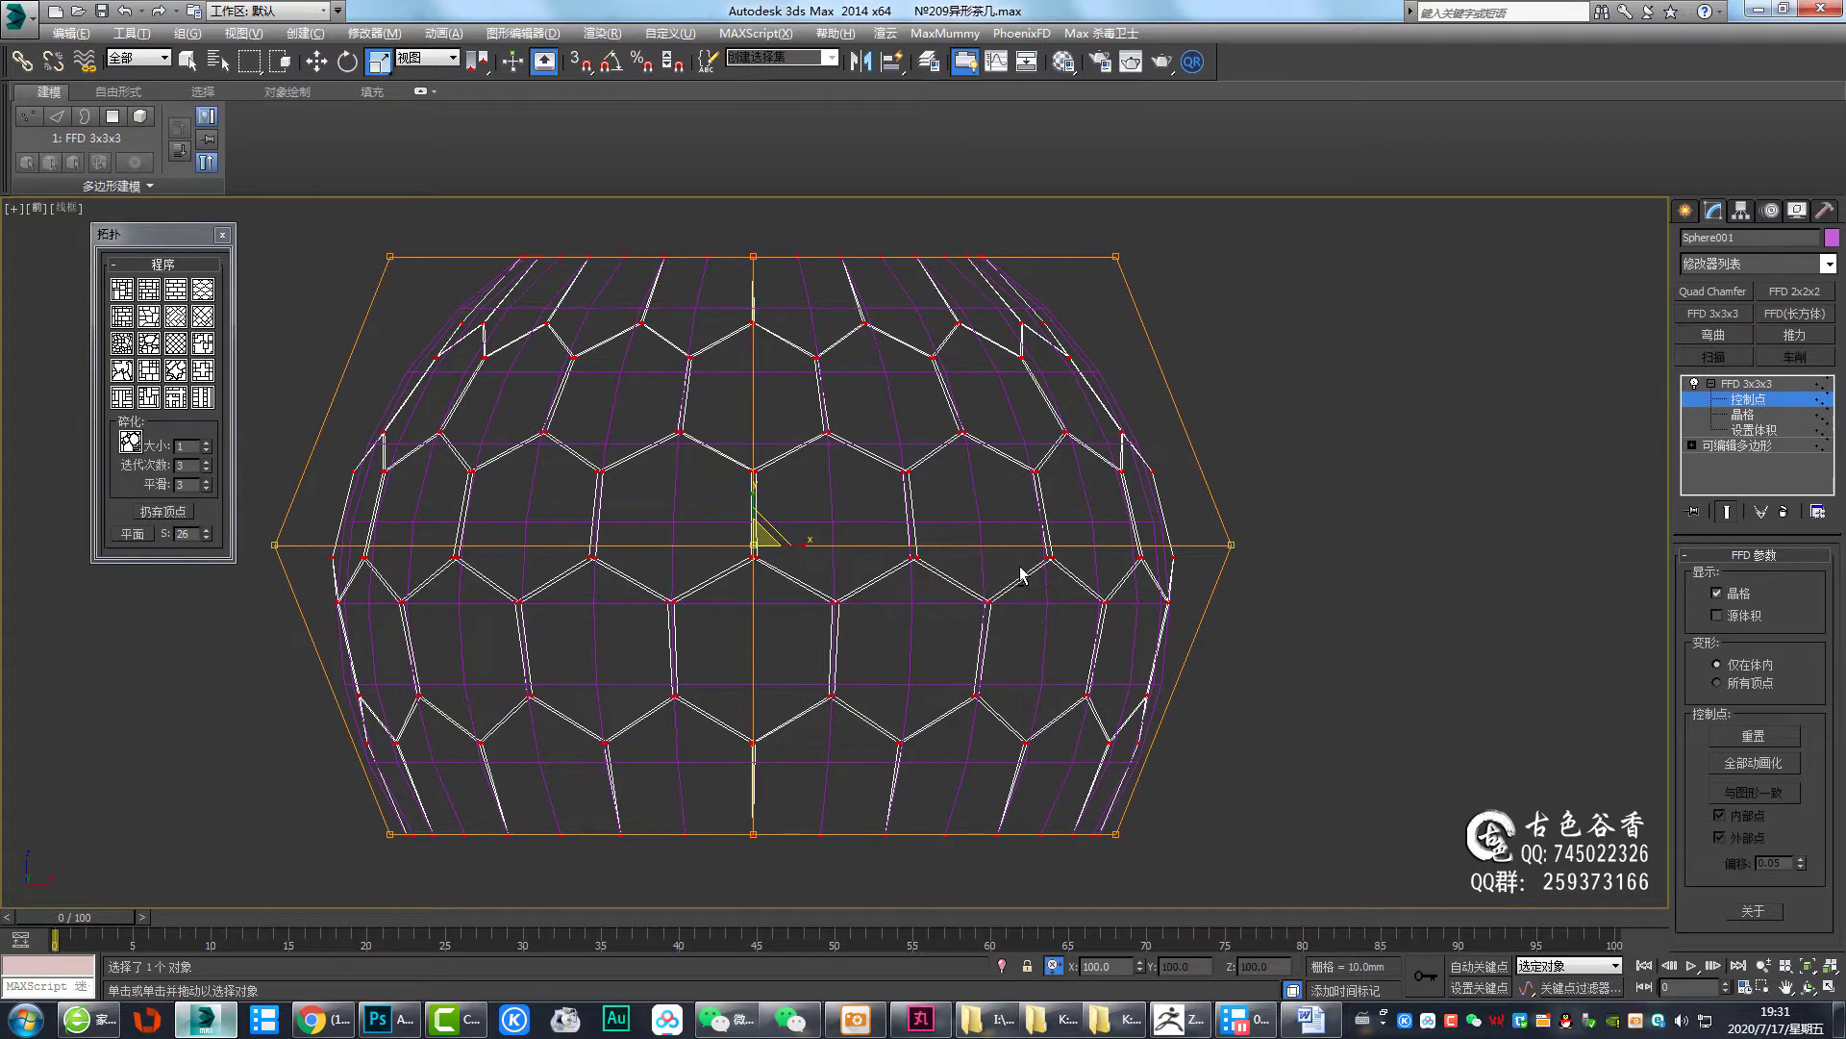
pyautogui.moveTo(1039, 412); pyautogui.dragTo(1080, 384, button='middle')
# Add an FFD(box) modifier to the vase and set its lattice to 4×4×7 points
pyautogui.moveTo(1112, 445); pyautogui.dragTo(1127, 439, button='middle')
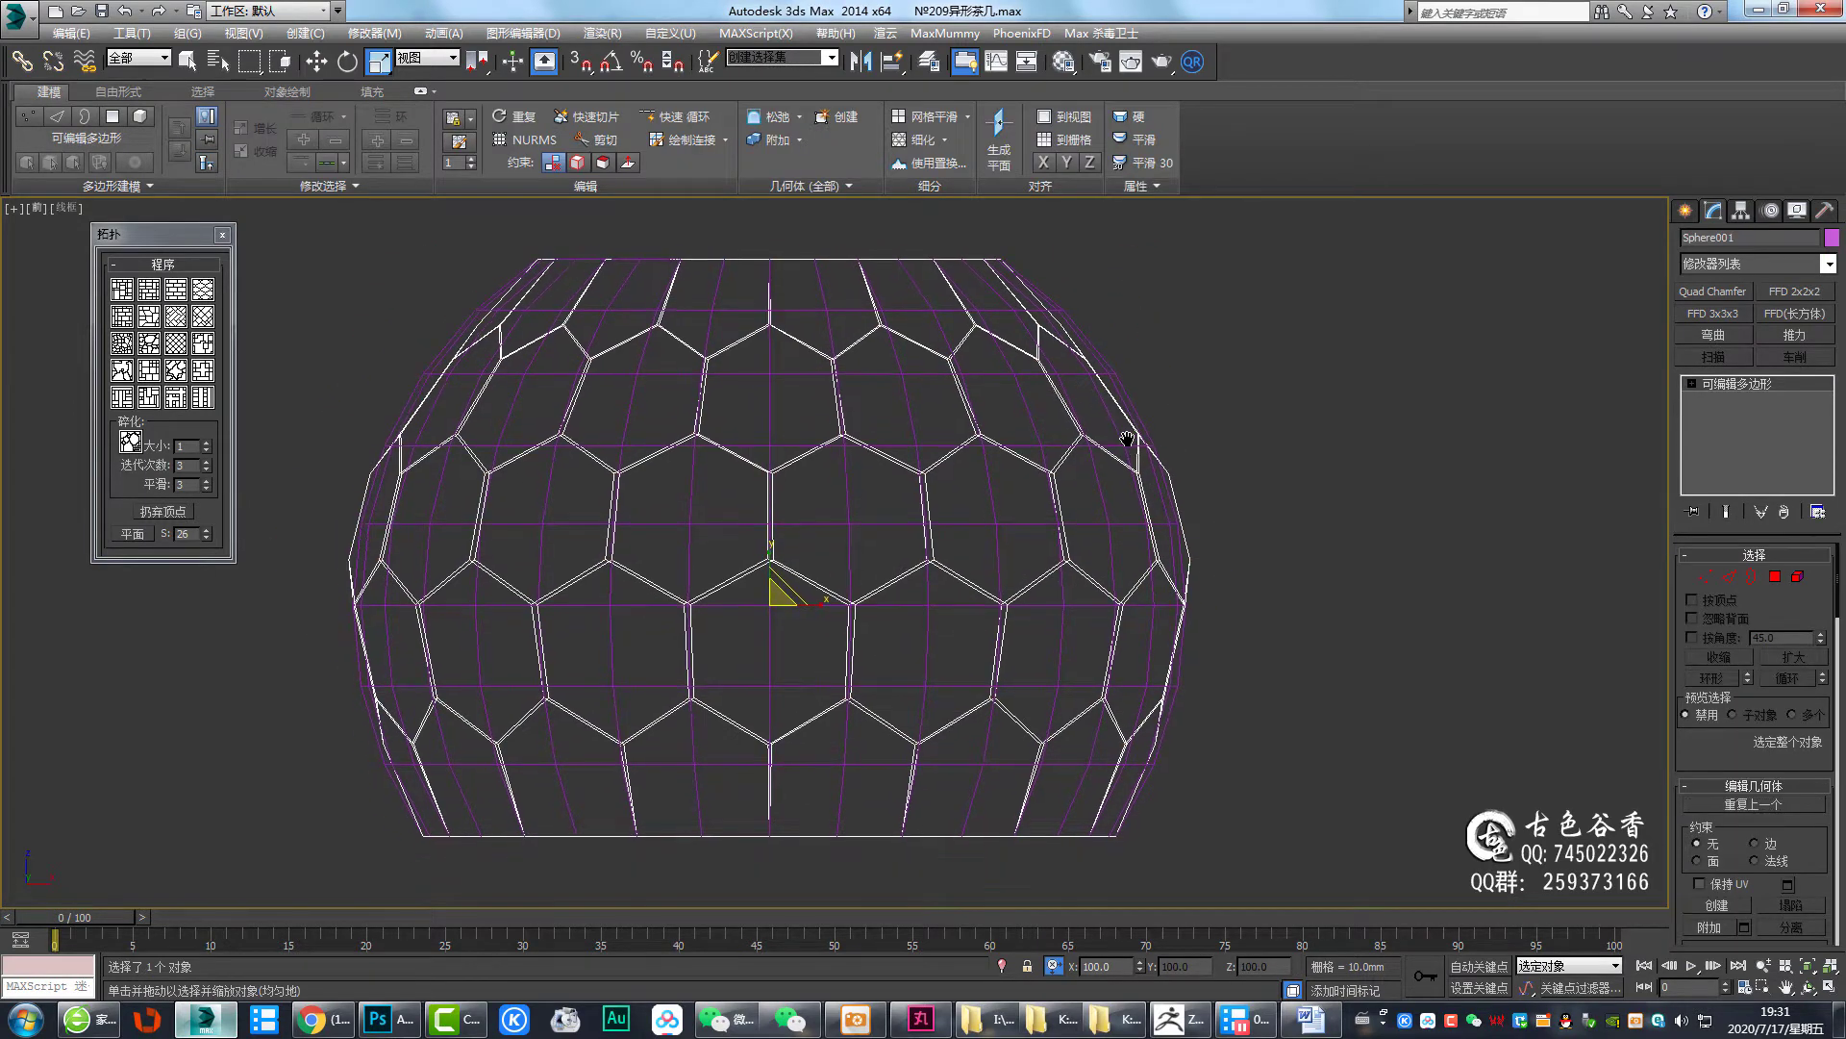
pyautogui.press('1')
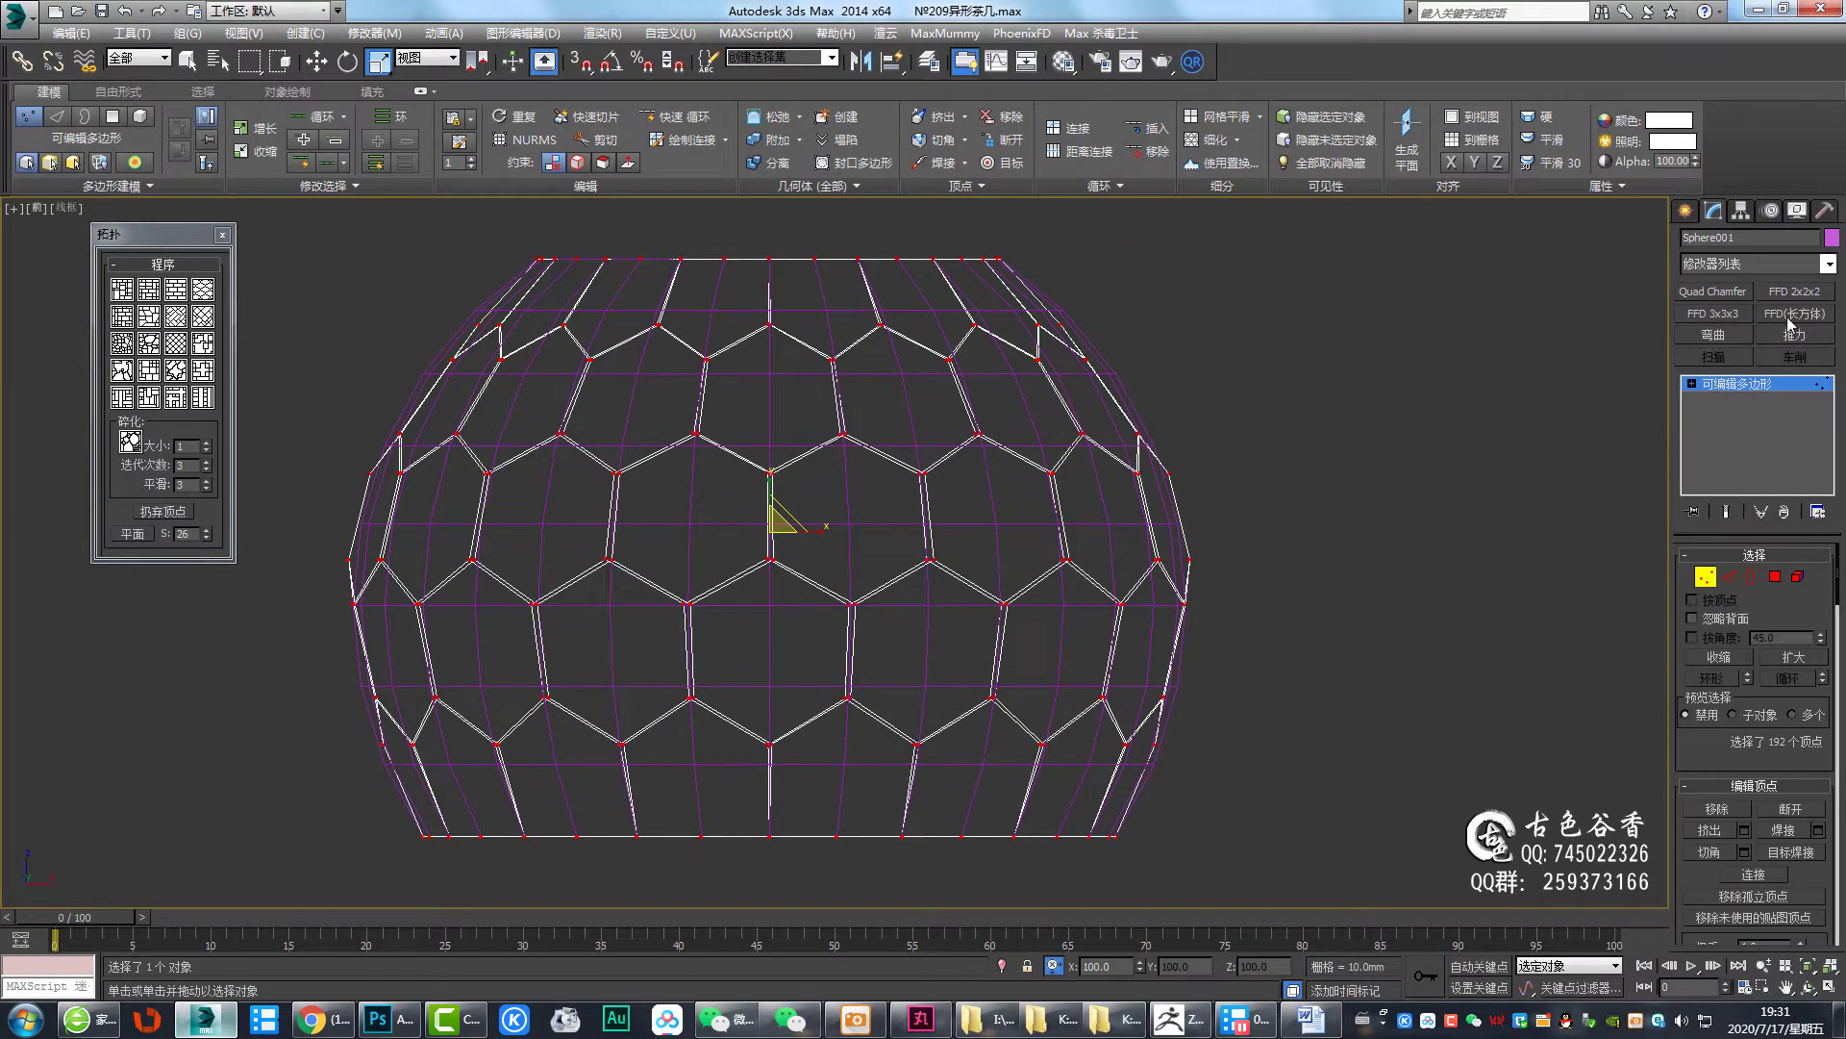
pyautogui.click(1791, 313)
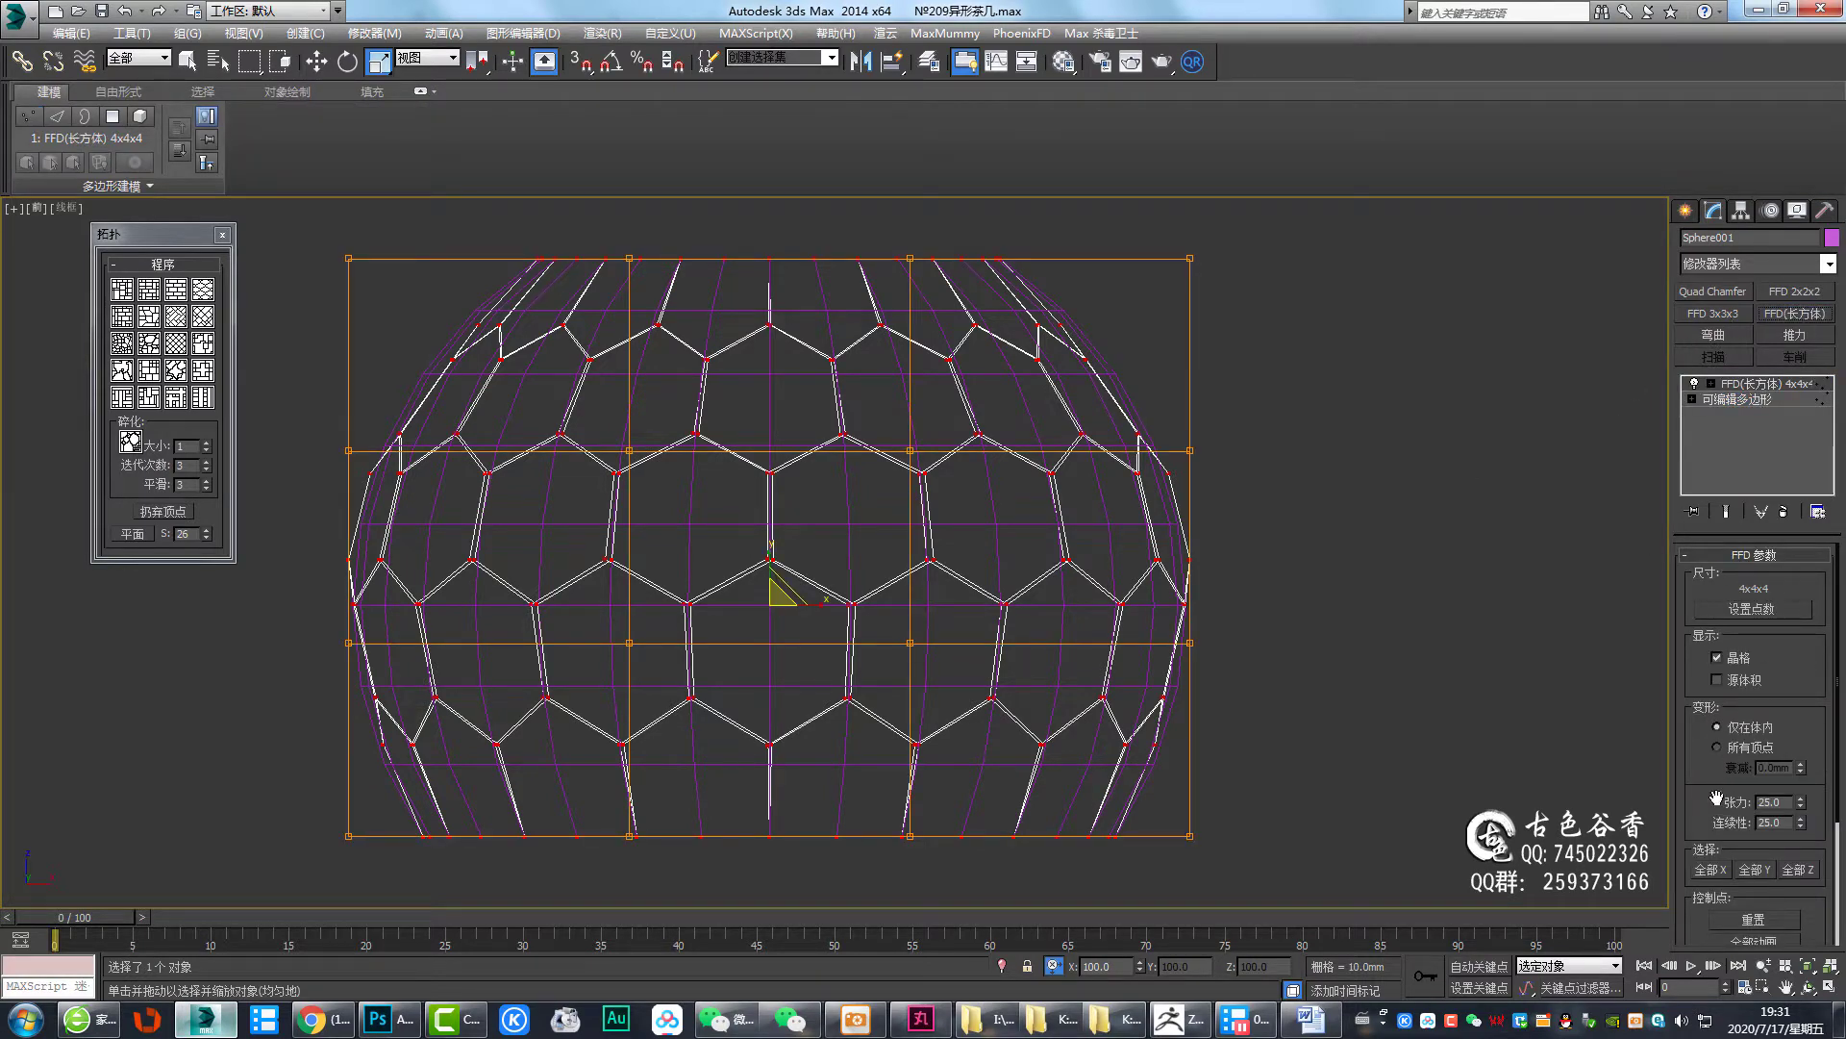
pyautogui.click(1792, 610)
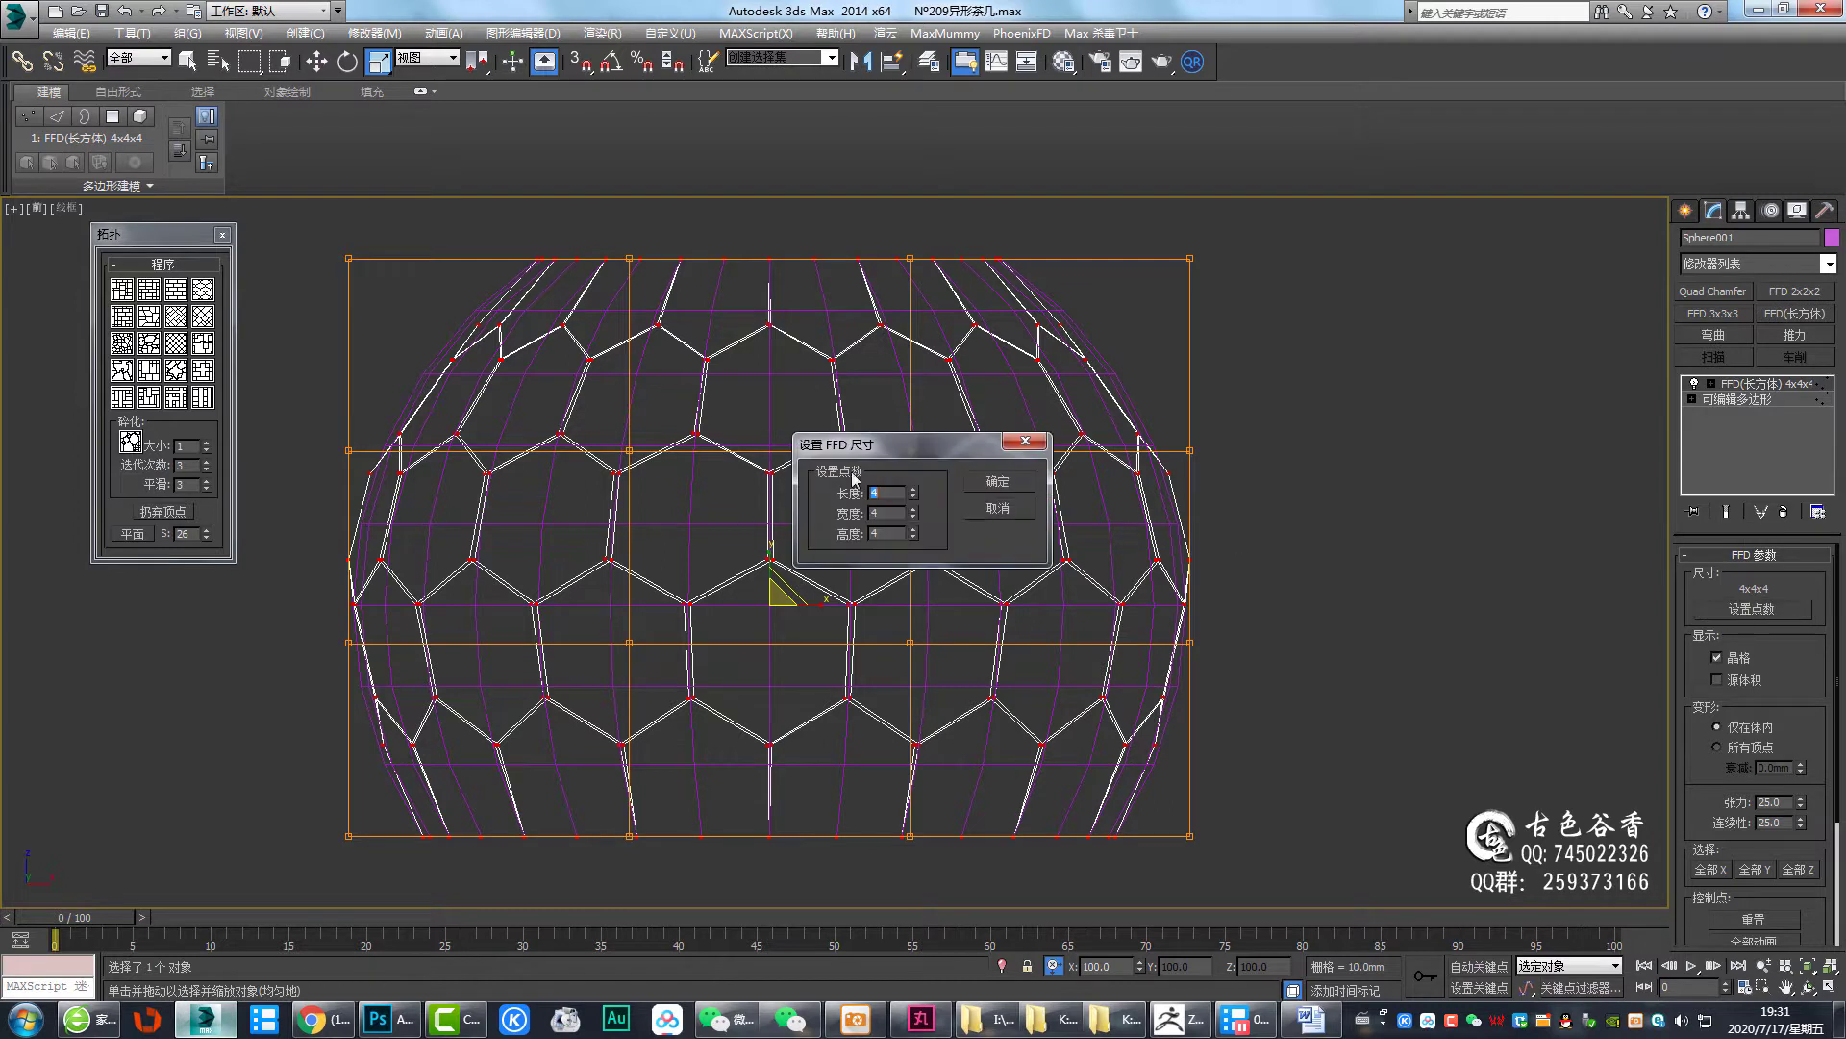
pyautogui.click(999, 479)
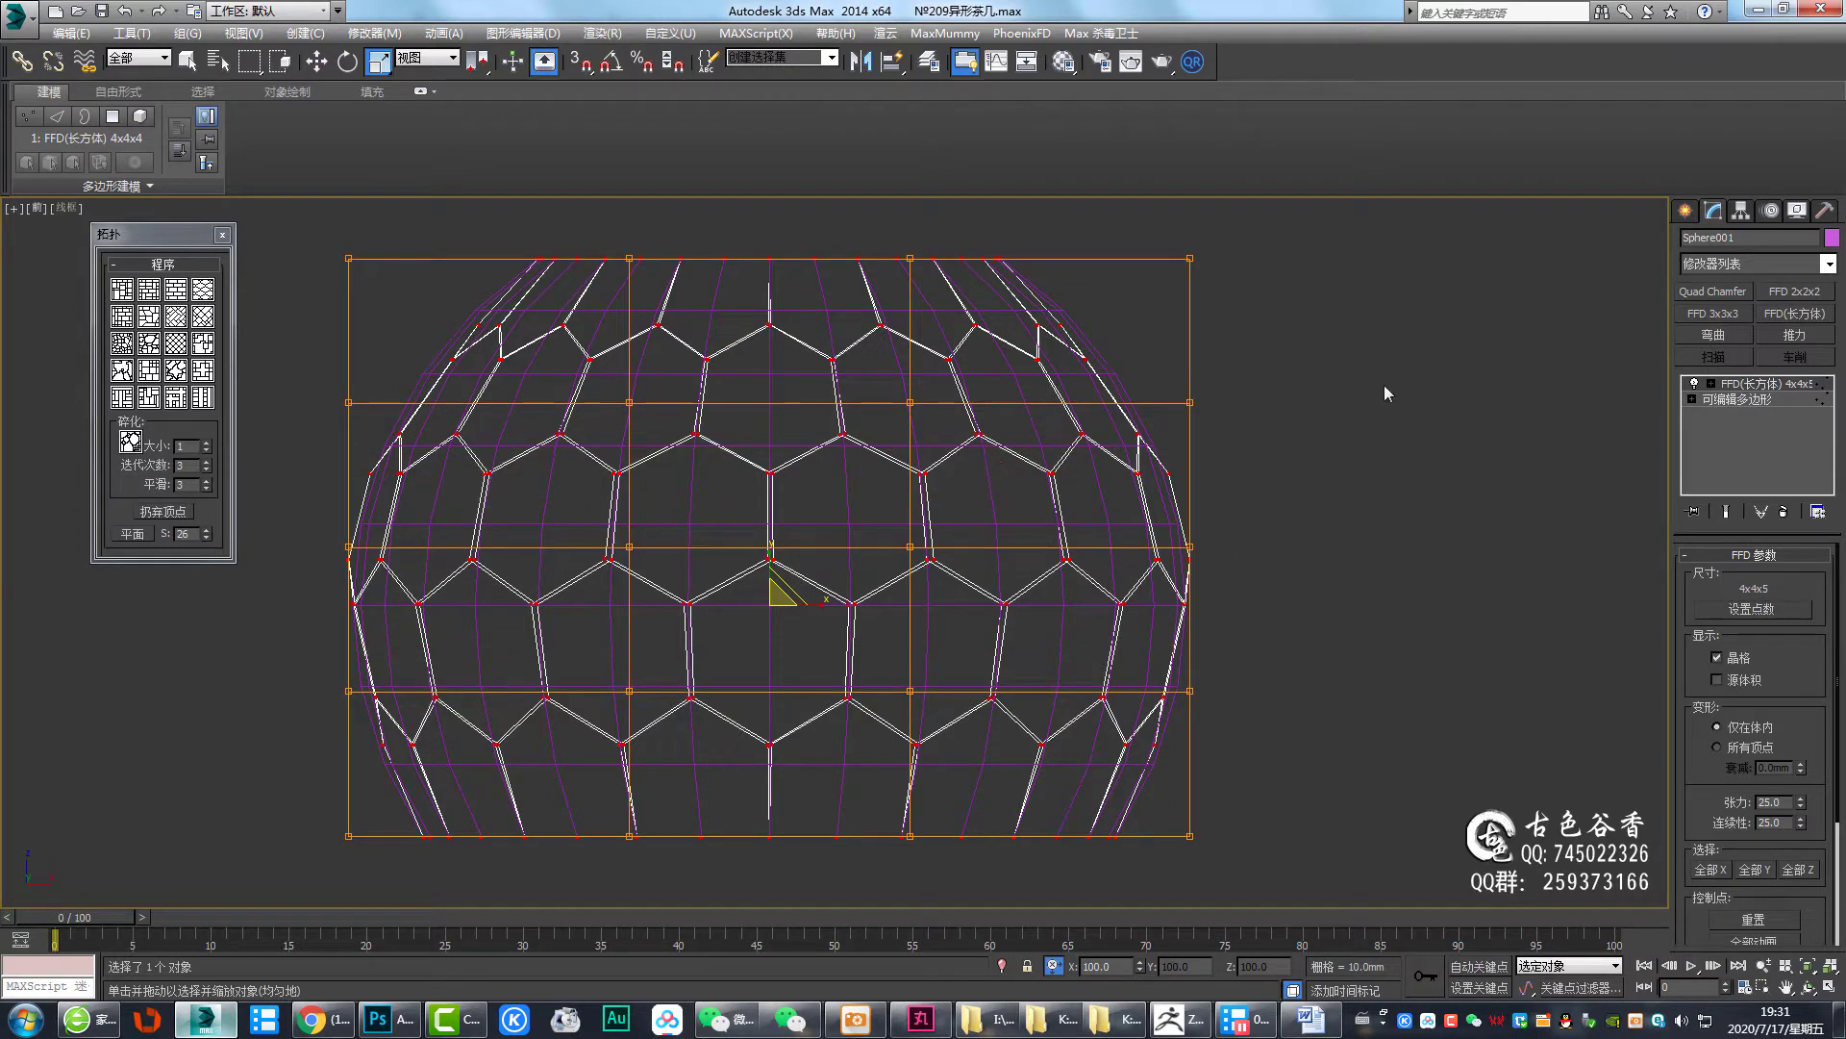
pyautogui.click(1766, 609)
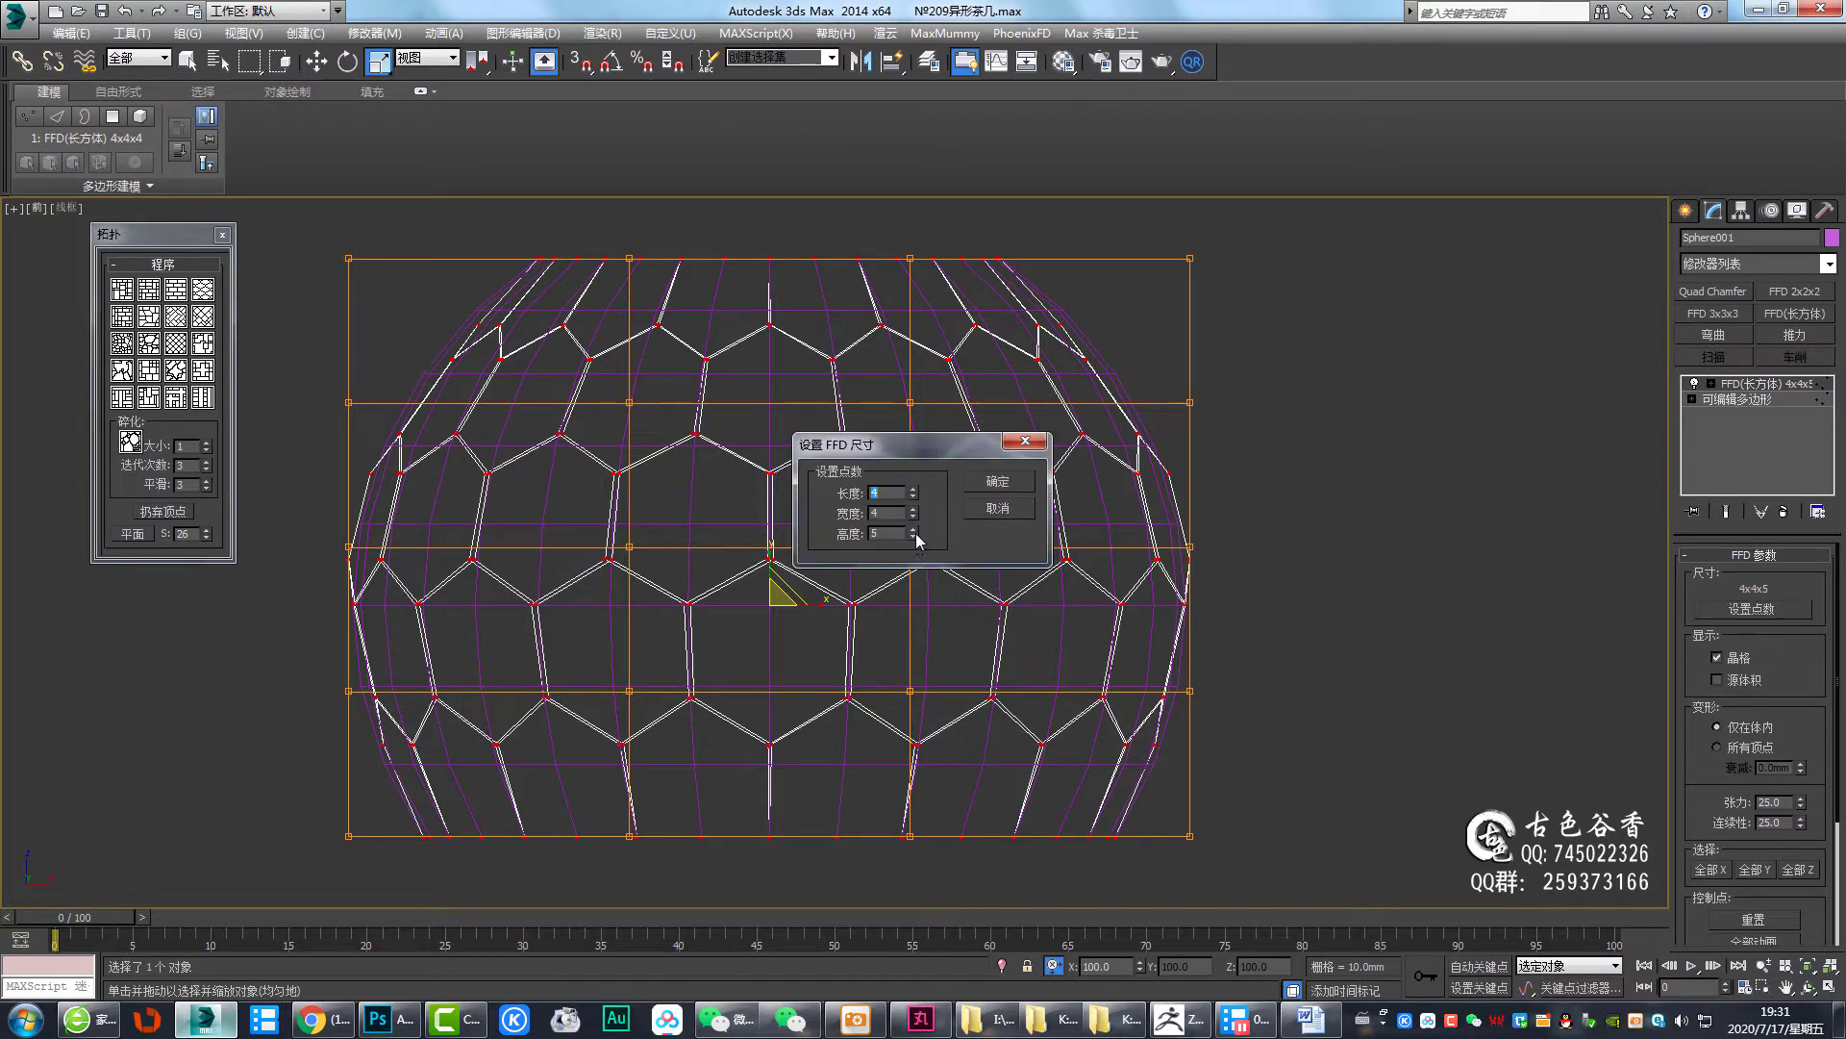
pyautogui.click(913, 530)
pyautogui.click(1000, 481)
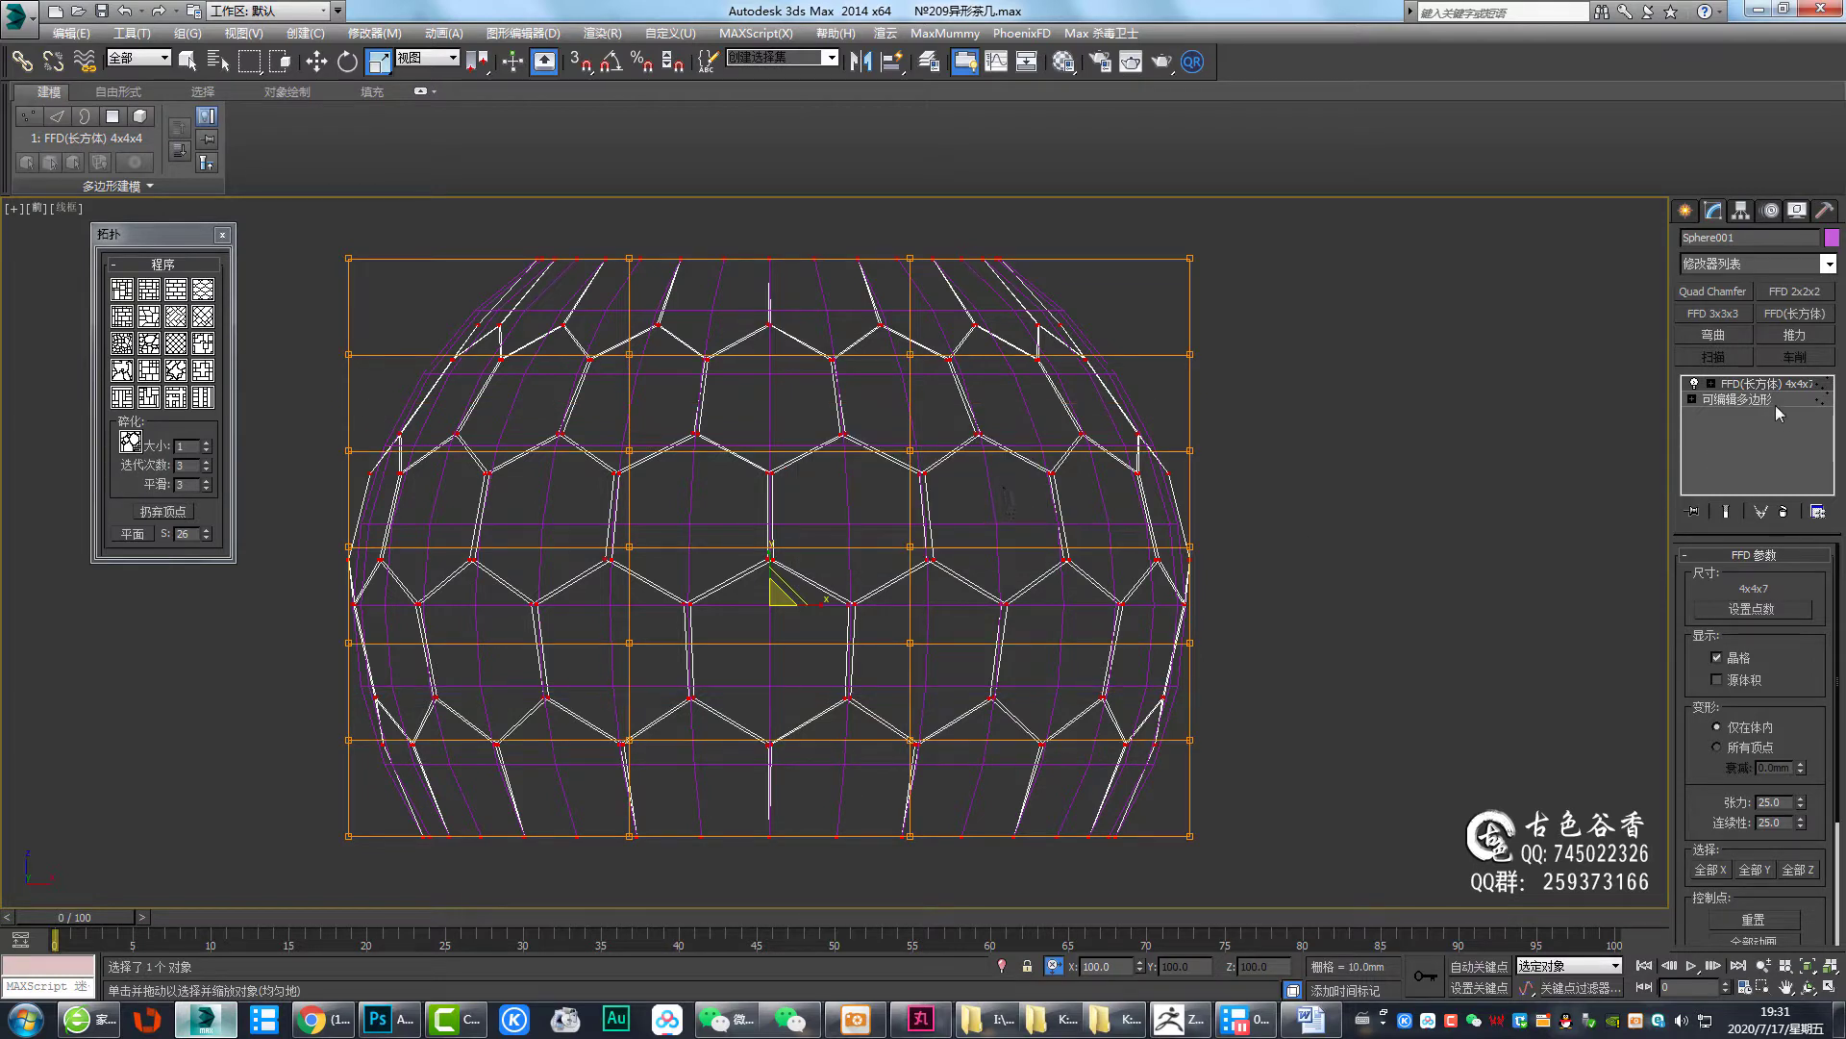
# Select upper and lower FFD control-point rows and scale them outward to 102% in Top view
pyautogui.click(1710, 383)
pyautogui.click(1748, 399)
pyautogui.moveTo(1341, 342); pyautogui.dragTo(805, 404)
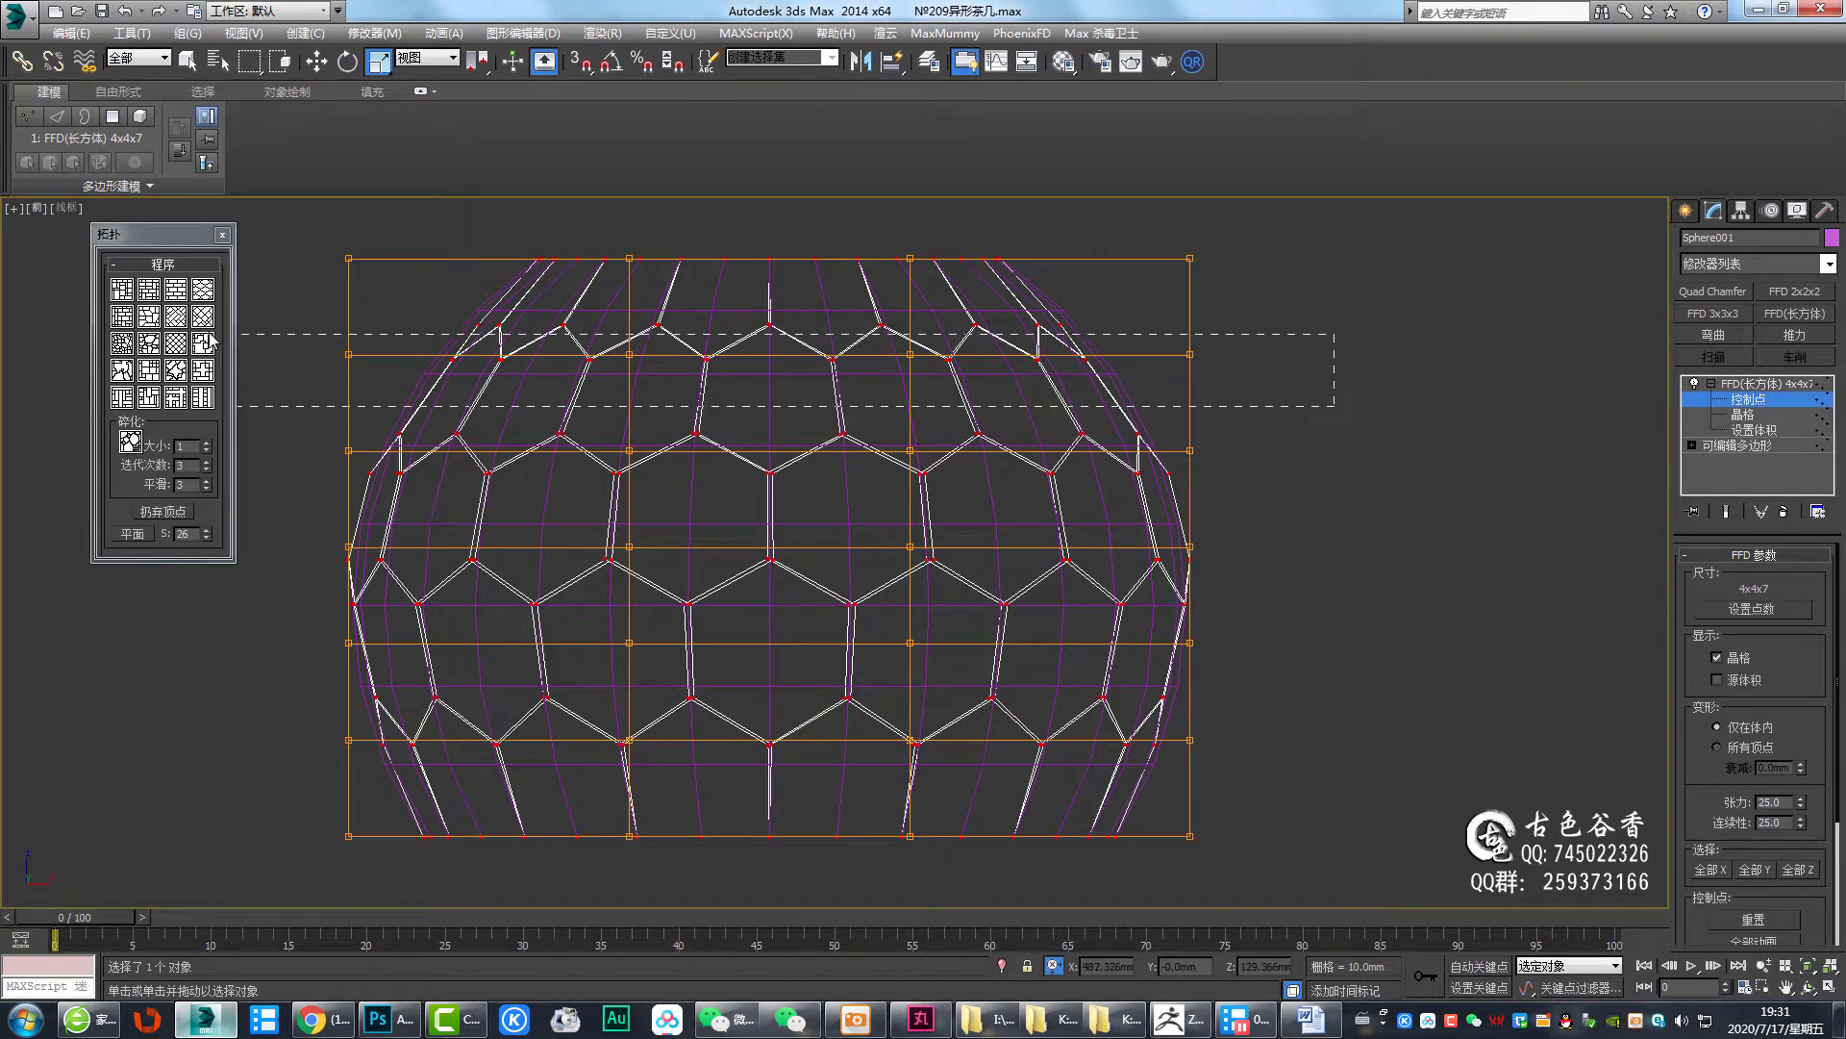
pyautogui.moveTo(751, 507); pyautogui.dragTo(786, 452, button='middle')
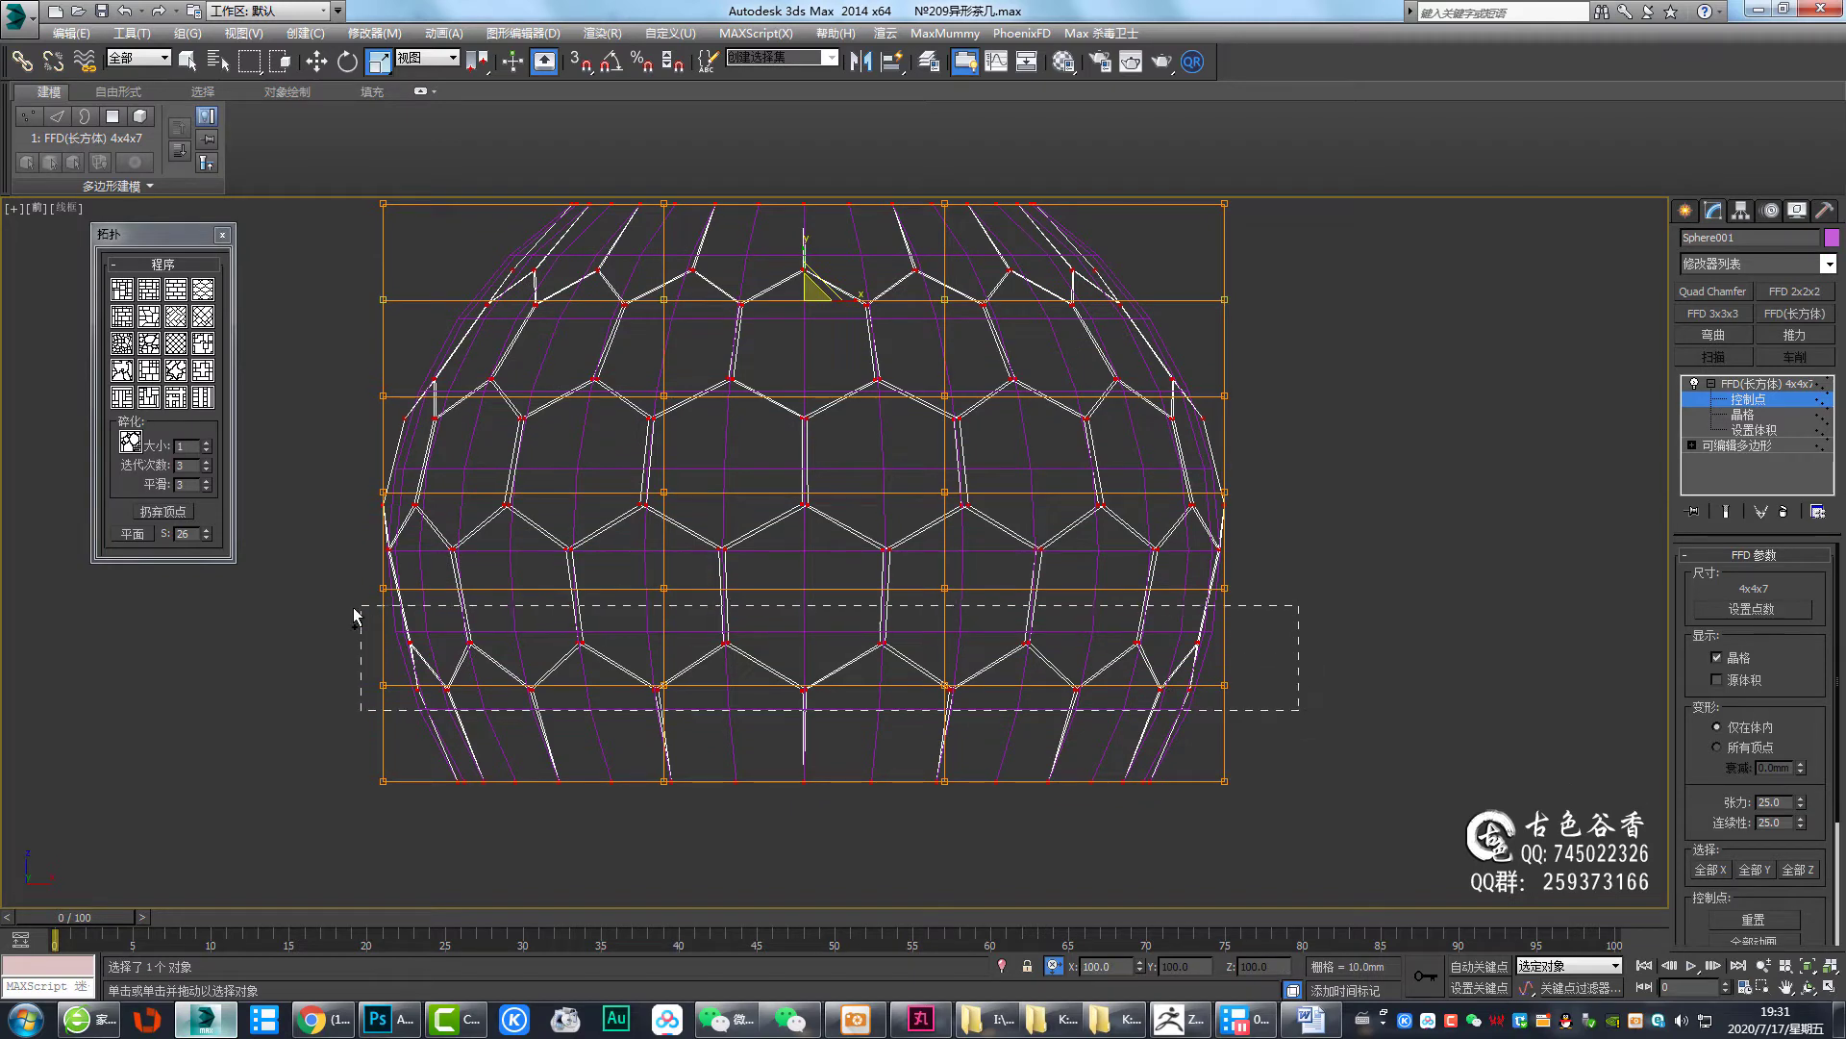
pyautogui.moveTo(356, 616); pyautogui.dragTo(317, 577)
pyautogui.moveTo(1298, 577); pyautogui.dragTo(240, 510)
pyautogui.press('t')
pyautogui.scroll(-1, 878, 412)
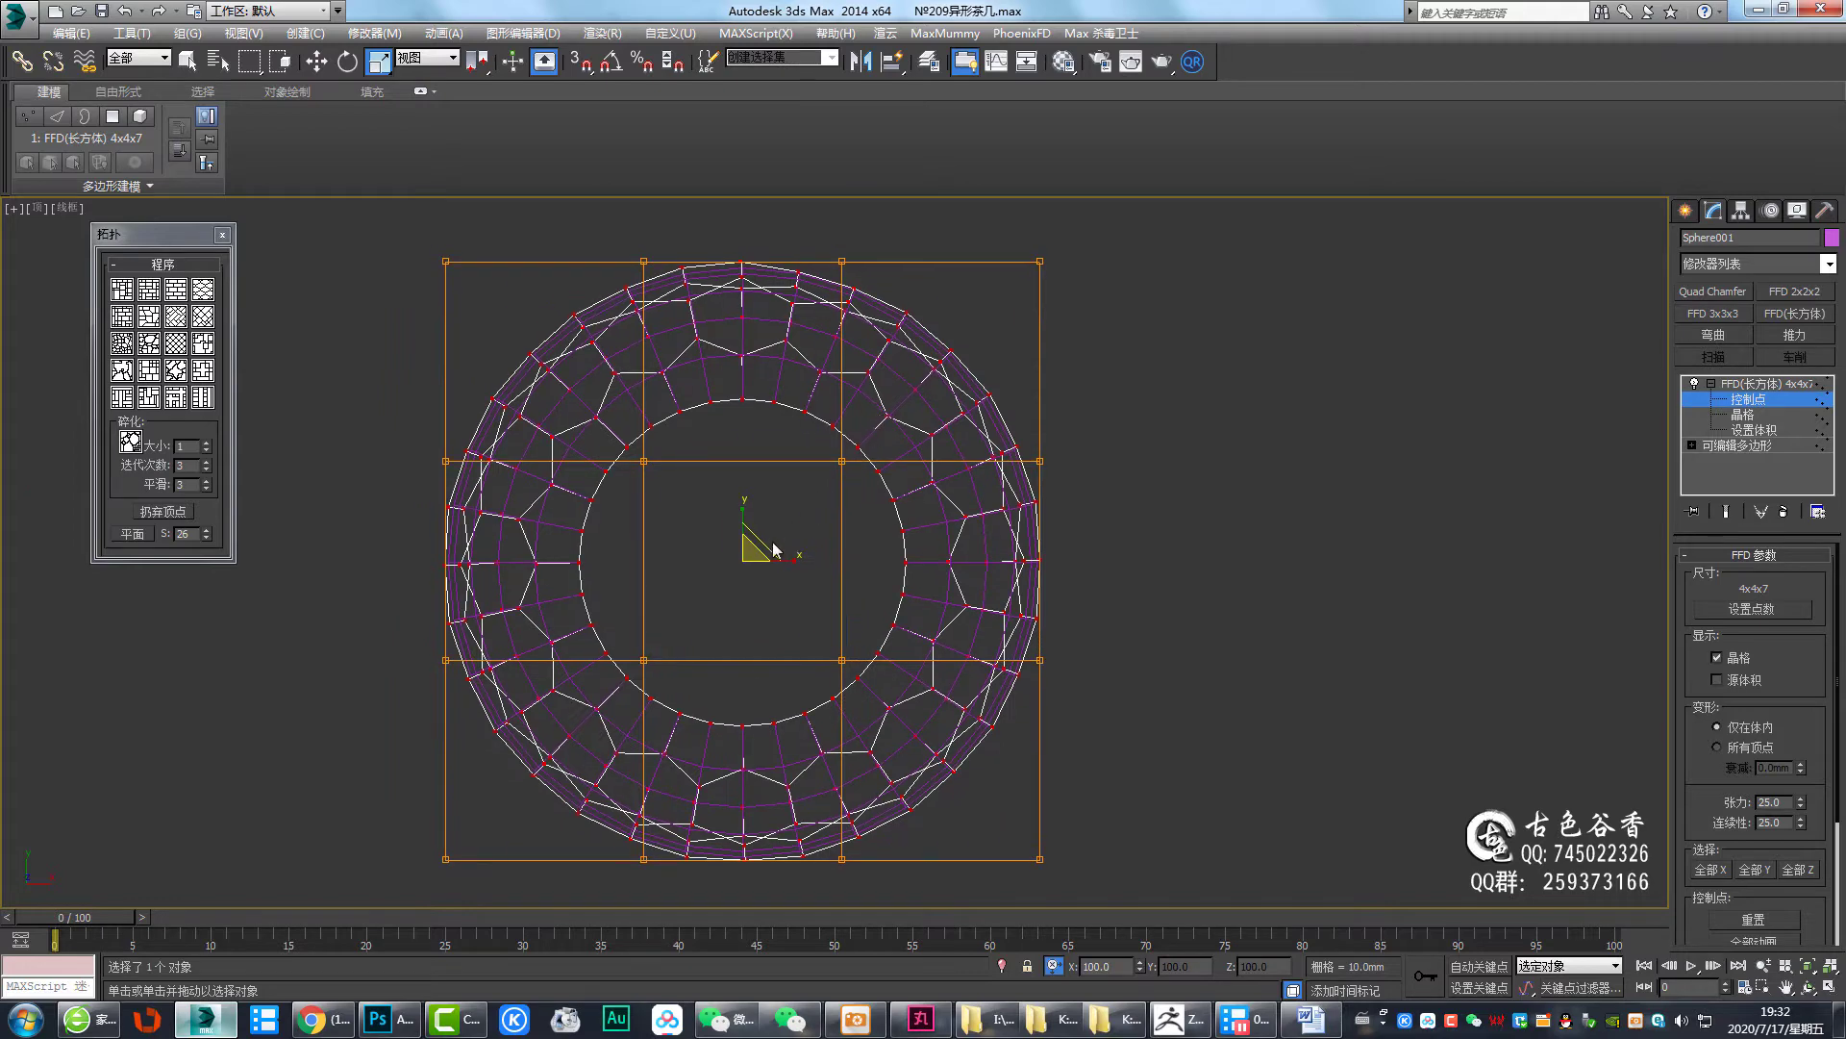
pyautogui.moveTo(768, 542); pyautogui.dragTo(767, 540)
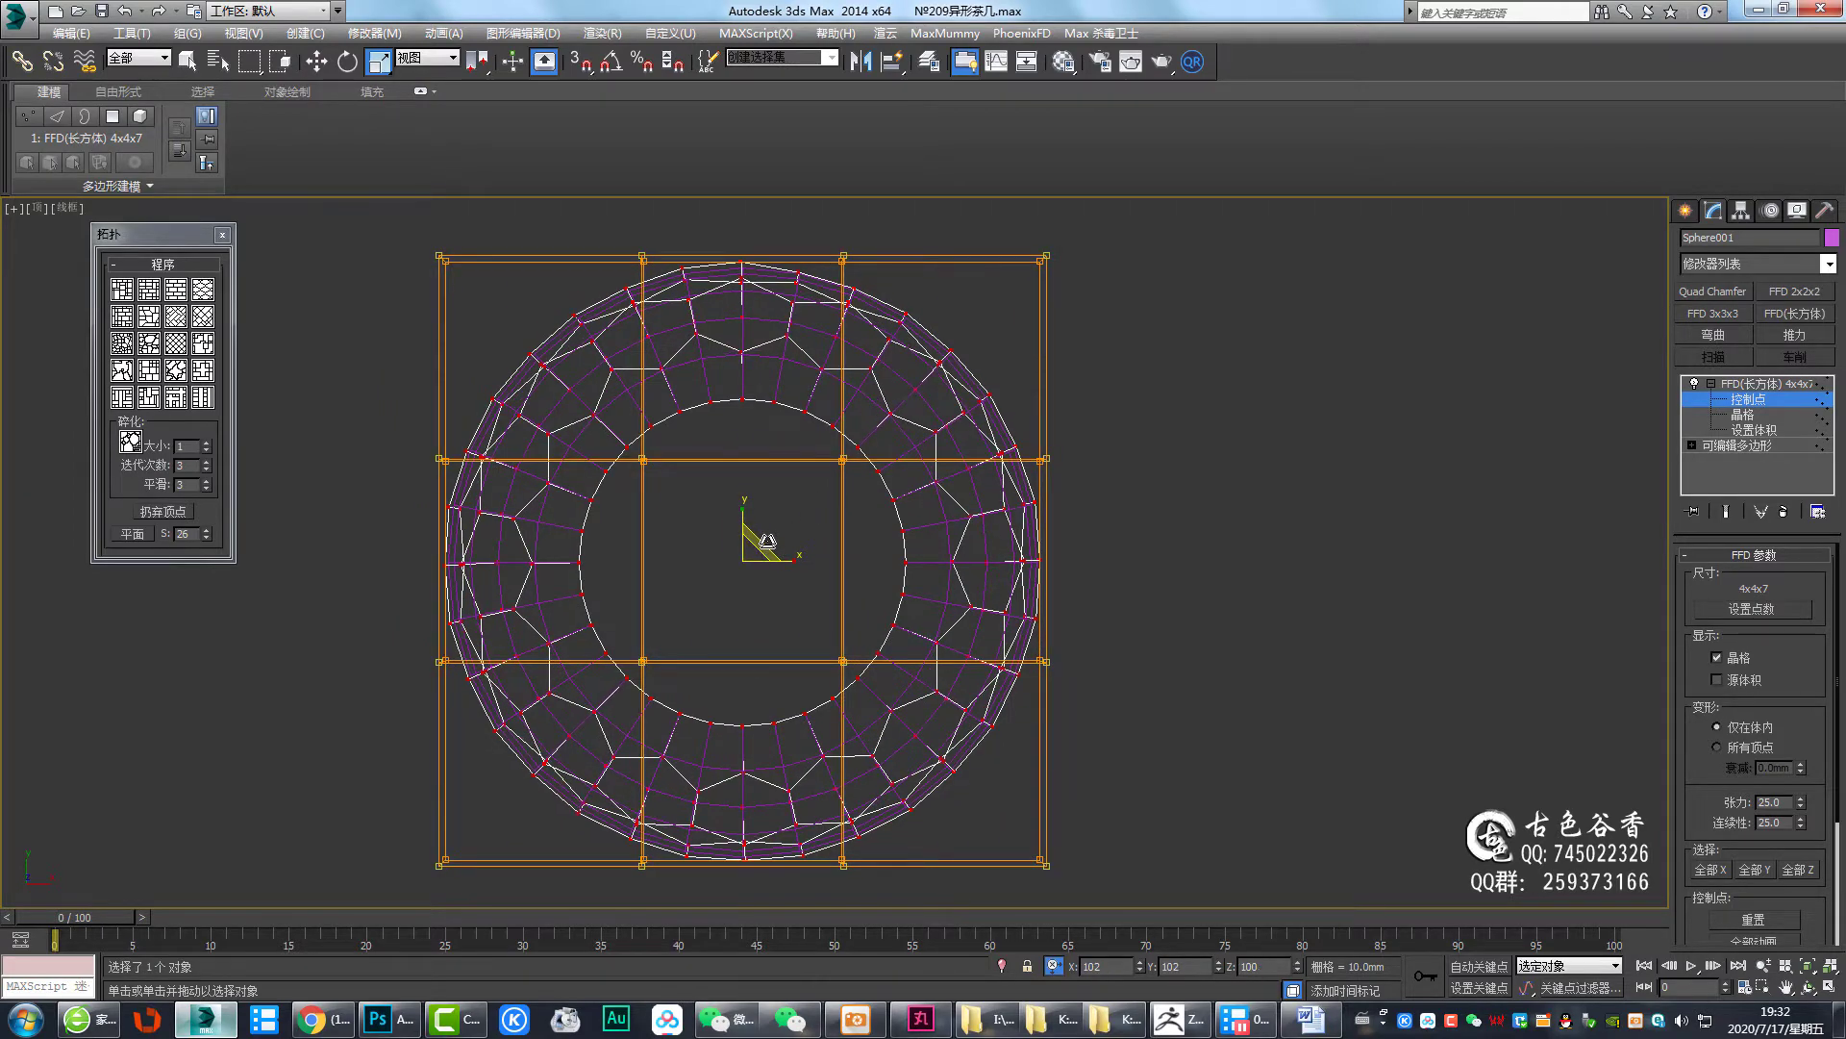
# Select the bottom, middle and top control-point rows and scale them outward to 102%
pyautogui.press('f')
pyautogui.scroll(2, 1307, 395)
pyautogui.moveTo(1202, 439); pyautogui.dragTo(1277, 512, button='middle')
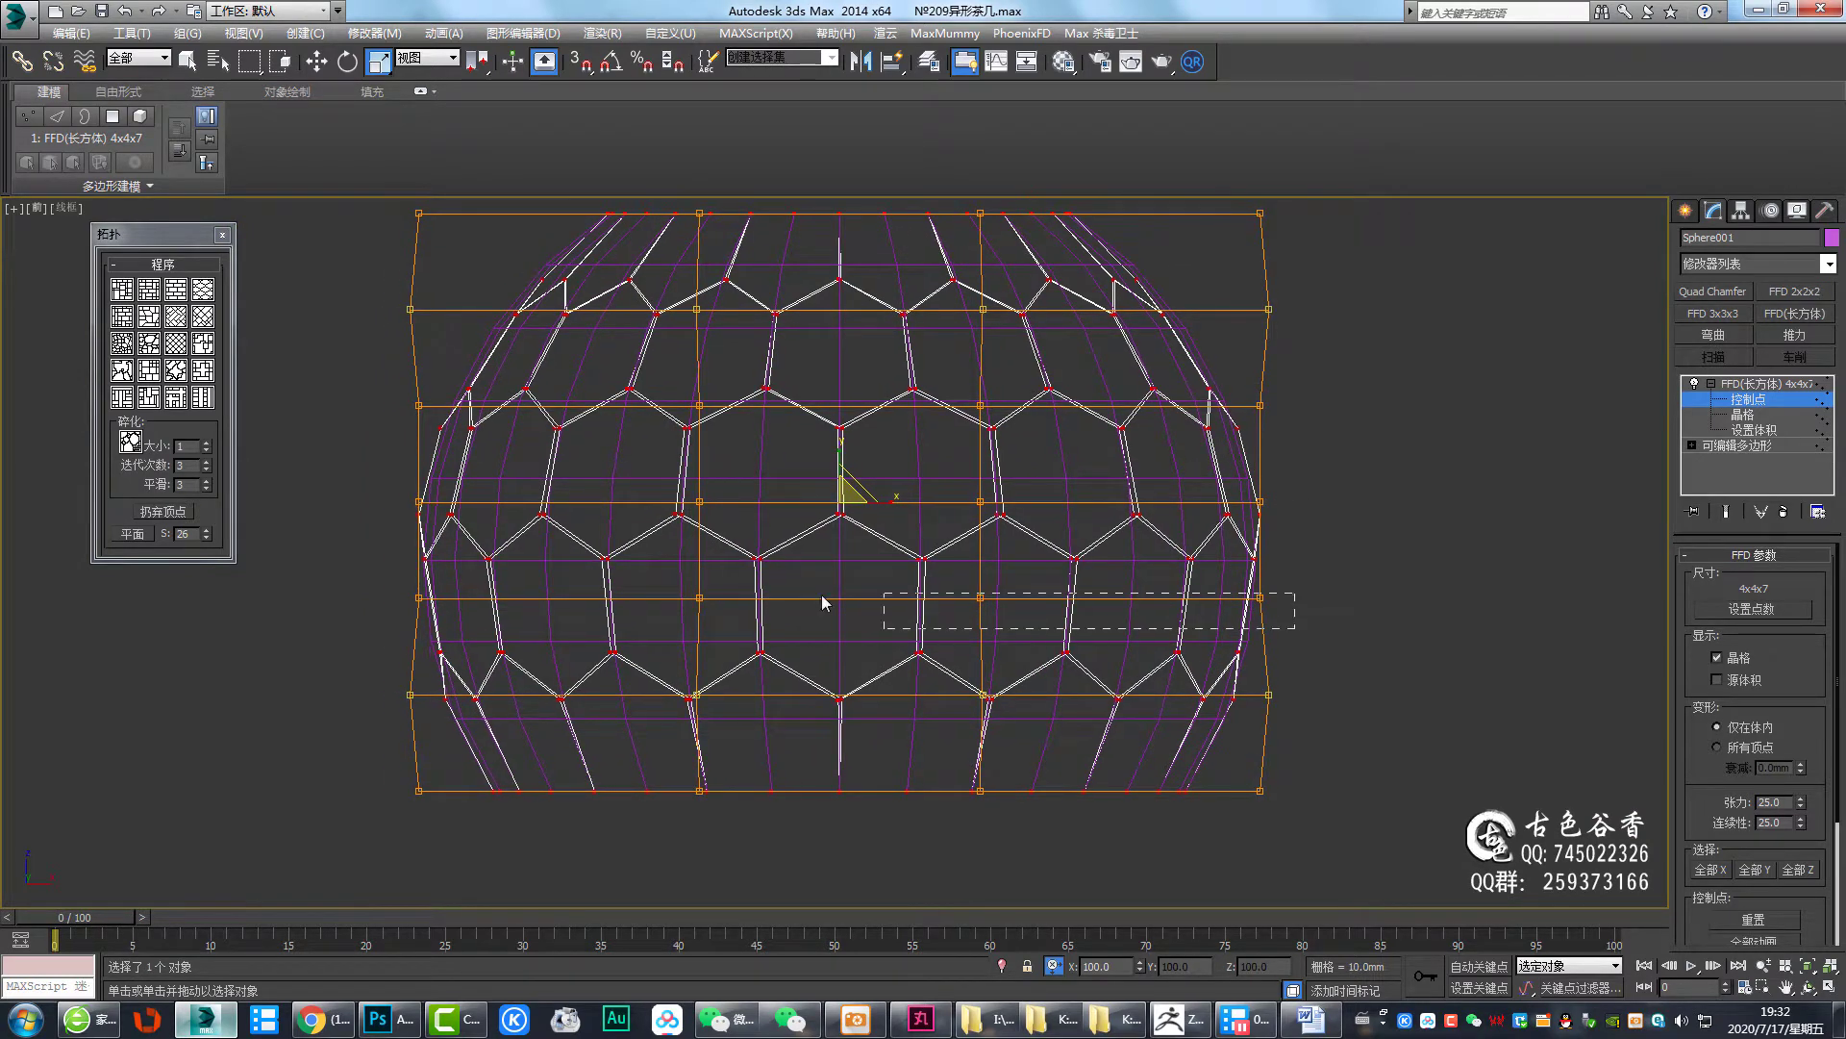
pyautogui.moveTo(343, 575); pyautogui.dragTo(342, 575)
pyautogui.moveTo(1165, 394); pyautogui.dragTo(1167, 396)
pyautogui.moveTo(390, 321); pyautogui.dragTo(308, 280)
pyautogui.hotkey('alt', 'w')
pyautogui.hotkey('alt', 'w')
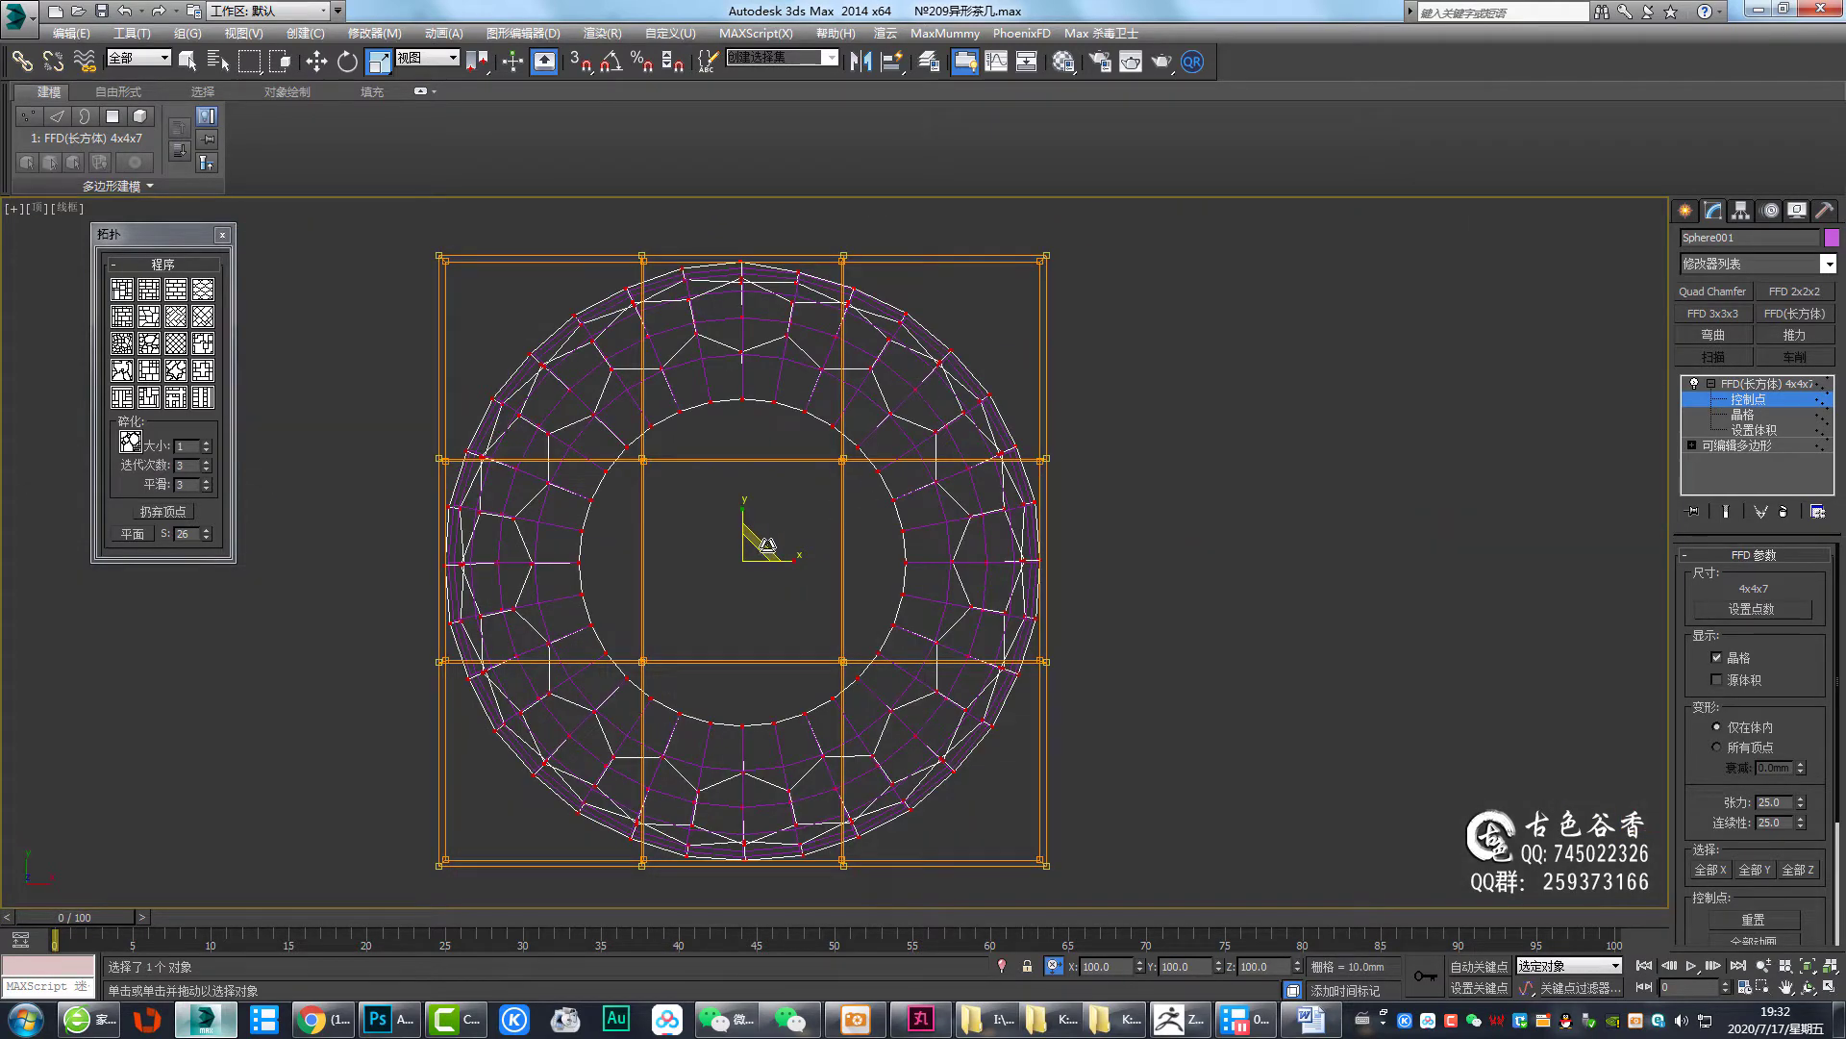
pyautogui.moveTo(768, 545); pyautogui.dragTo(767, 542)
pyautogui.hotkey('alt', 'w')
pyautogui.hotkey('alt', 'w')
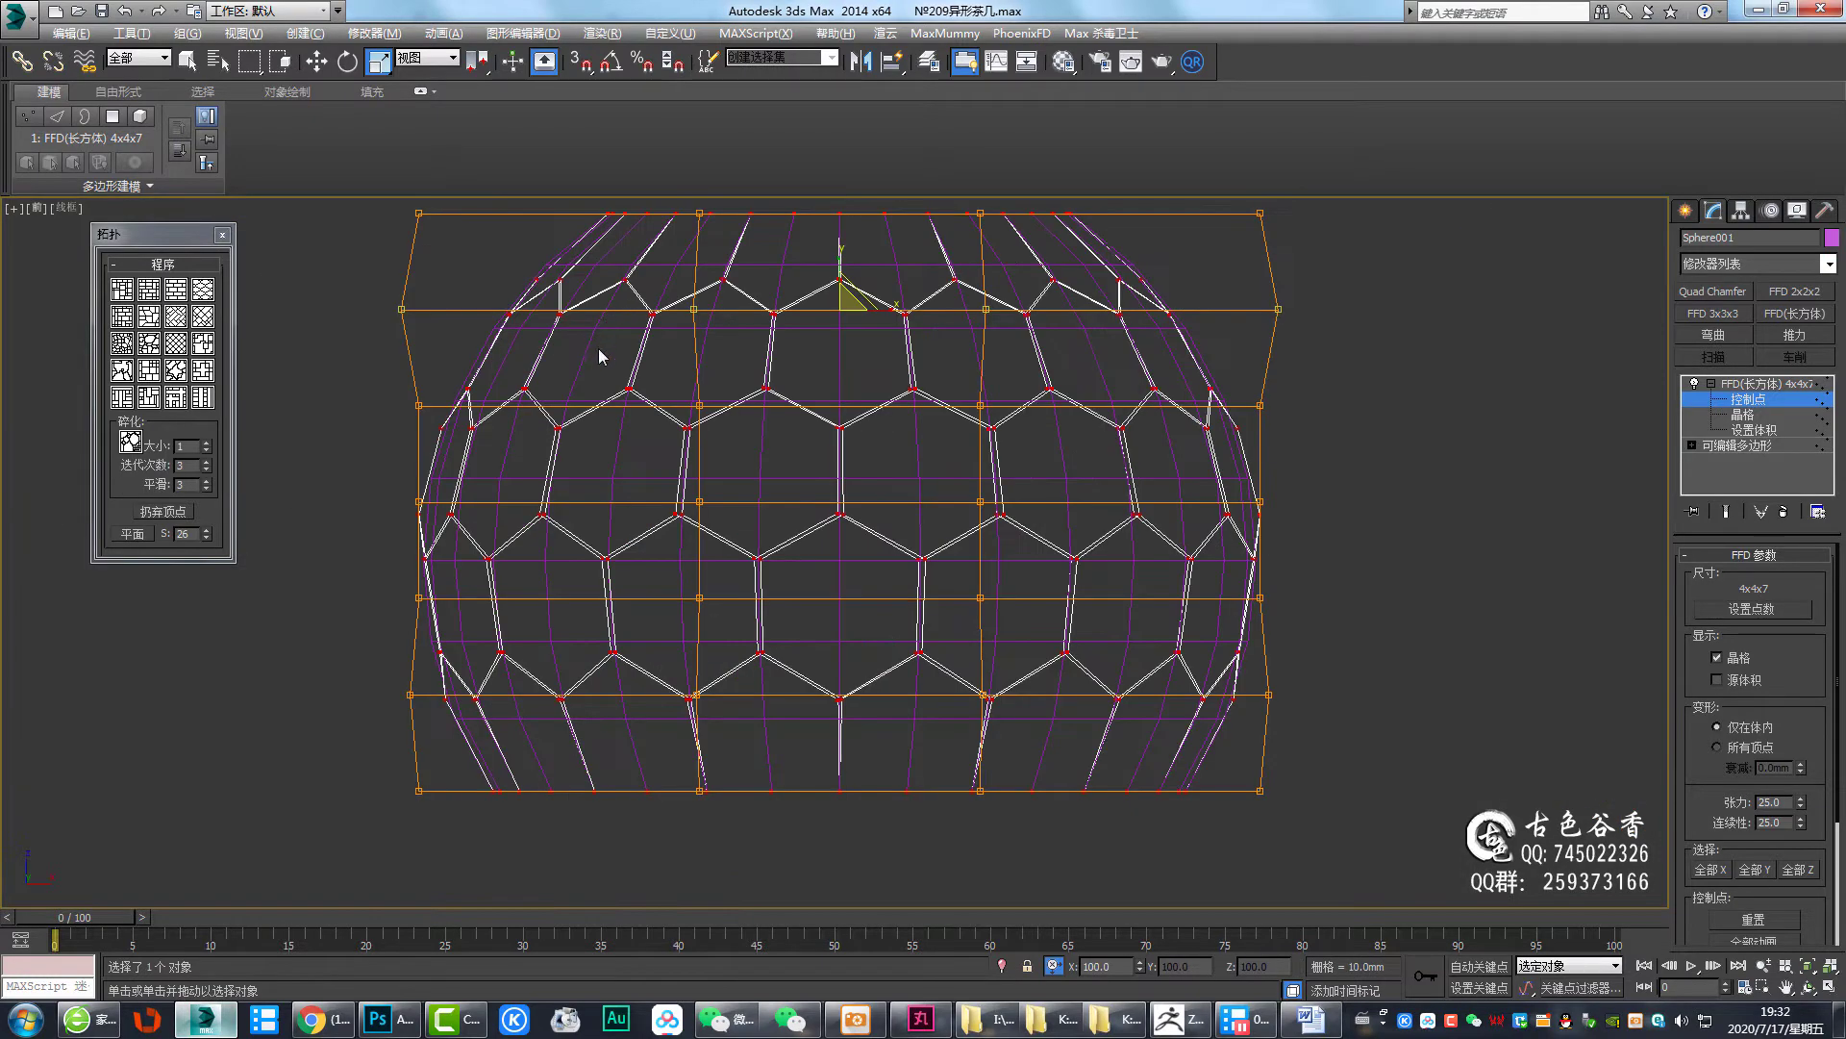
pyautogui.hotkey('alt', 'w')
pyautogui.scroll(1, 502, 384)
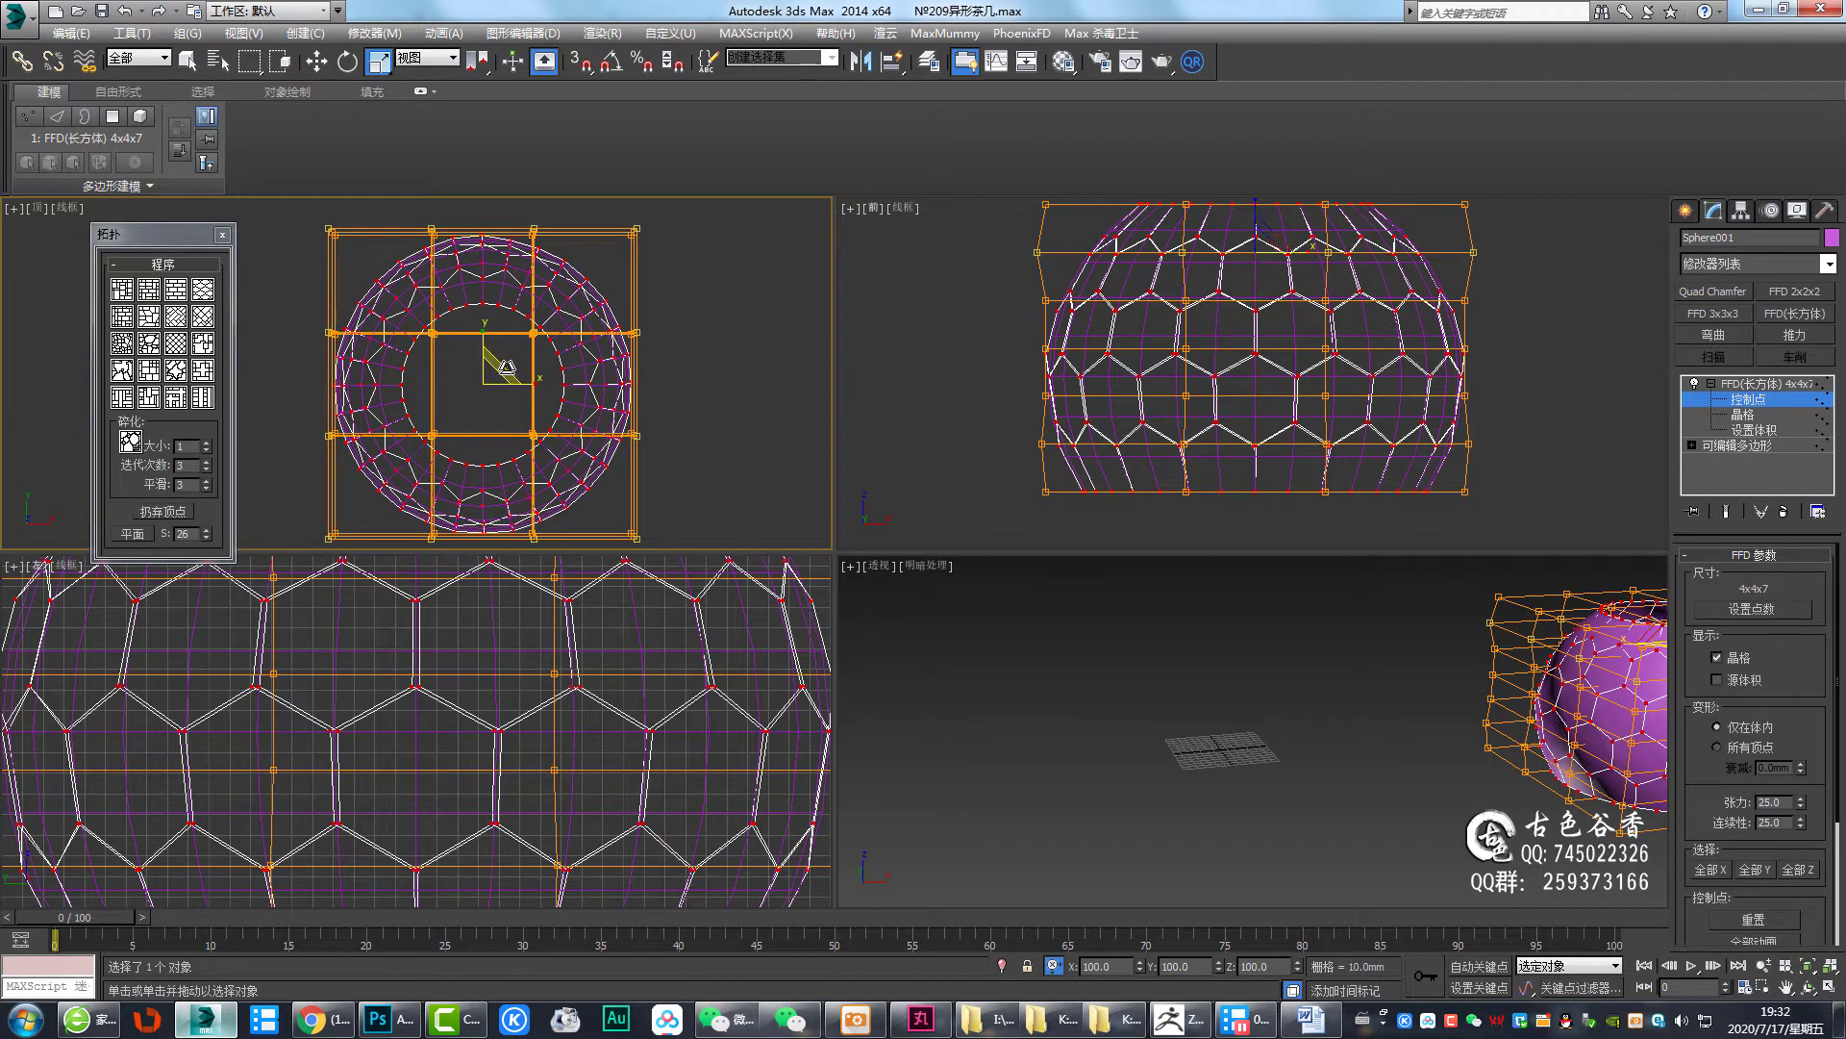
# Scale the first selected row of FFD lattice control points outward to about 104%
pyautogui.moveTo(507, 366); pyautogui.dragTo(507, 361)
pyautogui.moveTo(1528, 318); pyautogui.dragTo(1483, 325, button='middle')
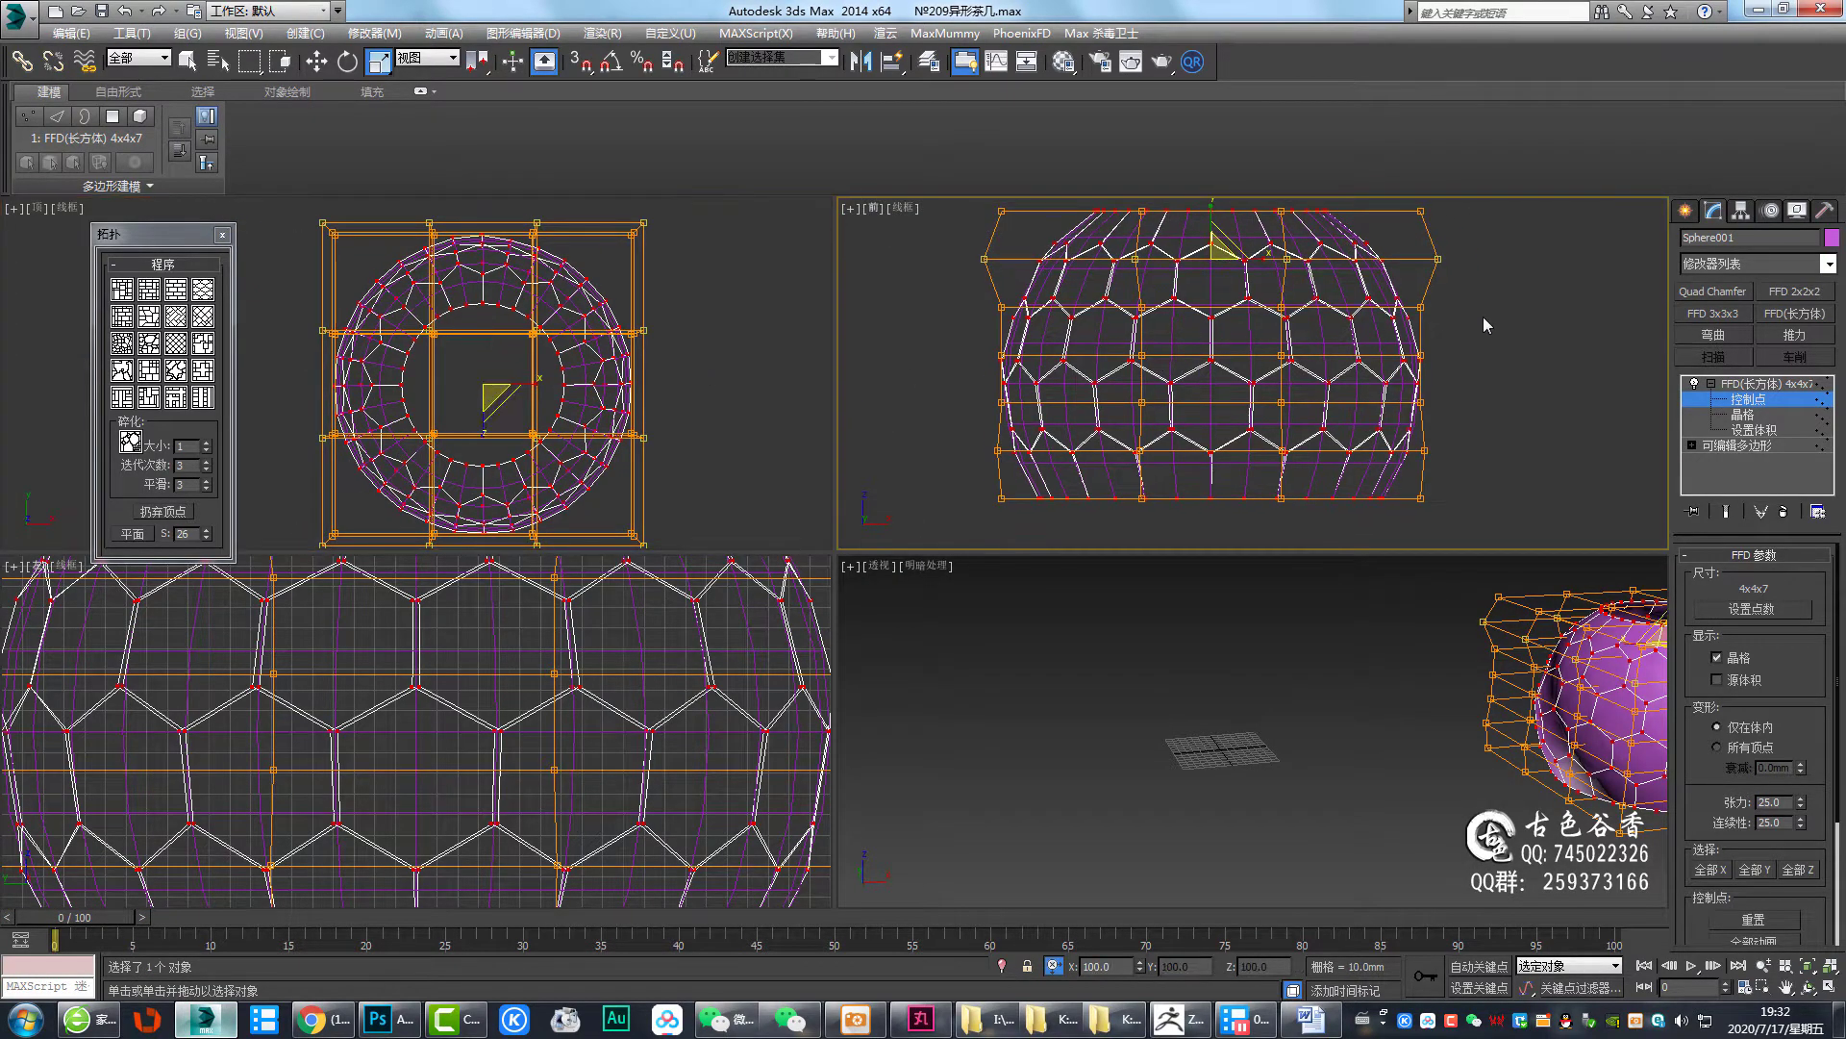
pyautogui.moveTo(837, 293); pyautogui.dragTo(836, 294)
pyautogui.rightClick(524, 373)
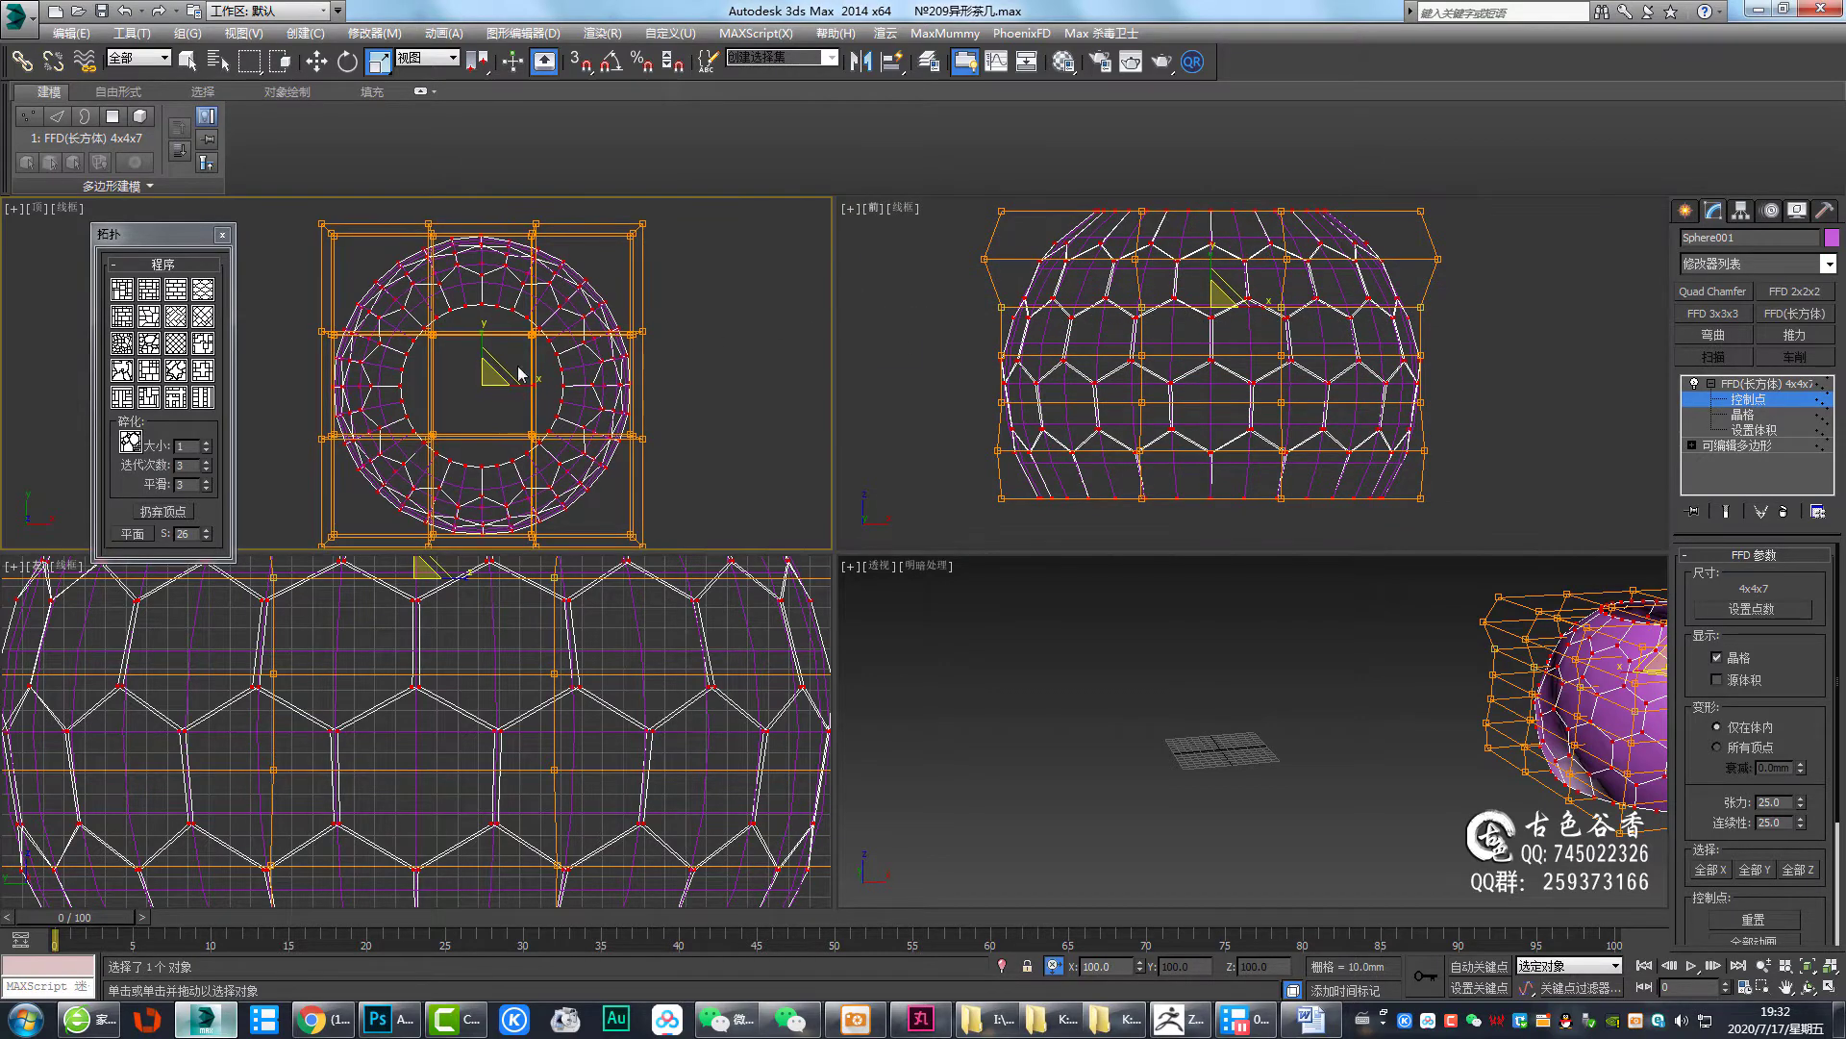
pyautogui.moveTo(507, 370); pyautogui.dragTo(507, 369)
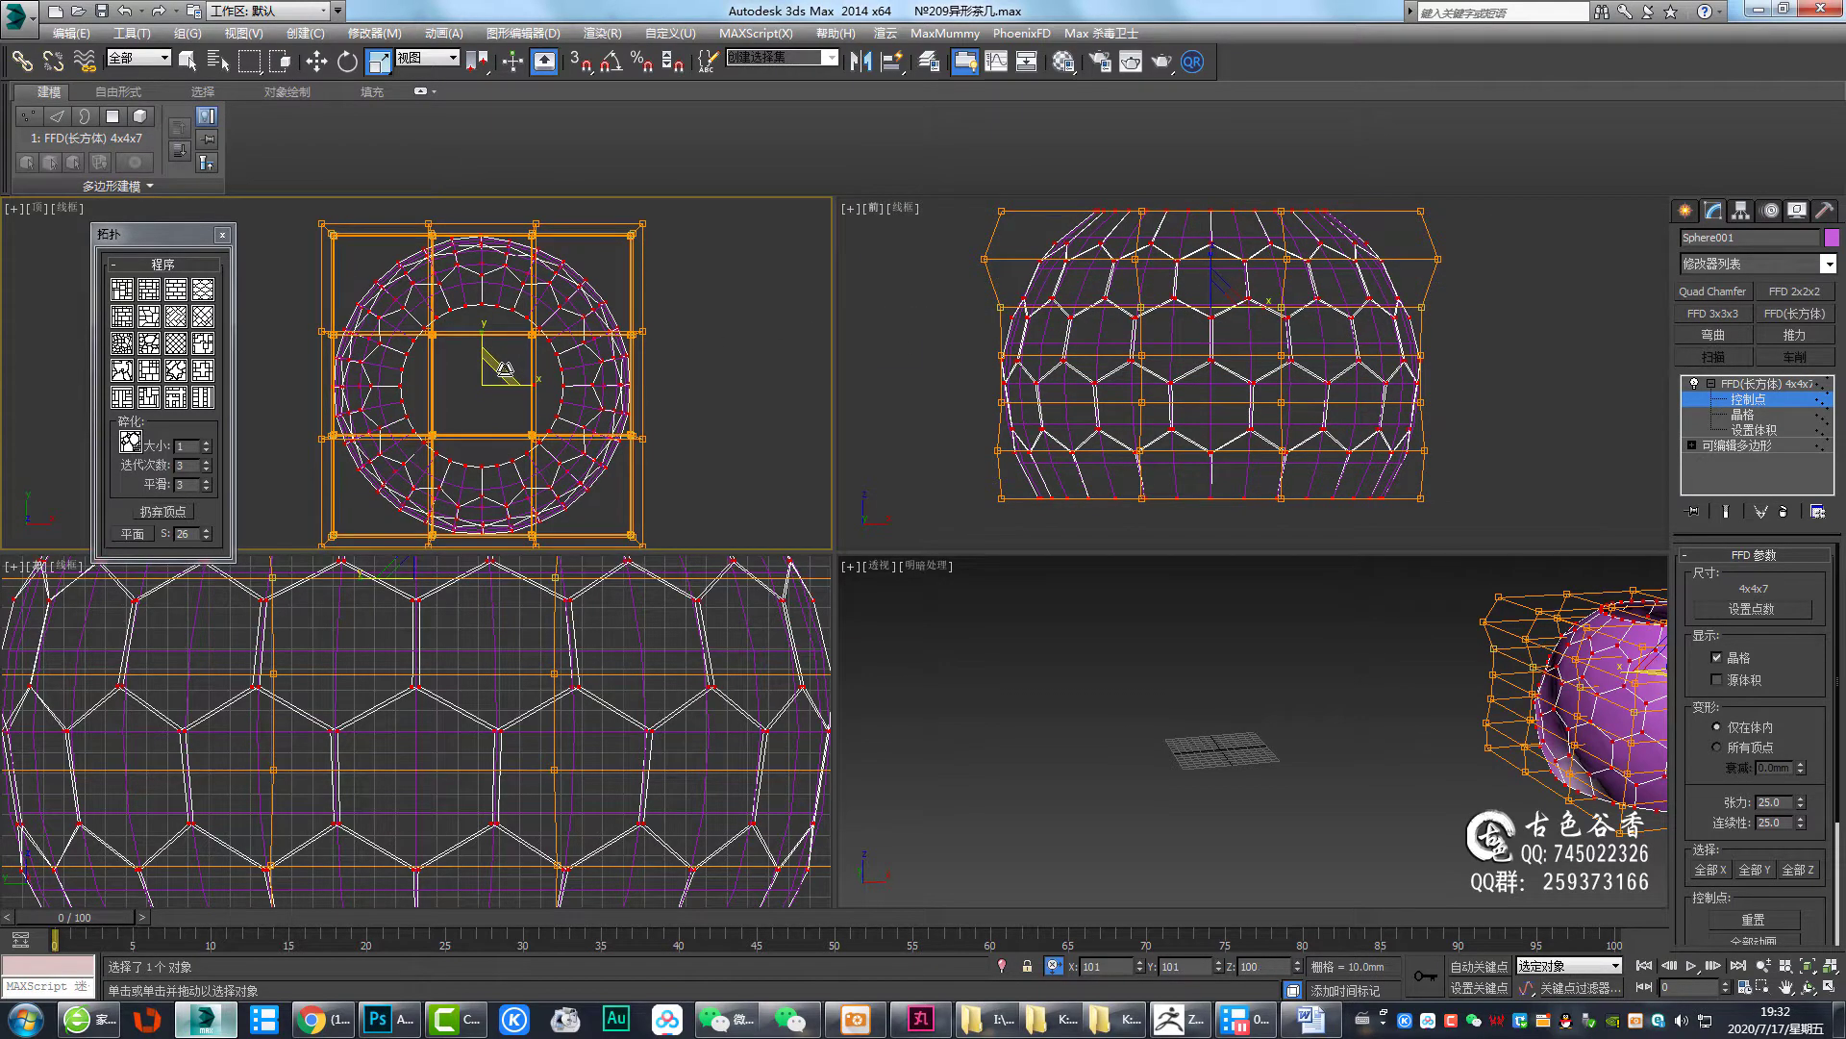
pyautogui.scroll(2, 1486, 445)
pyautogui.scroll(2, 1486, 444)
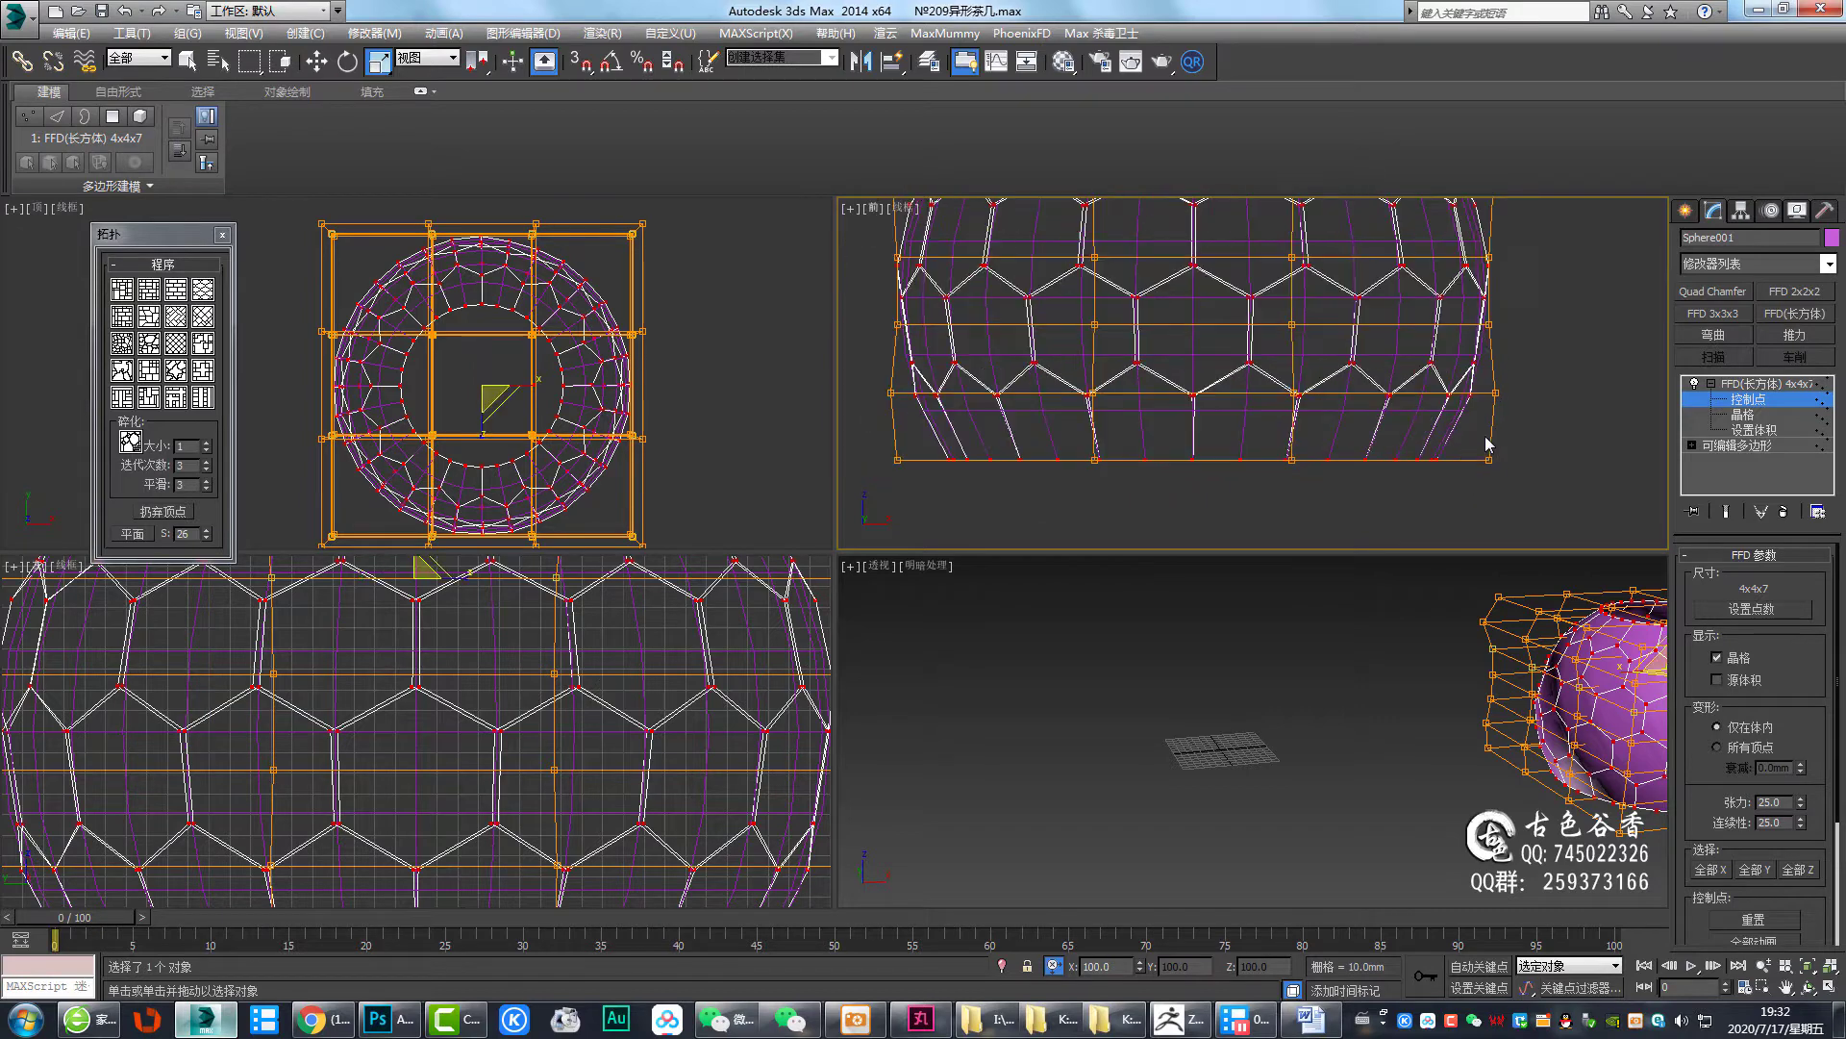
# Box-select another row of lattice control points and scale it out to 103%
pyautogui.moveTo(966, 346); pyautogui.dragTo(1541, 411)
pyautogui.scroll(2, 572, 390)
pyautogui.scroll(2, 572, 389)
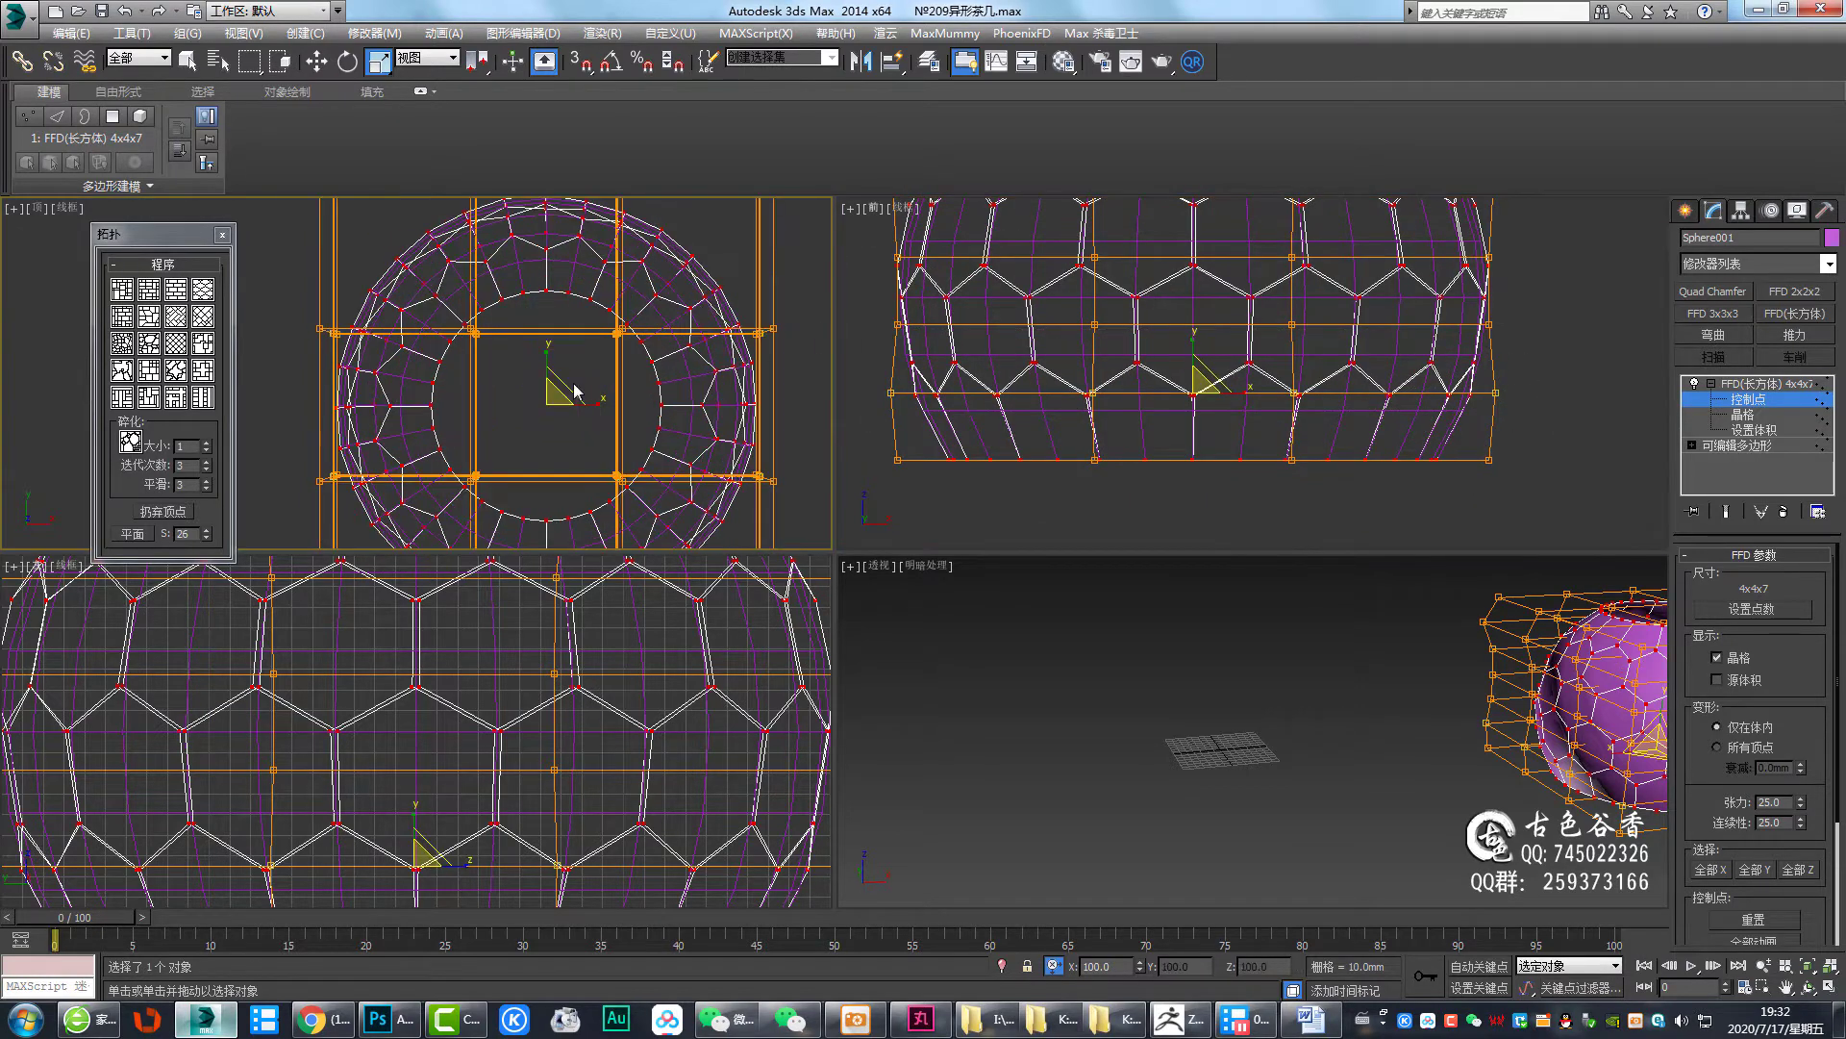
pyautogui.moveTo(572, 390); pyautogui.dragTo(606, 394)
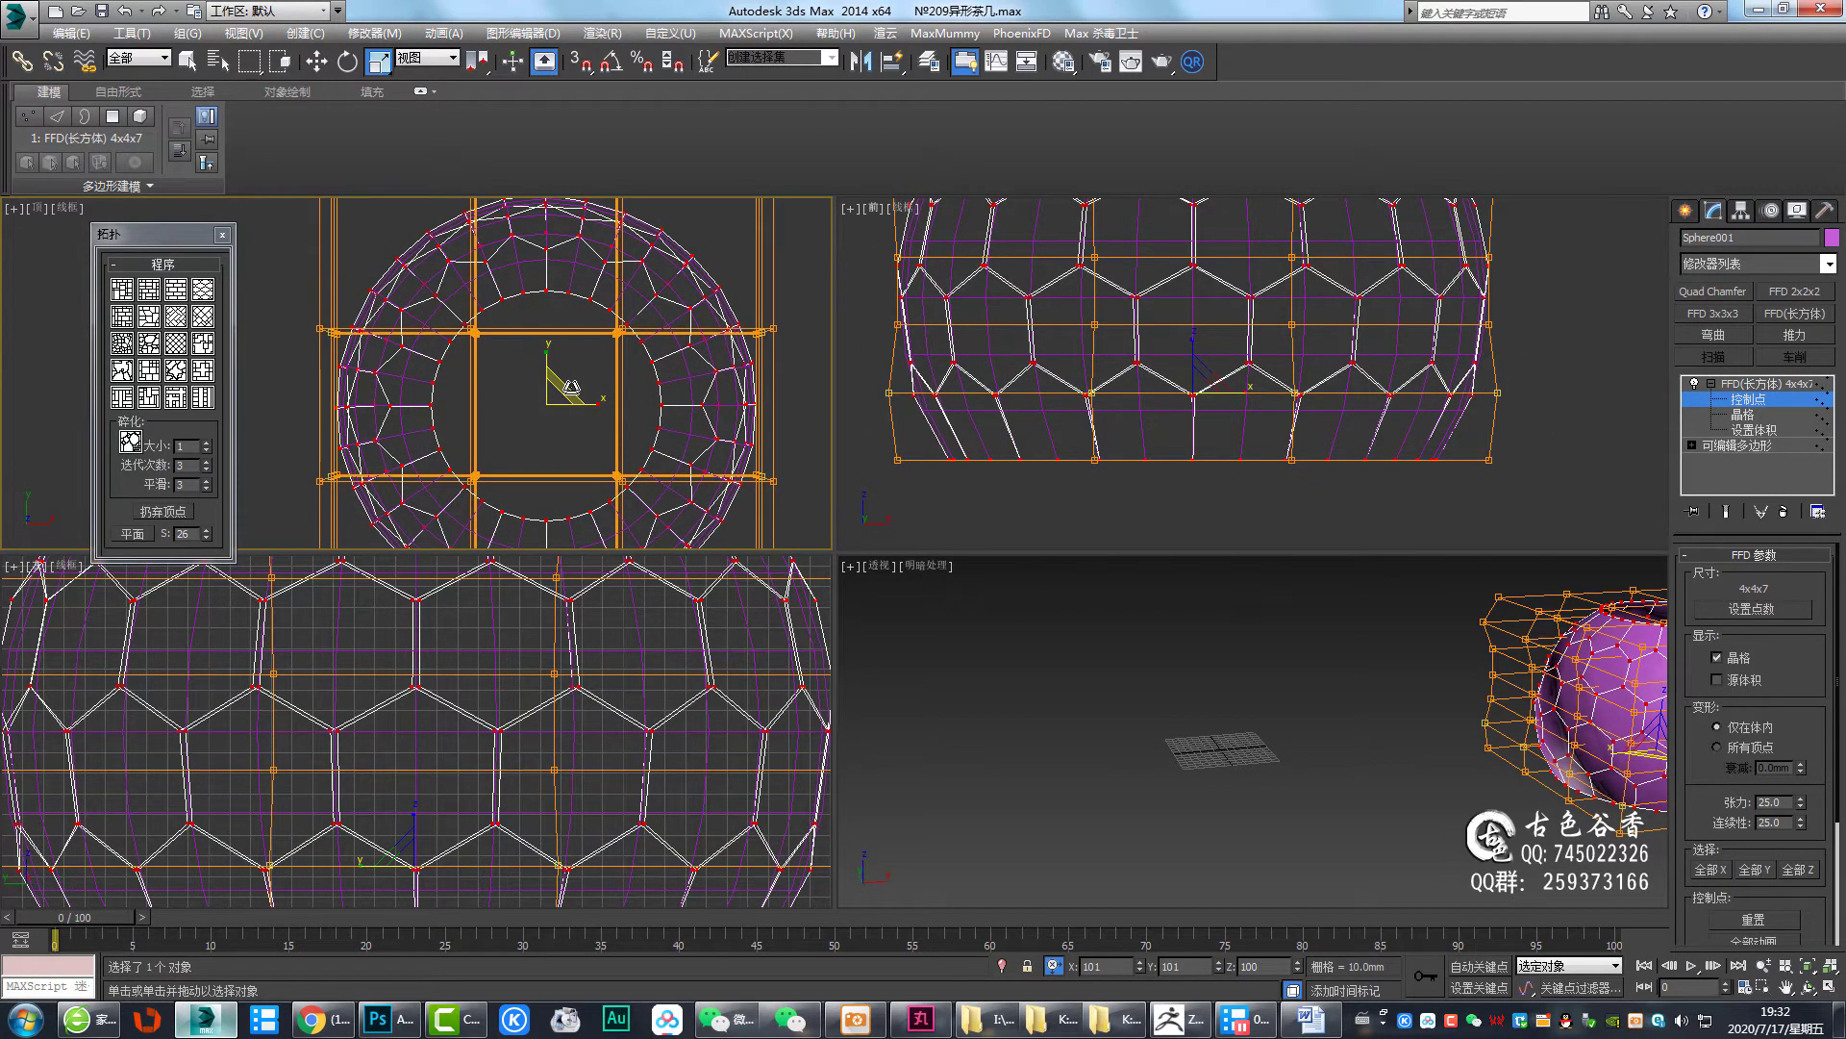
pyautogui.moveTo(1505, 354); pyautogui.dragTo(1485, 441, button='middle')
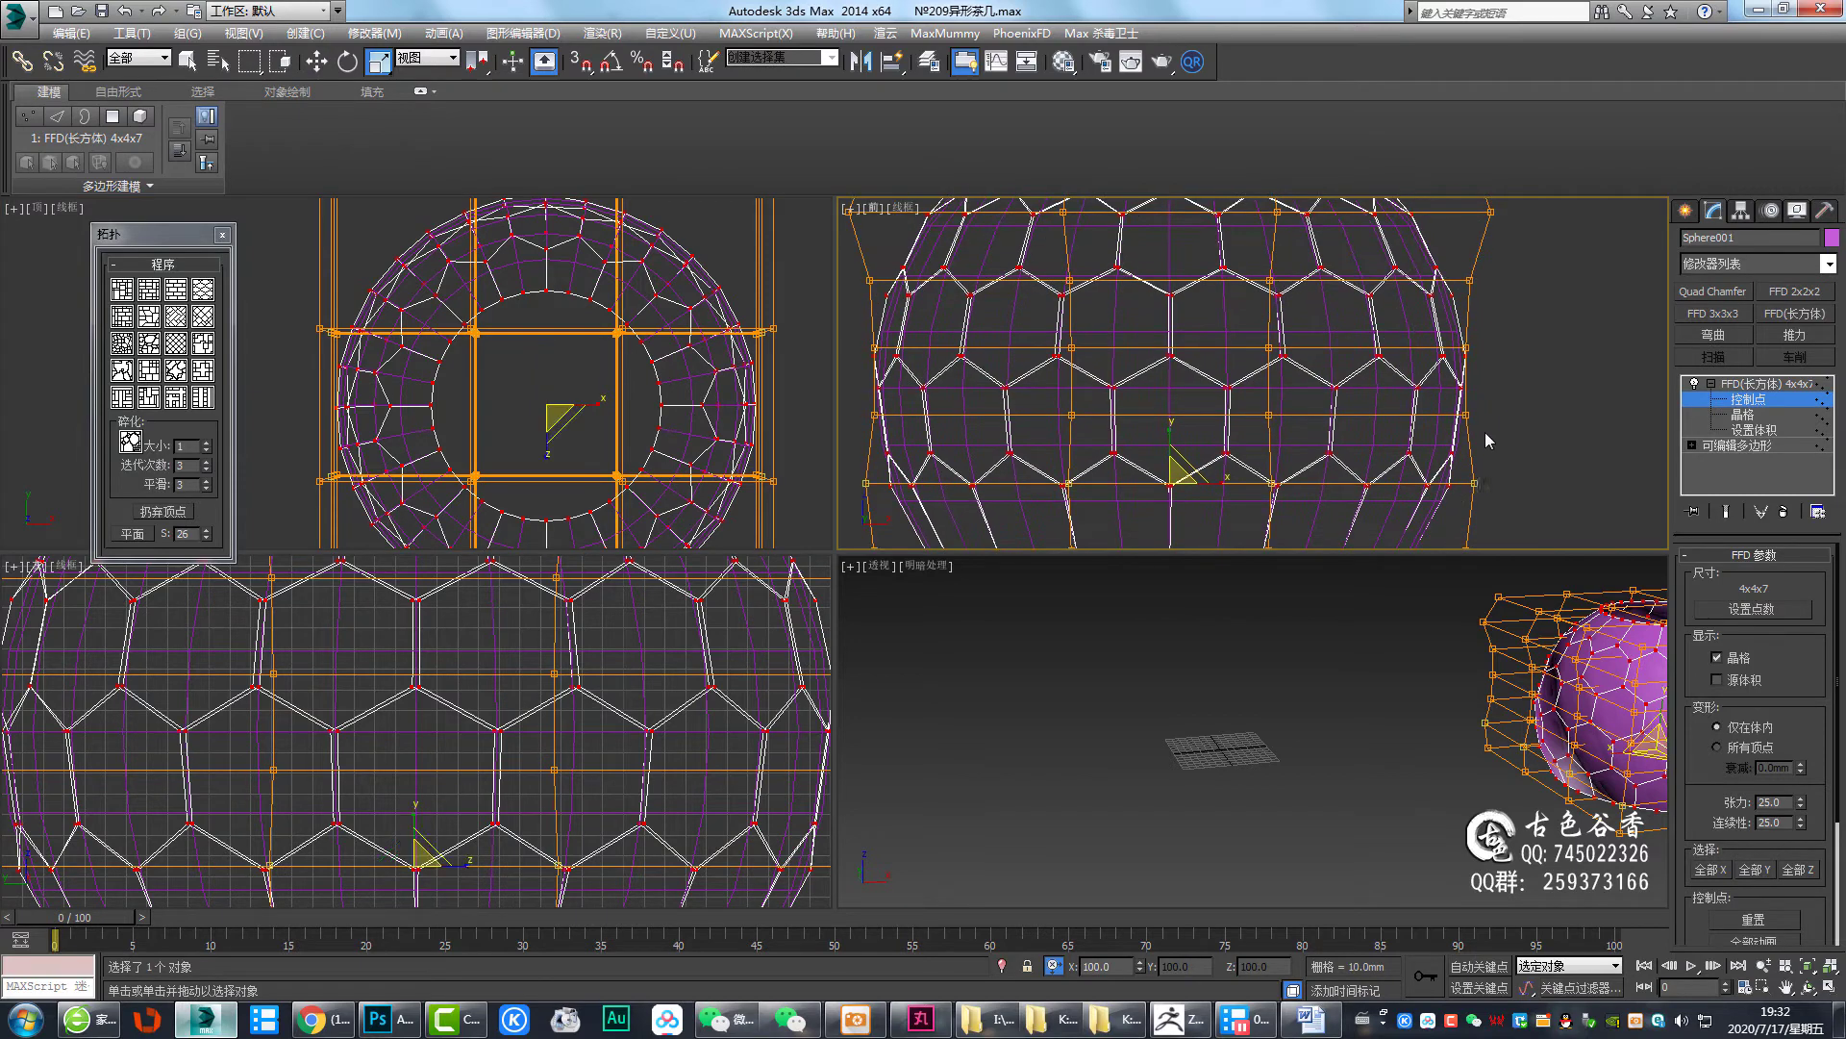
pyautogui.moveTo(638, 385); pyautogui.dragTo(646, 298, button='middle')
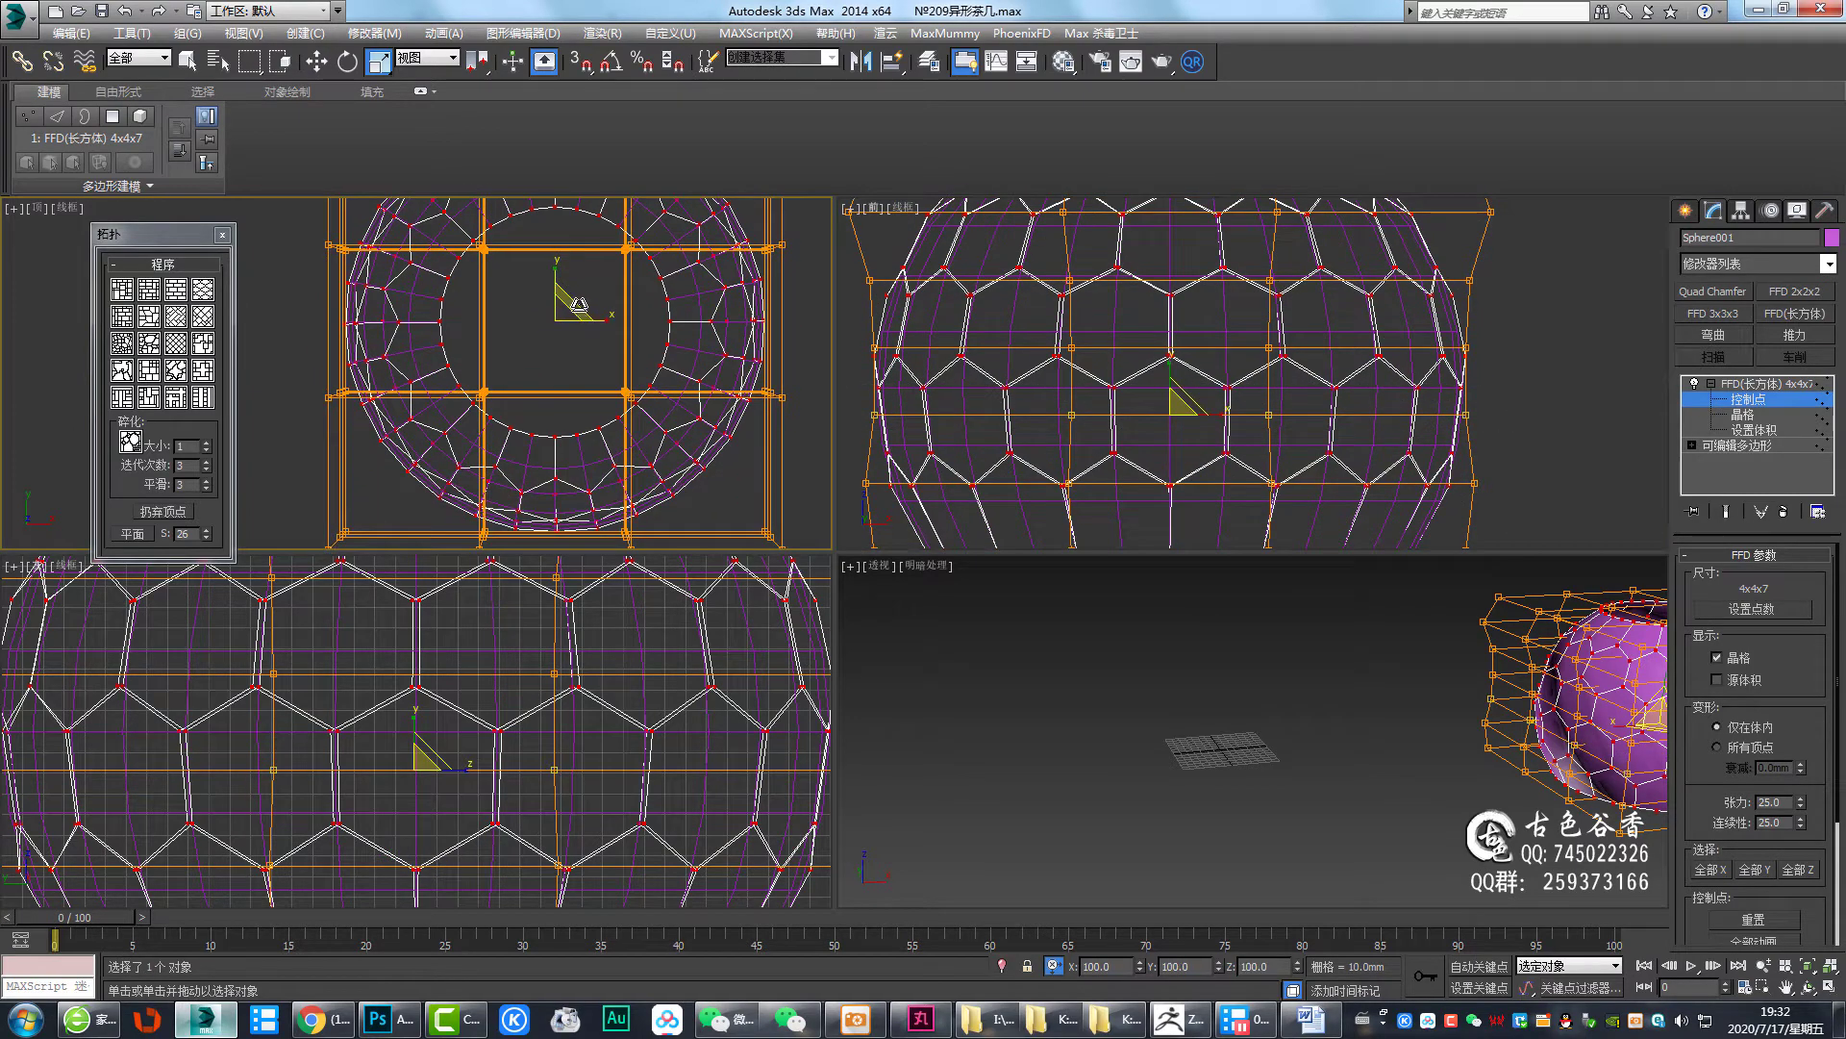
pyautogui.moveTo(579, 300); pyautogui.dragTo(579, 298)
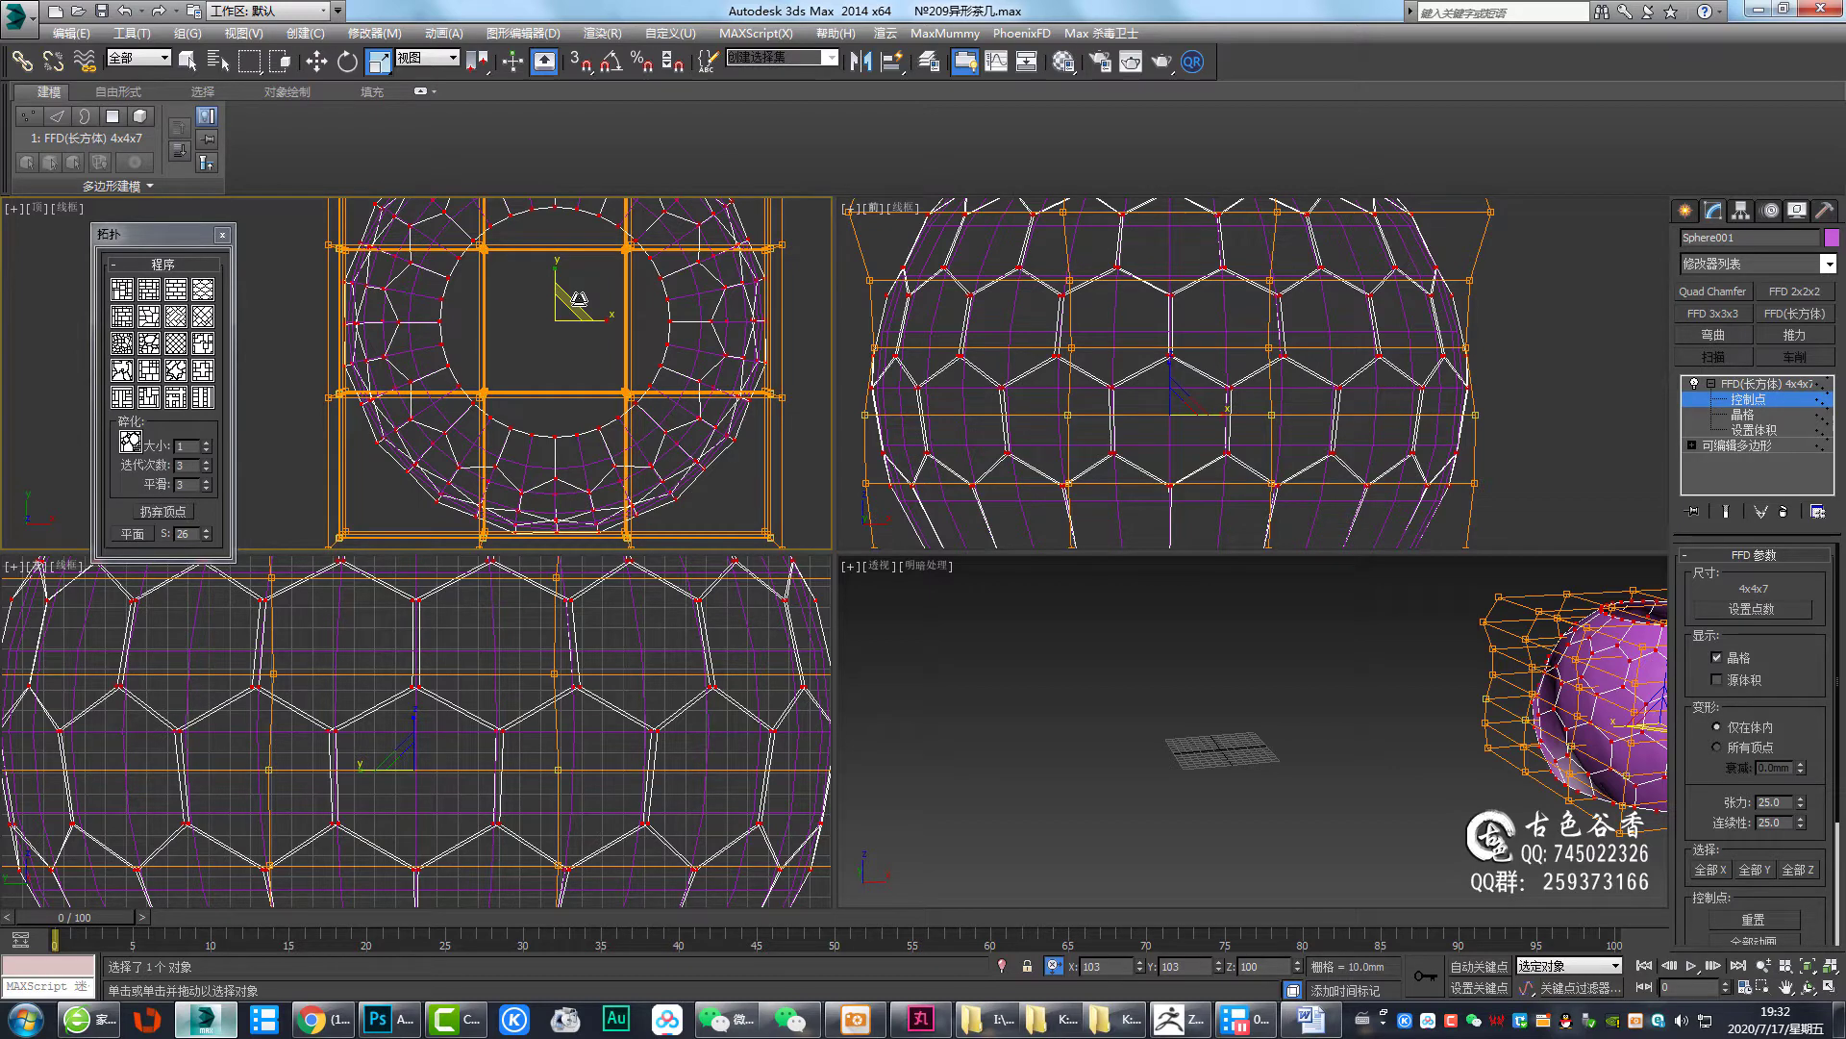
pyautogui.moveTo(1375, 312); pyautogui.dragTo(1377, 353, button='middle')
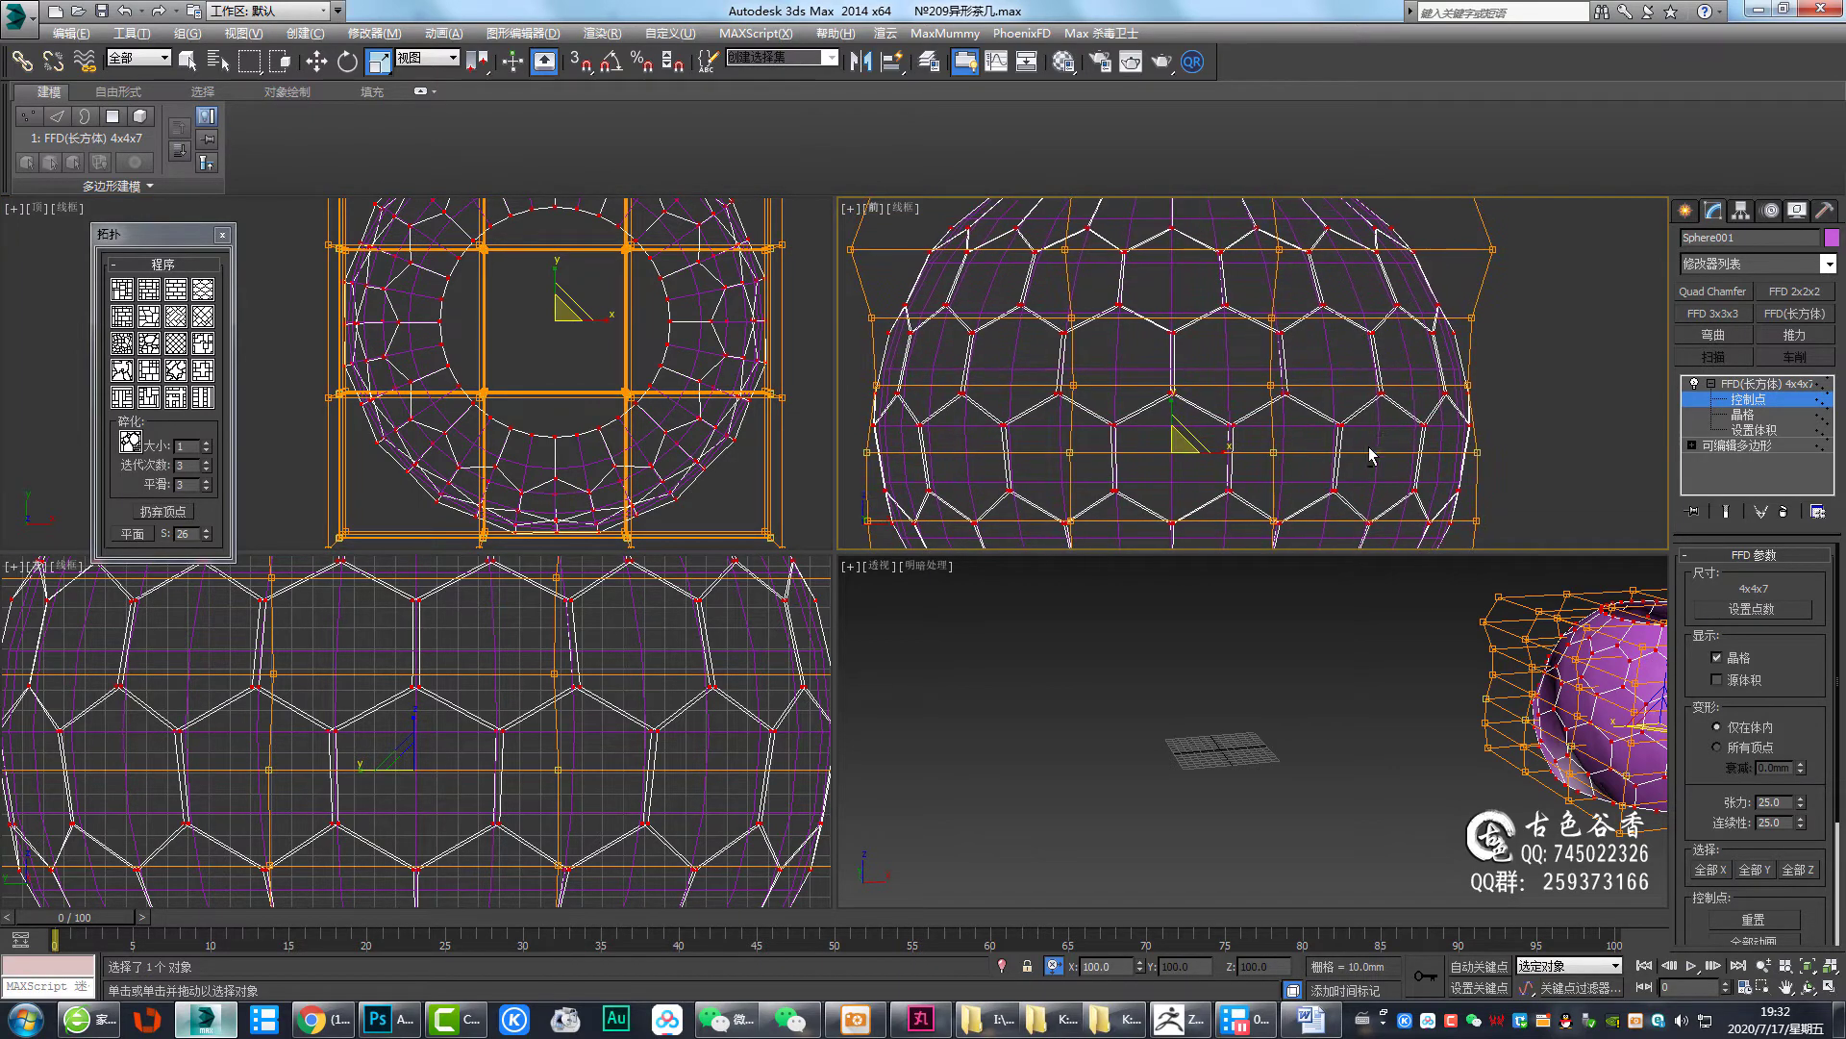
# Maximize the perspective view and orbit to look down into the sphere's opening
pyautogui.hotkey('alt', 'w')
pyautogui.scroll(-2, 1173, 617)
pyautogui.moveTo(1222, 560); pyautogui.dragTo(1308, 692, button='middle')
pyautogui.hotkey('alt', 'w')
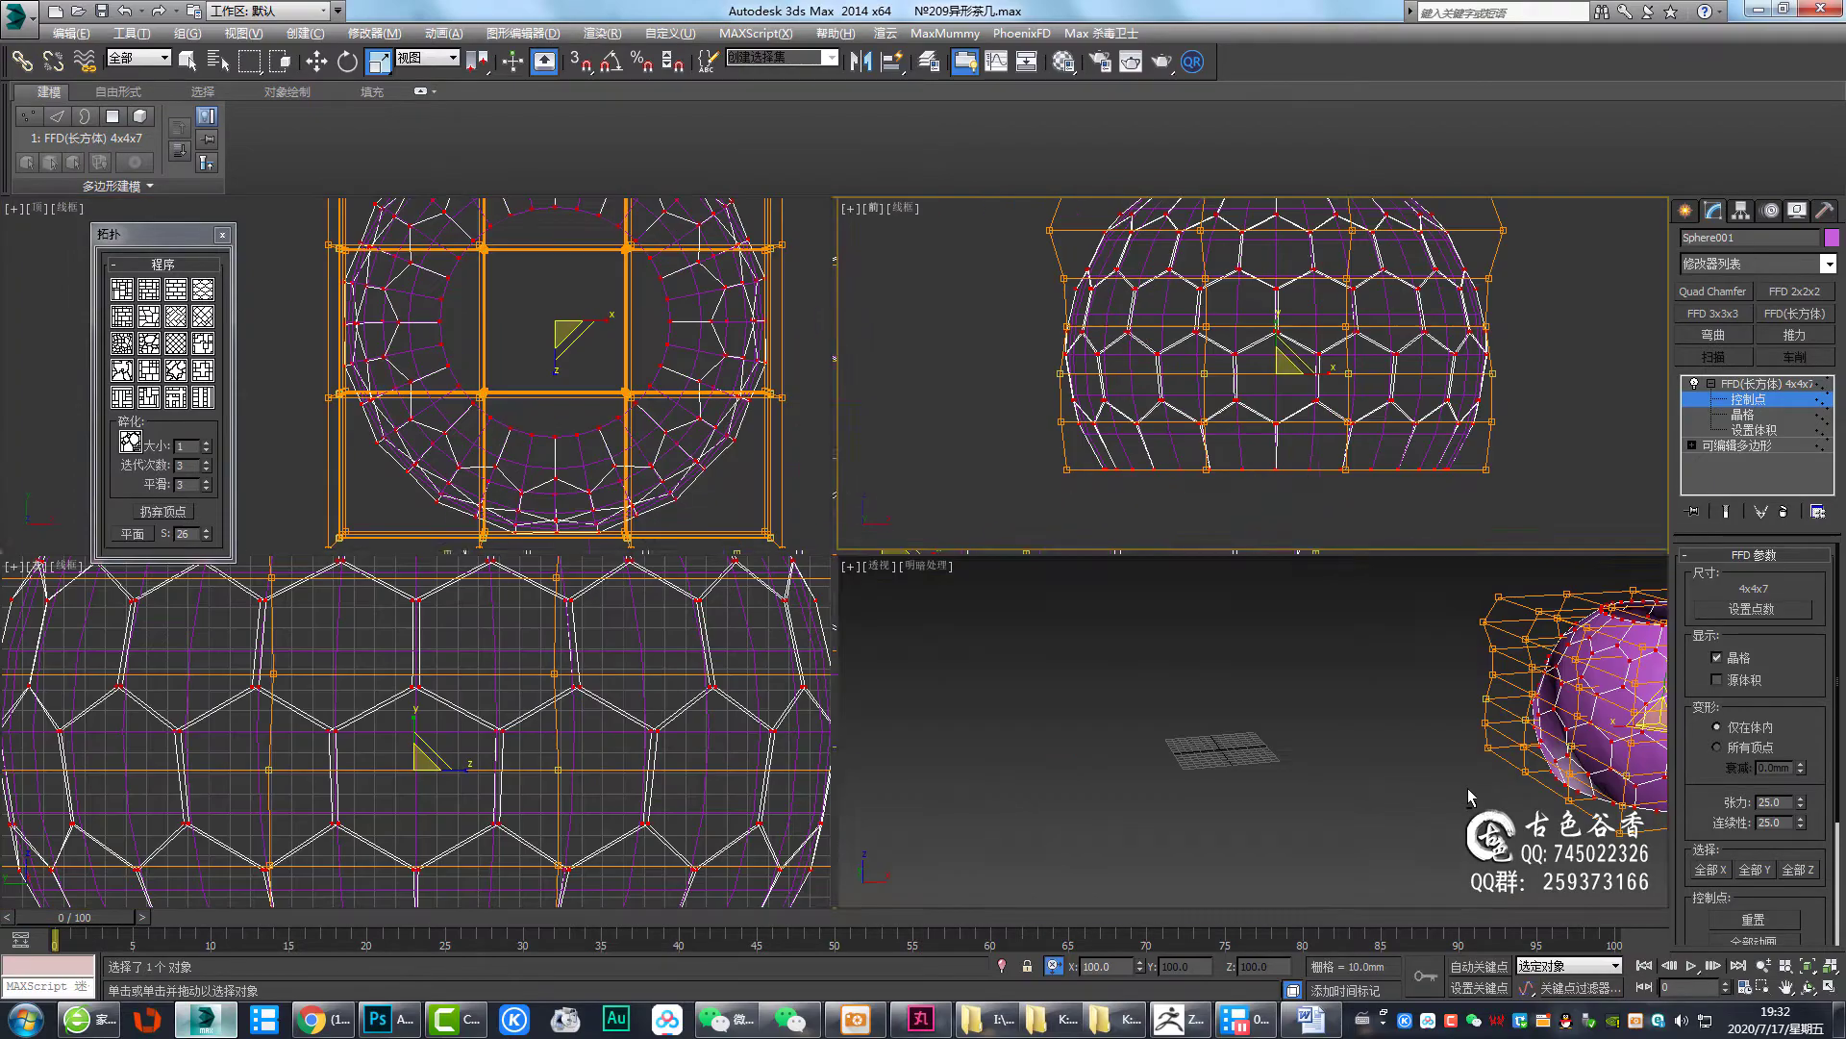
pyautogui.hotkey('alt', 'w')
pyautogui.press('z')
pyautogui.moveTo(969, 607)
pyautogui.keyDown('alt'); pyautogui.mouseDown(button='middle')
pyautogui.moveTo(927, 610)
pyautogui.moveTo(1008, 671)
pyautogui.mouseUp(button='middle'); pyautogui.keyUp('alt')
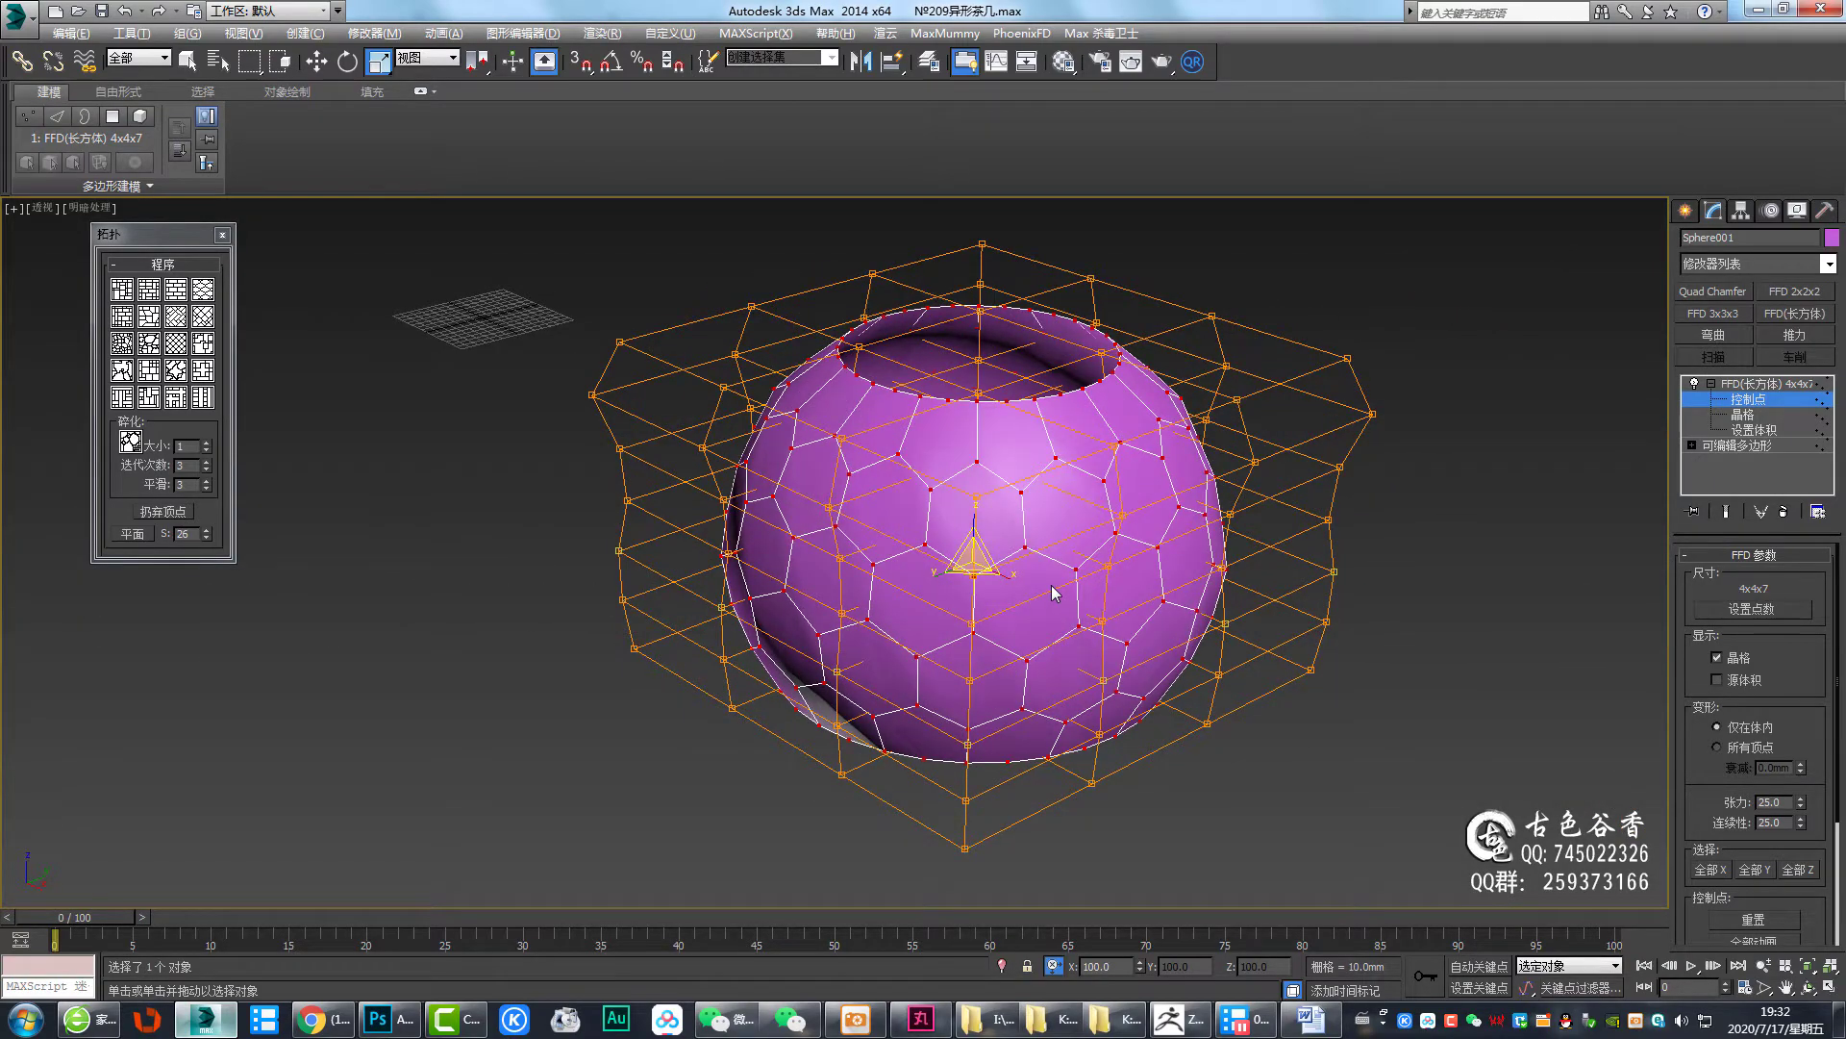
# Collapse the FFD deformation into the vase's editable poly mesh
pyautogui.hotkey('ctrl', 'z')
pyautogui.moveTo(1122, 577)
pyautogui.keyDown('alt'); pyautogui.mouseDown(button='middle')
pyautogui.moveTo(1138, 581)
pyautogui.moveTo(1113, 597)
pyautogui.moveTo(1080, 583)
pyautogui.moveTo(1073, 517)
pyautogui.mouseUp(button='middle'); pyautogui.keyUp('alt')
pyautogui.hotkey('alt', 'w')
pyautogui.hotkey('alt', 'w')
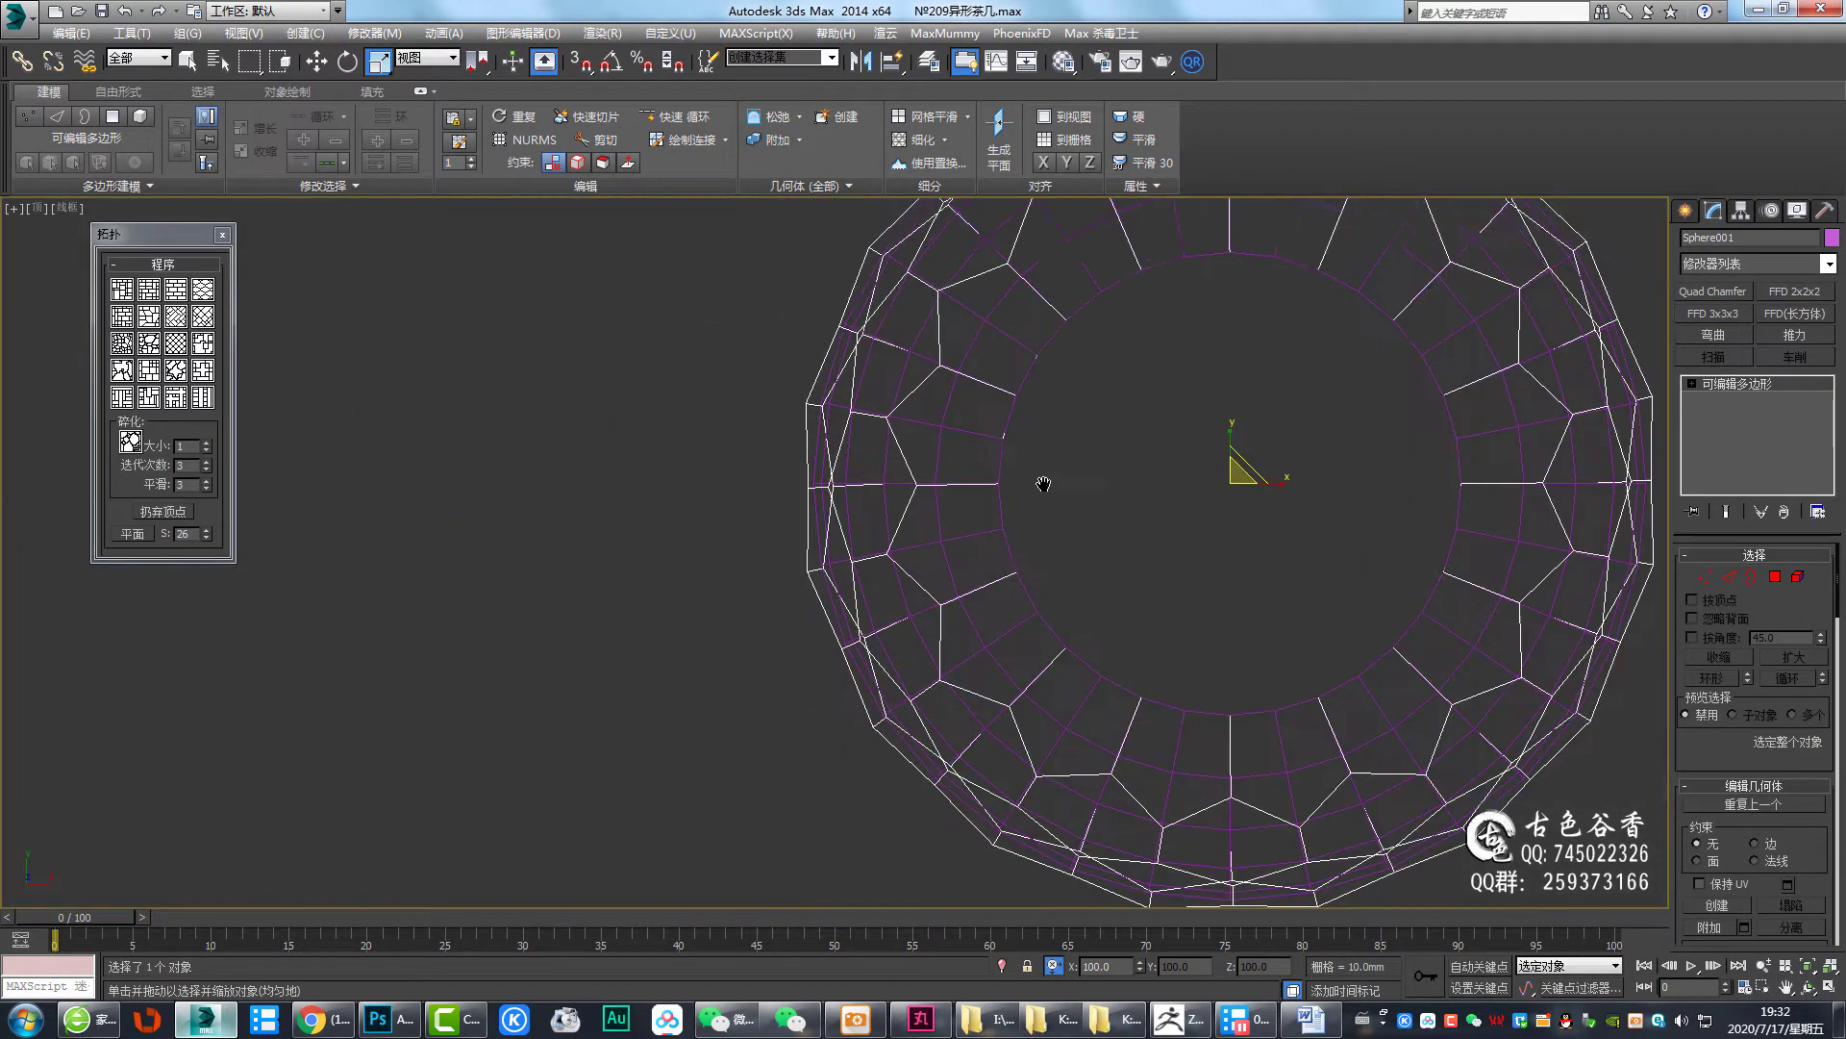
pyautogui.scroll(-6, 1043, 483)
pyautogui.press('q')
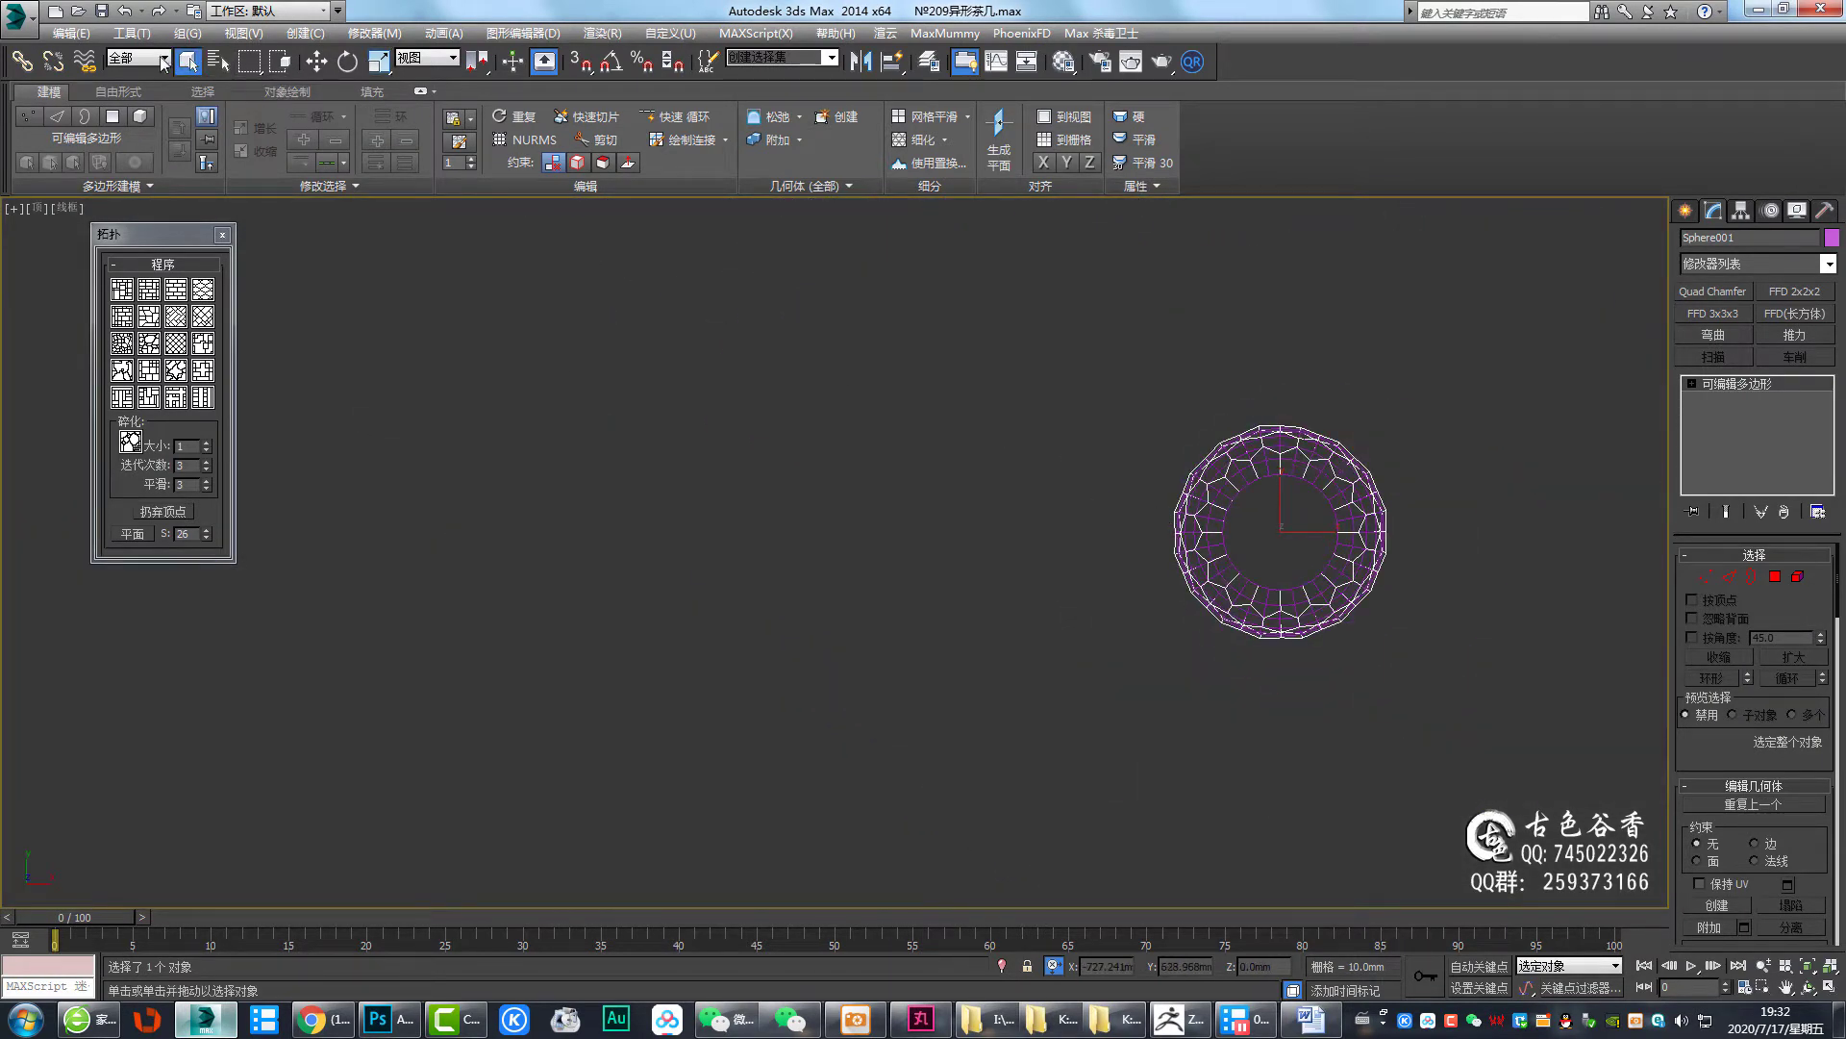
# Zero the vase's X position in Transform Type-In, then select all 80 polygons
pyautogui.rightClick(316, 61)
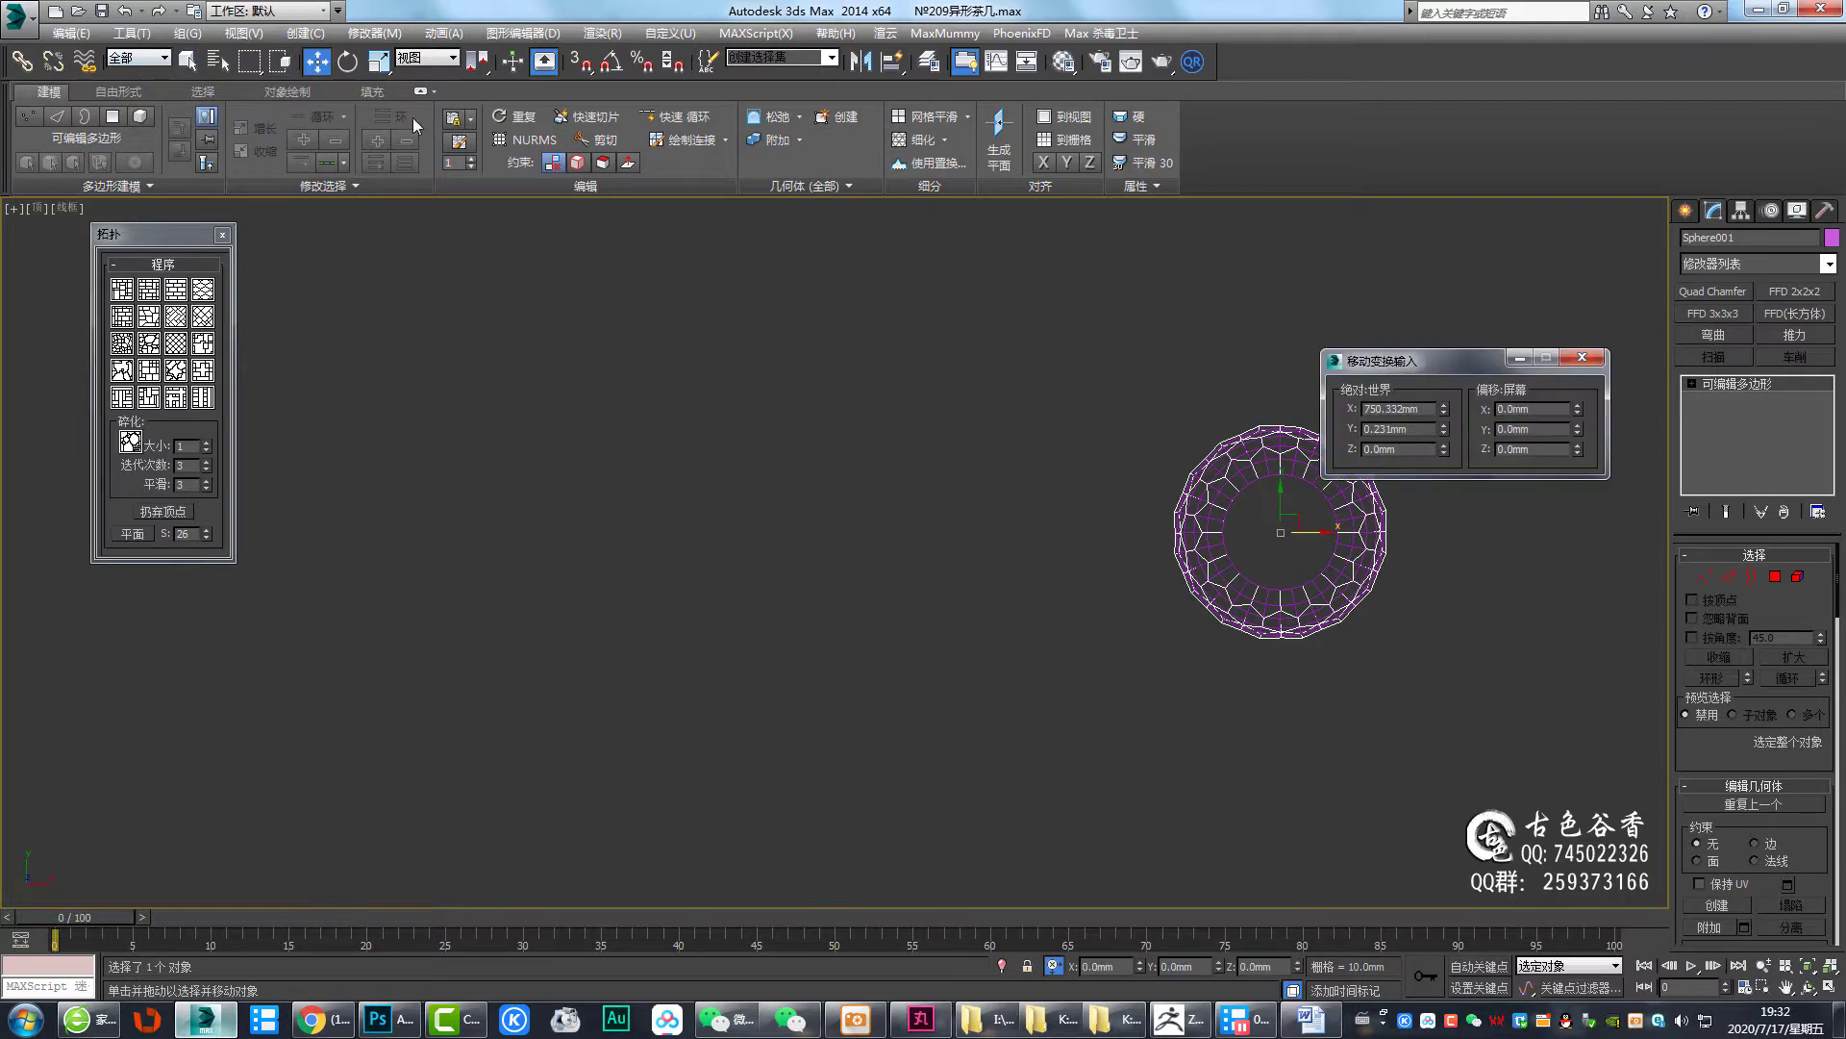
pyautogui.rightClick(1444, 411)
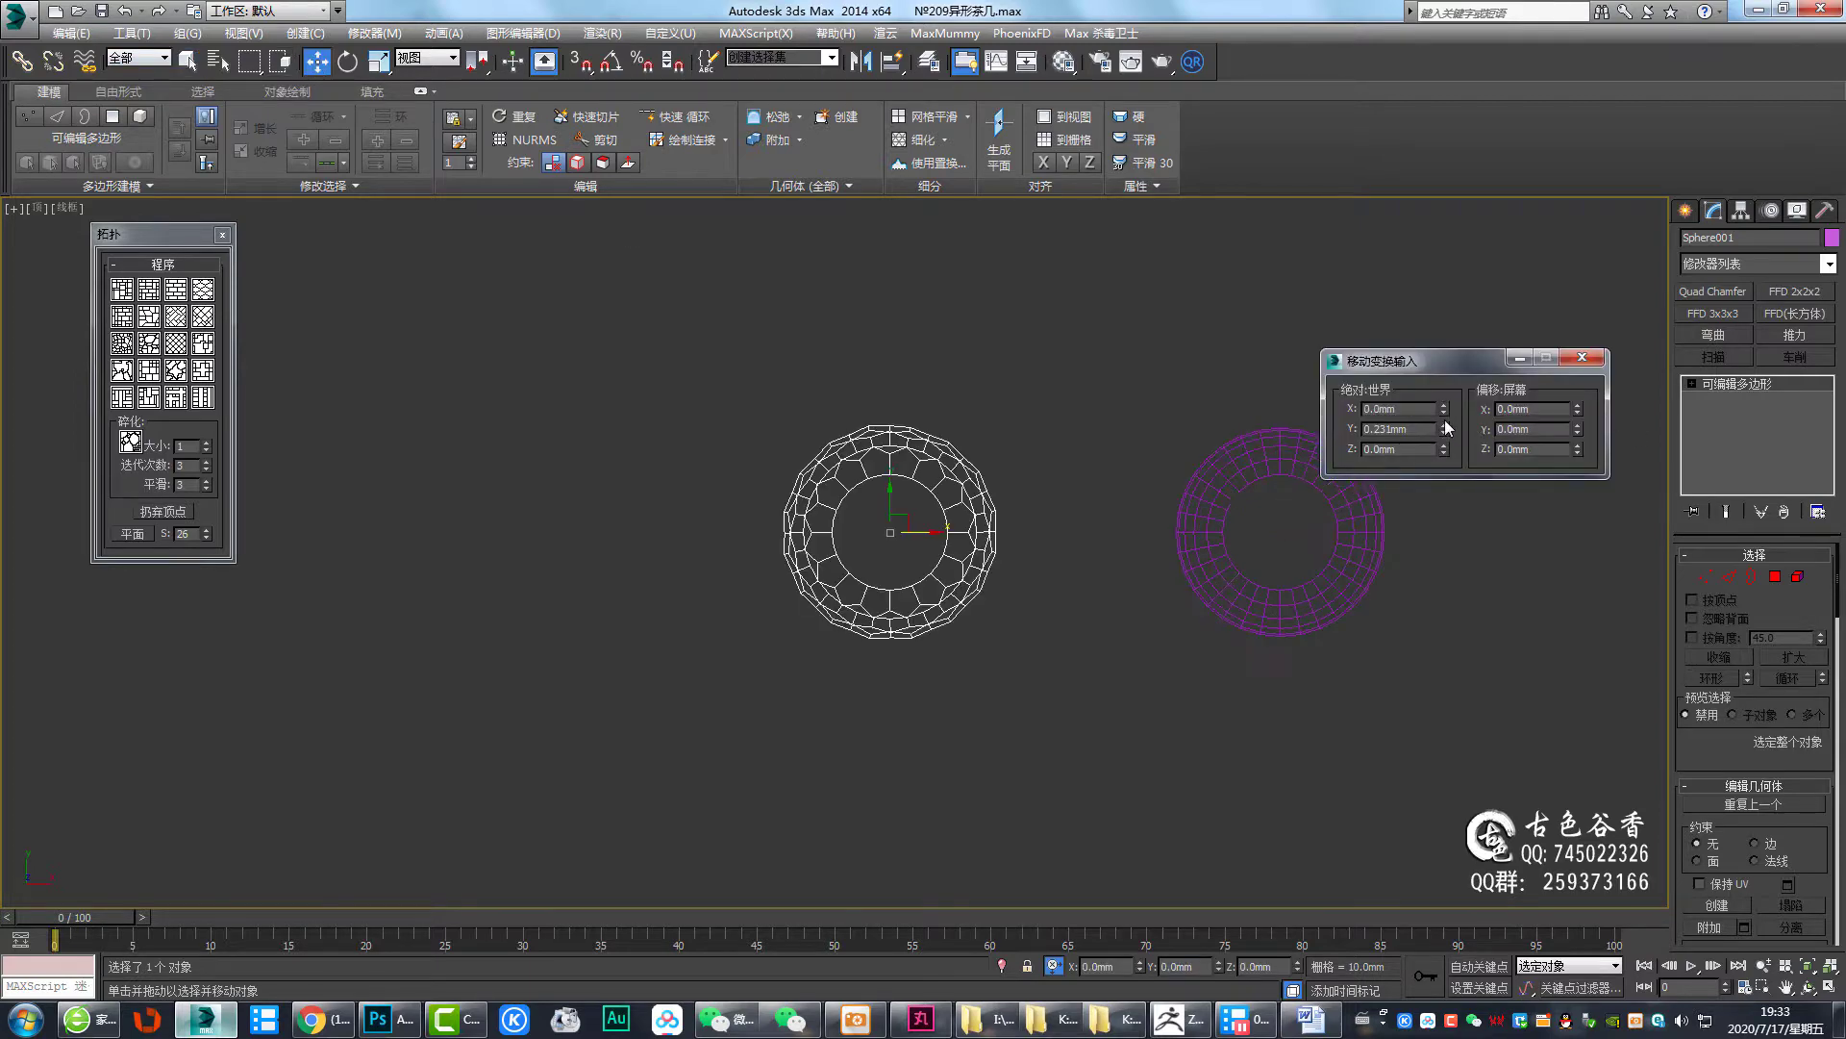
pyautogui.click(1582, 356)
pyautogui.hotkey('alt', 'w')
pyautogui.hotkey('alt', 'w')
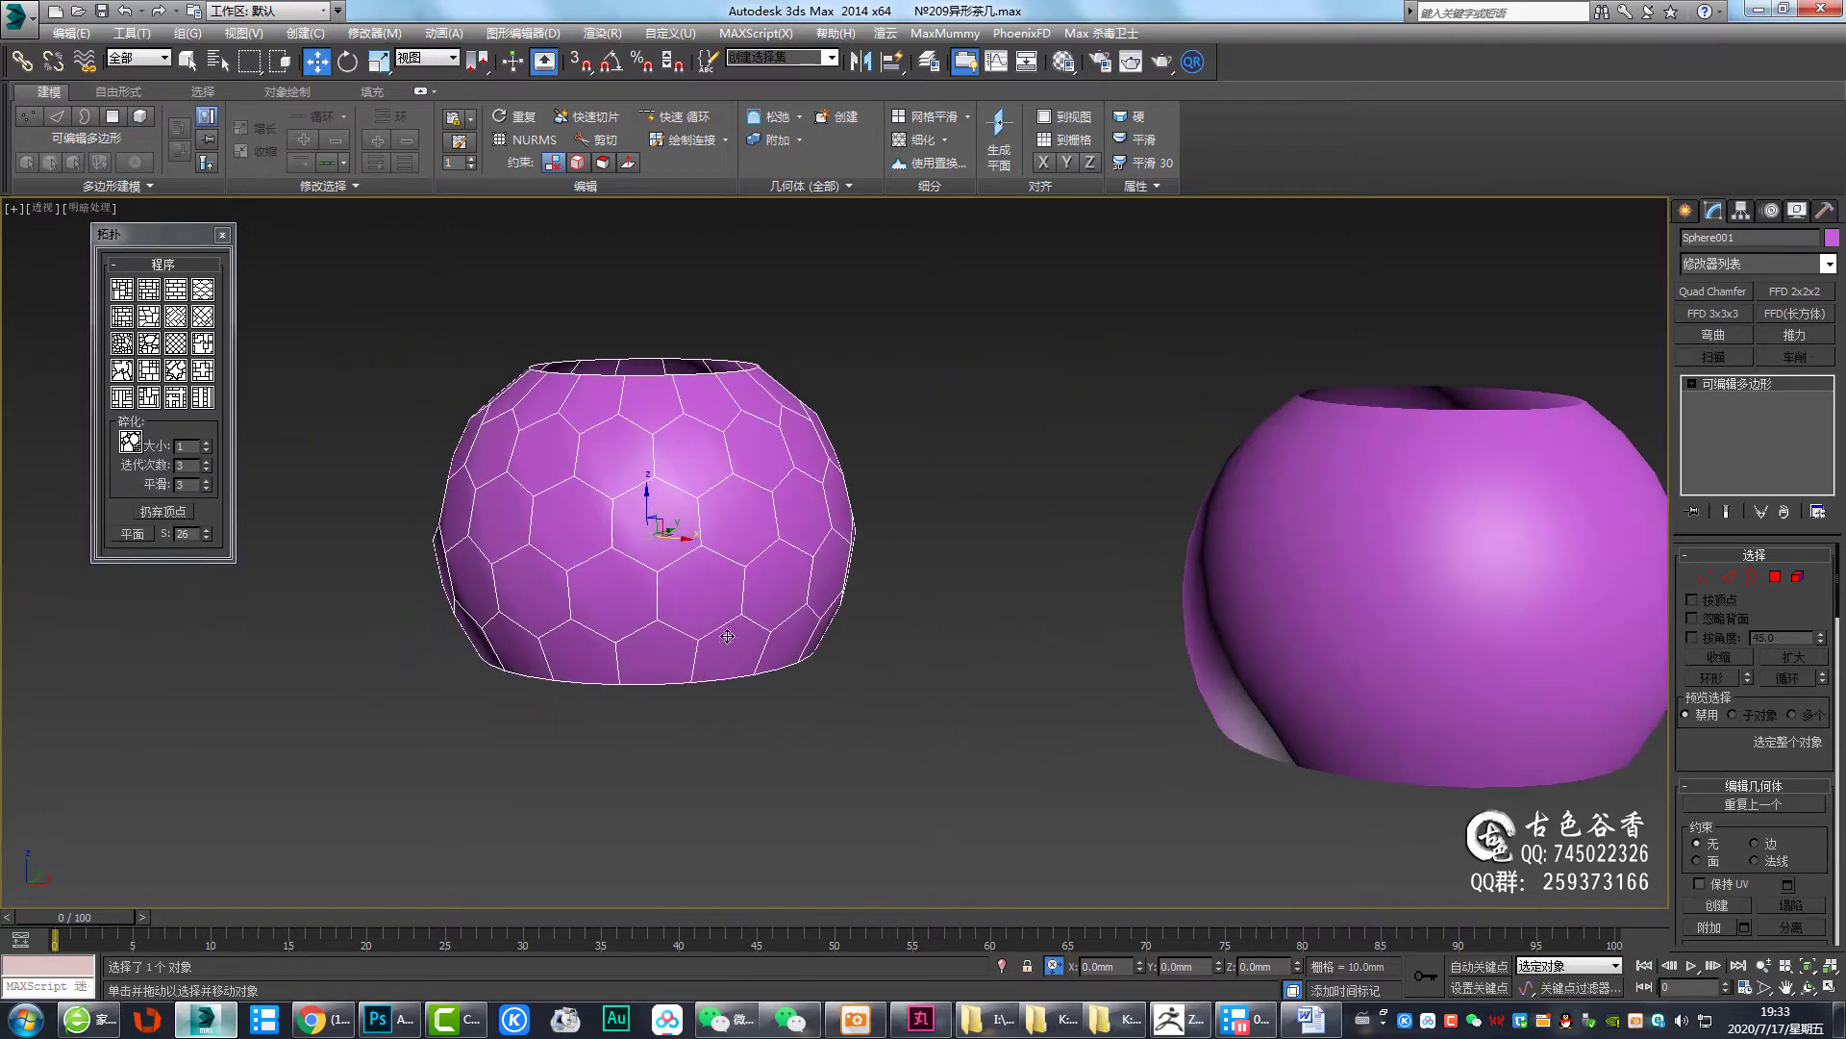
pyautogui.moveTo(524, 569); pyautogui.dragTo(850, 586, button='middle')
pyautogui.press('q')
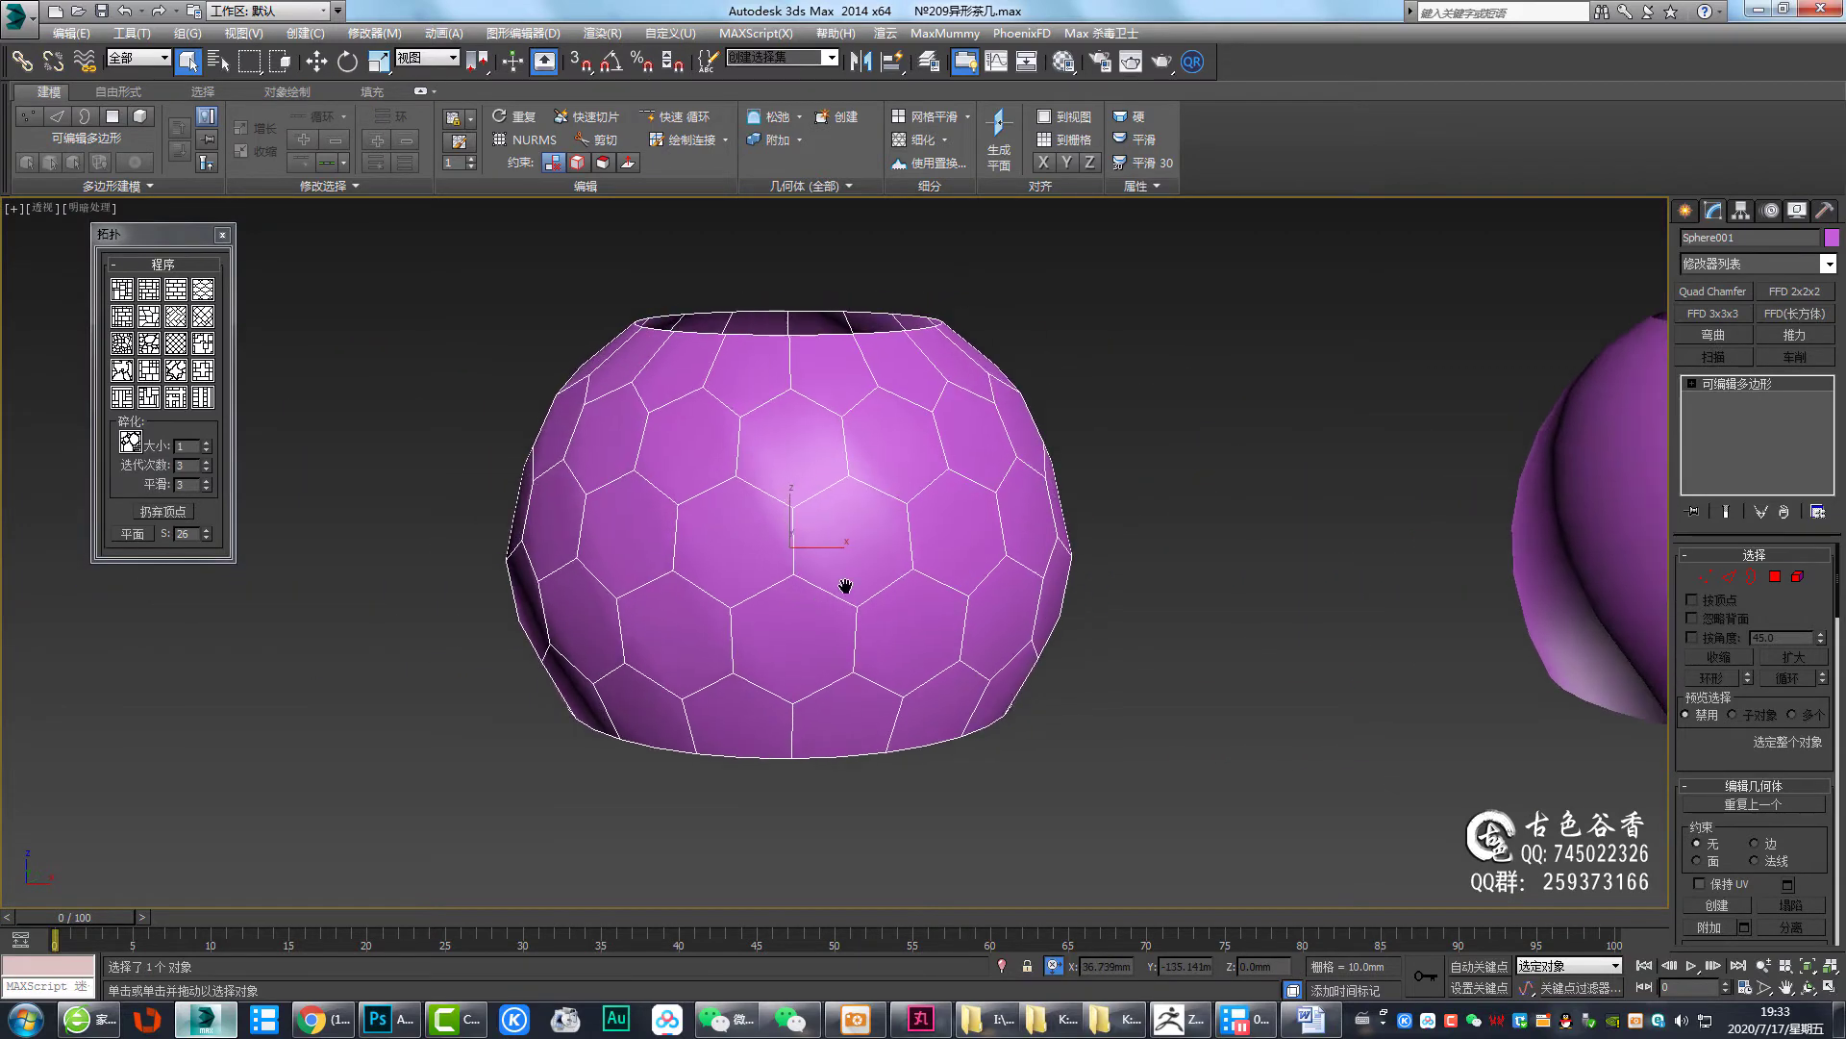
pyautogui.press('4')
pyautogui.hotkey('ctrl', 'a')
# Start a By Polygon inset on the hexagon faces with an amount of 4.826mm
pyautogui.keyDown('alt'); pyautogui.moveTo(845, 586); pyautogui.dragTo(855, 525, button='middle'); pyautogui.keyUp('alt')
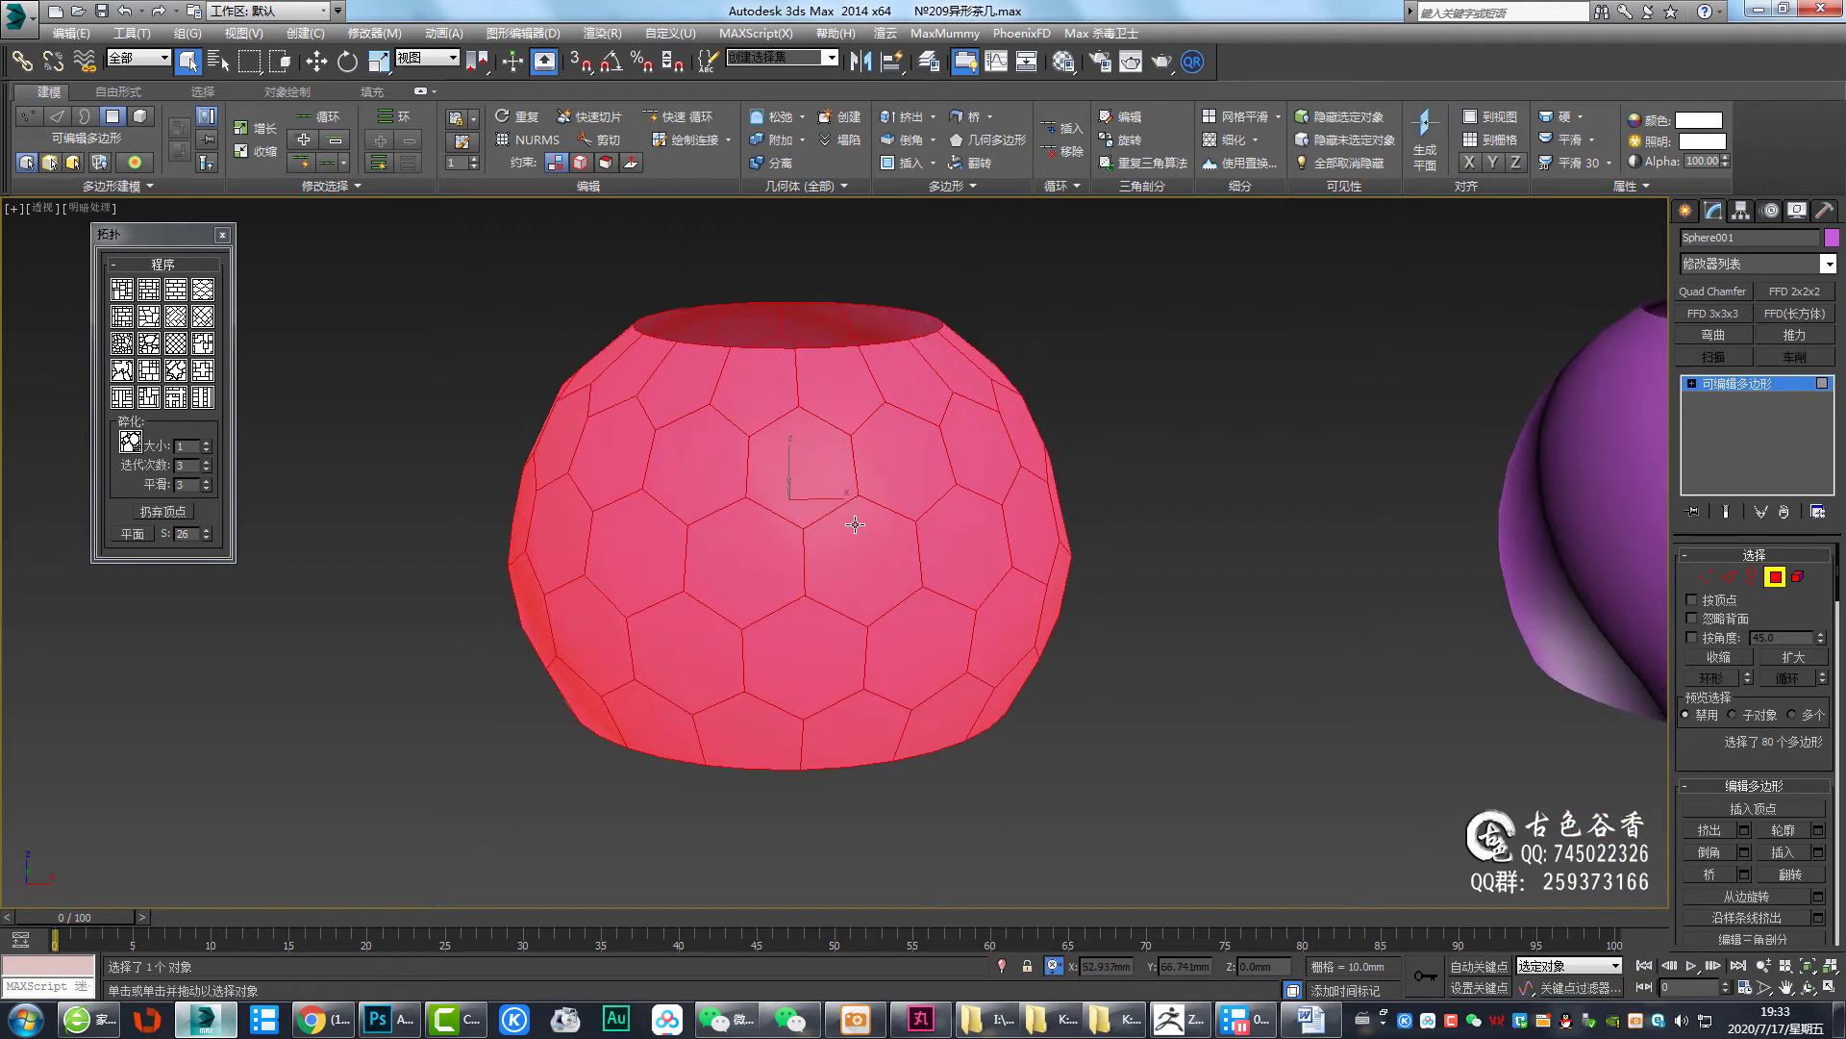
pyautogui.scroll(2, 829, 478)
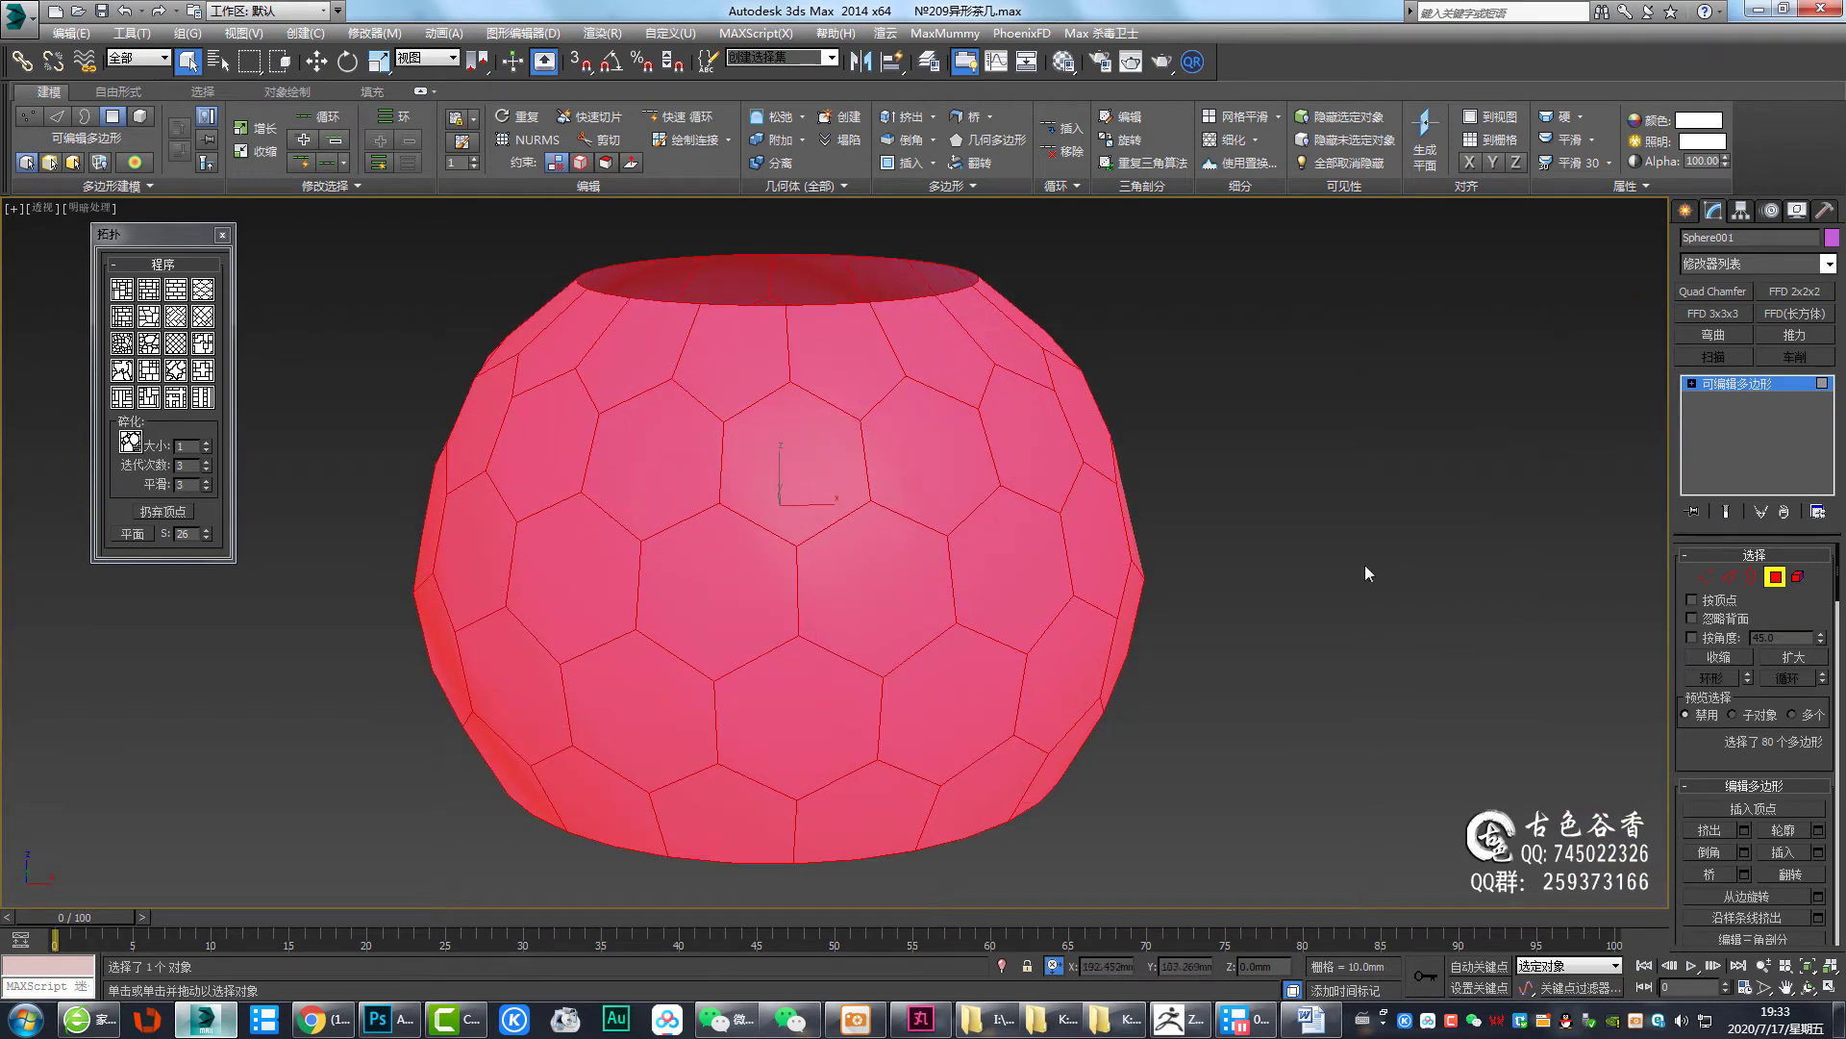
pyautogui.press('i')
pyautogui.click(861, 562)
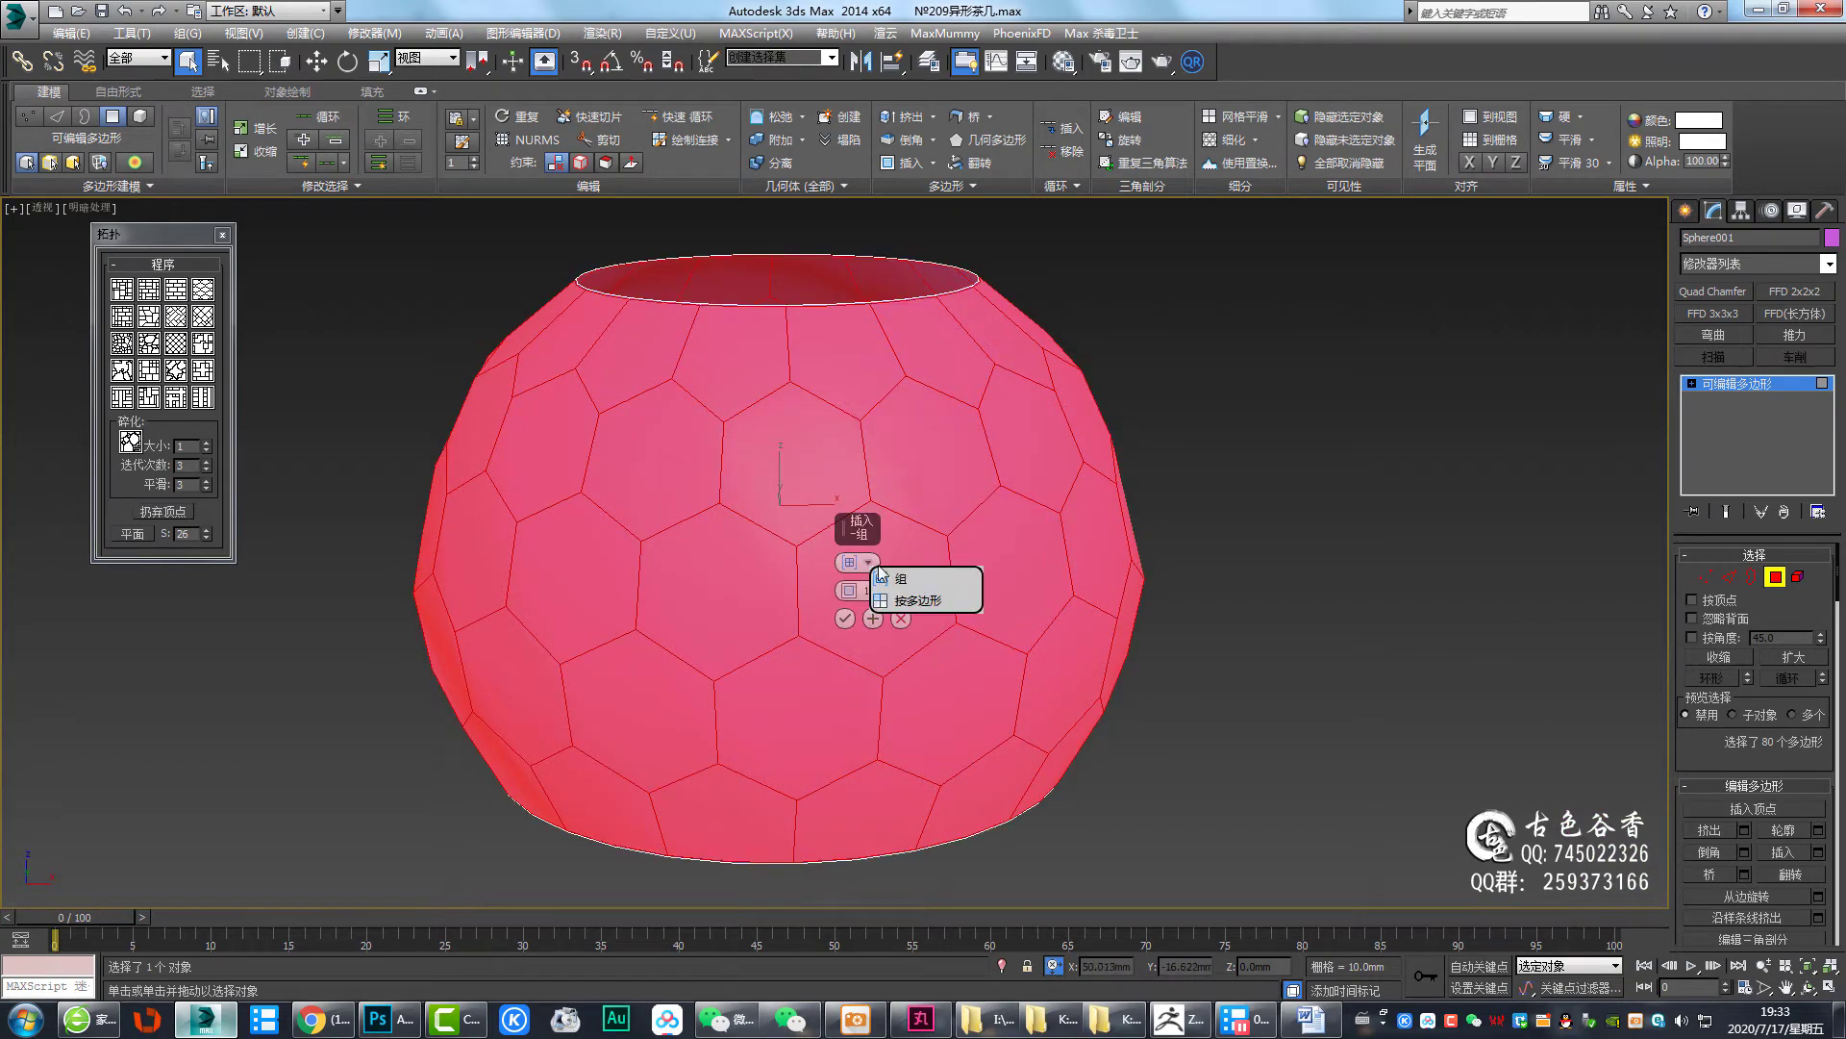
pyautogui.click(932, 602)
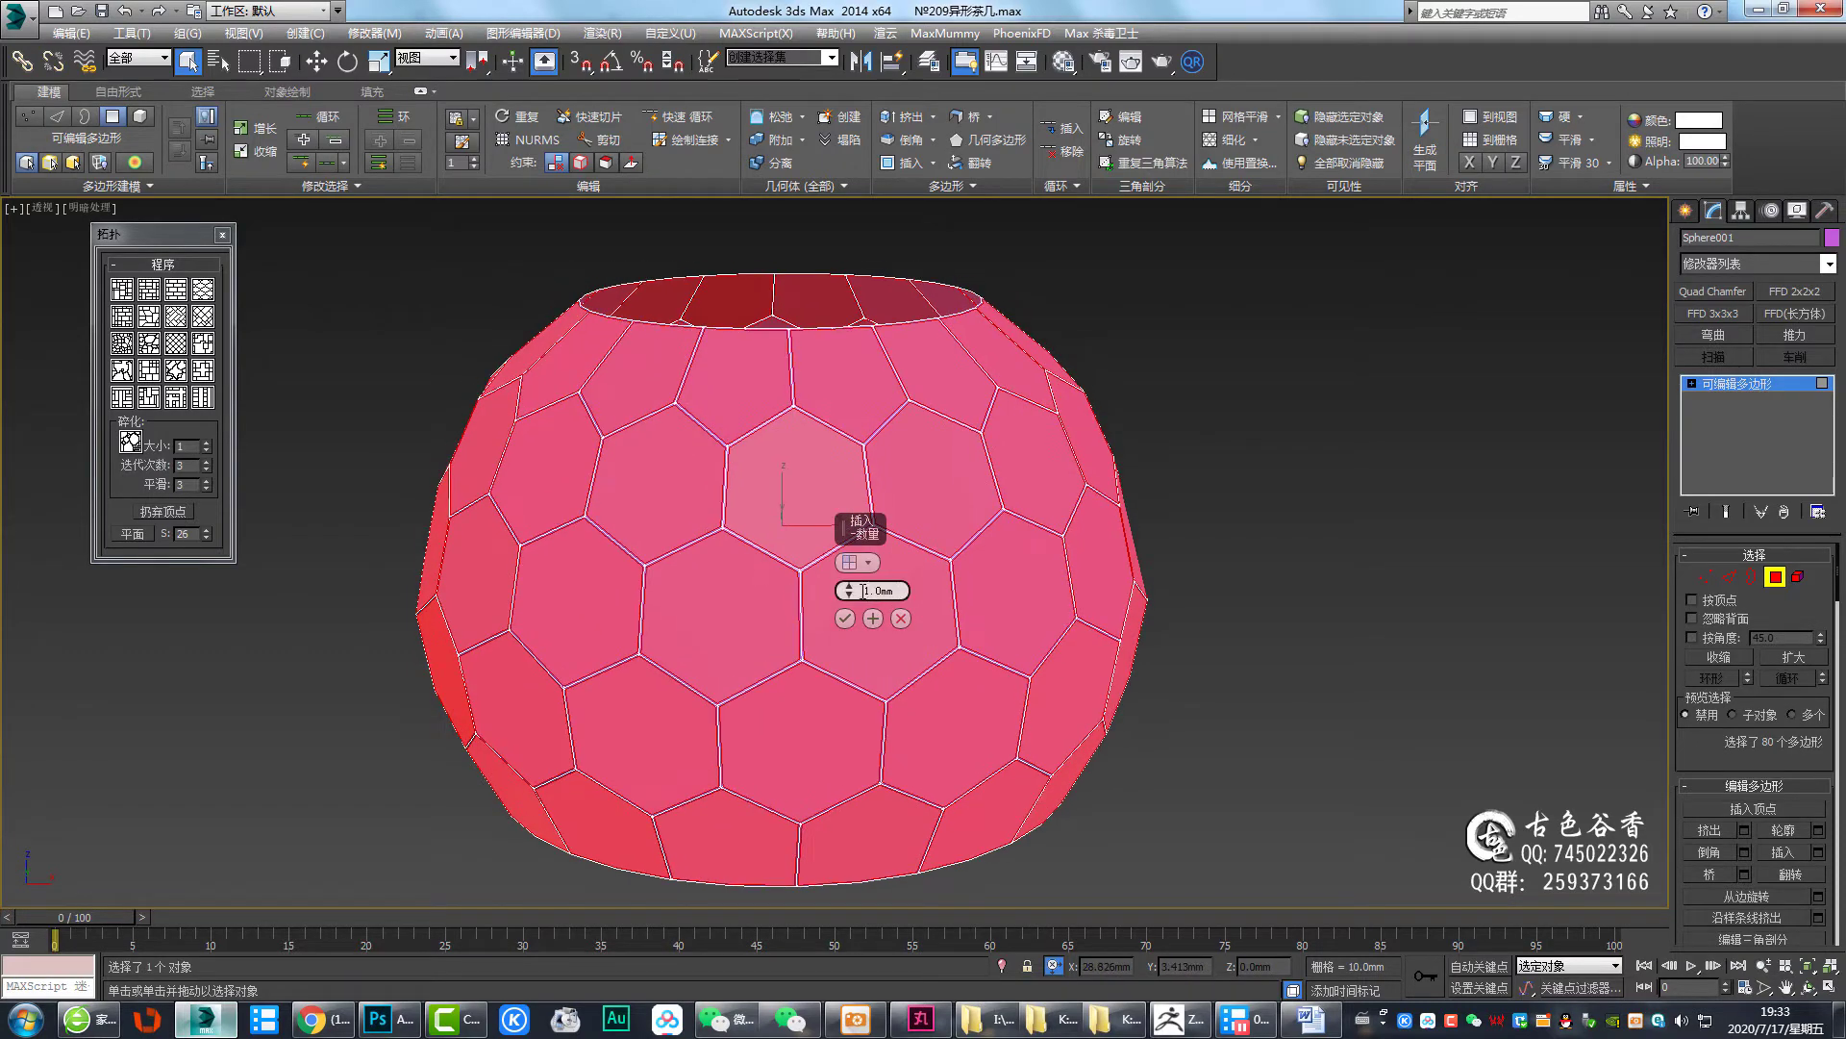
pyautogui.moveTo(851, 595); pyautogui.dragTo(847, 545)
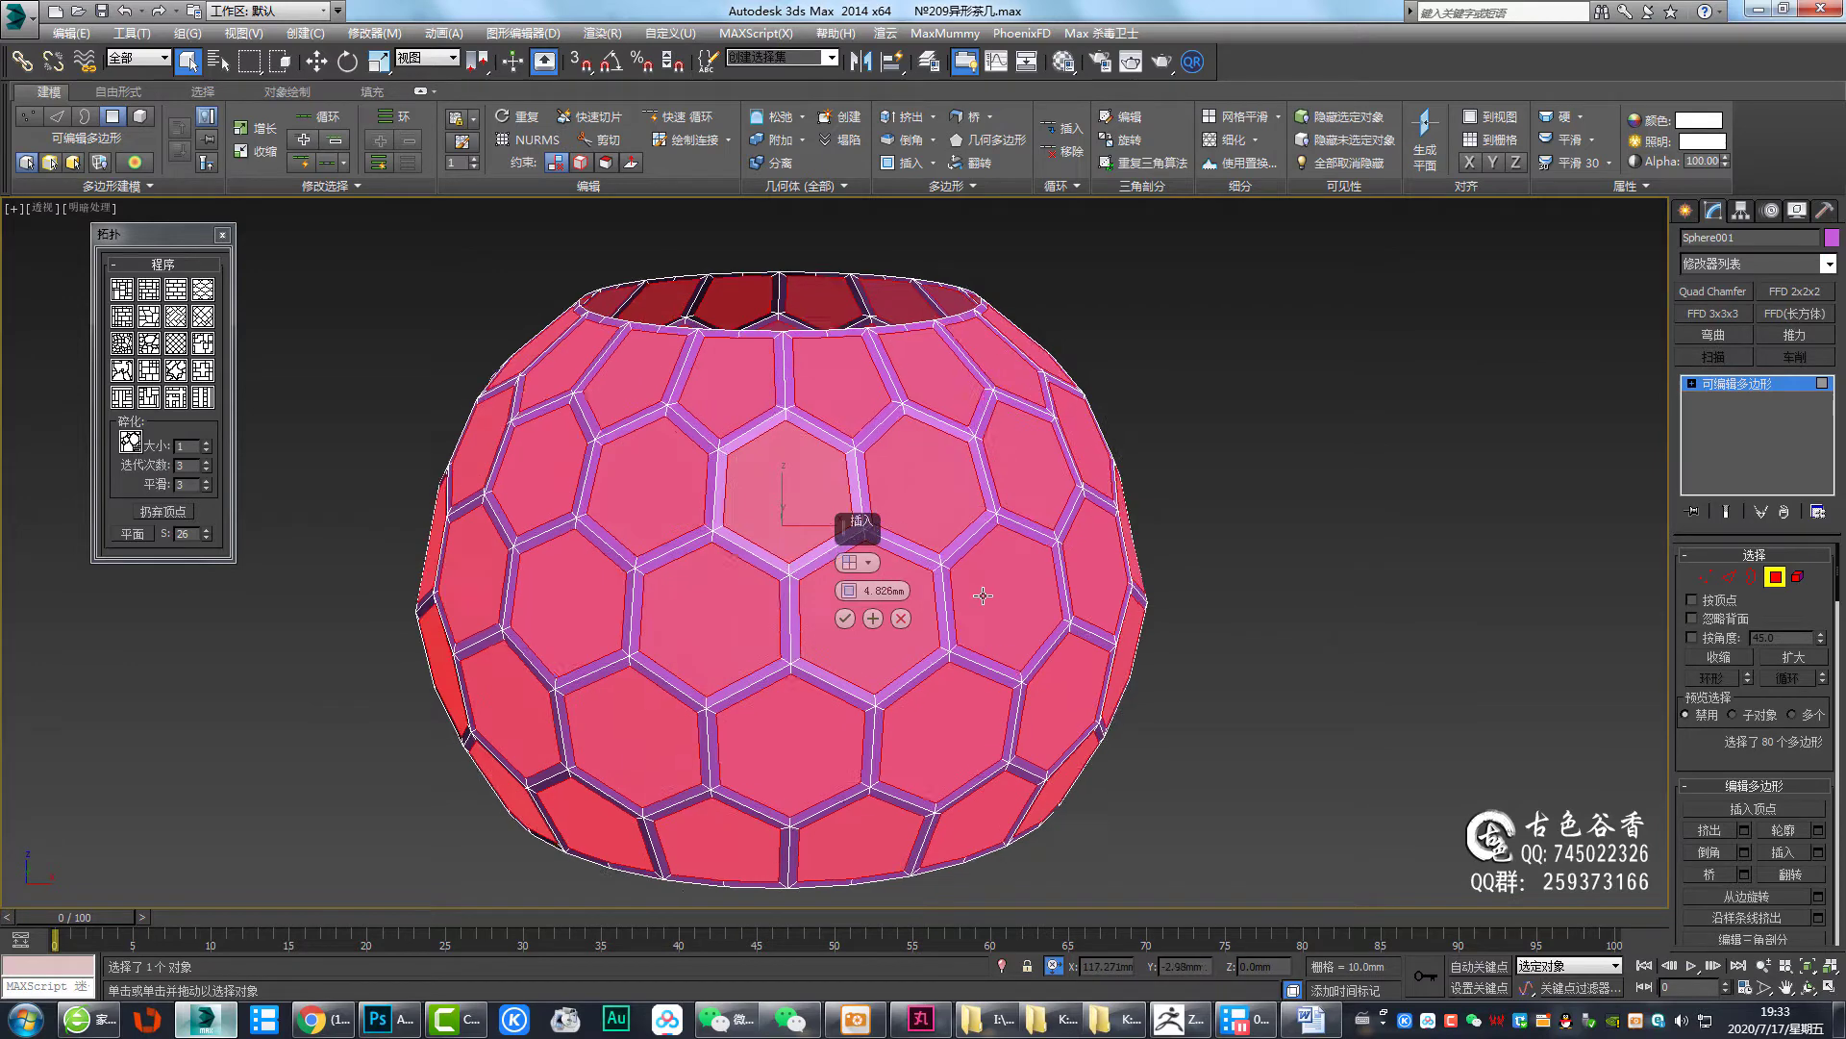
# Apply the first inset and add a second, wider inset of 16.114mm
pyautogui.keyDown('alt'); pyautogui.moveTo(992, 585); pyautogui.dragTo(992, 590, button='middle'); pyautogui.keyUp('alt')
pyautogui.scroll(2, 993, 590)
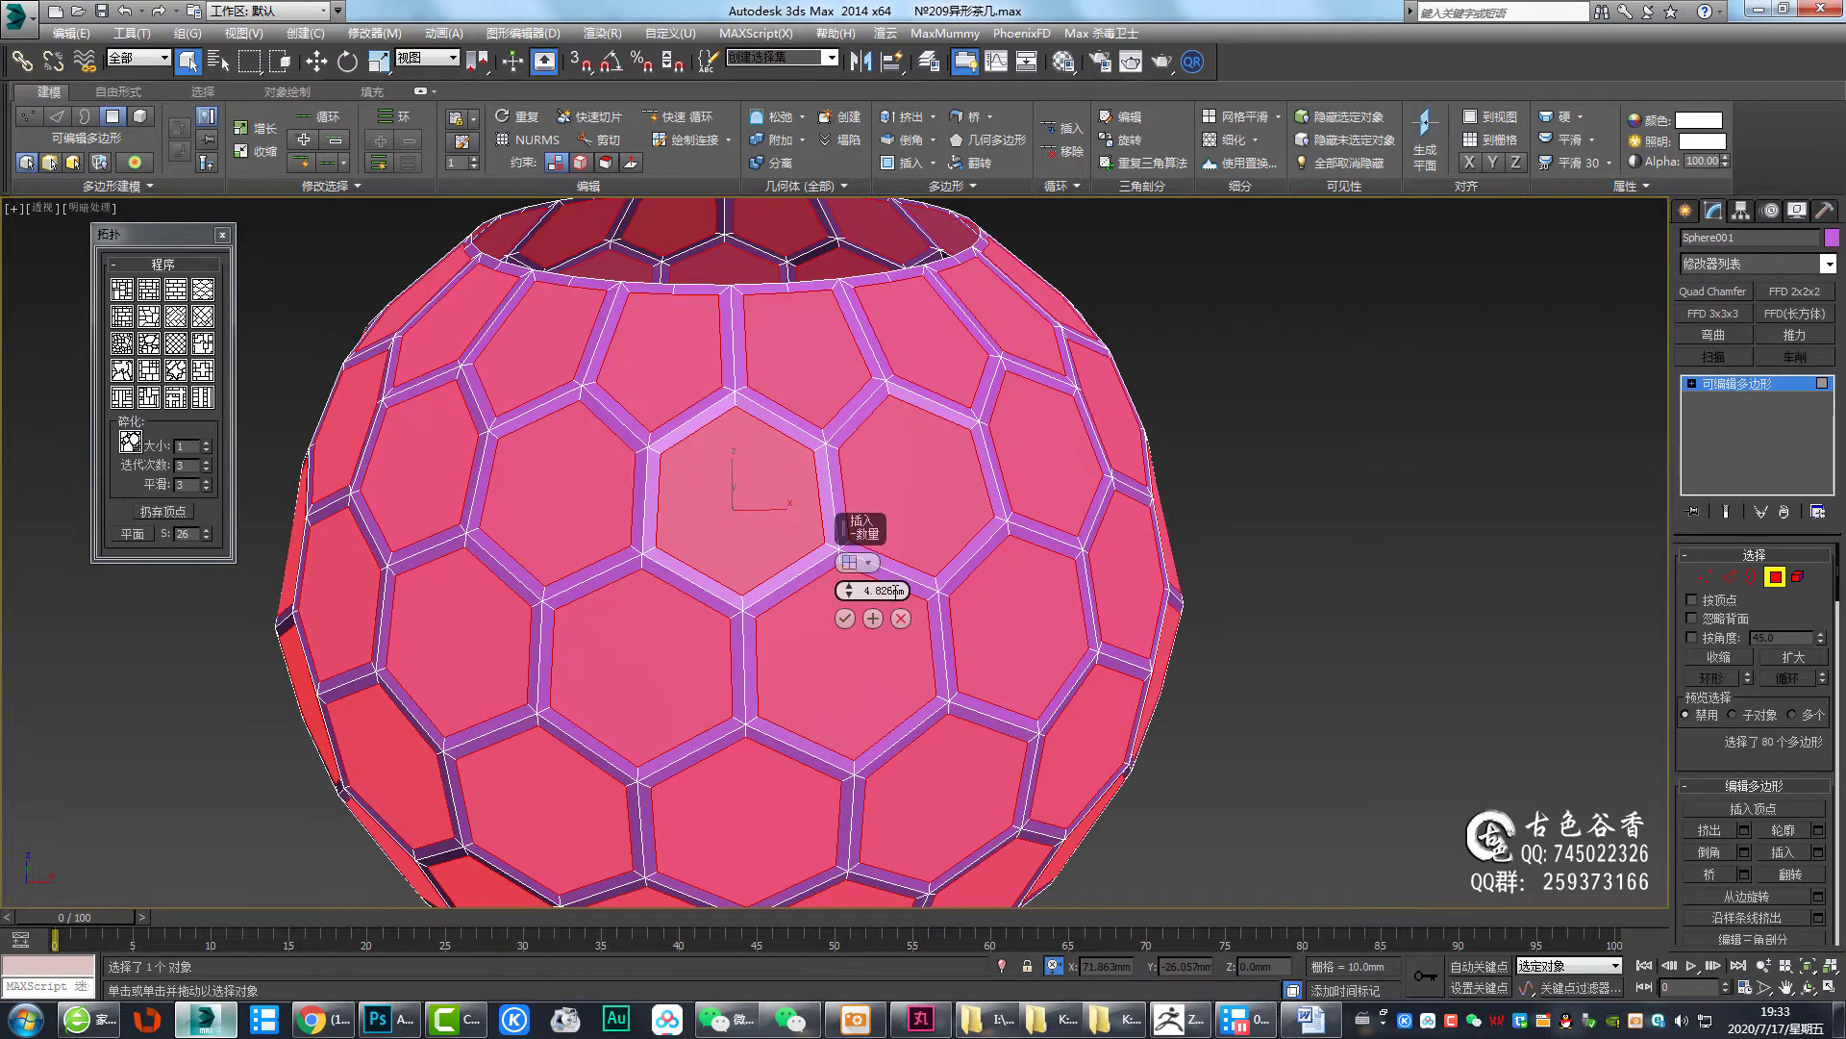
pyautogui.click(872, 618)
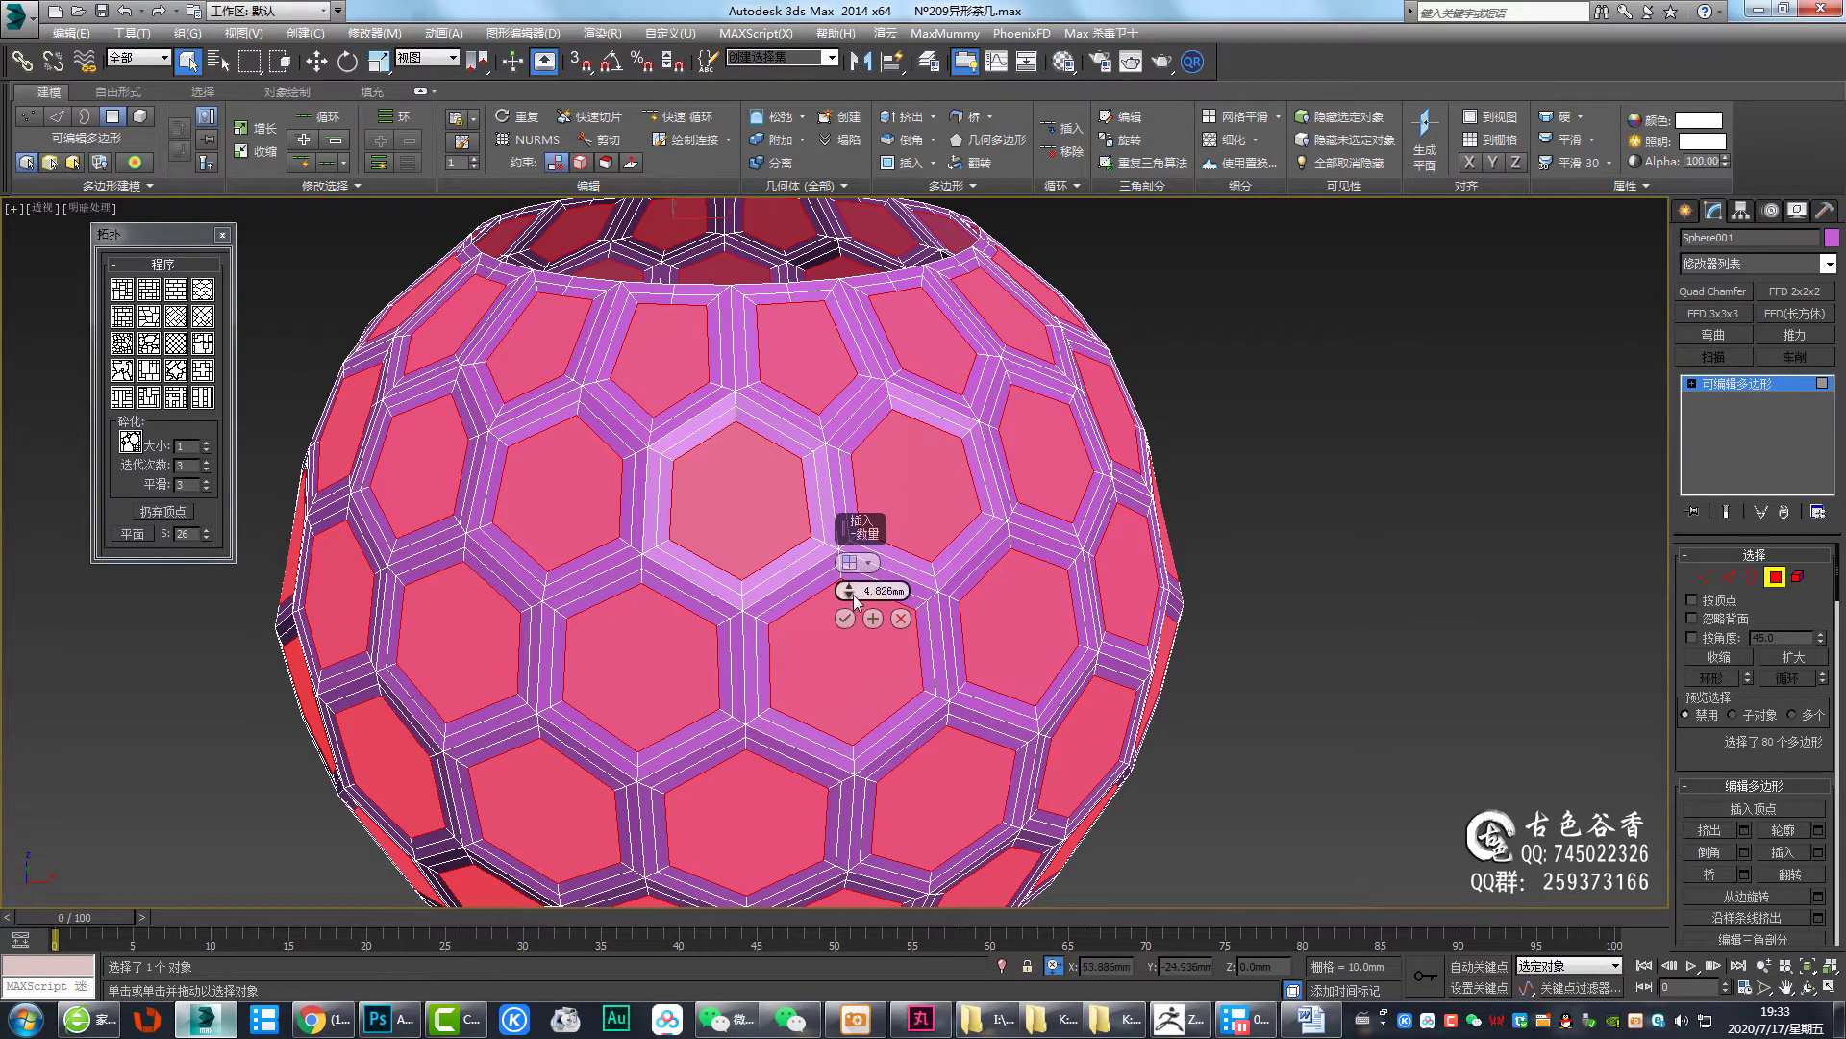
pyautogui.moveTo(848, 590); pyautogui.dragTo(838, 478)
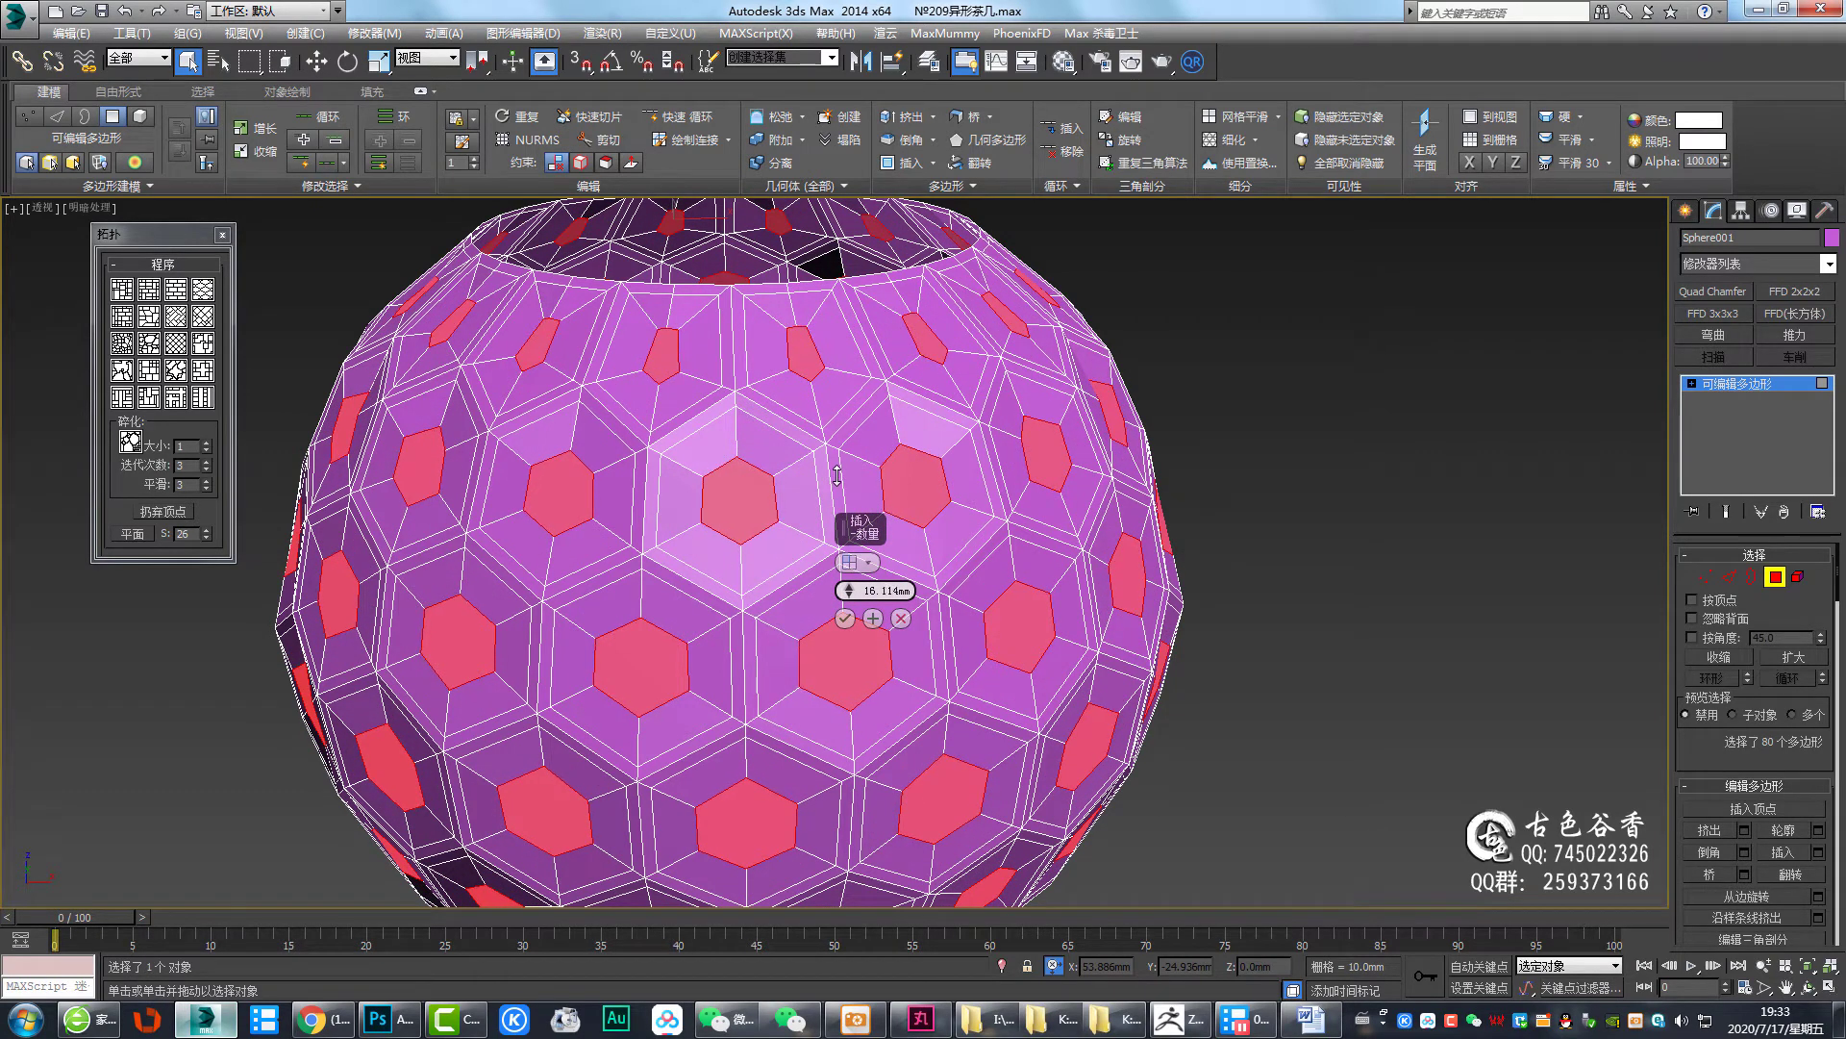
pyautogui.click(845, 618)
pyautogui.keyDown('alt'); pyautogui.moveTo(844, 619); pyautogui.dragTo(901, 570, button='middle'); pyautogui.keyUp('alt')
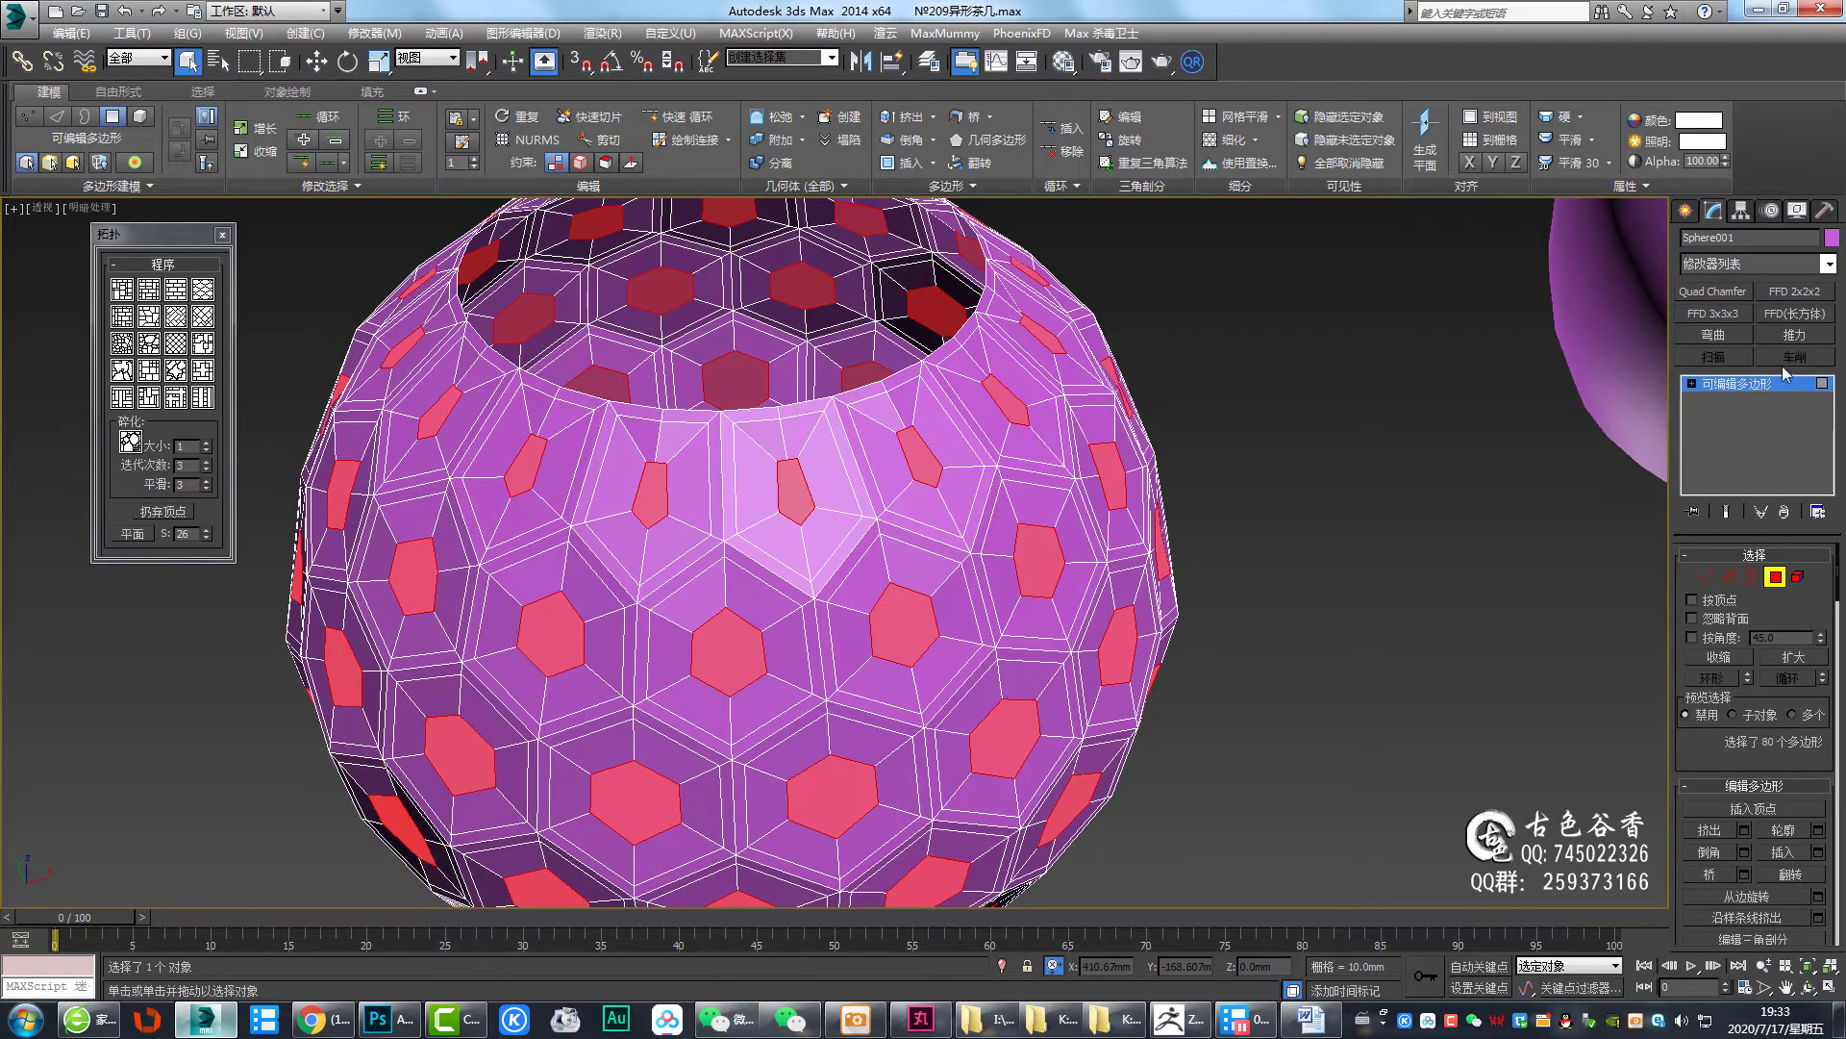
# Add a Push modifier of about -7.096mm to sink the hexagons, then collapse it
pyautogui.click(1795, 335)
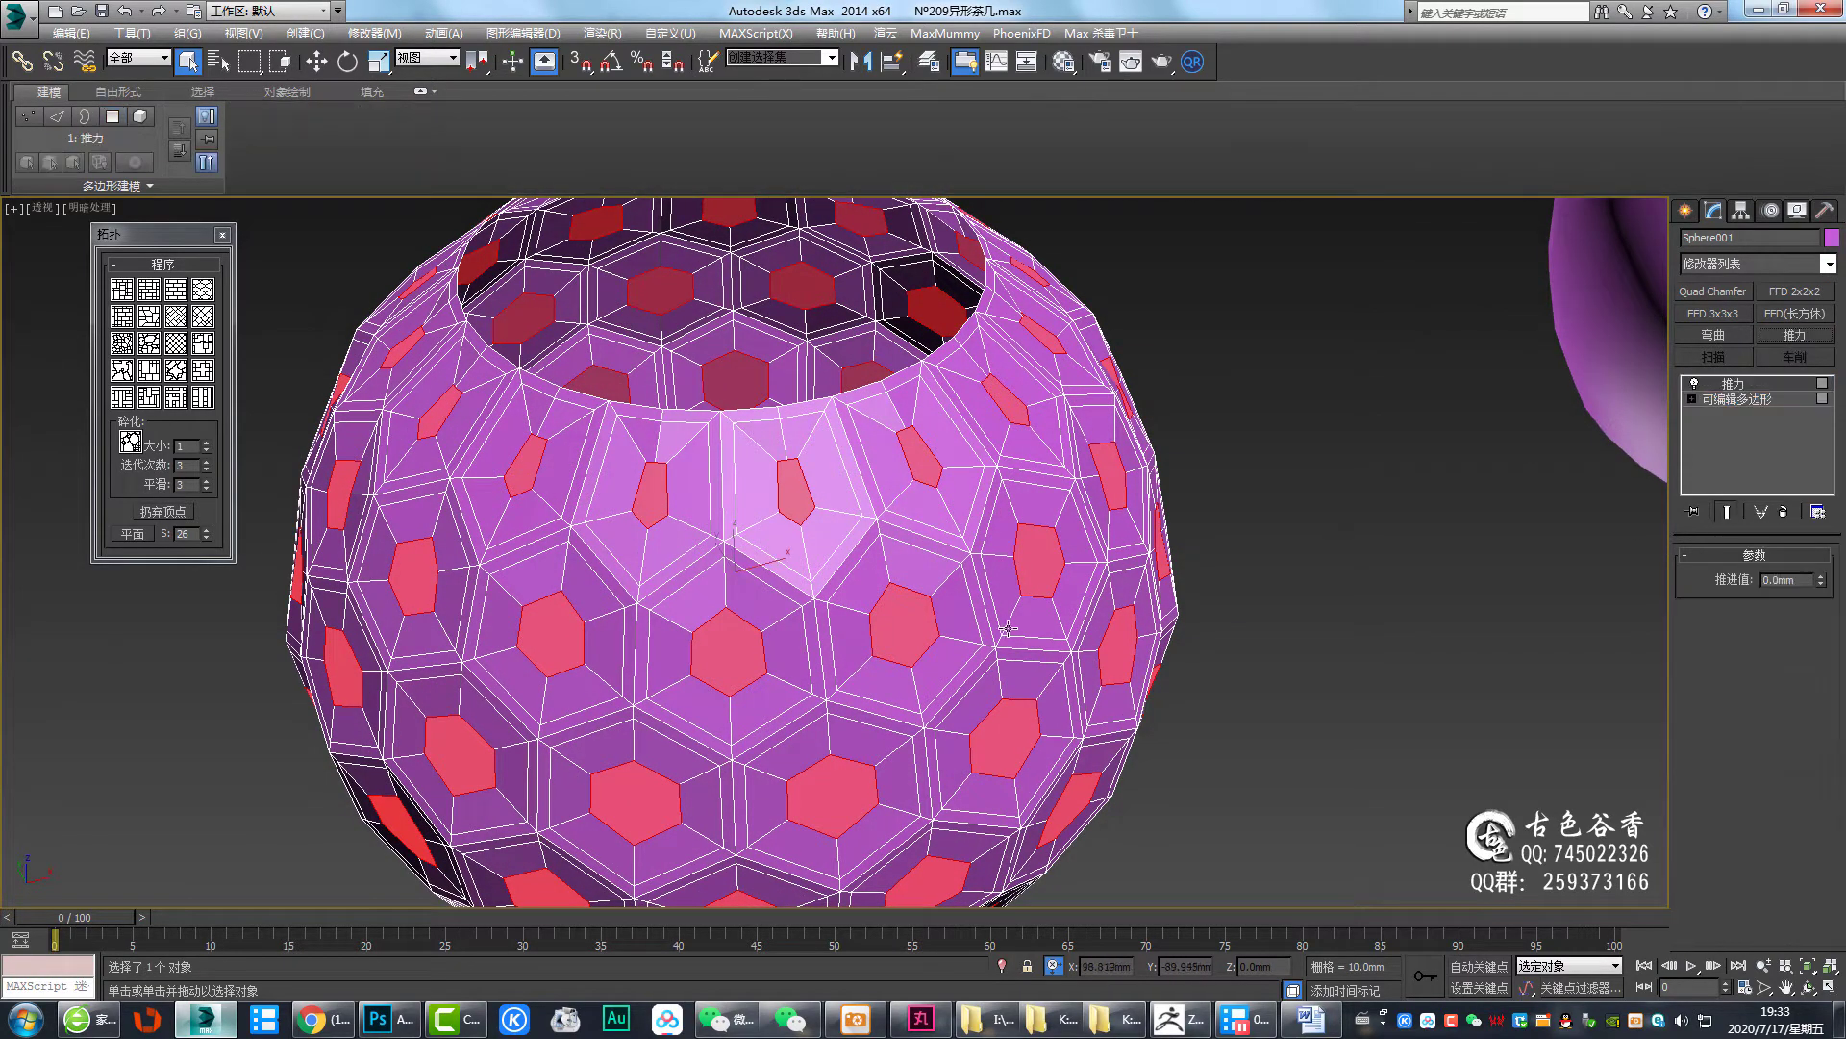
pyautogui.keyDown('alt'); pyautogui.moveTo(1000, 615); pyautogui.dragTo(998, 583, button='middle'); pyautogui.keyUp('alt')
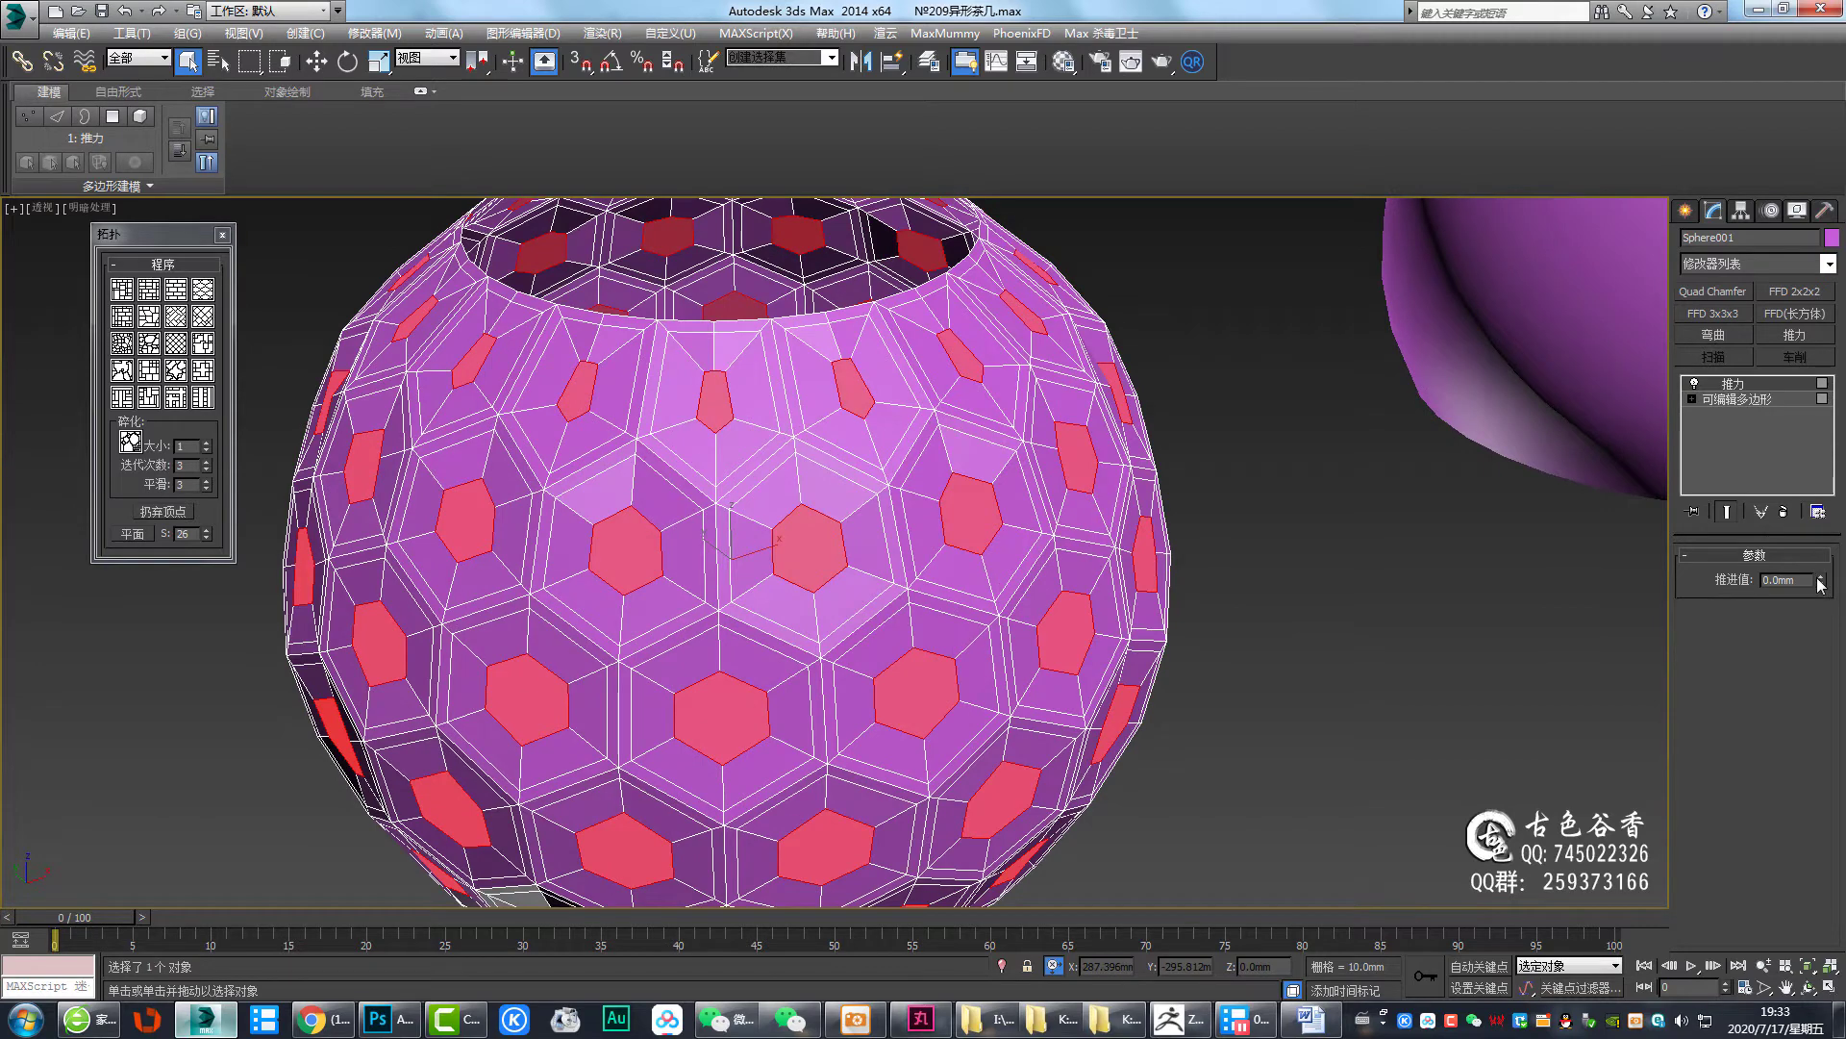
pyautogui.moveTo(1821, 581); pyautogui.dragTo(1824, 1024)
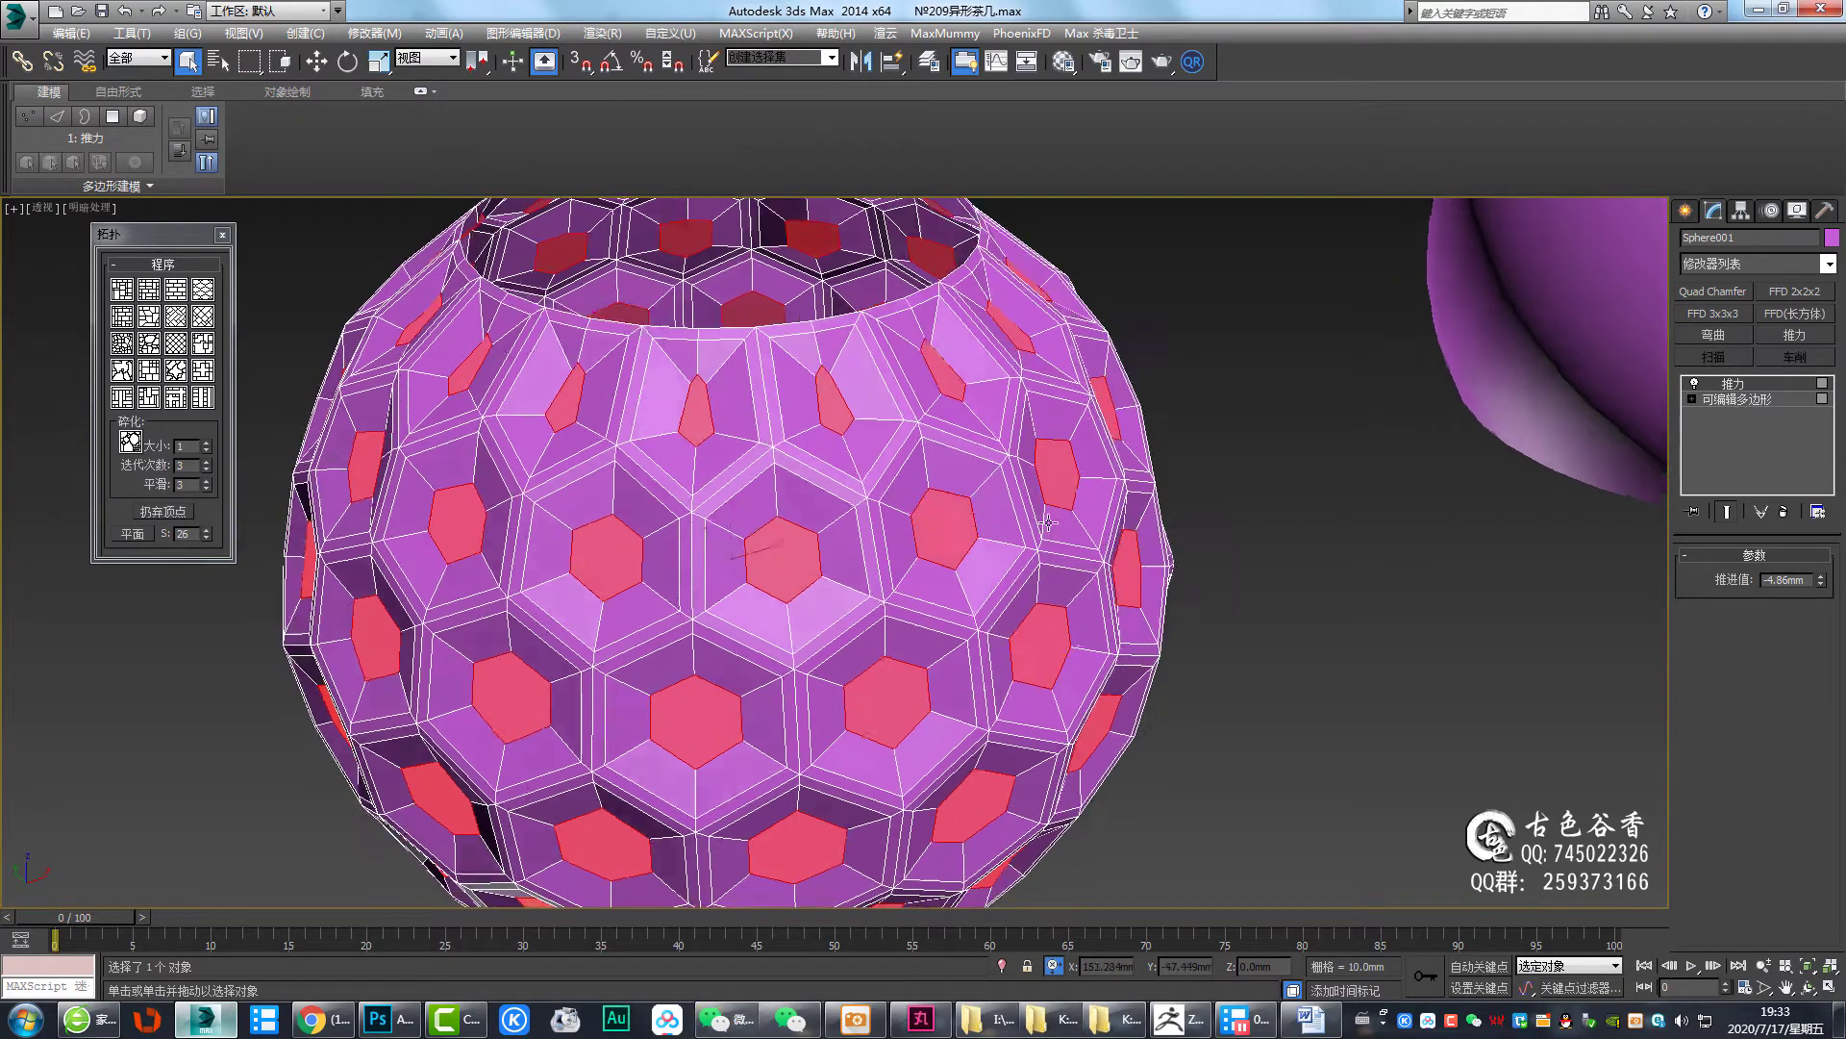
pyautogui.moveTo(946, 247)
pyautogui.keyDown('alt'); pyautogui.mouseDown(button='middle')
pyautogui.moveTo(980, 496)
pyautogui.moveTo(1413, 589)
pyautogui.mouseUp(button='middle'); pyautogui.keyUp('alt')
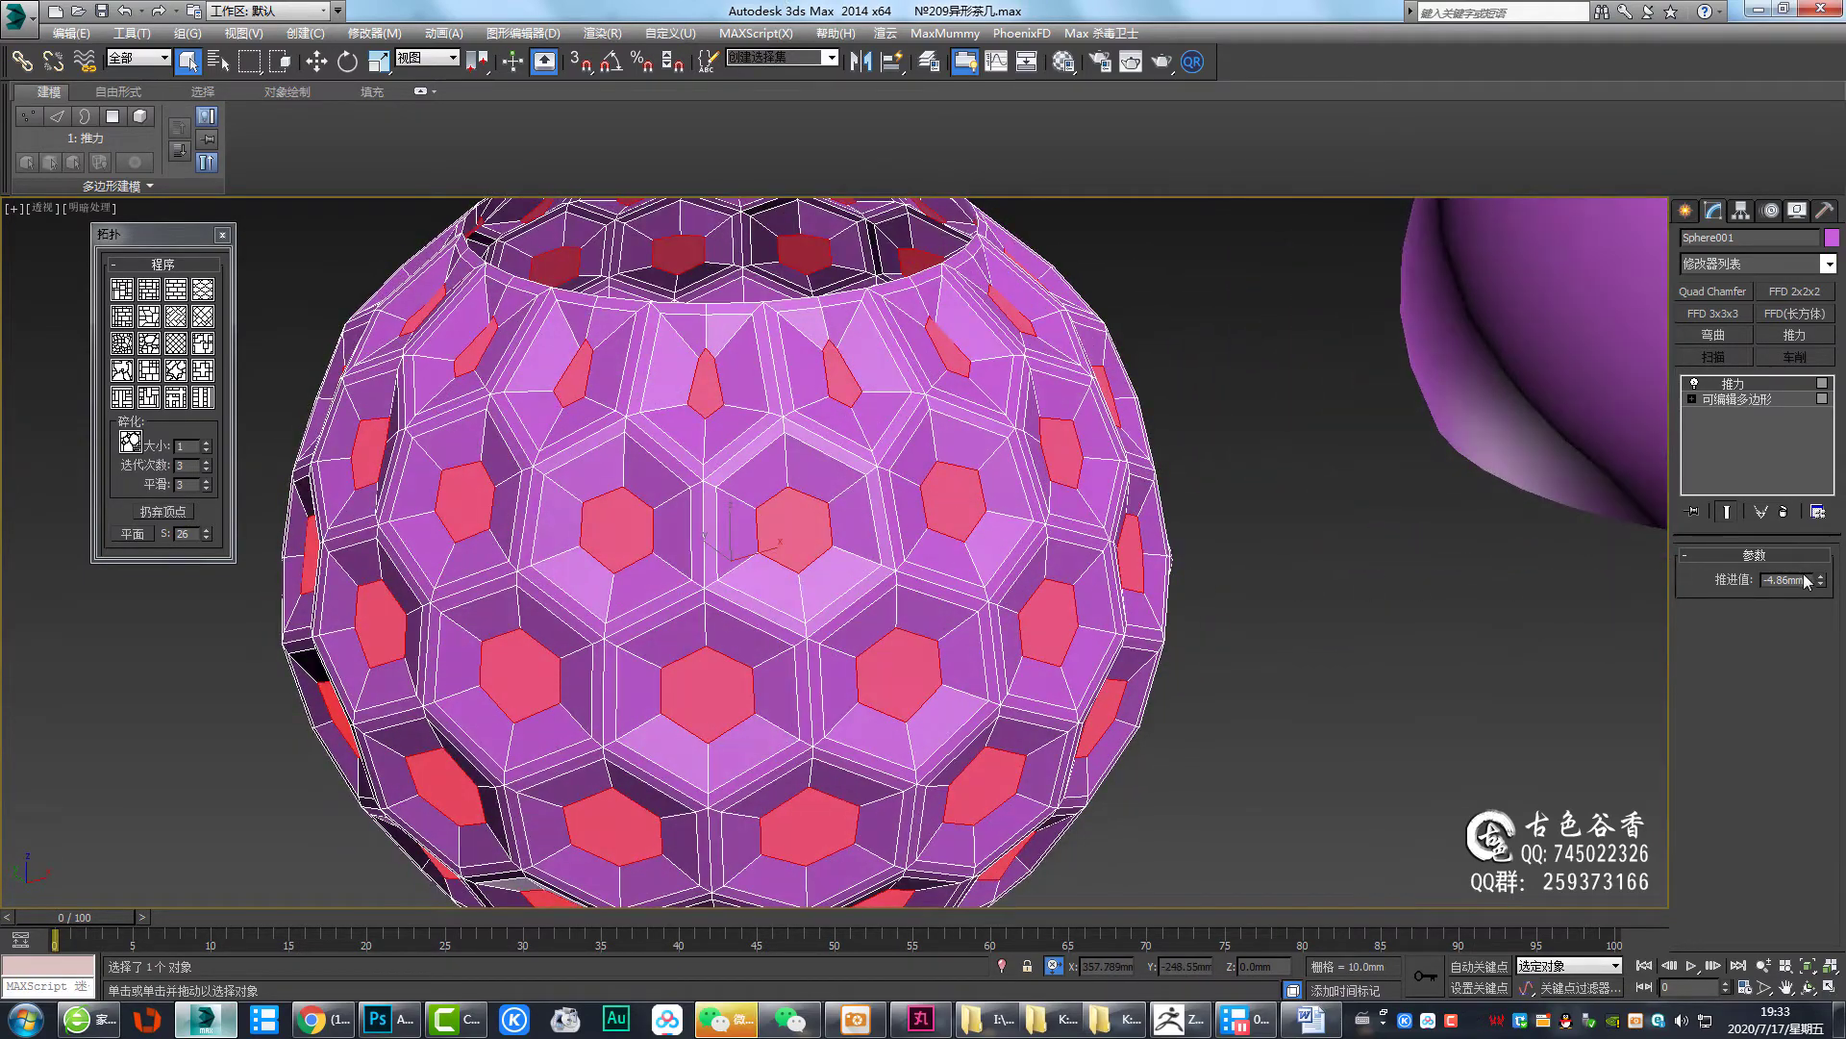
pyautogui.moveTo(1822, 583); pyautogui.dragTo(1822, 625)
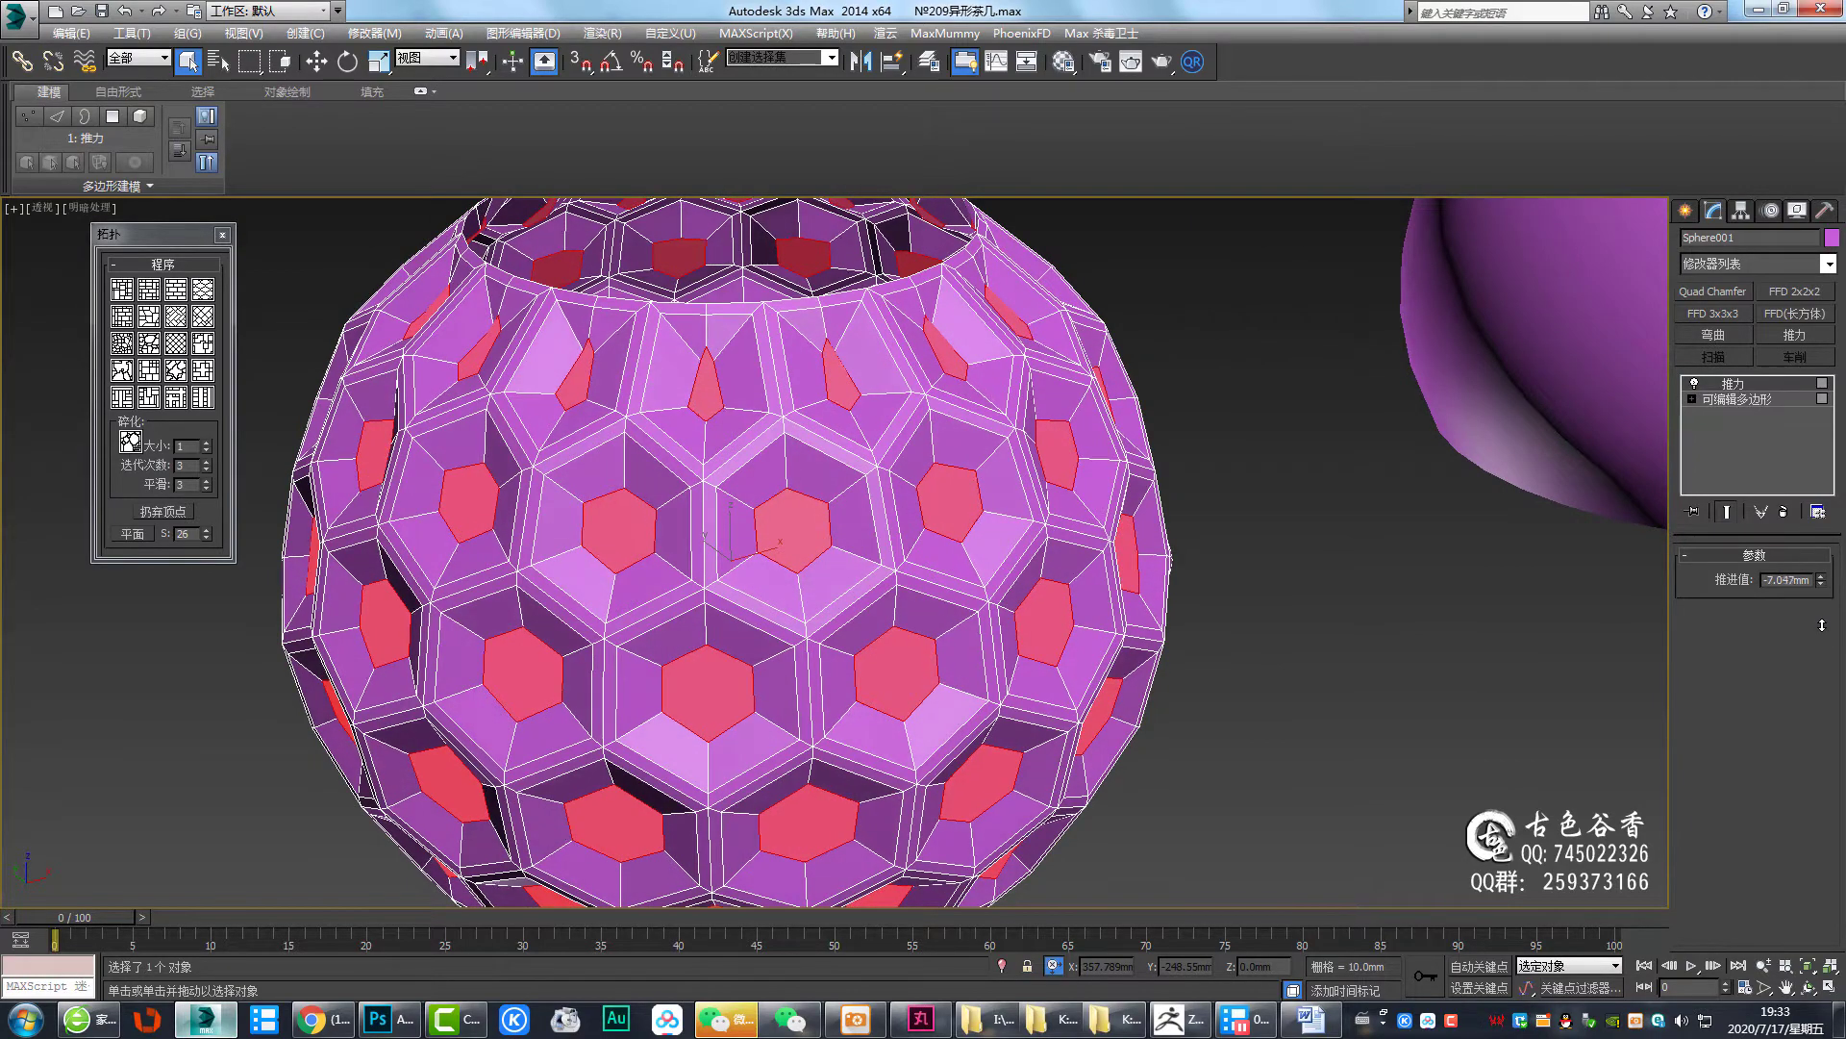
pyautogui.scroll(1, 972, 553)
pyautogui.scroll(1, 913, 550)
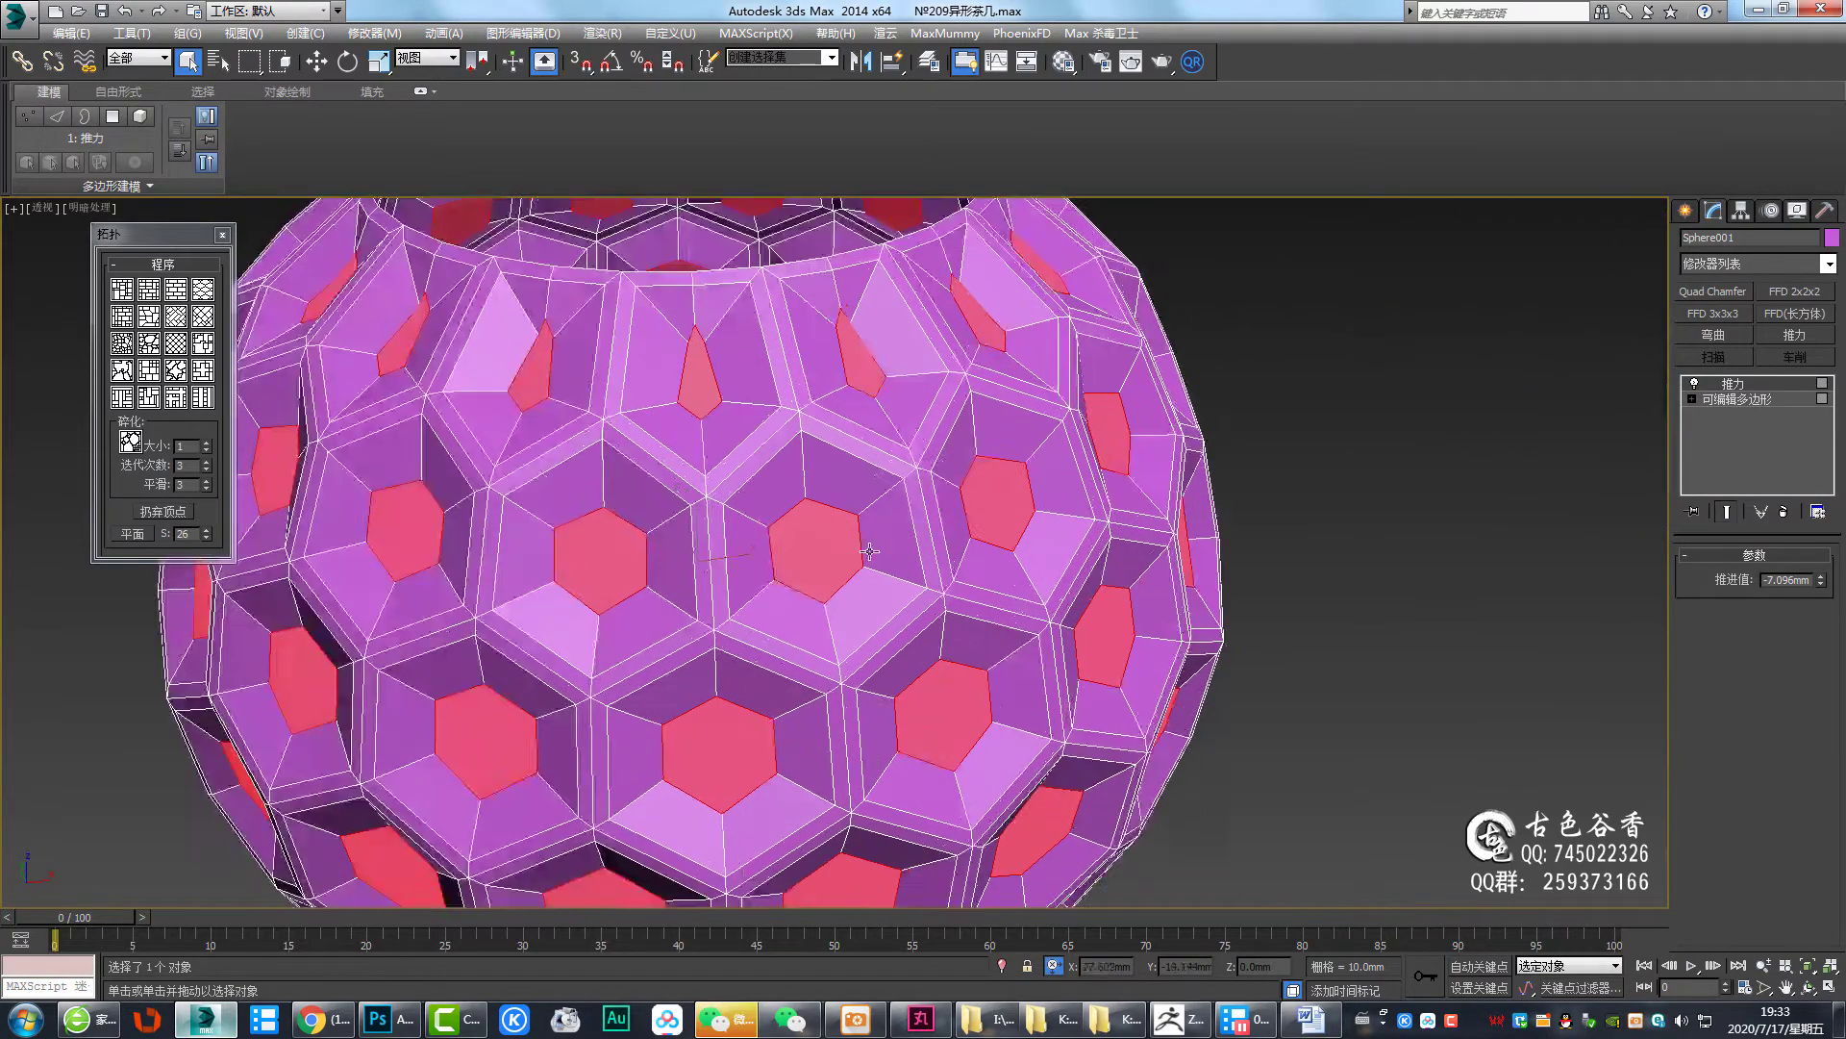
pyautogui.scroll(1, 865, 556)
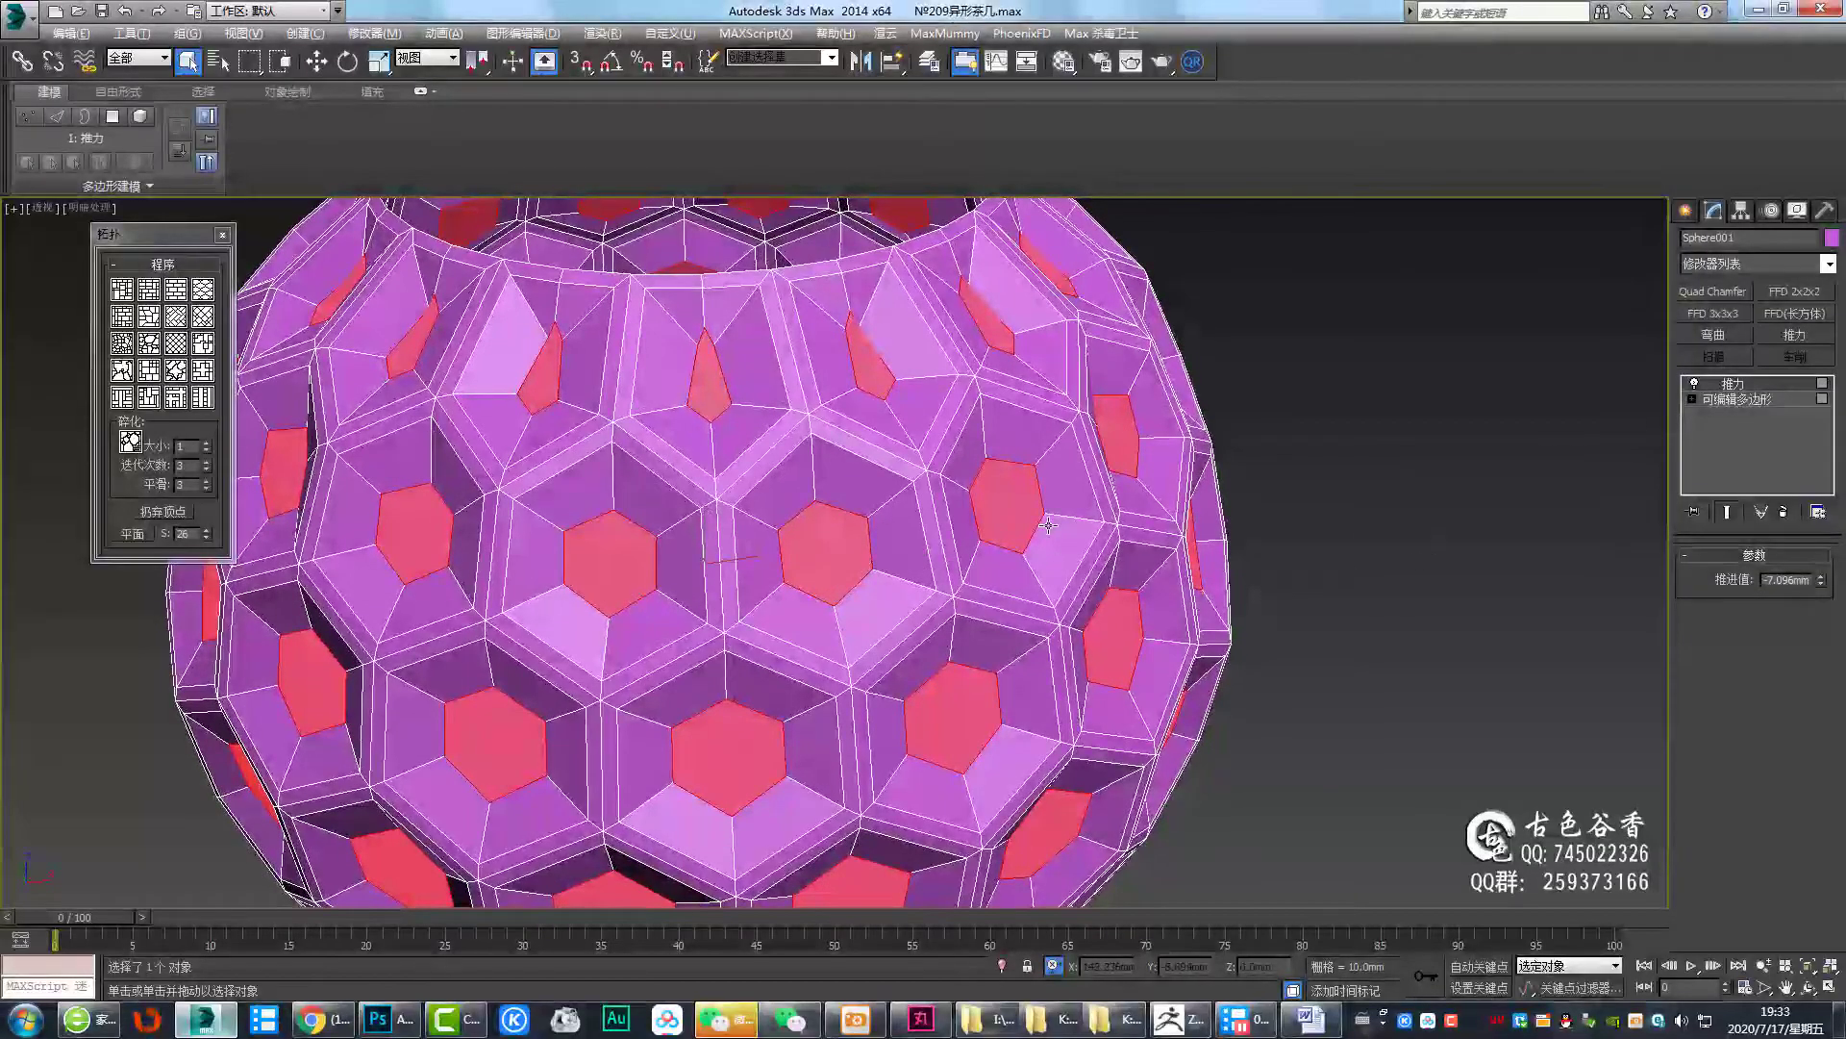
pyautogui.hotkey('ctrl', 'z')
# Apply the inset to the selected hexagon faces
pyautogui.press('4')
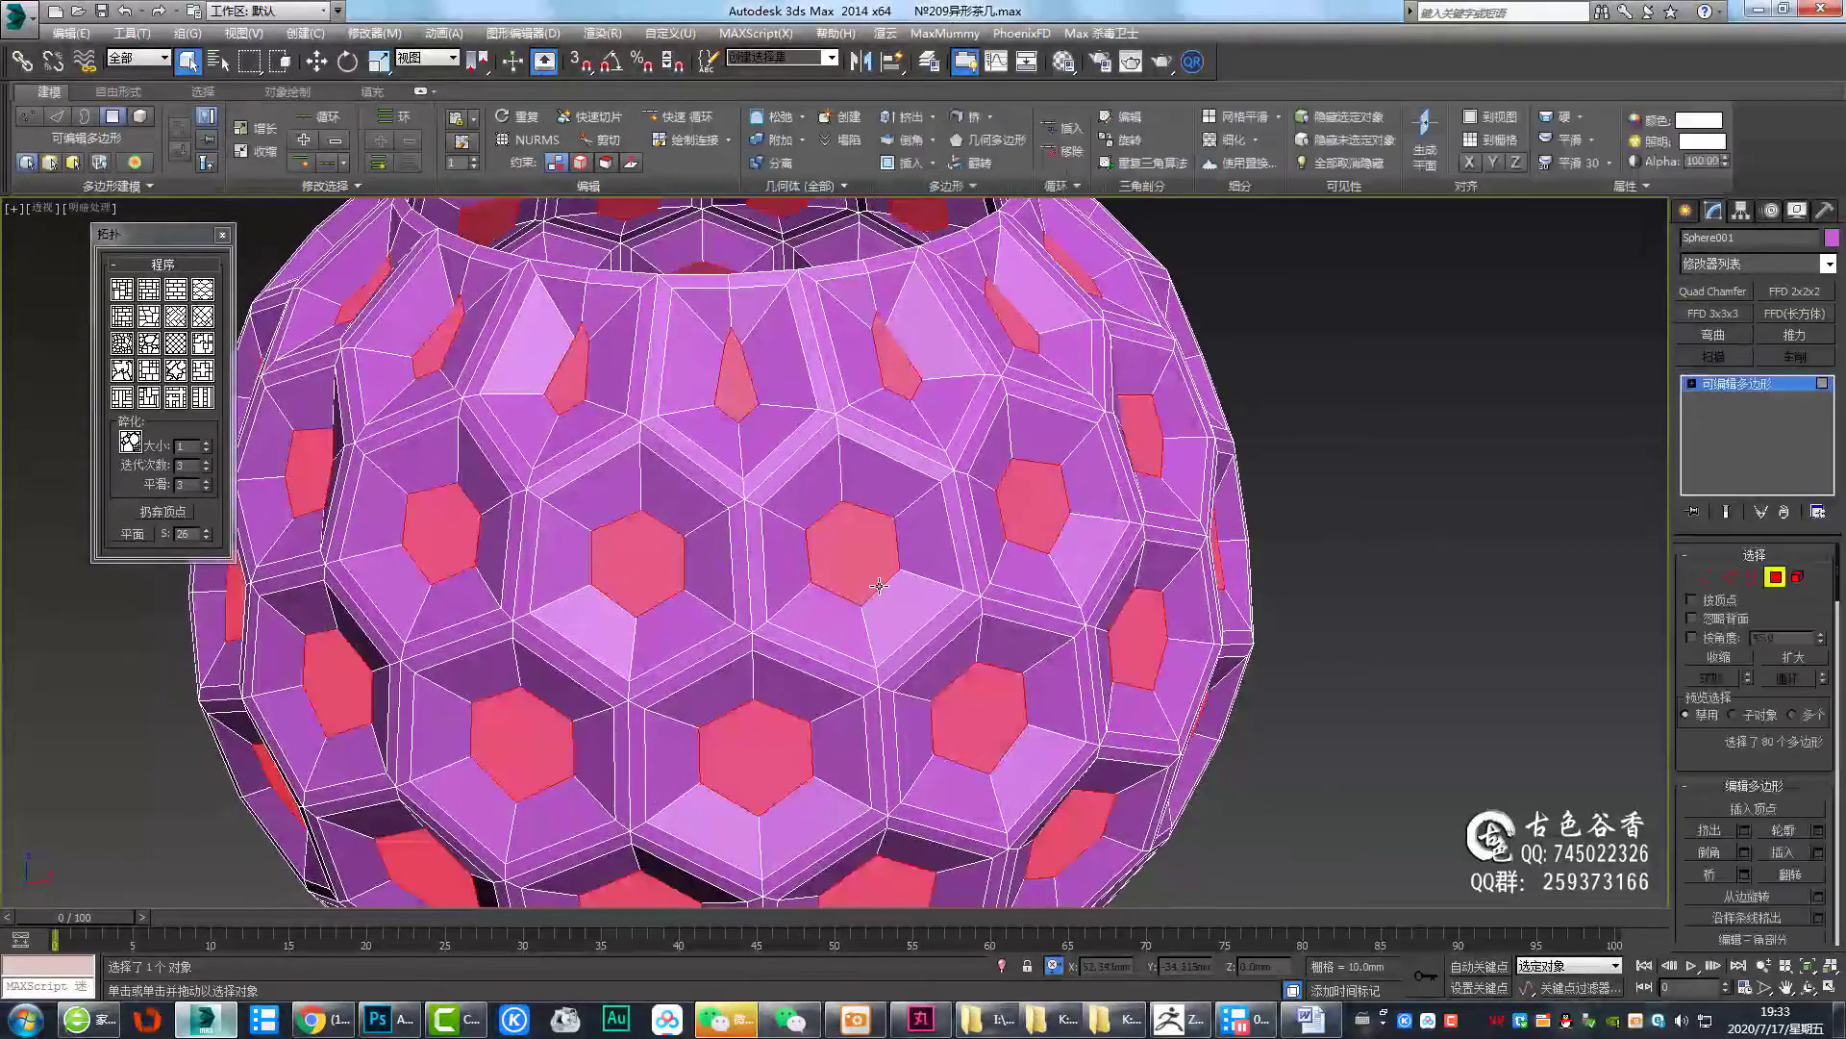
pyautogui.click(845, 620)
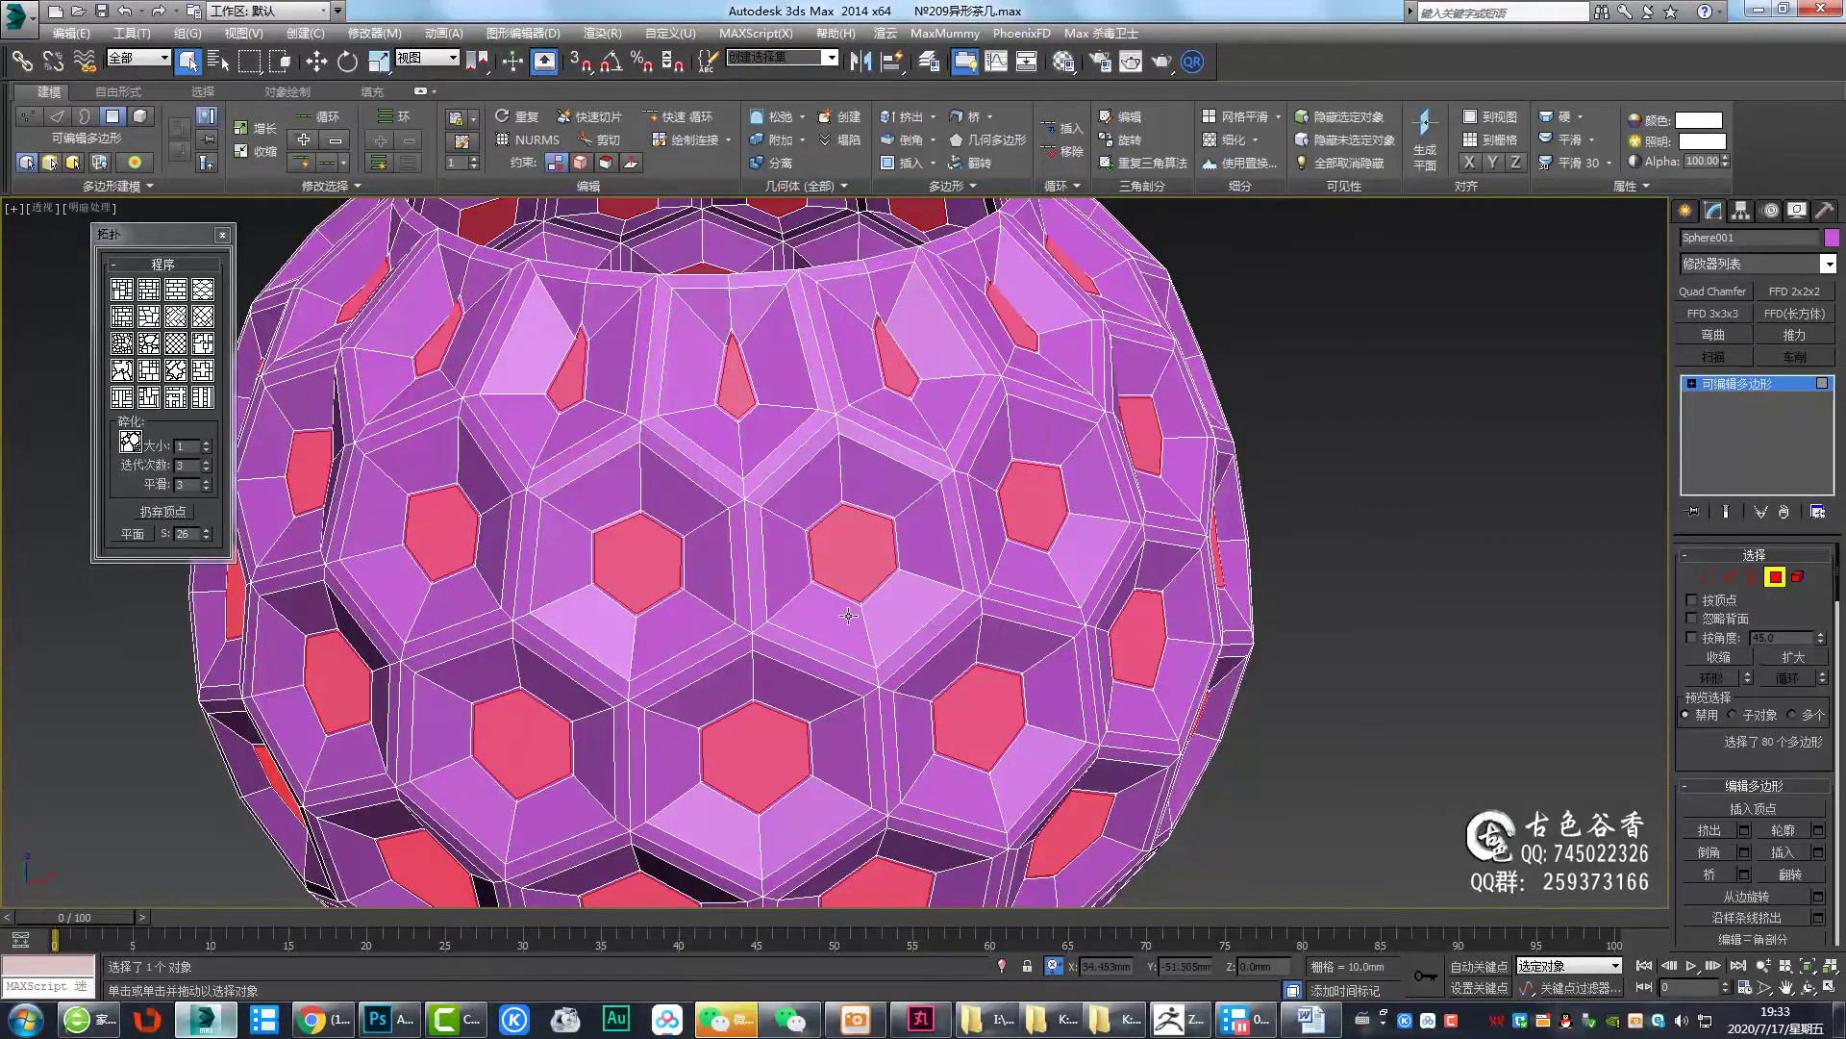
pyautogui.moveTo(870, 513)
pyautogui.keyDown('alt'); pyautogui.mouseDown(button='middle')
pyautogui.moveTo(902, 416)
pyautogui.moveTo(889, 474)
pyautogui.mouseUp(button='middle'); pyautogui.keyUp('alt')
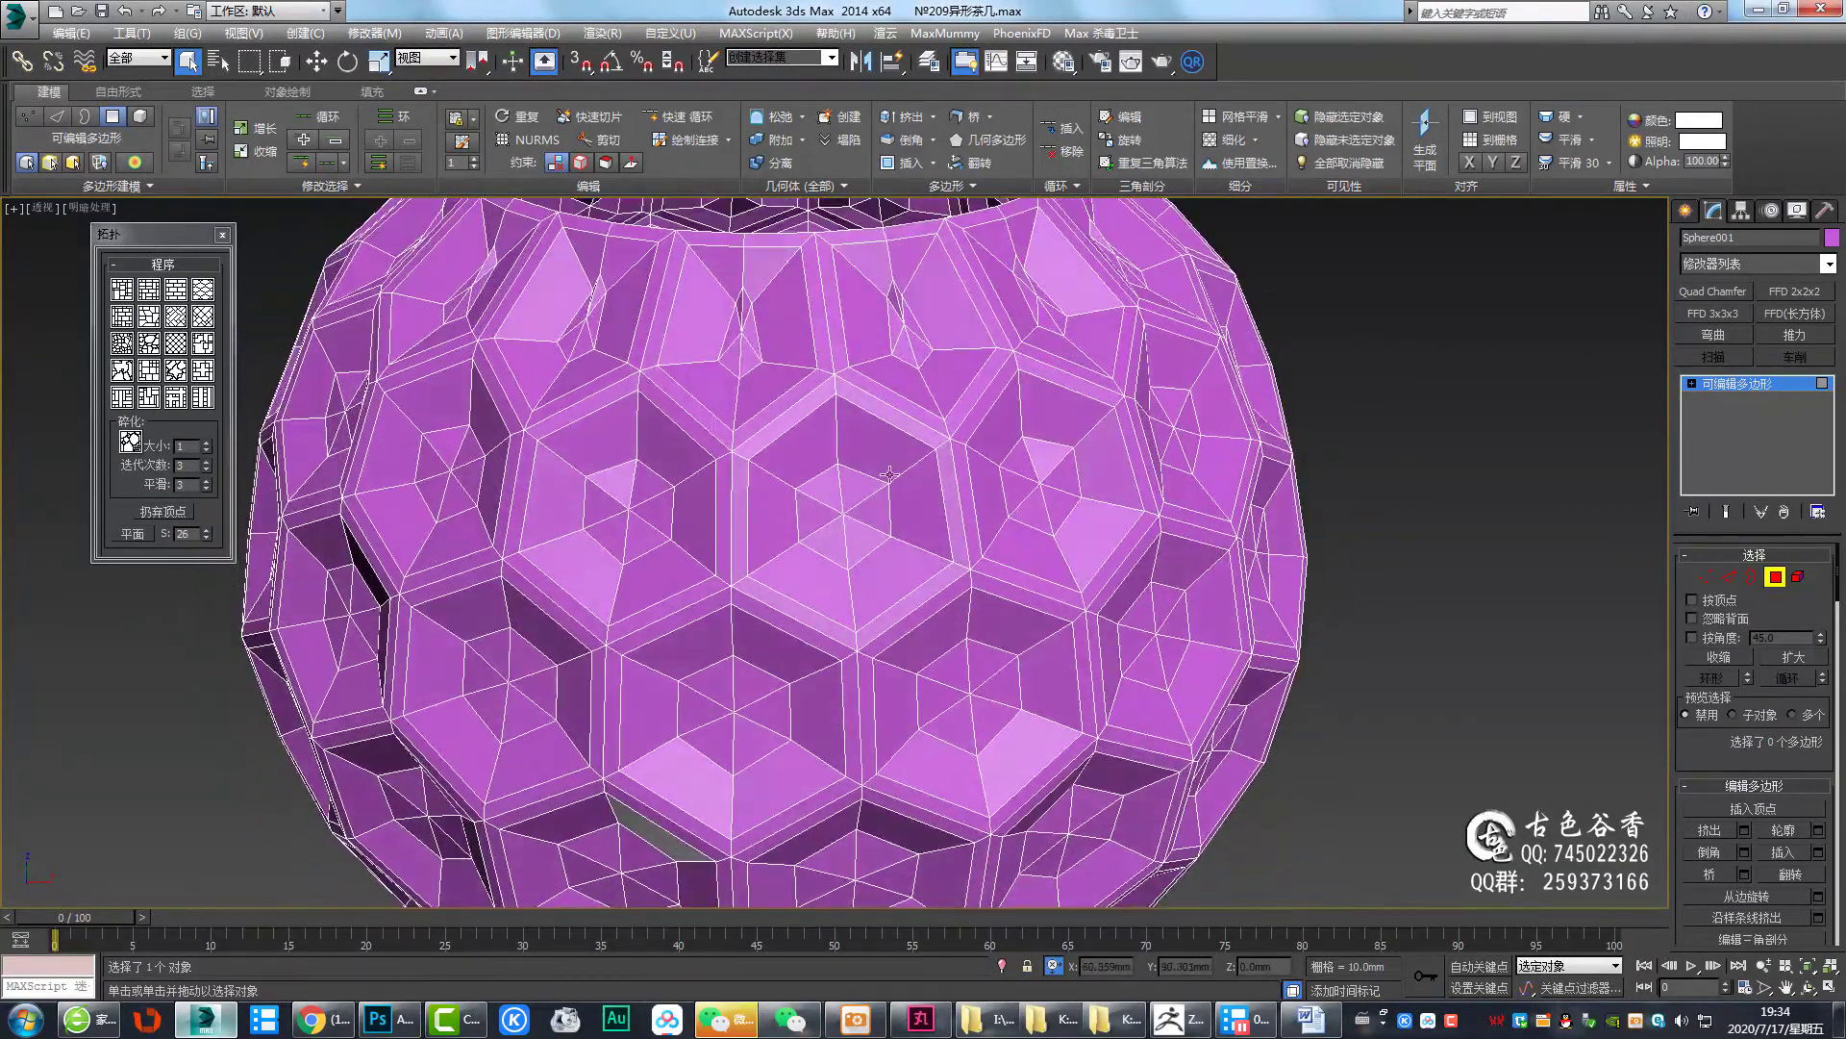
# At Edge level, select several inner hexagon edge loops around the sphere
pyautogui.press('2')
pyautogui.doubleClick(889, 508)
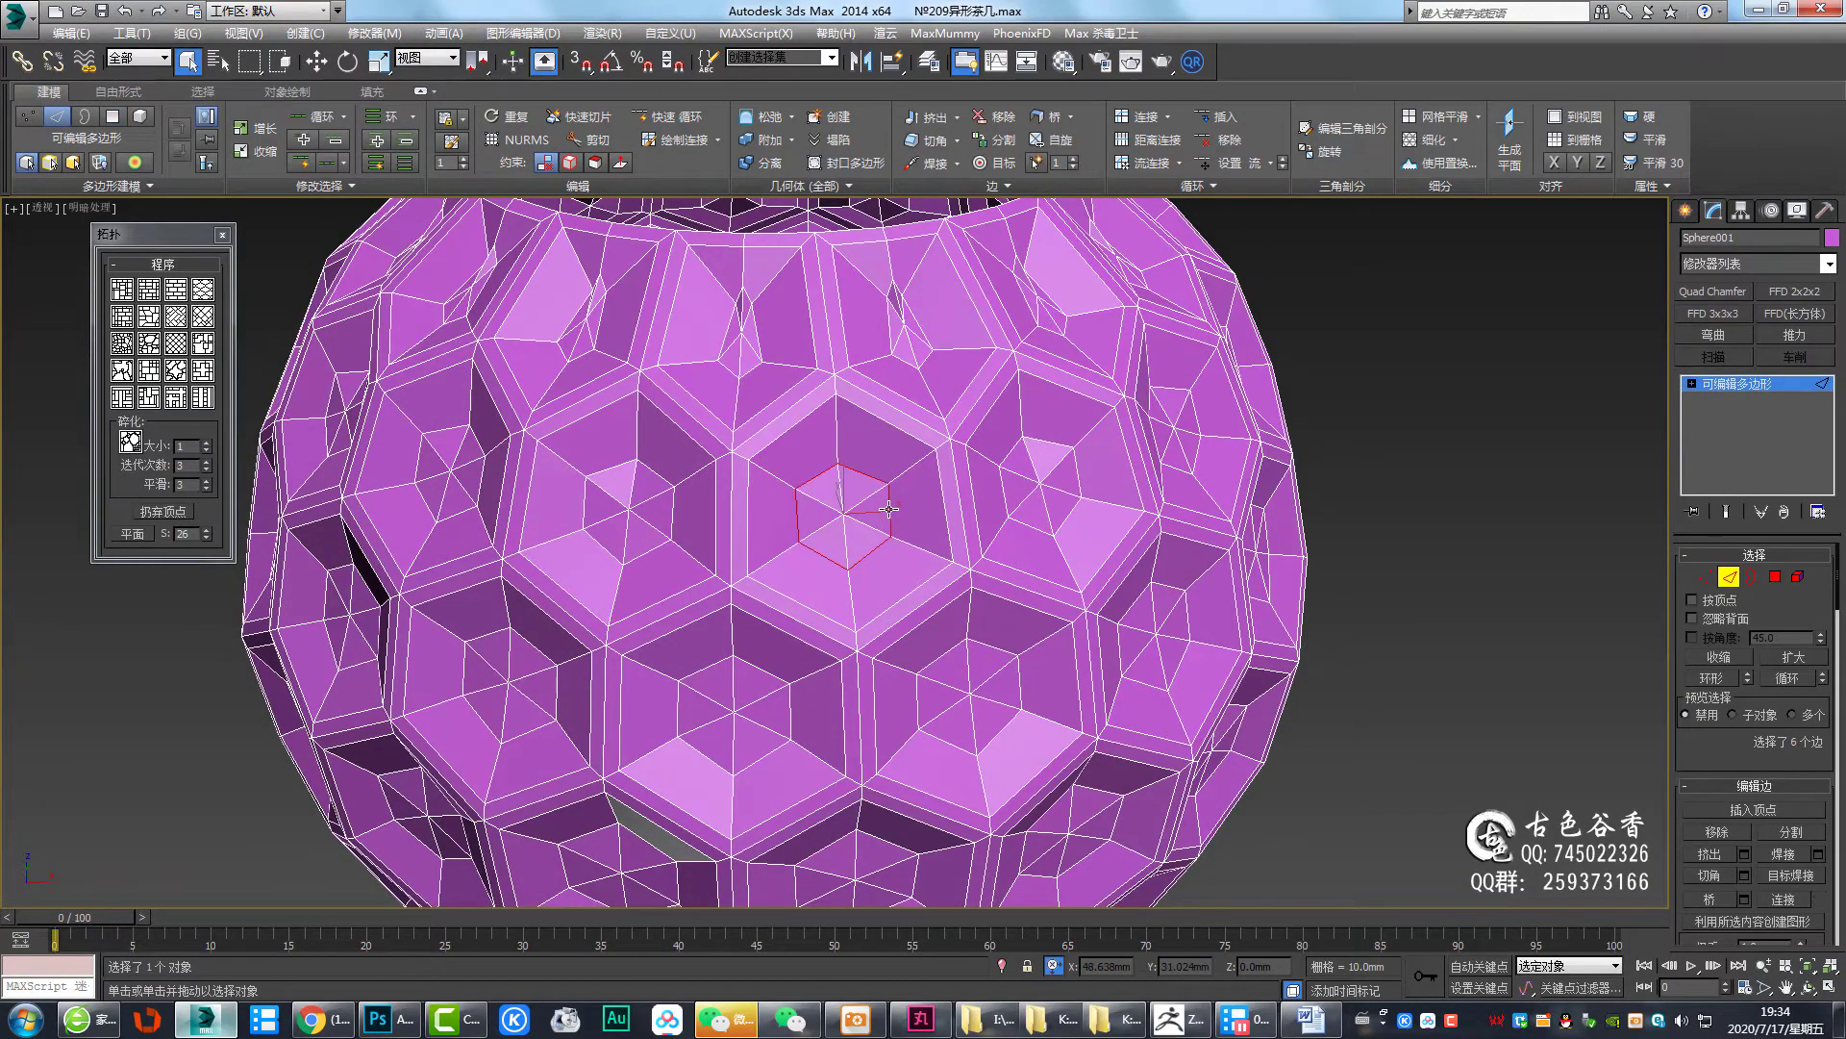
pyautogui.moveTo(919, 481)
pyautogui.keyDown('alt'); pyautogui.mouseDown(button='middle')
pyautogui.moveTo(938, 519)
pyautogui.moveTo(919, 452)
pyautogui.mouseUp(button='middle'); pyautogui.keyUp('alt')
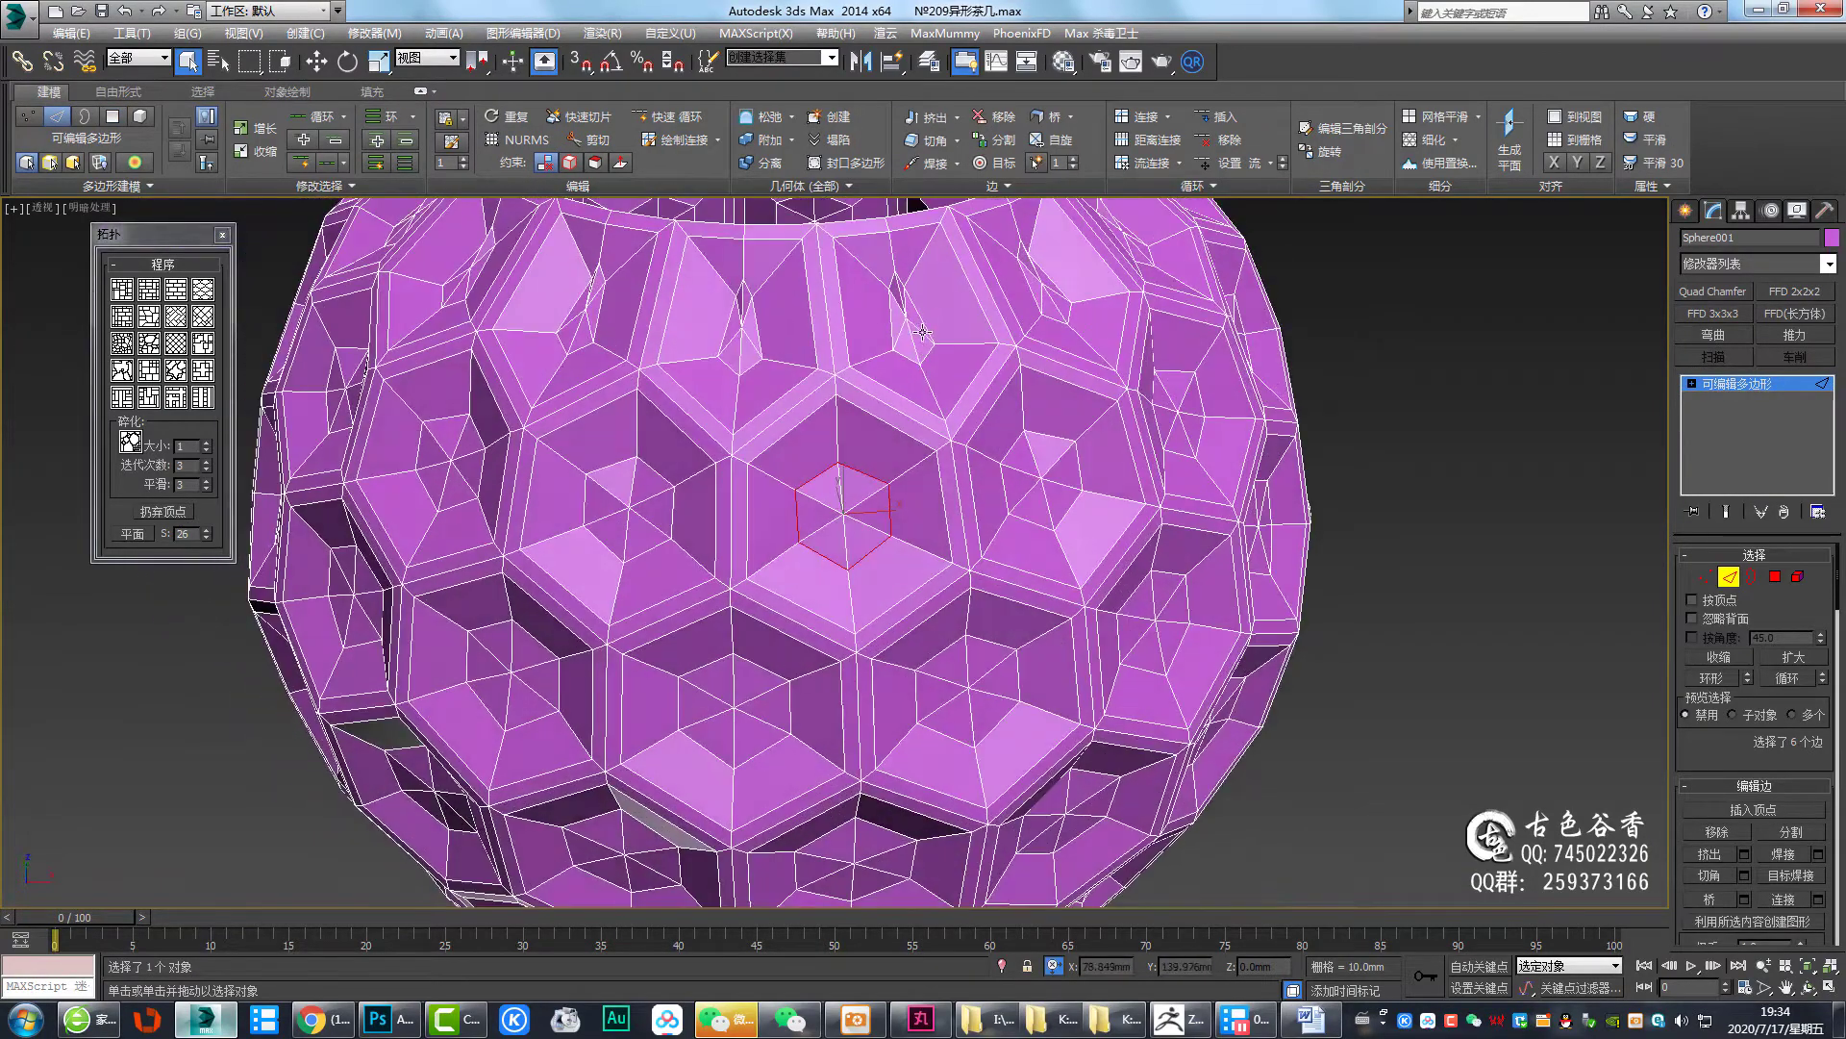
pyautogui.keyDown('ctrl'); pyautogui.click(924, 317); pyautogui.keyUp('ctrl')
pyautogui.moveTo(925, 539)
pyautogui.keyDown('alt'); pyautogui.mouseDown(button='middle')
pyautogui.moveTo(929, 671)
pyautogui.moveTo(948, 528)
pyautogui.moveTo(898, 667)
pyautogui.mouseUp(button='middle'); pyautogui.keyUp('alt')
pyautogui.keyDown('ctrl'); pyautogui.doubleClick(914, 681); pyautogui.keyUp('ctrl')
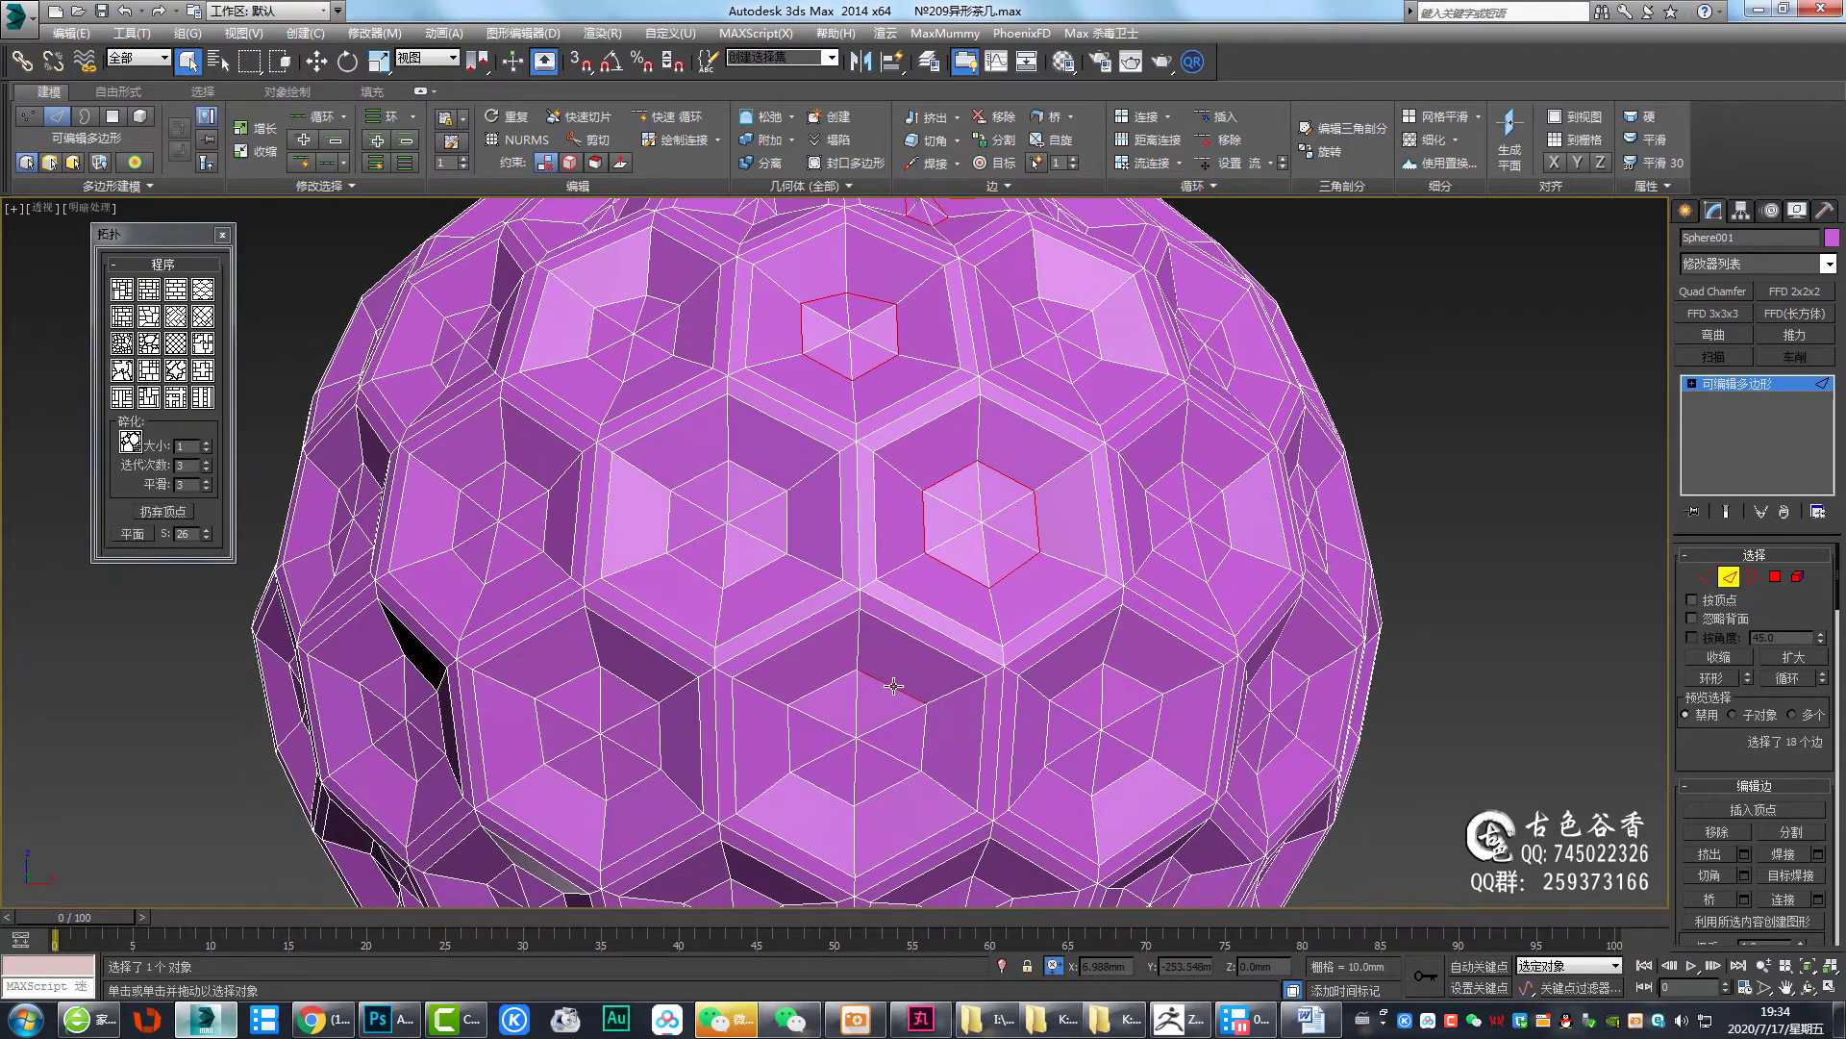
pyautogui.keyDown('ctrl'); pyautogui.doubleClick(865, 731); pyautogui.keyUp('ctrl')
pyautogui.scroll(-3, 928, 777)
pyautogui.scroll(3, 928, 777)
pyautogui.scroll(2, 928, 777)
pyautogui.keyDown('ctrl'); pyautogui.doubleClick(962, 505); pyautogui.keyUp('ctrl')
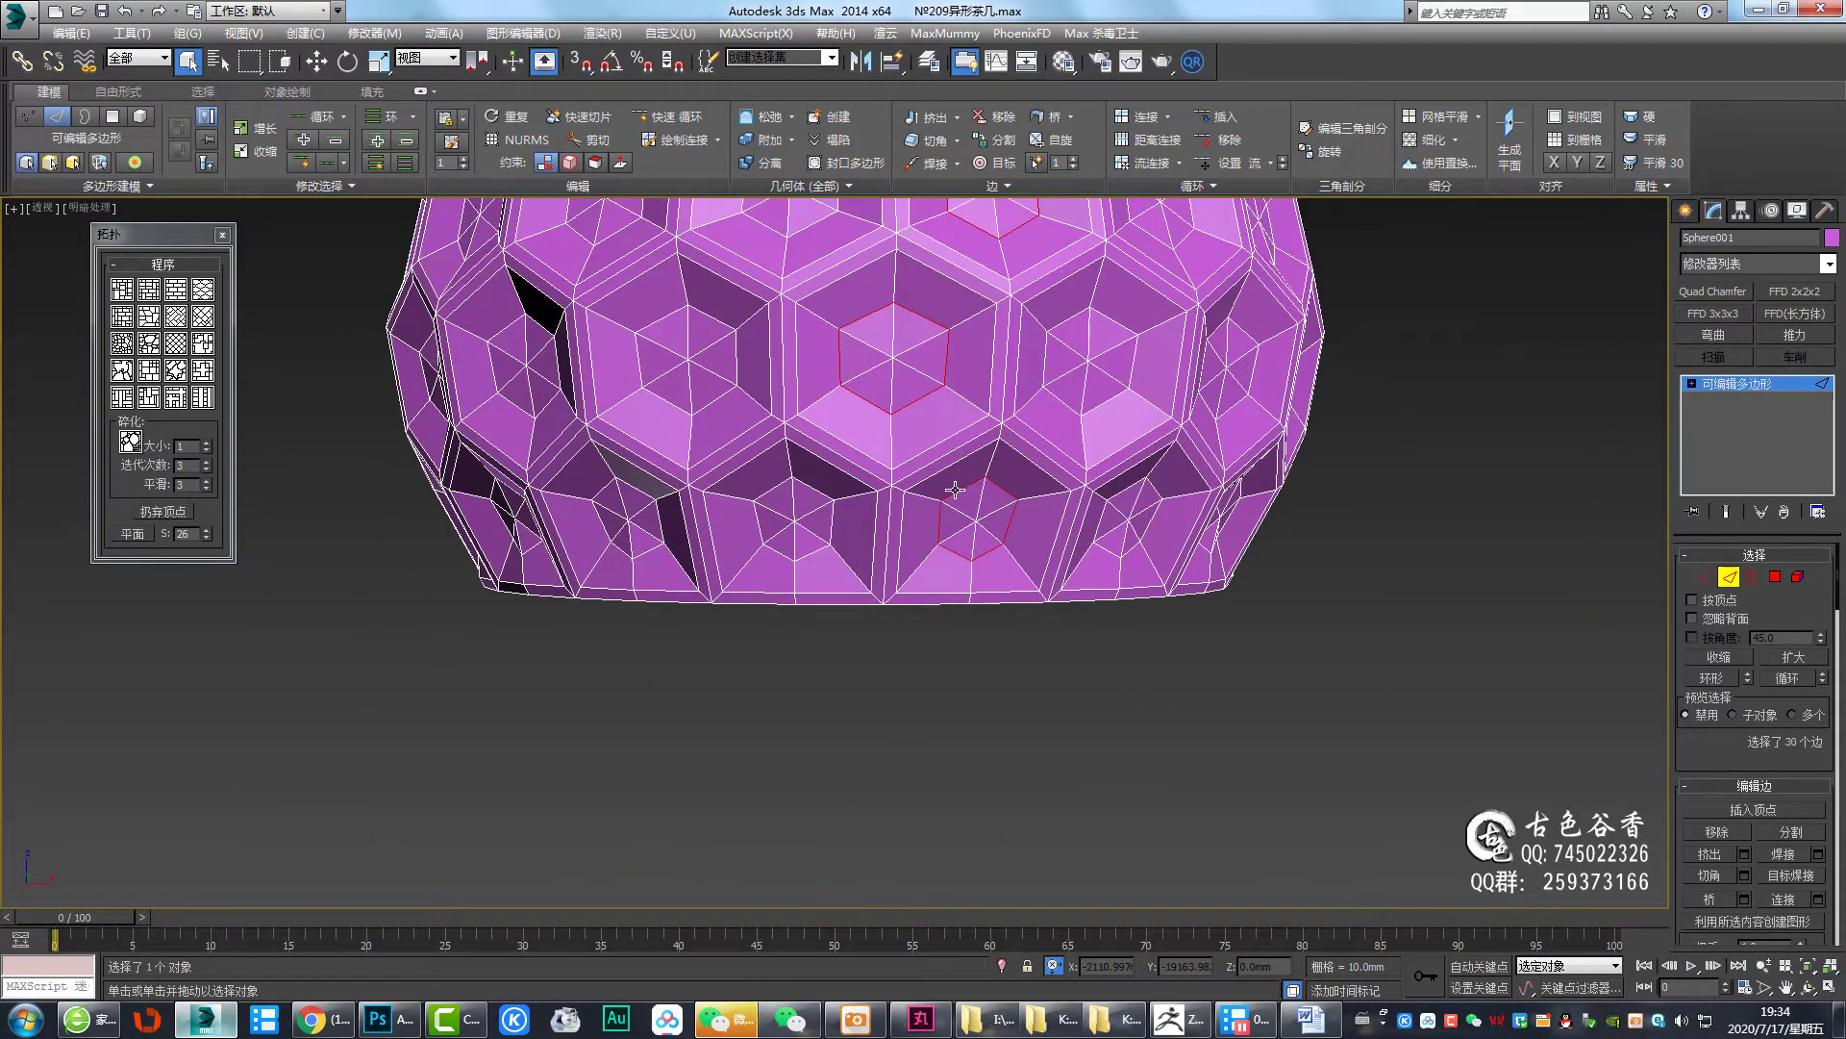
pyautogui.moveTo(623, 310); pyautogui.dragTo(622, 420, button='middle')
# Use Select Similar to extend the selection to all 427 hexagon edges
pyautogui.click(336, 186)
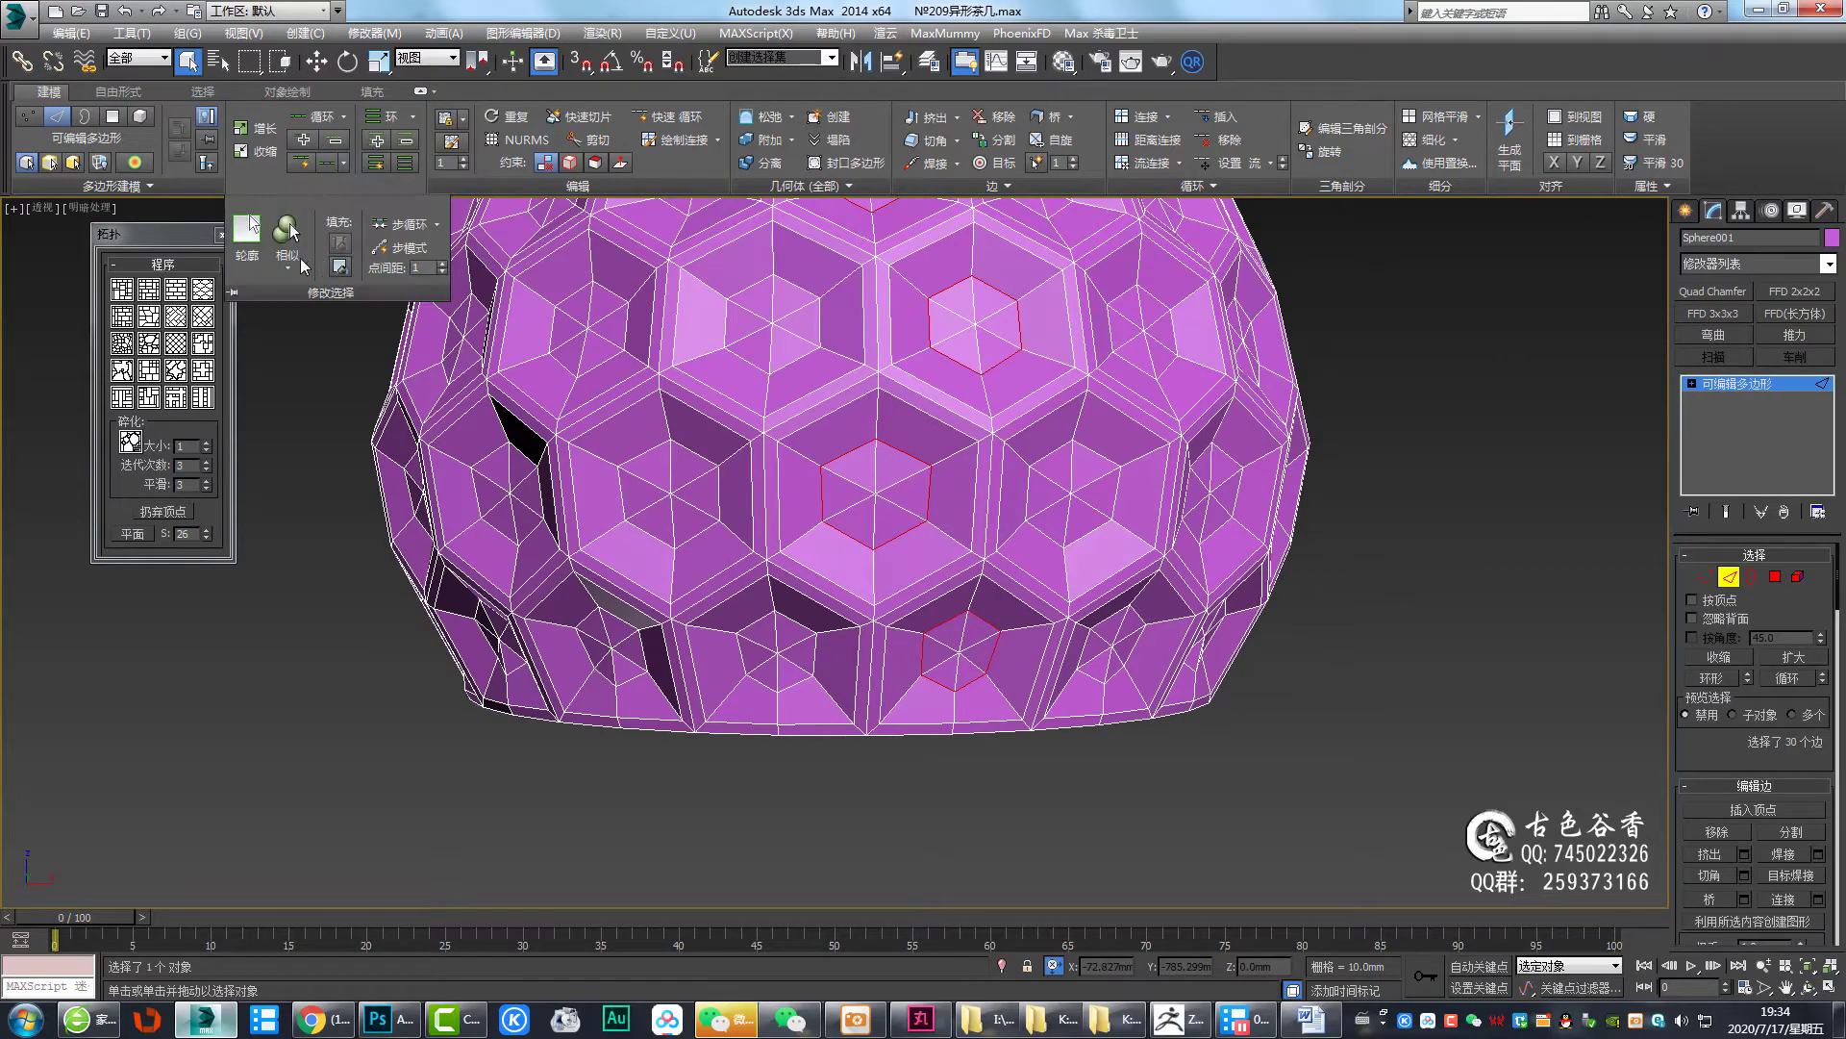
pyautogui.click(286, 231)
pyautogui.scroll(-3, 939, 504)
pyautogui.keyDown('alt'); pyautogui.moveTo(938, 505); pyautogui.dragTo(1168, 261, button='middle'); pyautogui.keyUp('alt')
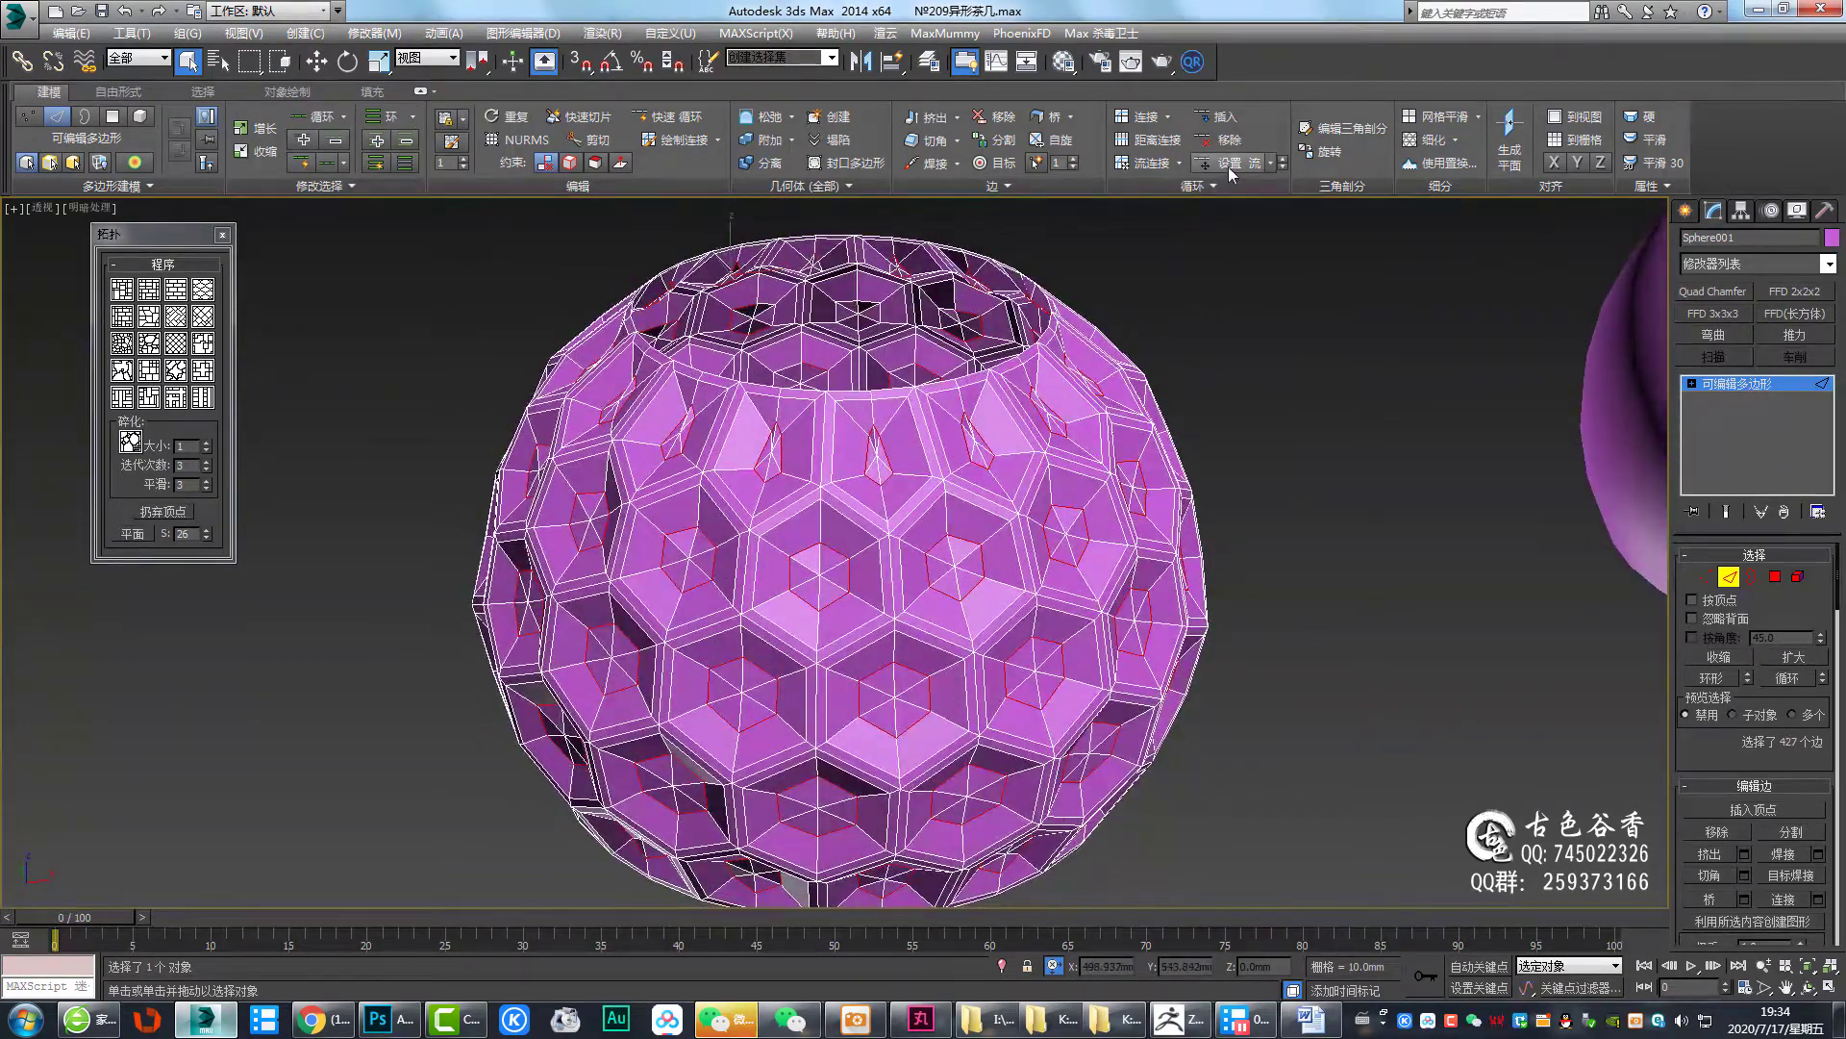
# Apply Set Flow to the selected hexagon edge loops and exit Edge level
pyautogui.click(1231, 166)
pyautogui.keyDown('alt'); pyautogui.moveTo(1047, 484); pyautogui.dragTo(1077, 508, button='middle'); pyautogui.keyUp('alt')
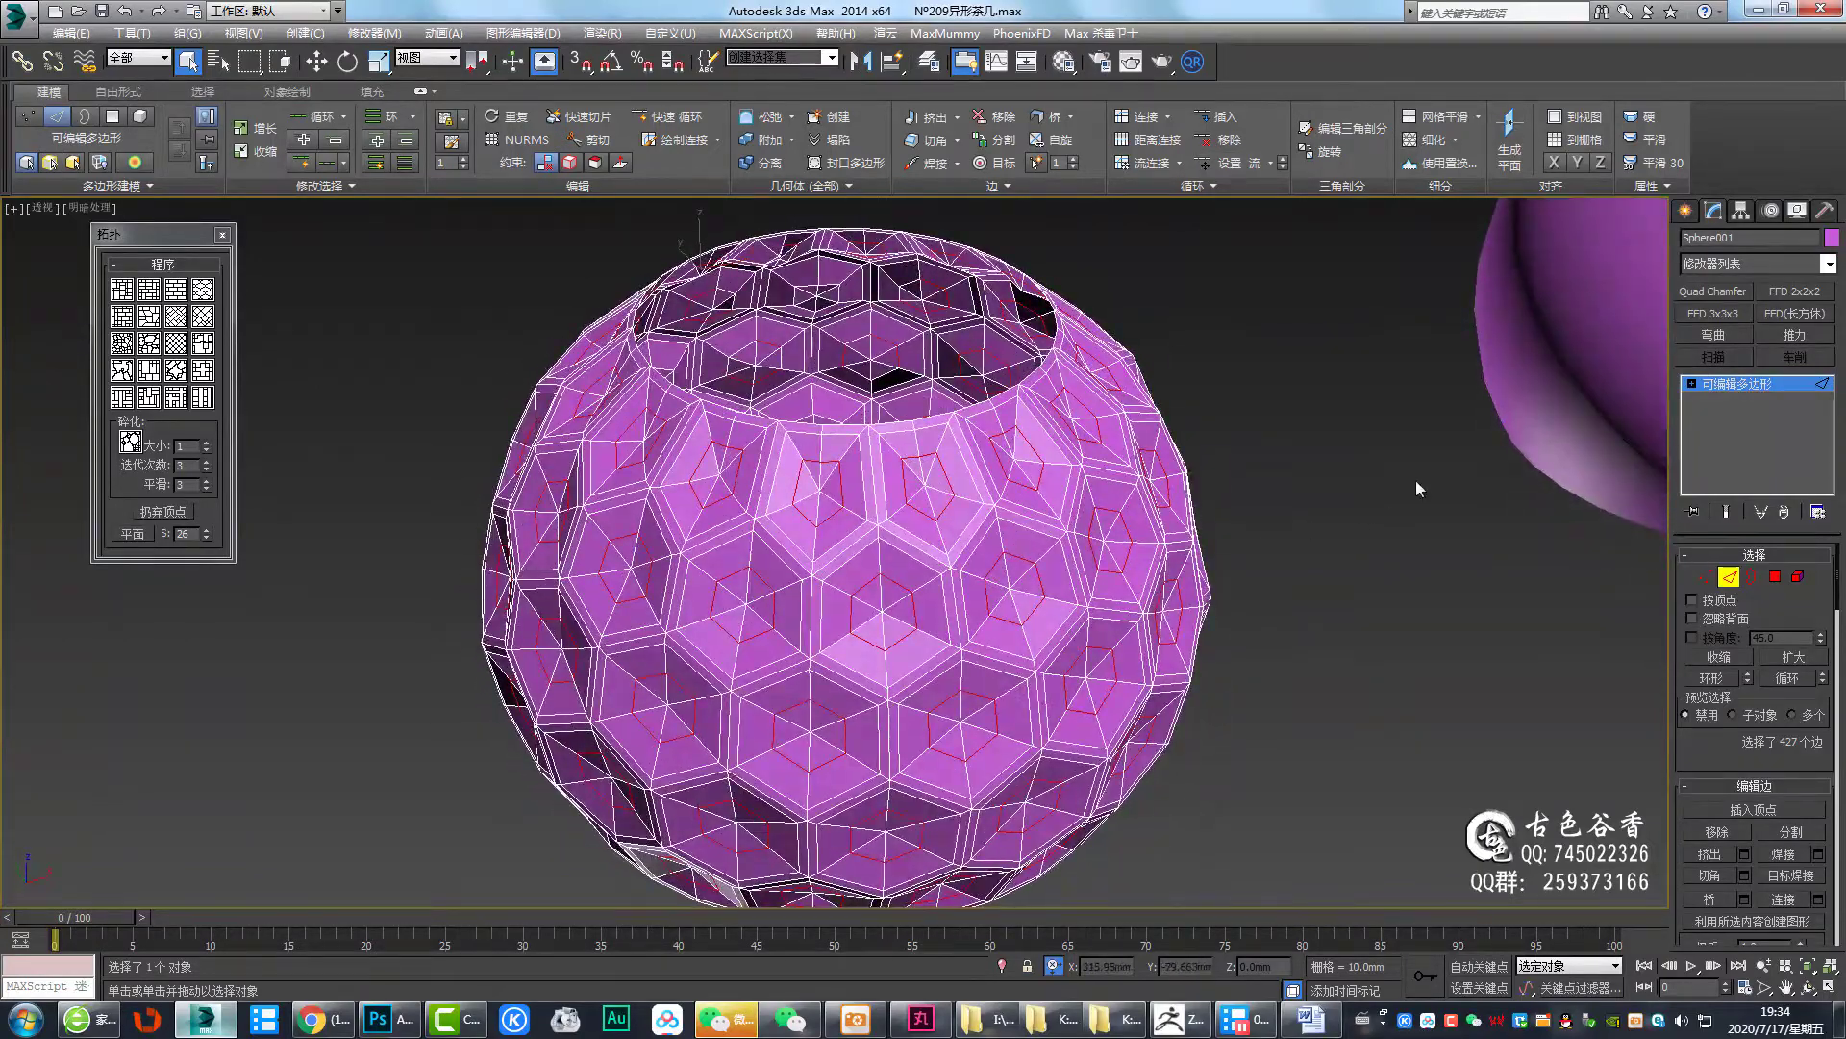
pyautogui.click(1728, 383)
pyautogui.keyDown('alt'); pyautogui.moveTo(1269, 500); pyautogui.dragTo(1224, 534, button='middle'); pyautogui.keyUp('alt')
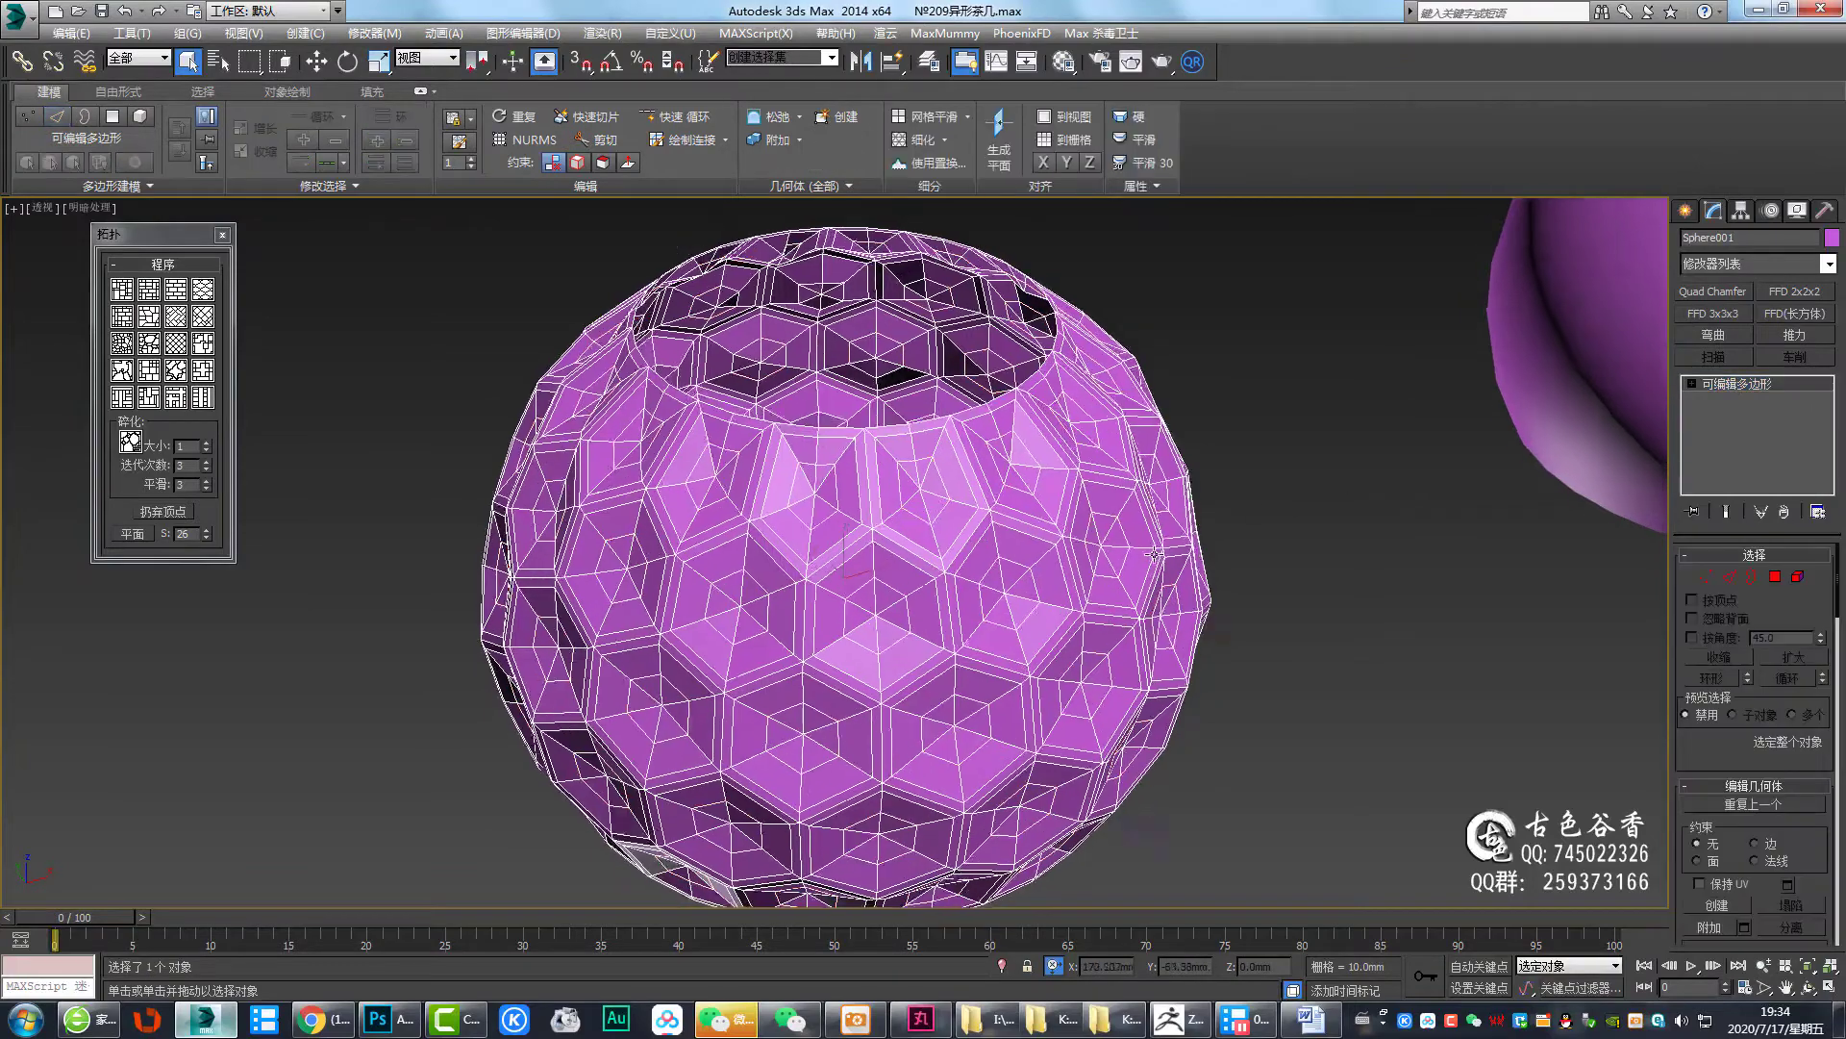
# Preview the dimpled pot with NURMS smoothing at 2 iterations
pyautogui.hotkey('ctrl', 'm')
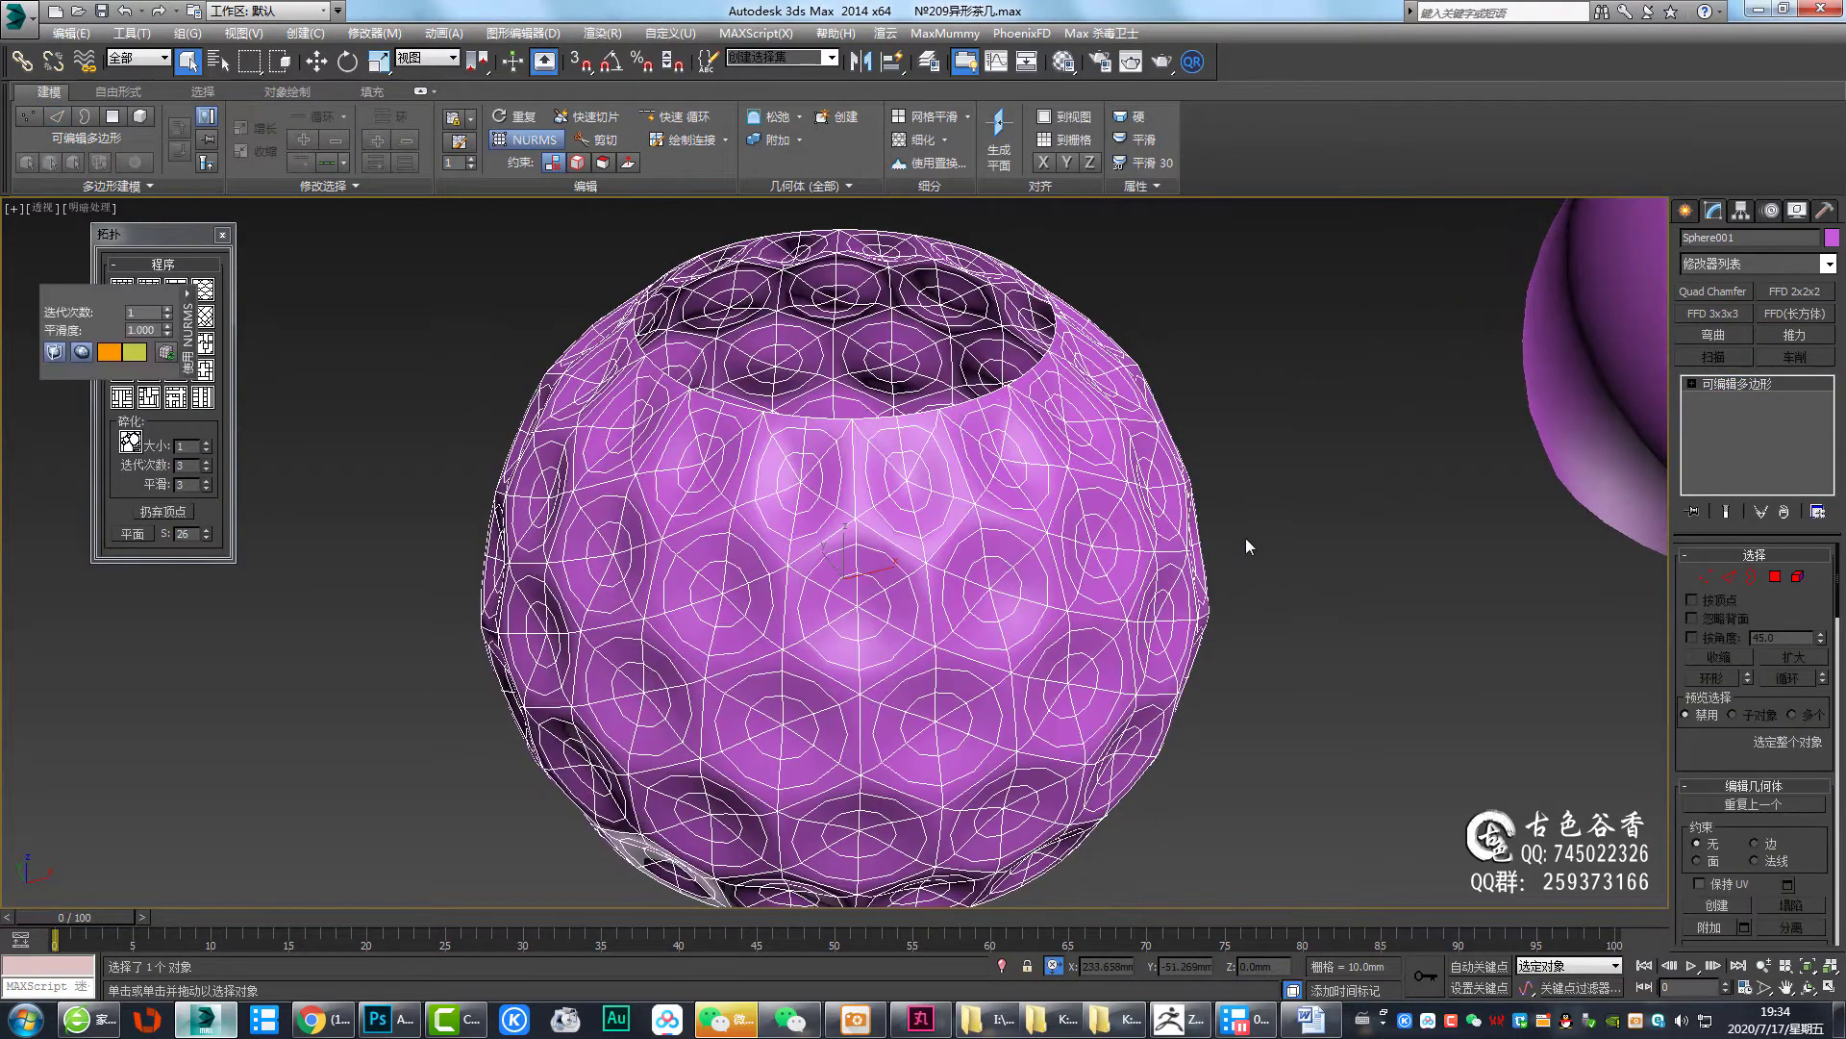
pyautogui.click(1277, 551)
pyautogui.hotkey('ctrl', 'z')
pyautogui.click(429, 354)
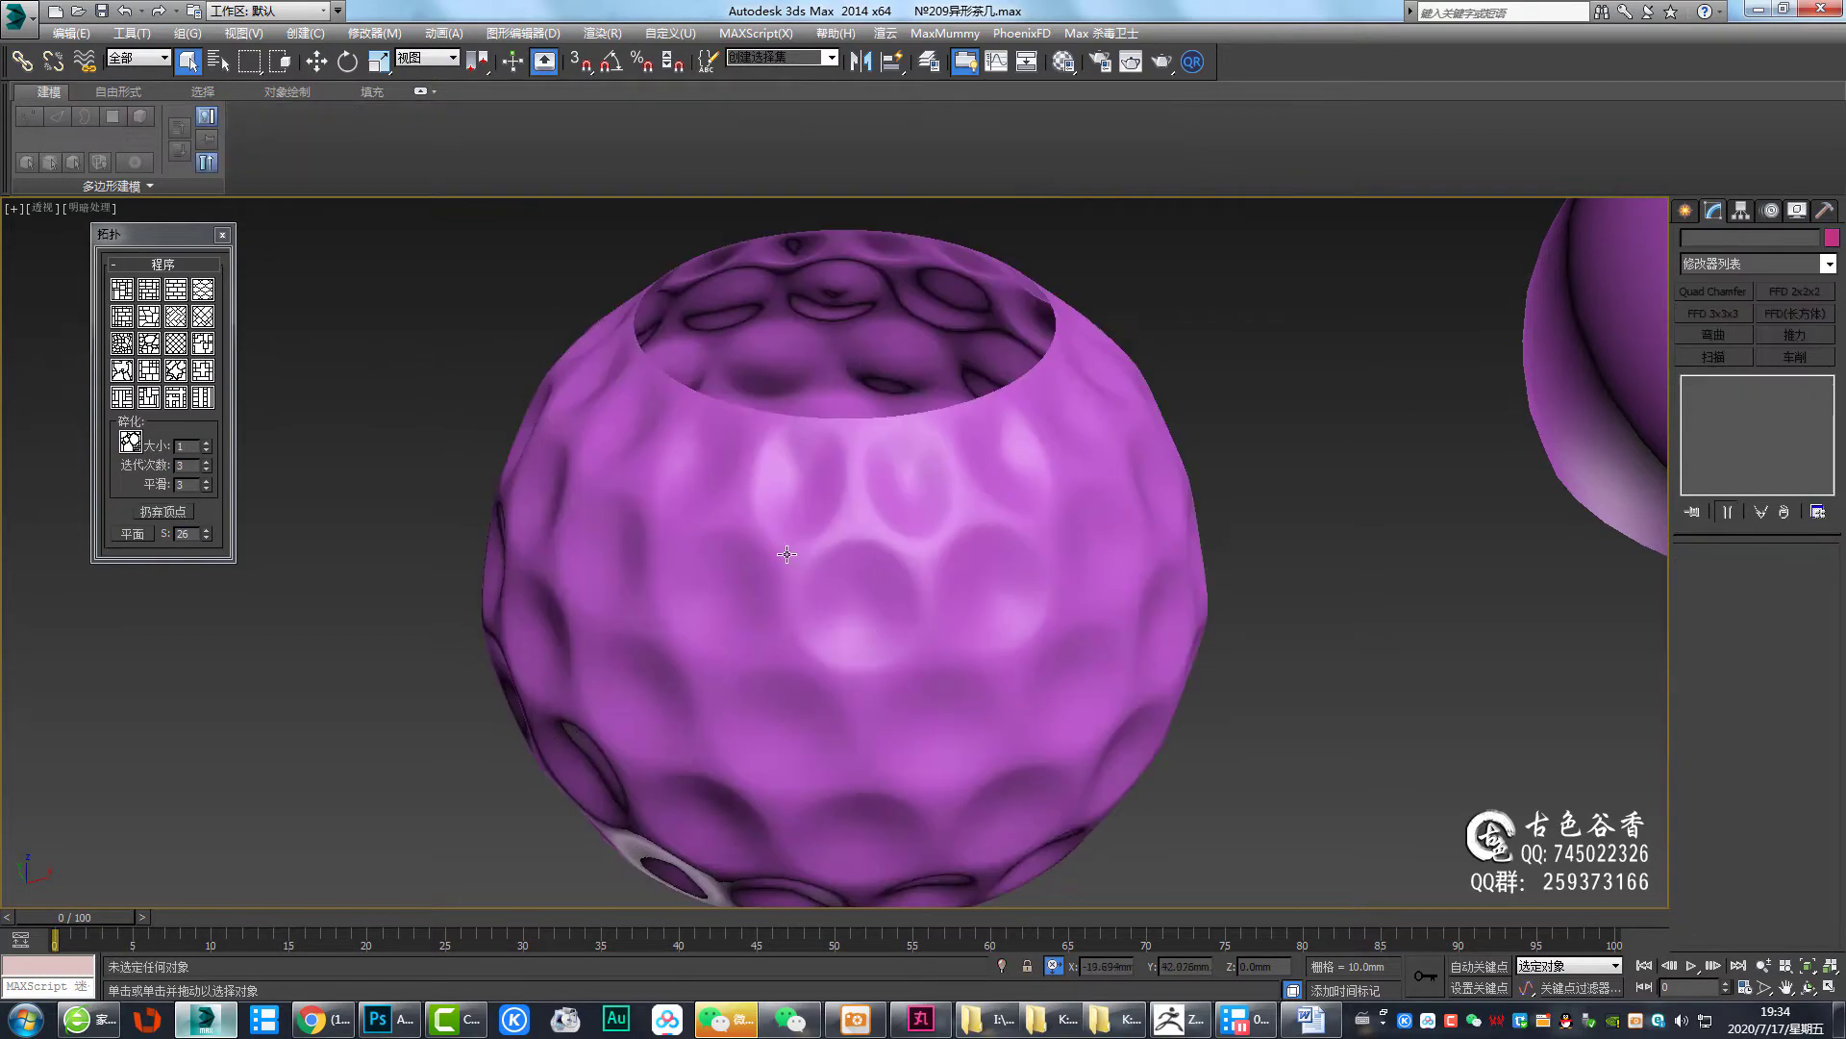
pyautogui.moveTo(429, 354); pyautogui.dragTo(793, 600, button='middle')
pyautogui.scroll(-3, 793, 600)
pyautogui.moveTo(890, 752)
pyautogui.keyDown('alt'); pyautogui.mouseDown(button='middle')
pyautogui.moveTo(891, 457)
pyautogui.moveTo(781, 473)
pyautogui.mouseUp(button='middle'); pyautogui.keyUp('alt')
pyautogui.scroll(3, 892, 457)
pyautogui.hotkey('ctrl', 'z')
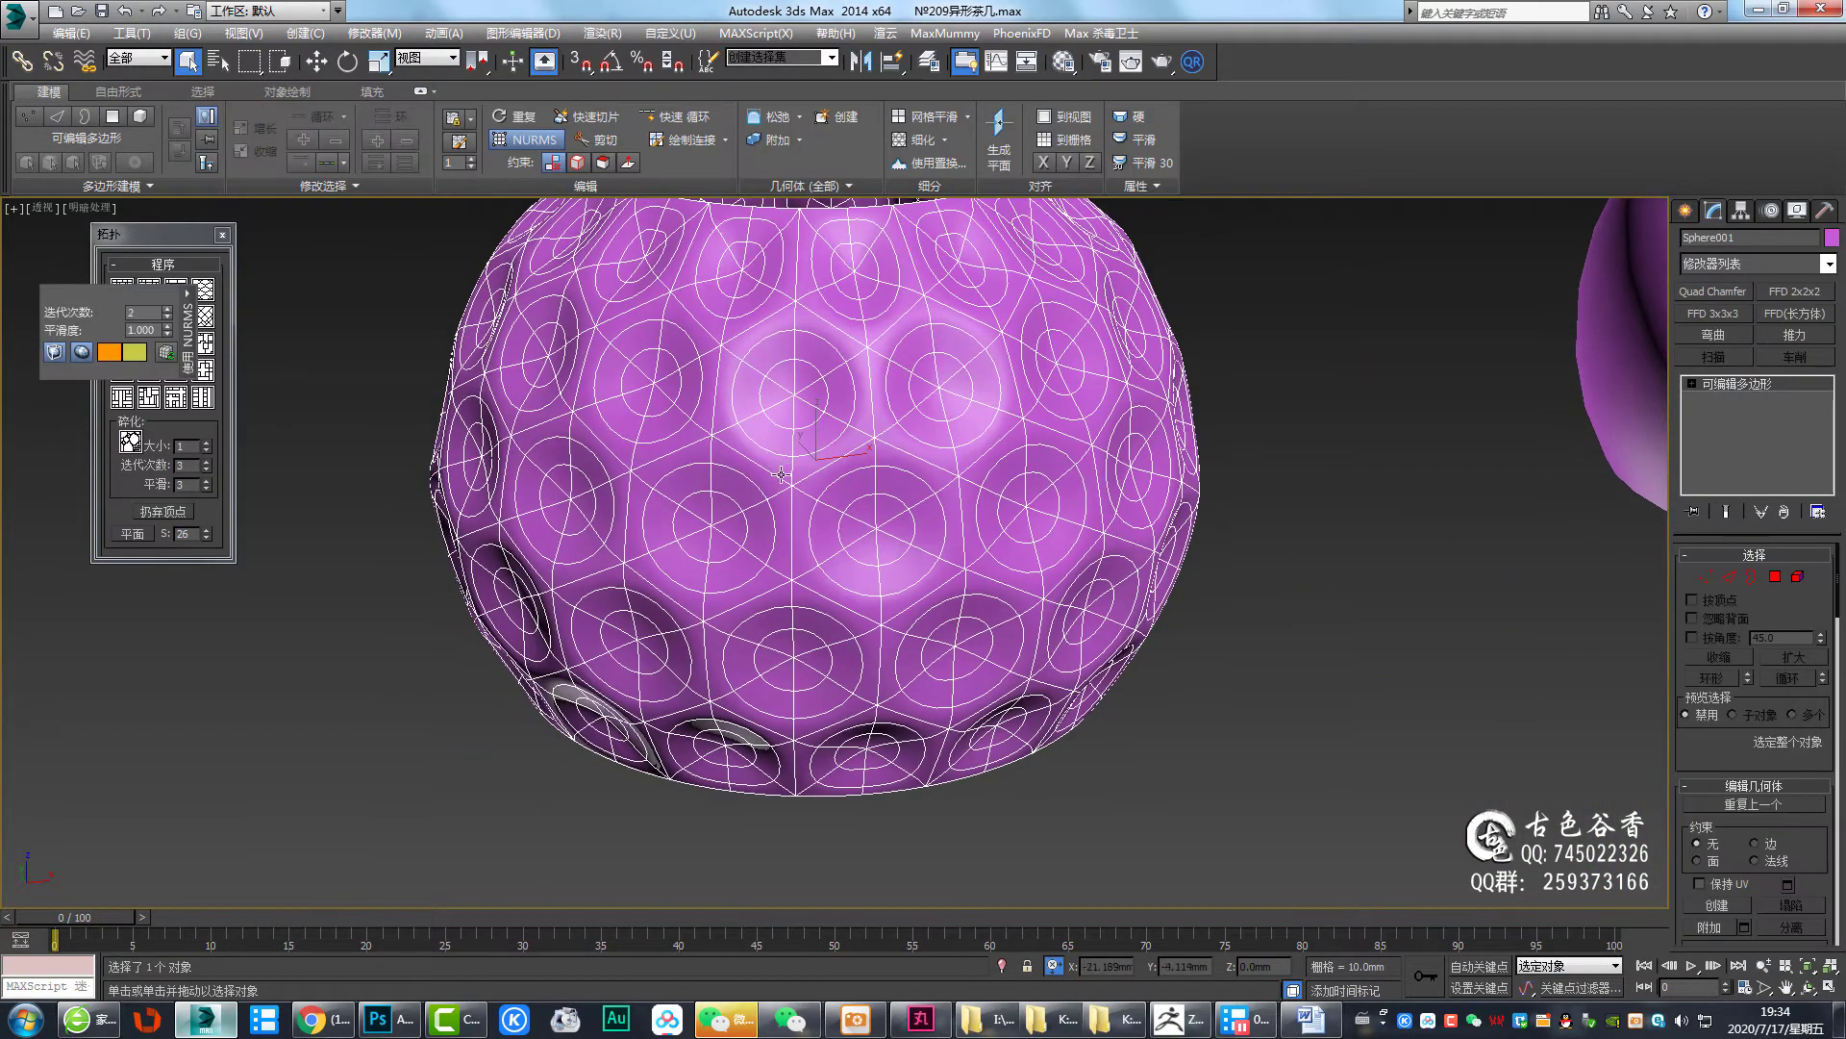
# Turn off the smoothed preview and select the bottom opening's border
pyautogui.press('Escape')
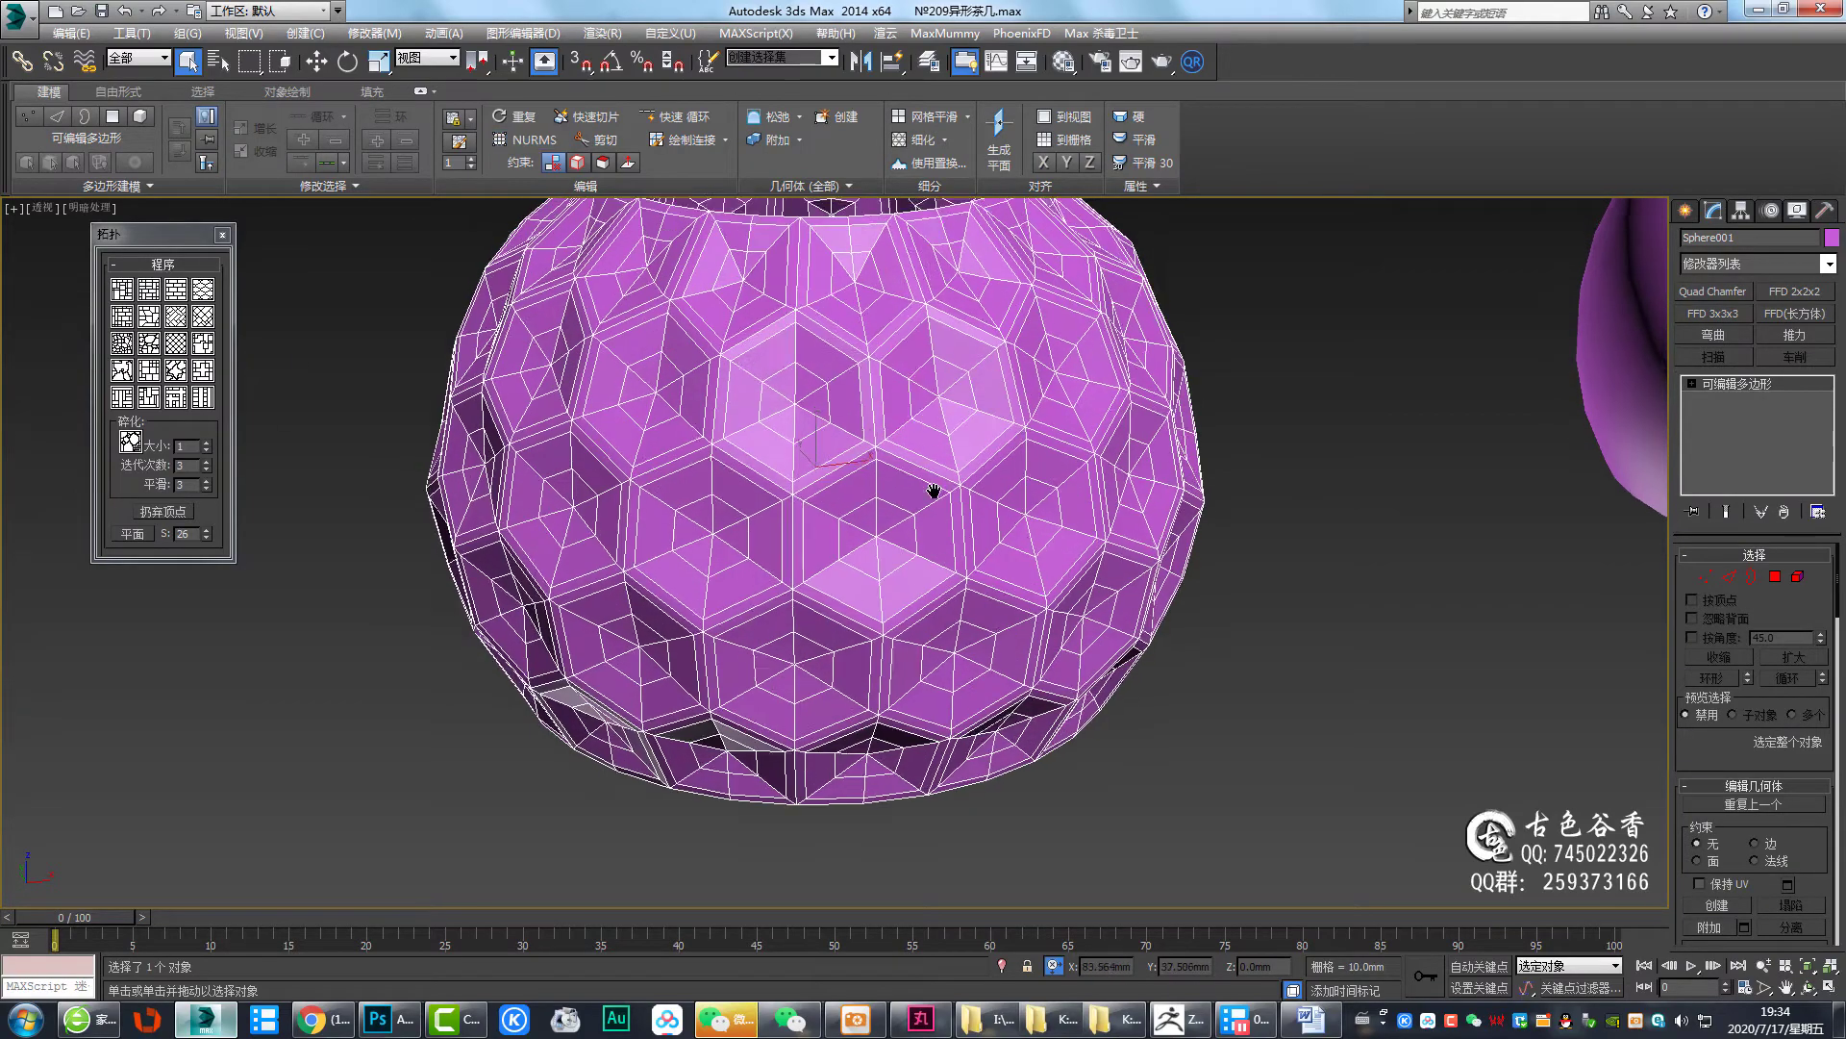
pyautogui.scroll(-3, 941, 487)
pyautogui.keyDown('alt'); pyautogui.moveTo(940, 486); pyautogui.dragTo(918, 484, button='middle'); pyautogui.keyUp('alt')
pyautogui.scroll(3, 965, 487)
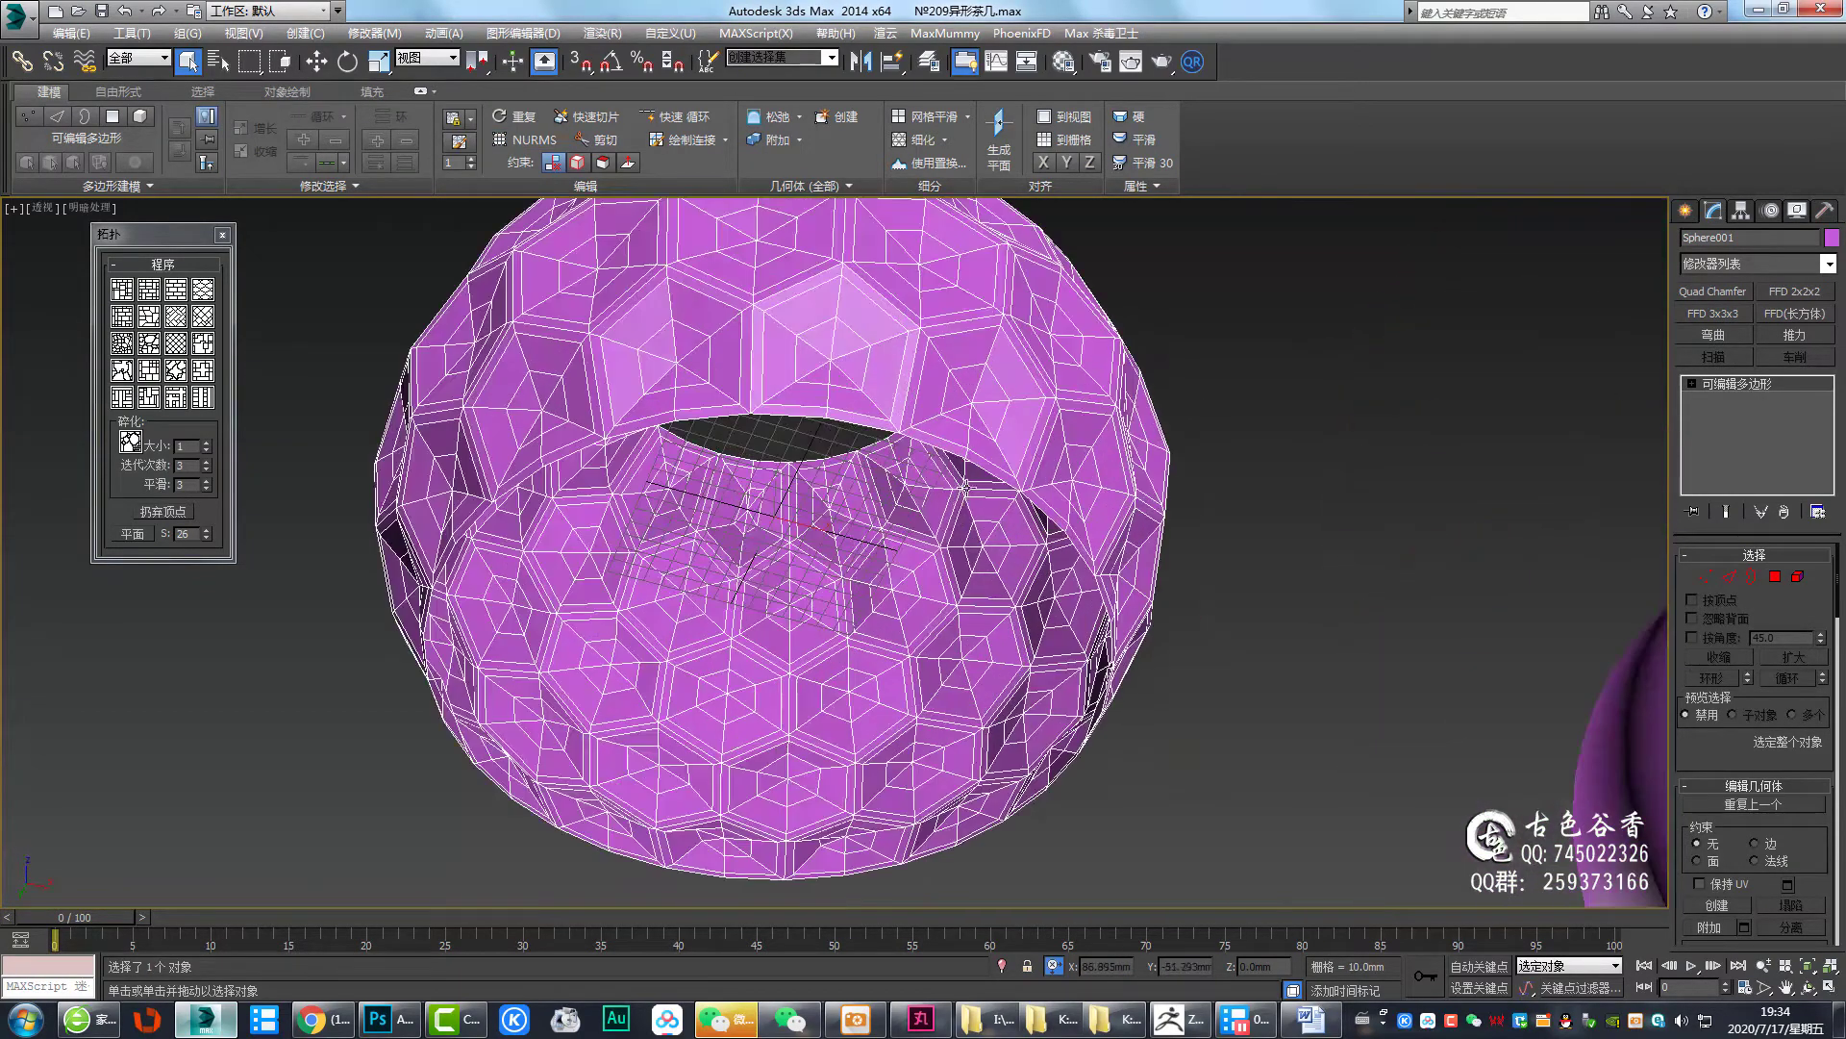
pyautogui.press('3')
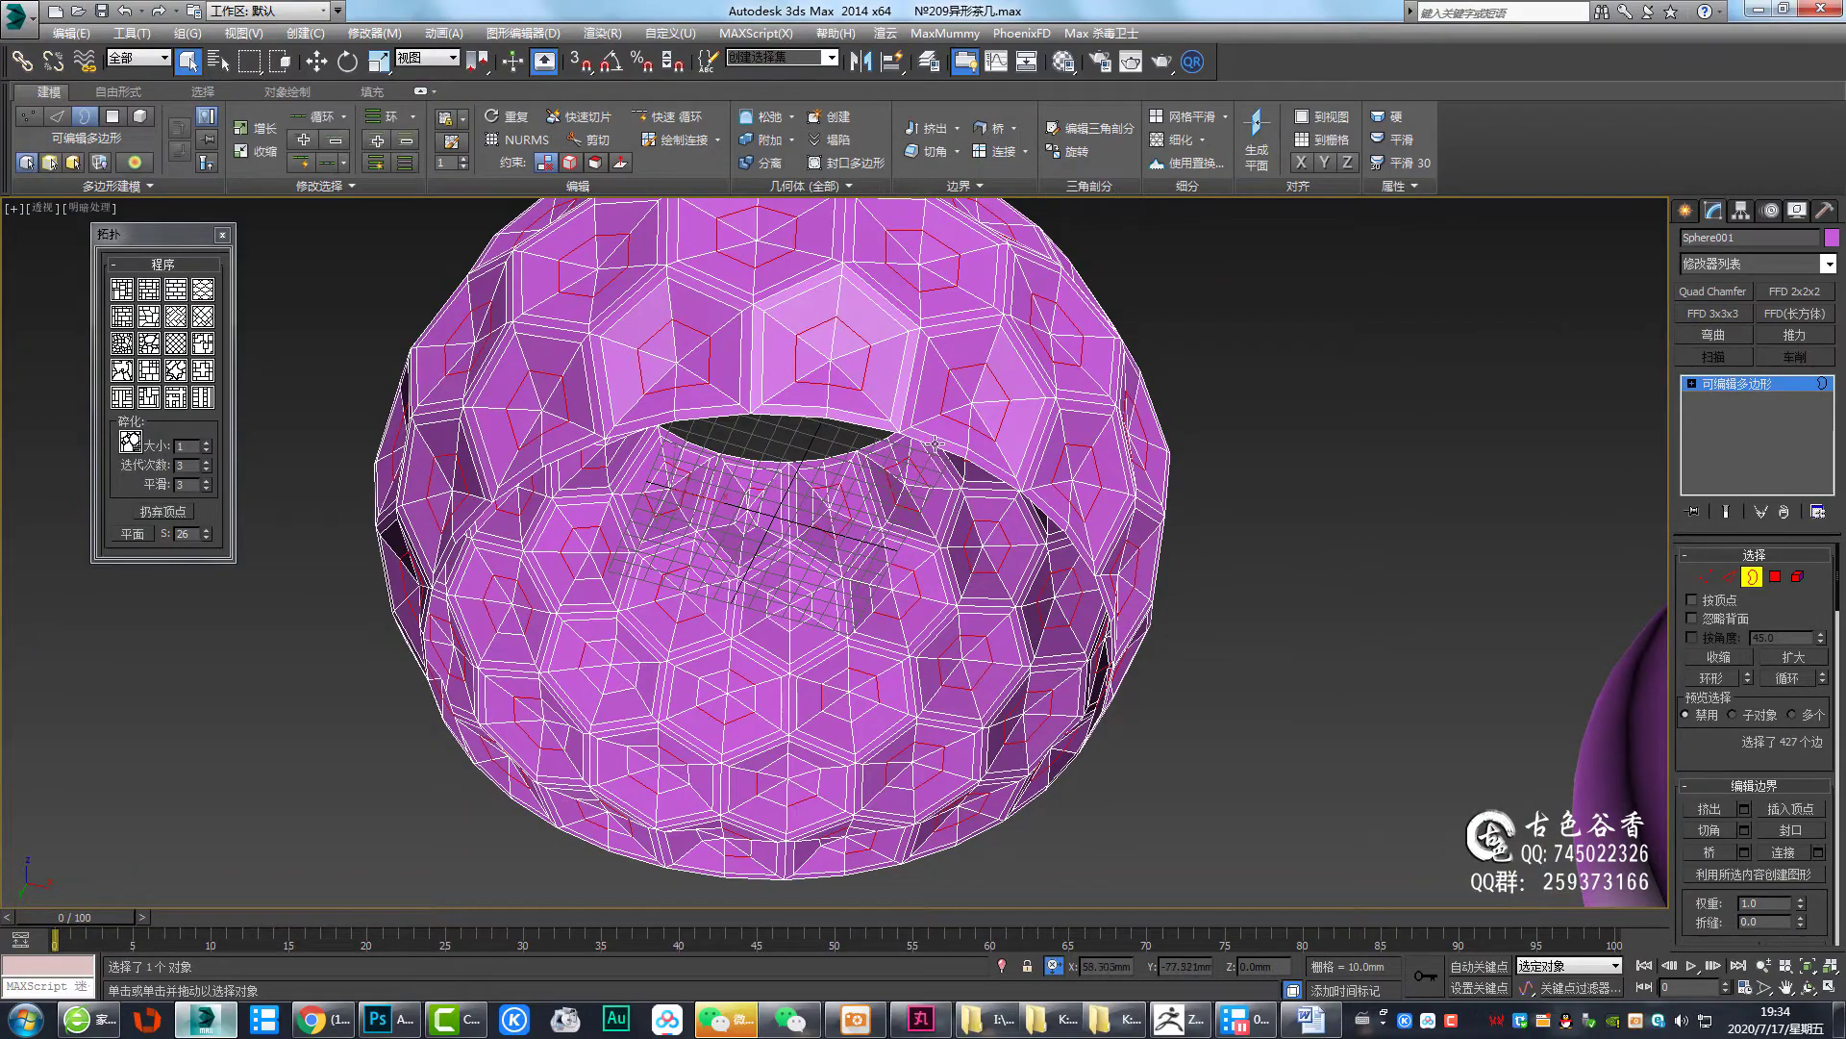
pyautogui.click(924, 445)
pyautogui.keyDown('alt'); pyautogui.moveTo(923, 445); pyautogui.dragTo(912, 569, button='middle'); pyautogui.keyUp('alt')
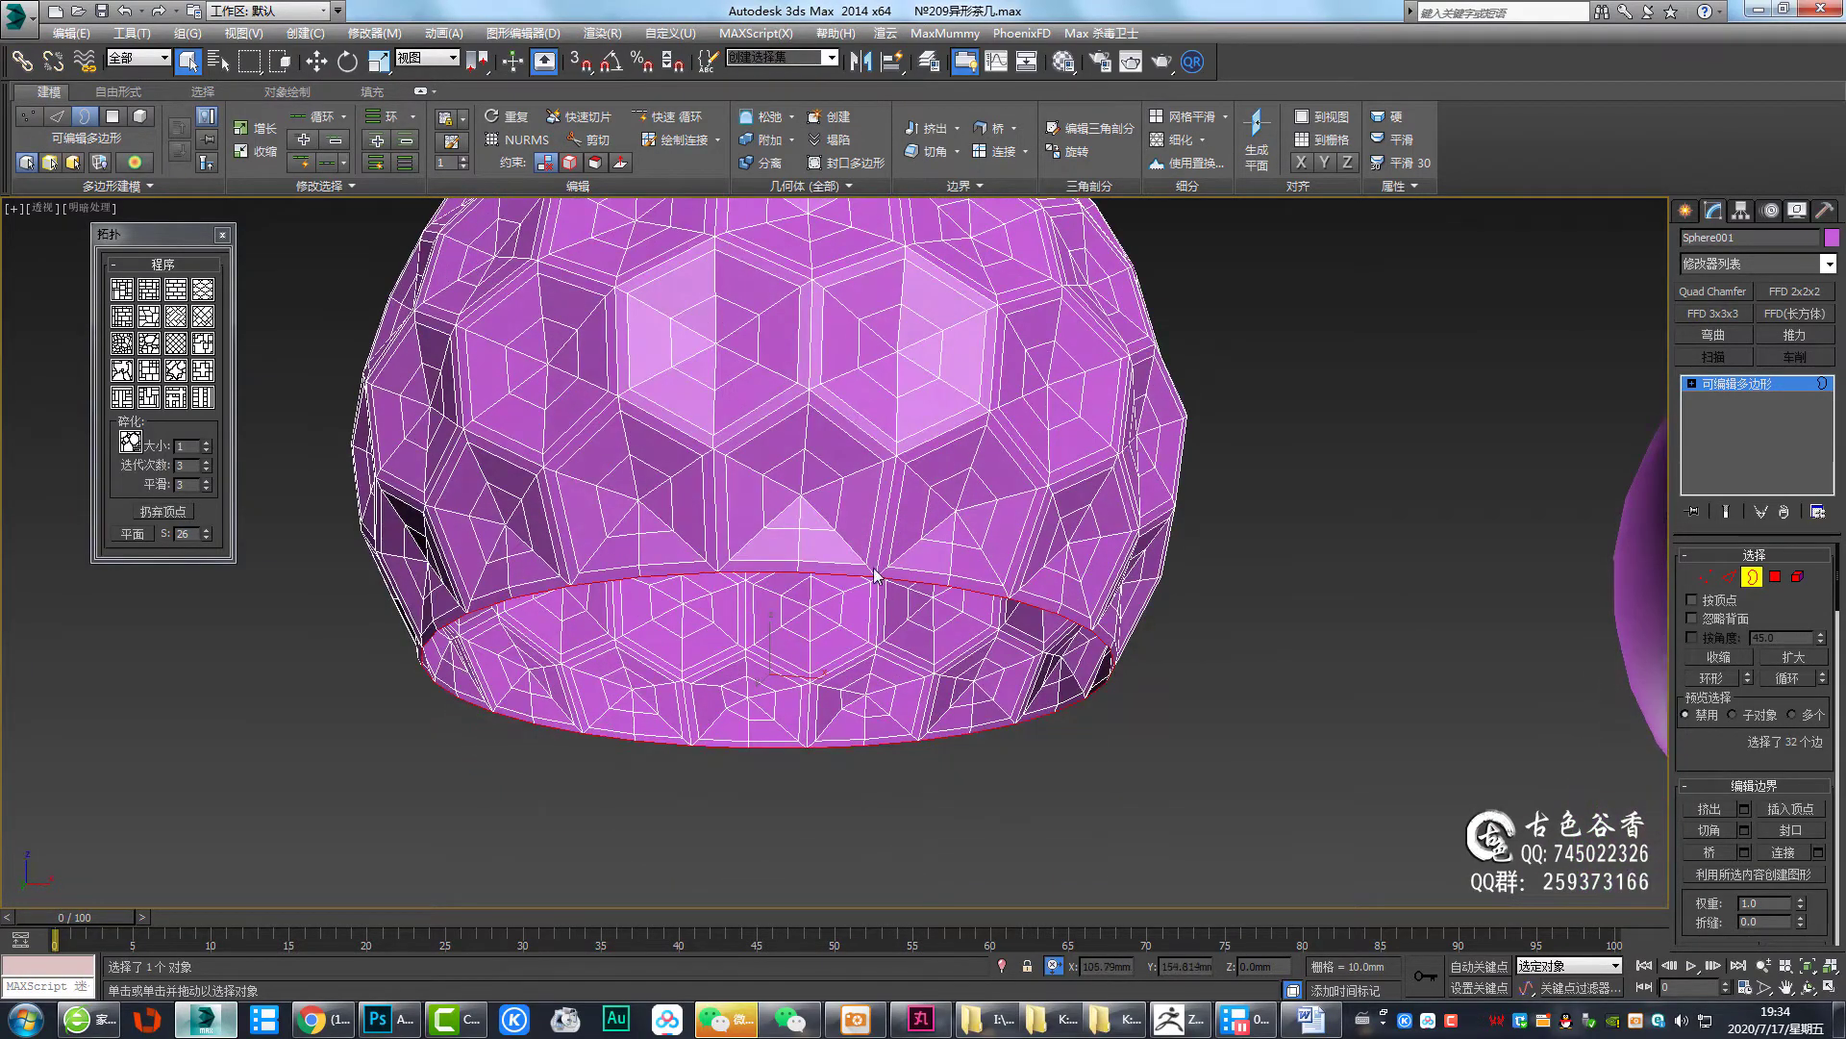
# Shift-move the bottom border down in the Front view into a short rim
pyautogui.hotkey('alt', 'w')
pyautogui.hotkey('alt', 'w')
pyautogui.scroll(-5, 890, 581)
pyautogui.moveTo(654, 521); pyautogui.dragTo(1011, 546, button='middle')
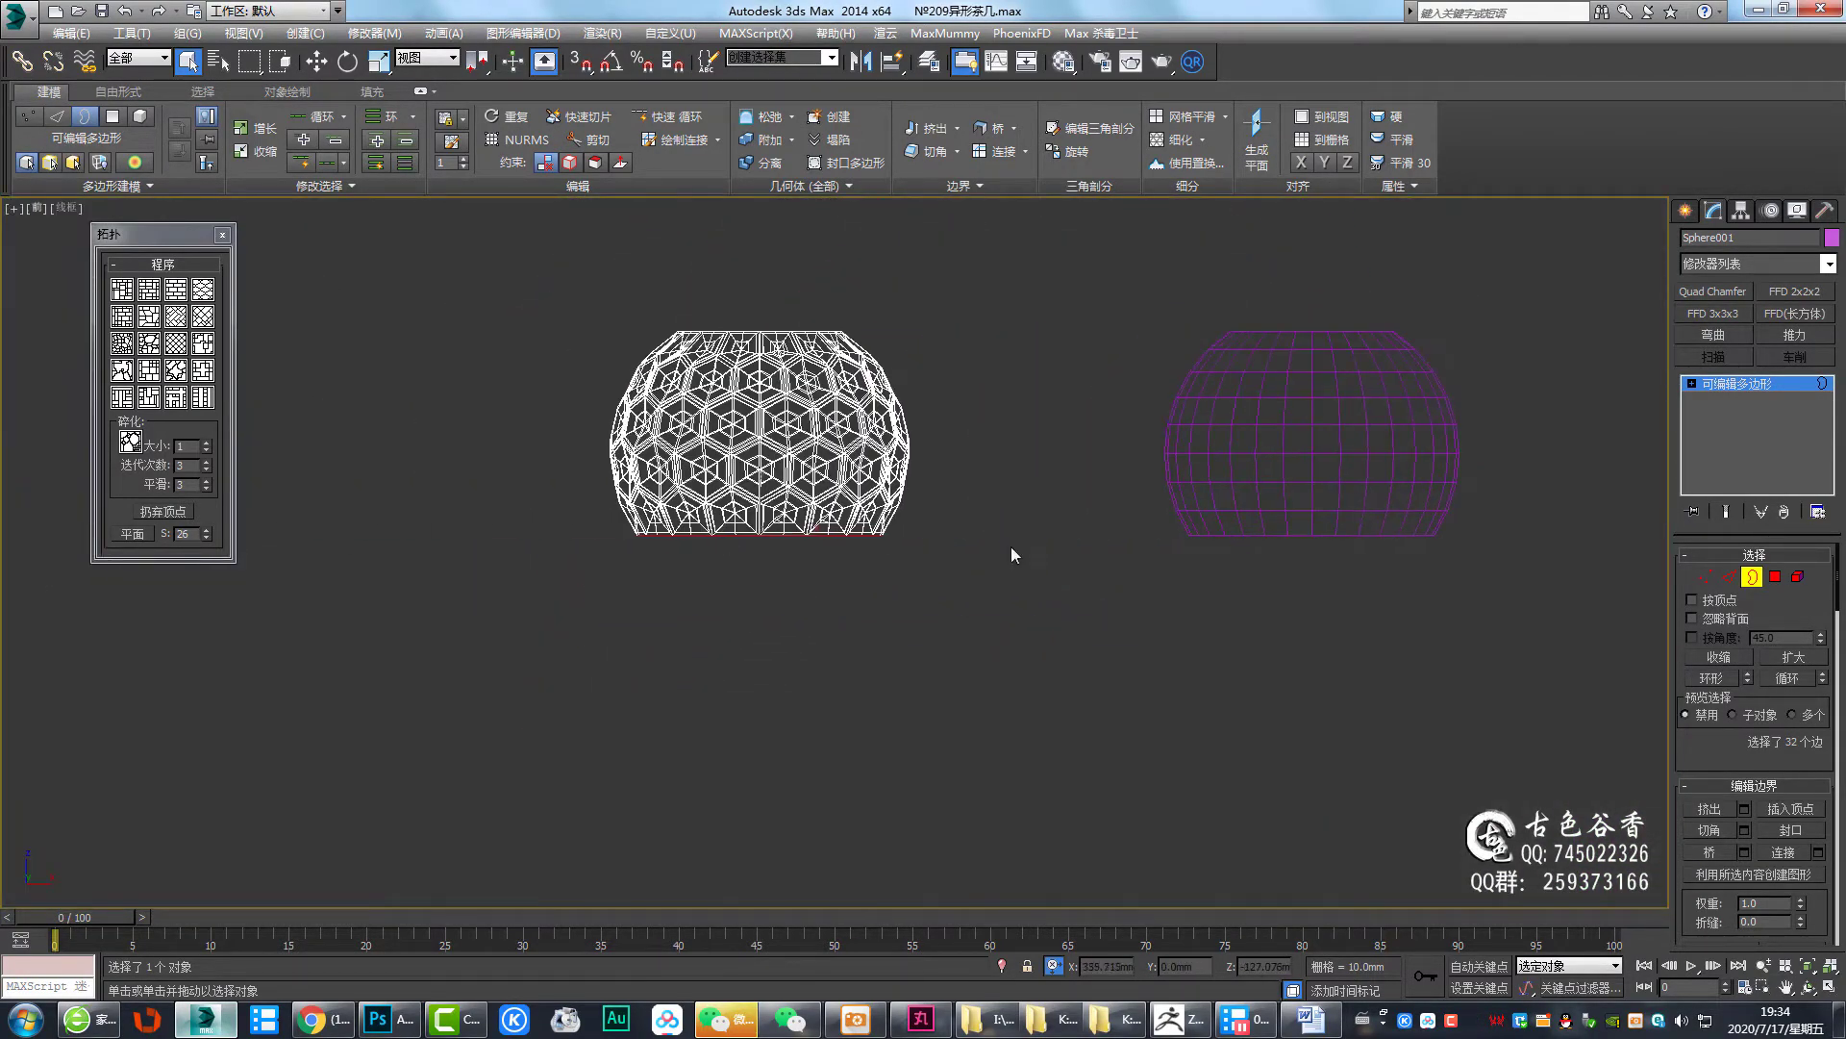
pyautogui.scroll(3, 939, 525)
pyautogui.scroll(3, 1058, 519)
pyautogui.press('w')
pyautogui.scroll(-2, 1086, 520)
pyautogui.scroll(3, 1031, 516)
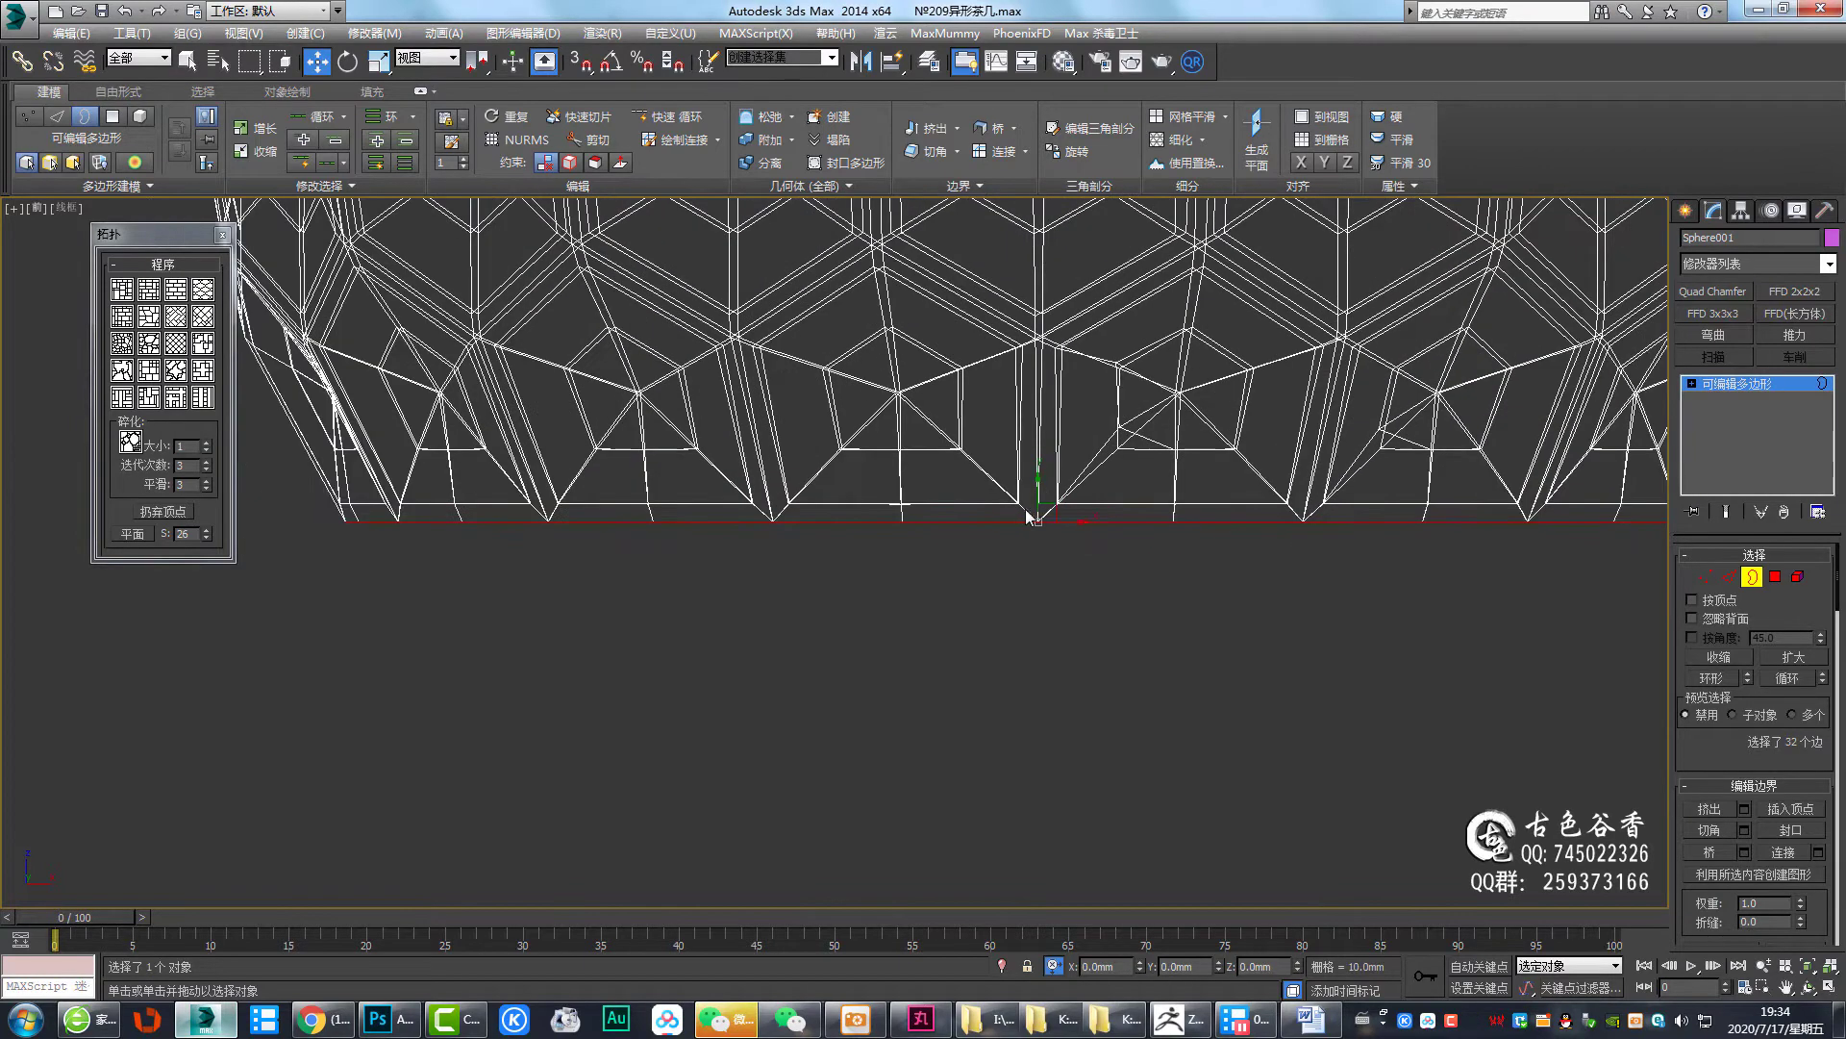
pyautogui.keyDown('shift'); pyautogui.moveTo(1038, 488); pyautogui.dragTo(1038, 499); pyautogui.keyUp('shift')
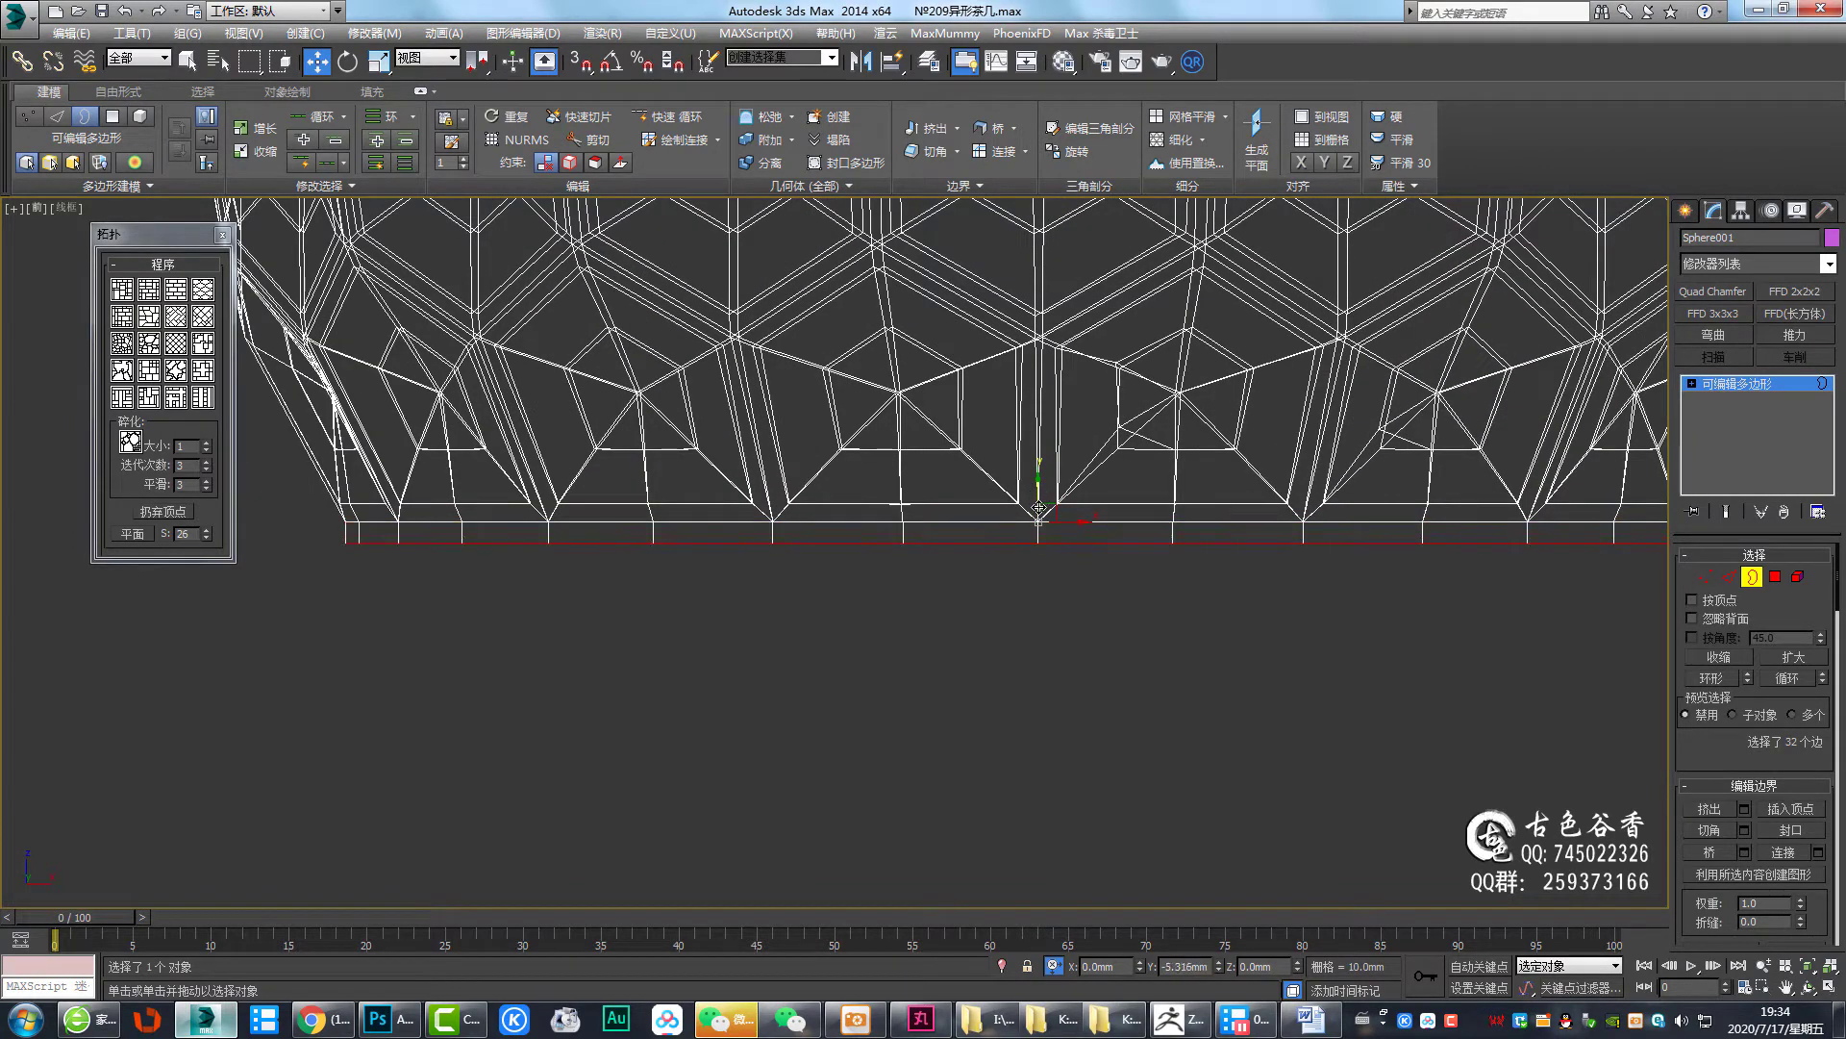
pyautogui.hotkey('alt', 'w')
pyautogui.hotkey('alt', 'w')
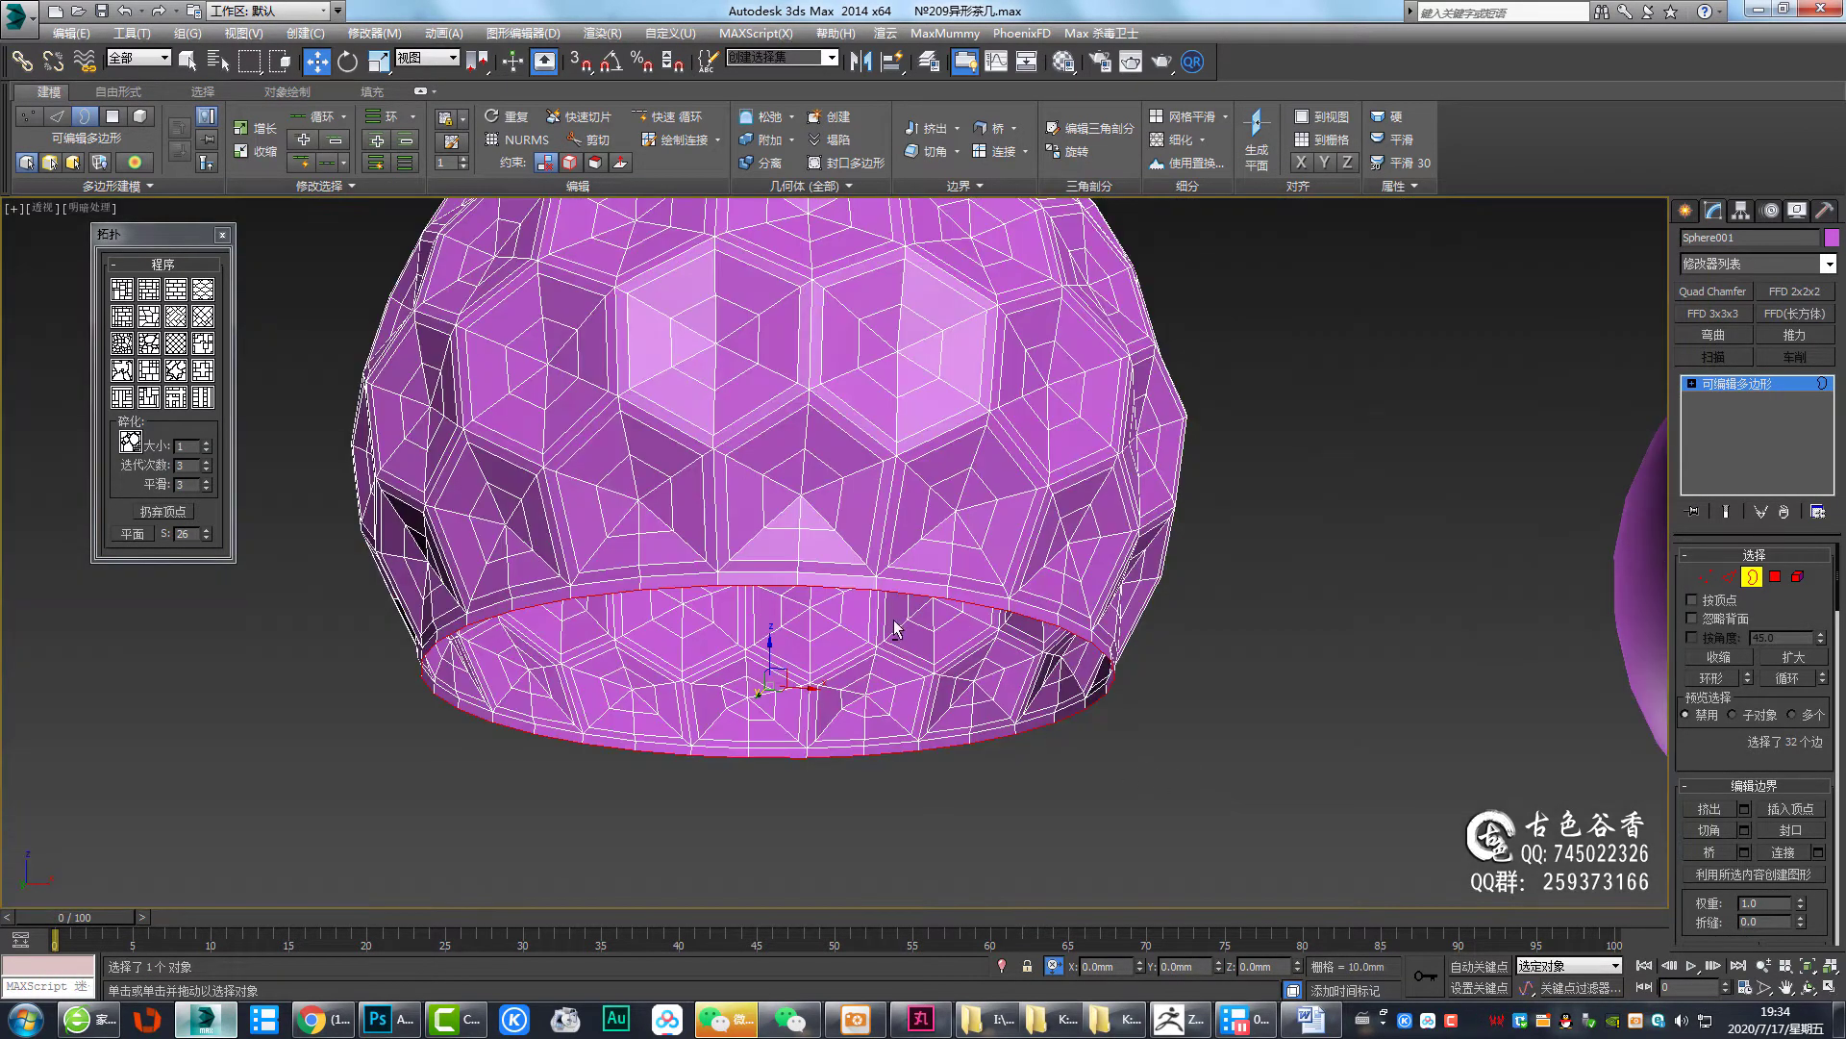
pyautogui.keyDown('alt'); pyautogui.moveTo(770, 654); pyautogui.dragTo(818, 663, button='middle'); pyautogui.keyUp('alt')
# Scale the bottom border loop down to 97%
pyautogui.press('r')
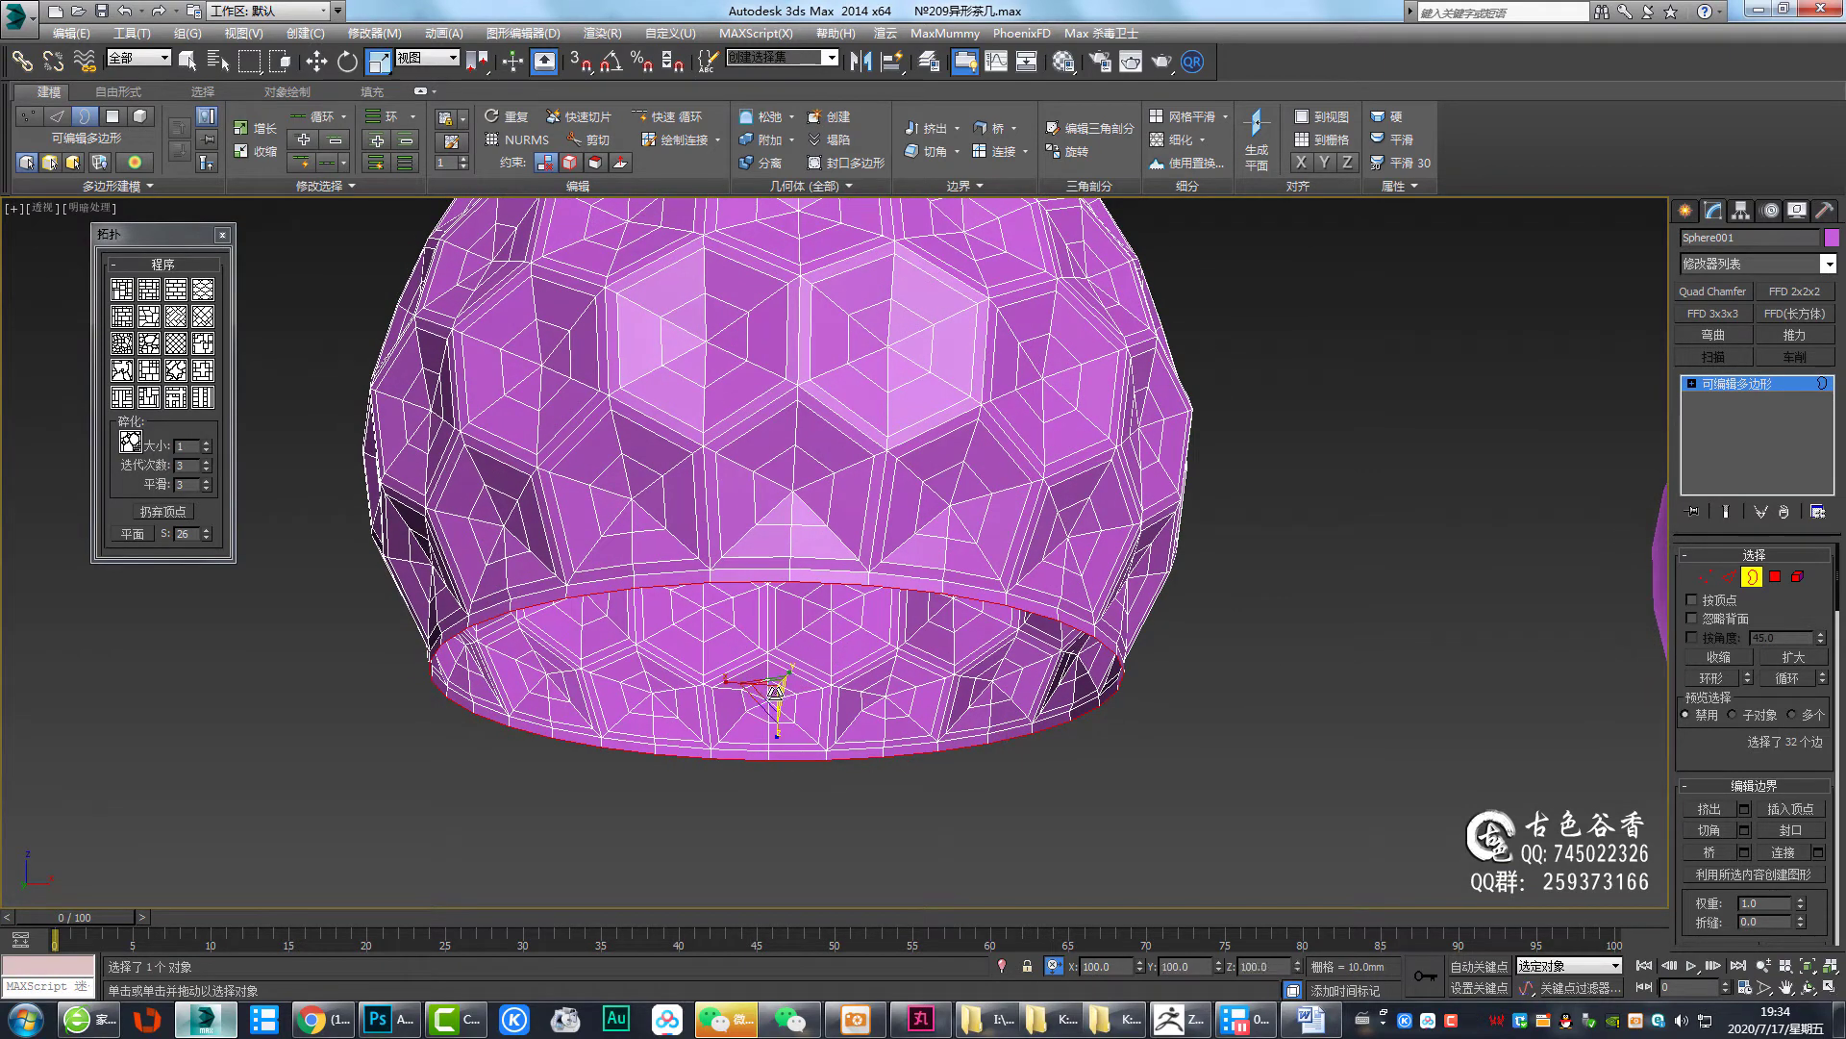
pyautogui.keyDown('shift'); pyautogui.moveTo(773, 690); pyautogui.dragTo(768, 692); pyautogui.keyUp('shift')
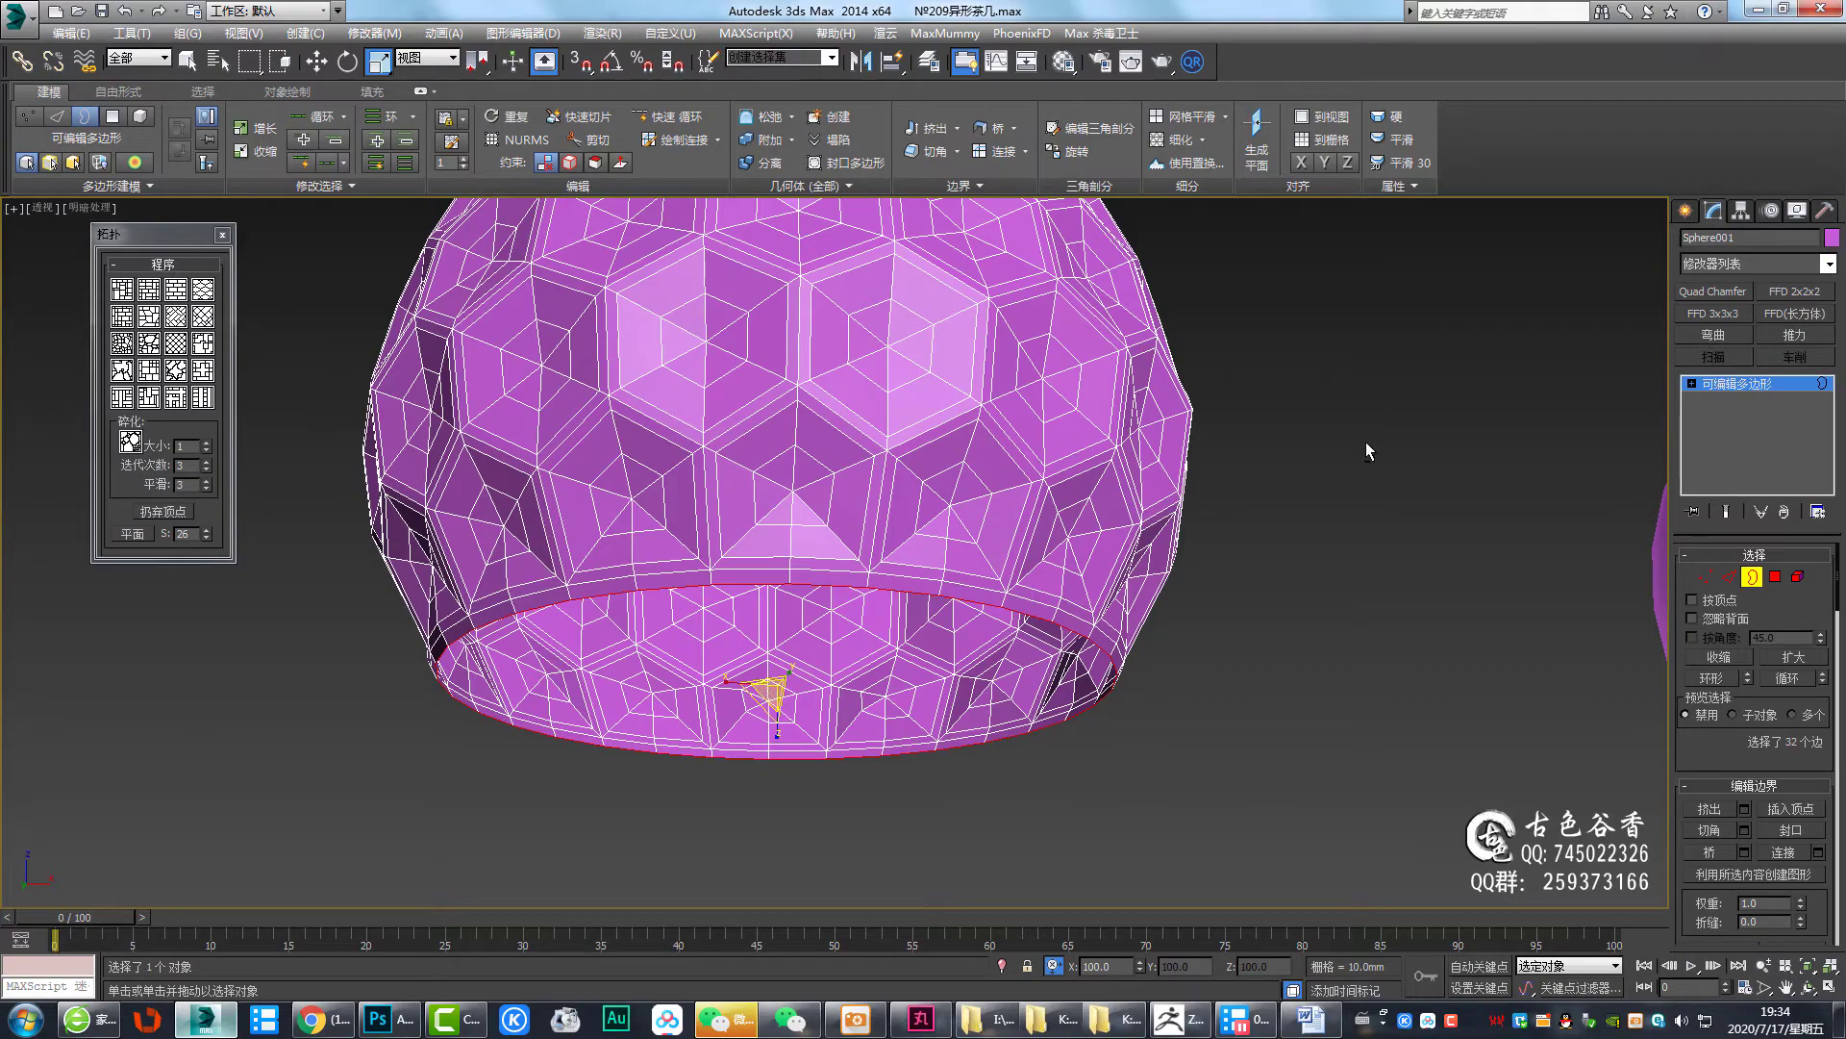
pyautogui.press('f')
pyautogui.moveTo(791, 457); pyautogui.dragTo(791, 511, button='middle')
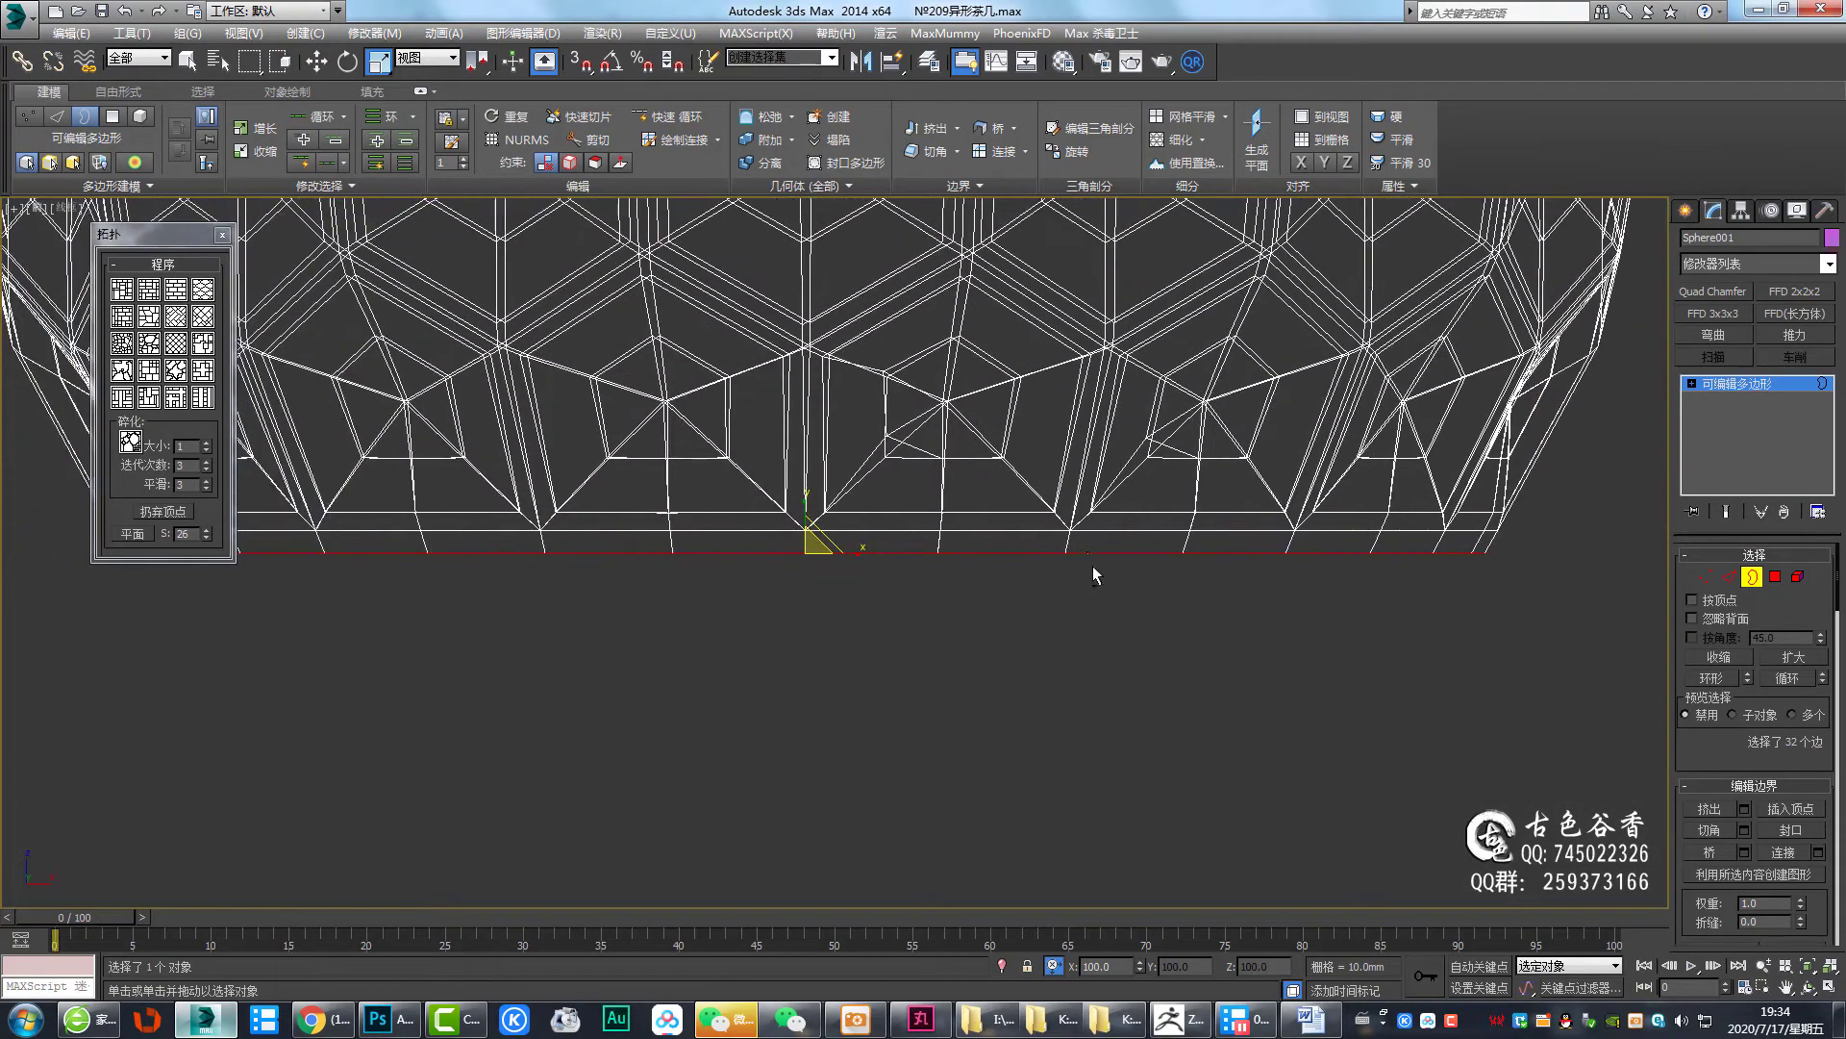
pyautogui.press('p')
pyautogui.keyDown('alt'); pyautogui.moveTo(1093, 566); pyautogui.dragTo(803, 548, button='middle'); pyautogui.keyUp('alt')
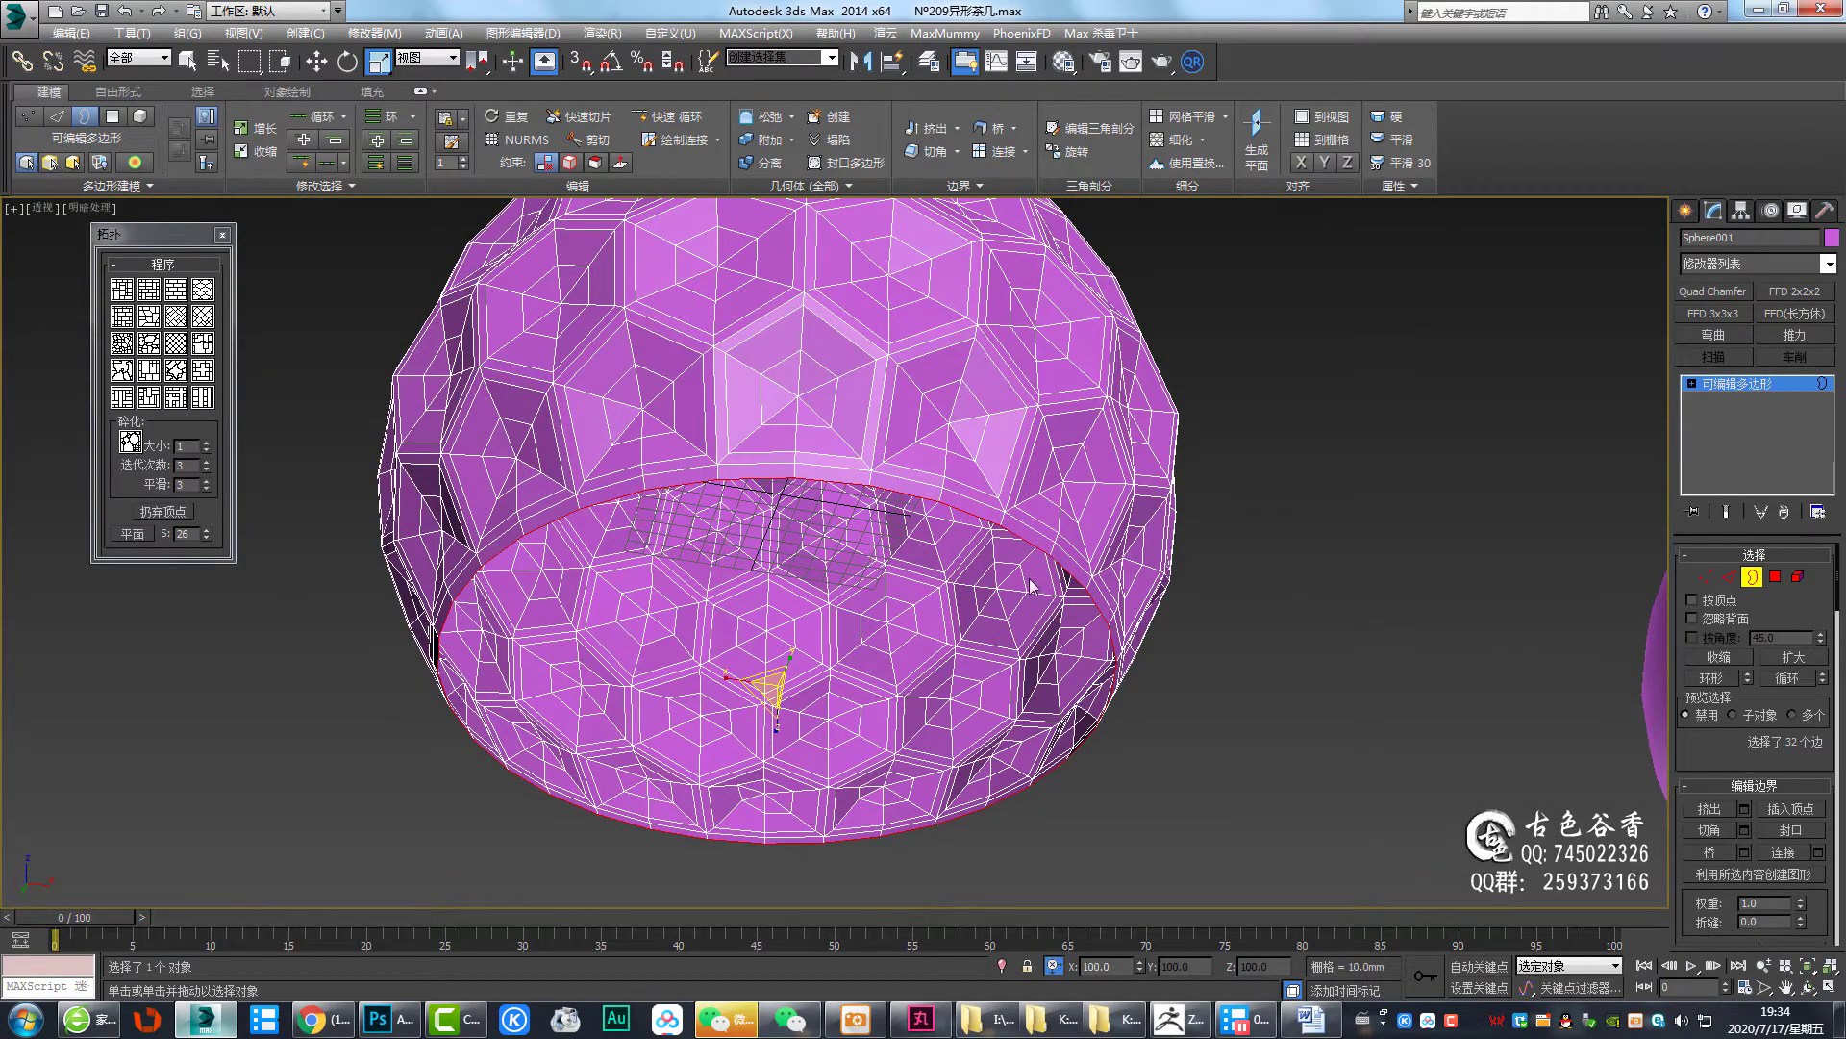
pyautogui.moveTo(1739, 740); pyautogui.dragTo(1739, 678)
# Cap the bottom opening and select the new cap polygon
pyautogui.click(1791, 756)
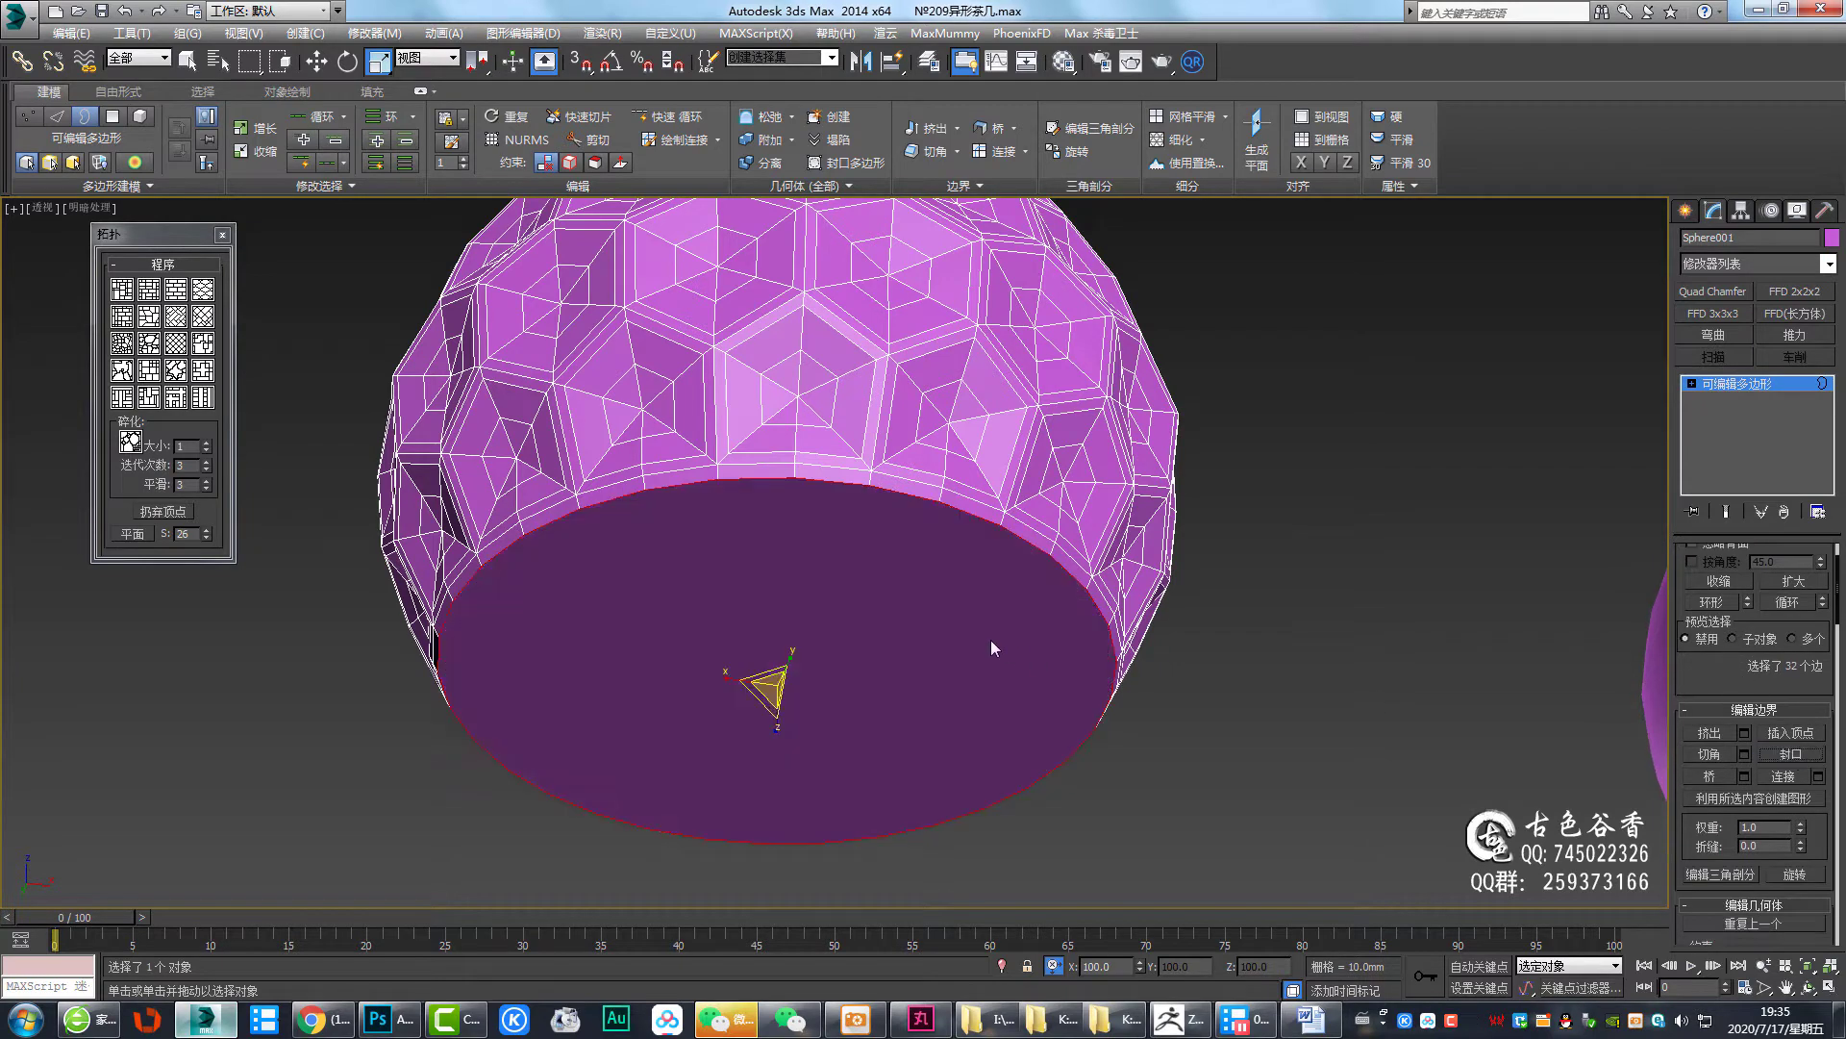
pyautogui.scroll(2, 991, 639)
pyautogui.press('4')
pyautogui.click(850, 594)
pyautogui.moveTo(803, 602); pyautogui.dragTo(806, 604, button='middle')
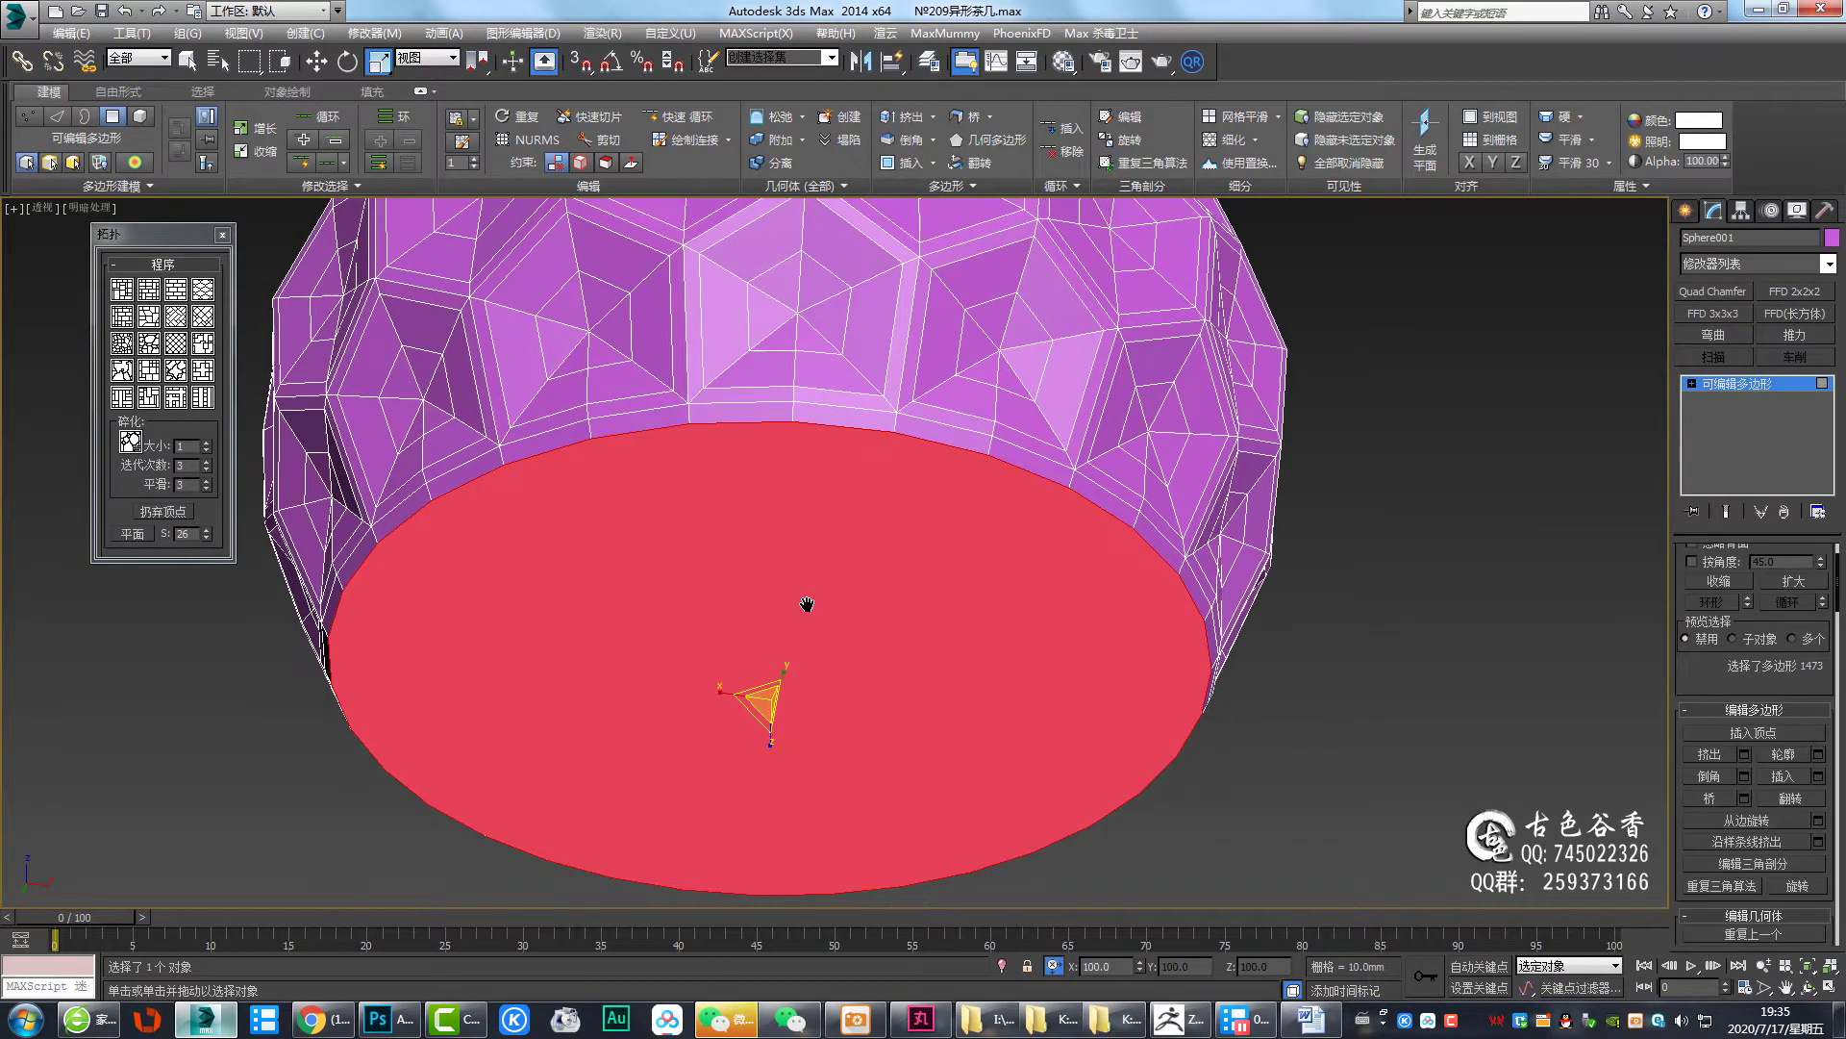
# Add another inset ring to the bottom cap and collapse it to one centre point
pyautogui.hotkey('shift', 'i')
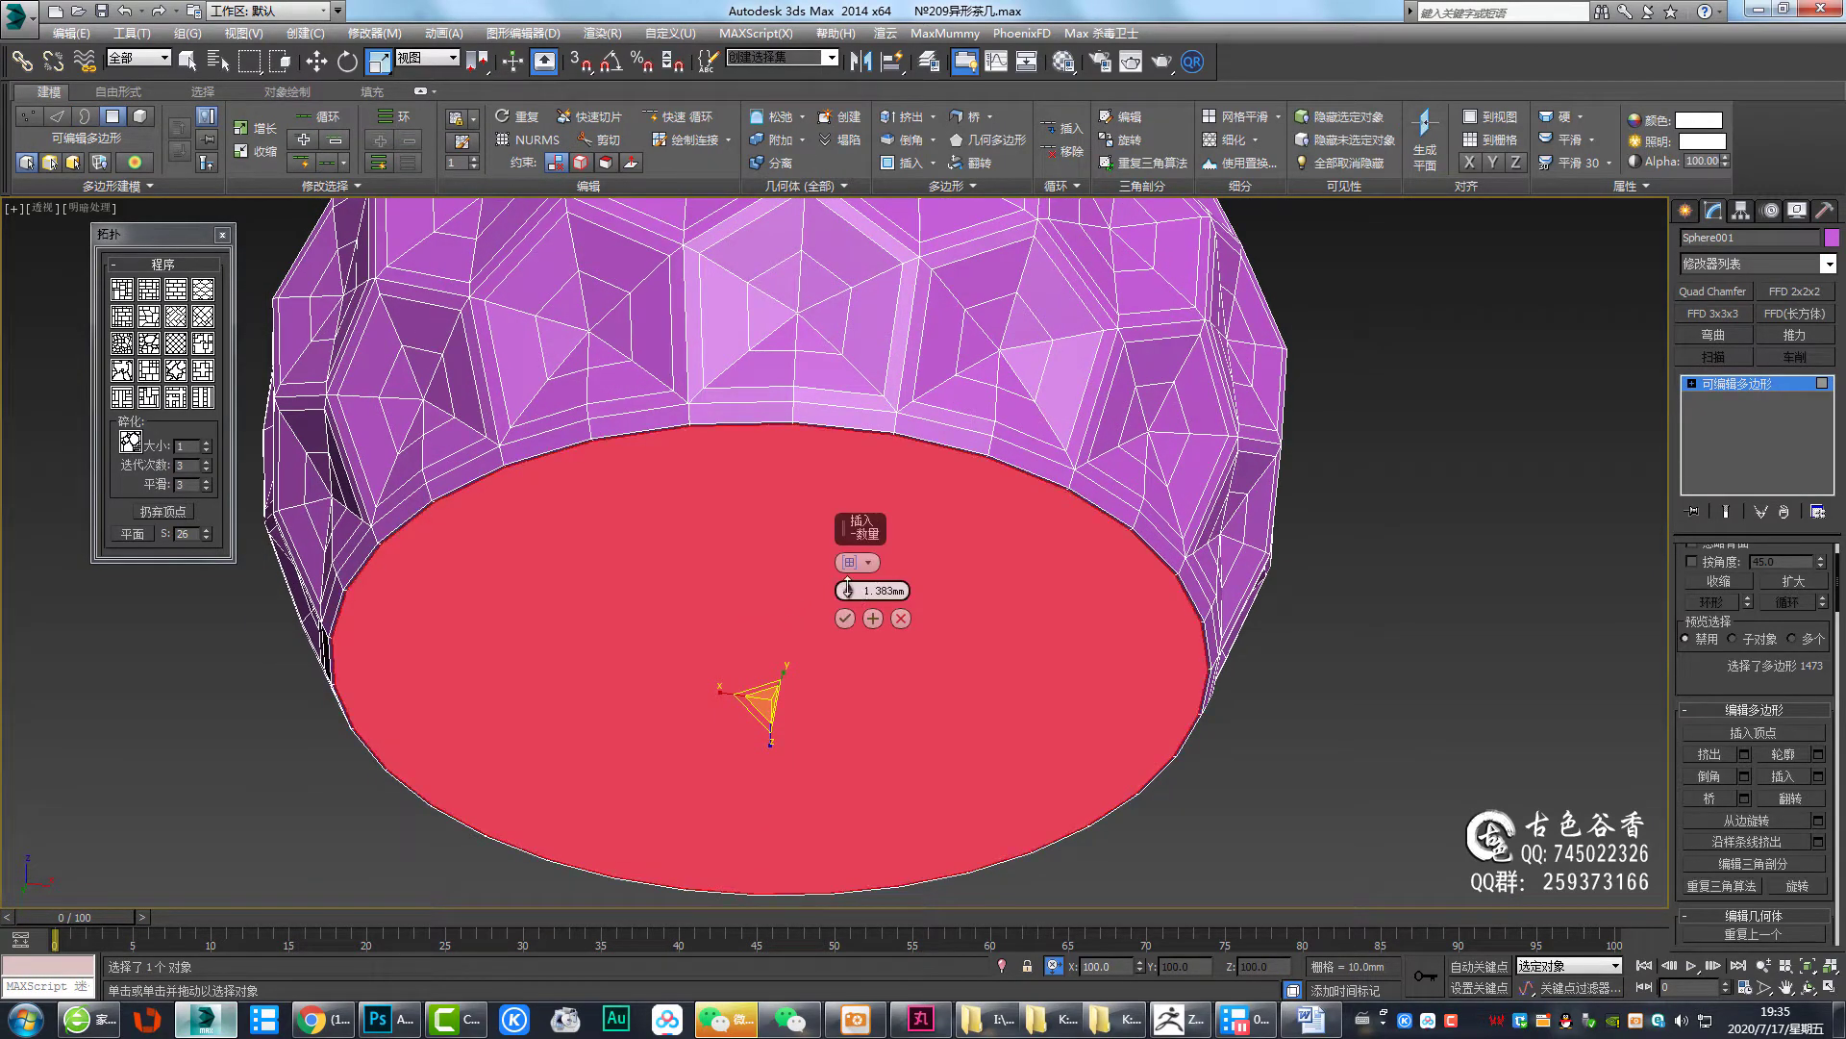
pyautogui.moveTo(848, 590); pyautogui.dragTo(849, 527)
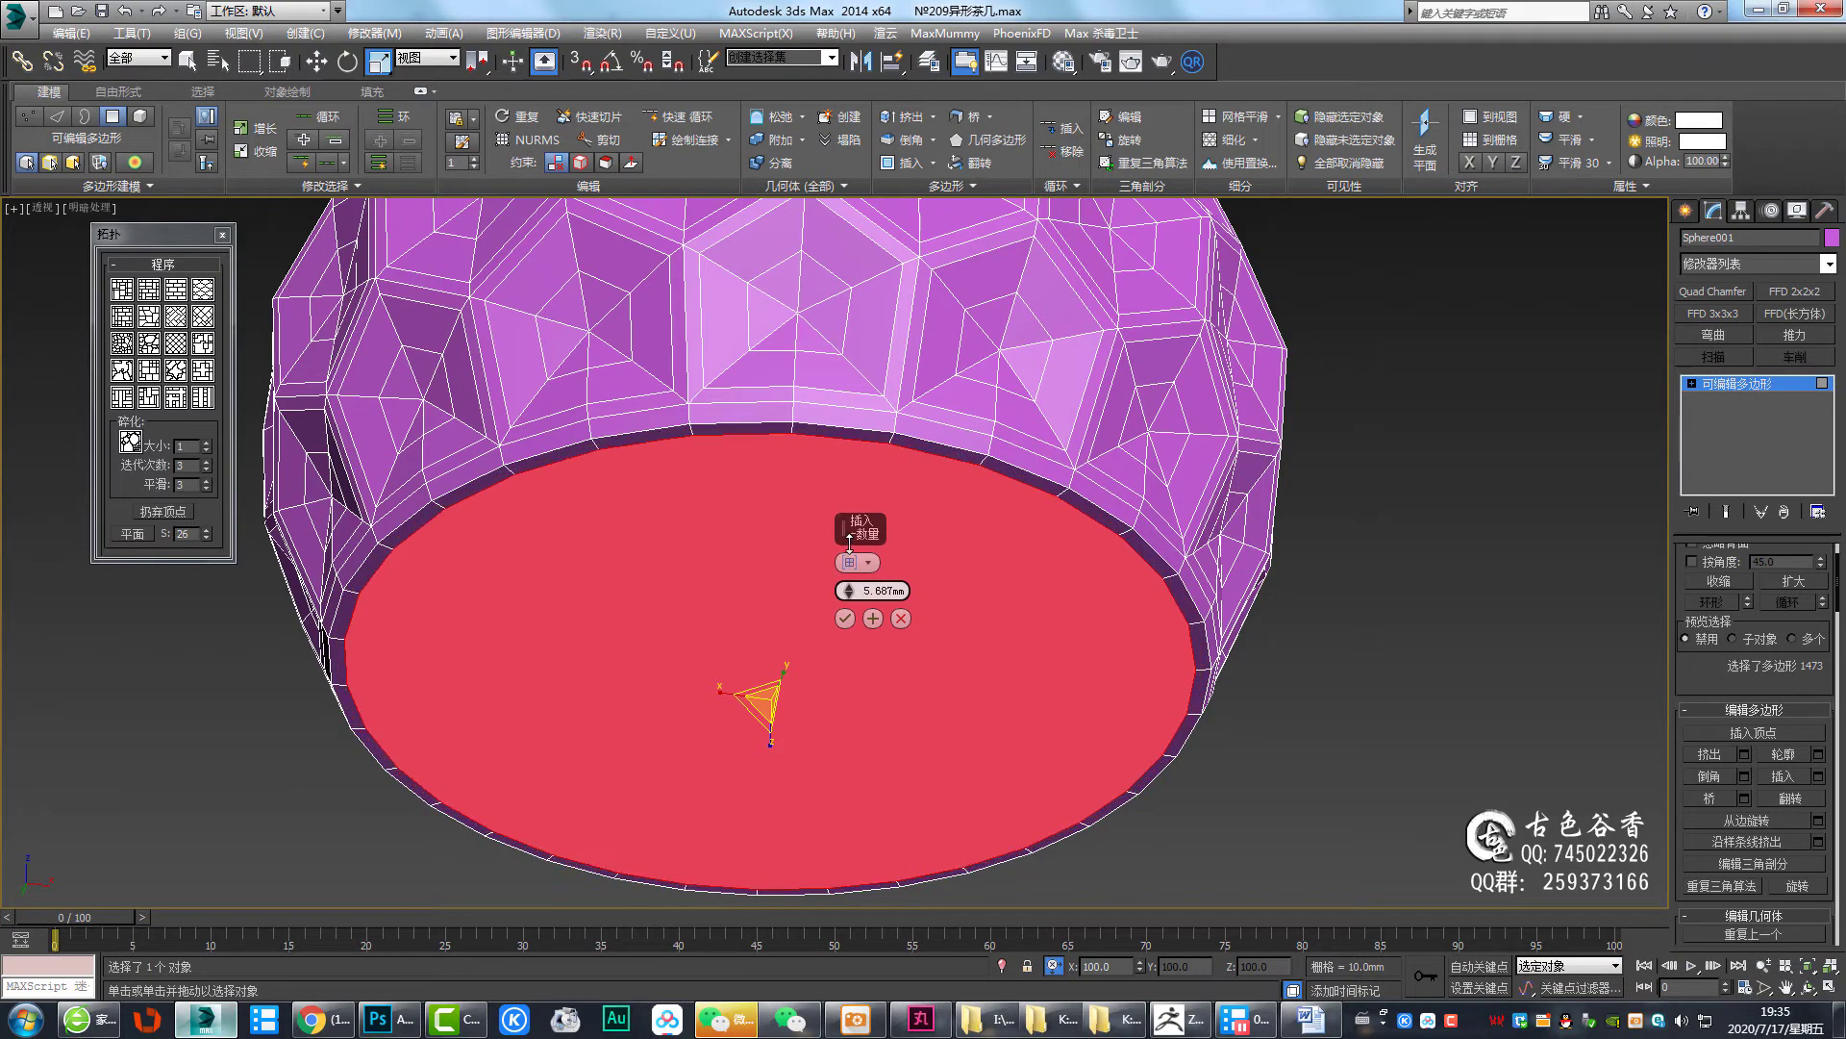
pyautogui.click(873, 620)
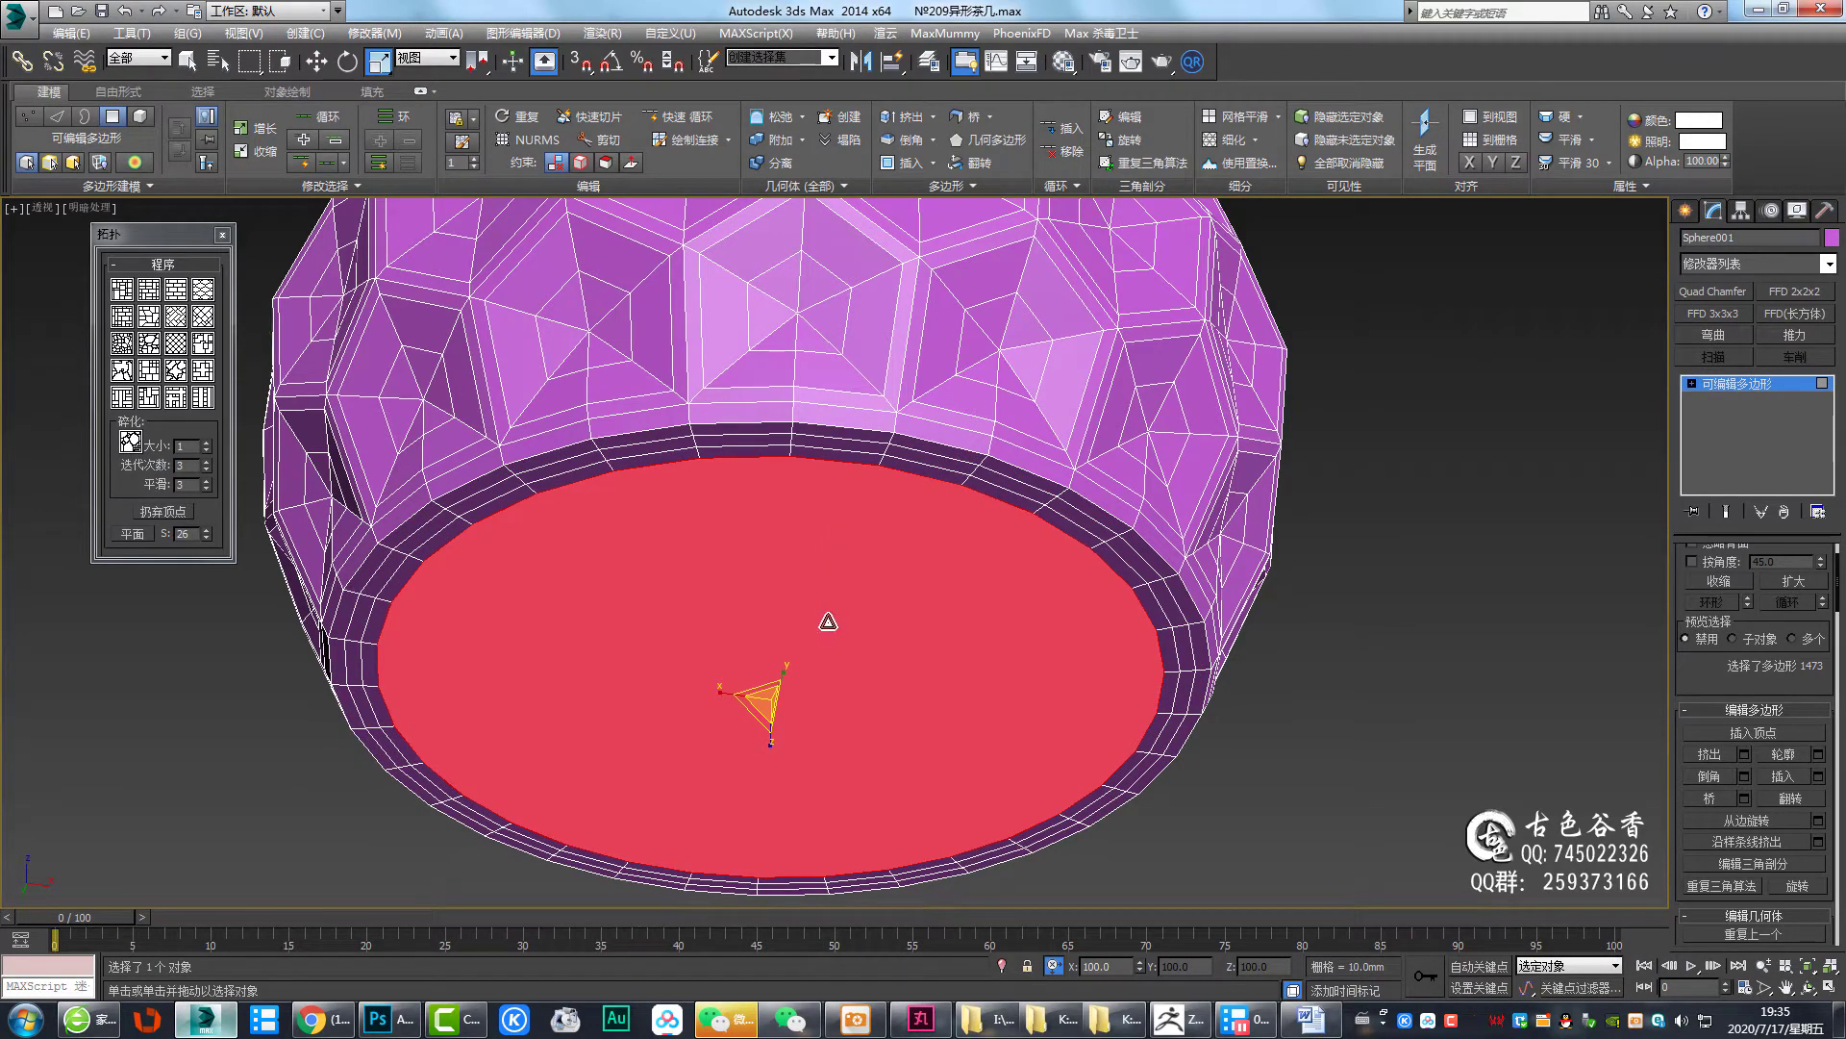
pyautogui.hotkey('ctrl', 'alt', 'c')
pyautogui.moveTo(884, 577)
pyautogui.keyDown('alt'); pyautogui.mouseDown(button='middle')
pyautogui.moveTo(857, 699)
pyautogui.moveTo(889, 448)
pyautogui.mouseUp(button='middle'); pyautogui.keyUp('alt')
pyautogui.scroll(-3, 858, 699)
pyautogui.scroll(4, 934, 373)
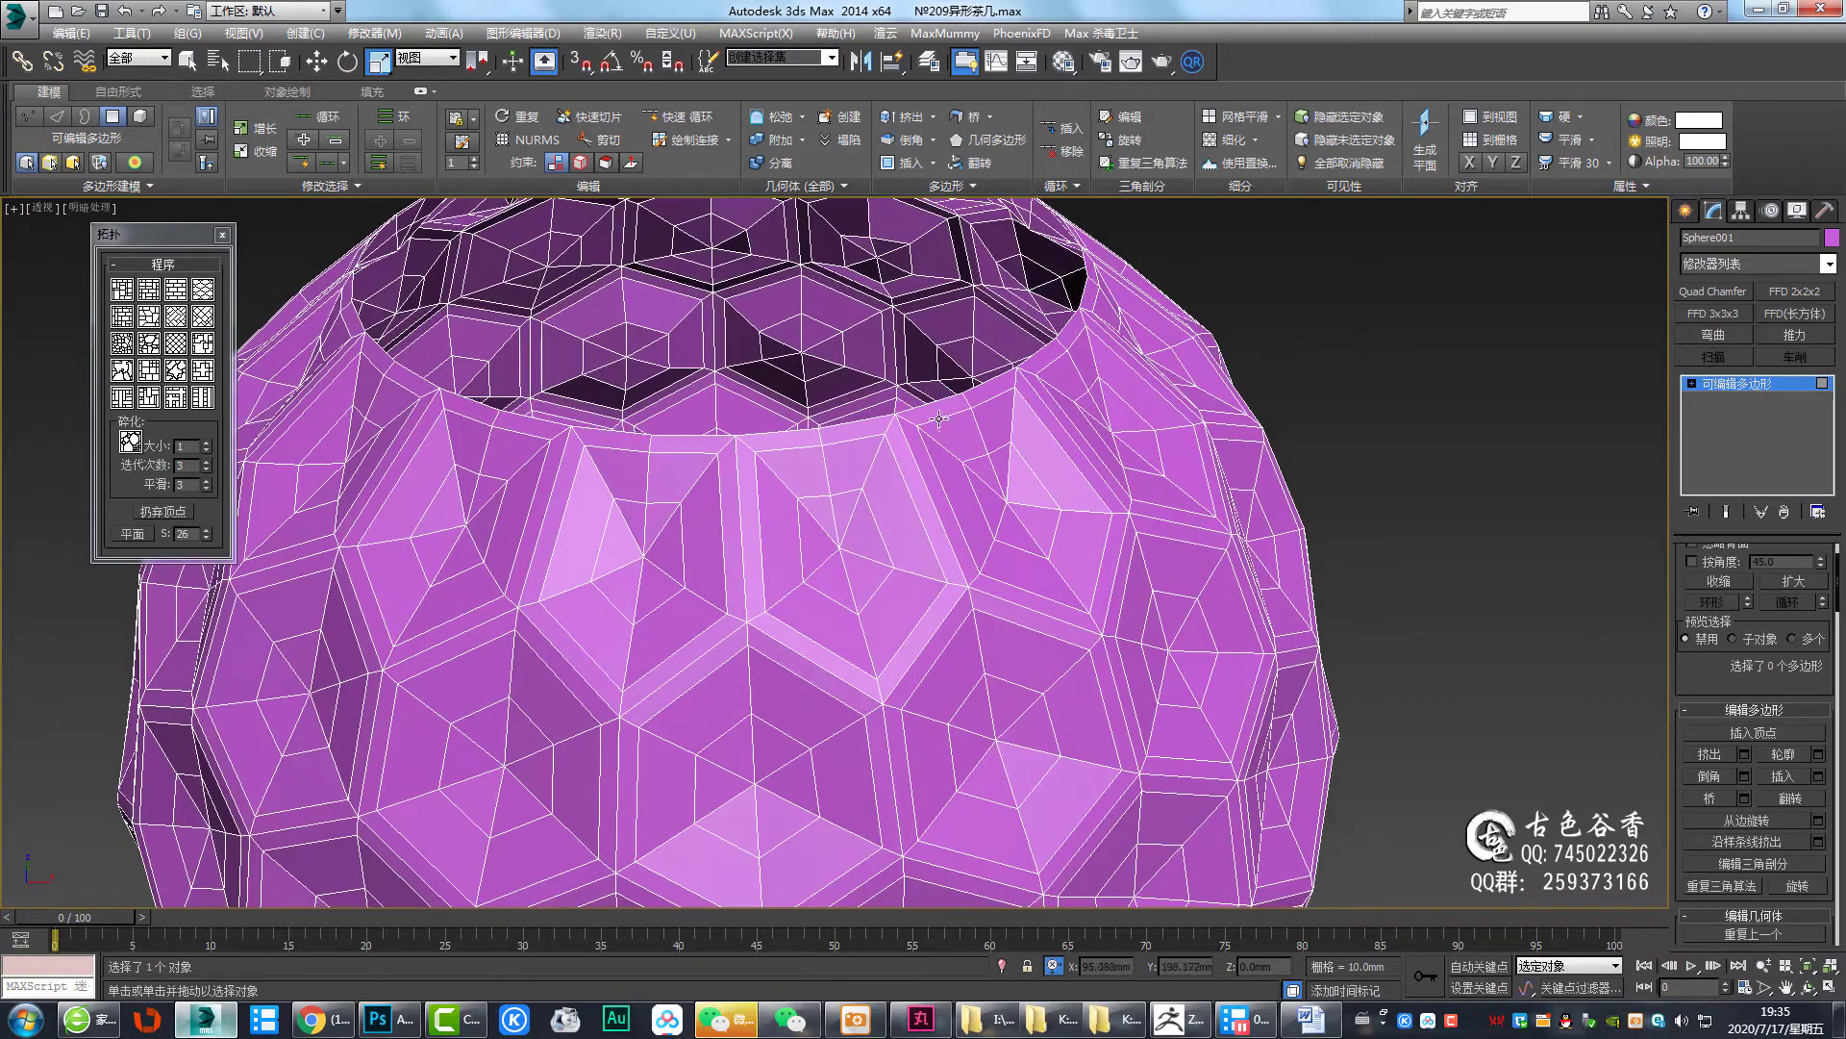
# Select the top opening's border and shift-move it up into a short collar
pyautogui.press('3')
pyautogui.click(923, 398)
pyautogui.scroll(-3, 925, 477)
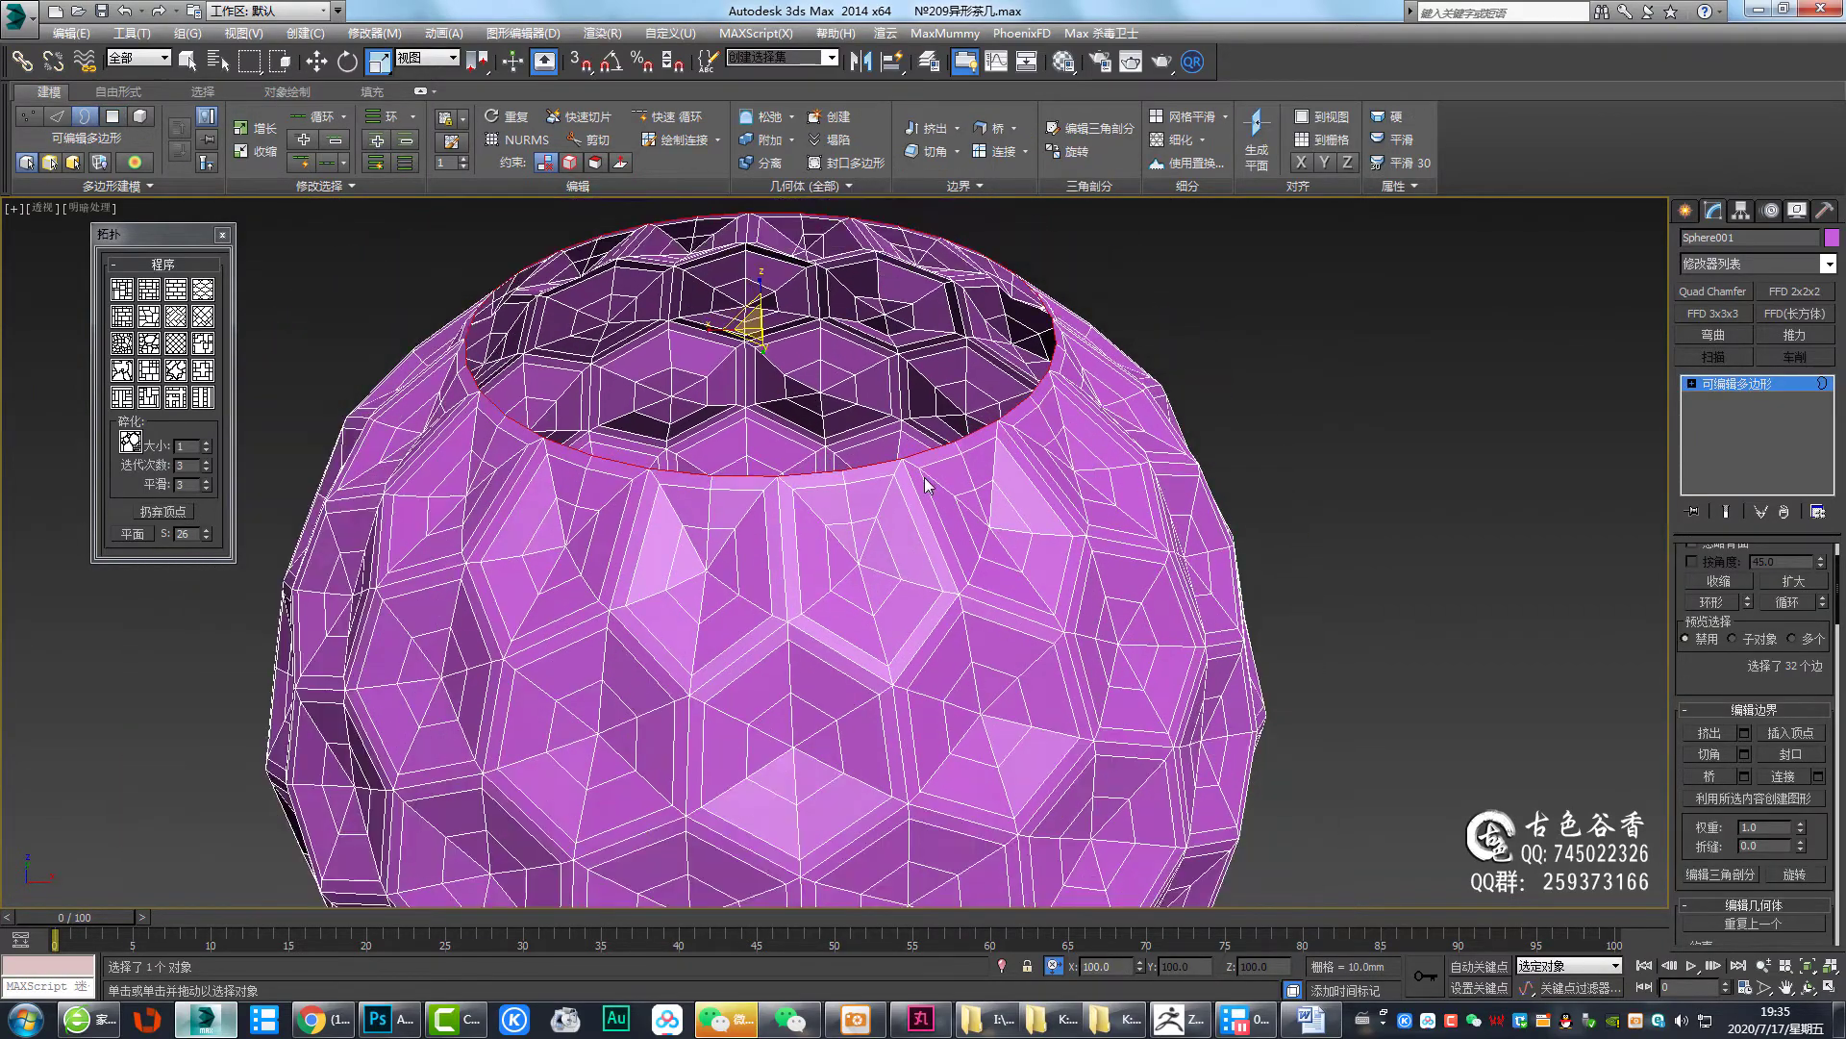
pyautogui.press('w')
pyautogui.press('f')
pyautogui.press('F3')
pyautogui.press('z')
pyautogui.scroll(-3, 931, 445)
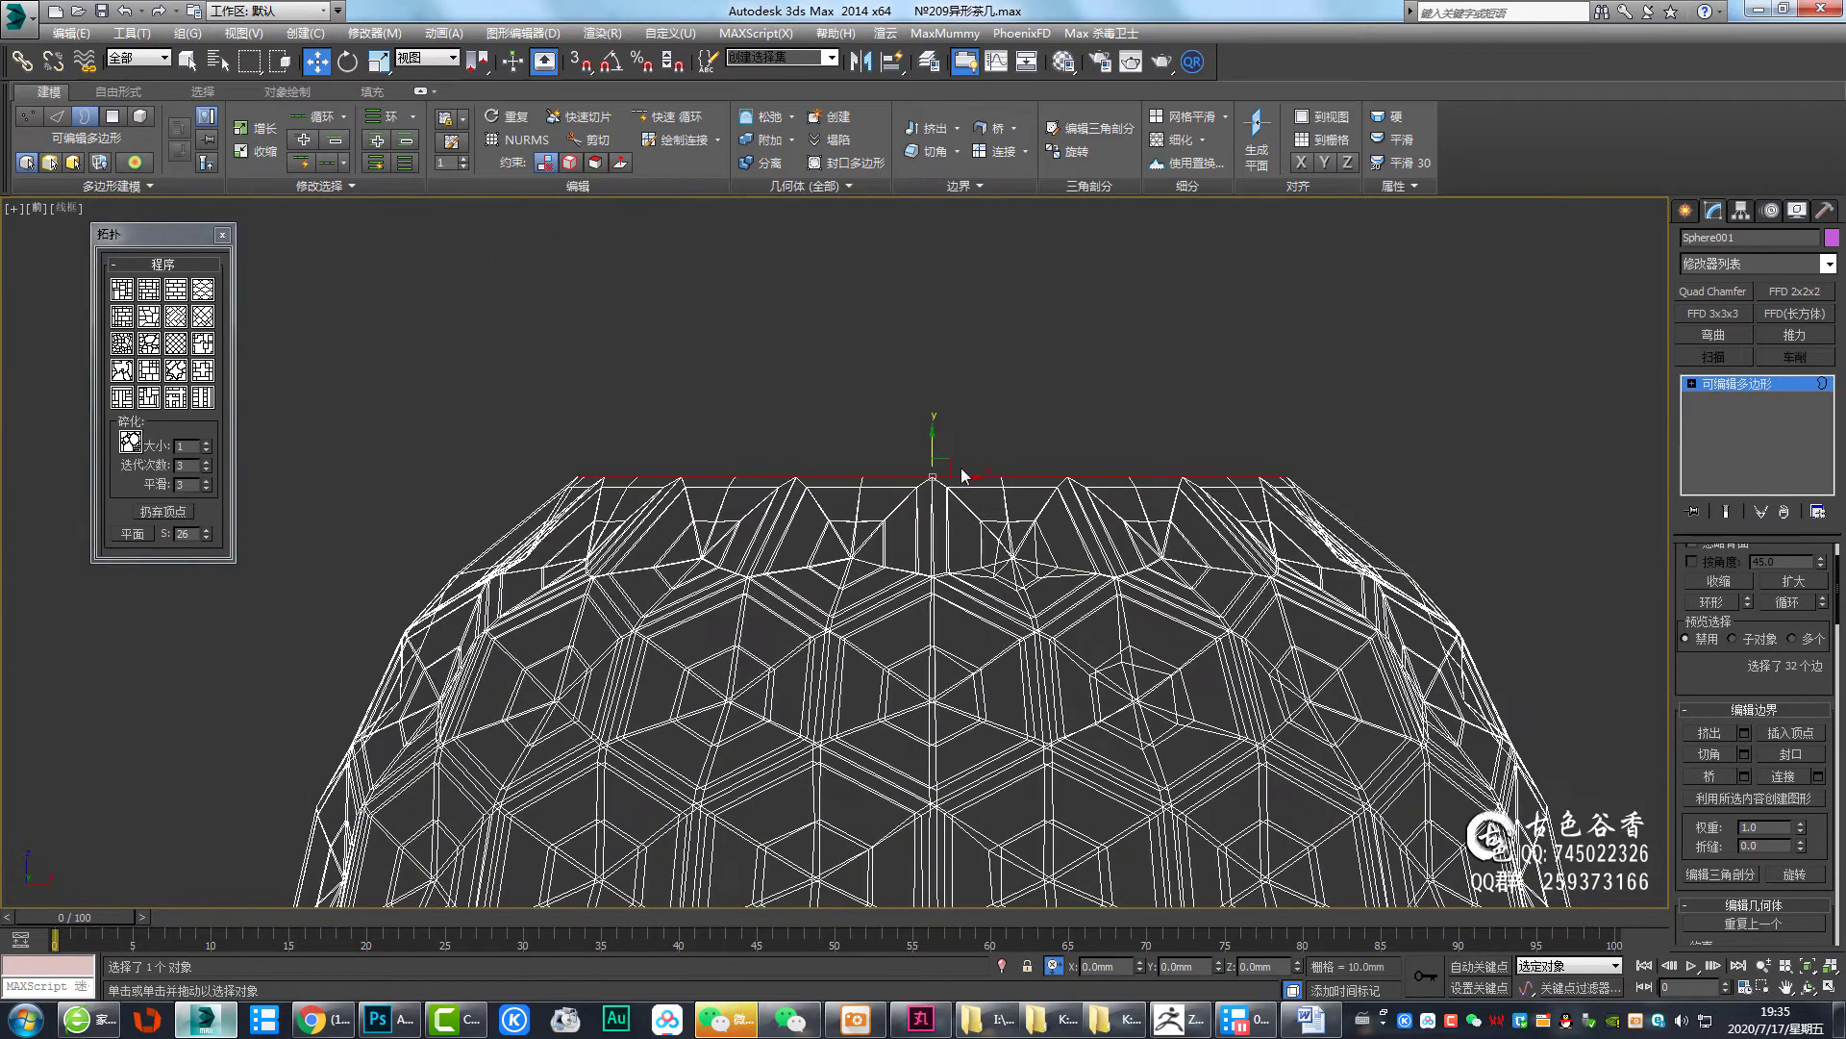
pyautogui.scroll(1, 931, 452)
pyautogui.keyDown('shift'); pyautogui.moveTo(923, 452); pyautogui.dragTo(922, 432); pyautogui.keyUp('shift')
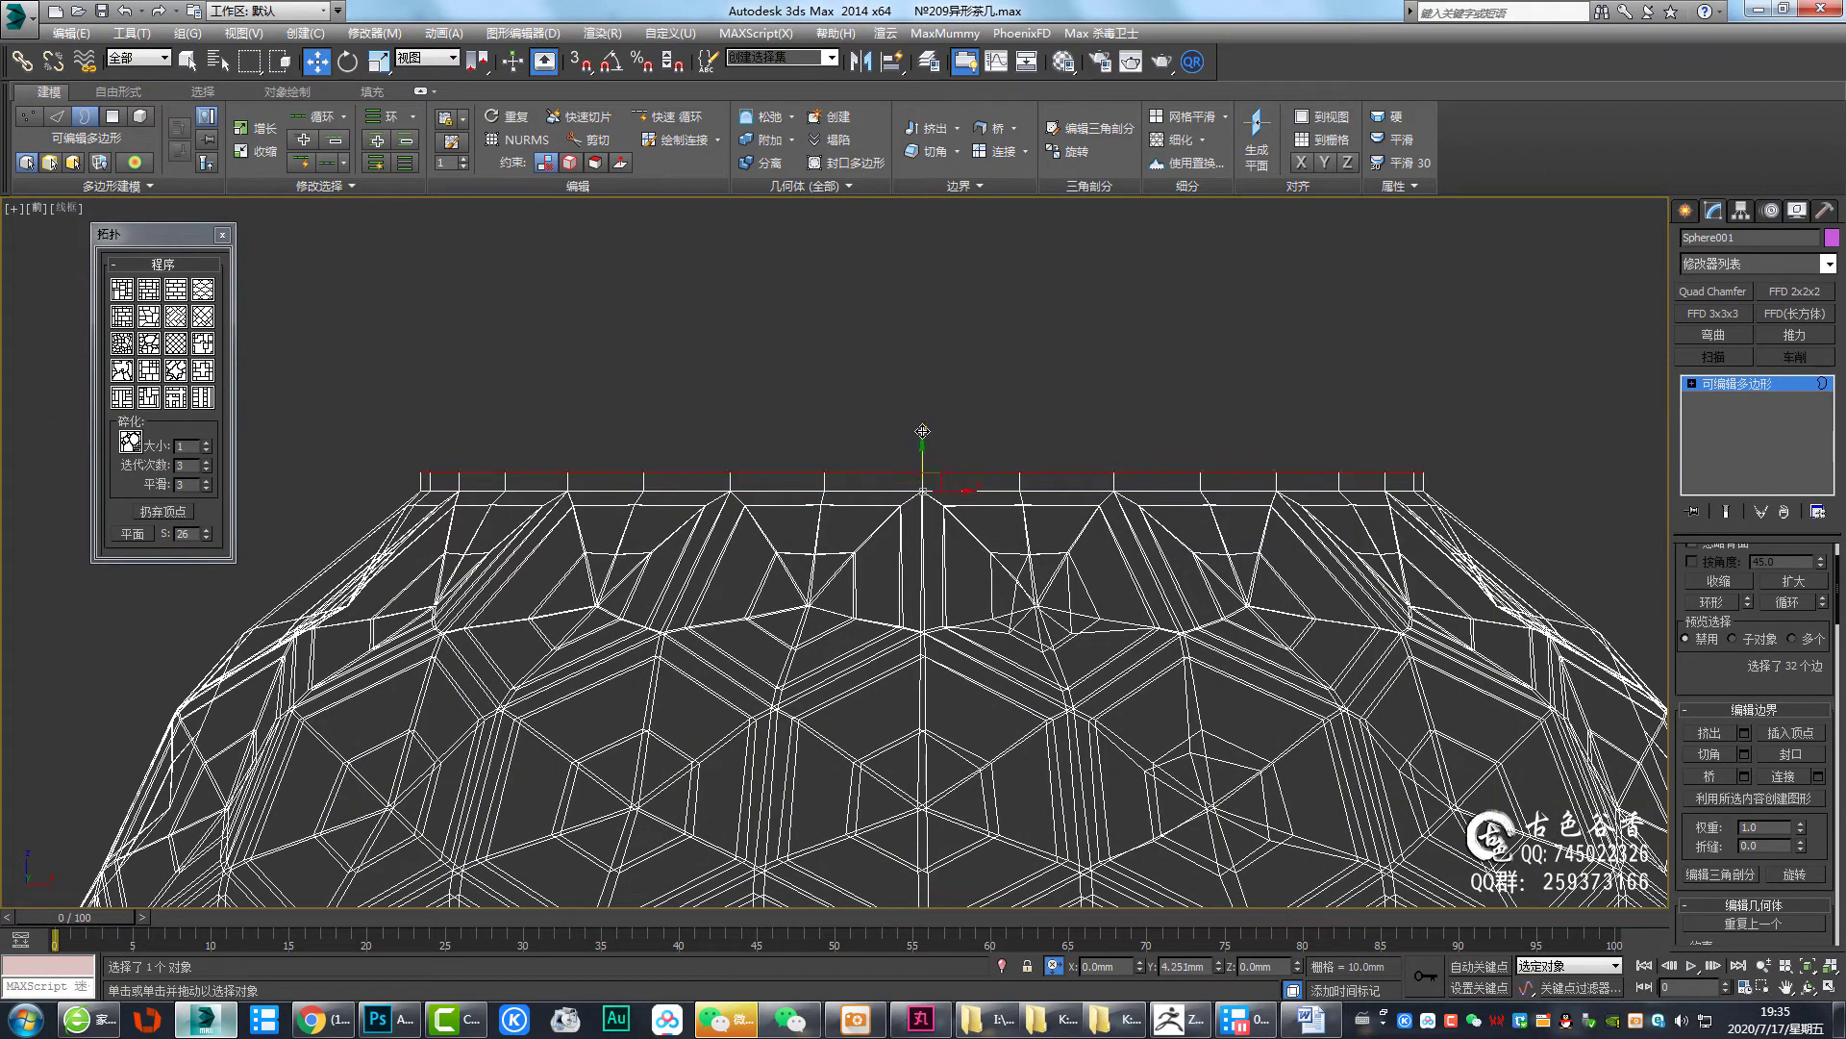
# Scale the collar's top border inward to 95%
pyautogui.moveTo(1149, 534); pyautogui.dragTo(1143, 476, button='middle')
pyautogui.press('r')
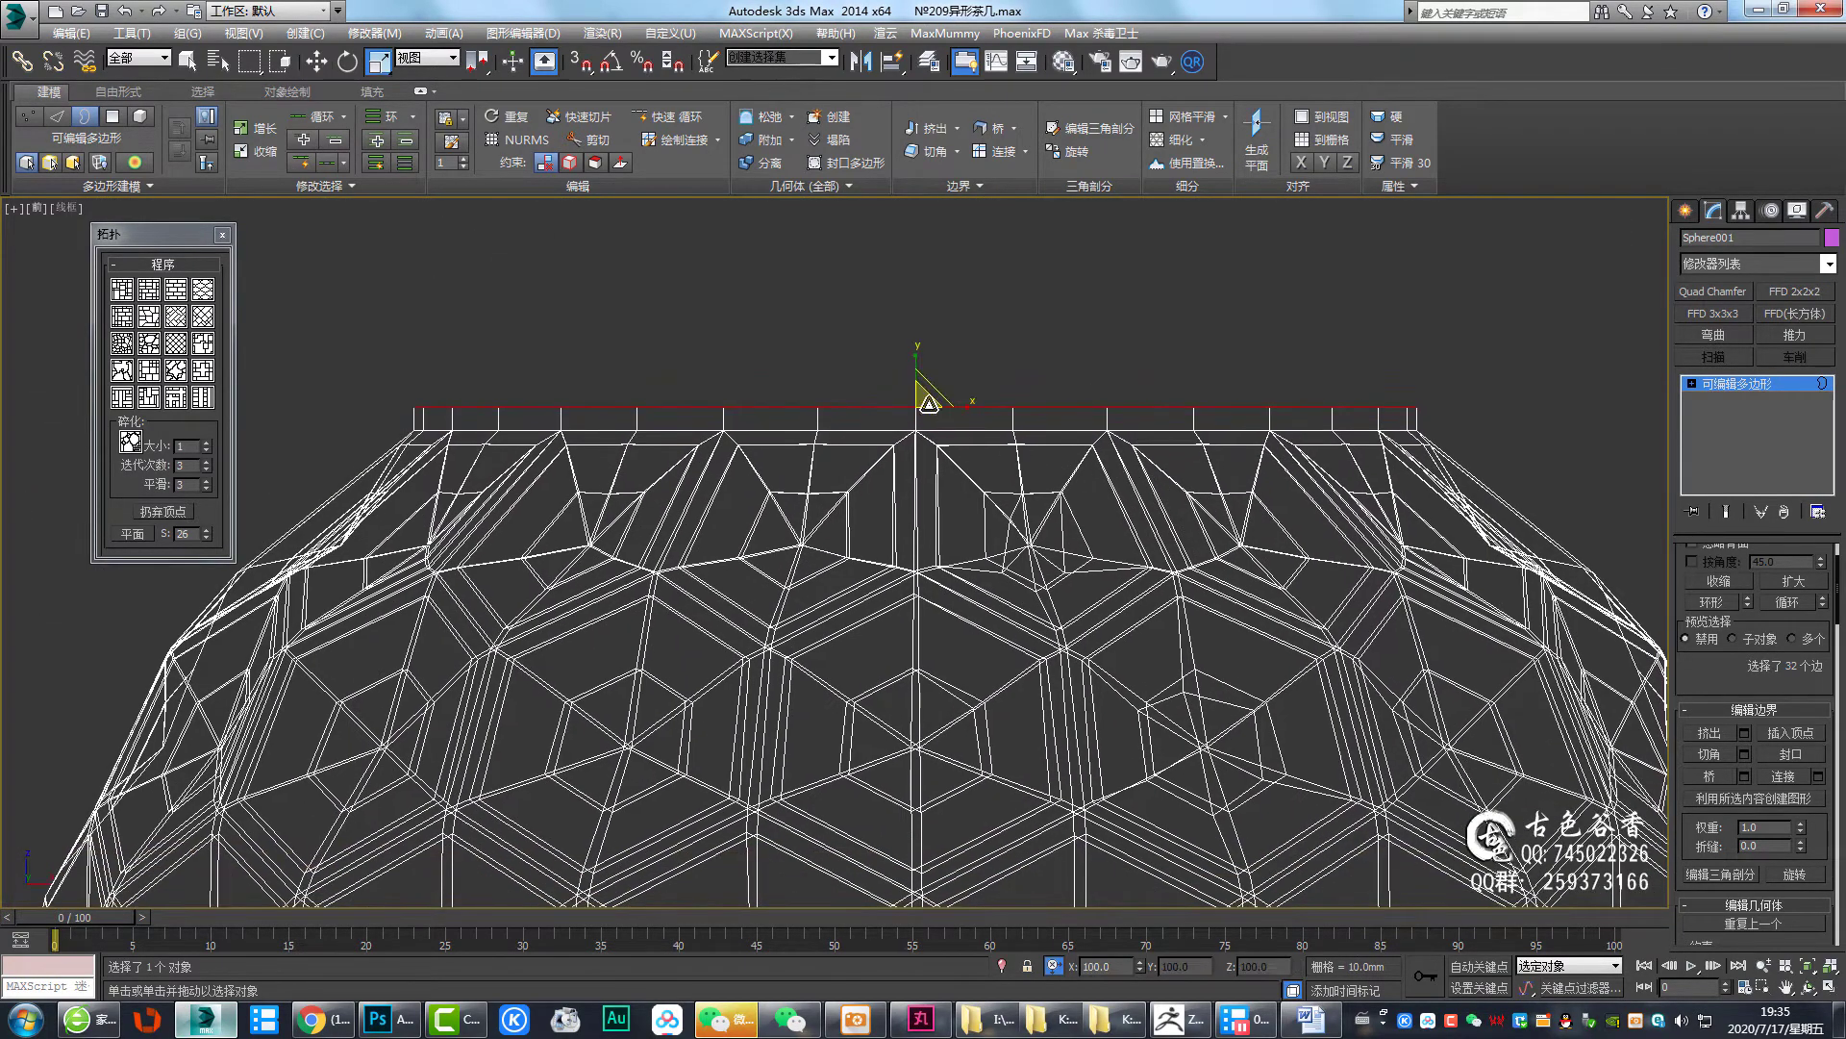
pyautogui.moveTo(918, 398); pyautogui.dragTo(920, 402)
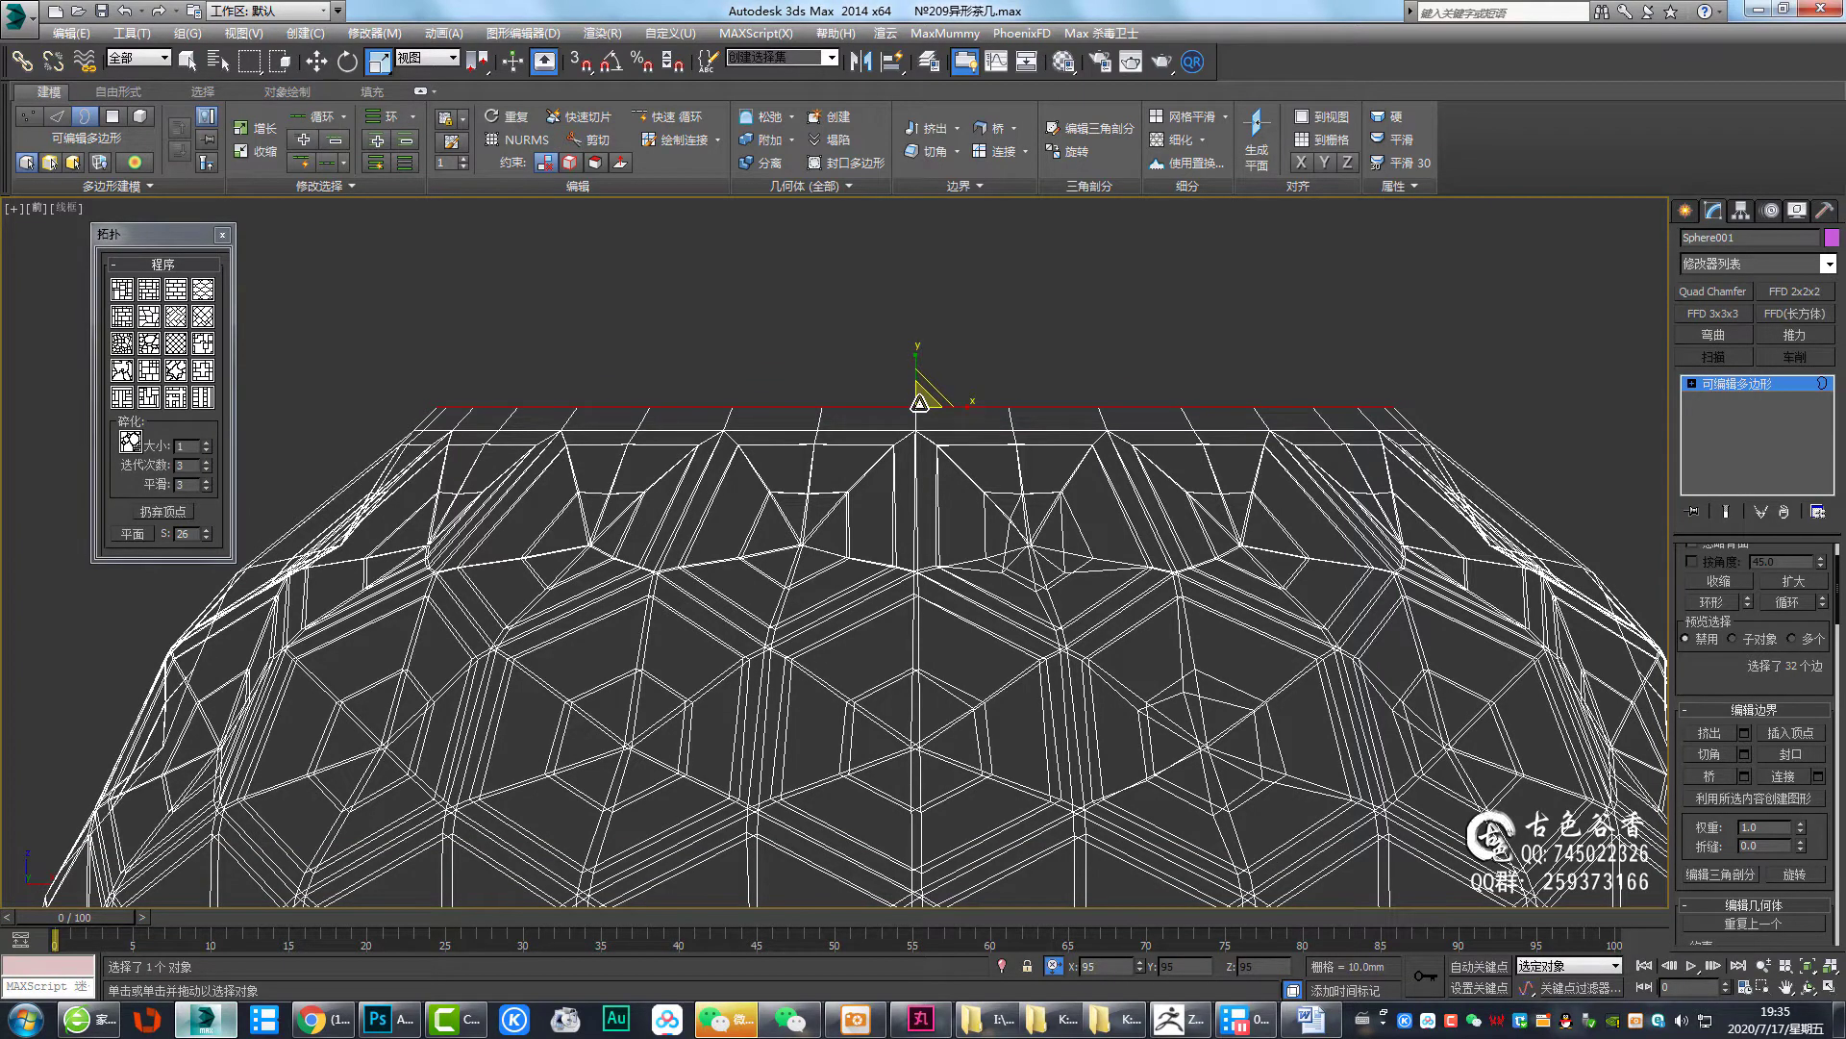
# Shift-move the vase's rim border upward into a tall neck reaching Y 501mm
pyautogui.scroll(-5, 915, 538)
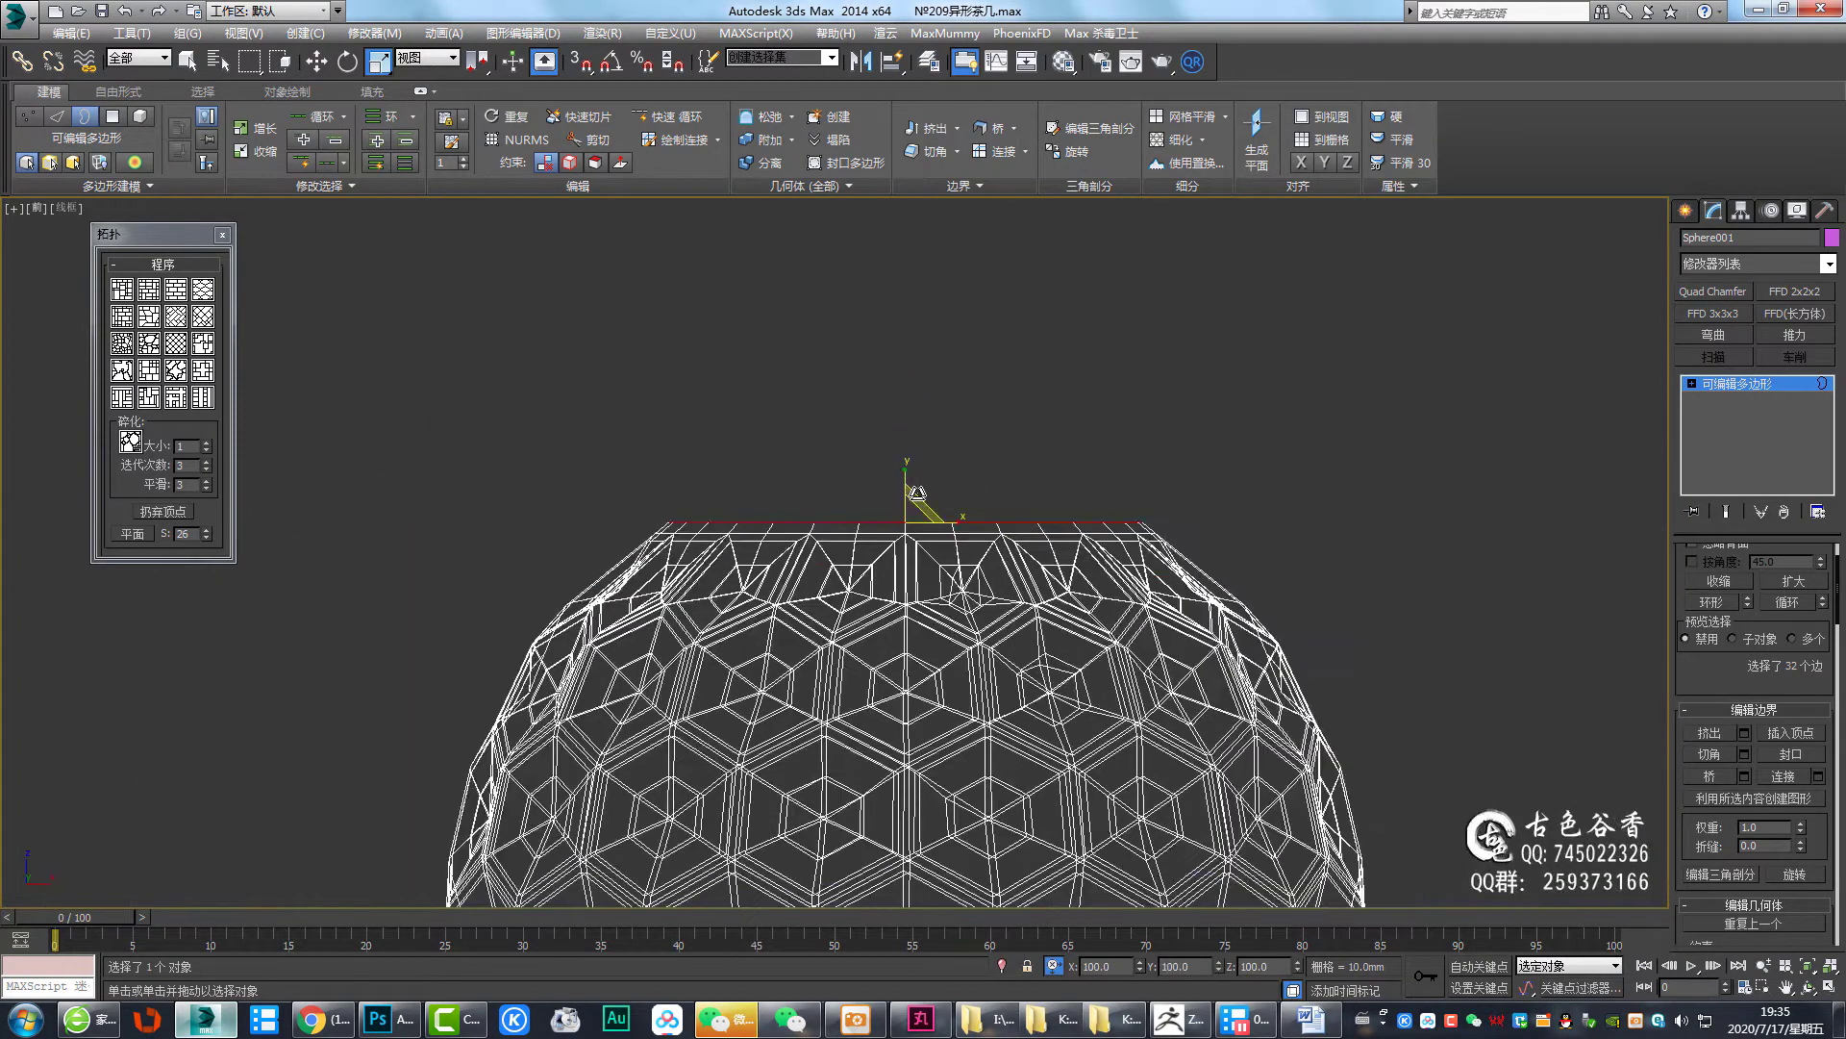
pyautogui.press('w')
pyautogui.moveTo(916, 494); pyautogui.dragTo(886, 598, button='middle')
pyautogui.keyDown('shift'); pyautogui.moveTo(885, 594); pyautogui.dragTo(885, 245); pyautogui.keyUp('shift')
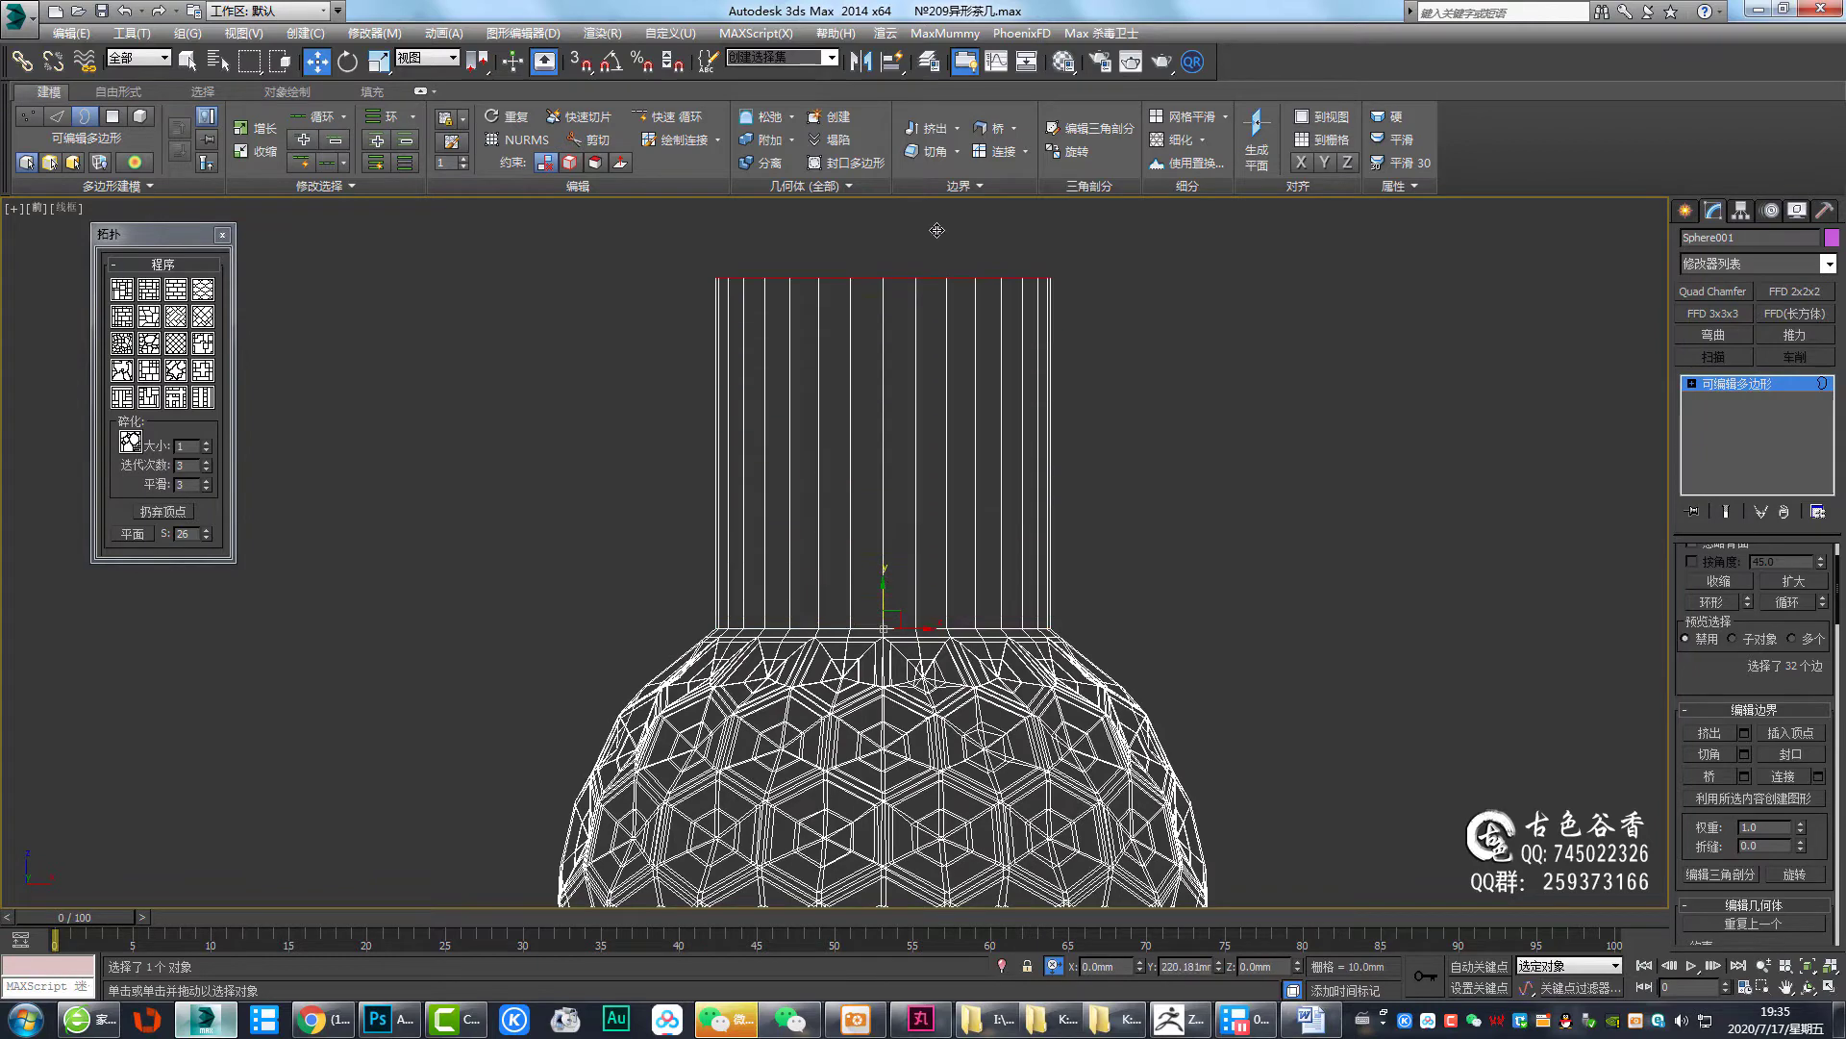
pyautogui.scroll(-5, 961, 452)
pyautogui.moveTo(953, 416)
pyautogui.mouseDown()
pyautogui.moveTo(963, 275)
pyautogui.moveTo(948, 314)
pyautogui.mouseUp()
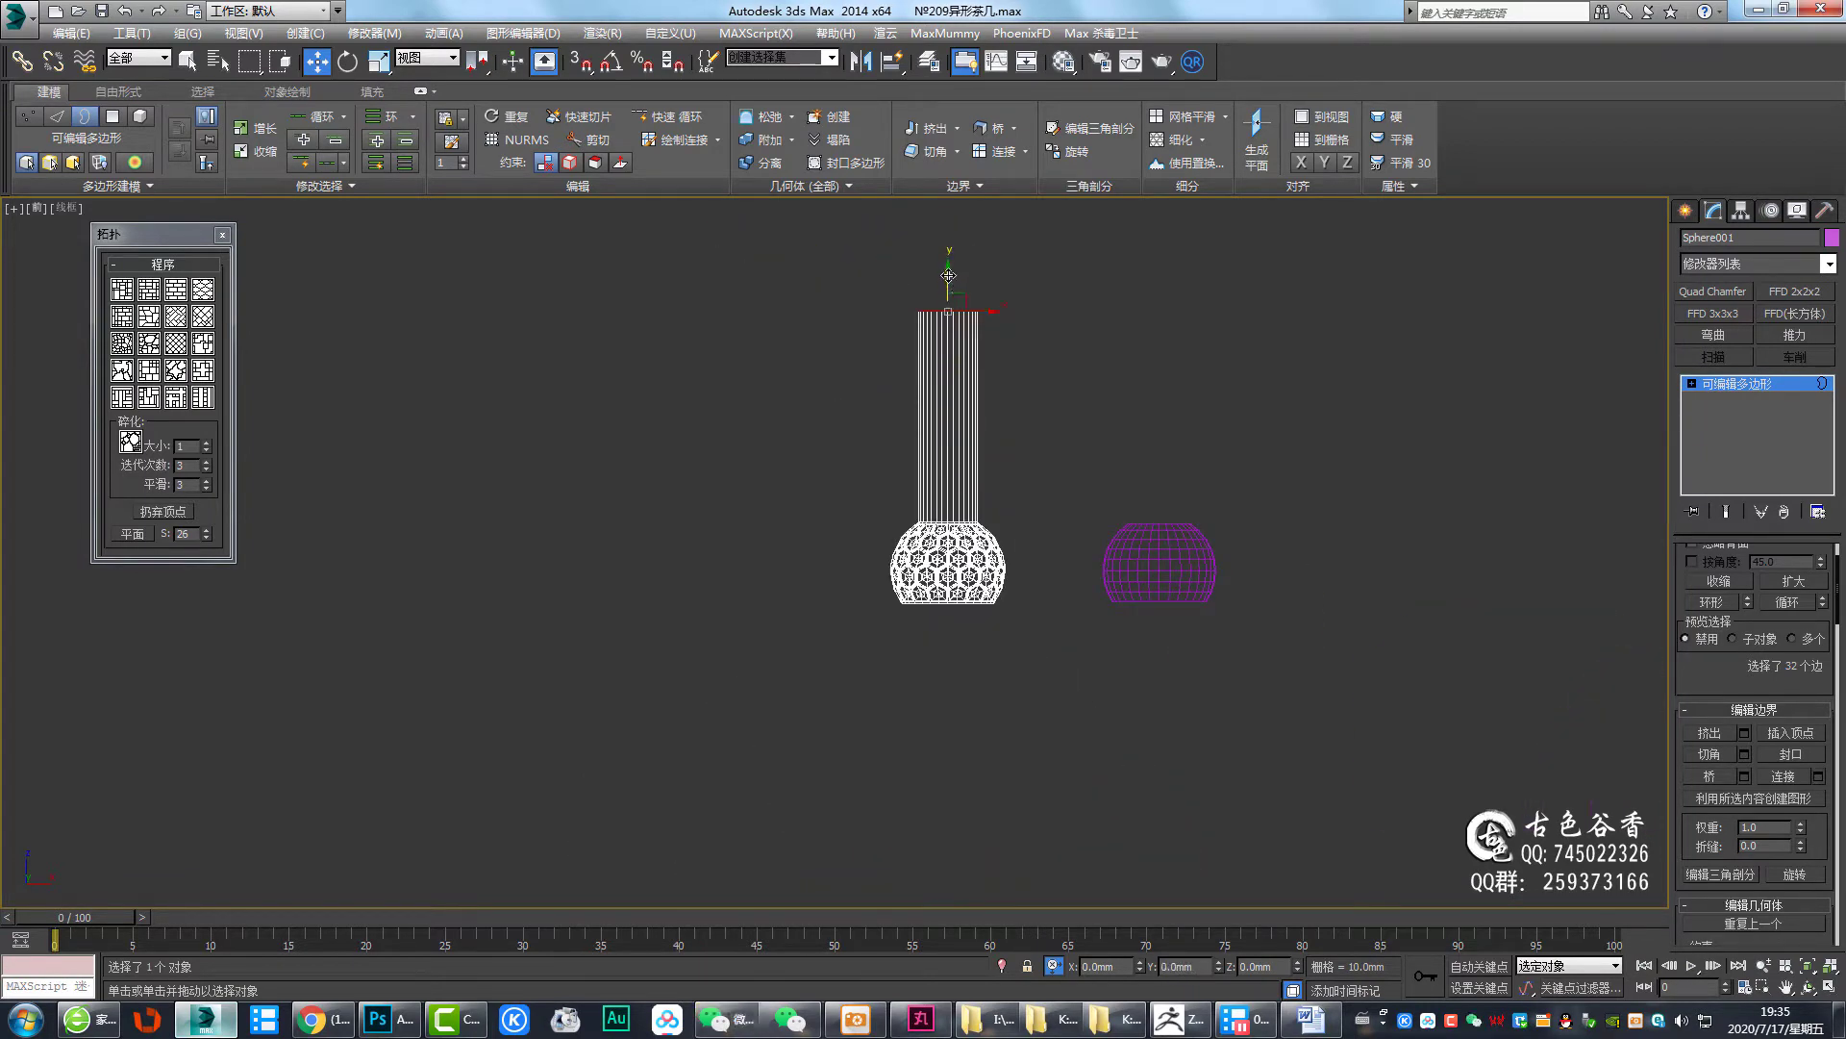
# In the Front view, taper the neck's top loop down to 21%
pyautogui.moveTo(1114, 420); pyautogui.dragTo(1084, 435, button='middle')
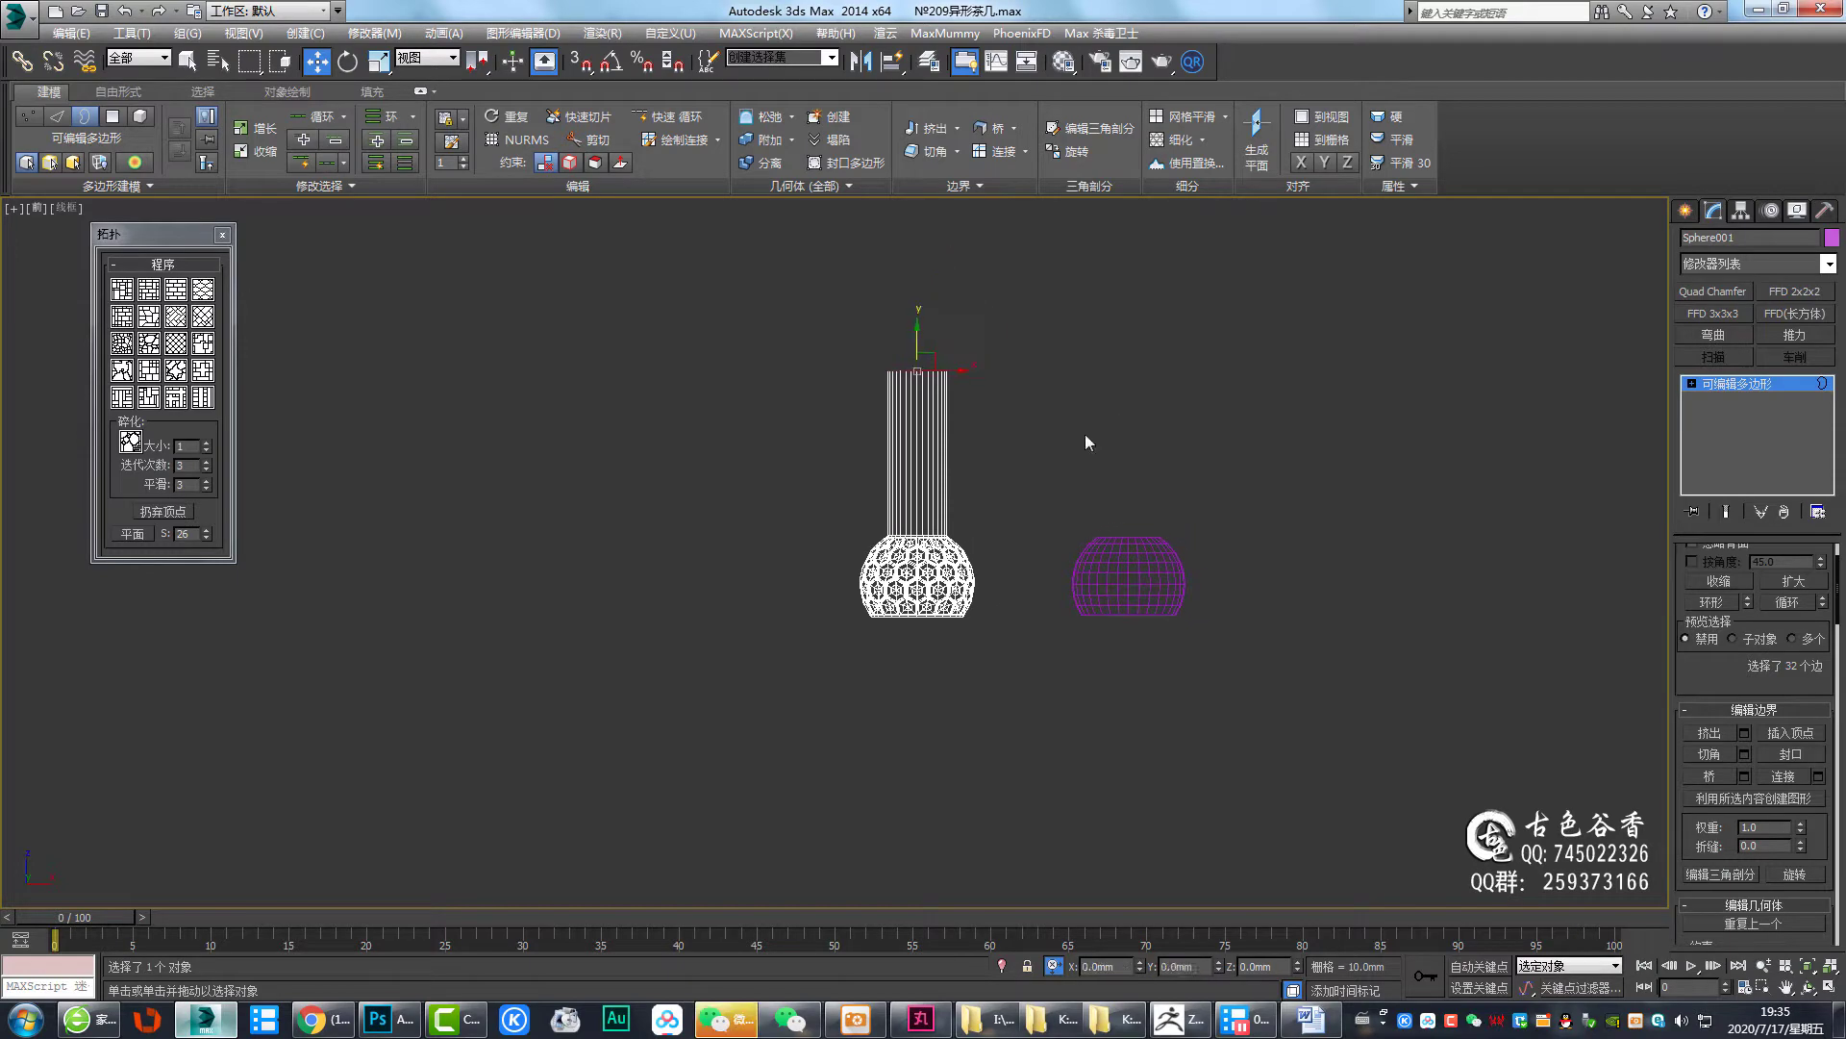
pyautogui.hotkey('alt', 'w')
pyautogui.hotkey('alt', 'w')
pyautogui.hotkey('alt', 'w')
pyautogui.hotkey('alt', 'w')
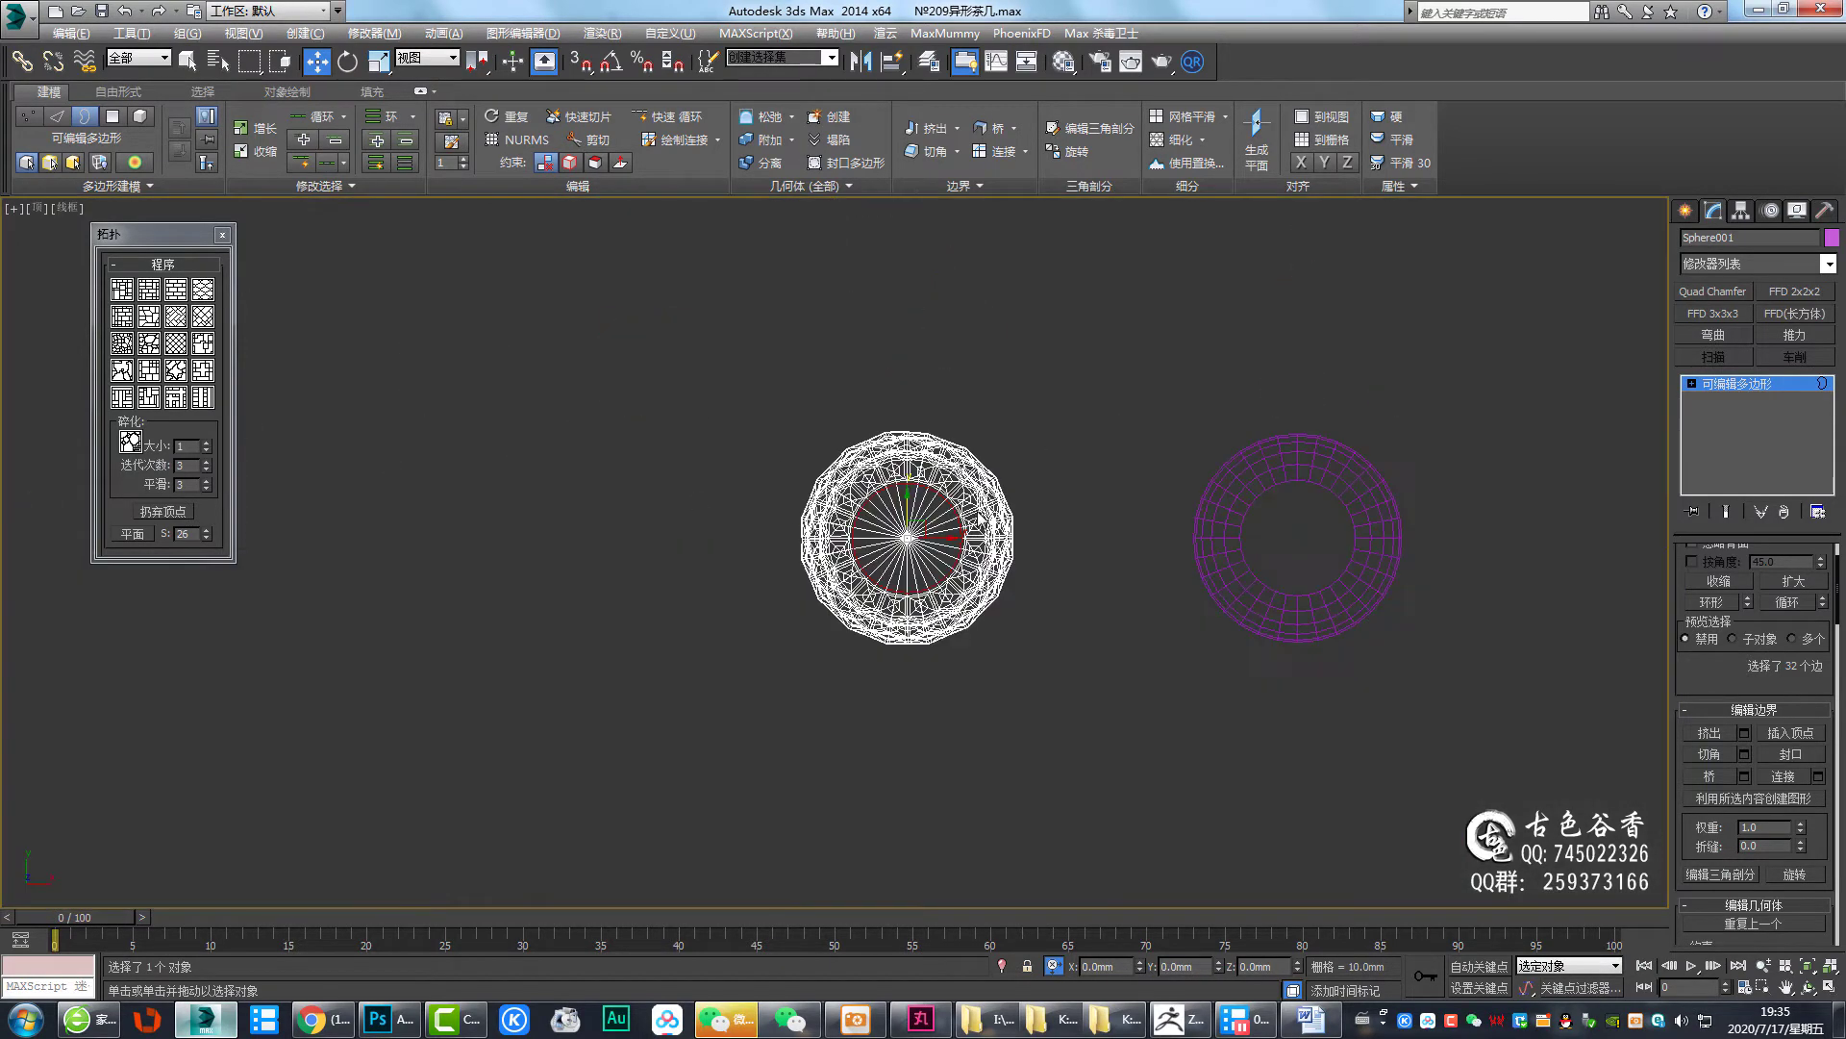
pyautogui.hotkey('alt', 'w')
pyautogui.hotkey('alt', 'w')
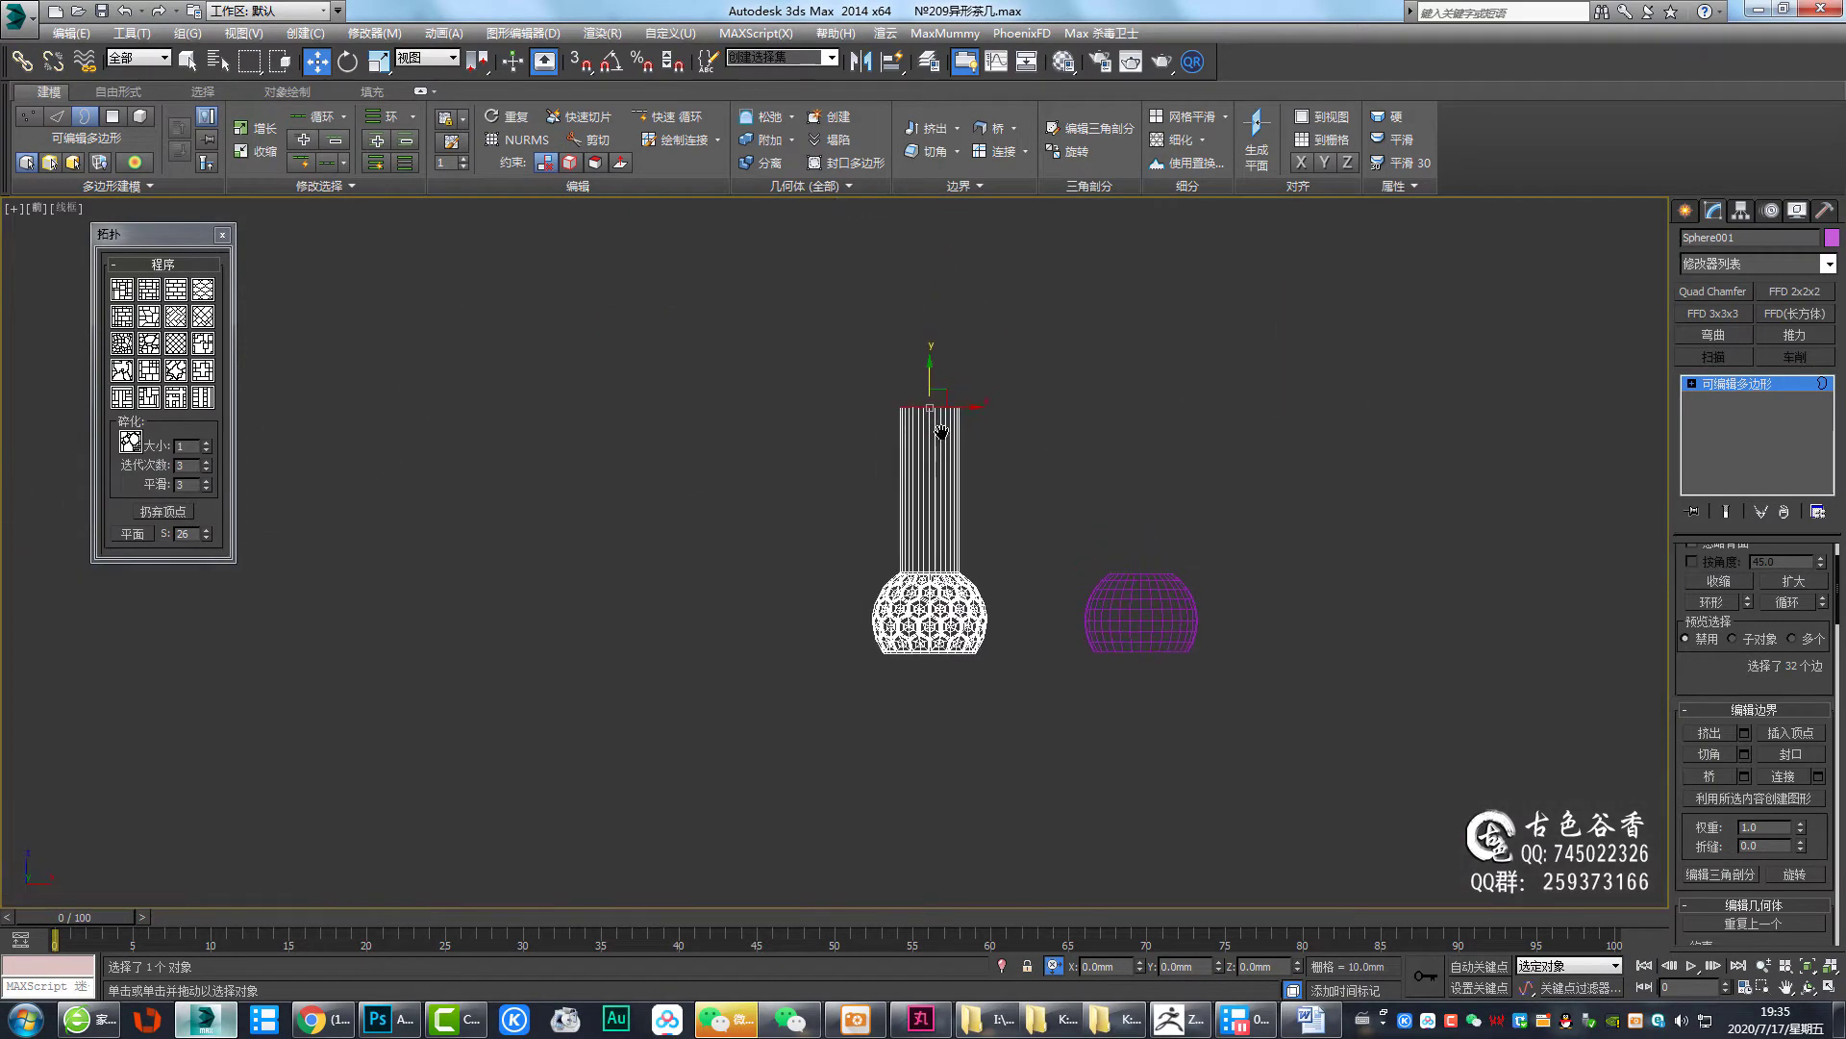
pyautogui.press('r')
pyautogui.scroll(3, 933, 424)
pyautogui.moveTo(931, 392); pyautogui.dragTo(846, 764)
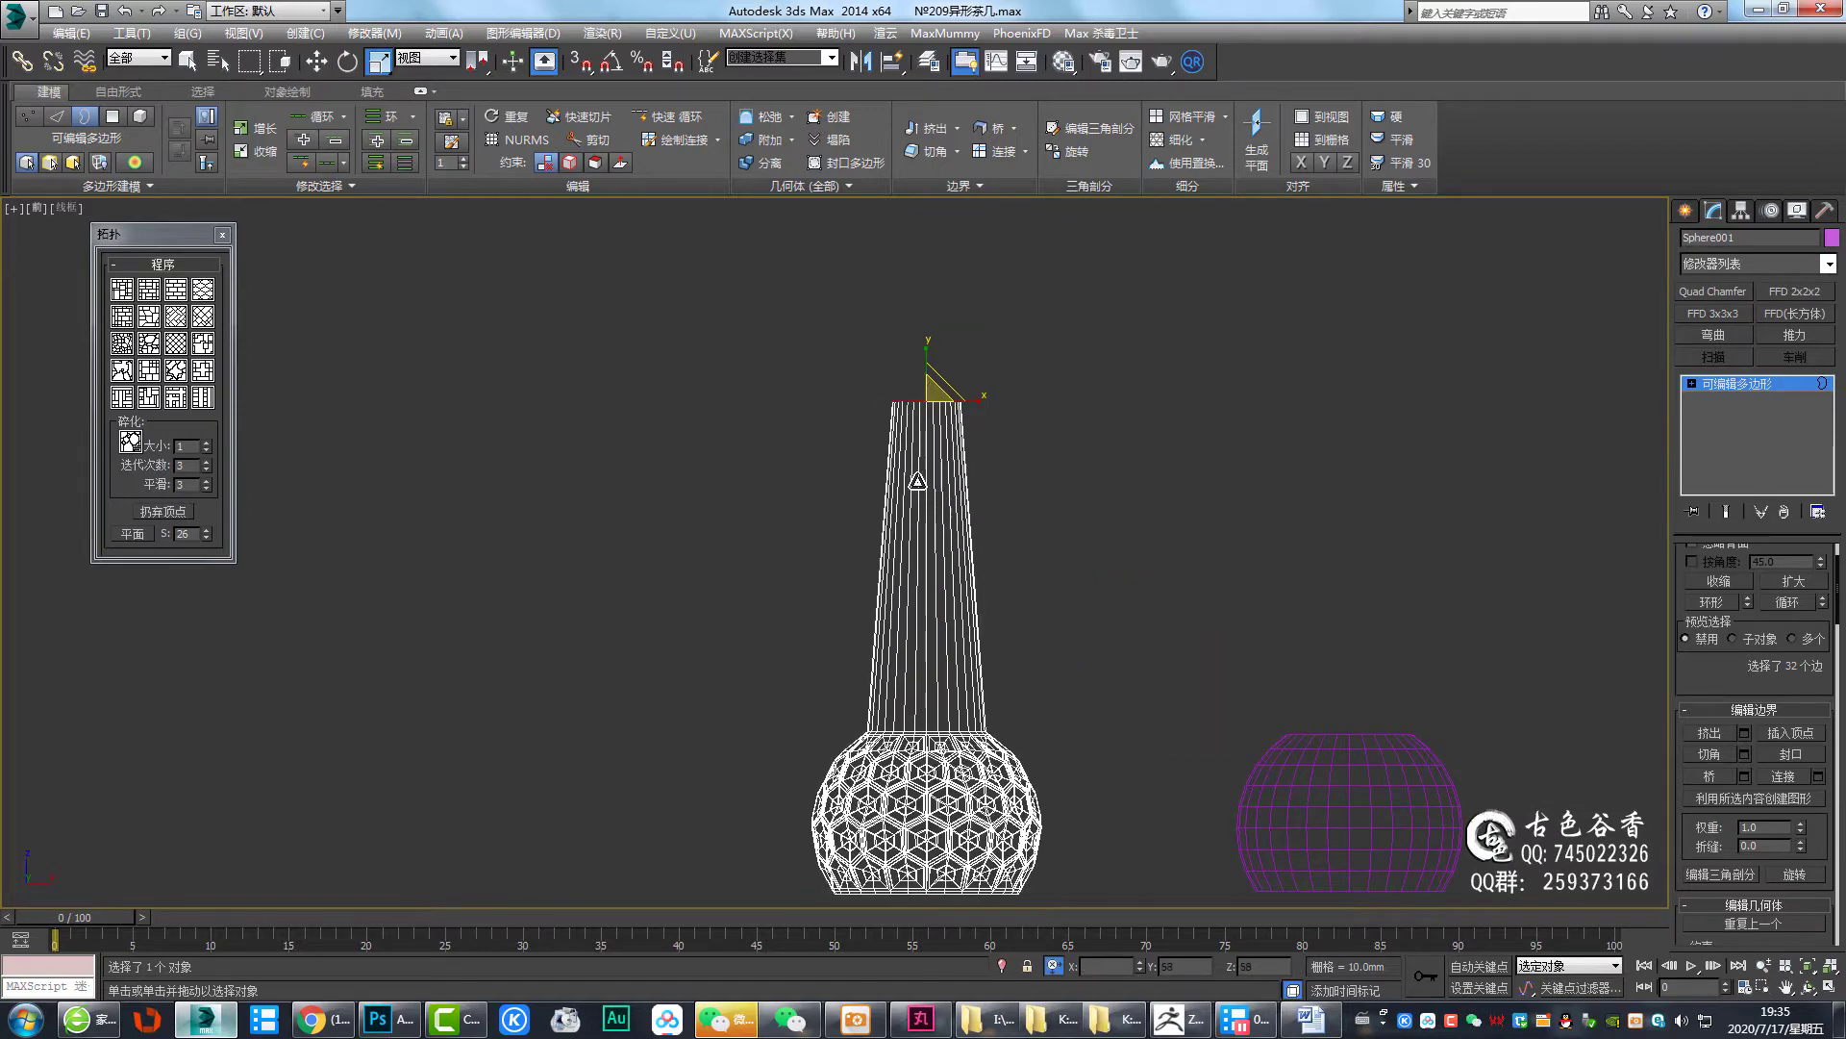
pyautogui.moveTo(910, 444)
pyautogui.mouseDown(button='middle')
pyautogui.moveTo(942, 495)
pyautogui.moveTo(978, 506)
pyautogui.mouseUp(button='middle')
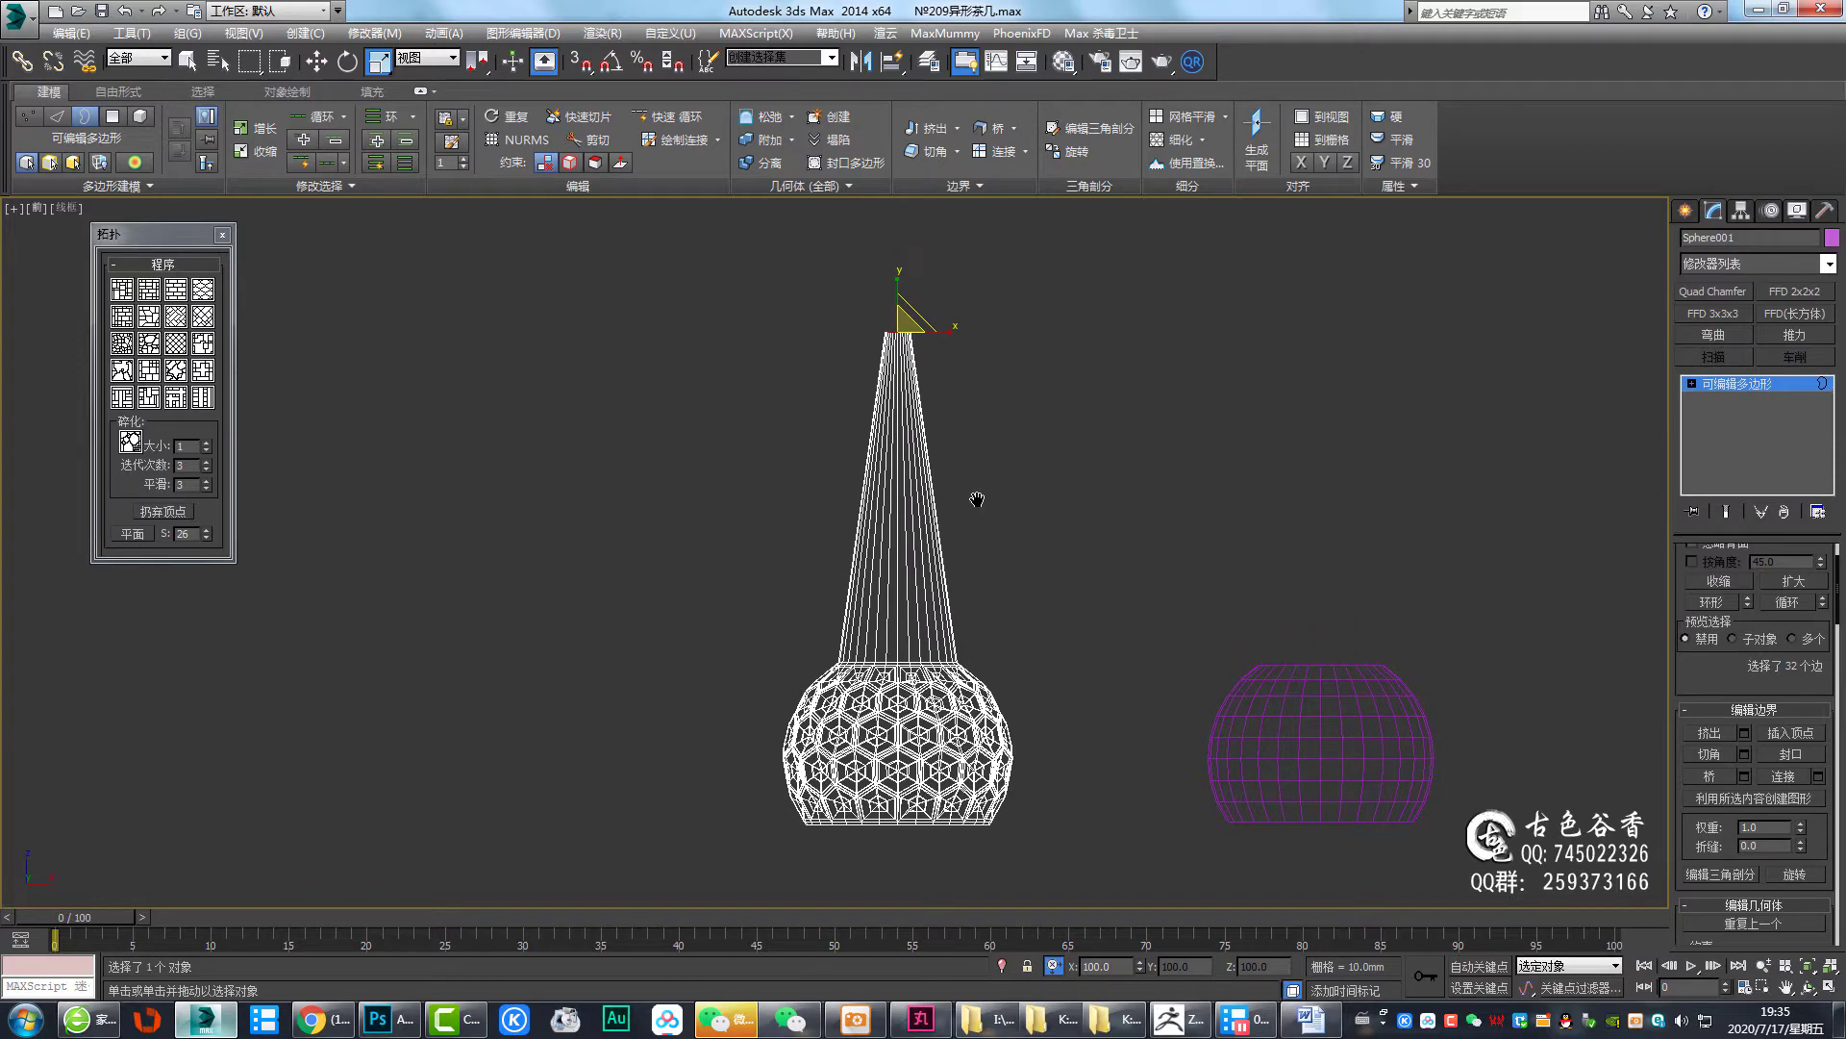
# Scale the upper neck edges to 35% to make a thin column
pyautogui.press('2')
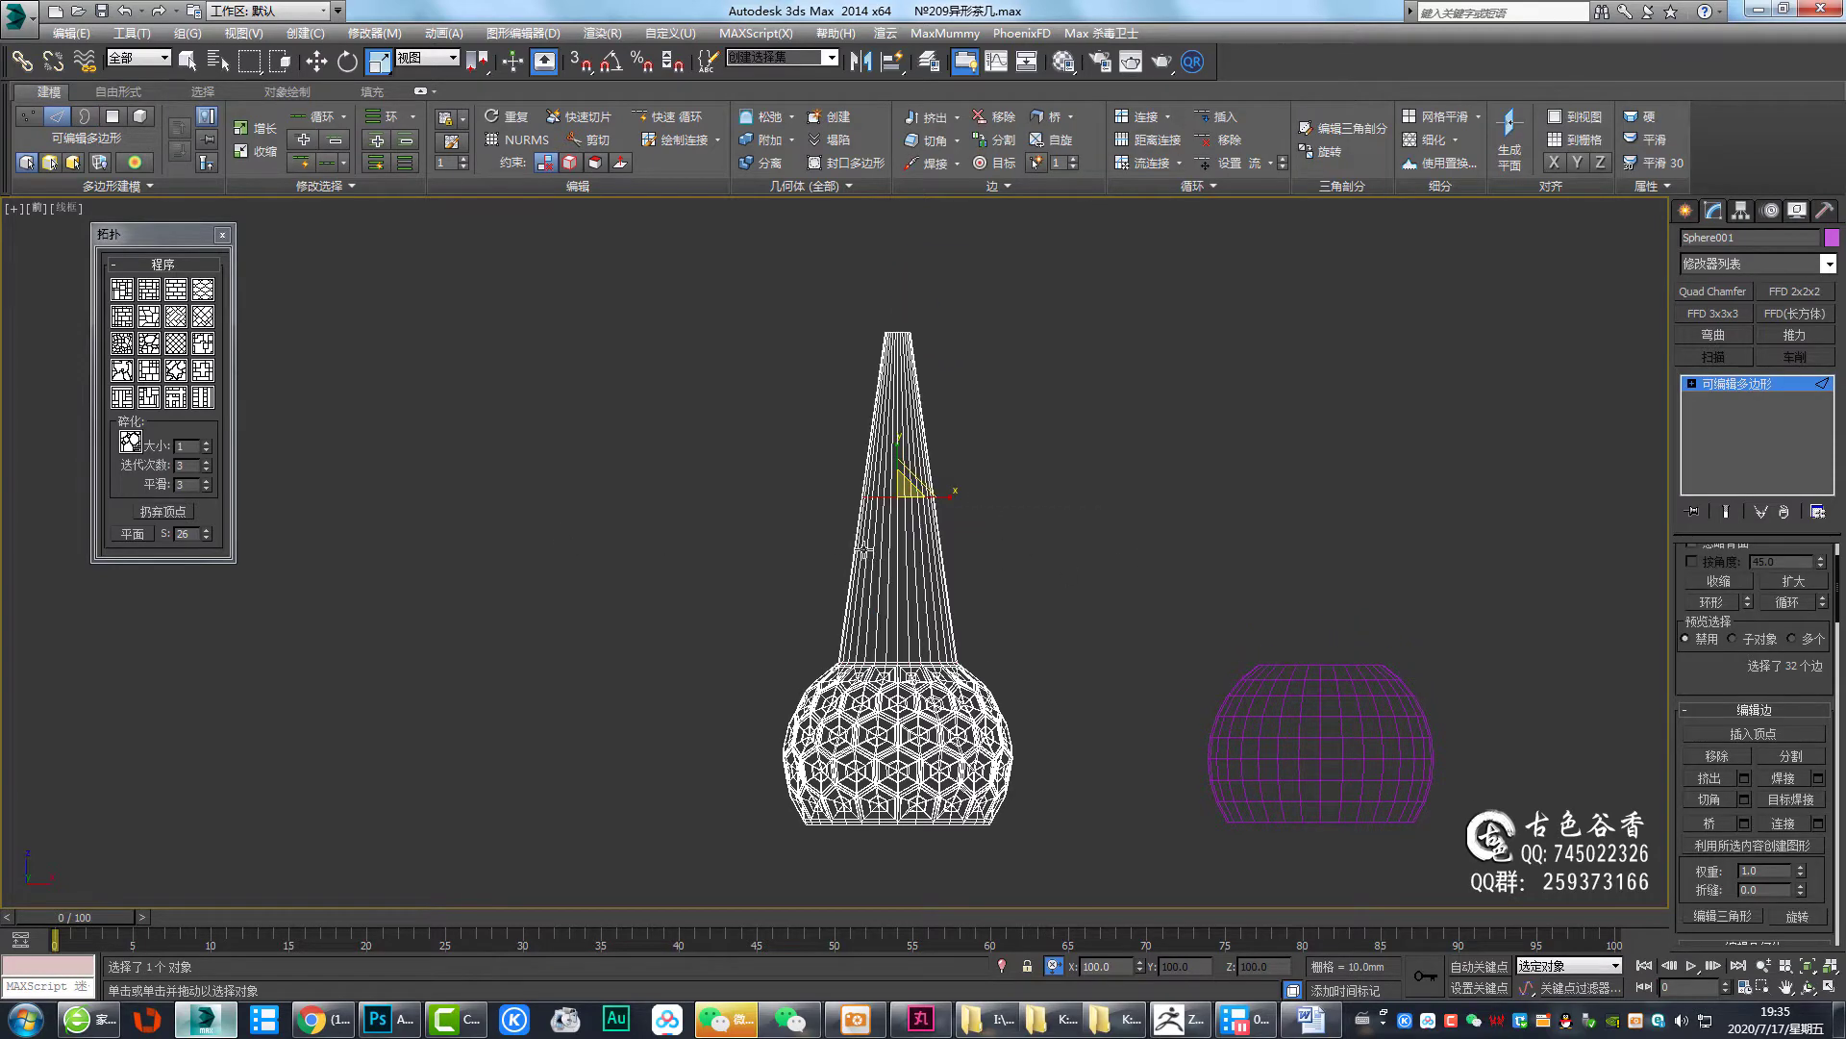
pyautogui.scroll(2, 866, 692)
pyautogui.scroll(2, 866, 693)
pyautogui.moveTo(918, 408); pyautogui.dragTo(867, 598)
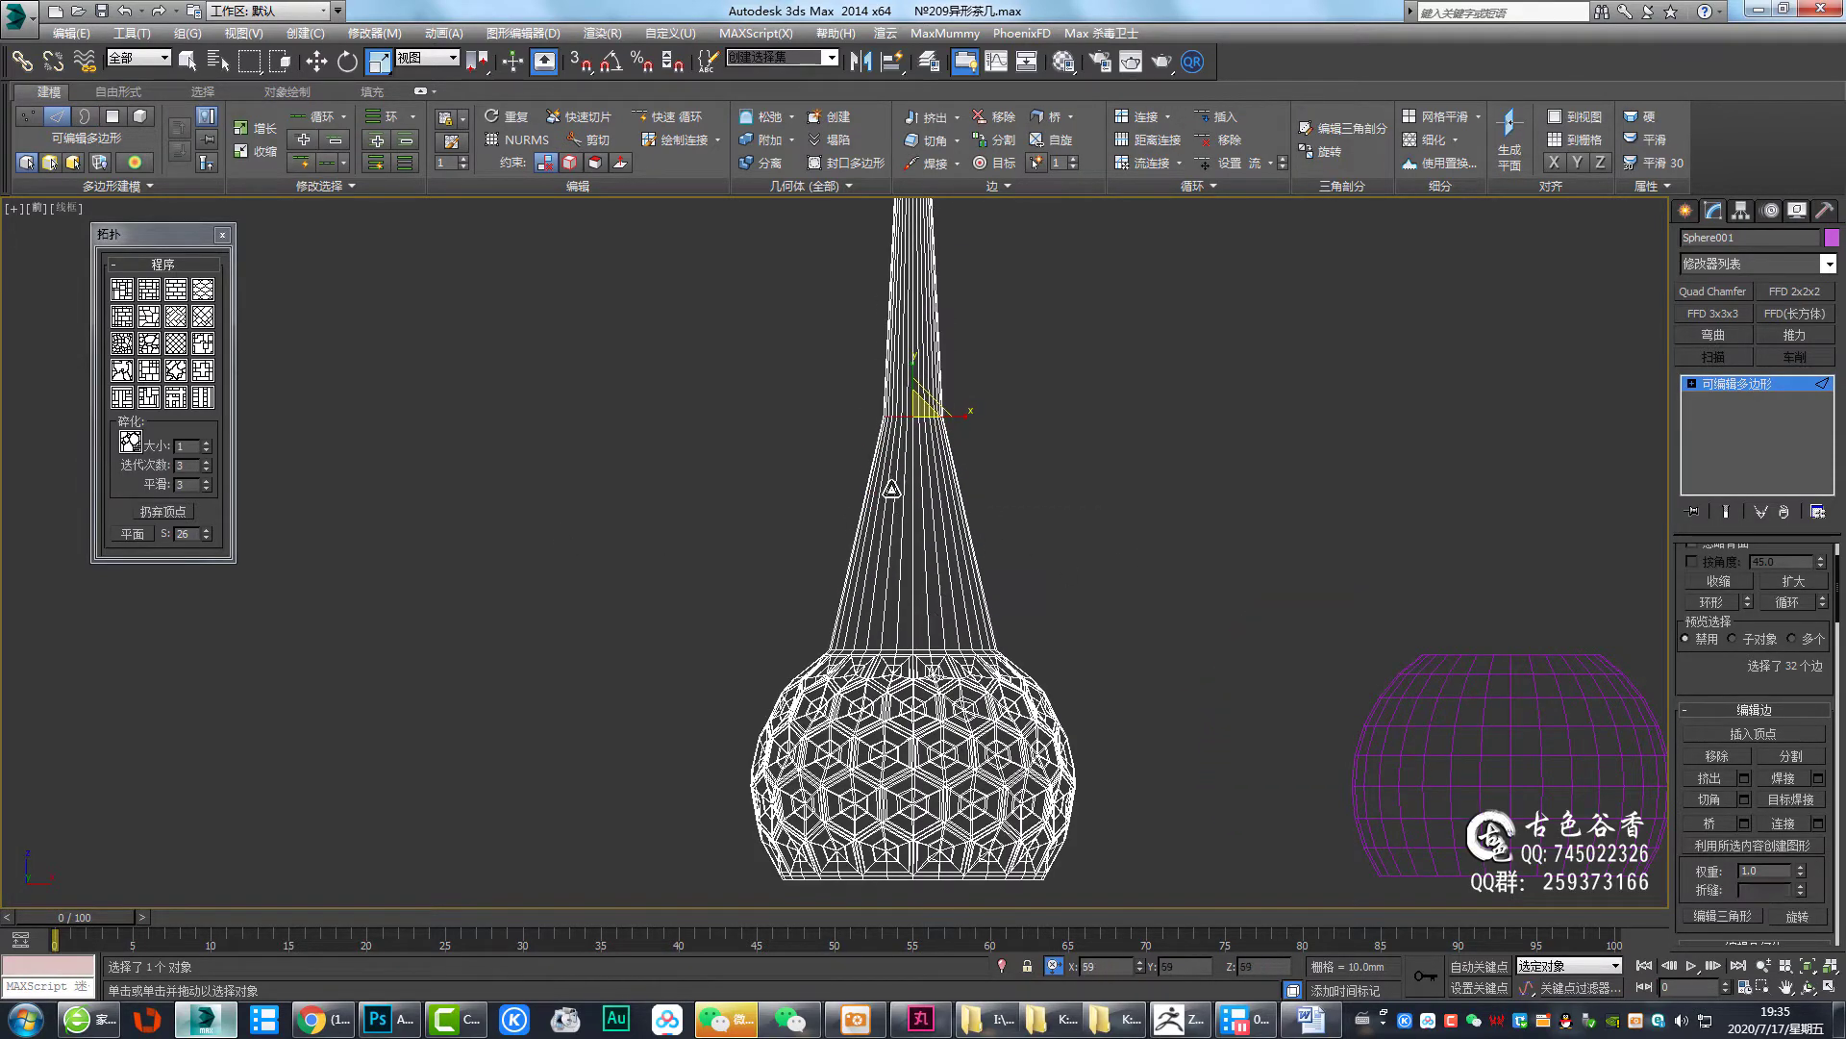
pyautogui.moveTo(875, 582); pyautogui.dragTo(855, 640, button='middle')
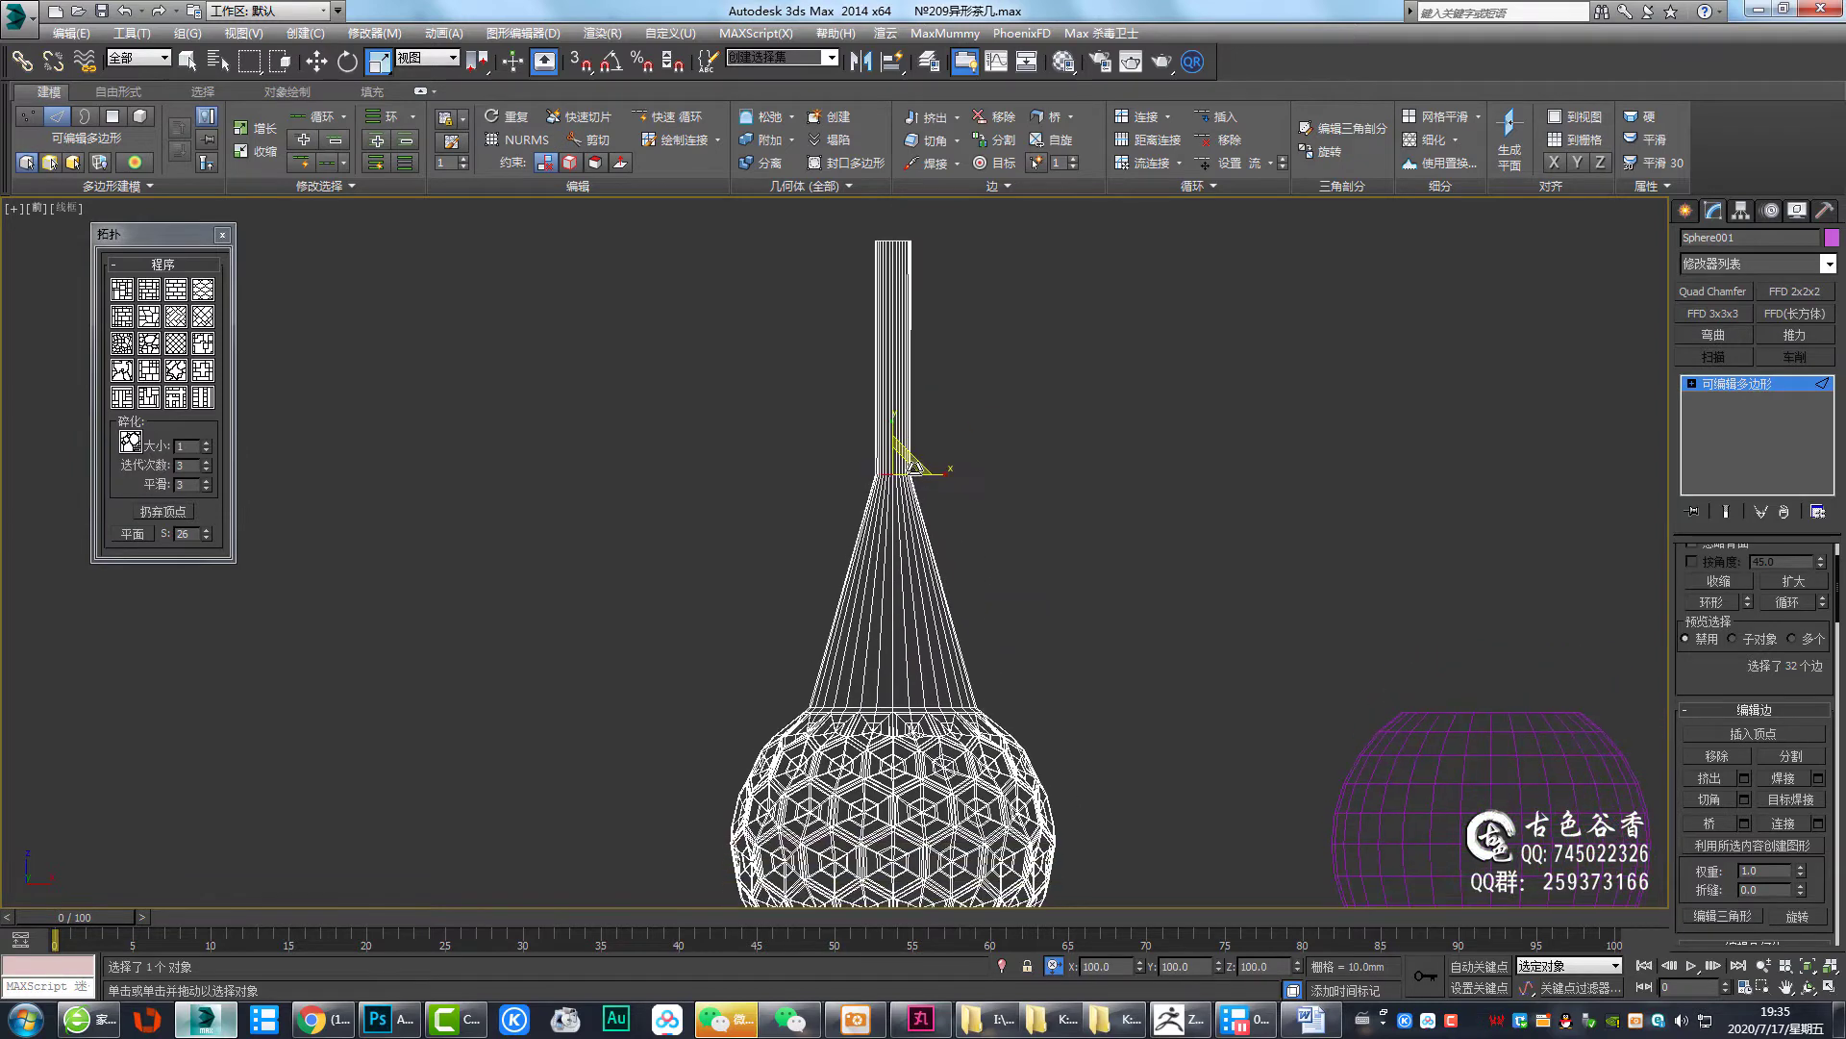
# Move the neck loop down to -220mm, just above the bulb
pyautogui.press('w')
pyautogui.moveTo(898, 442); pyautogui.dragTo(893, 396, button='middle')
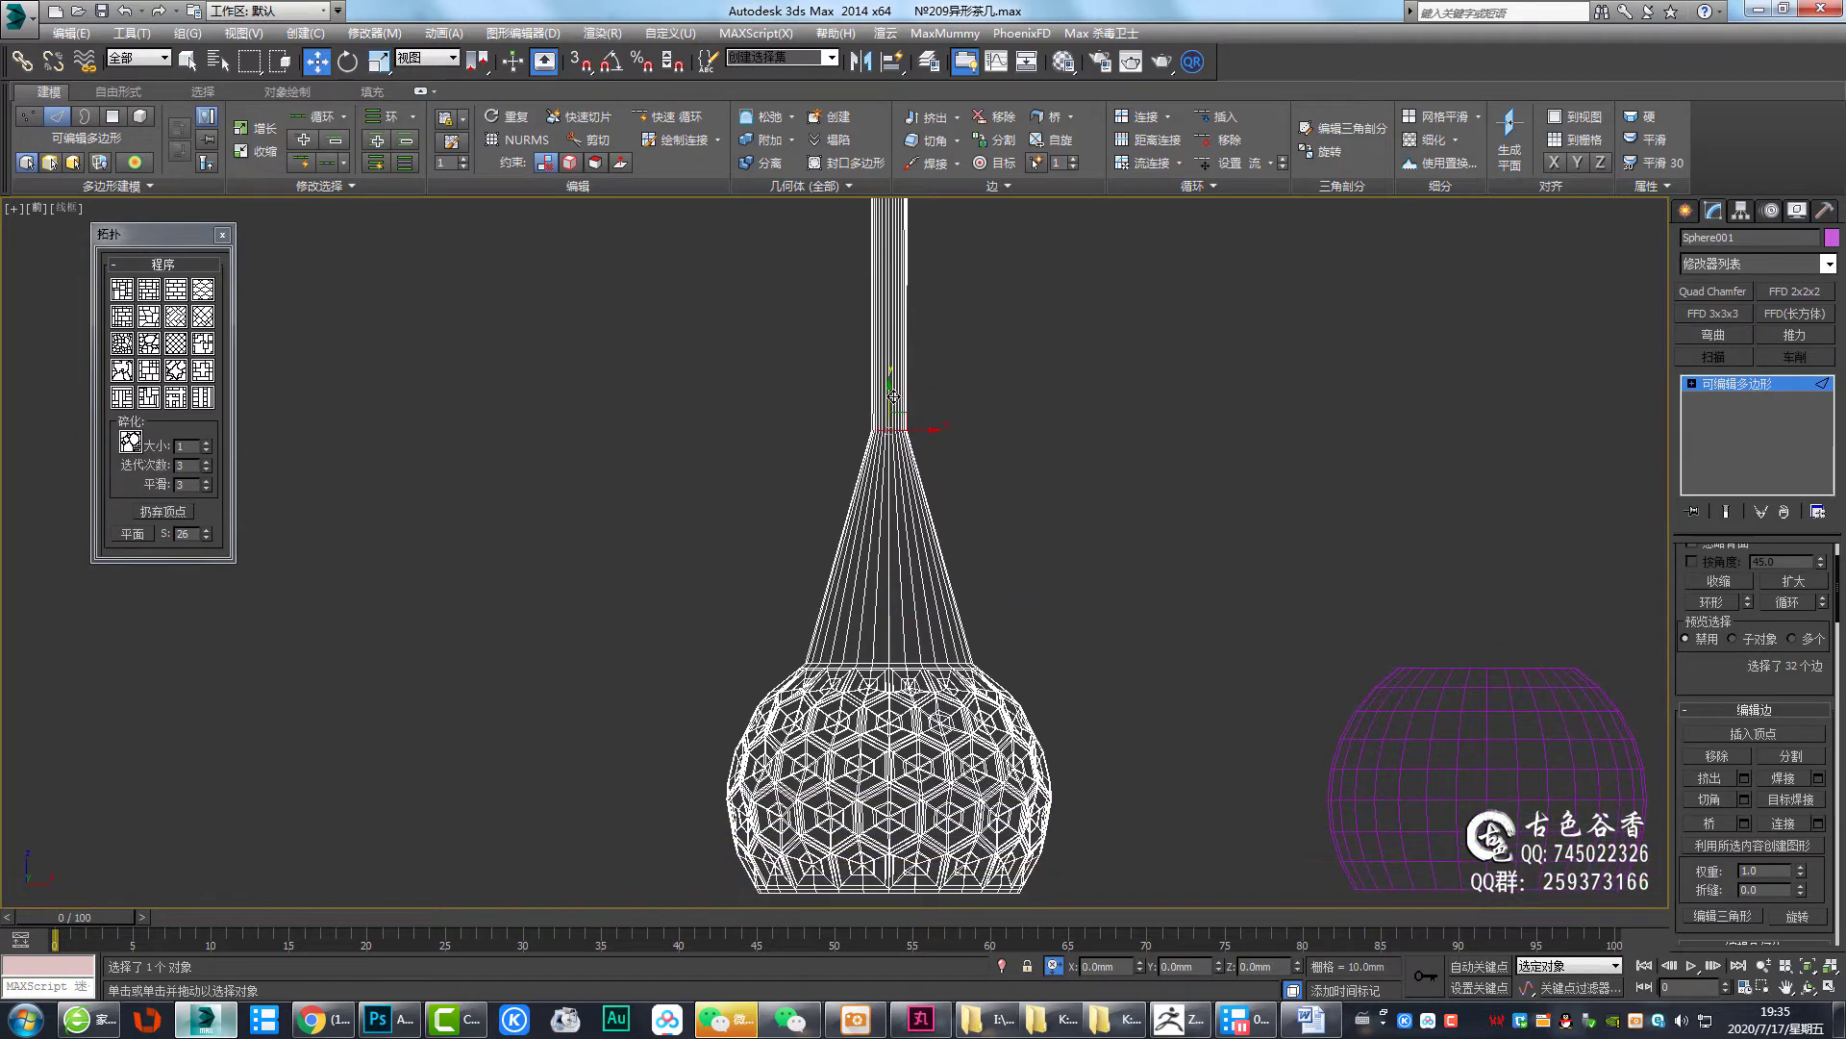
pyautogui.moveTo(889, 410); pyautogui.dragTo(882, 564)
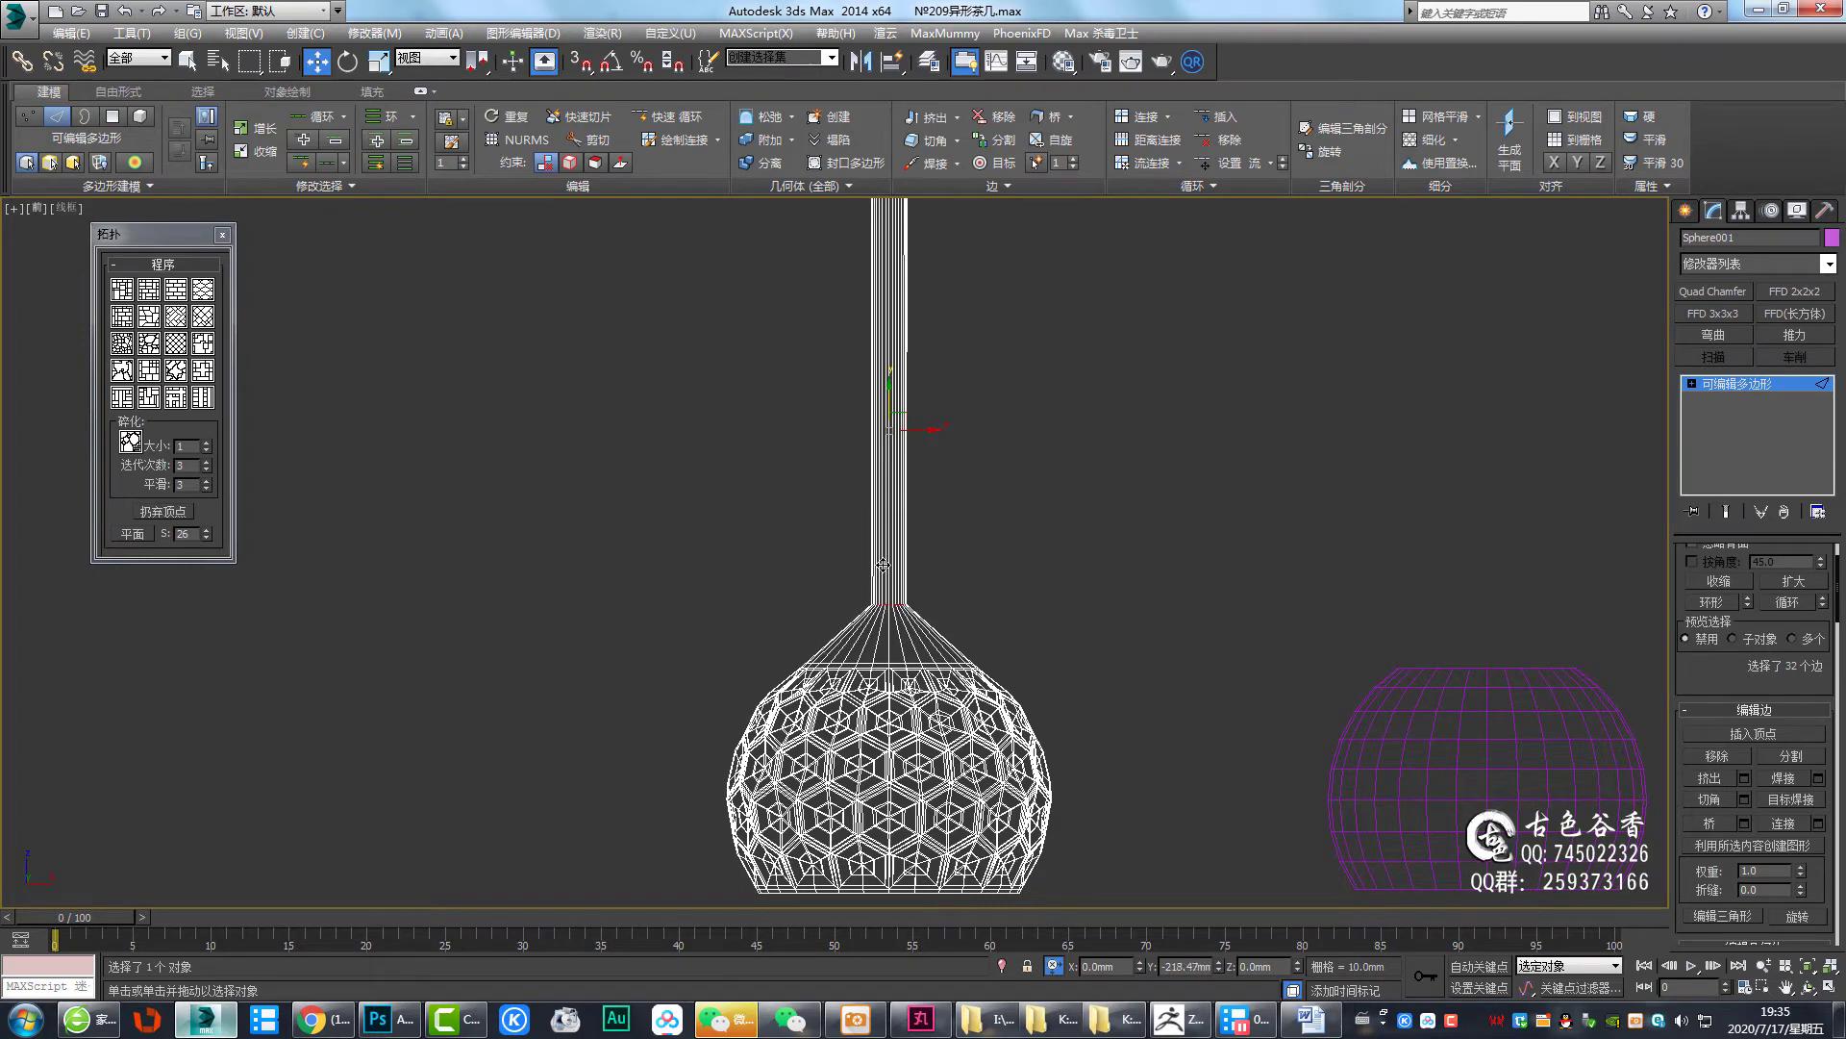
pyautogui.moveTo(883, 565); pyautogui.dragTo(883, 568)
pyautogui.scroll(4, 905, 530)
# Widen the neck loop to 107% and close the Topology panel
pyautogui.press('r')
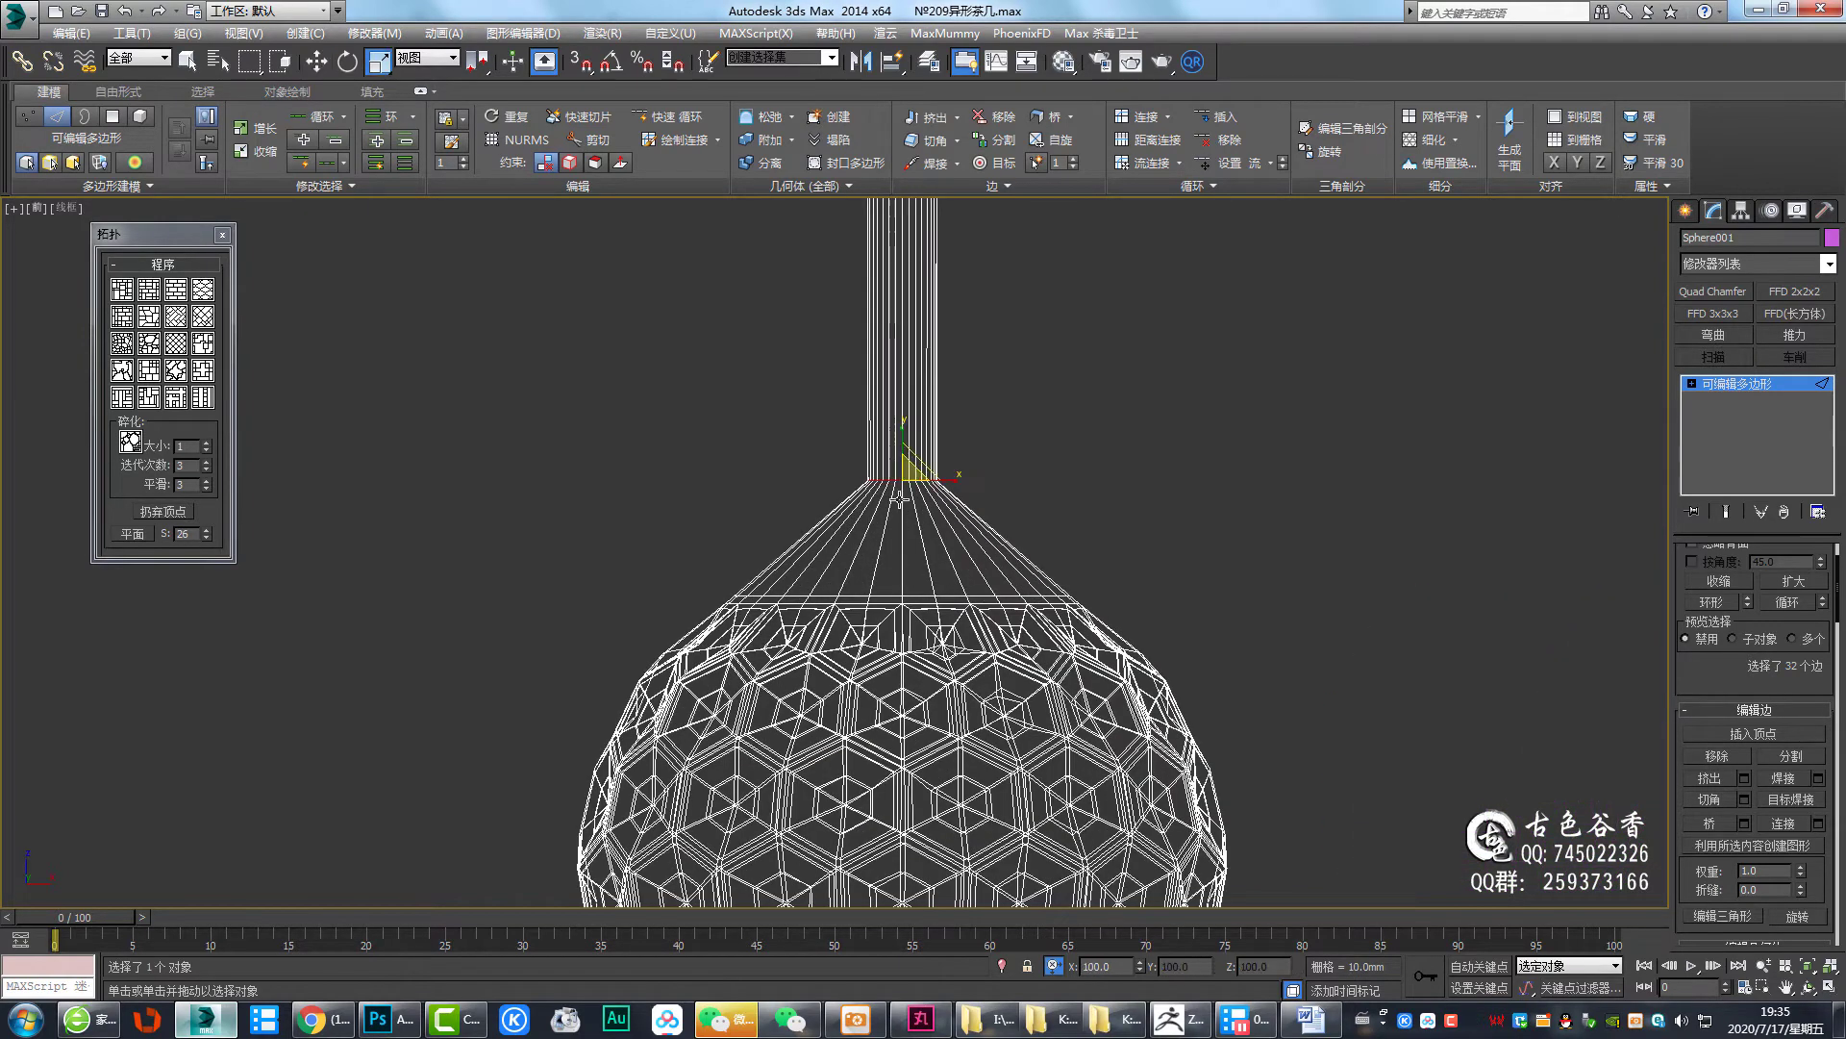
pyautogui.moveTo(909, 469); pyautogui.dragTo(908, 460)
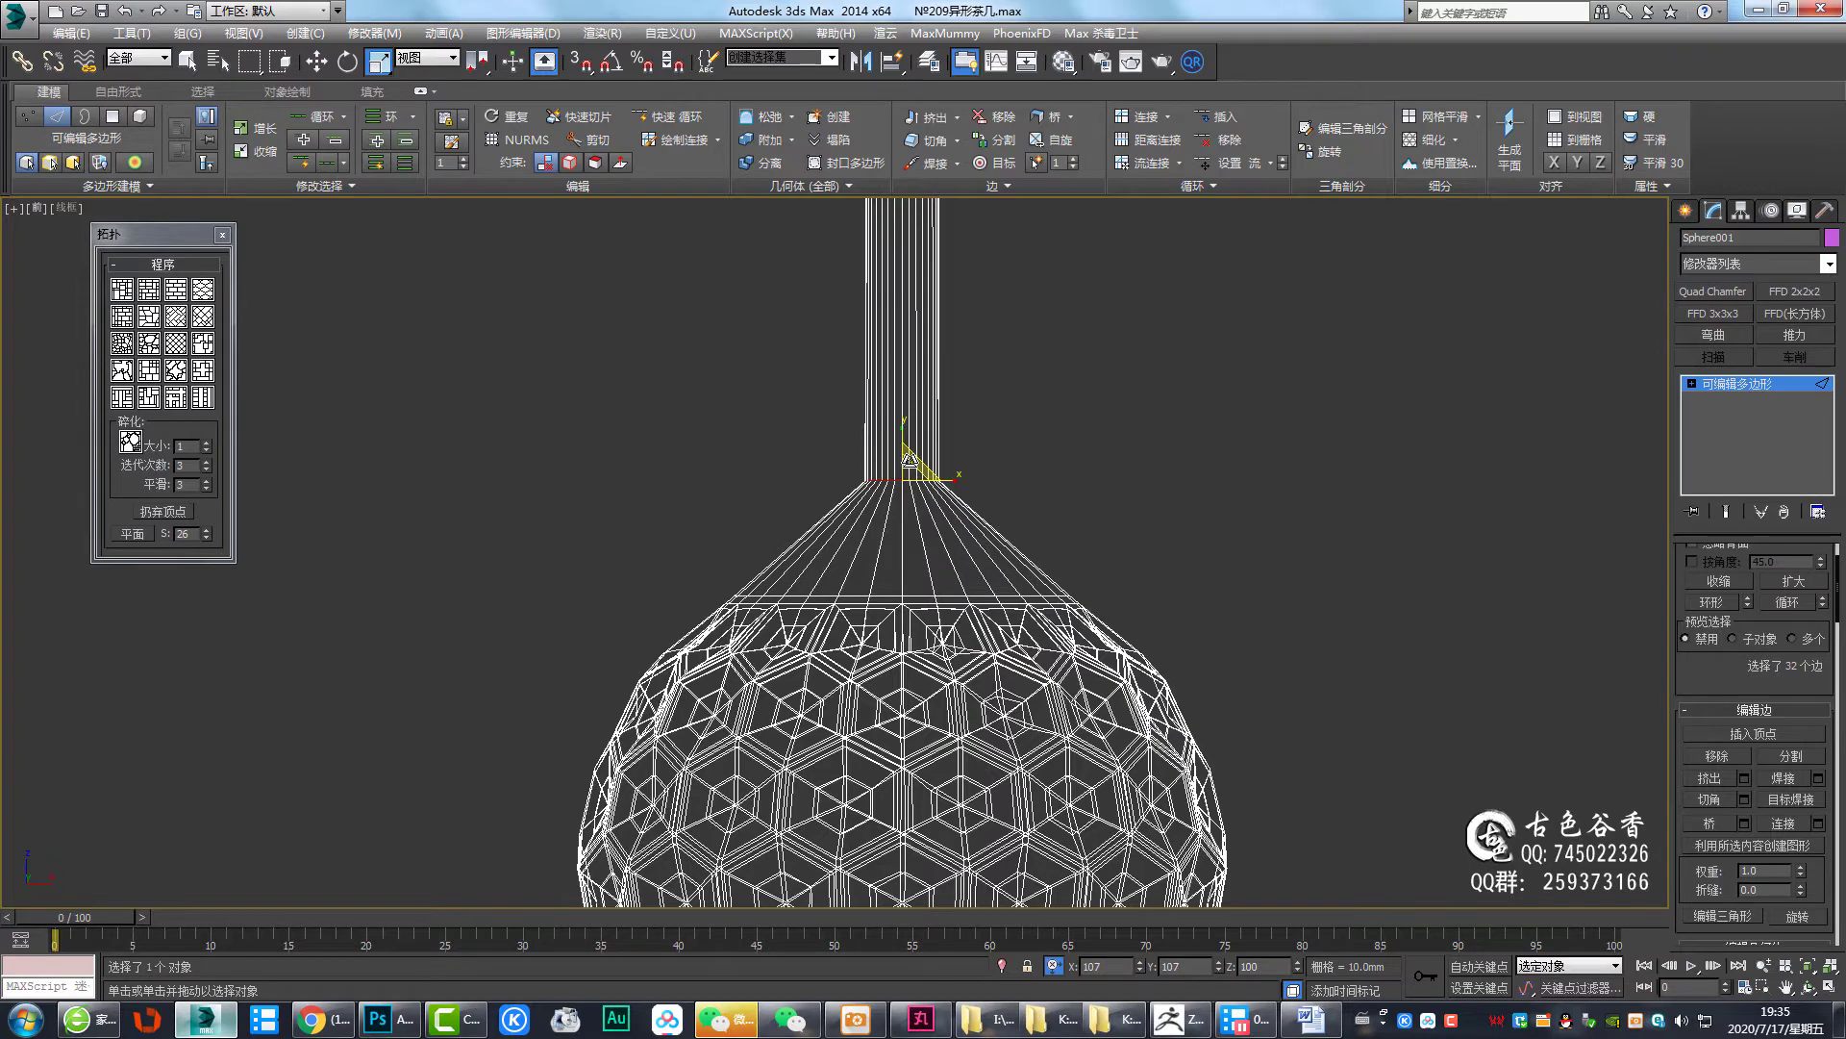
pyautogui.scroll(-4, 909, 462)
pyautogui.moveTo(919, 608)
pyautogui.mouseDown(button='middle')
pyautogui.moveTo(937, 663)
pyautogui.moveTo(933, 553)
pyautogui.moveTo(912, 624)
pyautogui.mouseUp(button='middle')
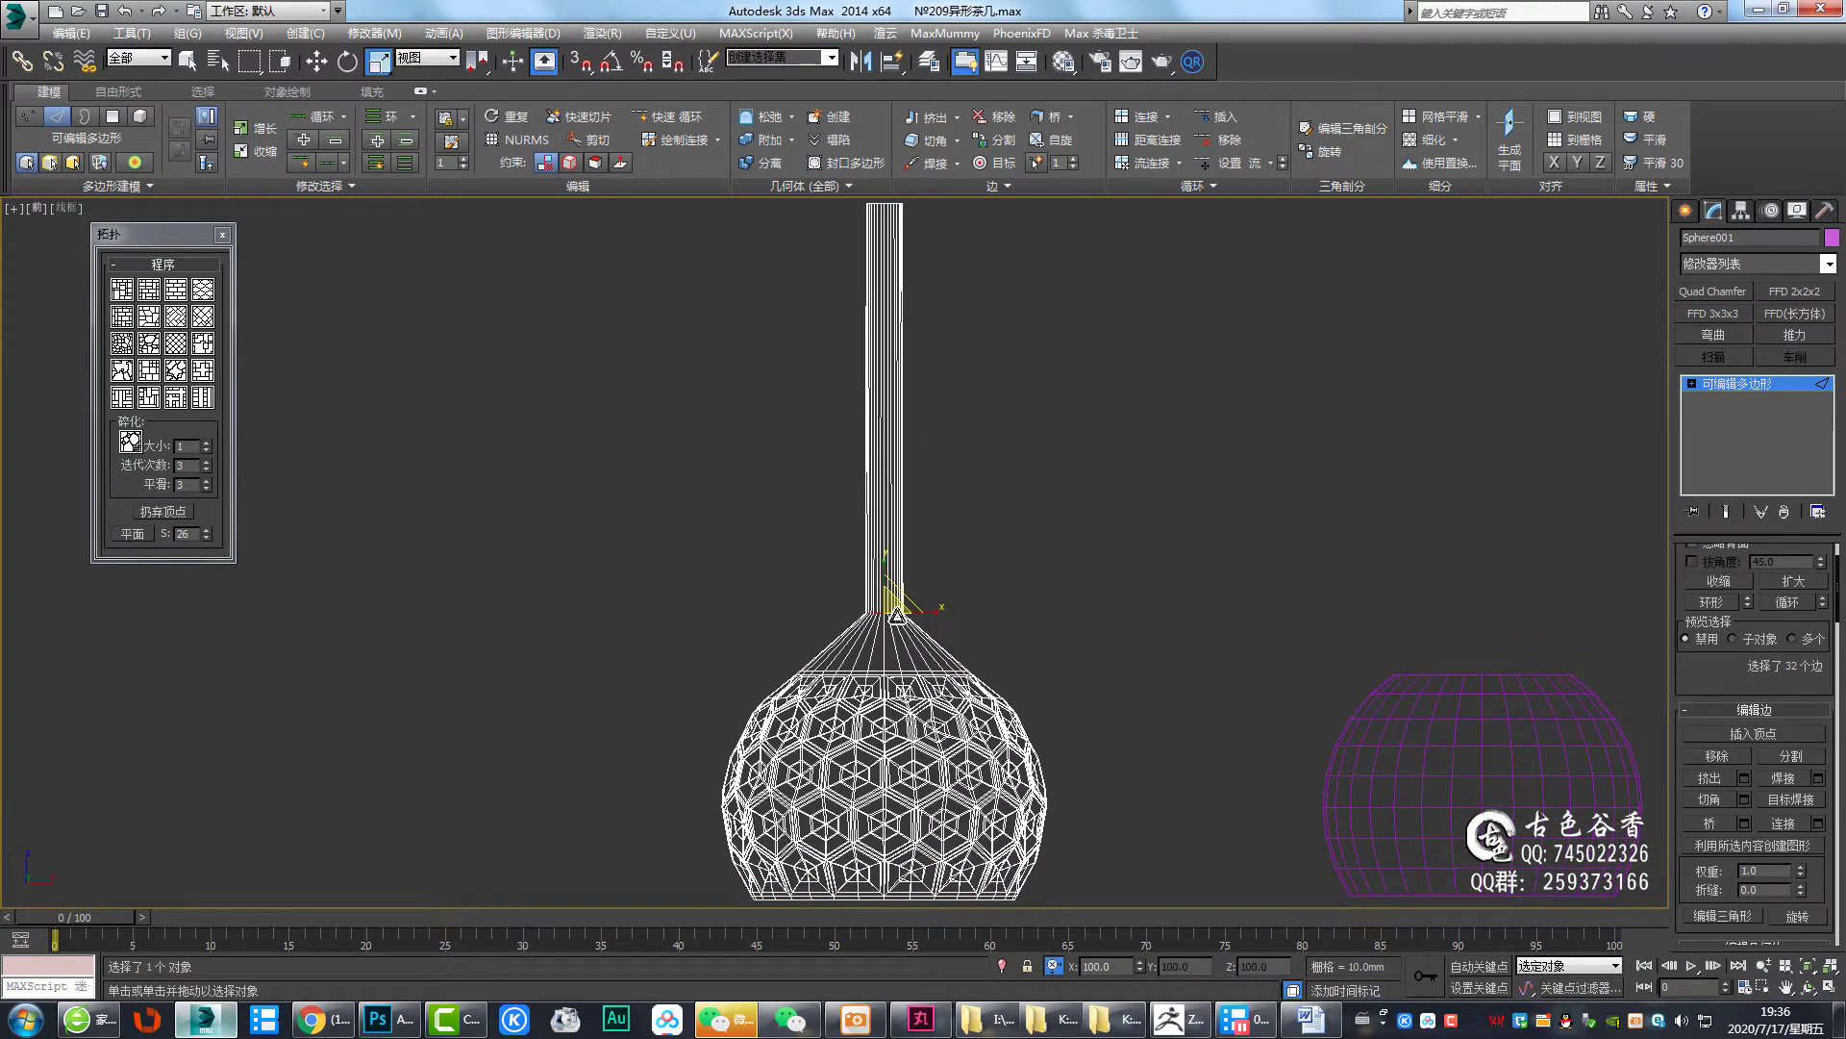
pyautogui.press('q')
pyautogui.click(222, 235)
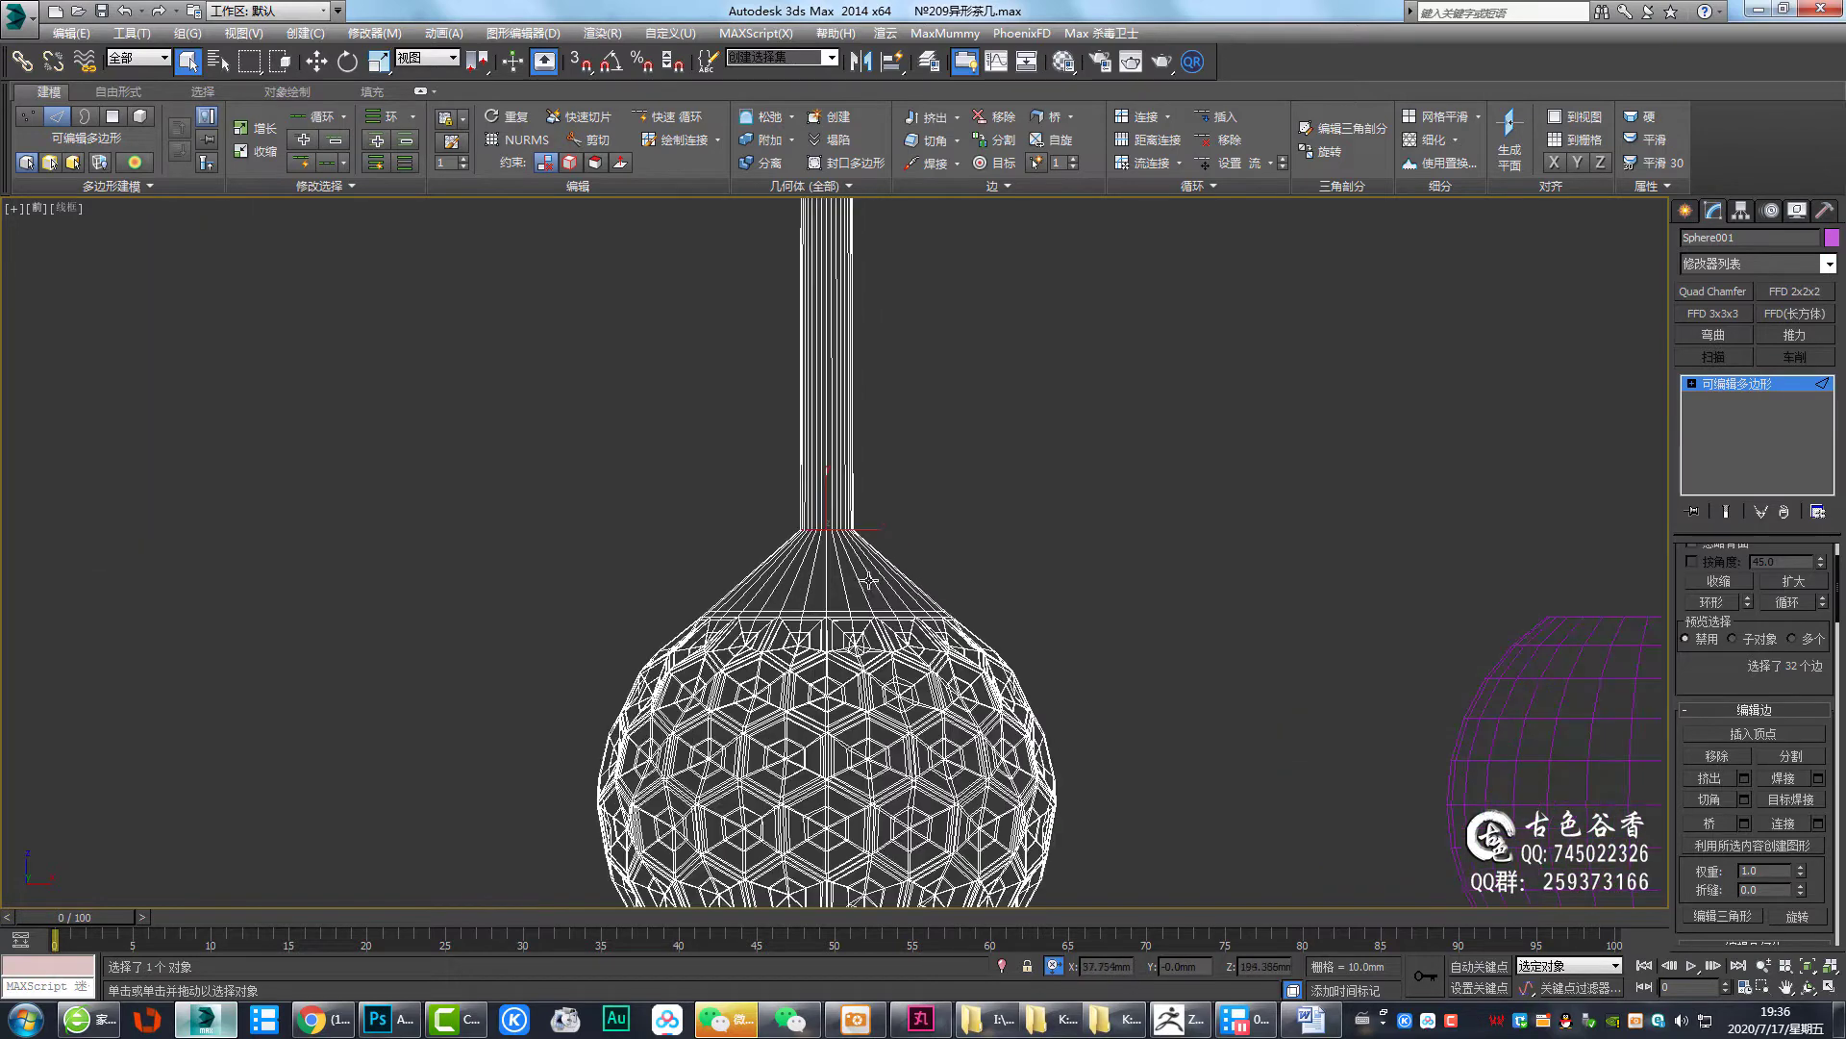
pyautogui.moveTo(952, 604); pyautogui.dragTo(924, 602, button='middle')
# Chamfer the neck-to-body edge loop by about 284mm with 12 segments
pyautogui.hotkey('ctrl', 'shift', 'c')
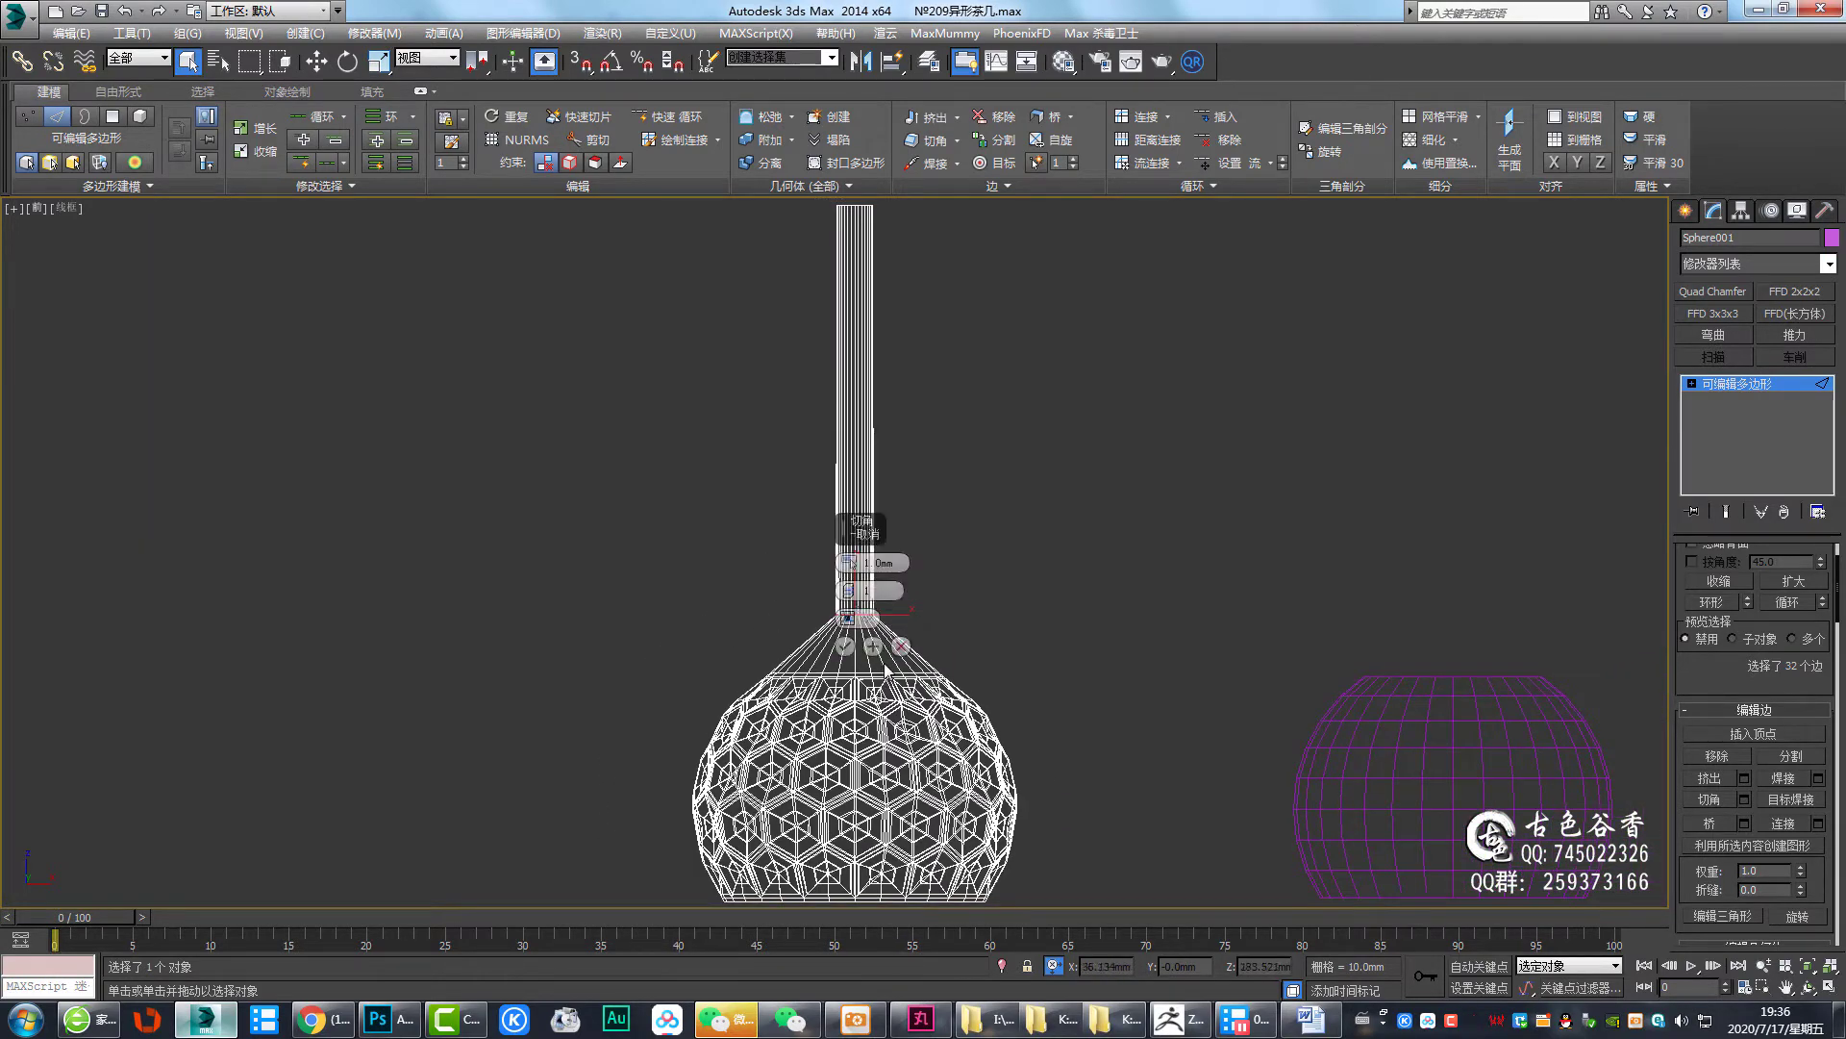
pyautogui.moveTo(849, 564)
pyautogui.mouseDown()
pyautogui.moveTo(853, 336)
pyautogui.moveTo(845, 517)
pyautogui.mouseUp()
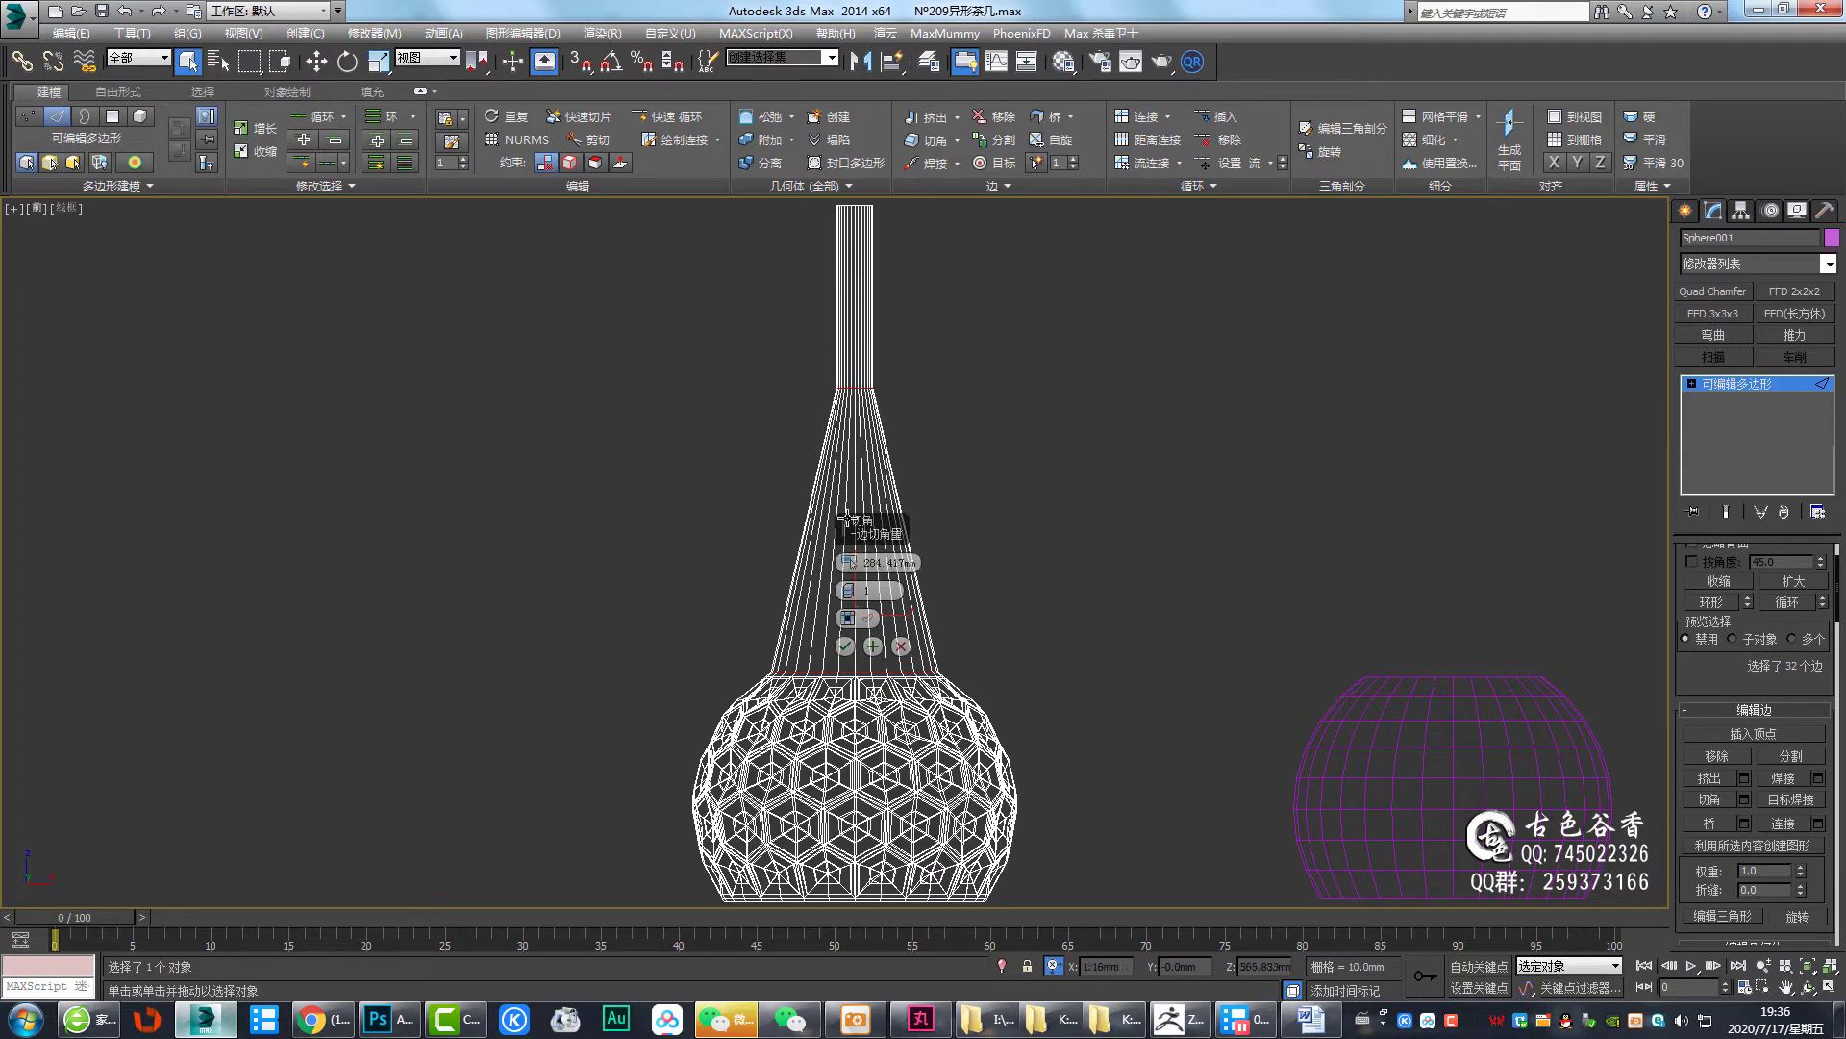
pyautogui.moveTo(852, 596); pyautogui.dragTo(849, 531)
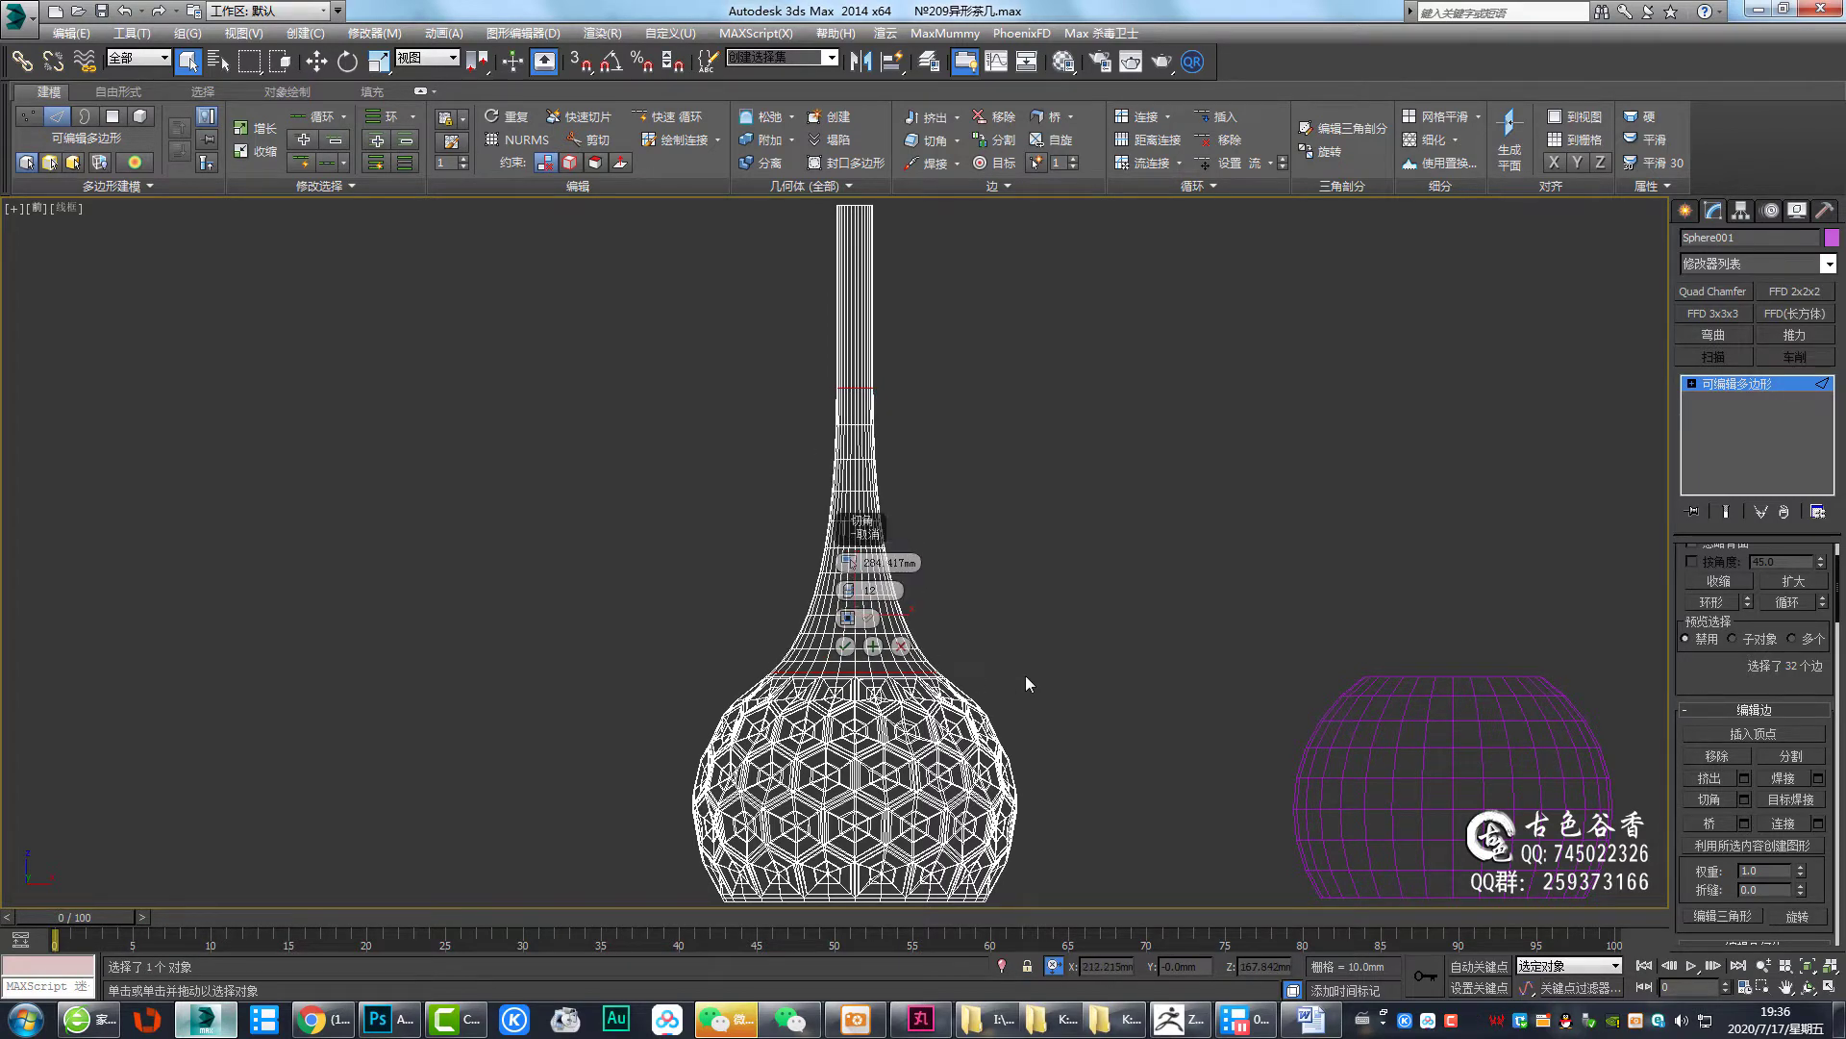
pyautogui.moveTo(1025, 675); pyautogui.dragTo(854, 603, button='middle')
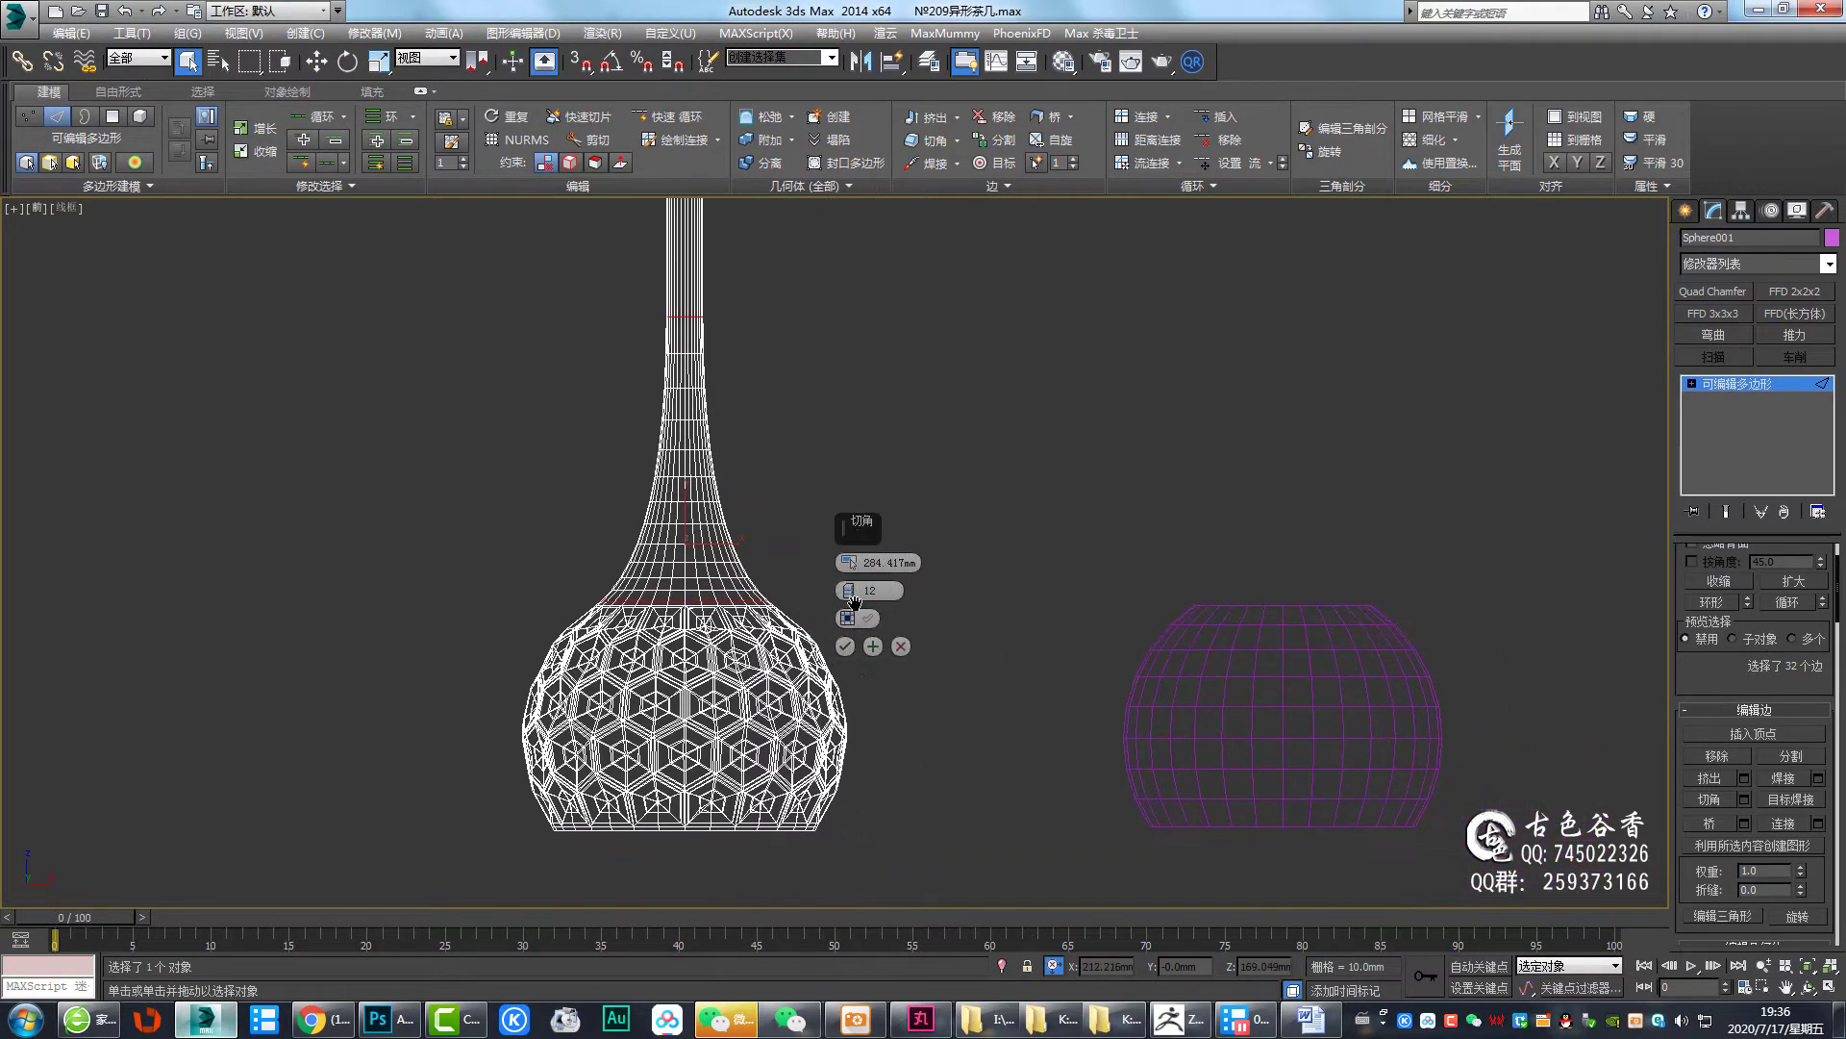
pyautogui.click(844, 647)
pyautogui.moveTo(825, 503); pyautogui.dragTo(908, 596, button='middle')
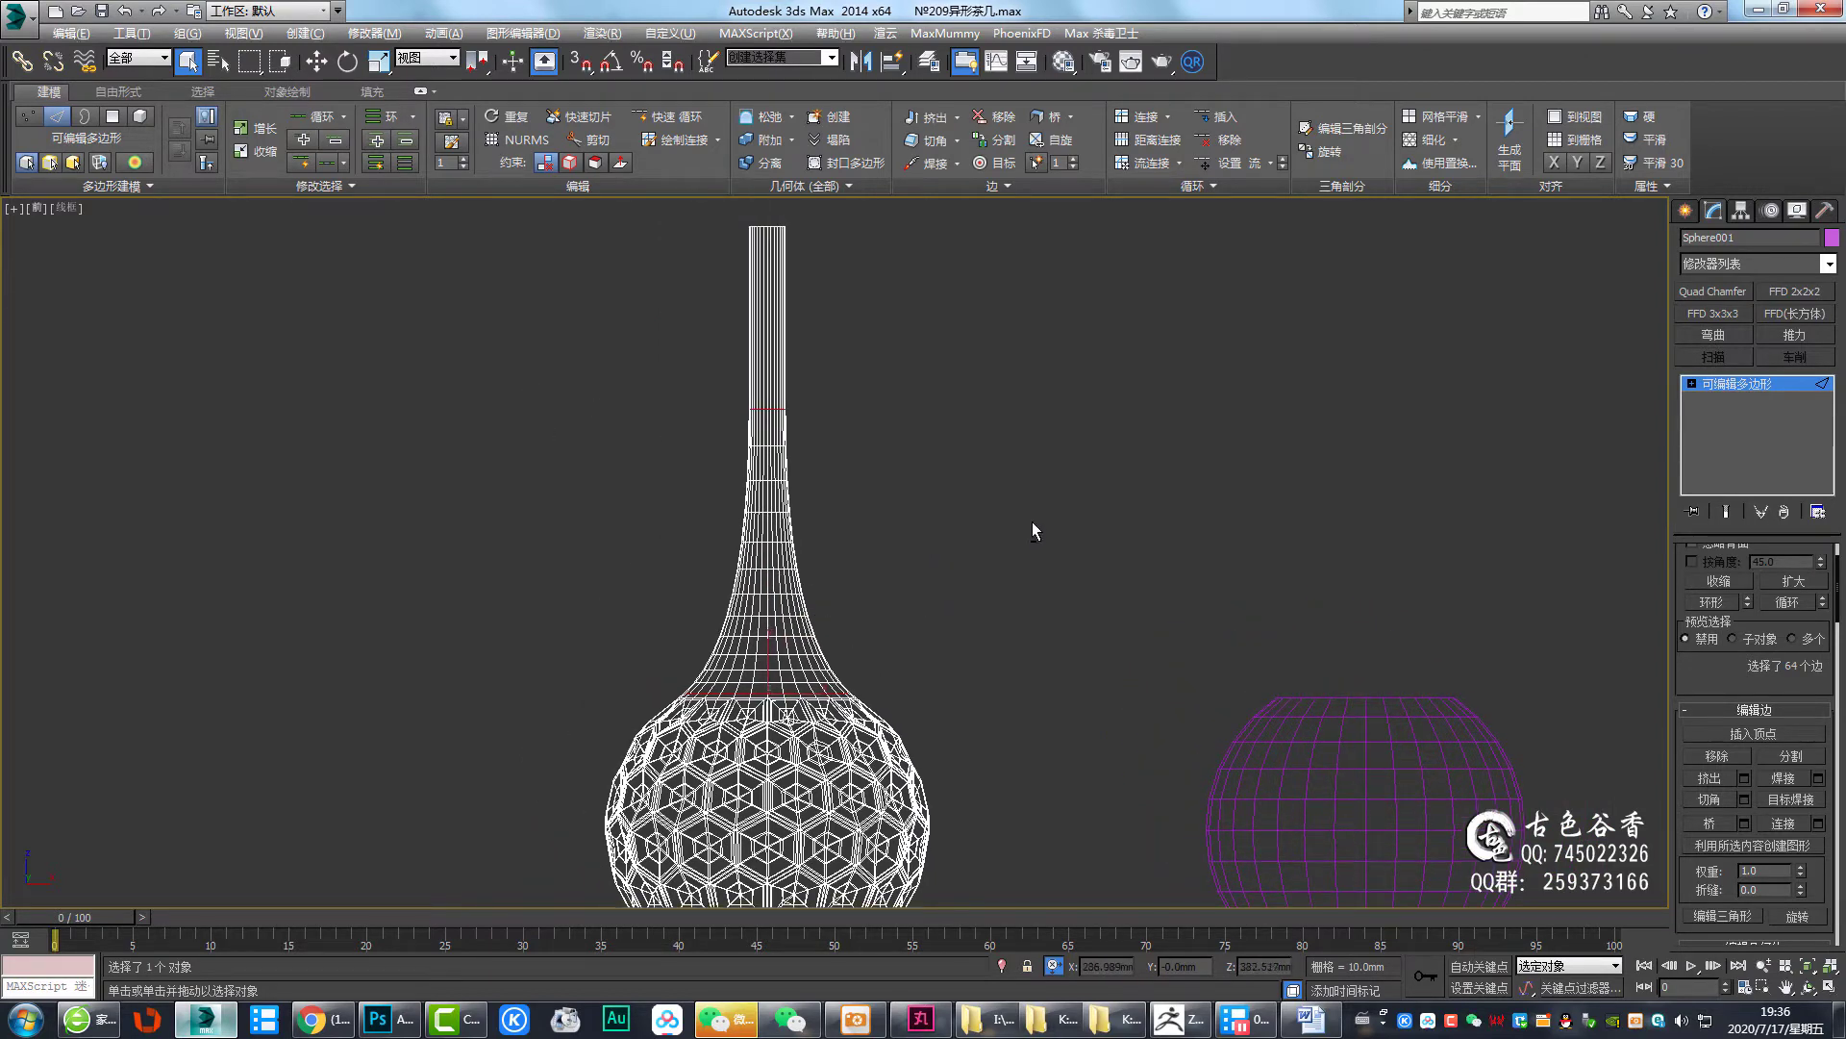
pyautogui.hotkey('alt', 'w')
pyautogui.hotkey('alt', 'w')
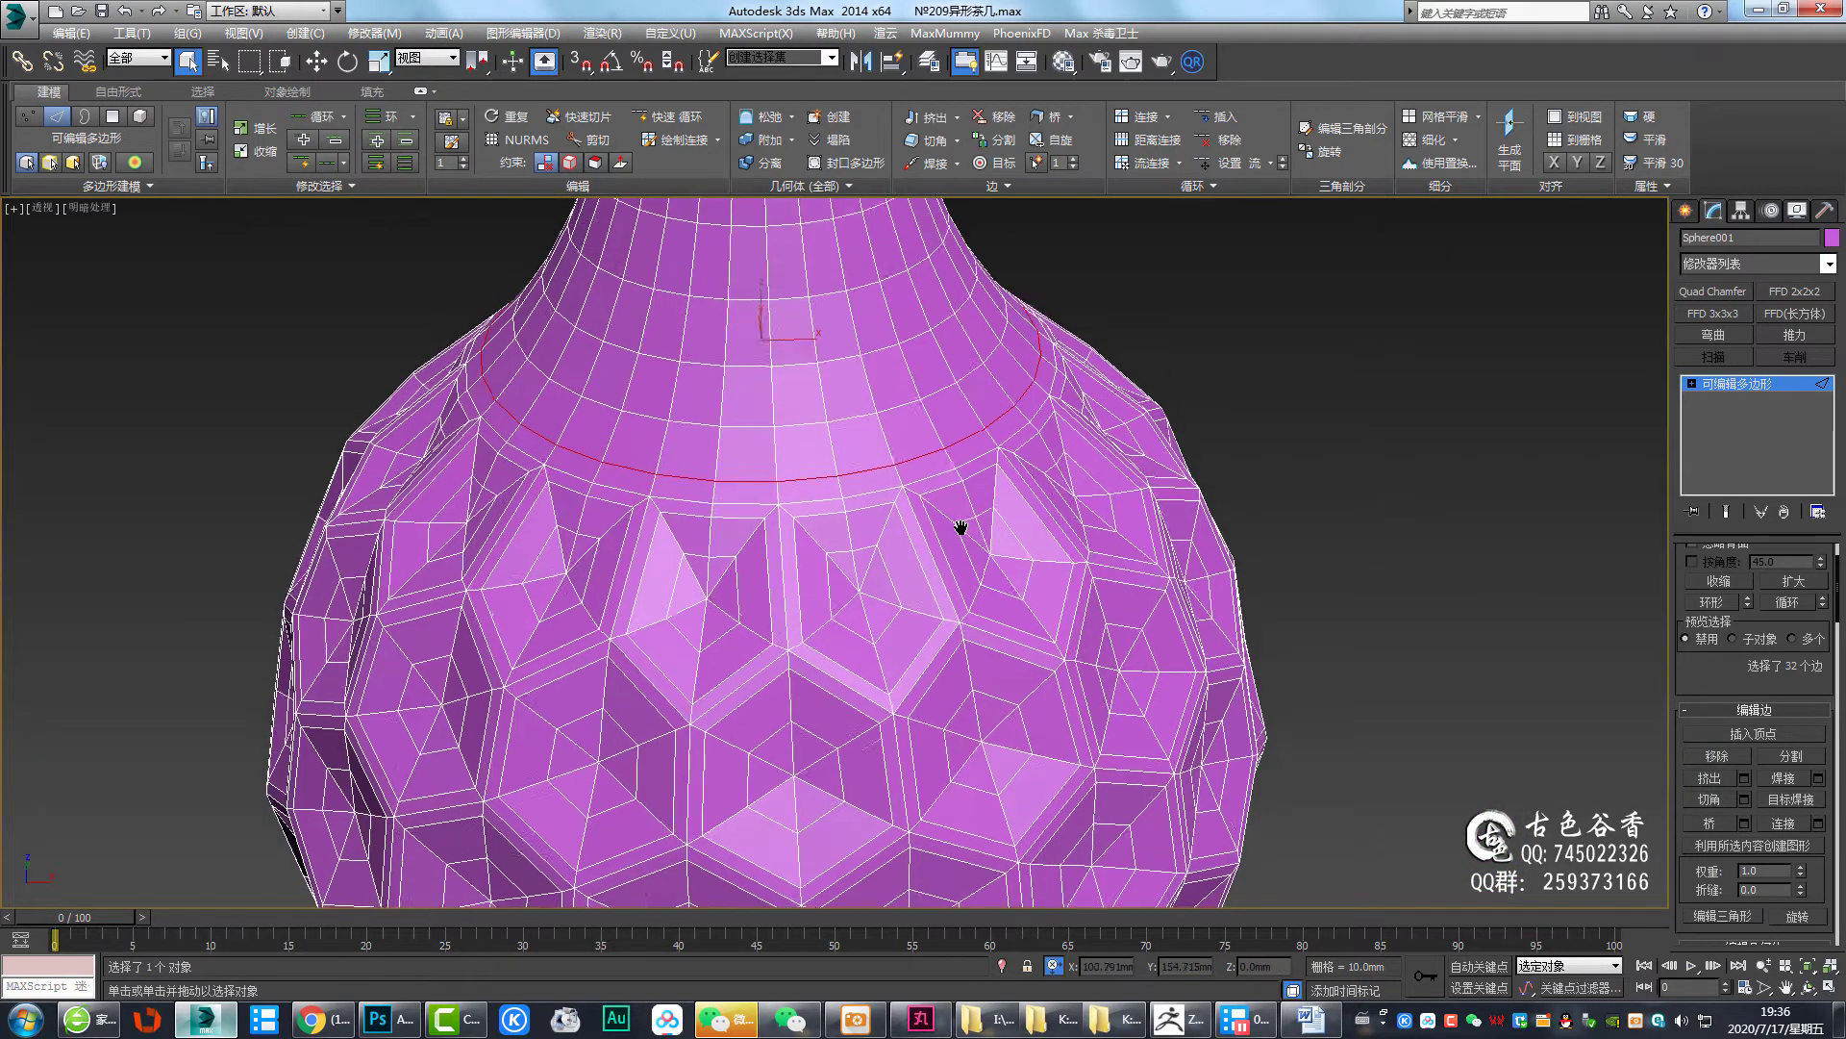
# Leave edge editing and turn on NURMS smoothing for the vase
pyautogui.moveTo(961, 523); pyautogui.dragTo(962, 543, button='middle')
pyautogui.click(962, 544)
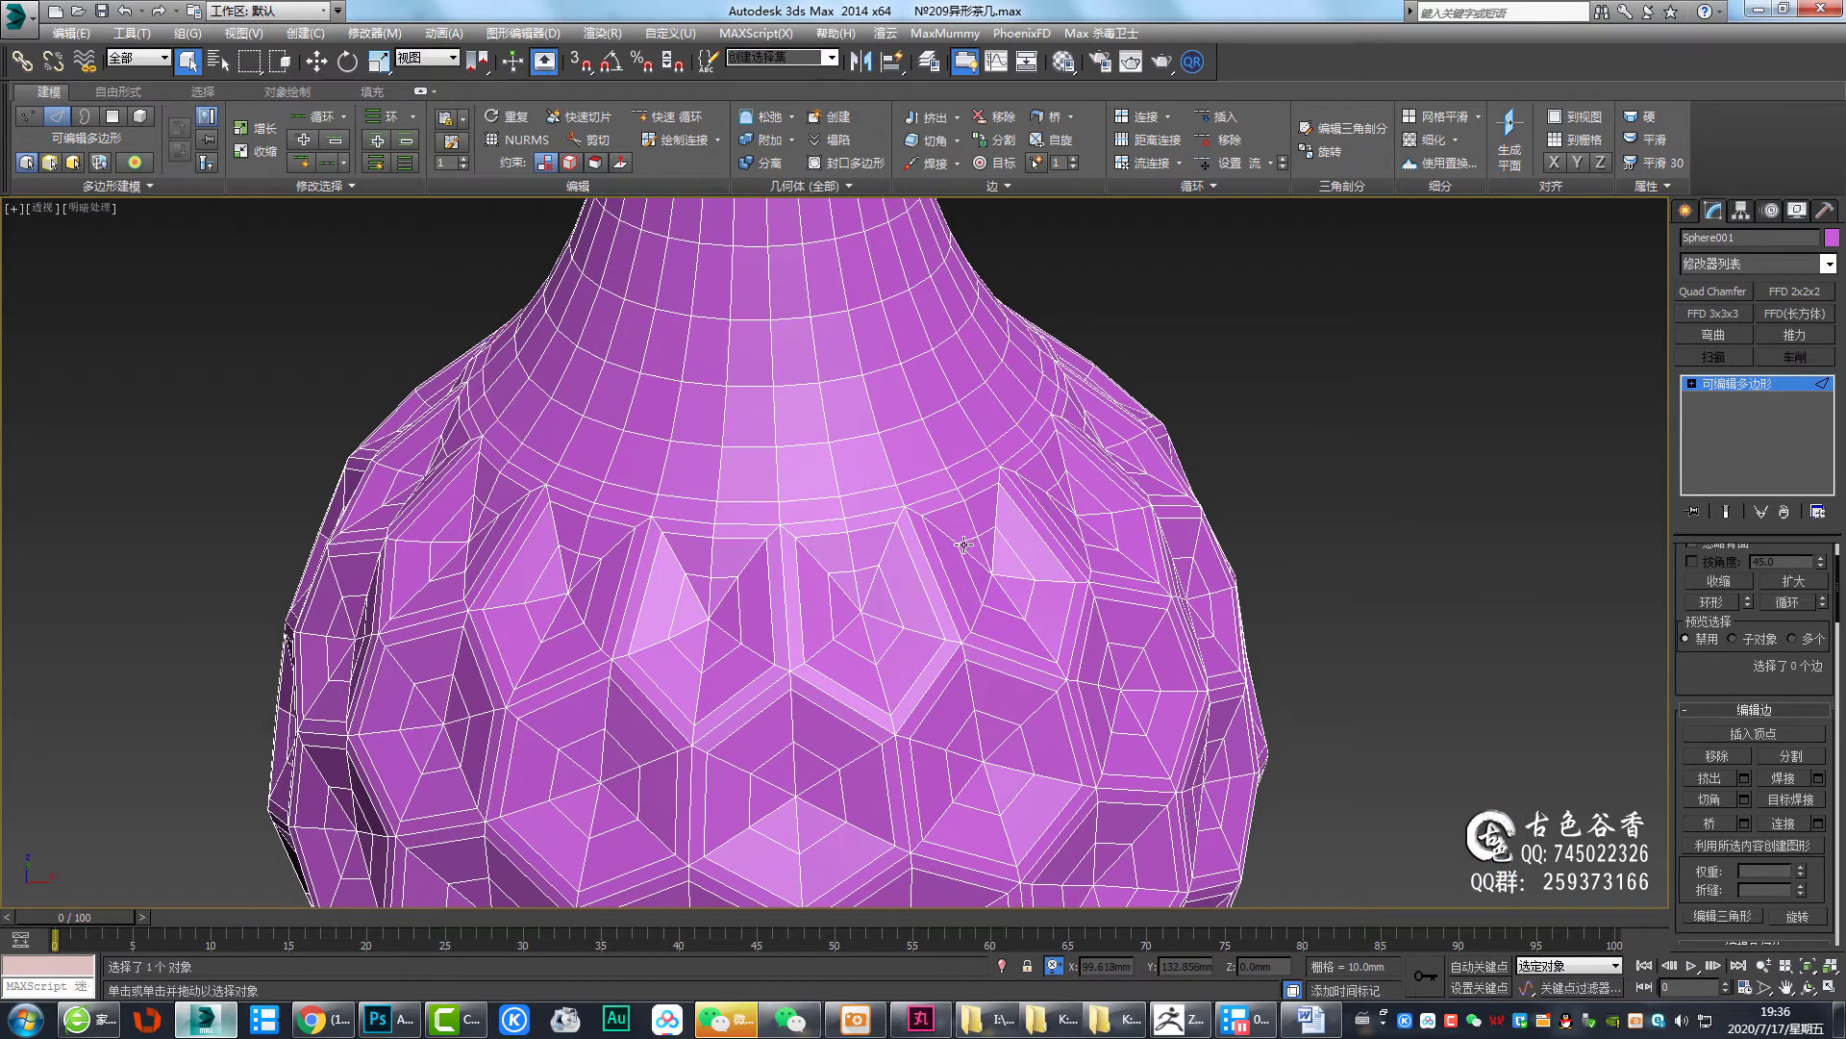
pyautogui.click(1737, 385)
pyautogui.scroll(-10, 961, 577)
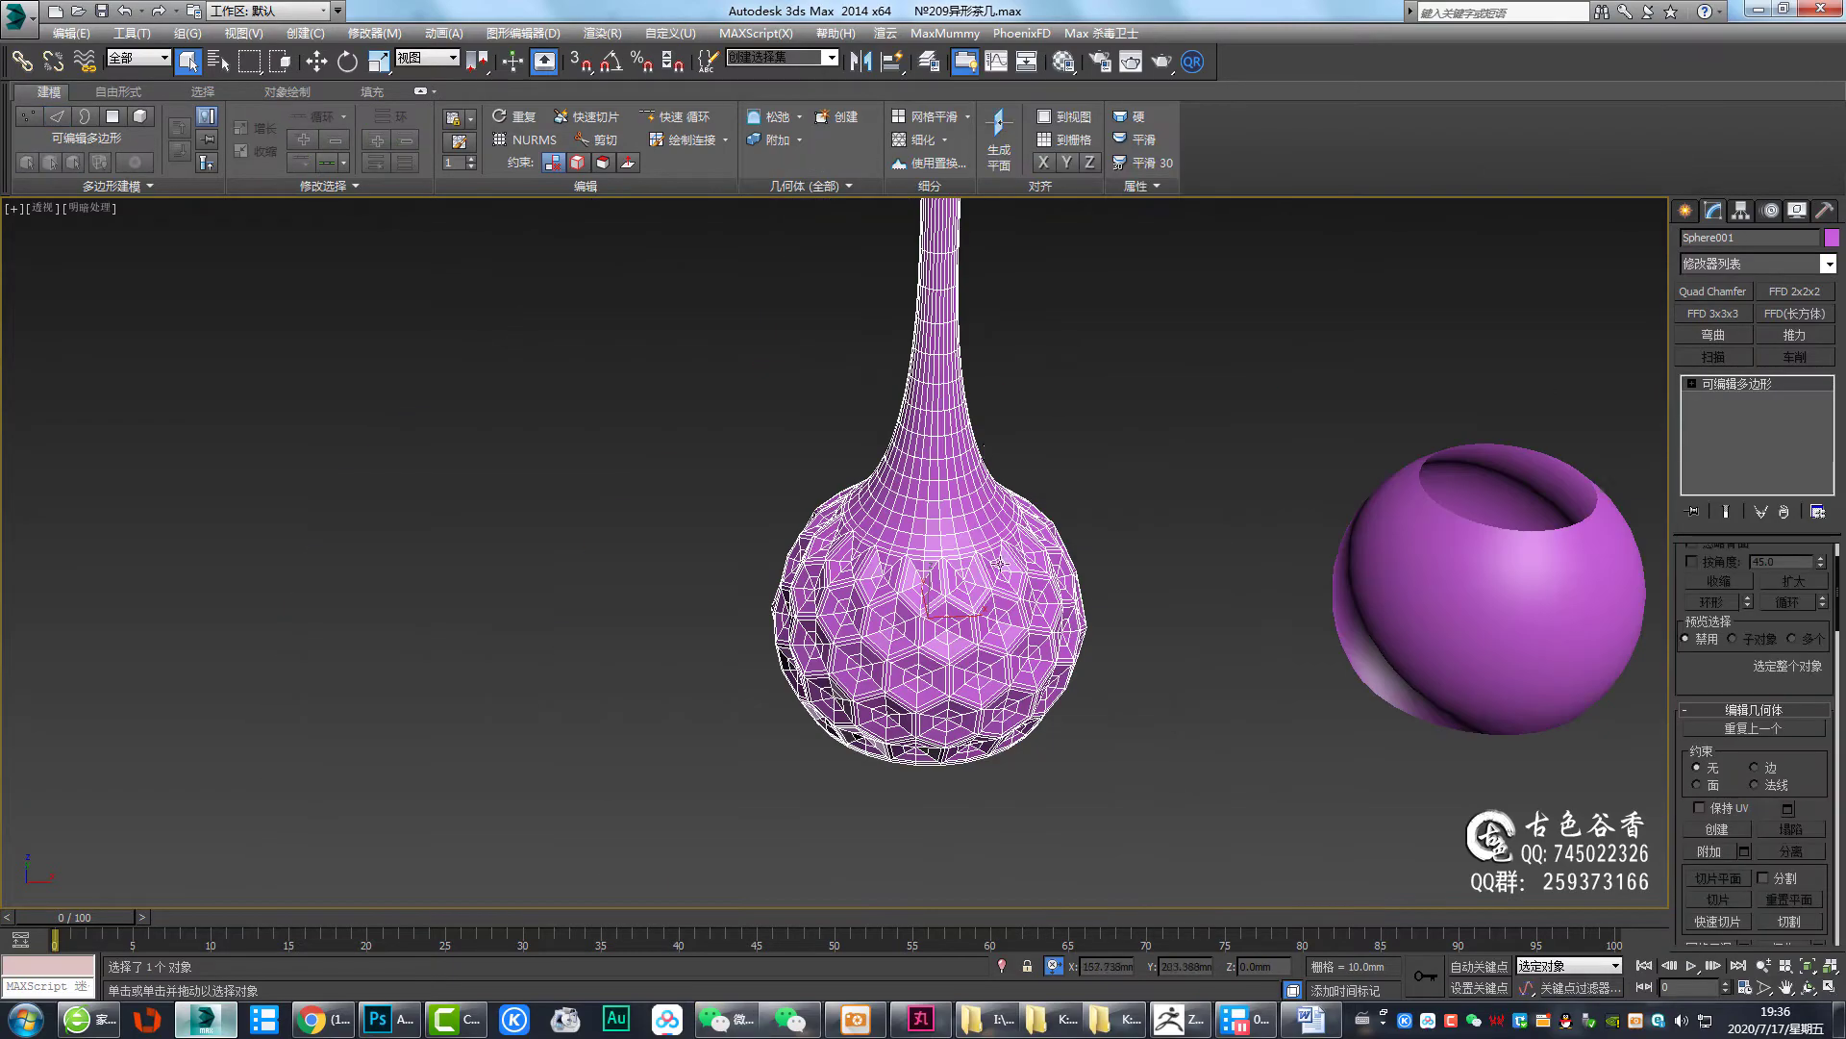
pyautogui.moveTo(1001, 604)
pyautogui.mouseDown(button='middle')
pyautogui.moveTo(953, 604)
pyautogui.moveTo(973, 629)
pyautogui.moveTo(949, 623)
pyautogui.moveTo(991, 575)
pyautogui.mouseUp(button='middle')
pyautogui.click(527, 140)
pyautogui.click(574, 385)
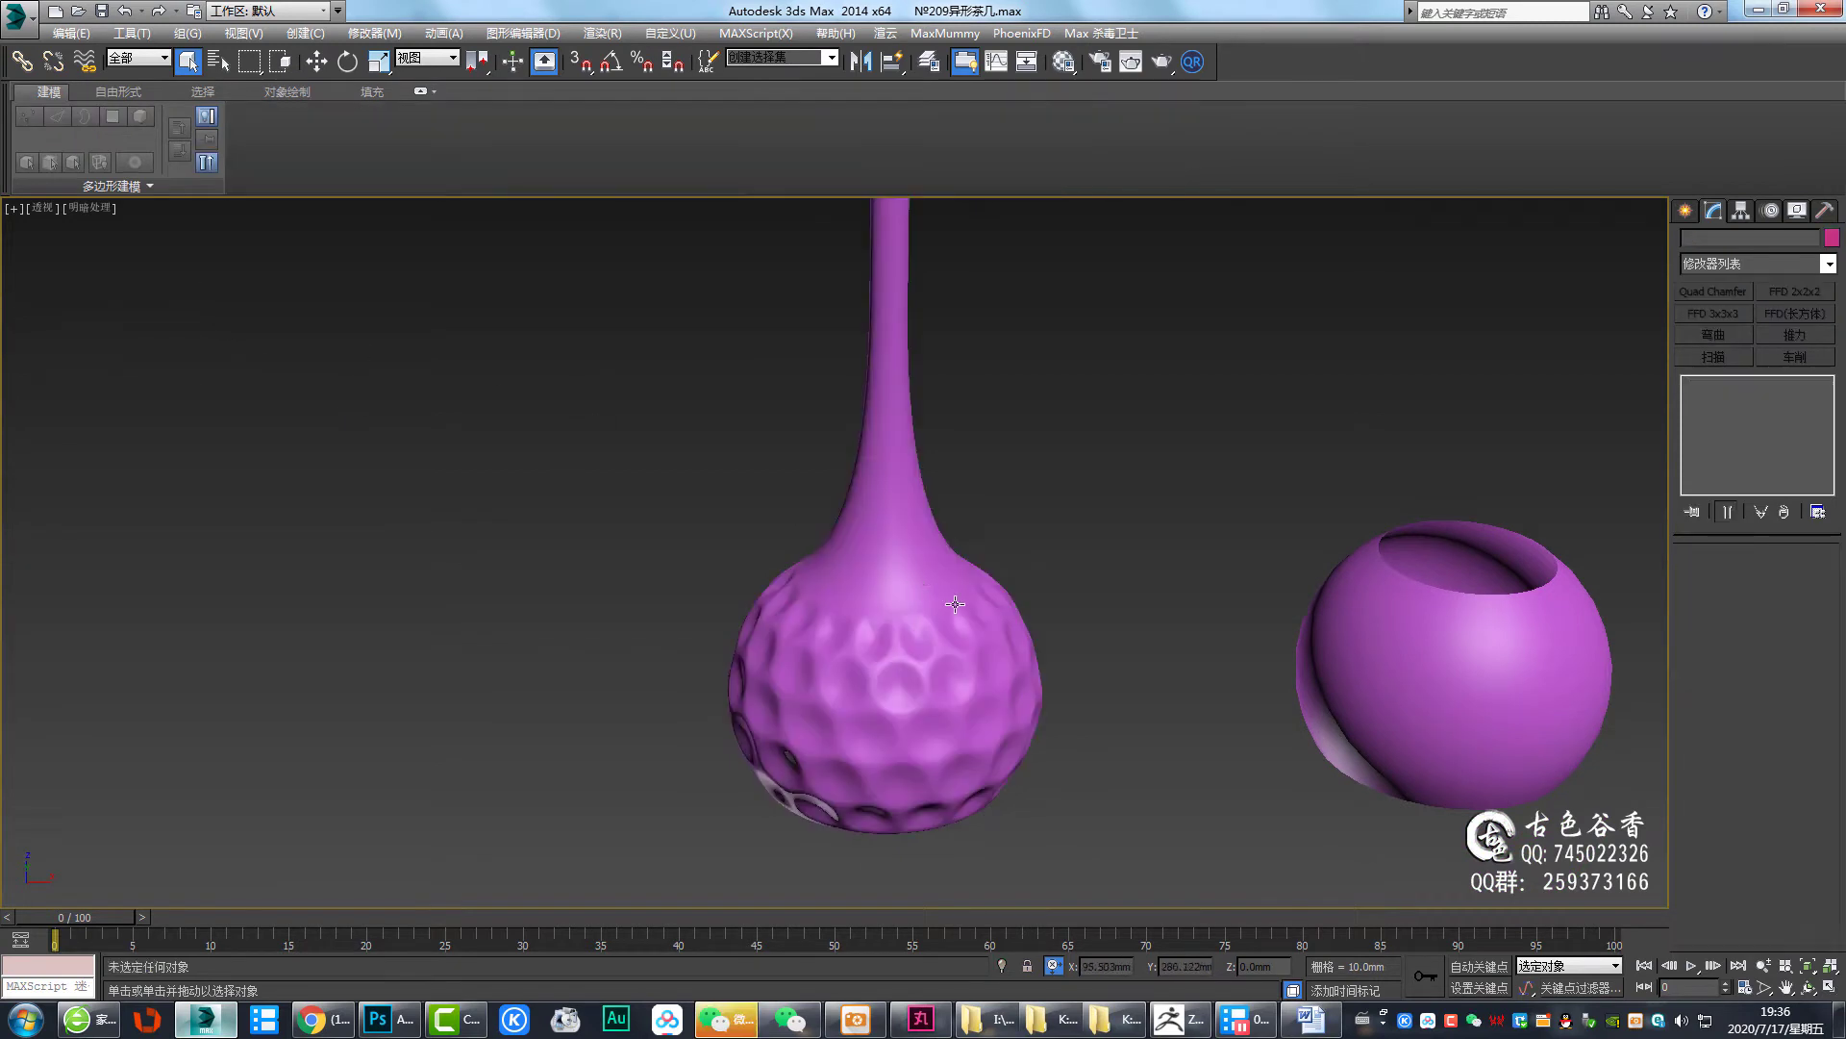
# Delete the leftover hollow sphere and compare the vase with the reference photo
pyautogui.scroll(3, 977, 581)
pyautogui.moveTo(910, 347); pyautogui.dragTo(914, 469, button='middle')
pyautogui.scroll(-5, 913, 469)
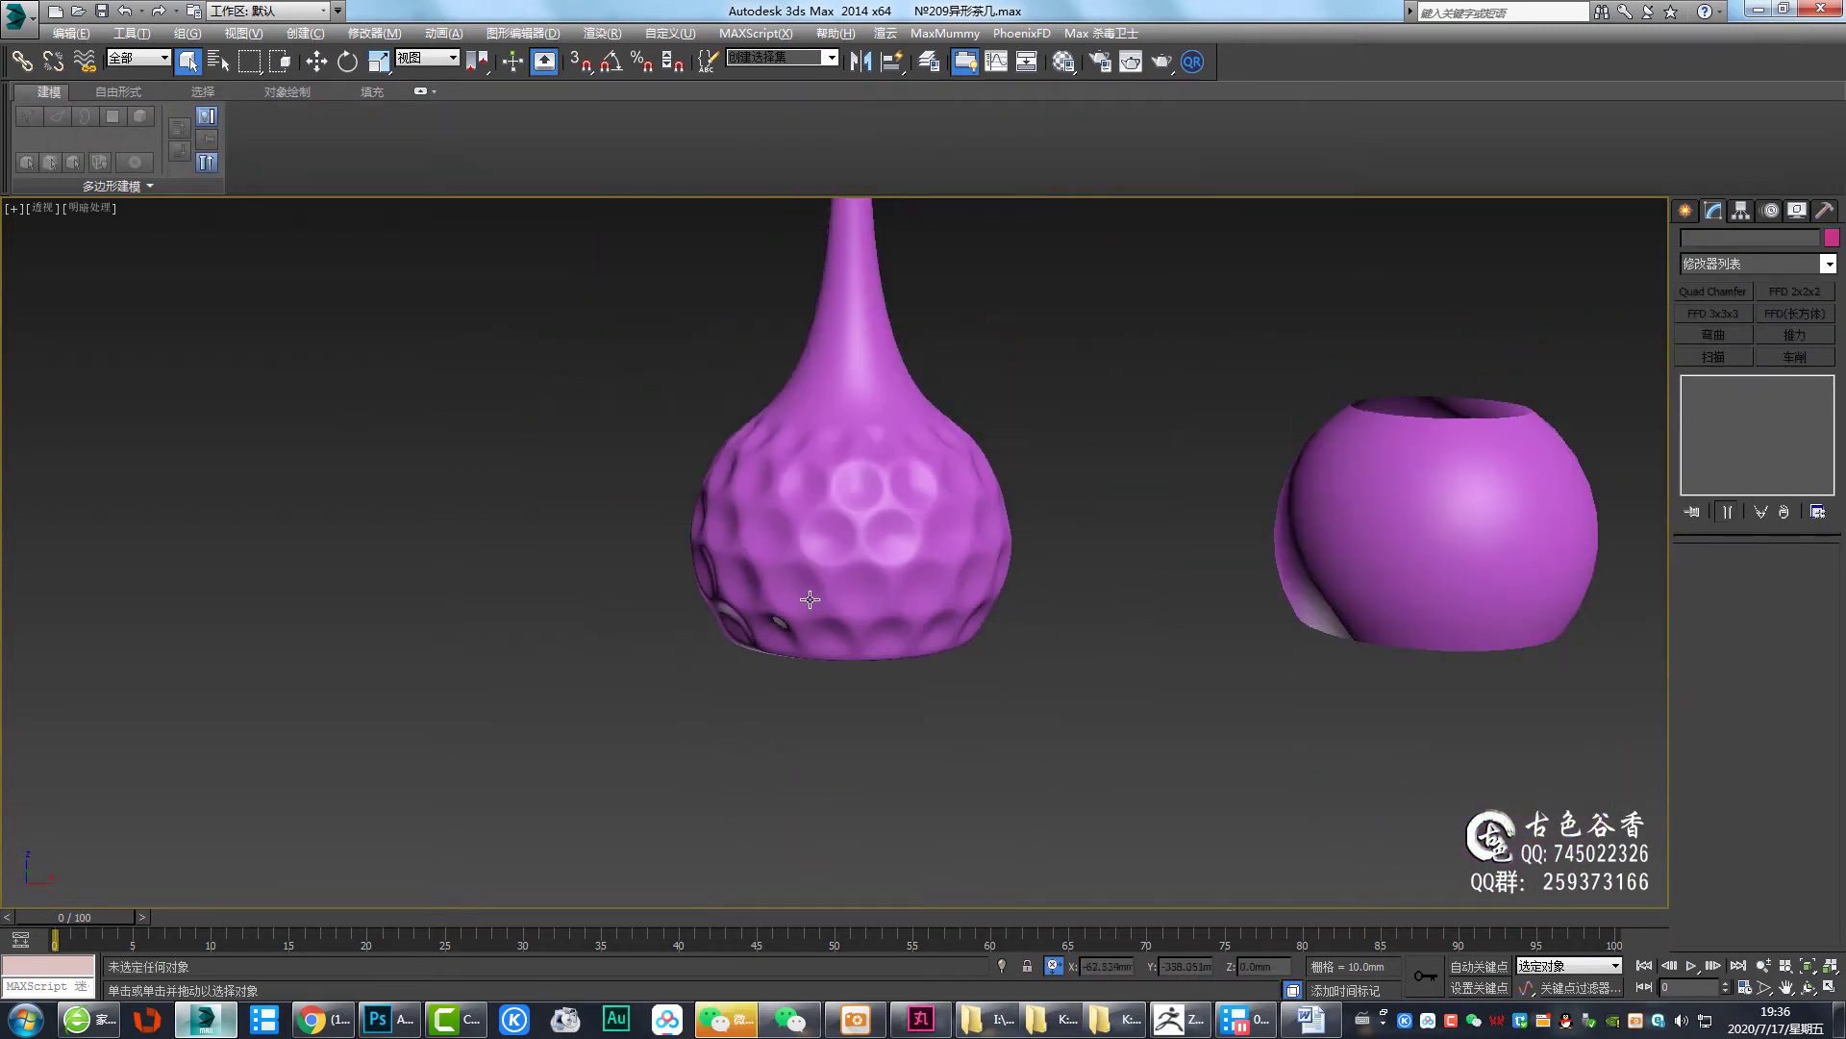
pyautogui.moveTo(808, 602)
pyautogui.keyDown('alt'); pyautogui.mouseDown(button='middle')
pyautogui.moveTo(960, 486)
pyautogui.moveTo(1058, 519)
pyautogui.moveTo(1124, 505)
pyautogui.moveTo(1145, 610)
pyautogui.mouseUp(button='middle'); pyautogui.keyUp('alt')
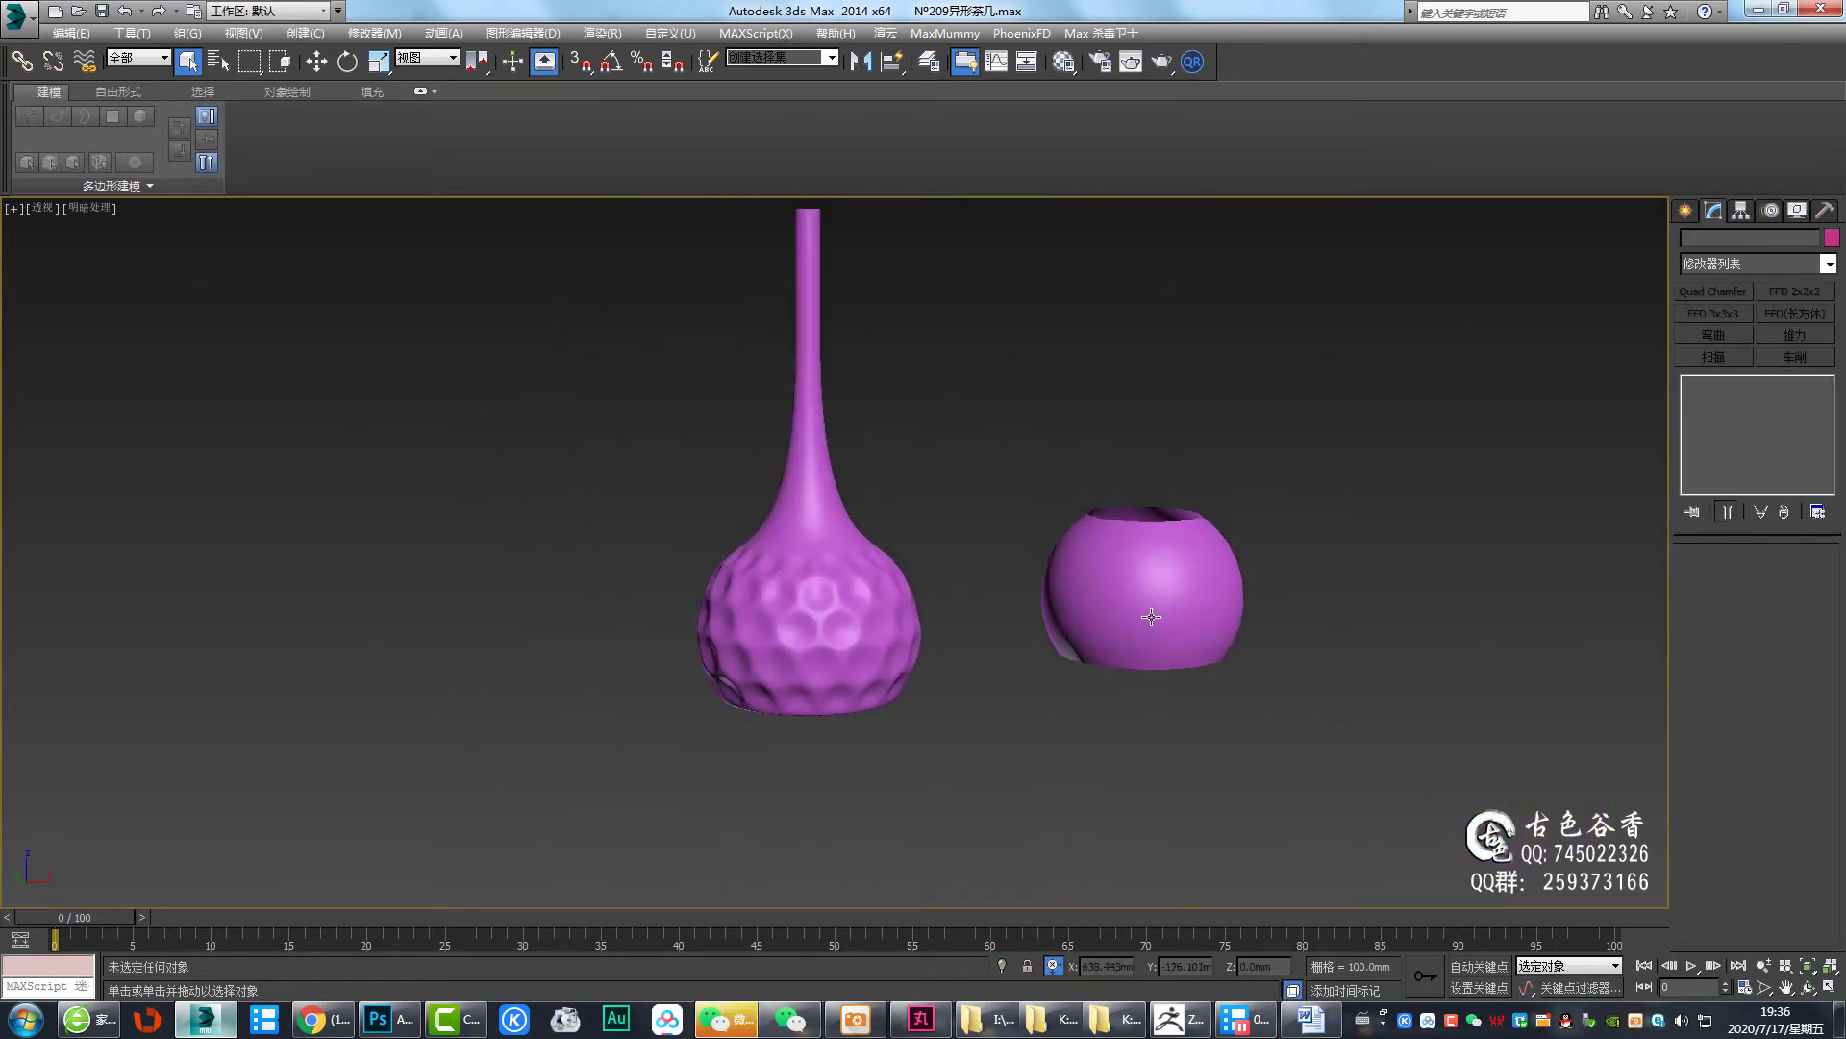
pyautogui.click(1149, 614)
pyautogui.press('Delete')
pyautogui.moveTo(898, 568); pyautogui.dragTo(1006, 676, button='middle')
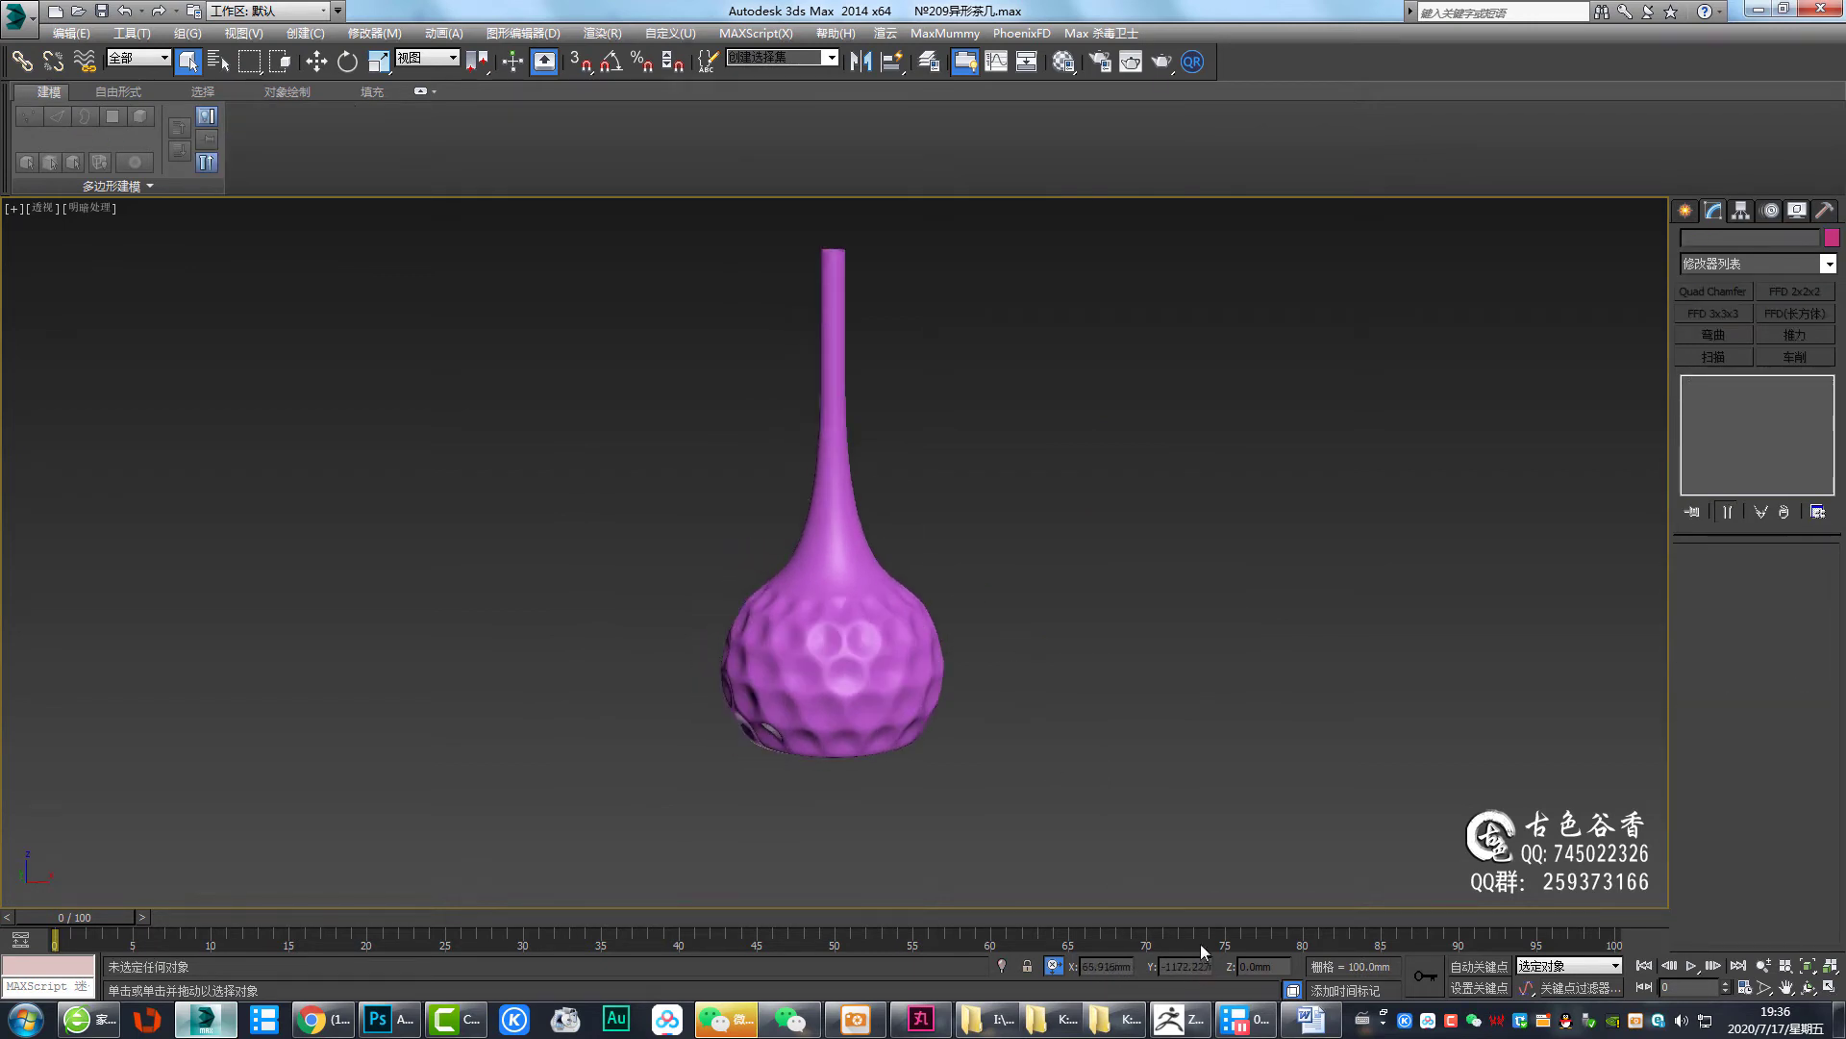
pyautogui.hotkey('alt', 'Tab')
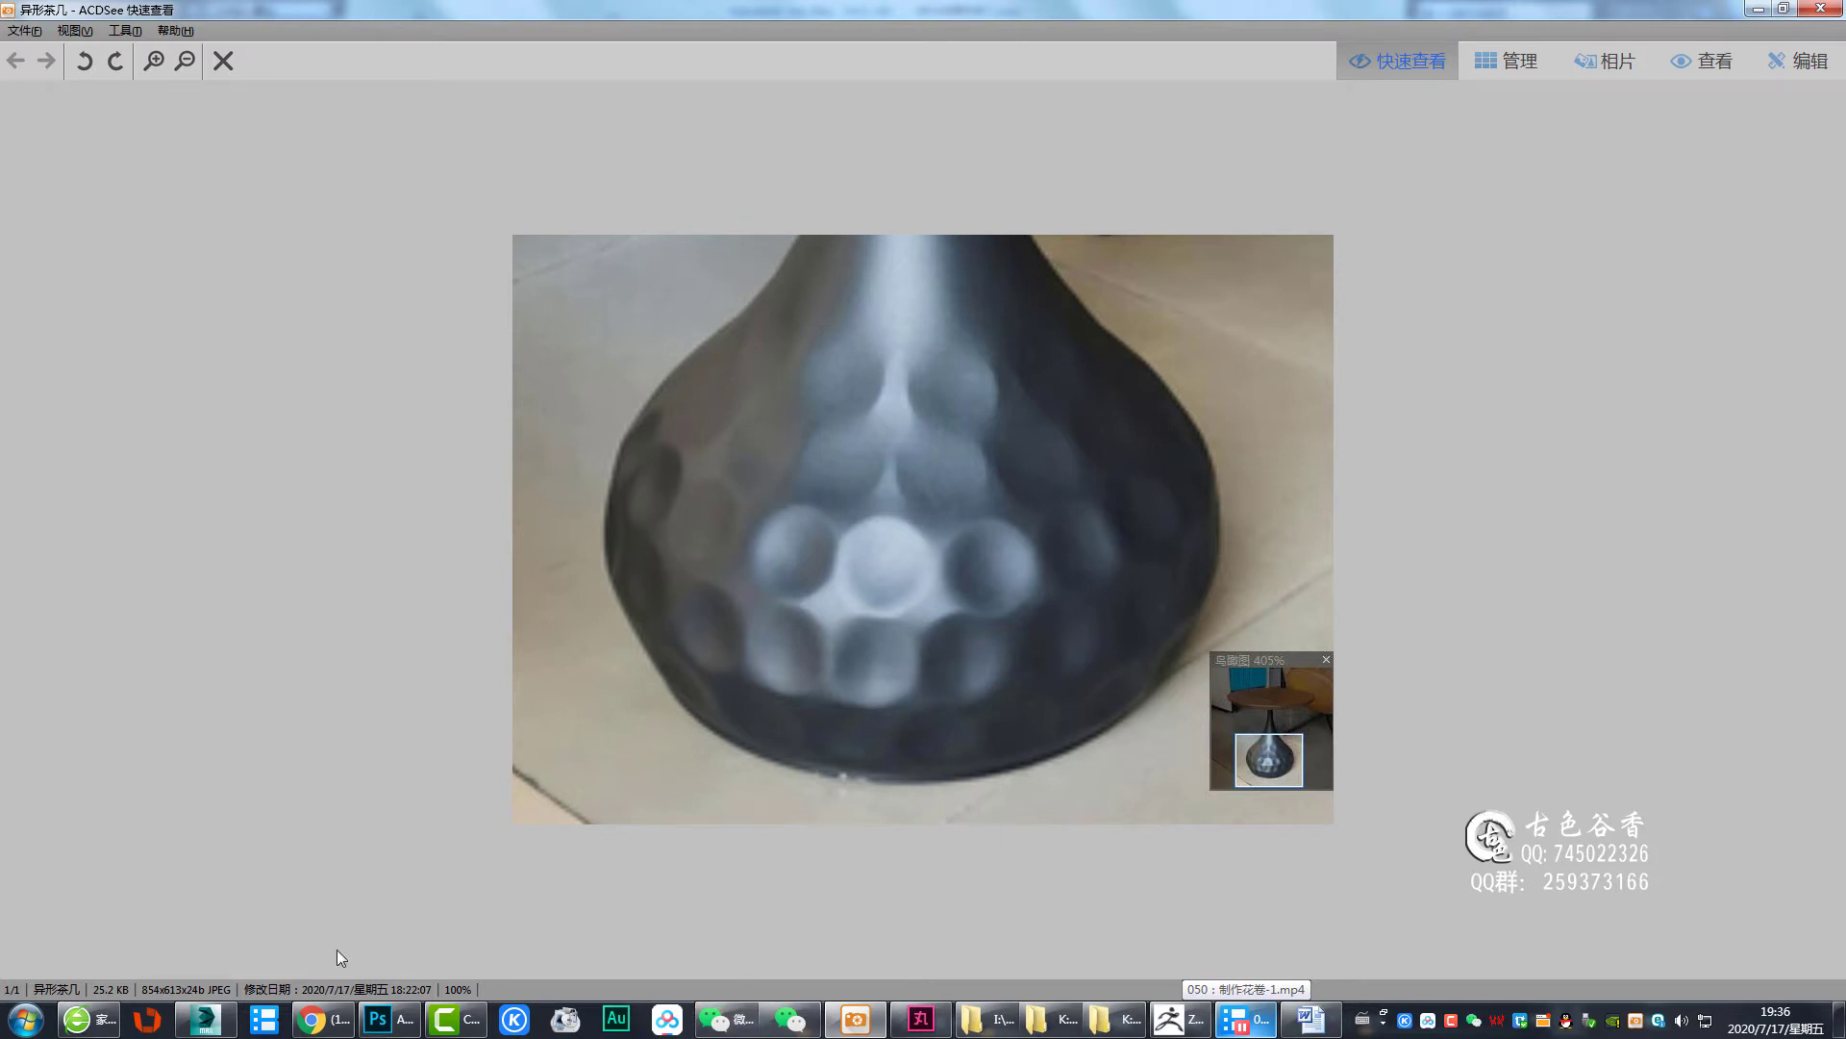
pyautogui.click(236, 1022)
# Select the neck's top vertex ring and drag it down to shorten the stem
pyautogui.hotkey('ctrl', 'a')
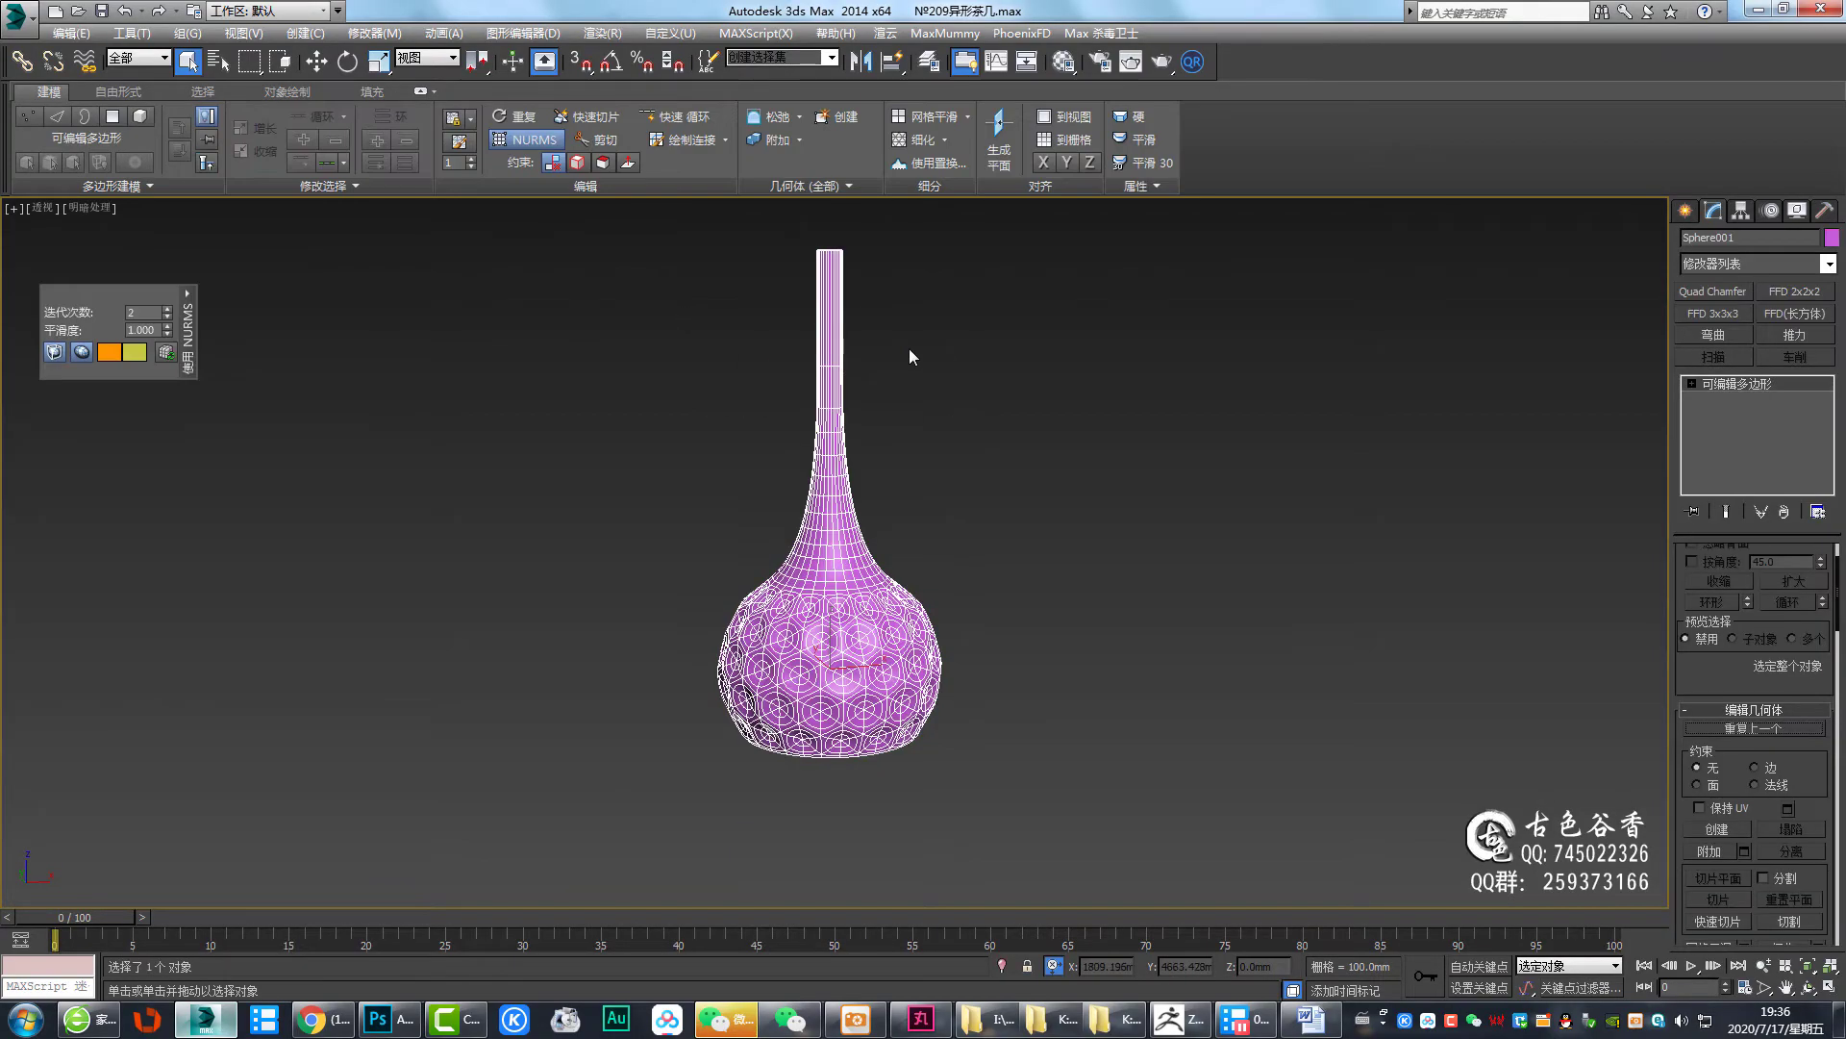
pyautogui.hotkey('alt', 'w')
pyautogui.hotkey('alt', 'w')
pyautogui.scroll(3, 1071, 427)
pyautogui.press('1')
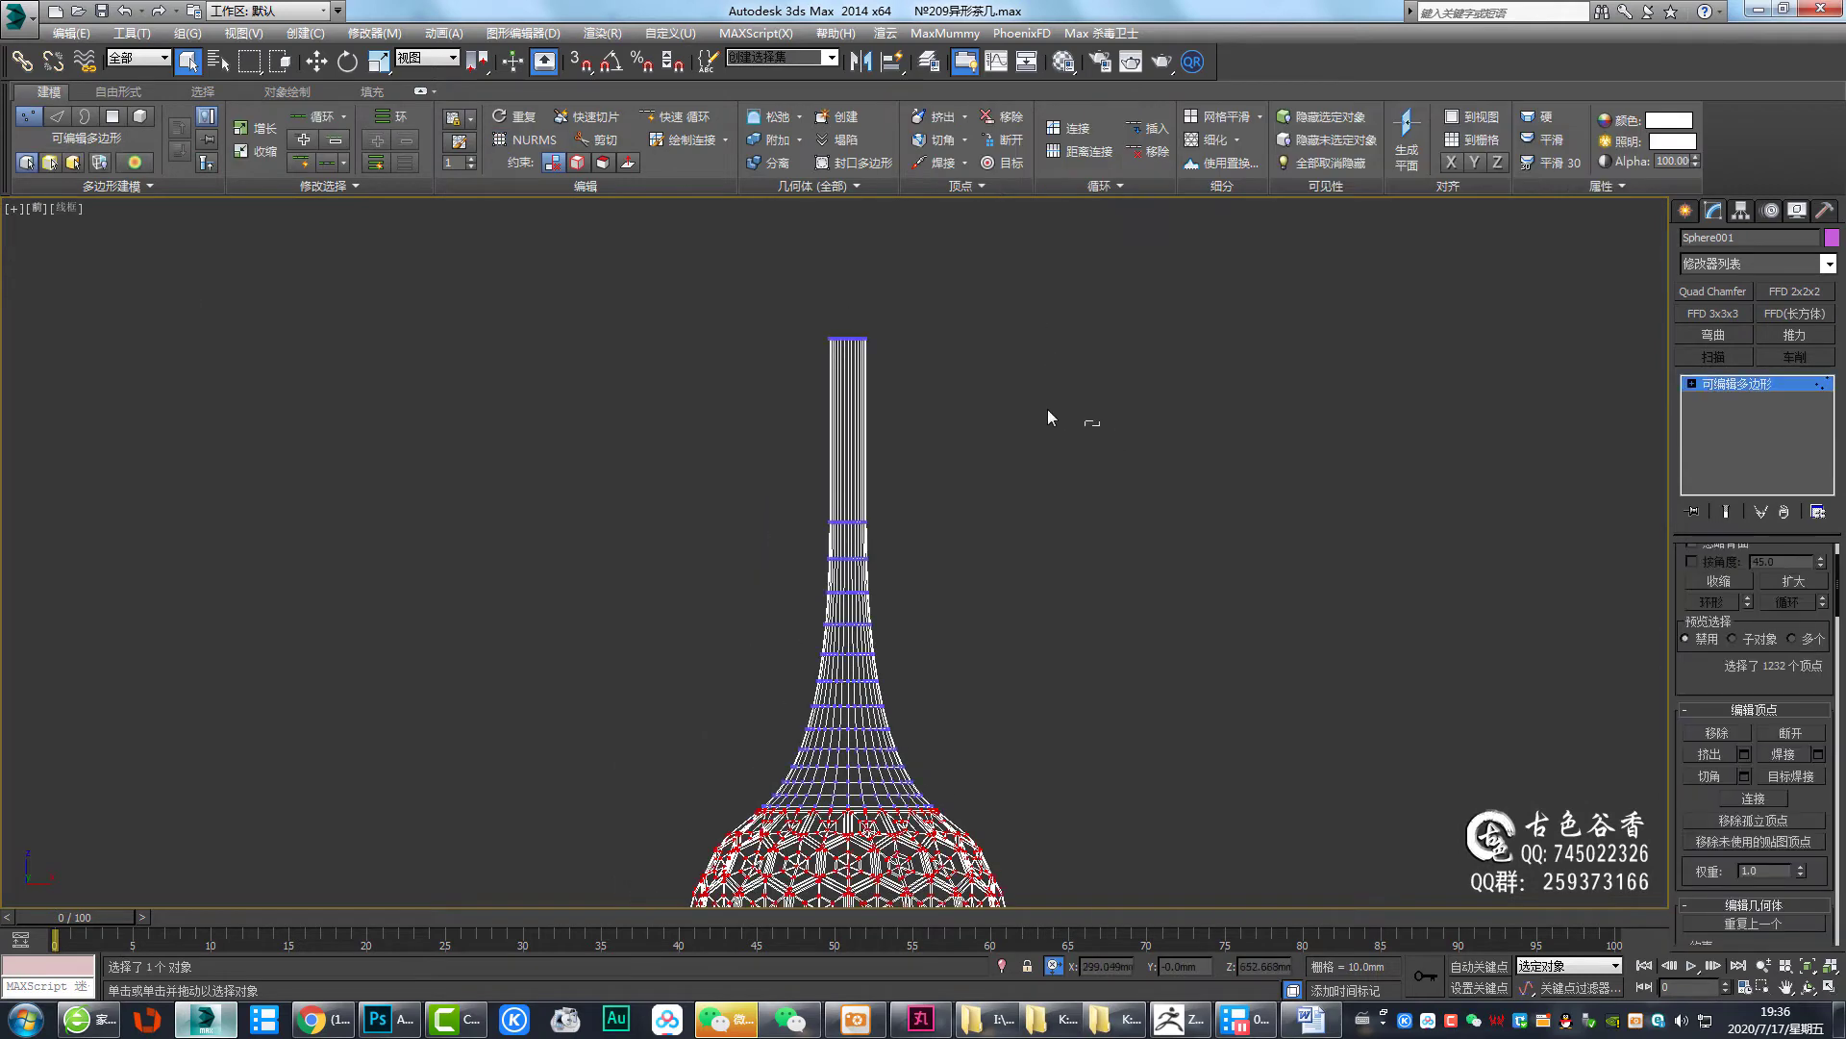
pyautogui.moveTo(895, 356)
pyautogui.mouseDown()
pyautogui.moveTo(821, 294)
pyautogui.moveTo(848, 454)
pyautogui.mouseUp()
pyautogui.press('w')
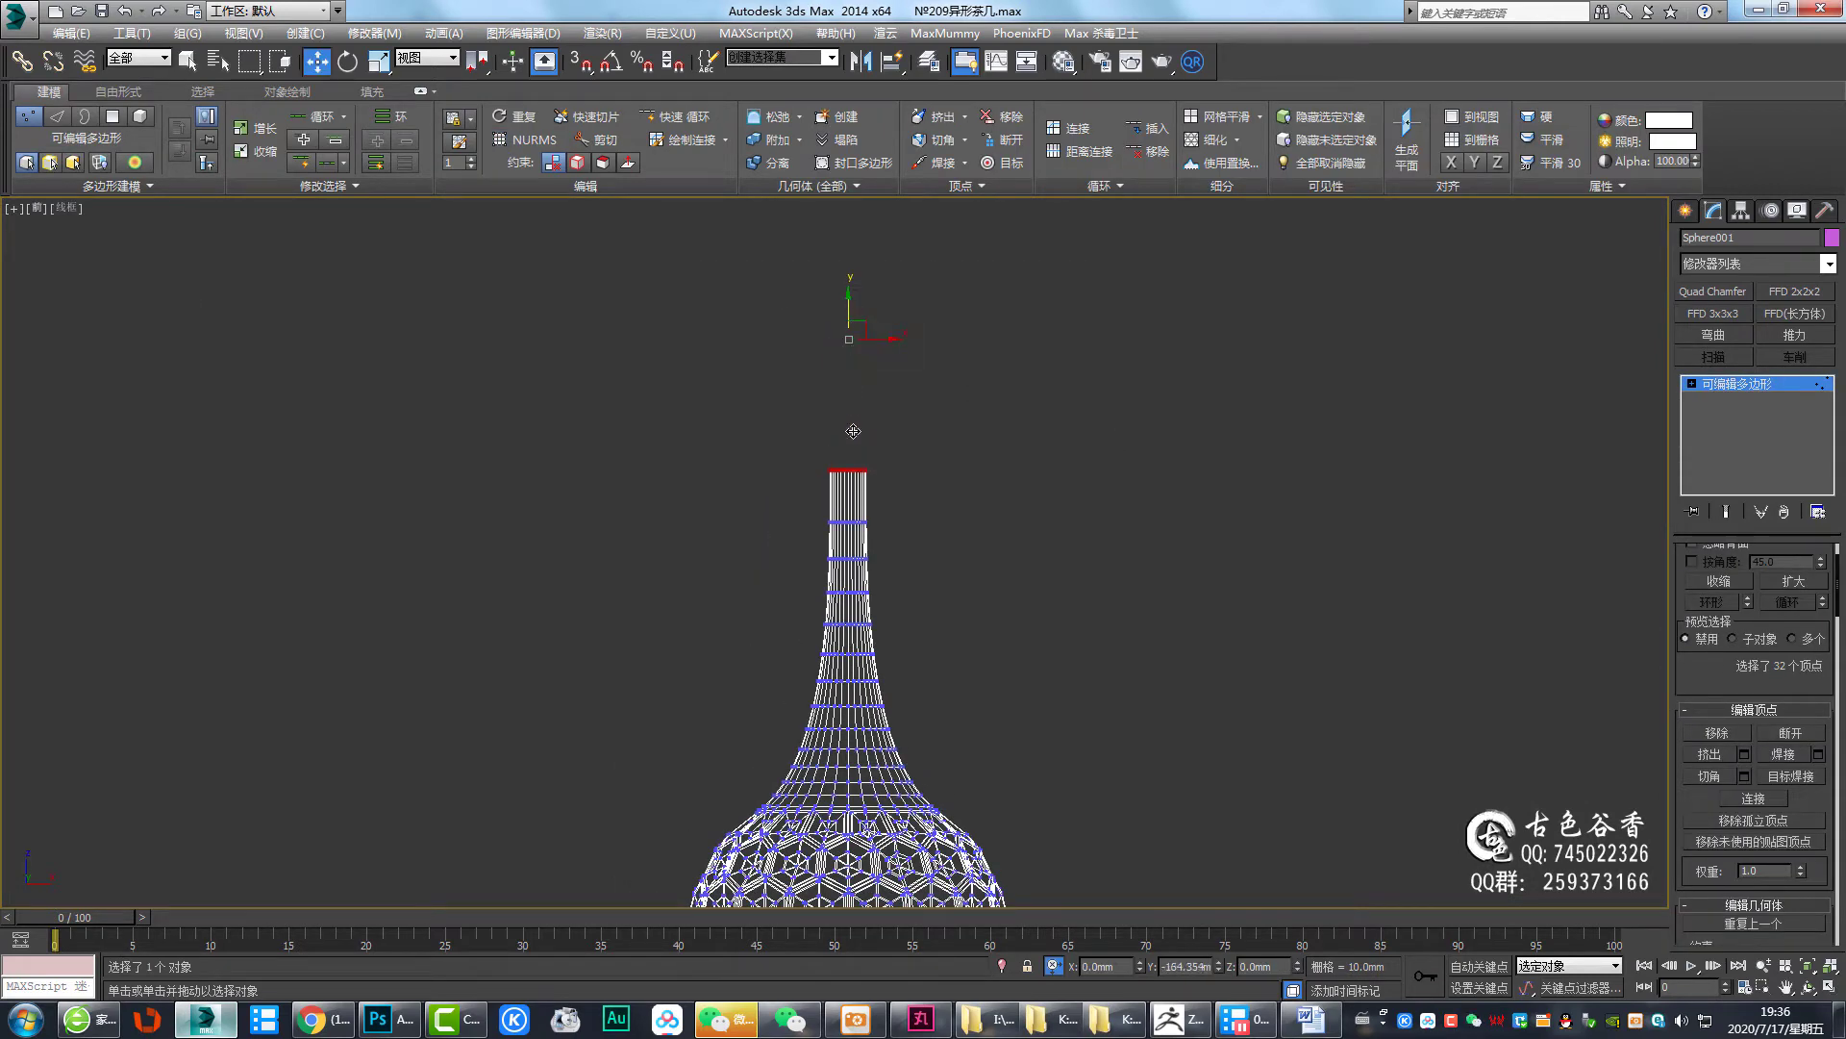
pyautogui.moveTo(958, 549); pyautogui.dragTo(959, 453, button='middle')
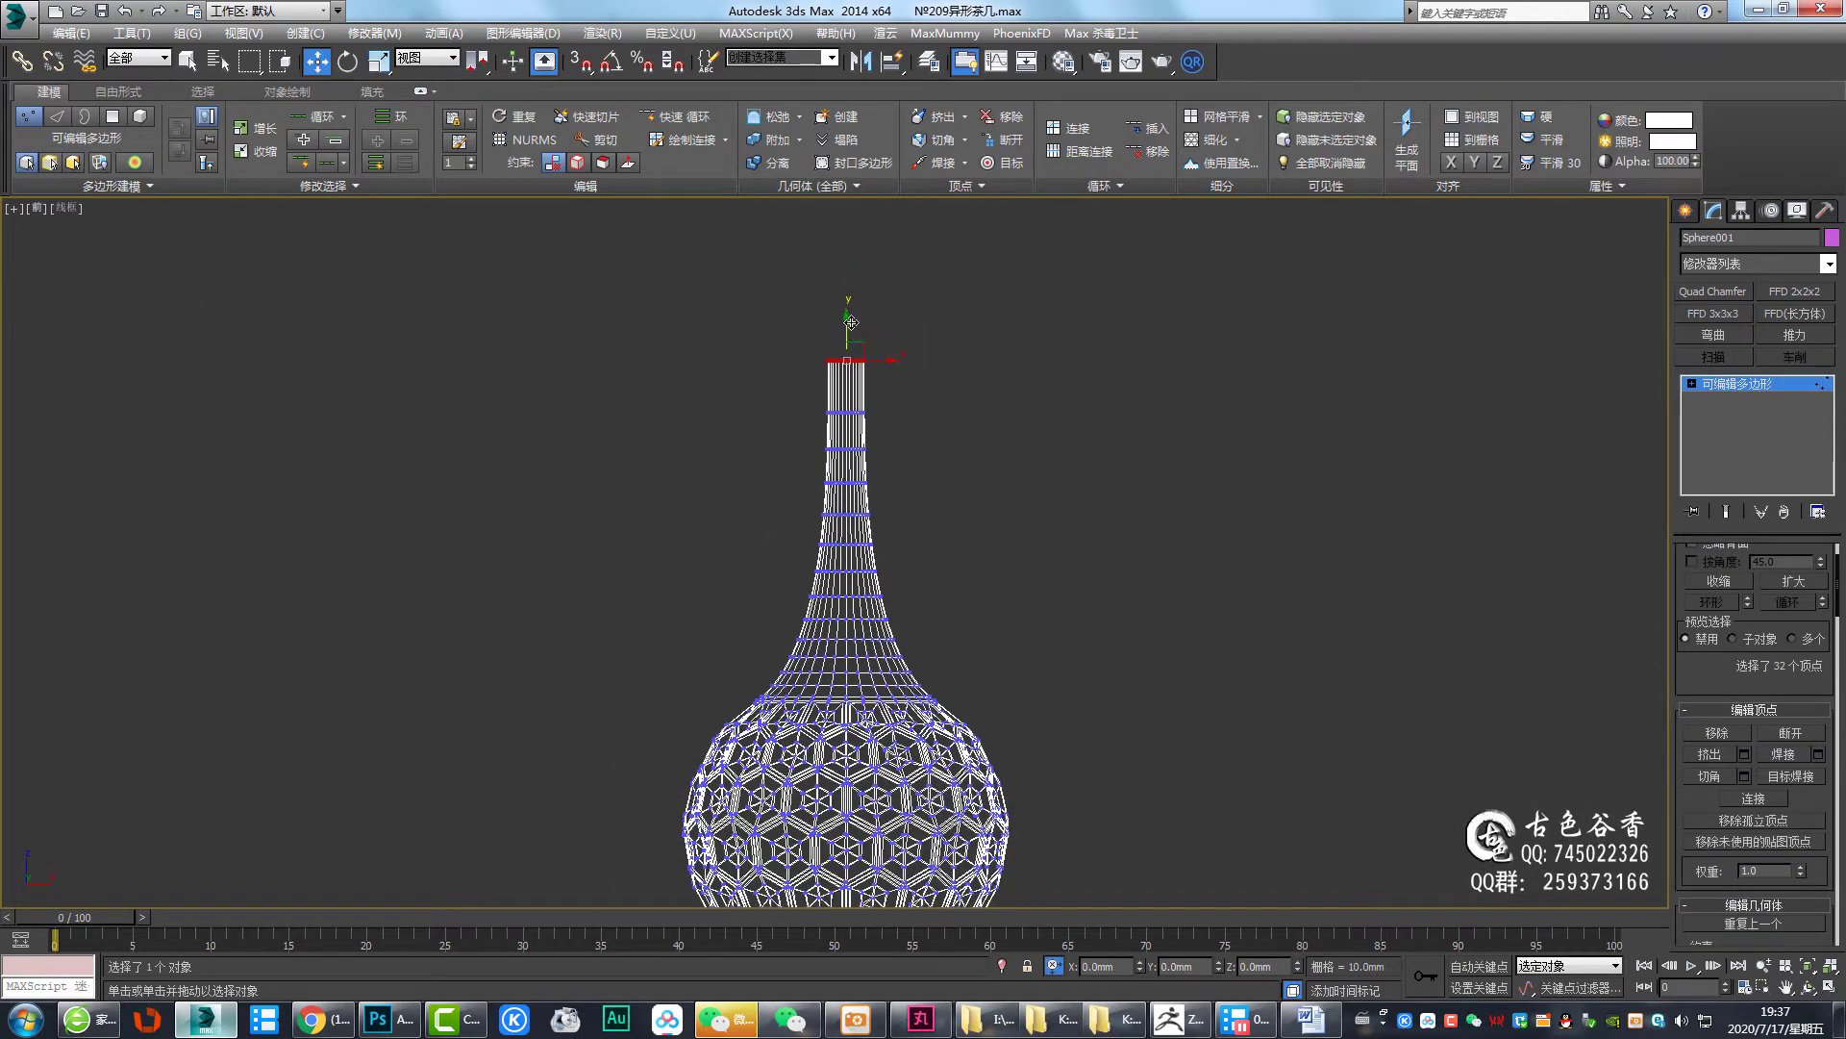
pyautogui.hotkey('alt', 'w')
pyautogui.hotkey('alt', 'w')
pyautogui.scroll(5, 838, 395)
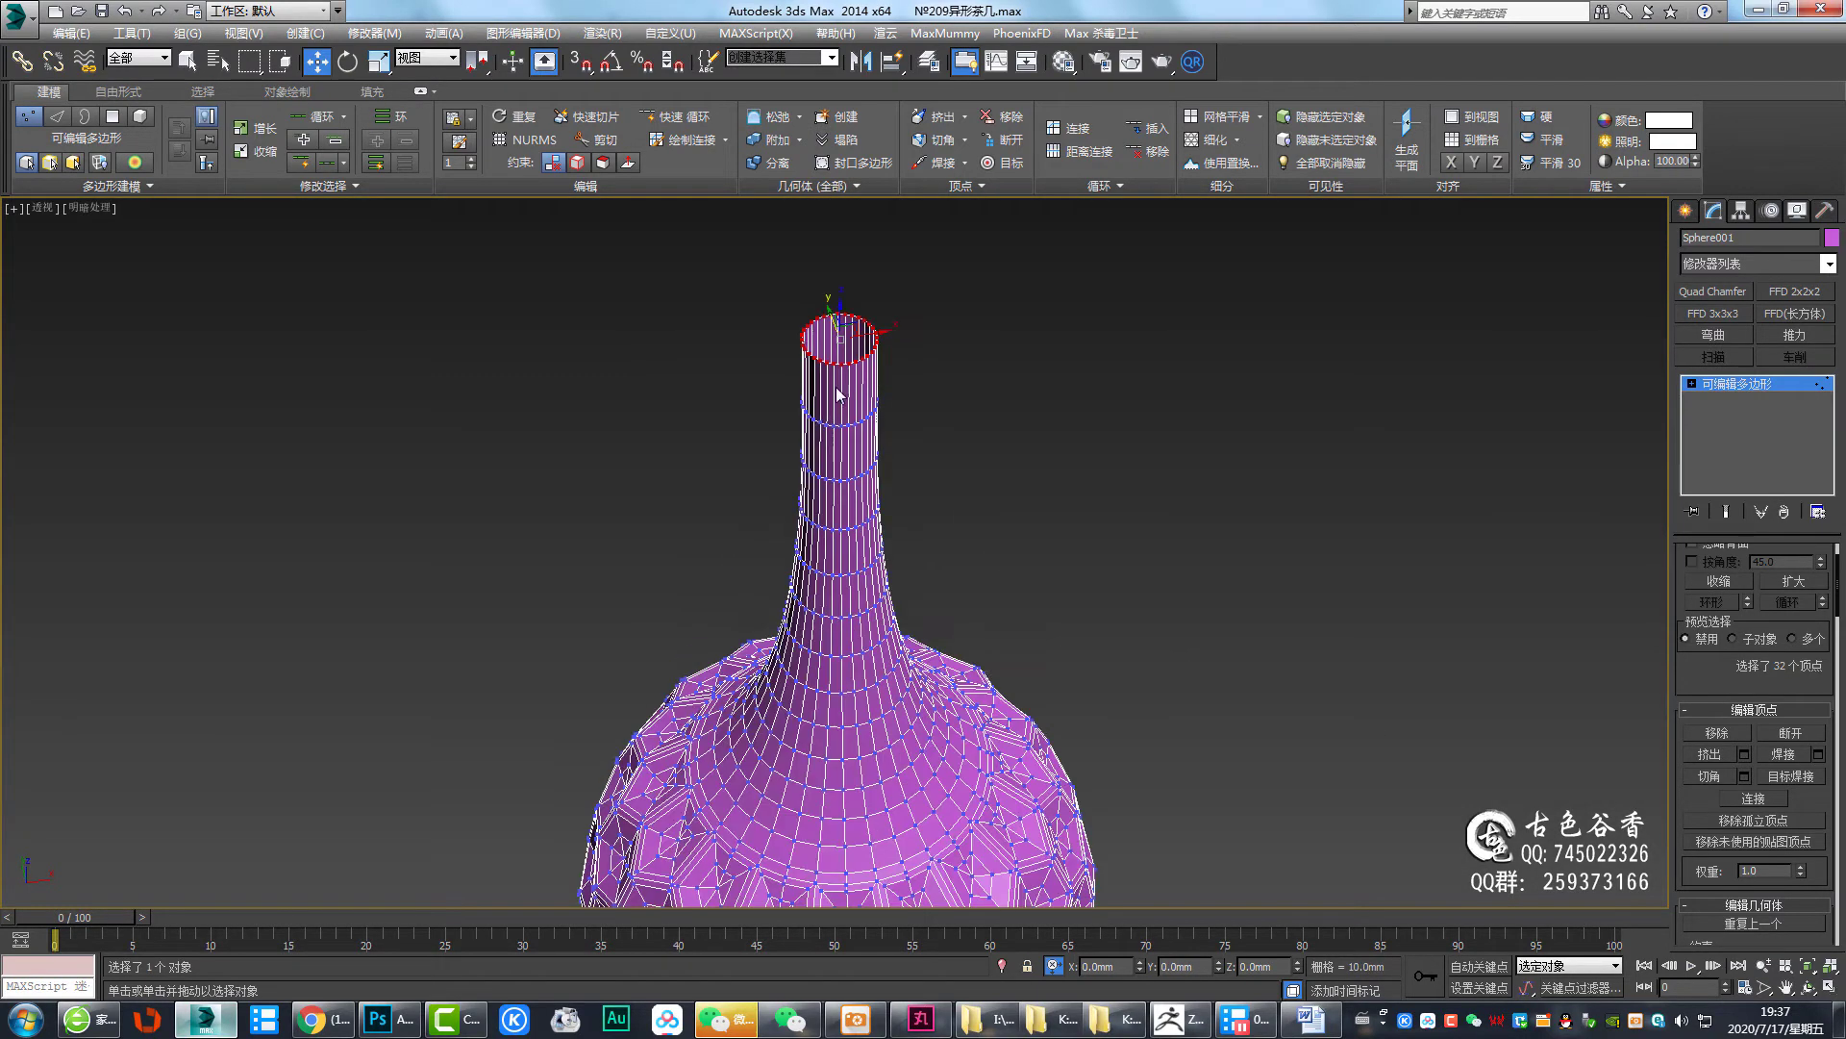
pyautogui.scroll(3, 839, 394)
pyautogui.scroll(2, 855, 375)
# Cap the neck's open top border and make the cap polygon a triangle fan
pyautogui.press('3')
pyautogui.click(866, 420)
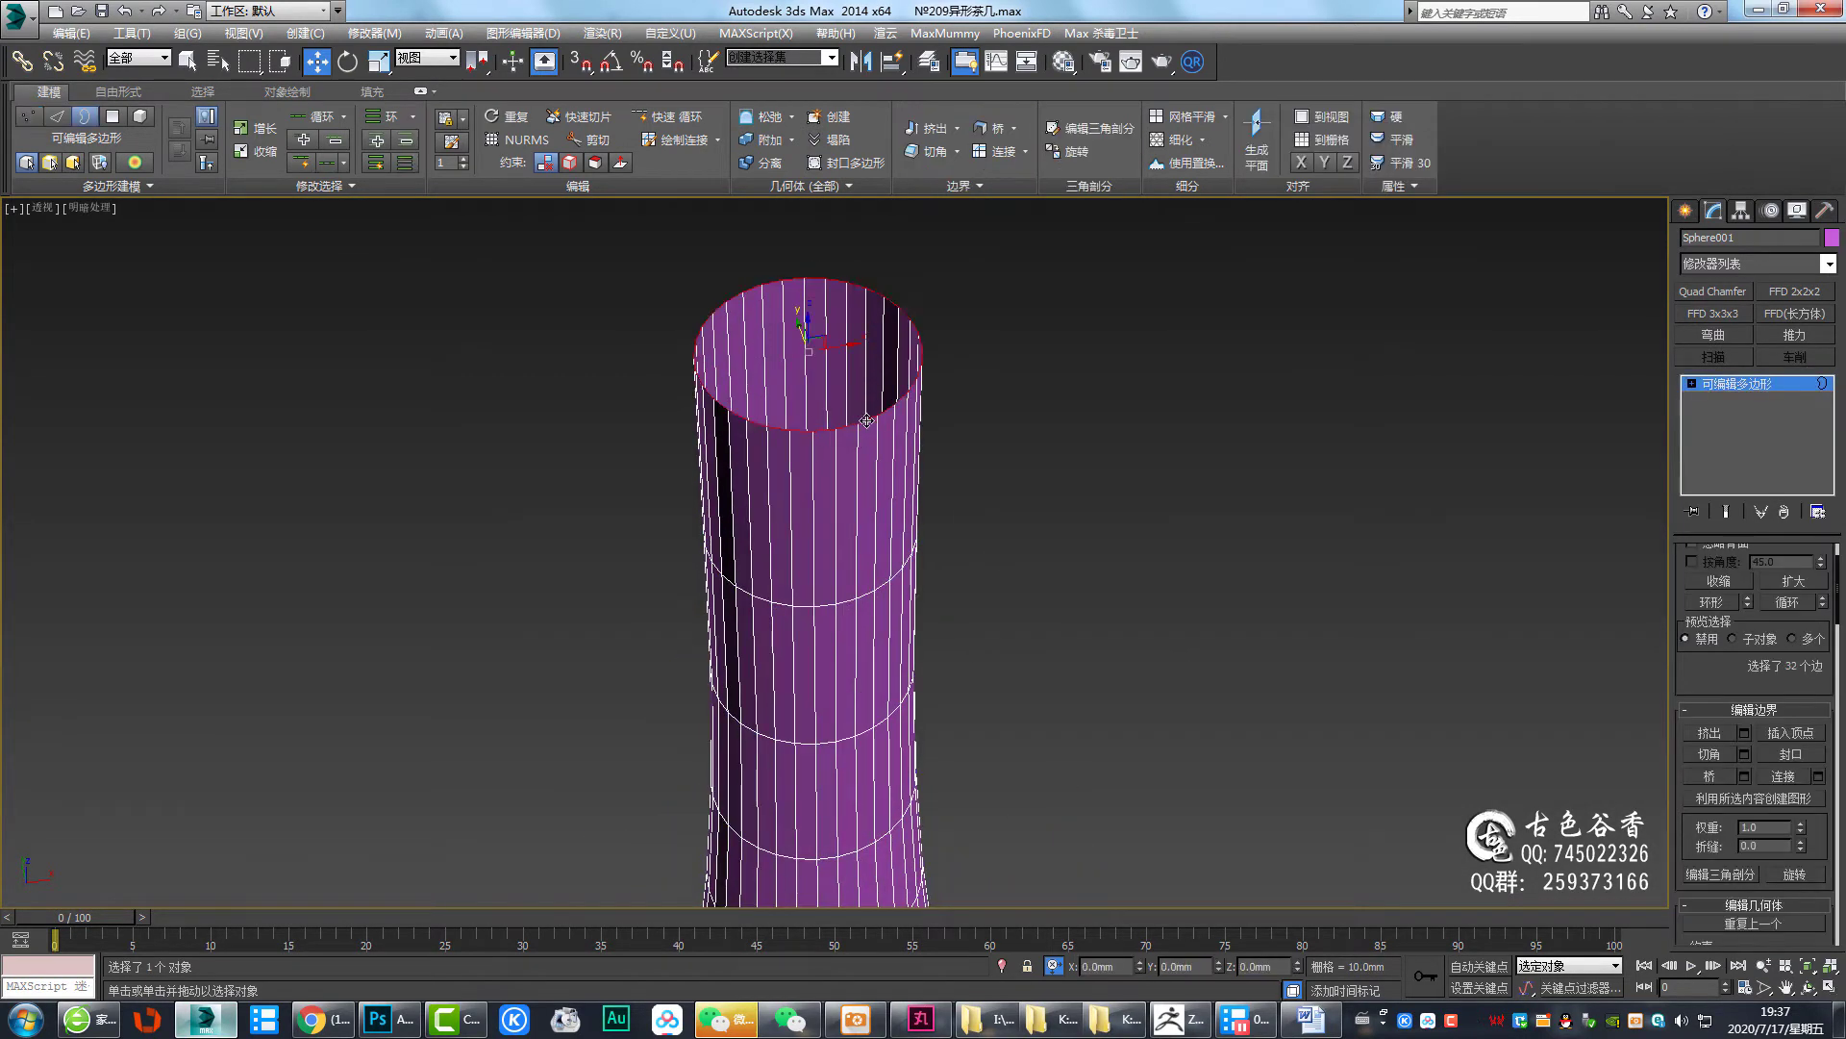
pyautogui.hotkey('alt', 'p')
pyautogui.press('q')
pyautogui.press('4')
pyautogui.click(833, 363)
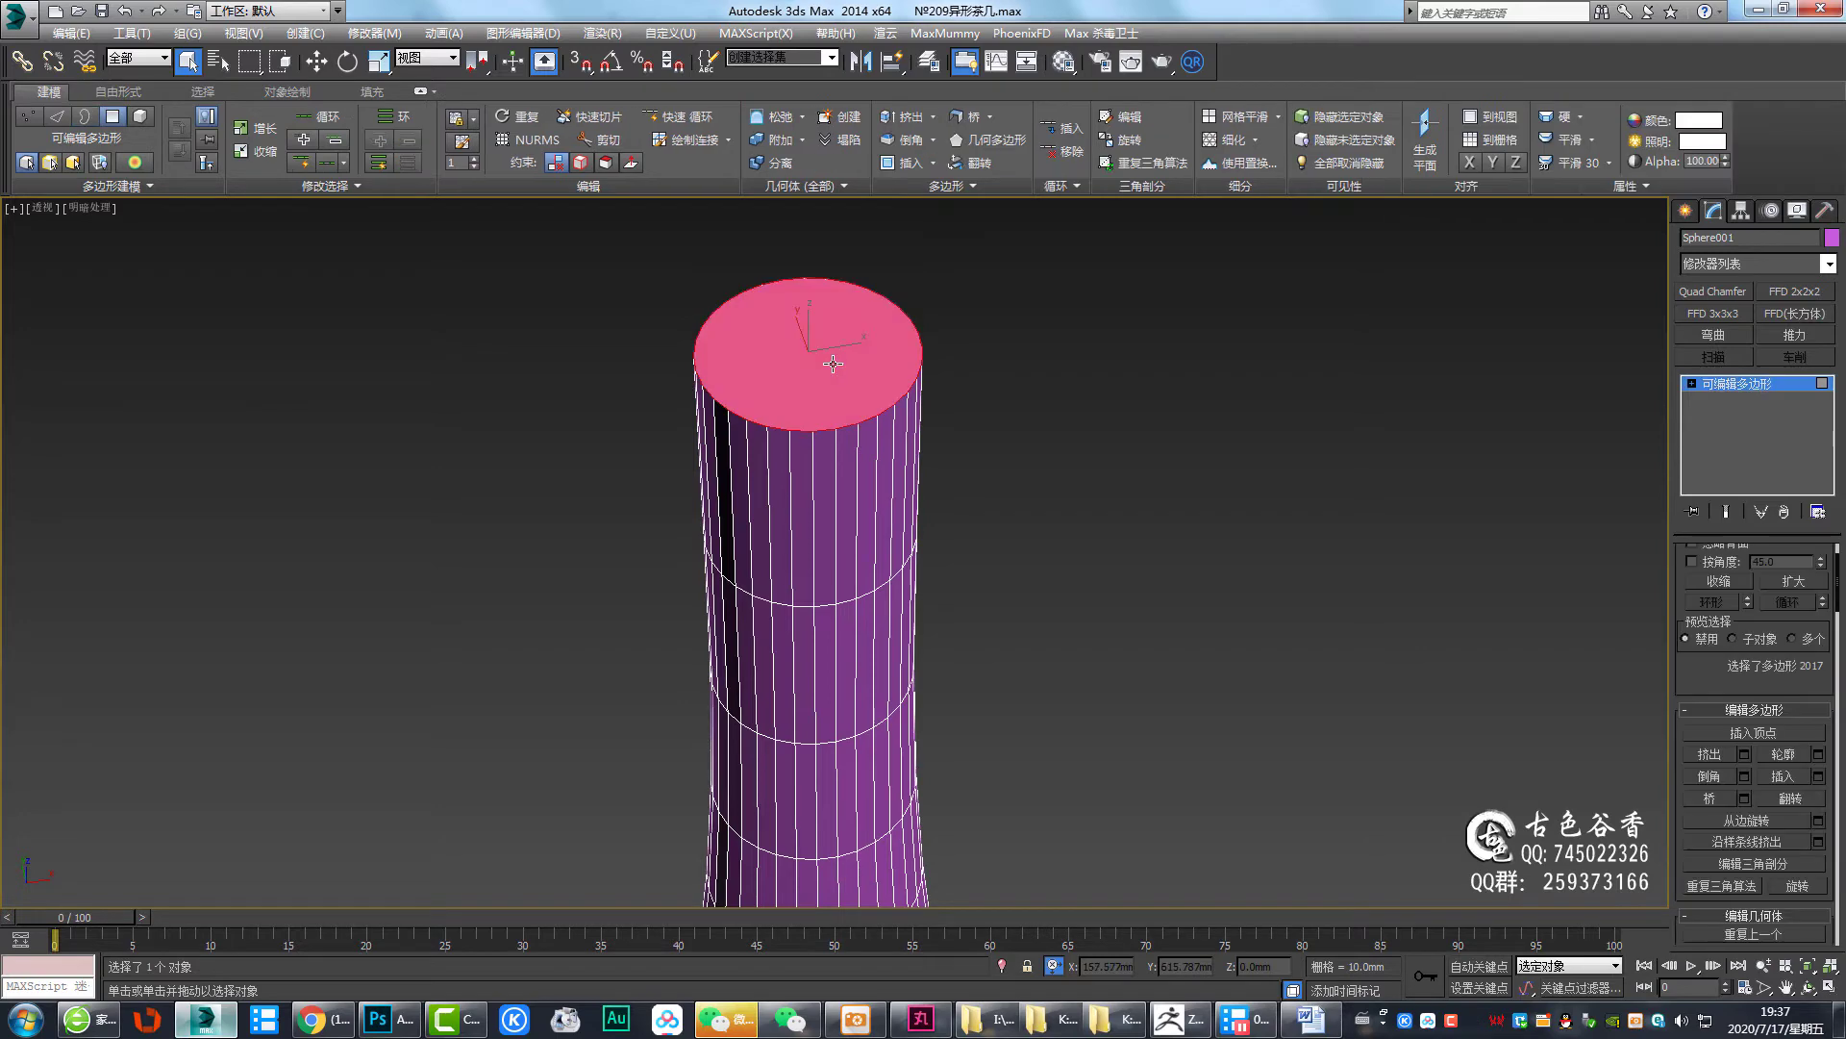
pyautogui.scroll(2, 833, 363)
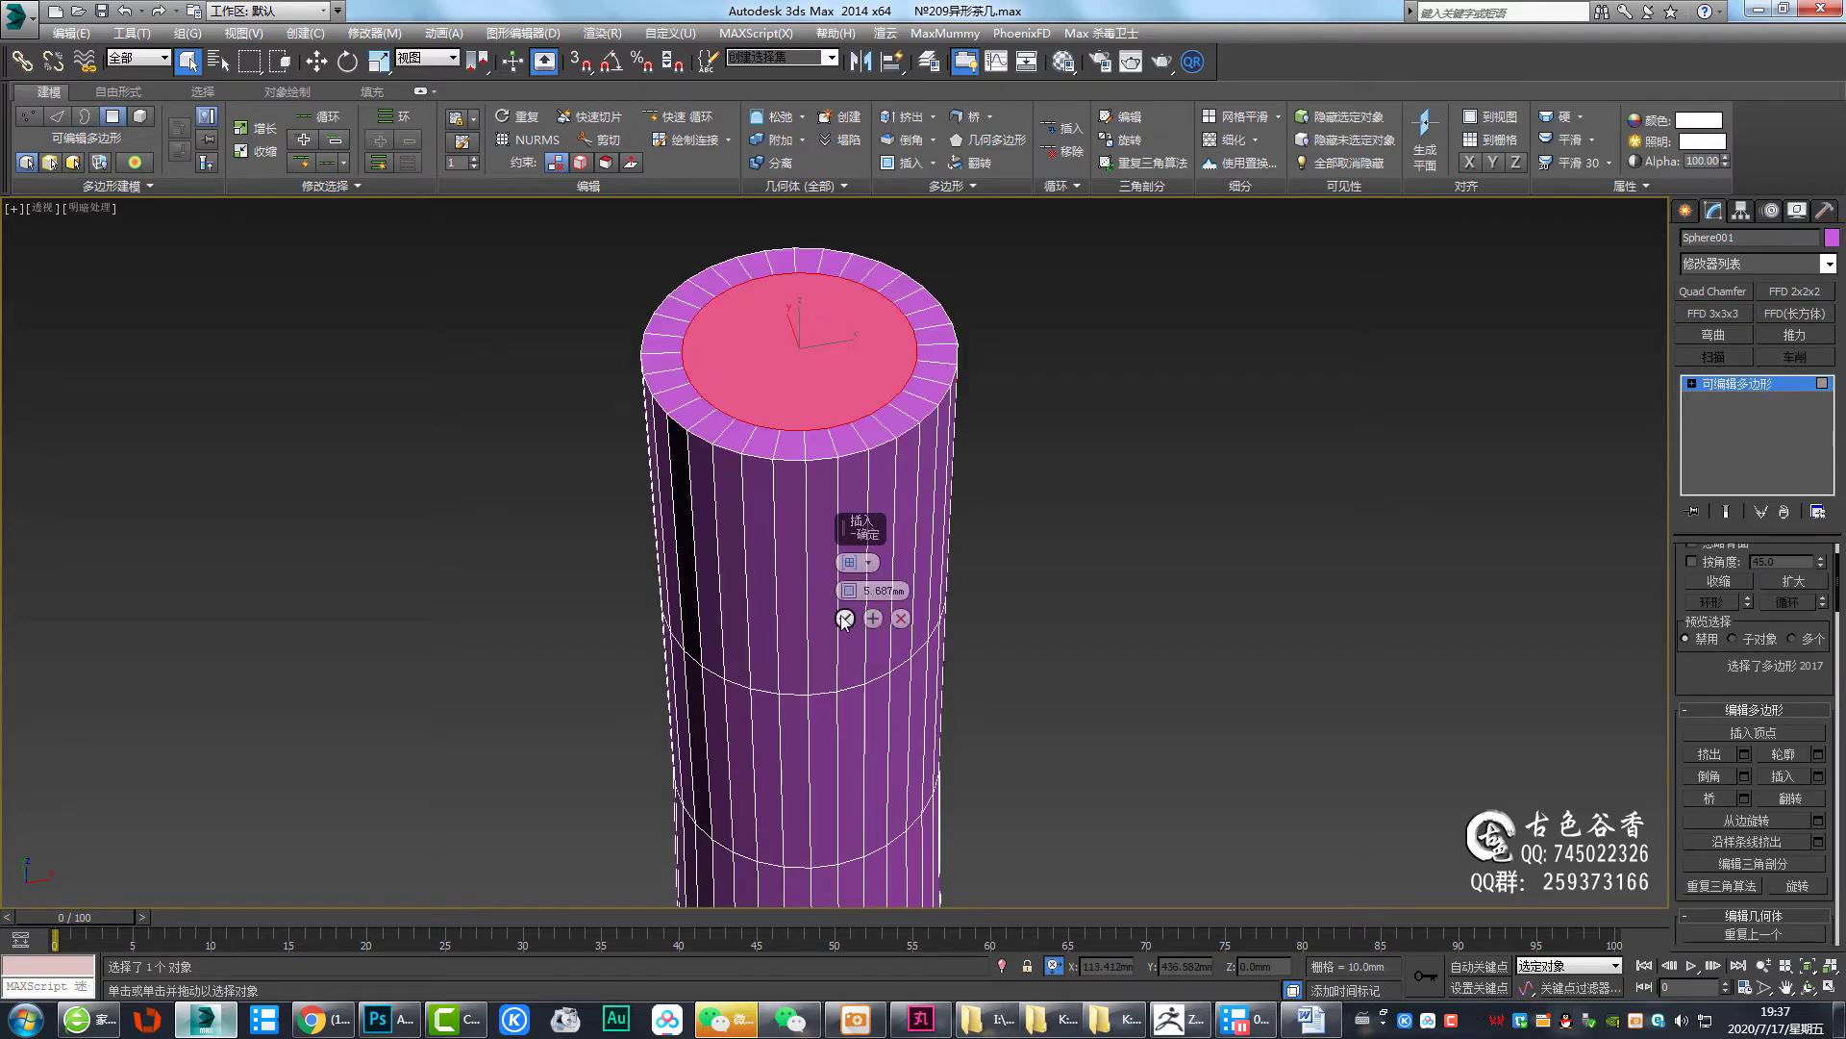
pyautogui.click(846, 595)
# Give the top rim edges a two-segment chamfer
pyautogui.press('2')
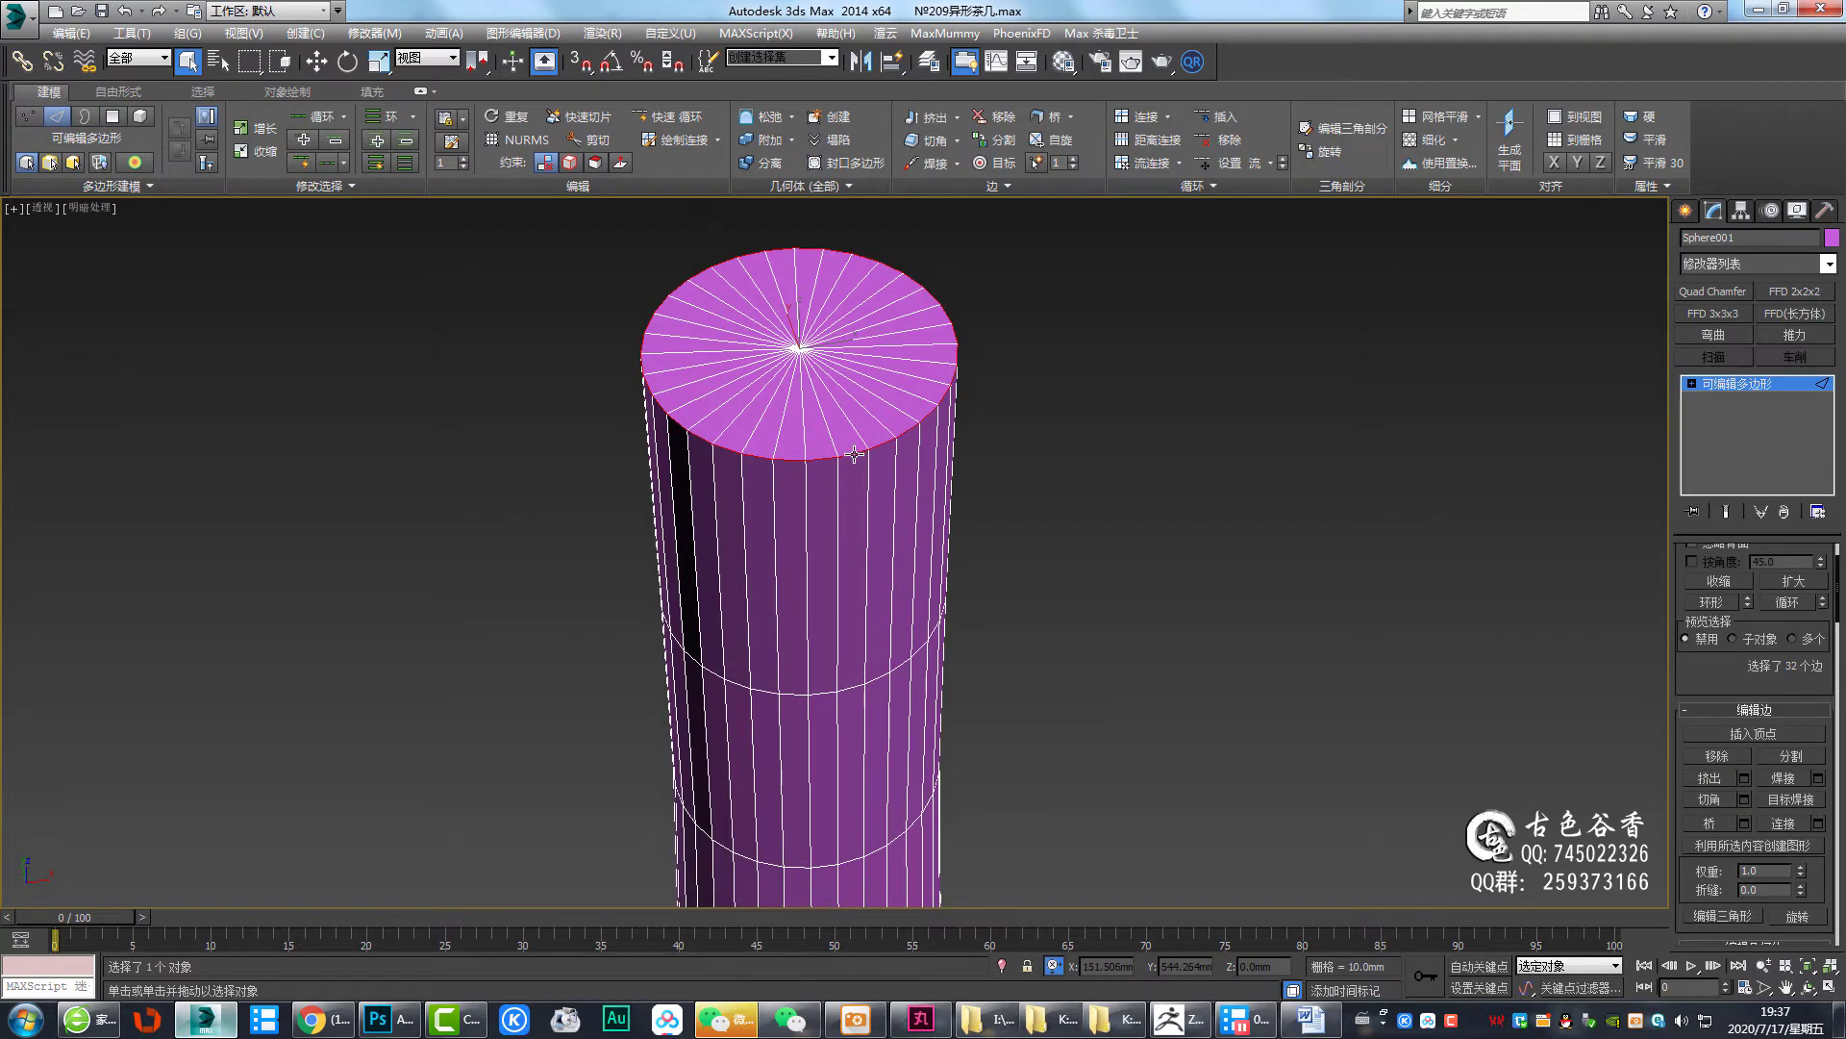
pyautogui.hotkey('ctrl', 'shift', 'c')
pyautogui.moveTo(850, 562)
pyautogui.mouseDown()
pyautogui.moveTo(849, 616)
pyautogui.moveTo(844, 525)
pyautogui.moveTo(850, 597)
pyautogui.mouseUp()
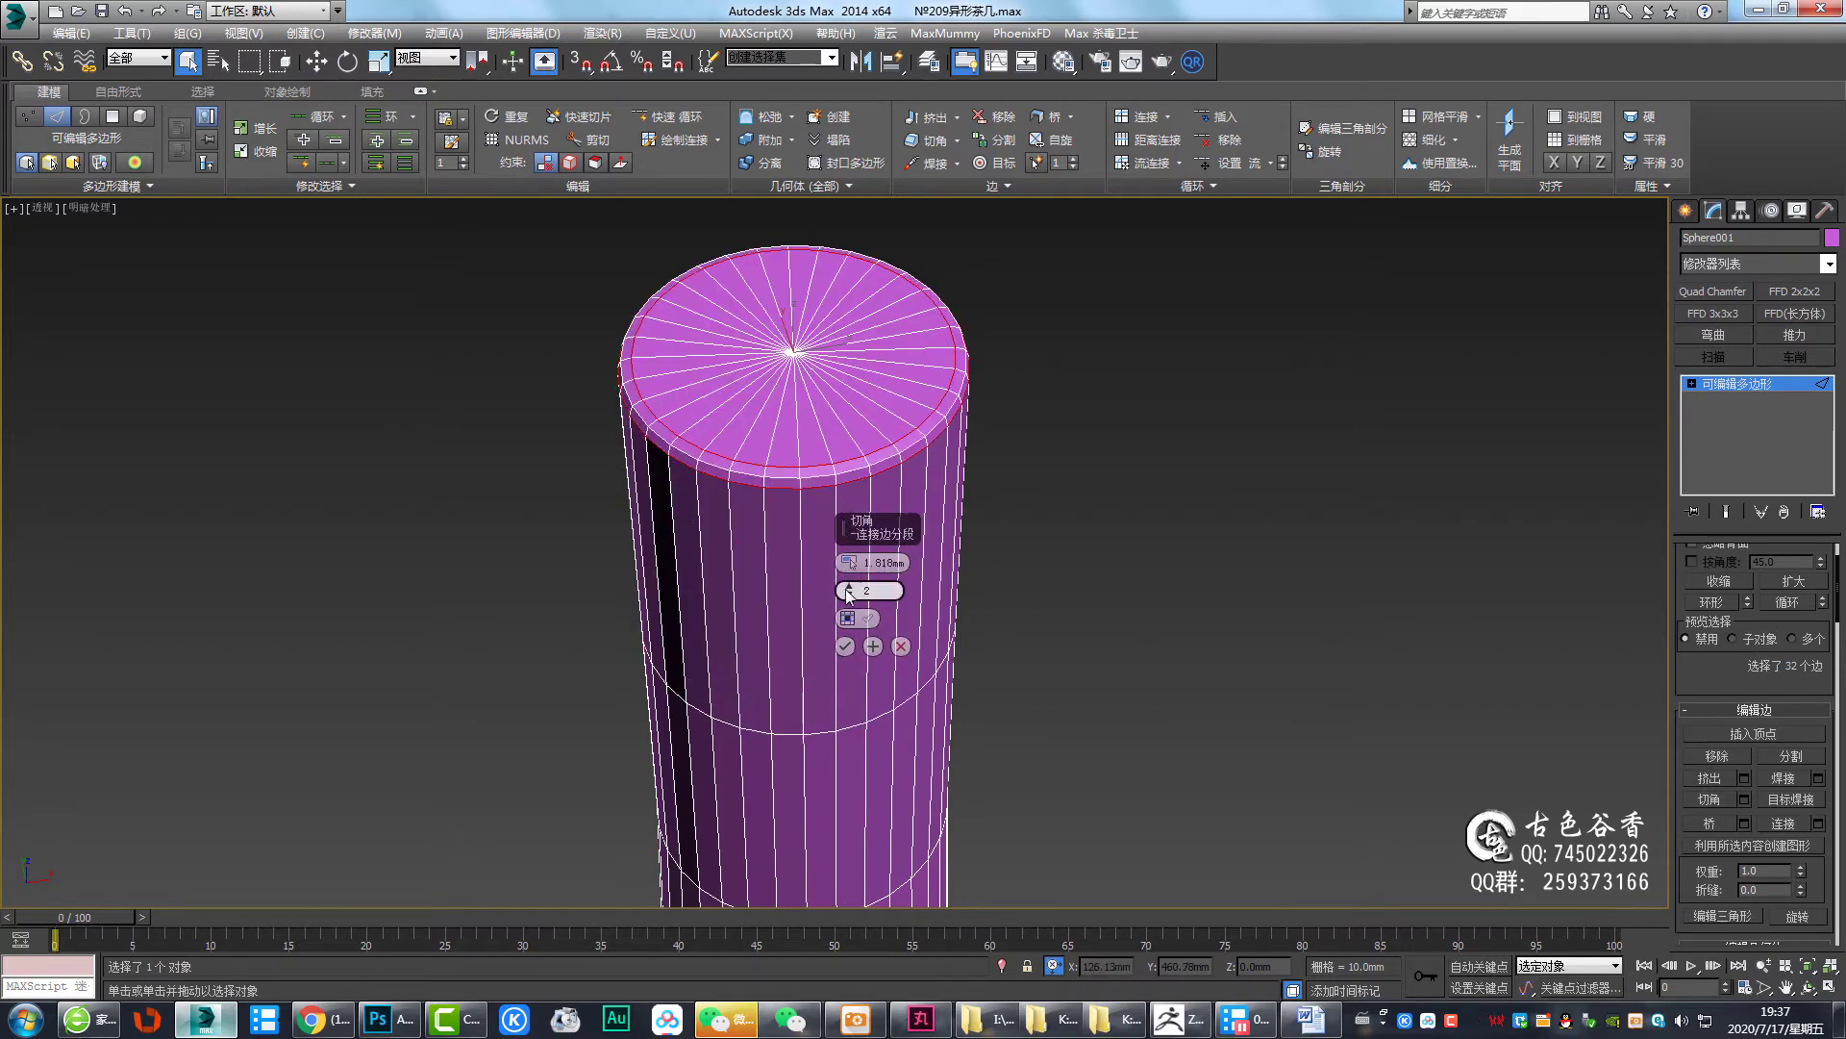
pyautogui.click(846, 646)
pyautogui.moveTo(846, 646)
pyautogui.keyDown('alt'); pyautogui.mouseDown(button='middle')
pyautogui.moveTo(898, 538)
pyautogui.moveTo(1165, 517)
pyautogui.mouseUp(button='middle'); pyautogui.keyUp('alt')
# Connect the upper neck's vertical edge ring with a new loop slid up near the top
pyautogui.click(865, 519)
pyautogui.hotkey('alt', 'r')
pyautogui.keyDown('alt'); pyautogui.moveTo(193, 521); pyautogui.dragTo(925, 489, button='middle'); pyautogui.keyUp('alt')
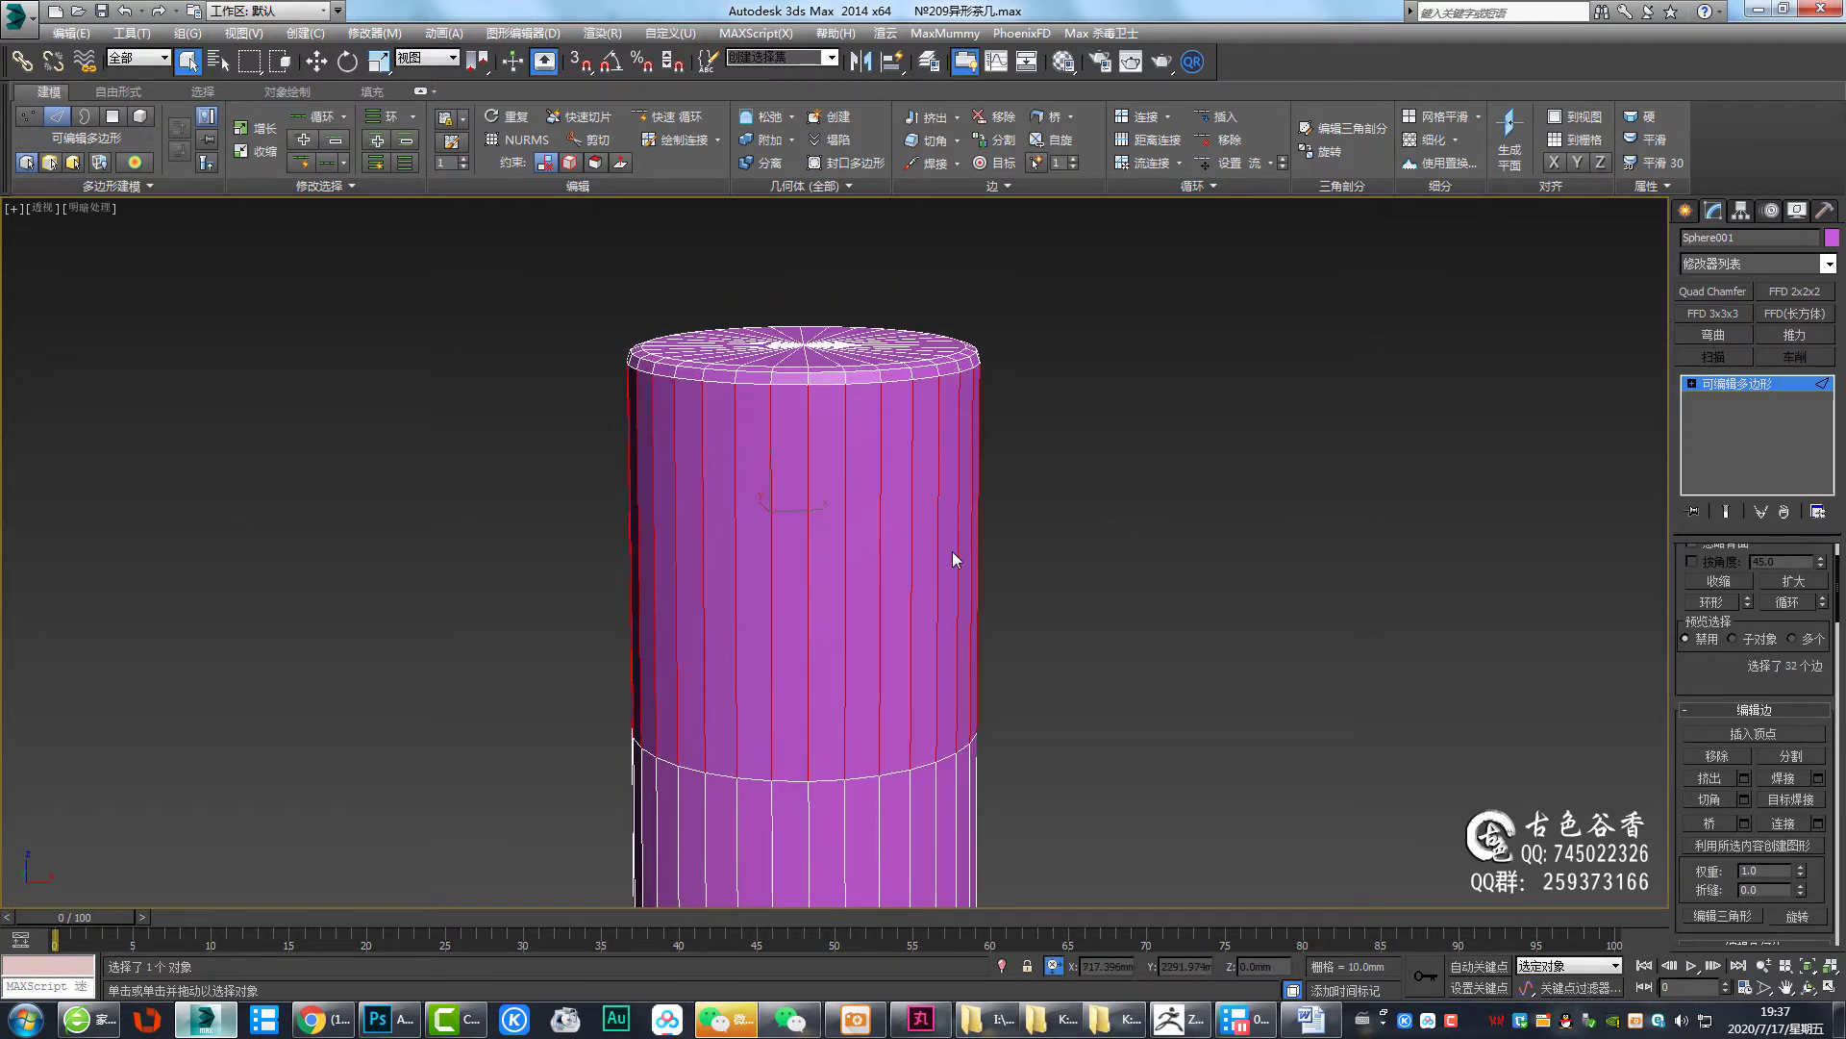
pyautogui.hotkey('ctrl', 'shift', 'e')
pyautogui.moveTo(849, 618); pyautogui.dragTo(874, 273)
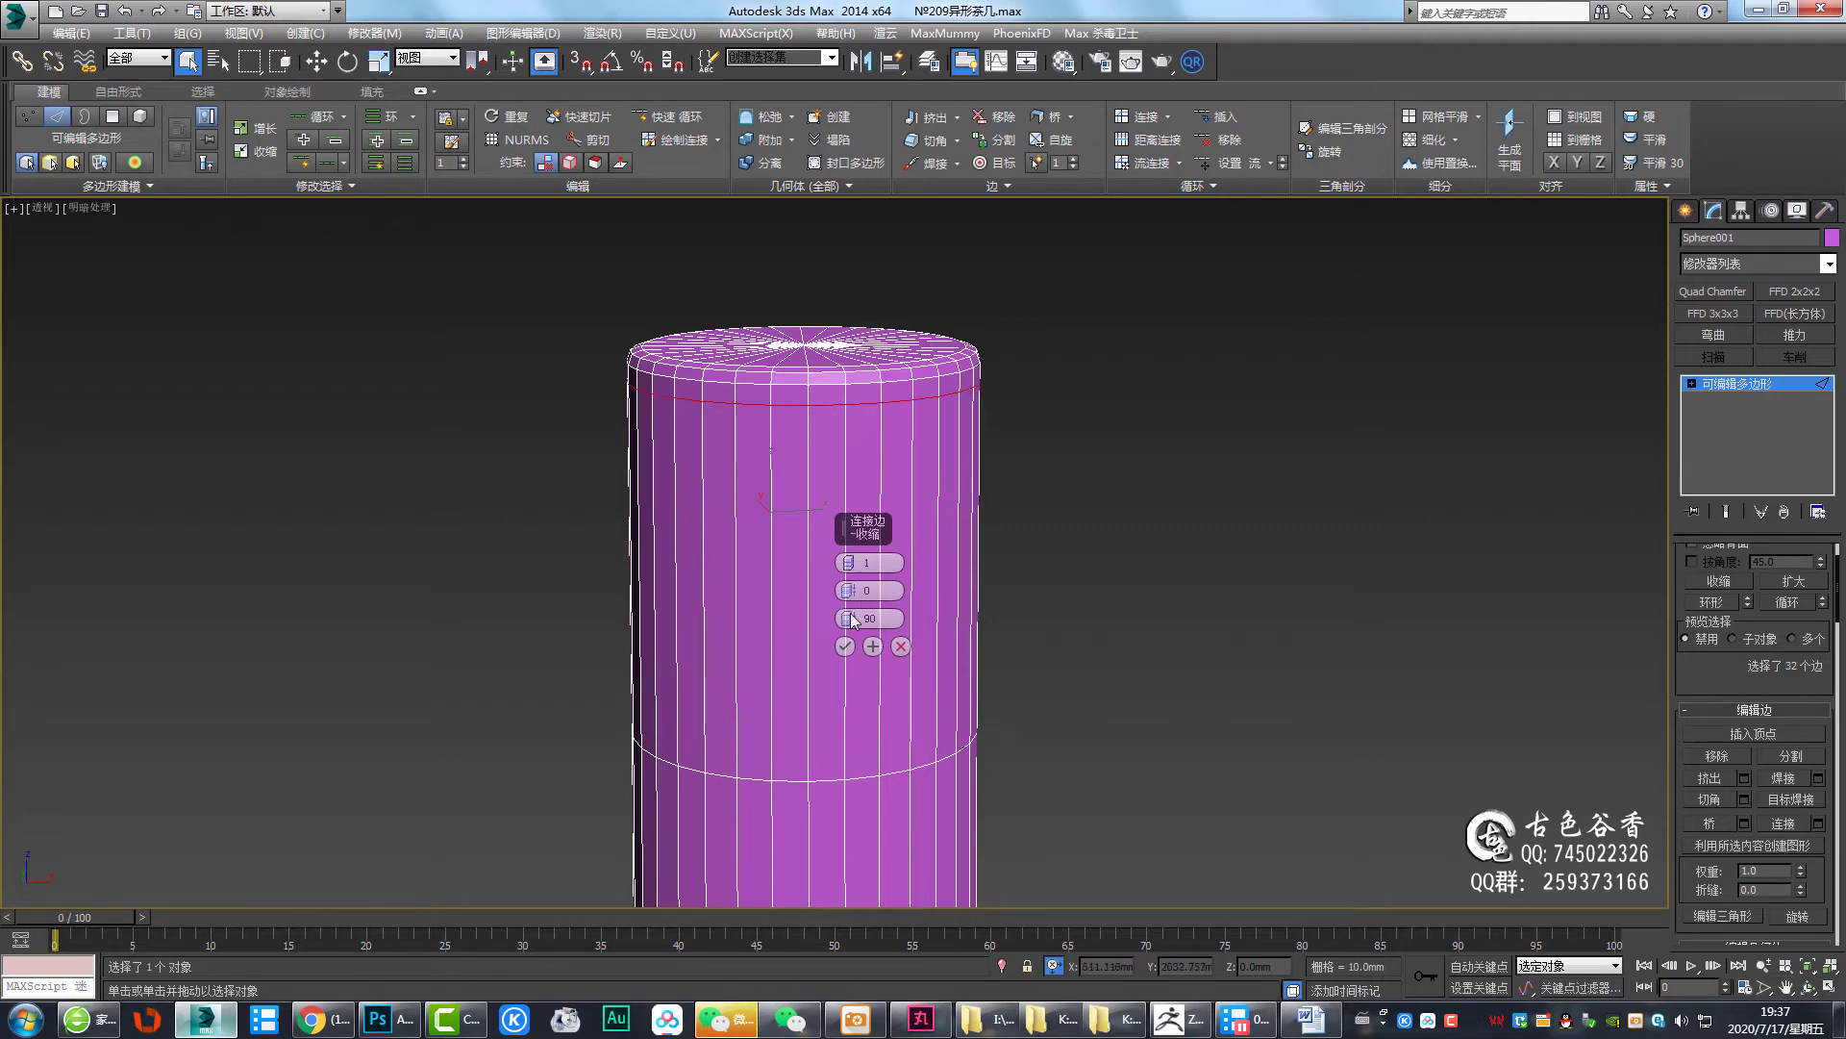
pyautogui.click(844, 647)
pyautogui.click(1751, 386)
pyautogui.scroll(-3, 897, 626)
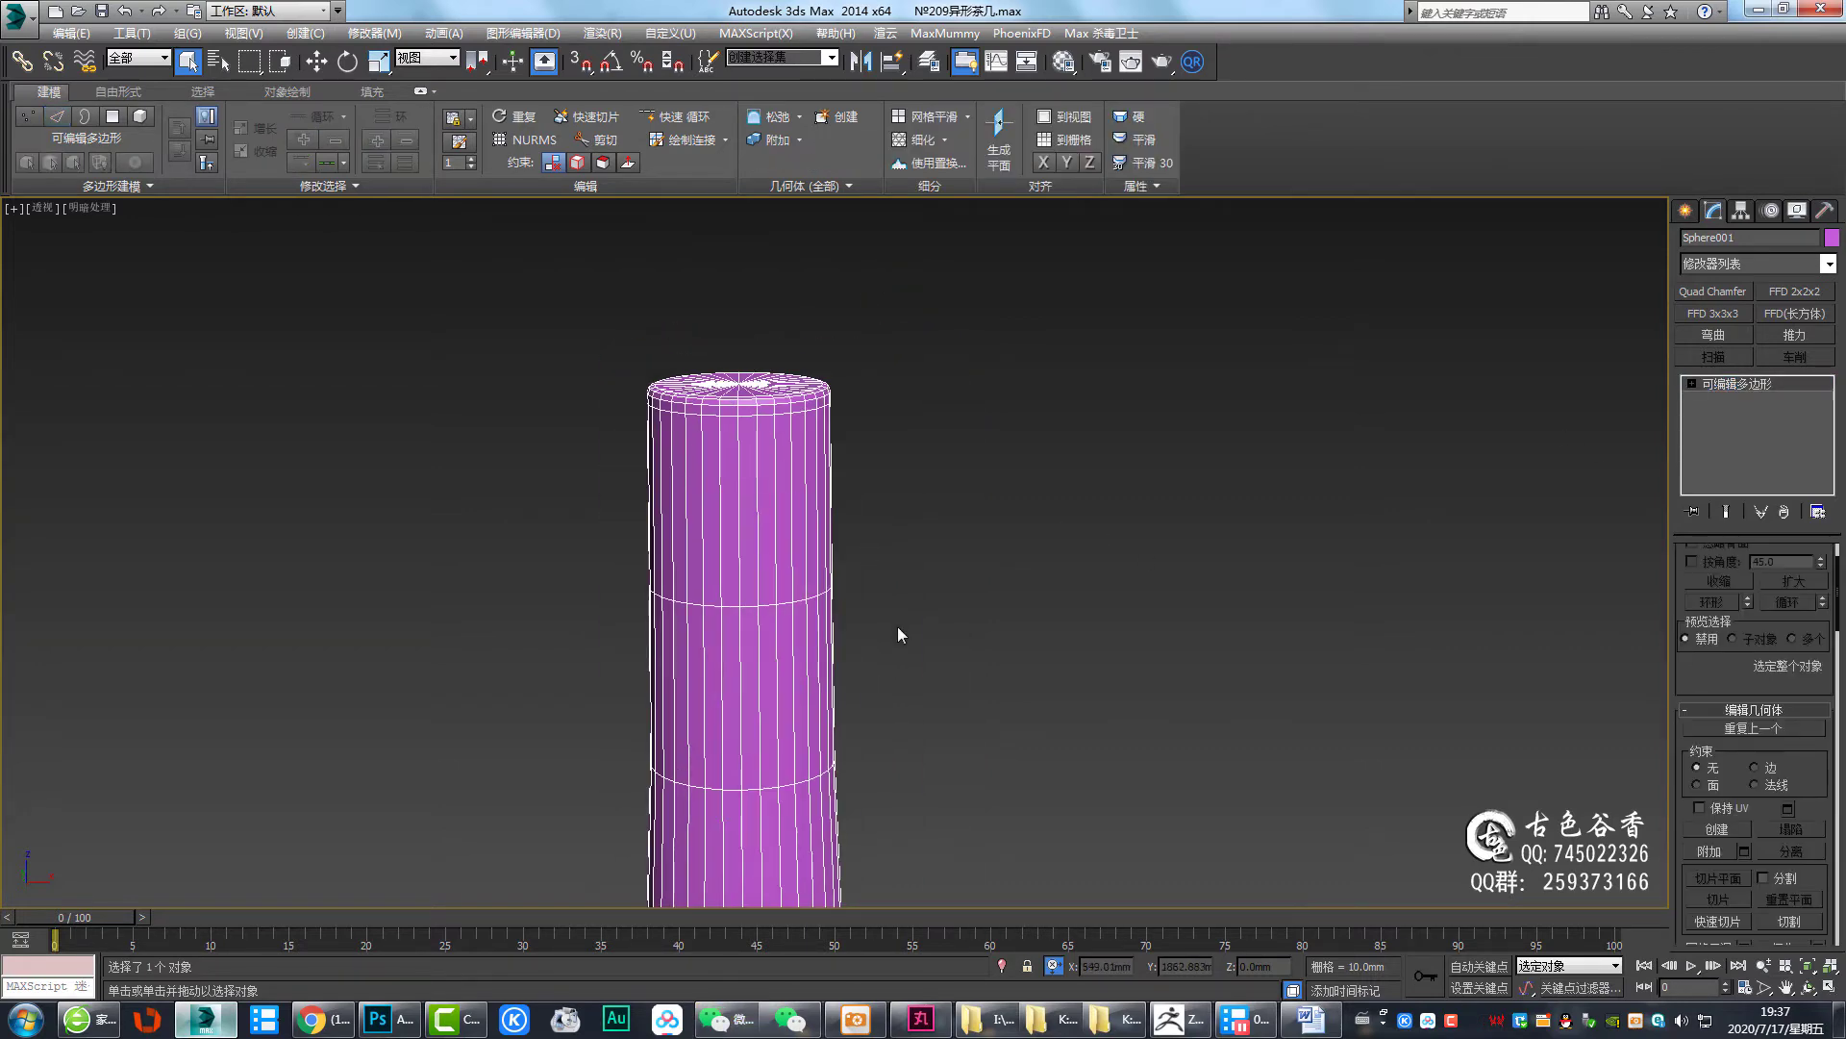
pyautogui.scroll(-3, 909, 557)
# In the Top view, draw a large cylinder centred on the vase
pyautogui.scroll(-3, 923, 493)
pyautogui.hotkey('alt', 'w')
pyautogui.hotkey('alt', 'w')
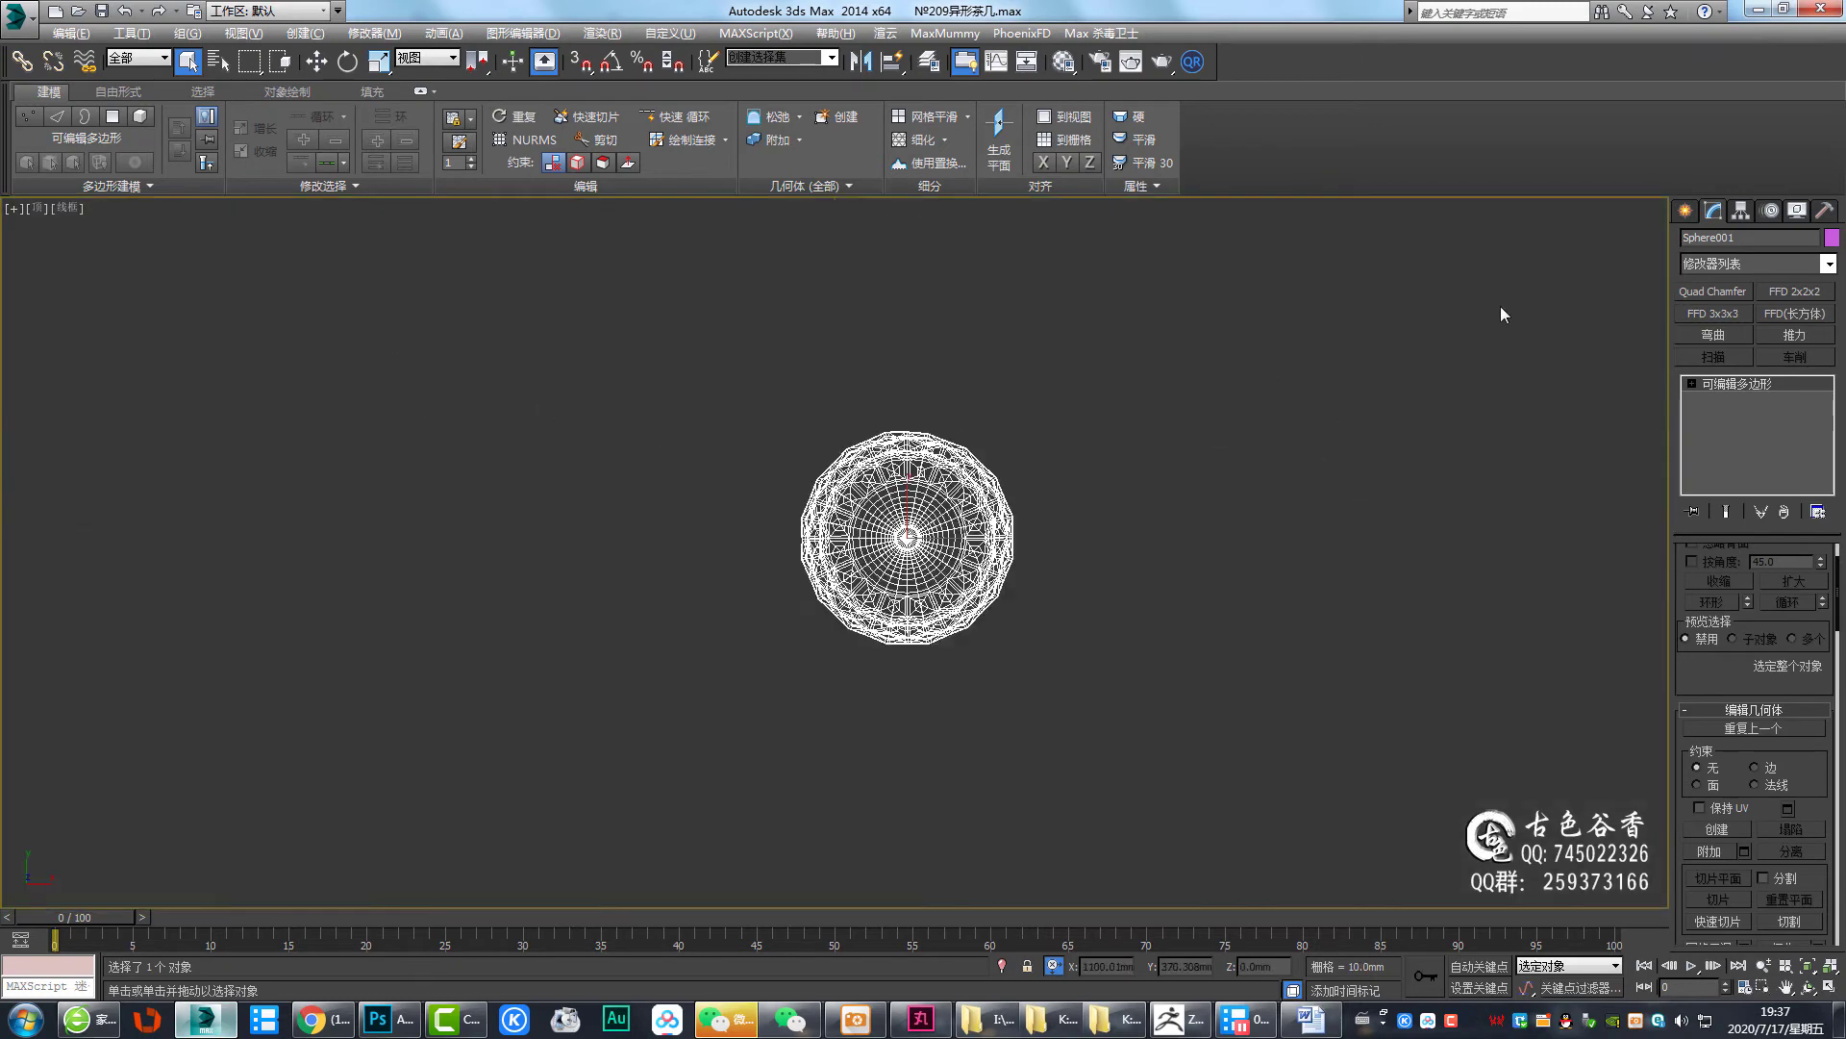
pyautogui.click(1684, 210)
pyautogui.click(1718, 374)
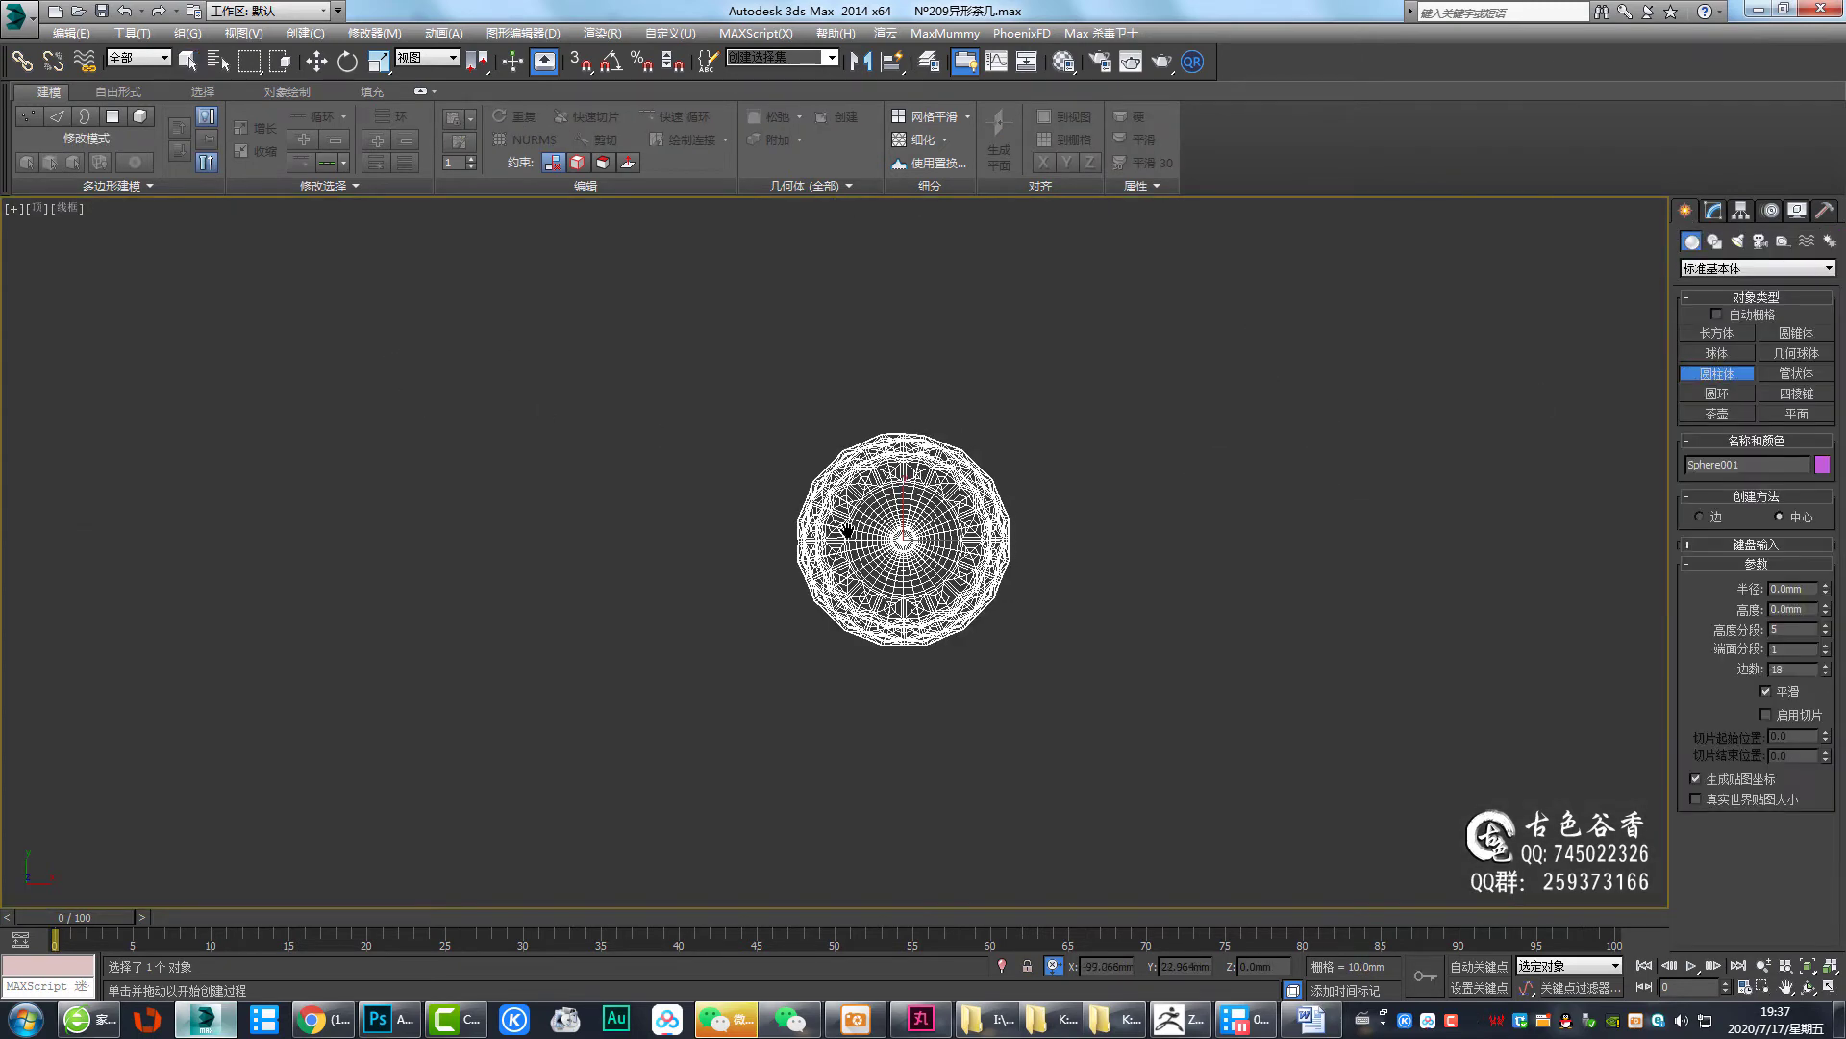
pyautogui.scroll(2, 961, 539)
pyautogui.moveTo(872, 543); pyautogui.dragTo(1339, 696)
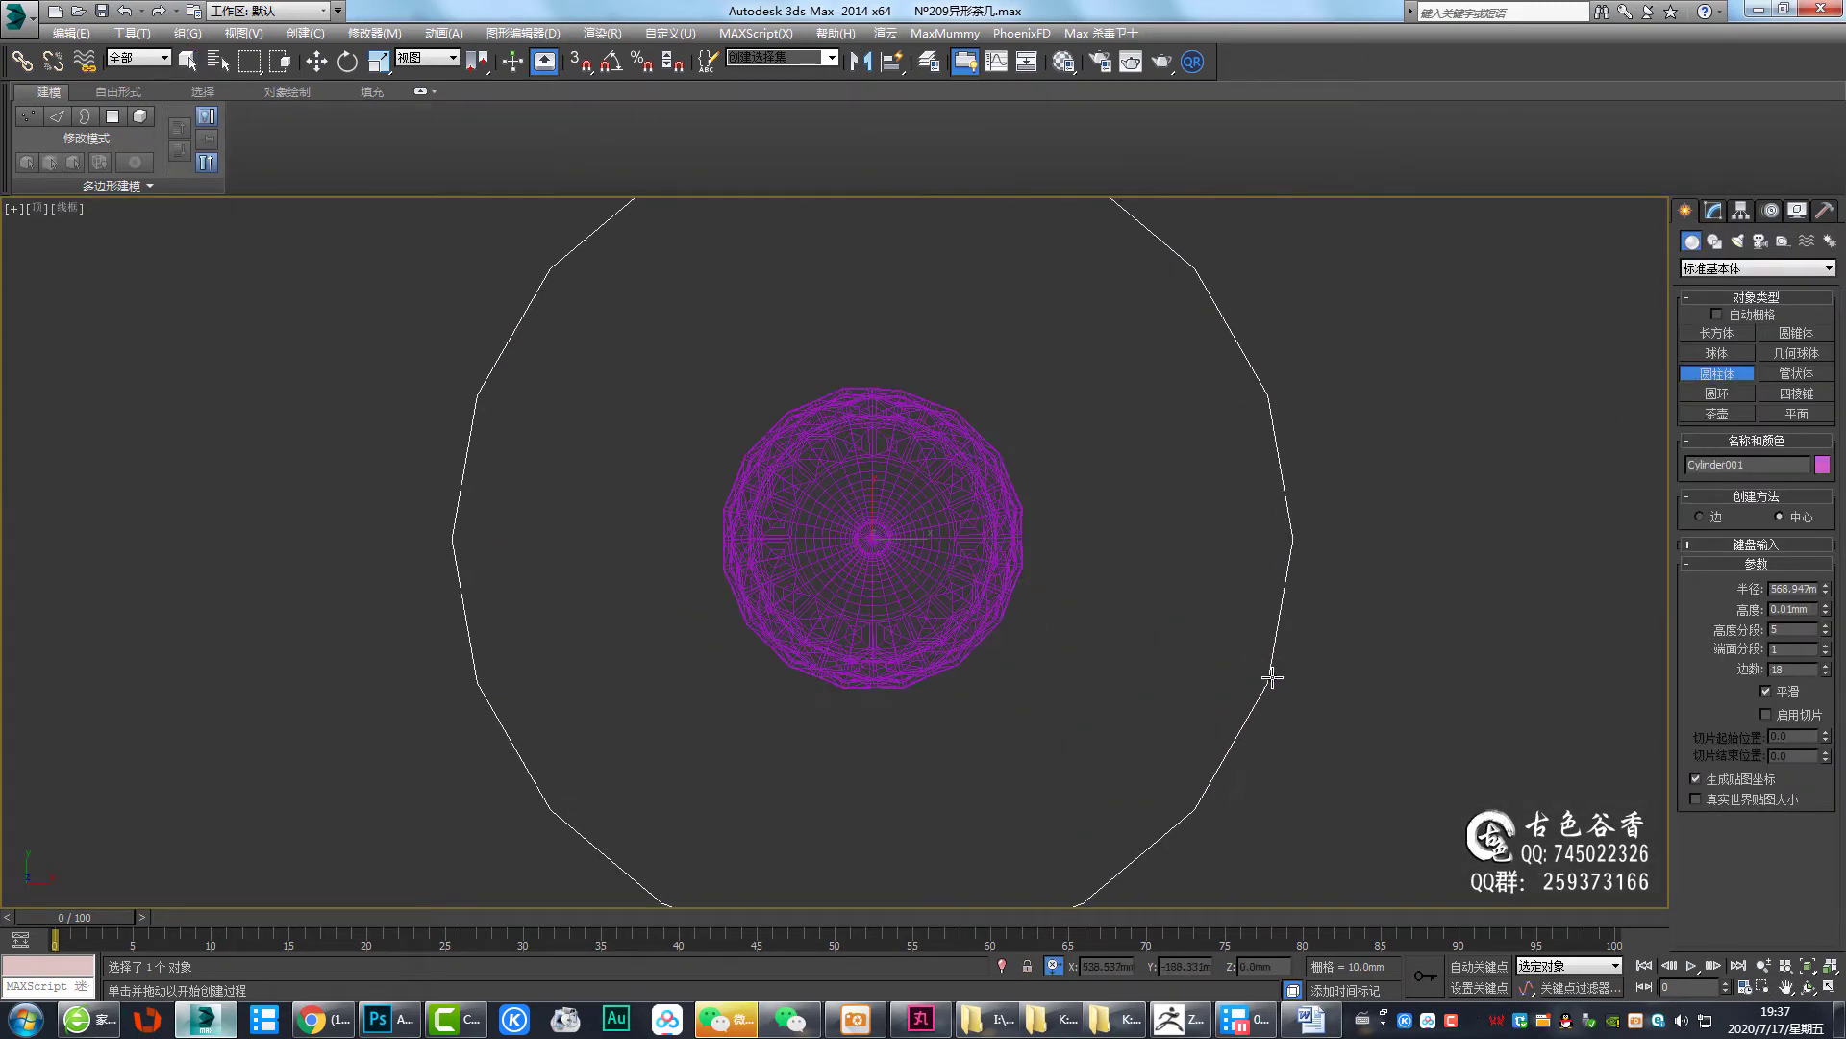
# Set the cylinder to radius 600mm, height 20mm and 64 sides
pyautogui.scroll(-1, 1140, 566)
pyautogui.scroll(-1, 1077, 548)
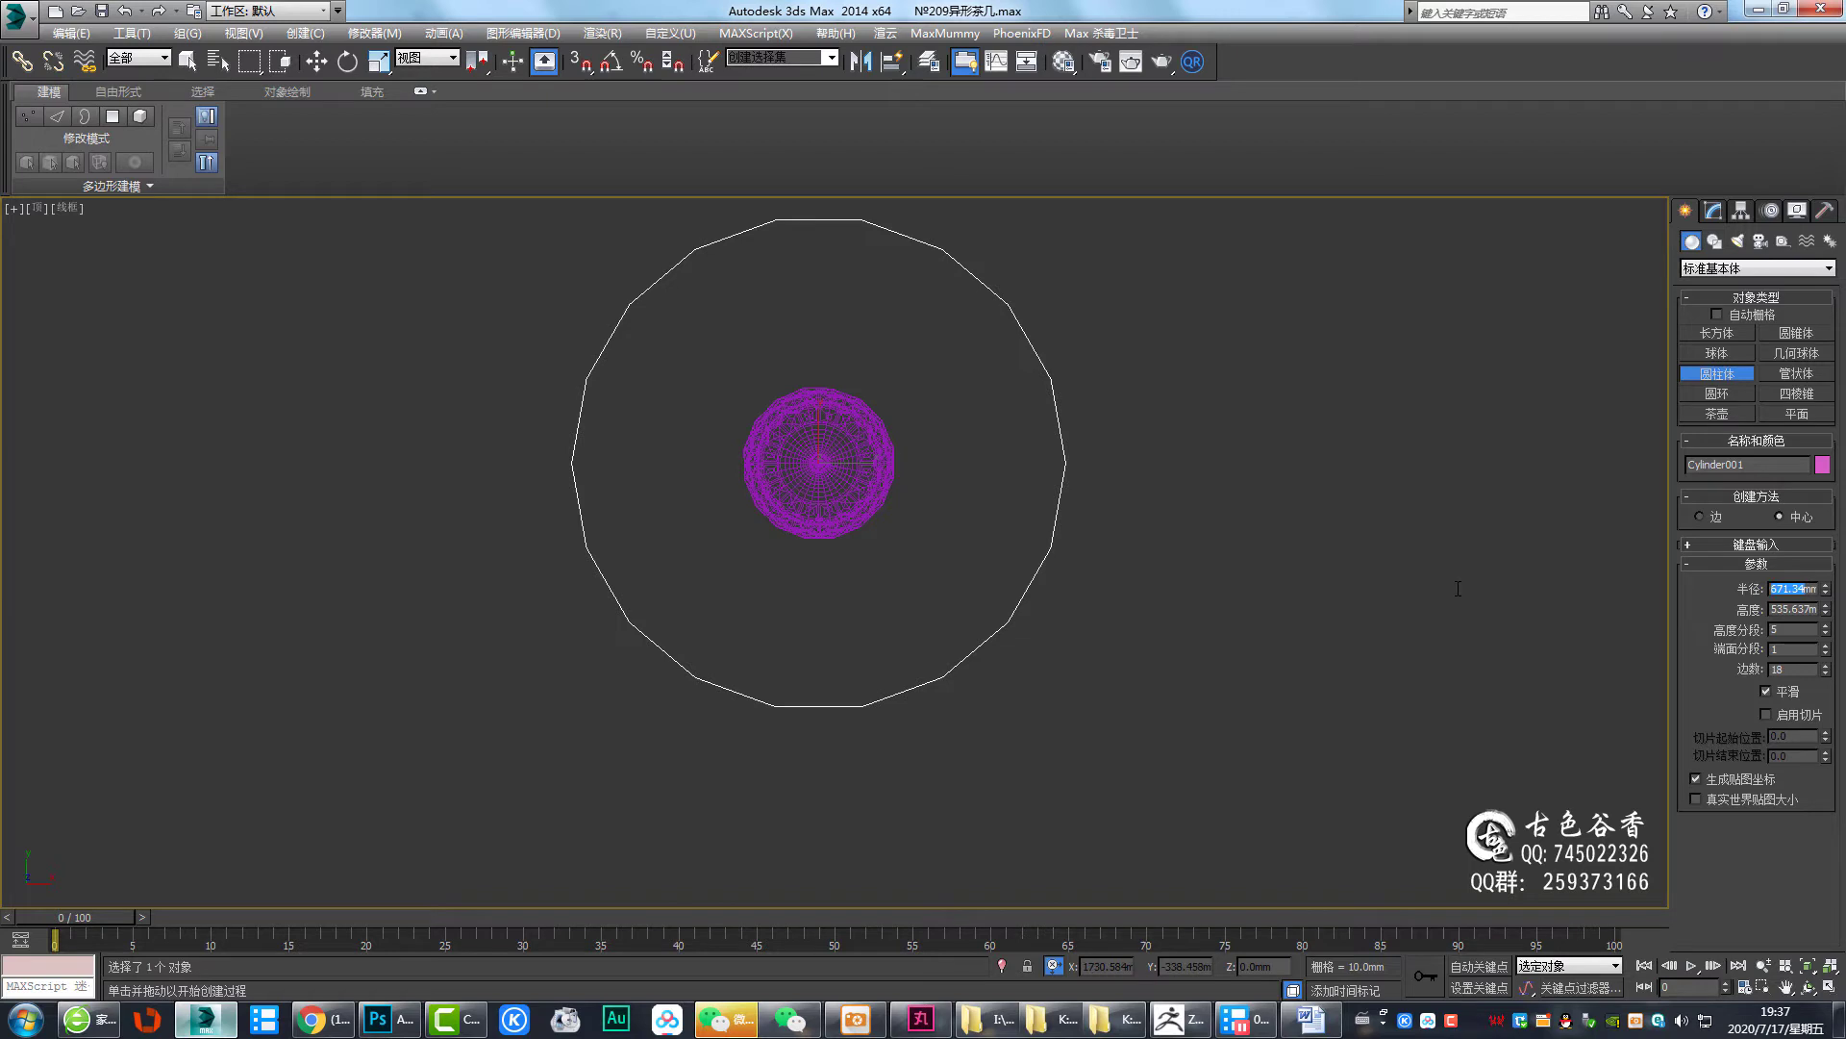
pyautogui.press('Tab')
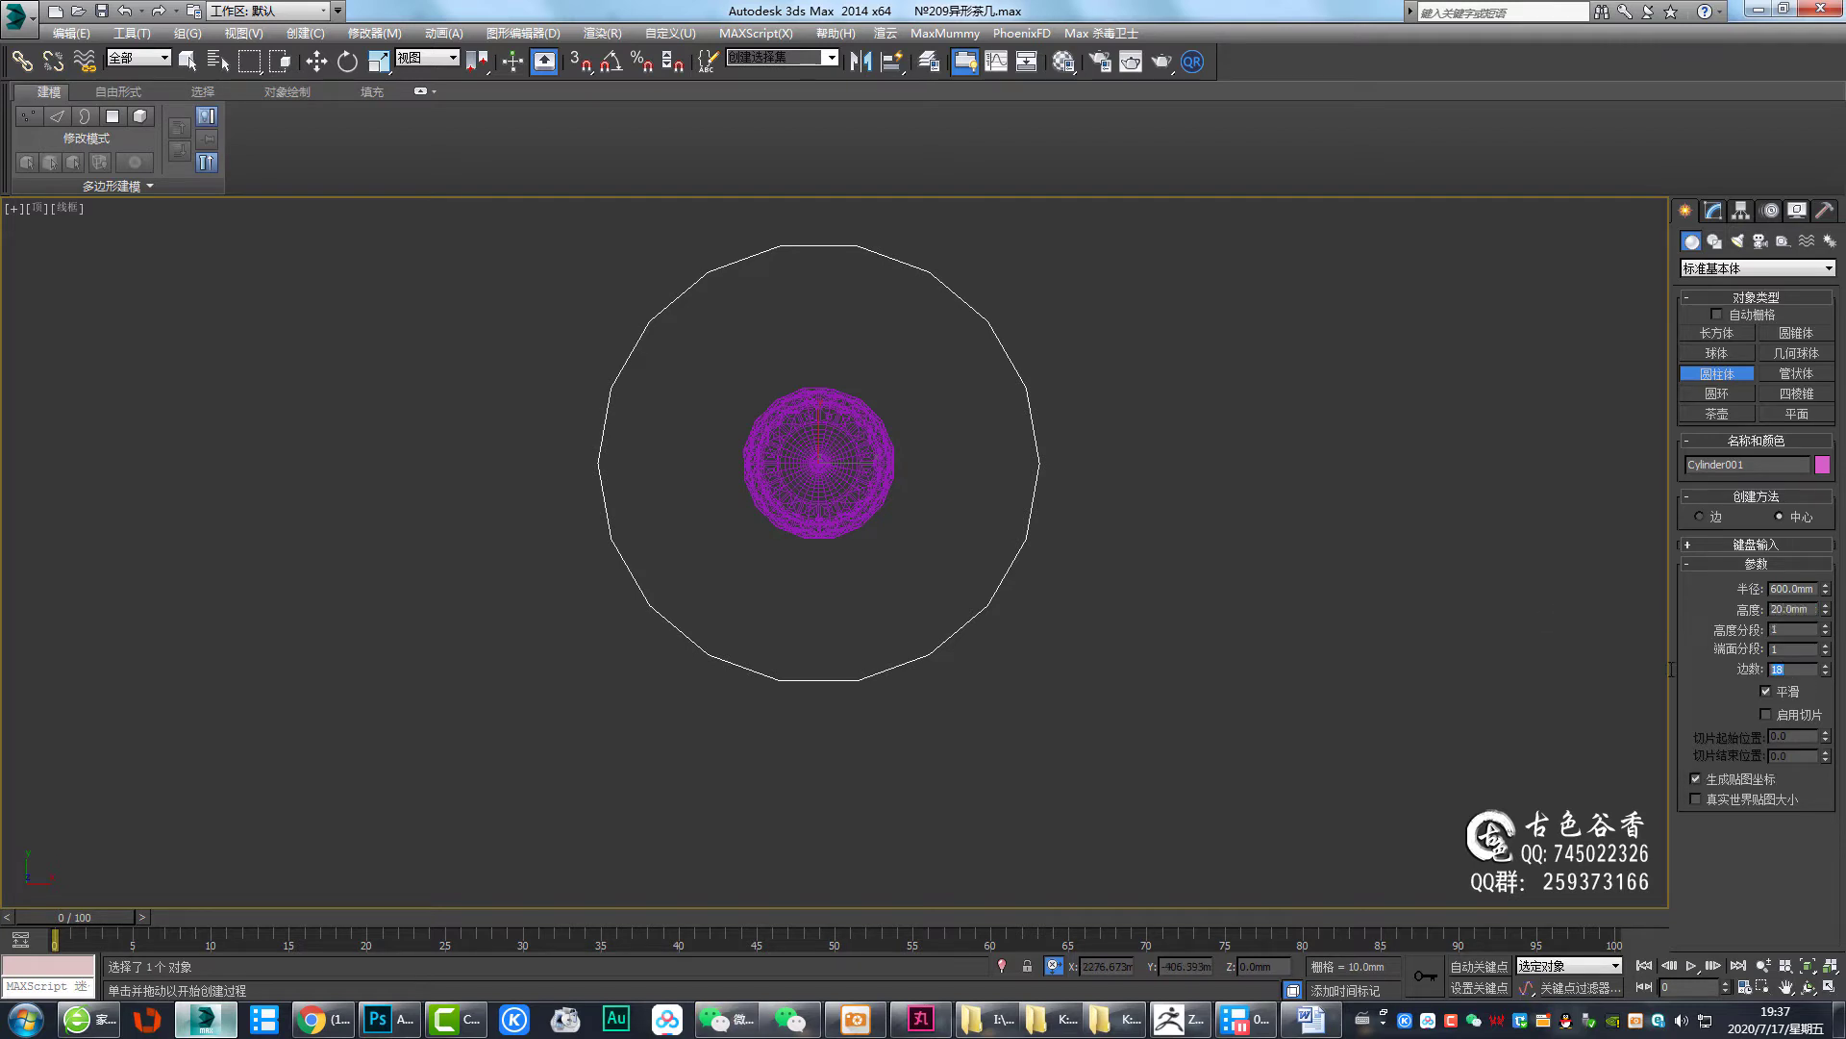
pyautogui.moveTo(938, 591); pyautogui.dragTo(1087, 693, button='middle')
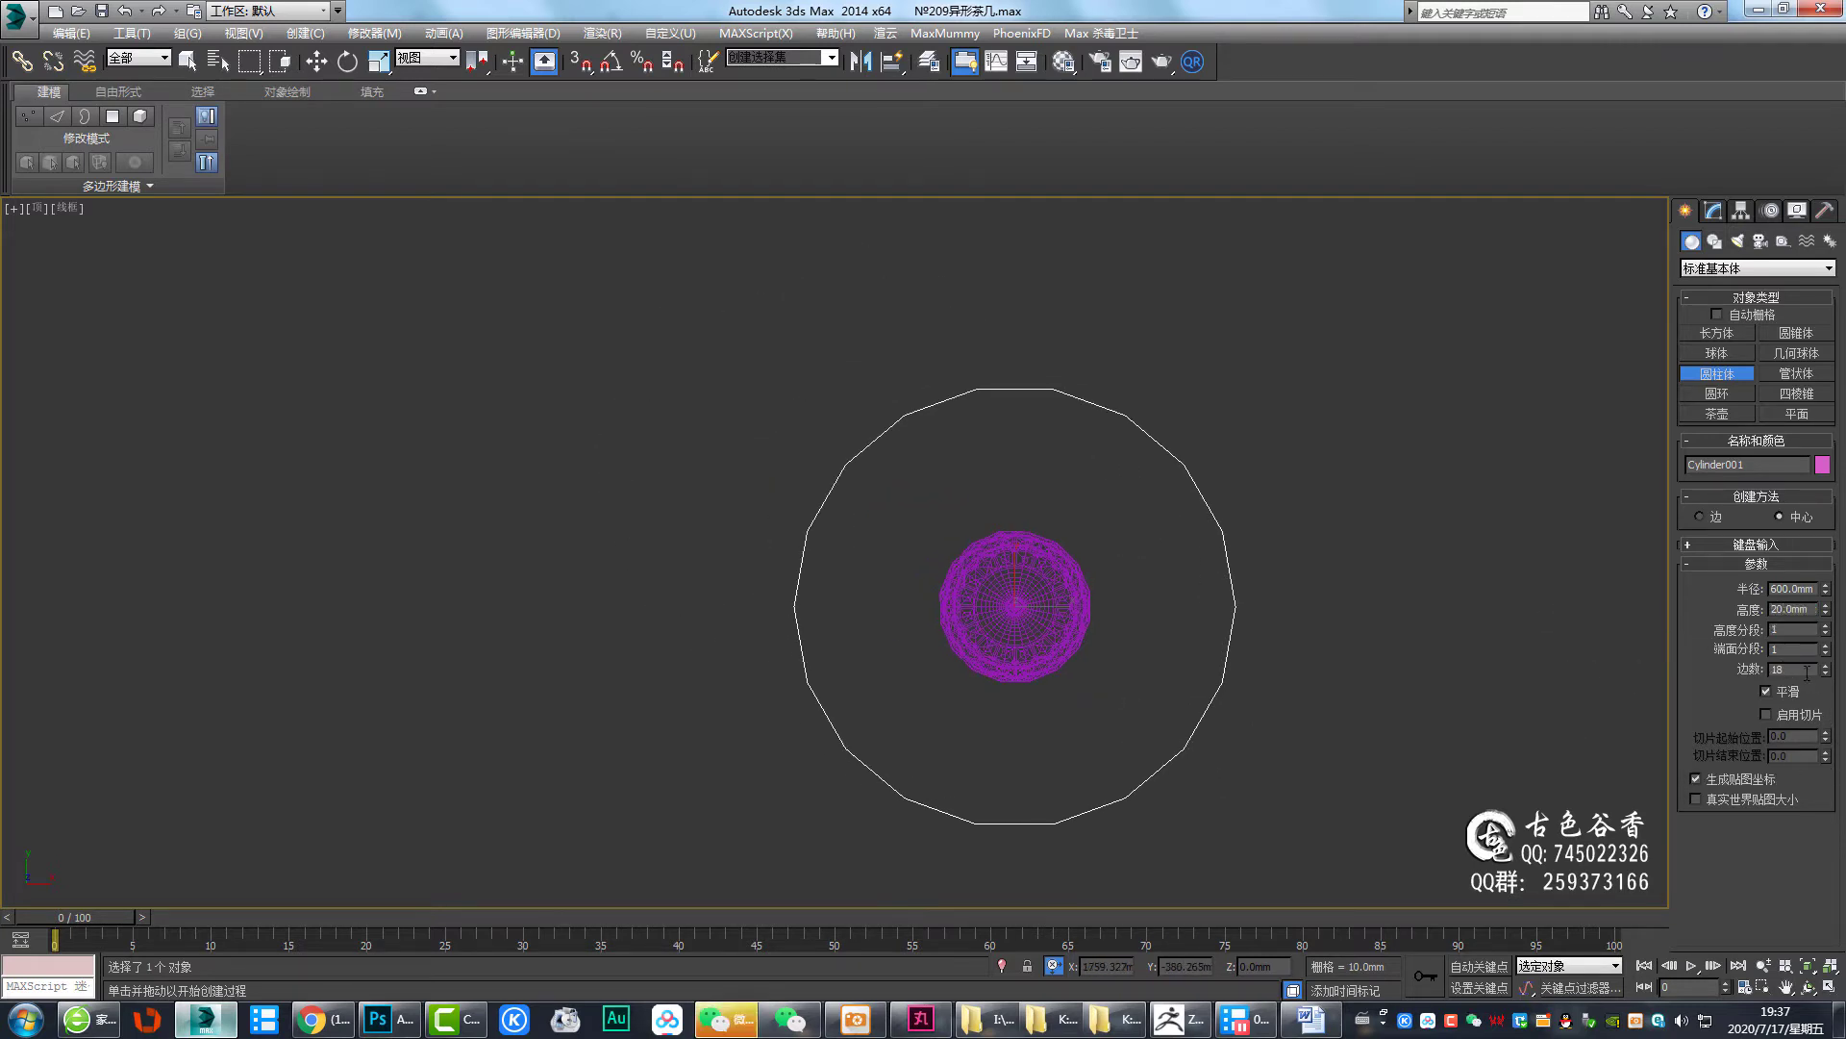
pyautogui.write('64')
pyautogui.press('Return')
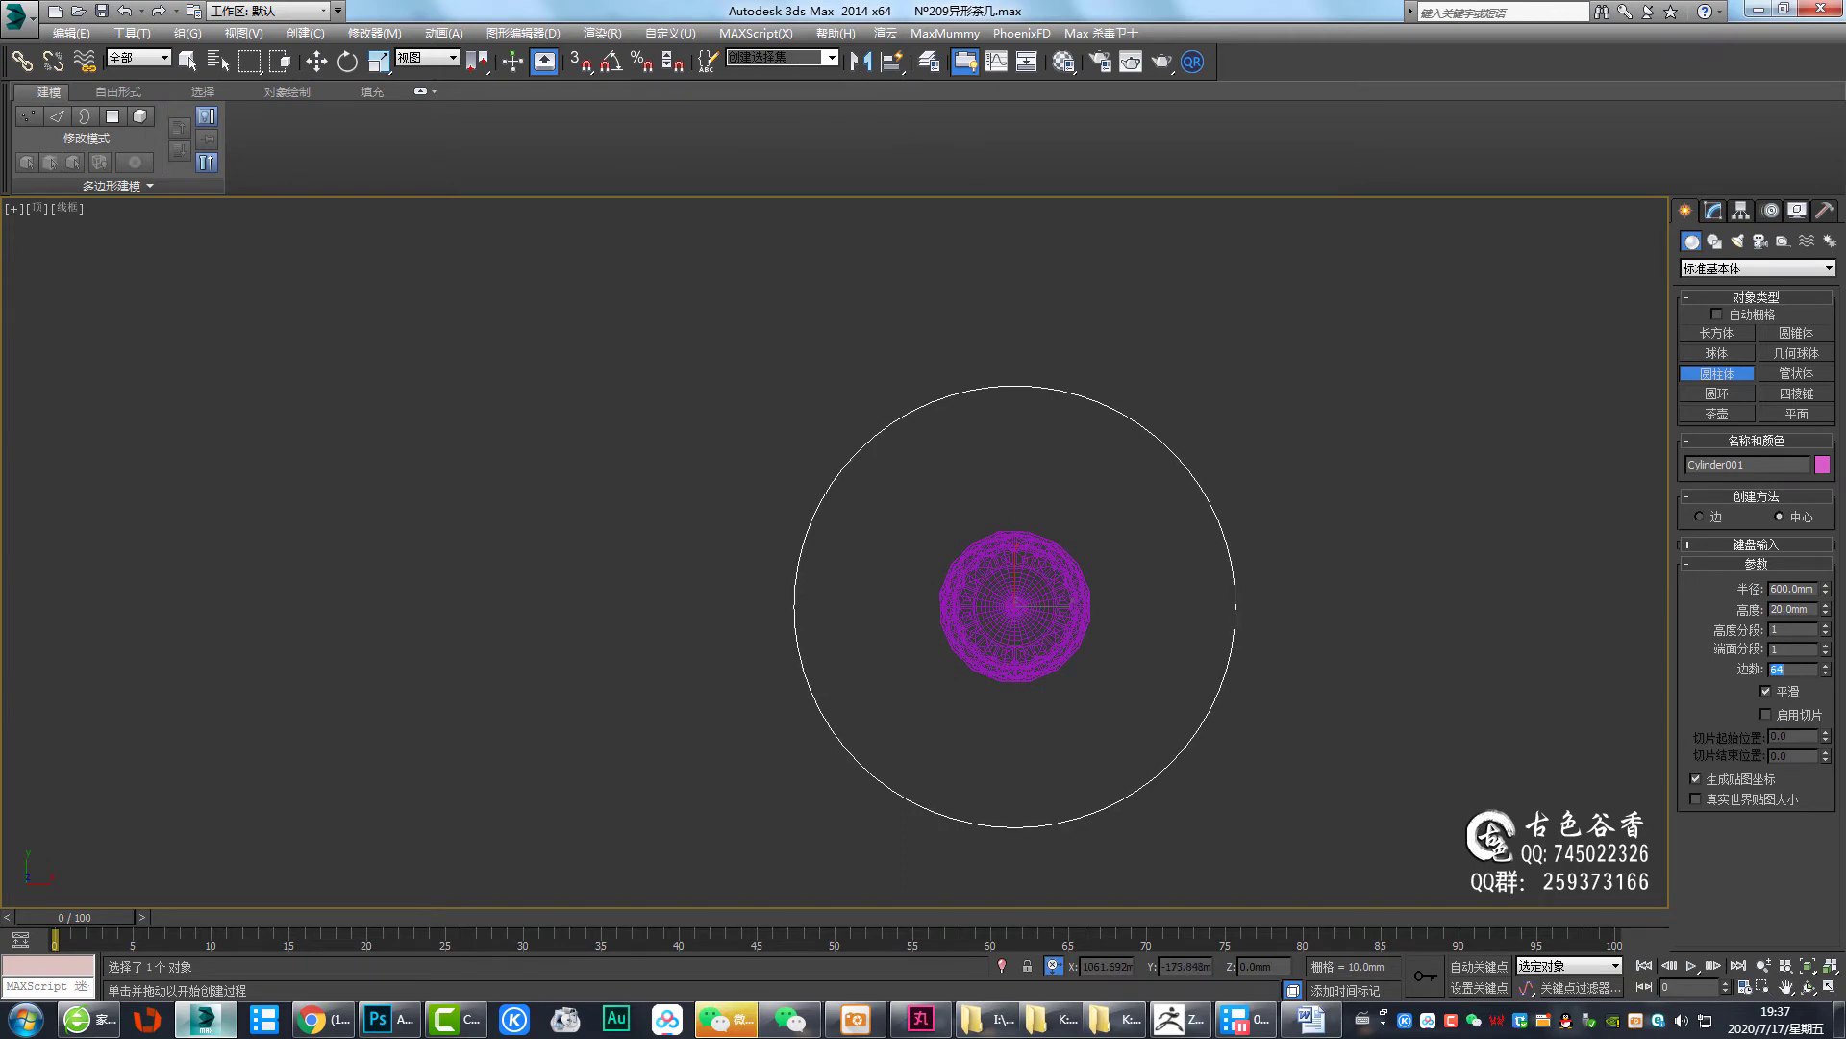
pyautogui.rightClick(1214, 635)
pyautogui.scroll(-1, 1209, 608)
# Give the disc 2 cap segments
pyautogui.press('p')
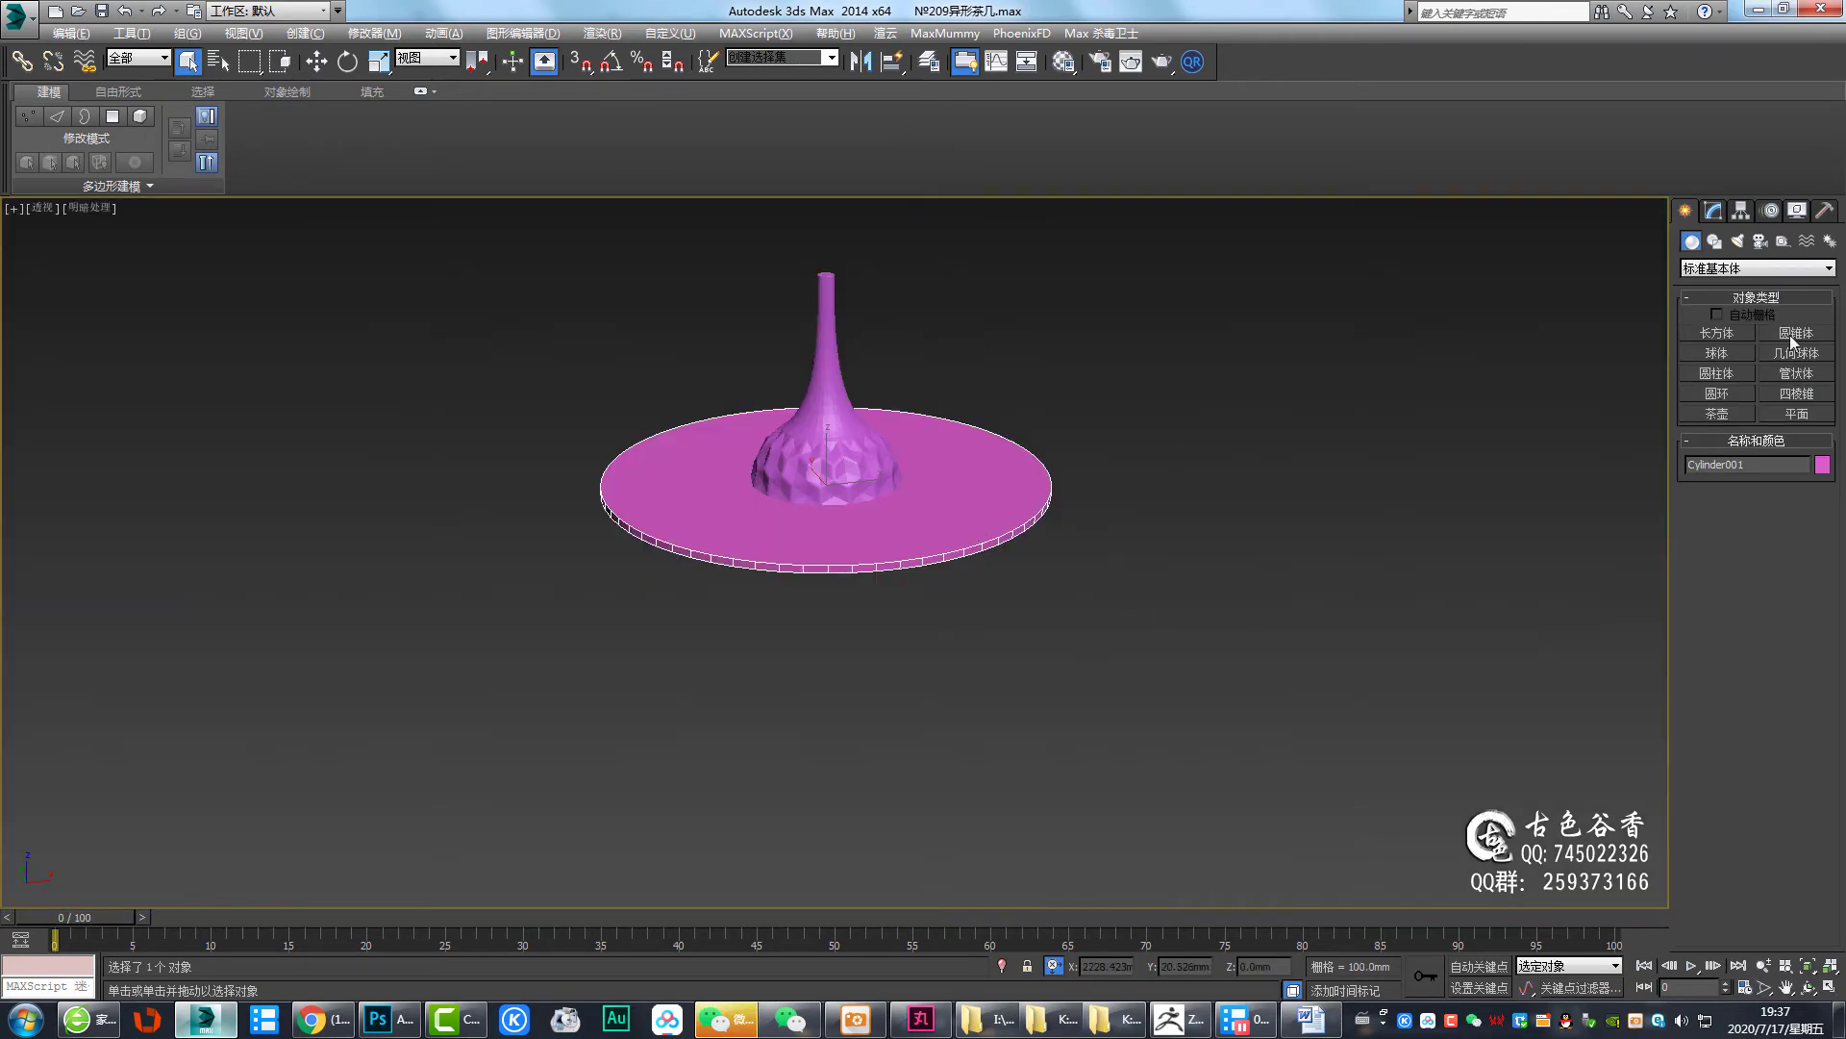
pyautogui.click(1716, 210)
pyautogui.keyDown('alt'); pyautogui.moveTo(1568, 615); pyautogui.dragTo(1567, 661, button='middle'); pyautogui.keyUp('alt')
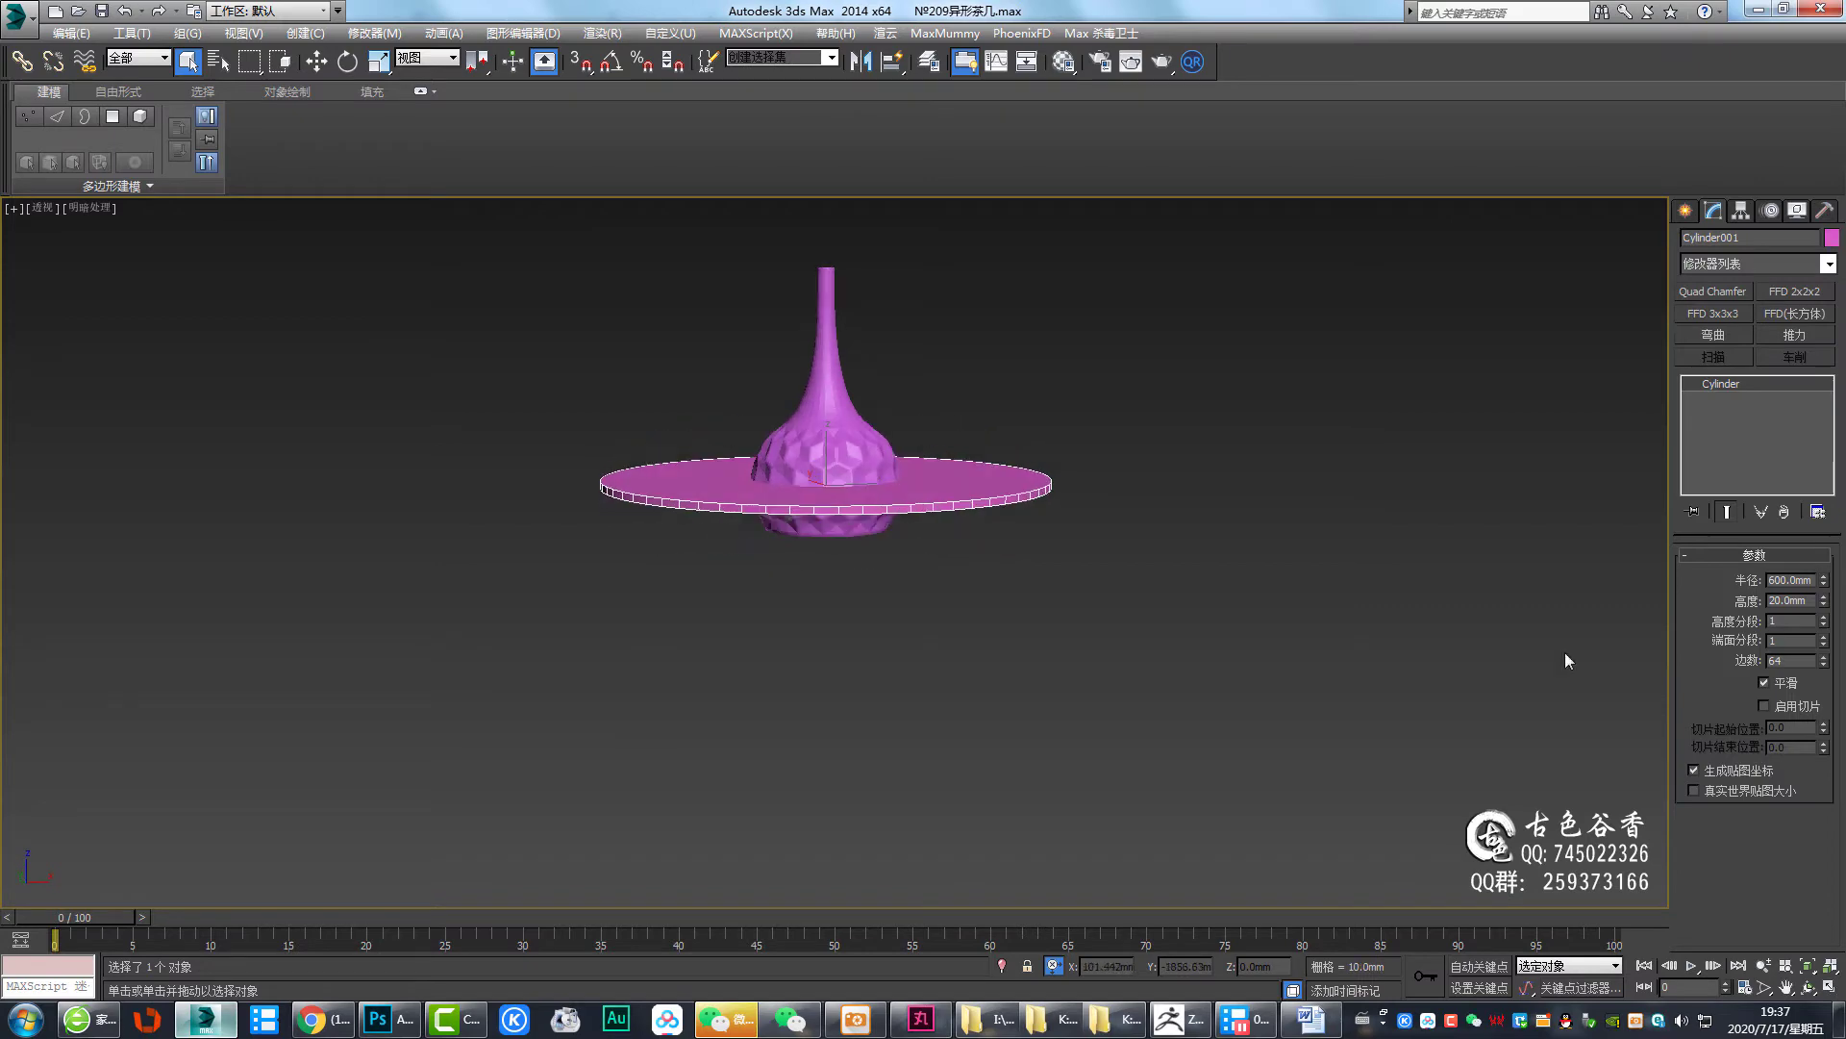
pyautogui.click(1824, 638)
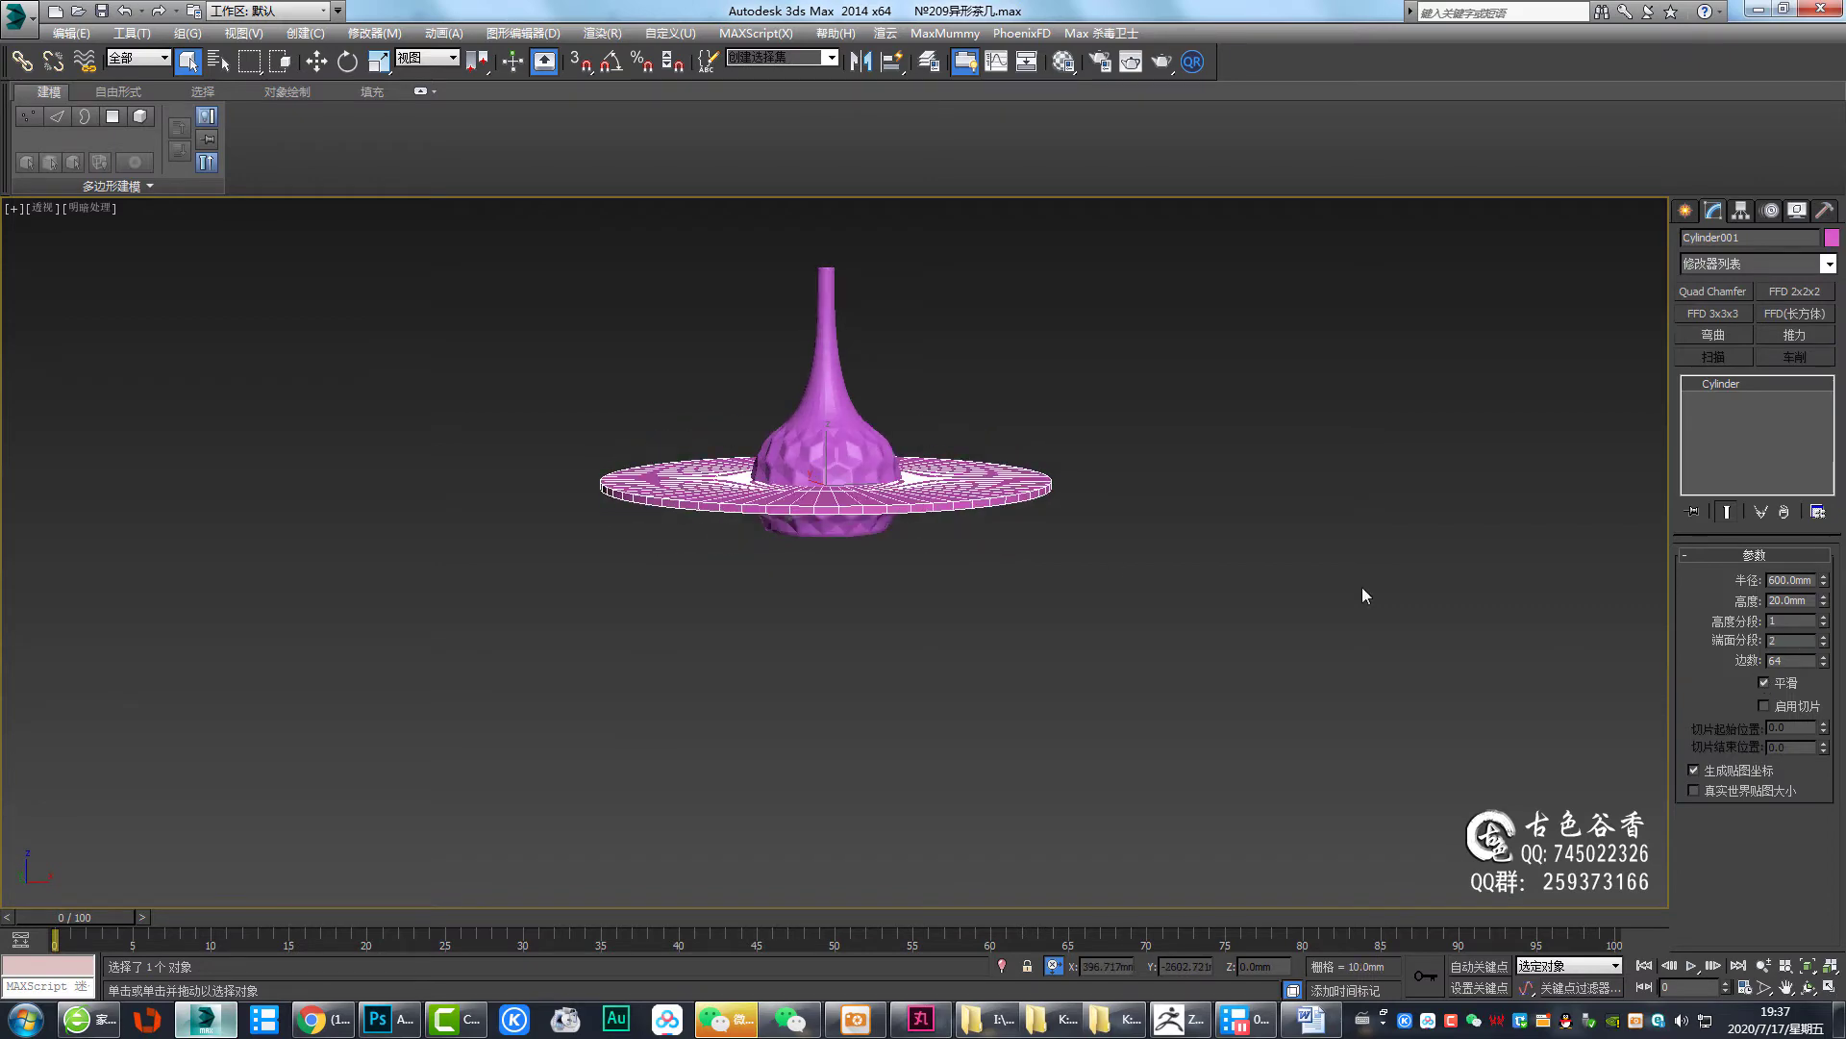
pyautogui.keyDown('alt'); pyautogui.moveTo(1360, 614); pyautogui.dragTo(1141, 324, button='middle'); pyautogui.keyUp('alt')
# In the Front view, lift the disc with snapping onto the top of the neck
pyautogui.press('f')
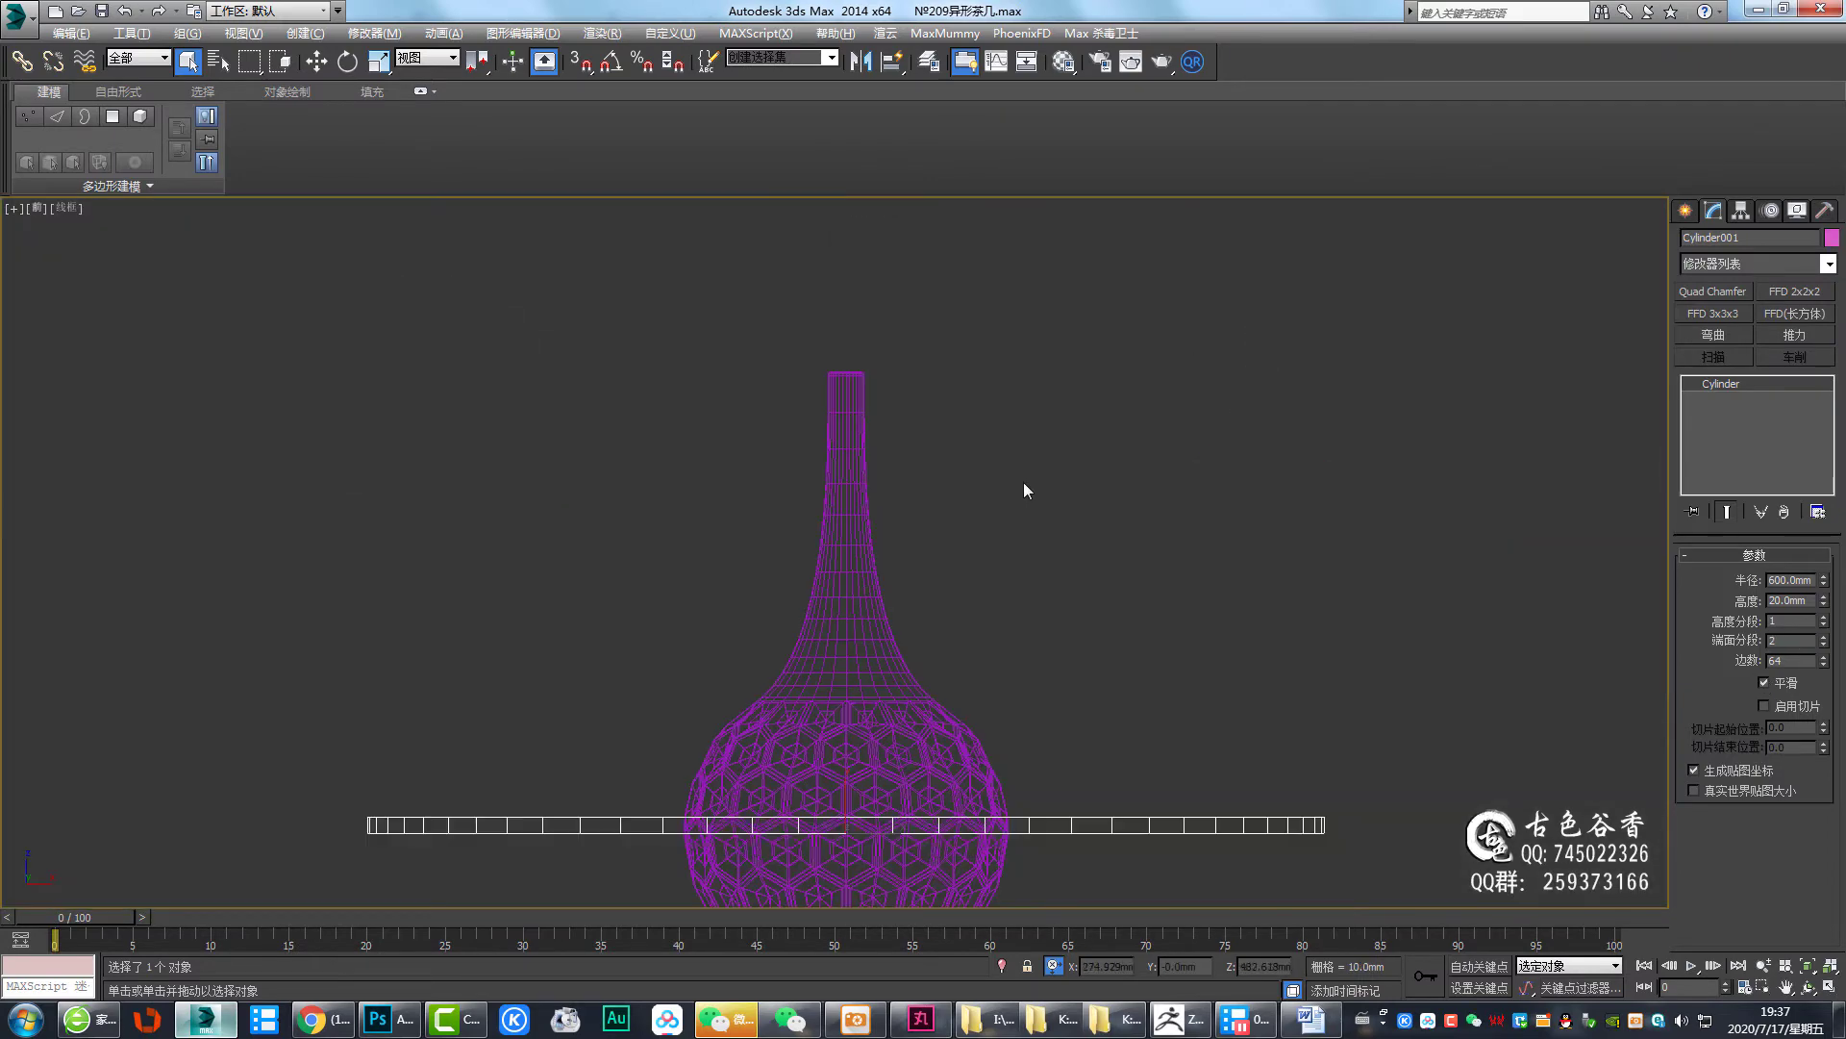
pyautogui.press('w')
pyautogui.moveTo(846, 797)
pyautogui.mouseDown()
pyautogui.moveTo(846, 279)
pyautogui.moveTo(813, 504)
pyautogui.mouseUp()
pyautogui.scroll(3, 808, 292)
pyautogui.scroll(2, 808, 291)
pyautogui.press('s')
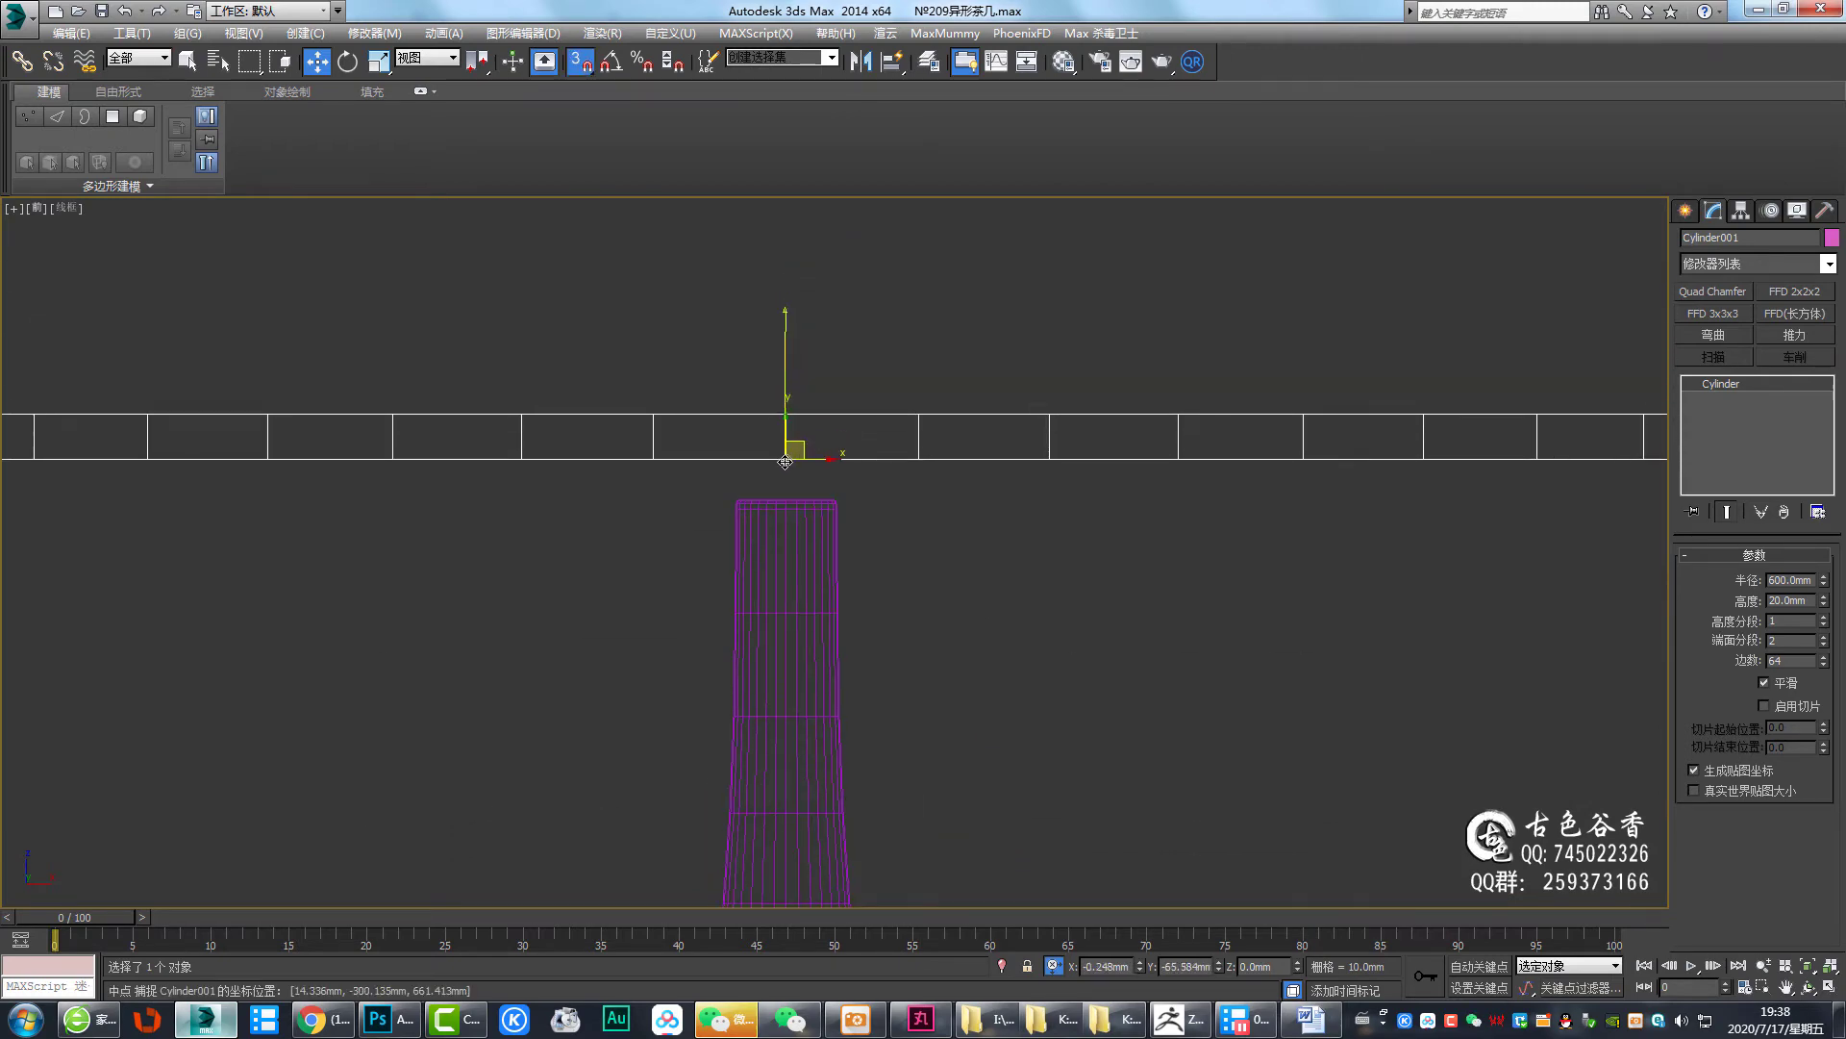
pyautogui.press('s')
pyautogui.scroll(-3, 917, 607)
pyautogui.press('p')
pyautogui.press('F3')
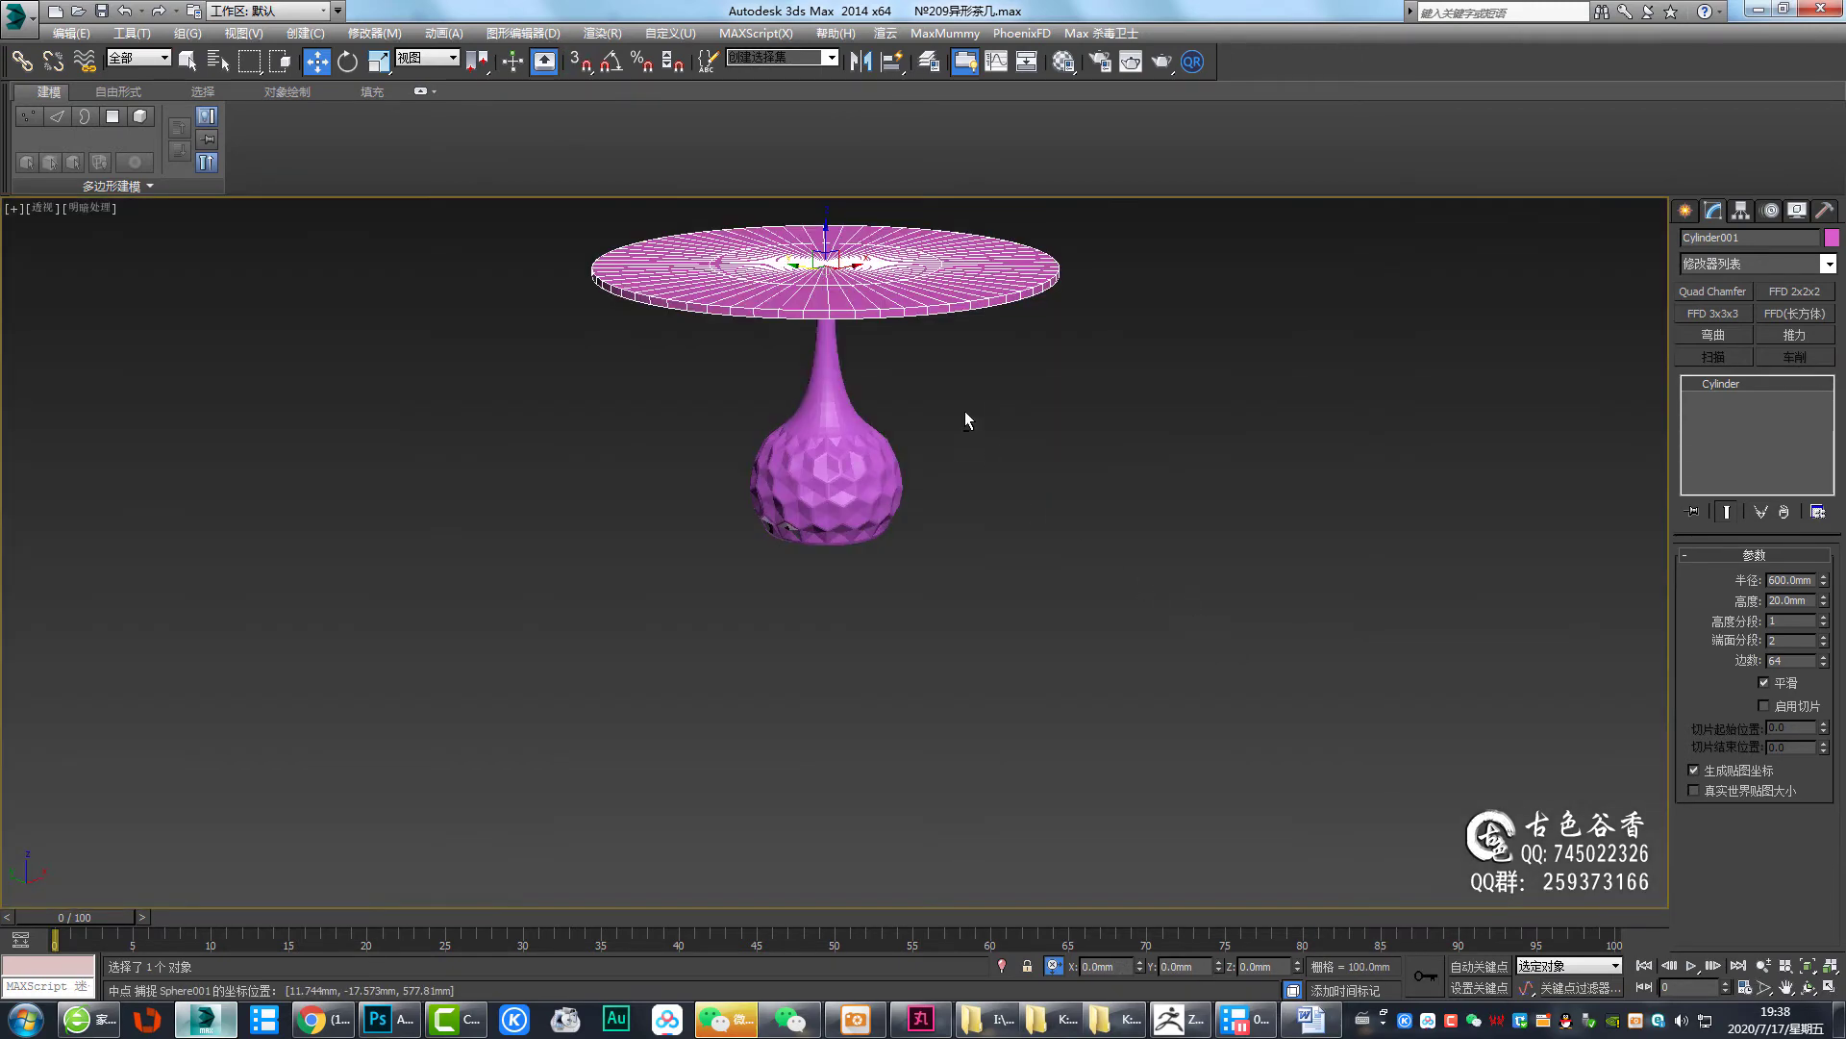
pyautogui.scroll(3, 965, 411)
pyautogui.moveTo(896, 448)
pyautogui.keyDown('alt'); pyautogui.mouseDown(button='middle')
pyautogui.moveTo(892, 466)
pyautogui.moveTo(919, 338)
pyautogui.moveTo(984, 429)
pyautogui.mouseUp(button='middle'); pyautogui.keyUp('alt')
pyautogui.scroll(-2, 893, 465)
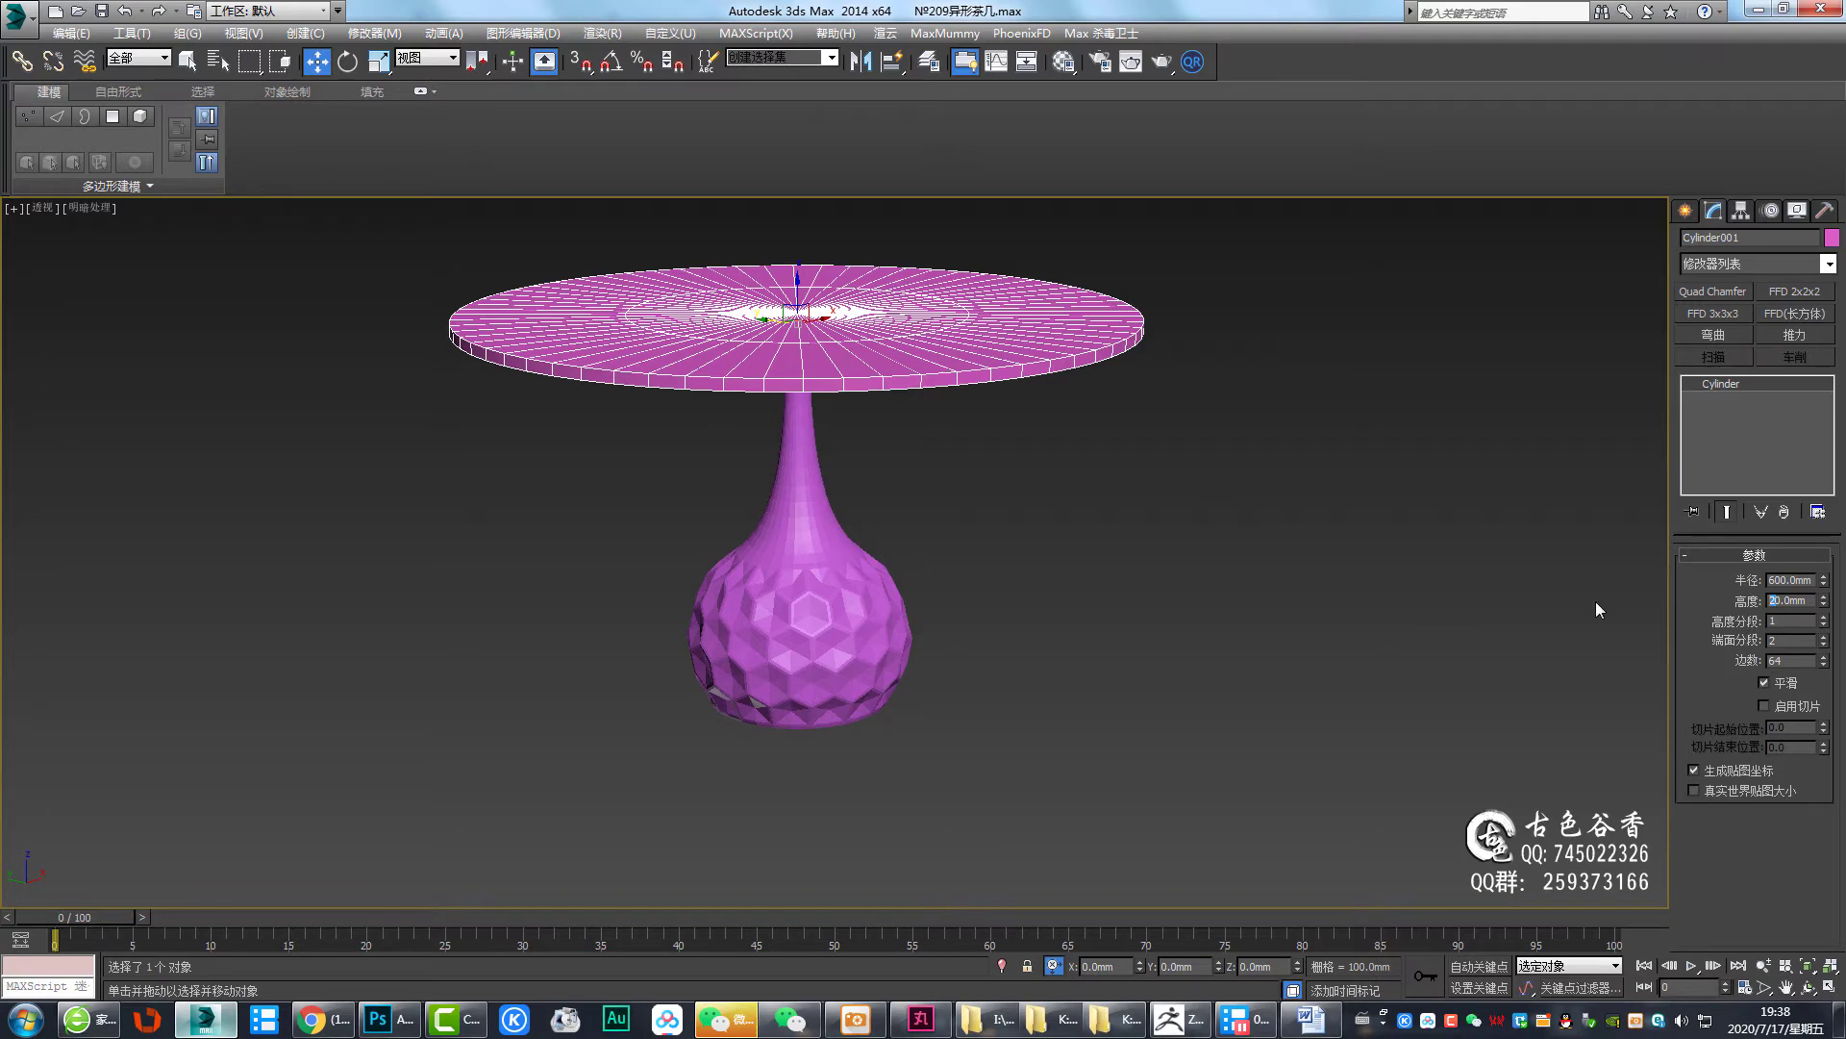
# Try the tabletop at 30mm thick with radii of 400mm and 300mm
pyautogui.write('30')
pyautogui.press('Return')
pyautogui.moveTo(825, 406)
pyautogui.keyDown('alt'); pyautogui.mouseDown(button='middle')
pyautogui.moveTo(836, 396)
pyautogui.moveTo(826, 414)
pyautogui.moveTo(790, 402)
pyautogui.moveTo(894, 441)
pyautogui.moveTo(908, 523)
pyautogui.moveTo(843, 454)
pyautogui.moveTo(1014, 584)
pyautogui.mouseUp(button='middle'); pyautogui.keyUp('alt')
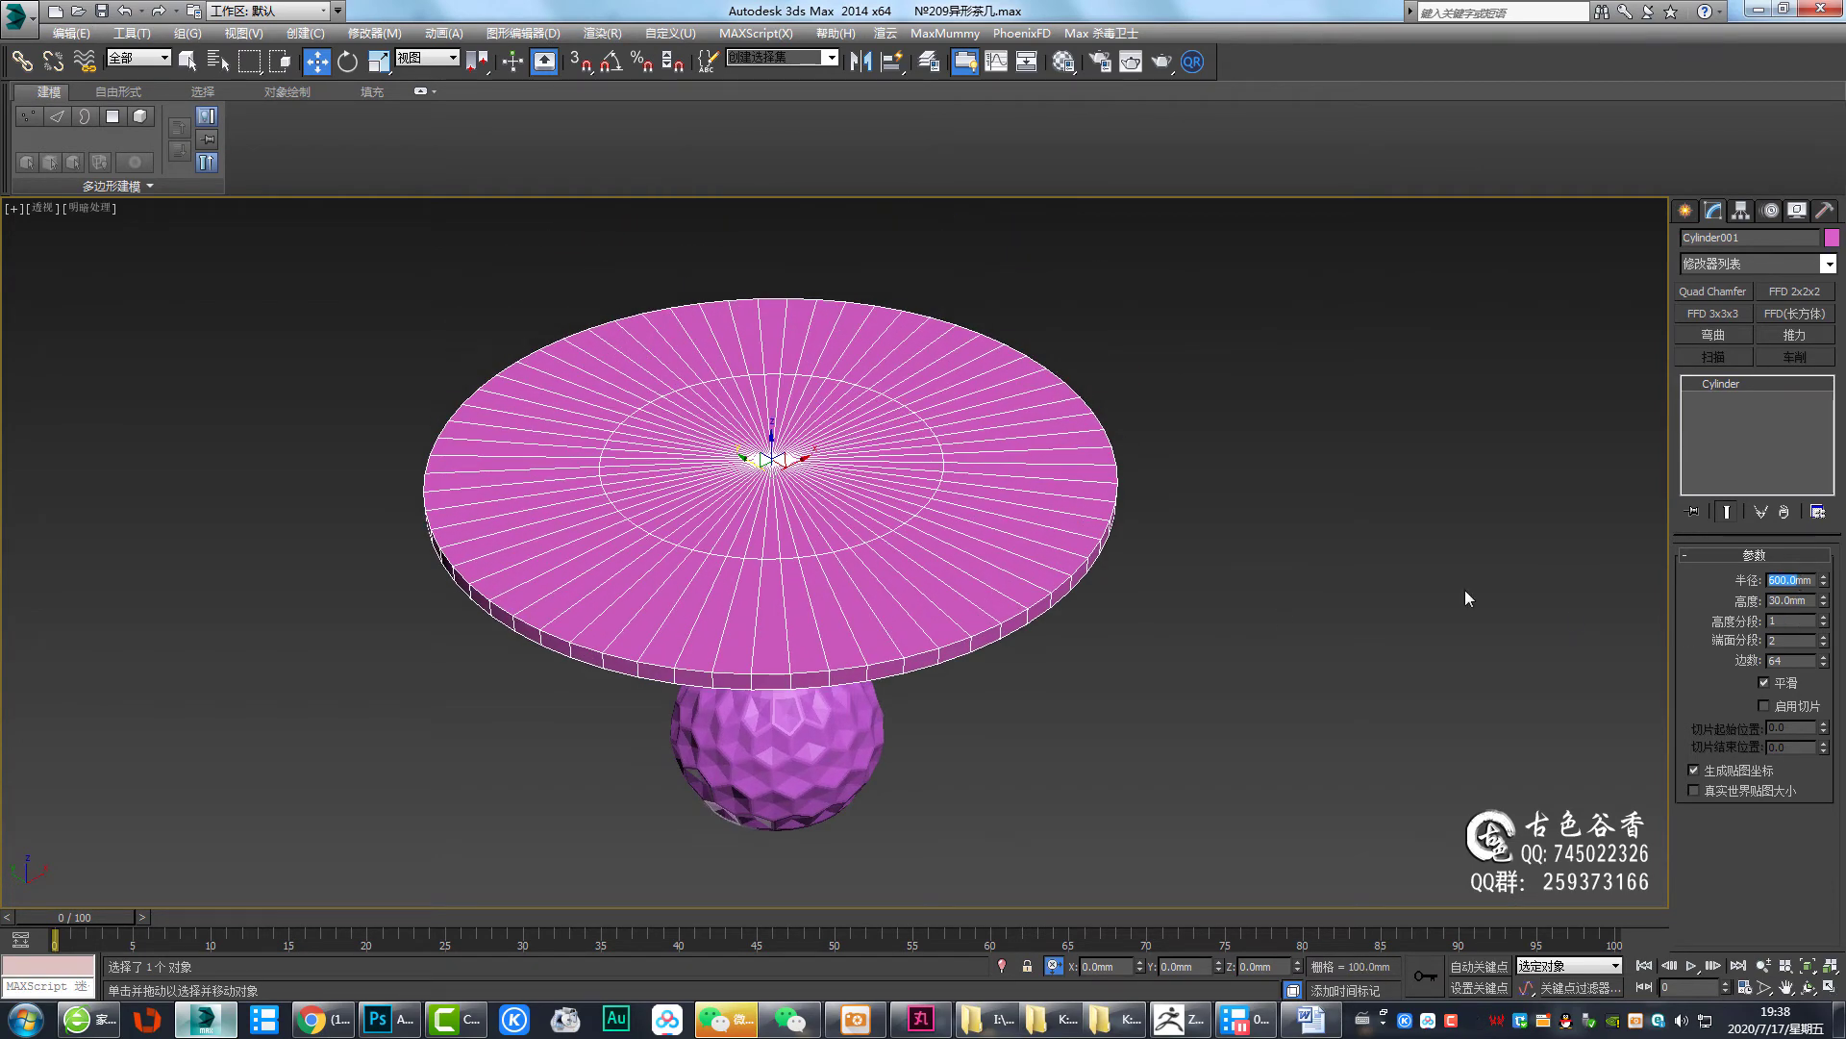
pyautogui.write('0')
pyautogui.press('Return')
pyautogui.moveTo(780, 649)
pyautogui.keyDown('alt'); pyautogui.mouseDown(button='middle')
pyautogui.moveTo(865, 673)
pyautogui.moveTo(875, 542)
pyautogui.mouseUp(button='middle'); pyautogui.keyUp('alt')
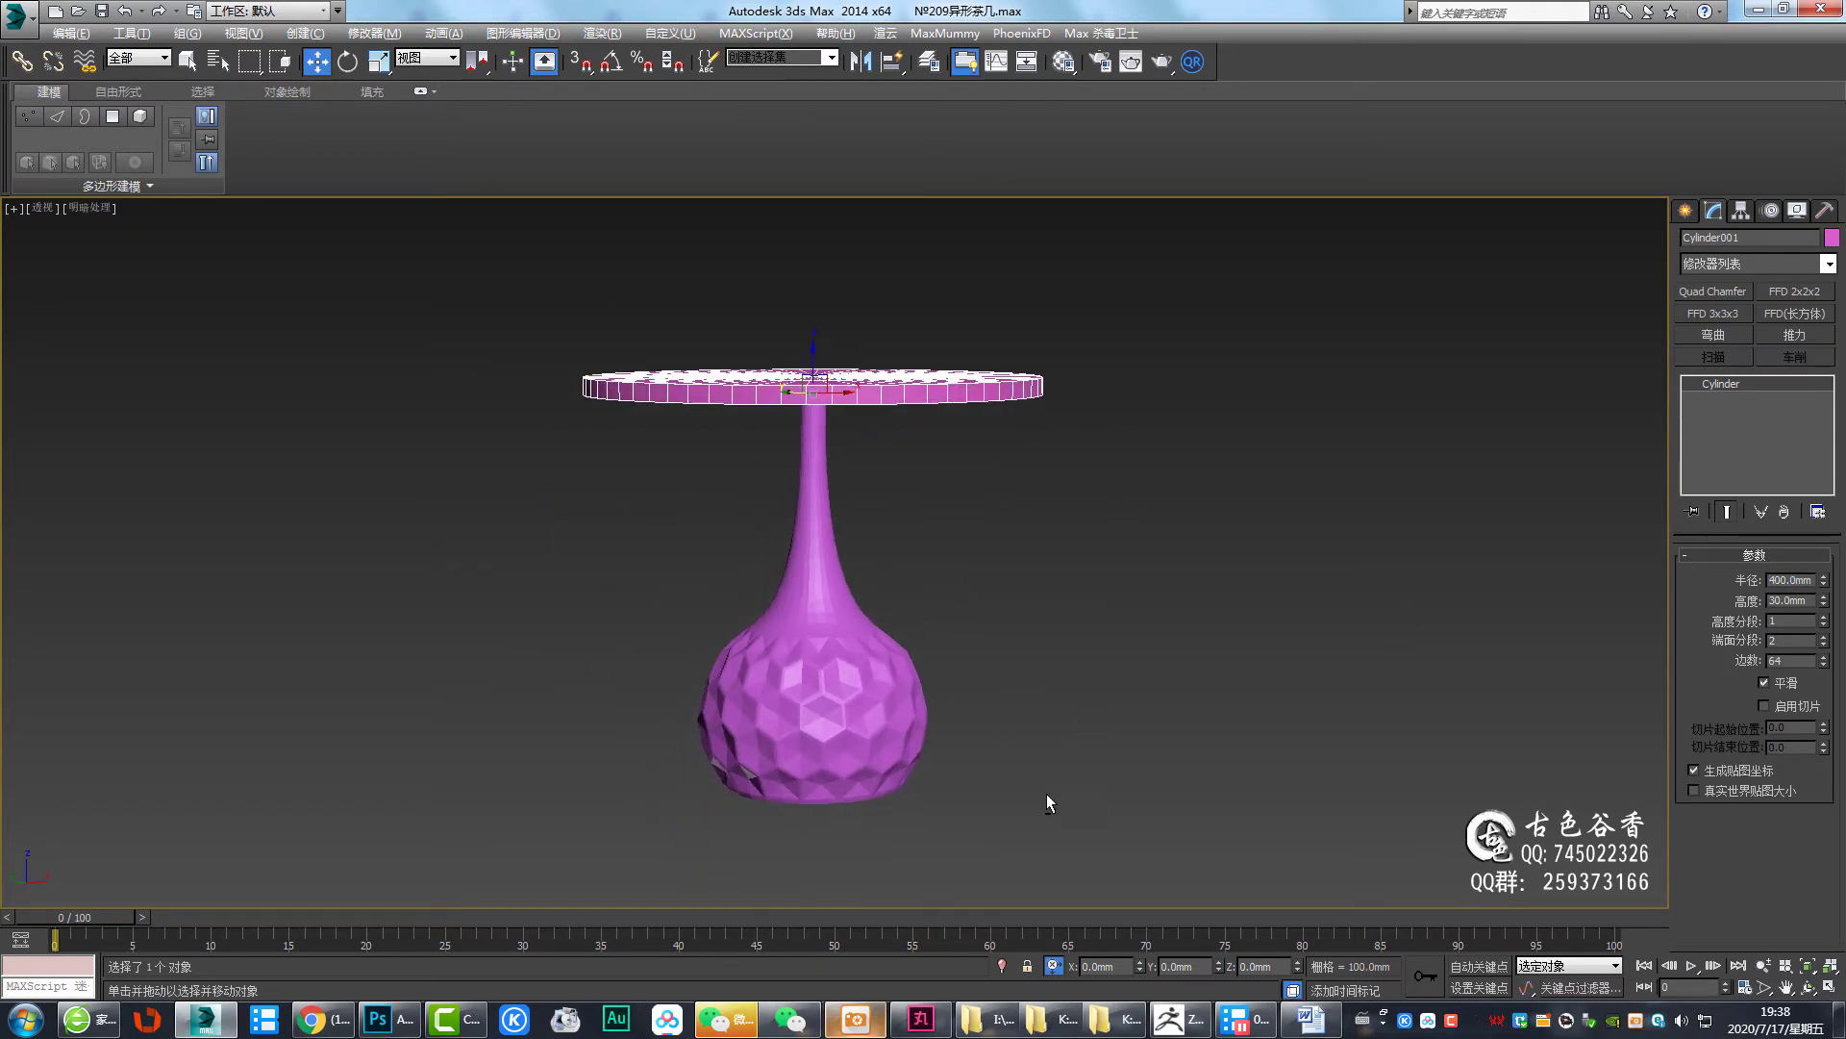
pyautogui.moveTo(1051, 689)
pyautogui.keyDown('alt'); pyautogui.mouseDown(button='middle')
pyautogui.moveTo(977, 734)
pyautogui.moveTo(1158, 729)
pyautogui.mouseUp(button='middle'); pyautogui.keyUp('alt')
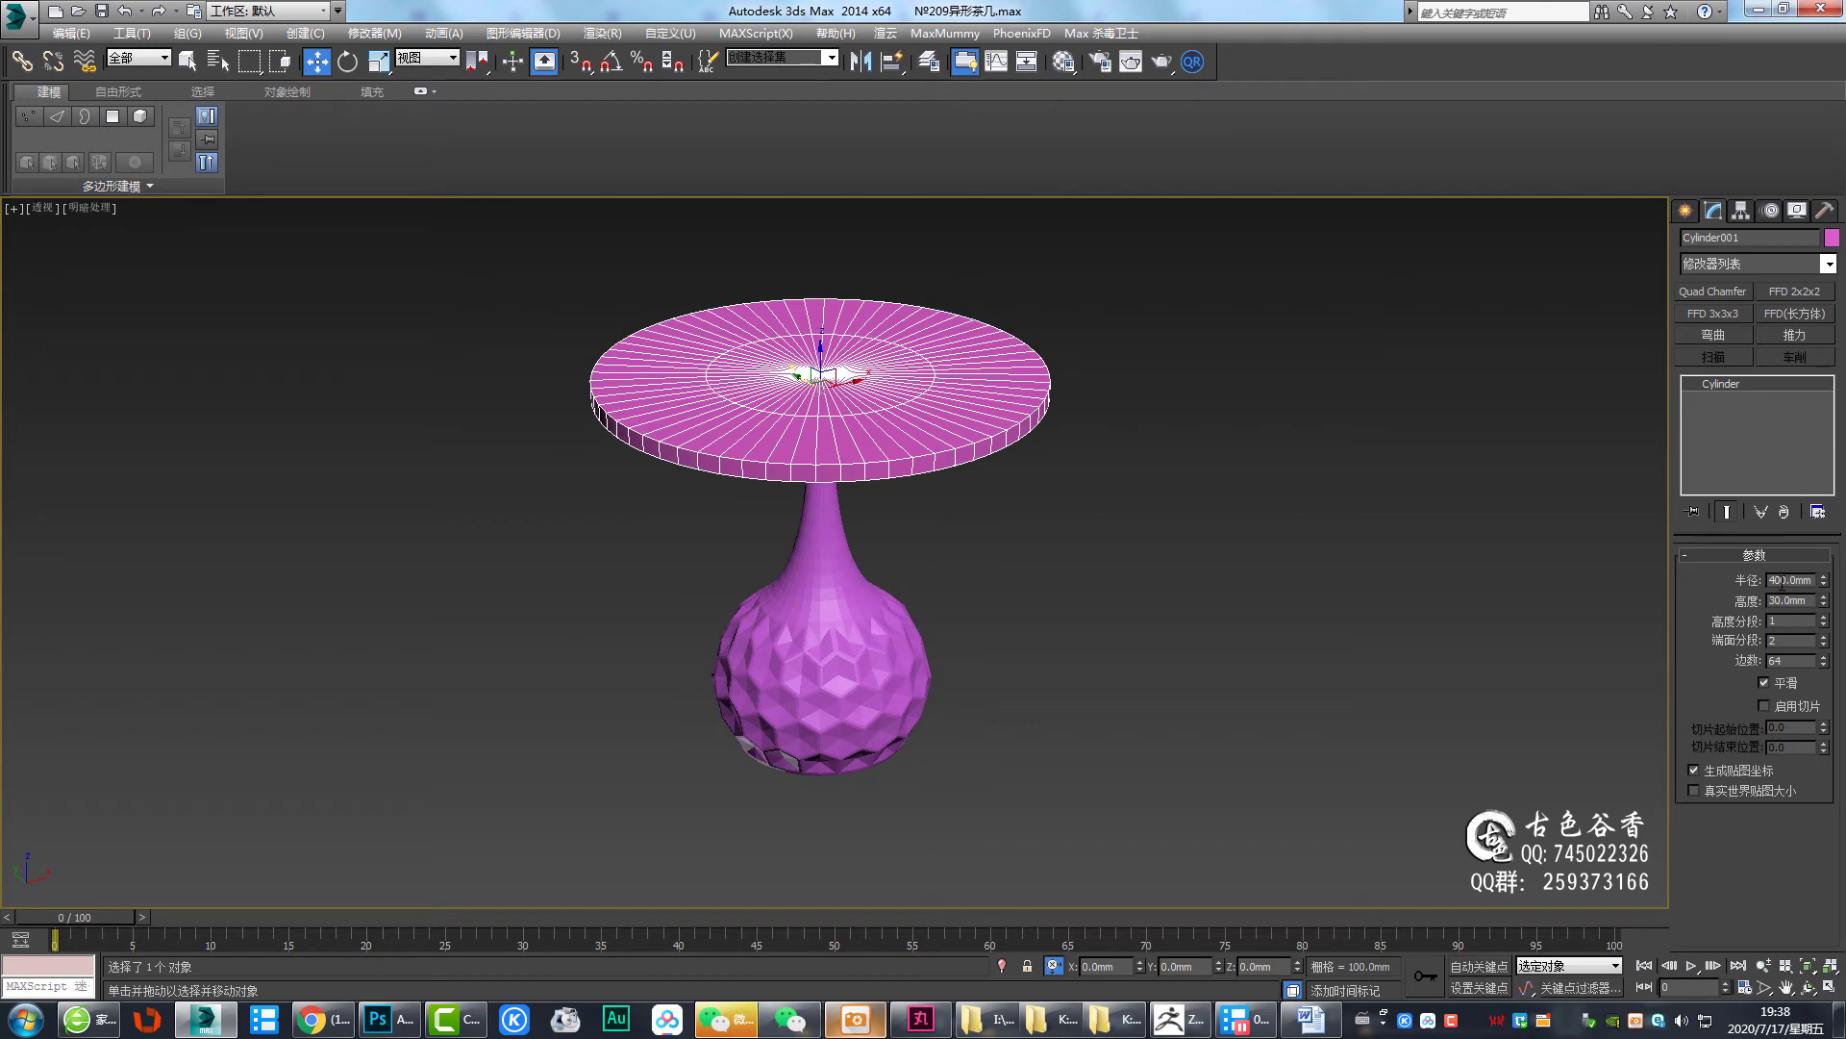
pyautogui.write('300')
pyautogui.press('Return')
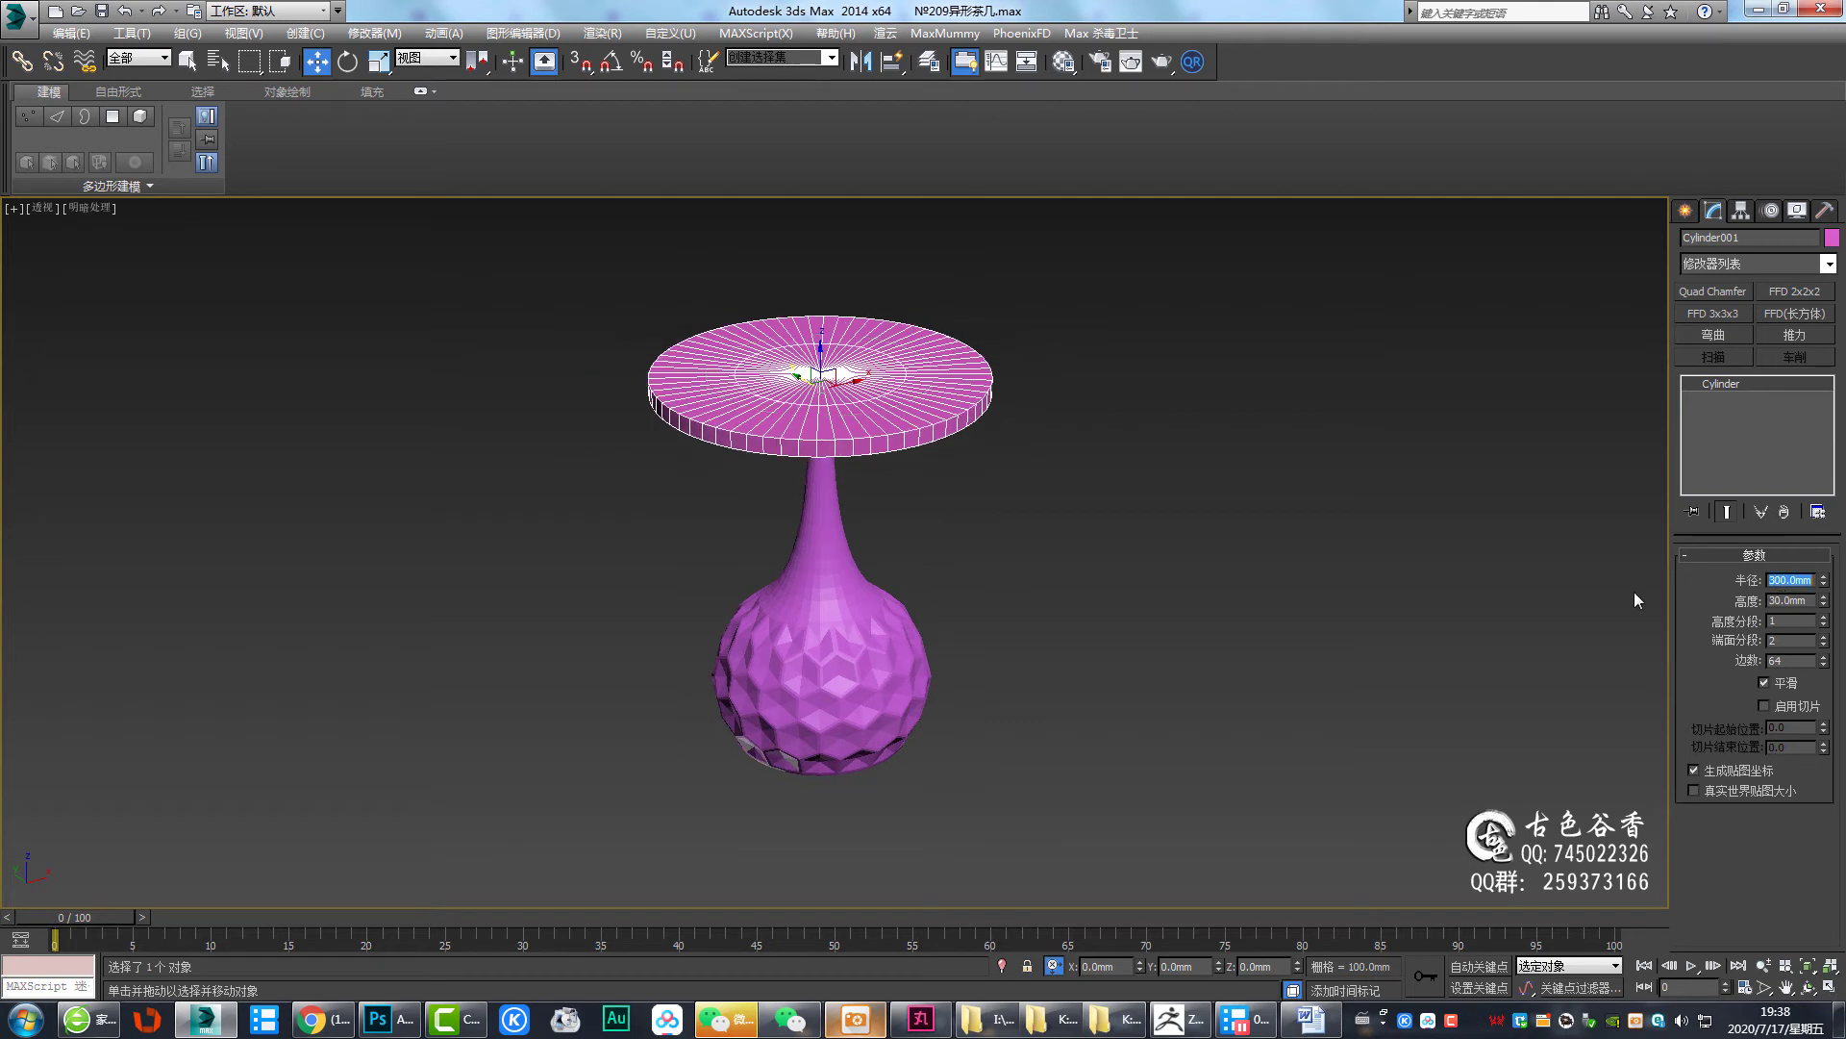
pyautogui.keyDown('alt'); pyautogui.moveTo(798, 452); pyautogui.dragTo(775, 508, button='middle'); pyautogui.keyUp('alt')
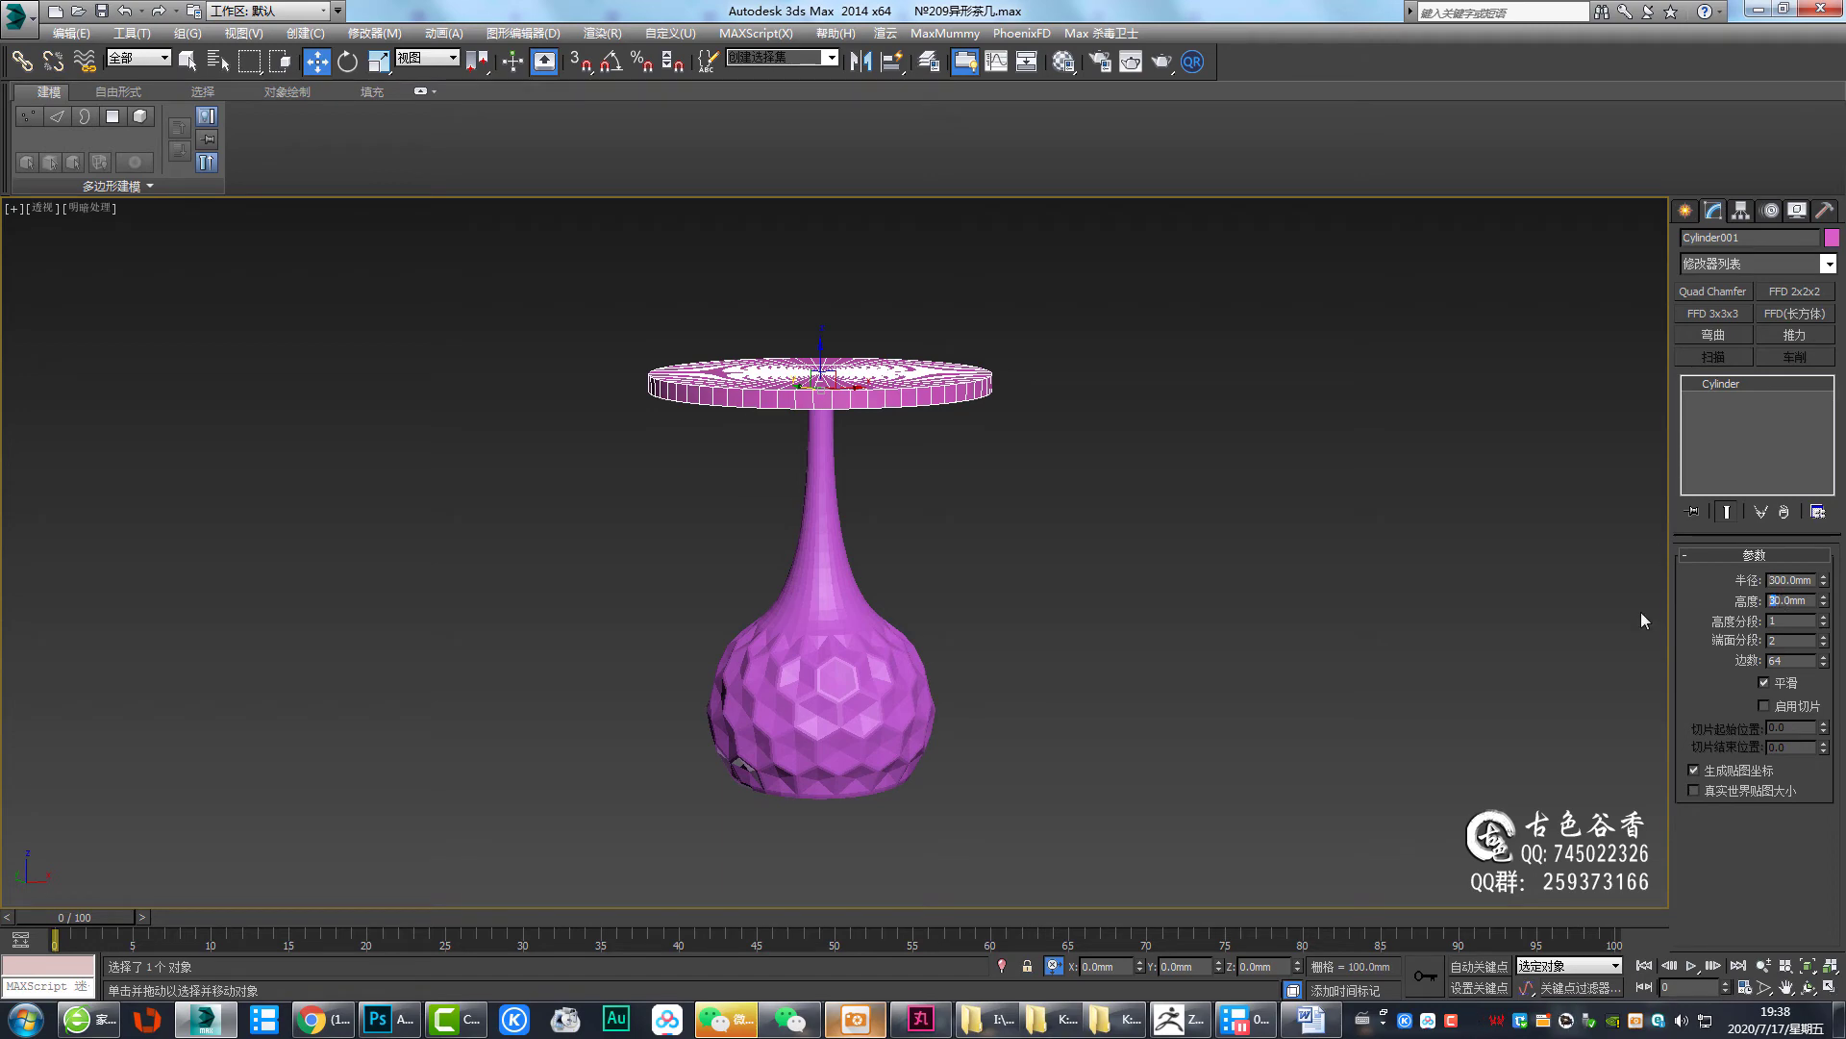
# Settle the tabletop at 20mm thick and 350mm radius, then convert it to Editable Poly
pyautogui.write('2')
pyautogui.press('Return')
pyautogui.scroll(3, 776, 411)
pyautogui.write('350')
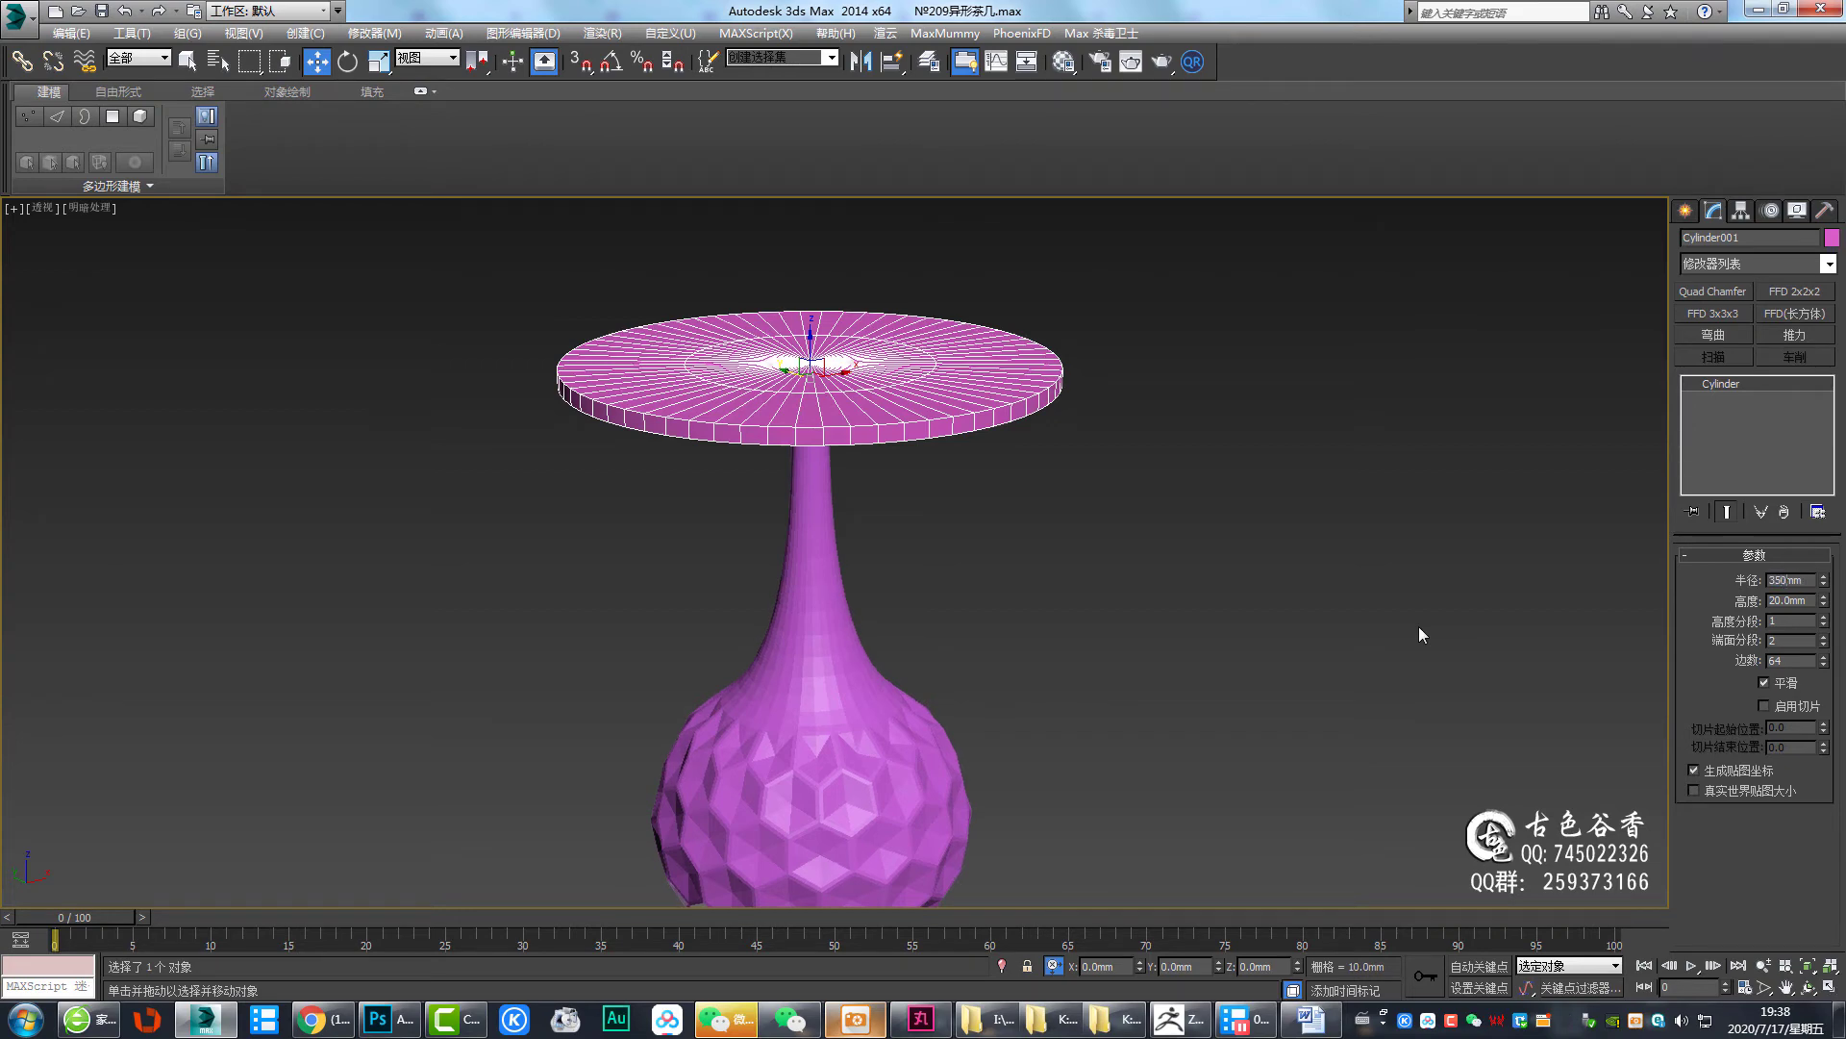
pyautogui.press('Return')
pyautogui.keyDown('alt'); pyautogui.moveTo(950, 627); pyautogui.dragTo(913, 462, button='middle'); pyautogui.keyUp('alt')
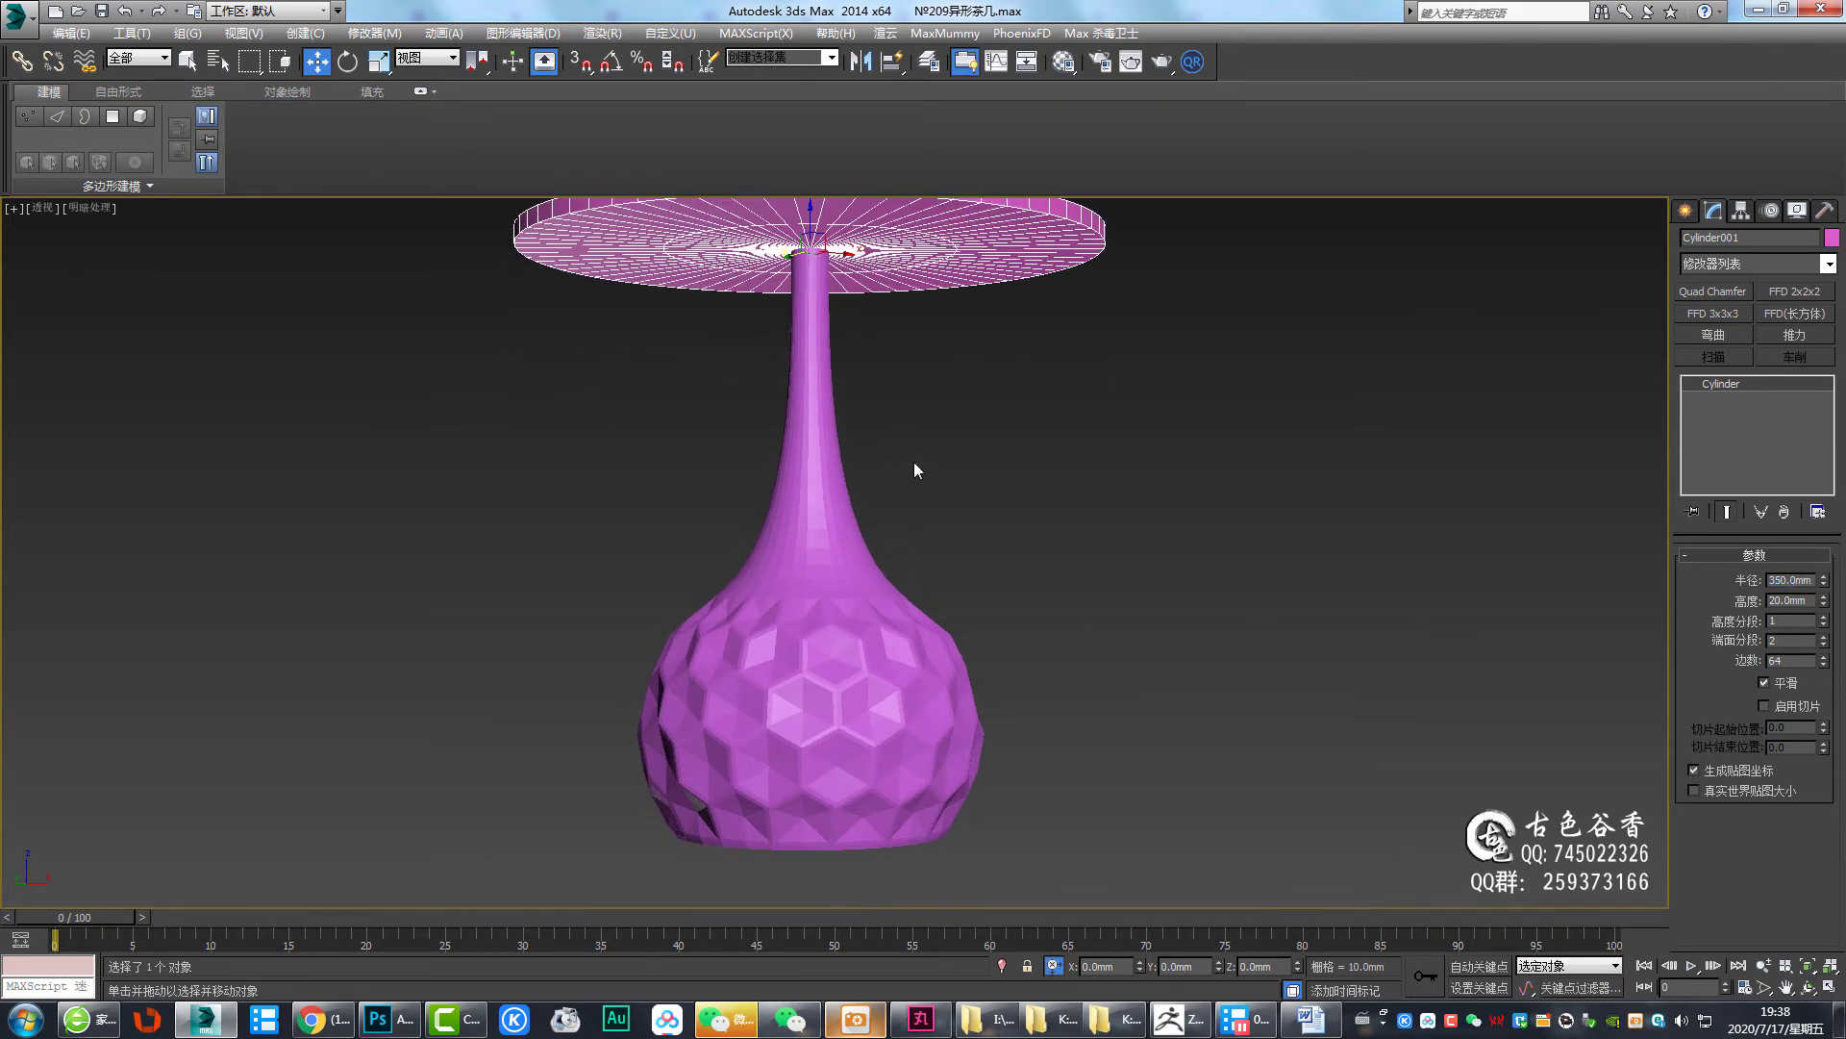
pyautogui.scroll(-3, 914, 462)
pyautogui.moveTo(914, 552)
pyautogui.keyDown('alt'); pyautogui.mouseDown(button='middle')
pyautogui.moveTo(993, 550)
pyautogui.moveTo(985, 534)
pyautogui.mouseUp(button='middle'); pyautogui.keyUp('alt')
pyautogui.press('2')
pyautogui.scroll(3, 989, 539)
# Chamfer the table top's upper and lower rim edge loops by 3 mm
pyautogui.scroll(3, 939, 454)
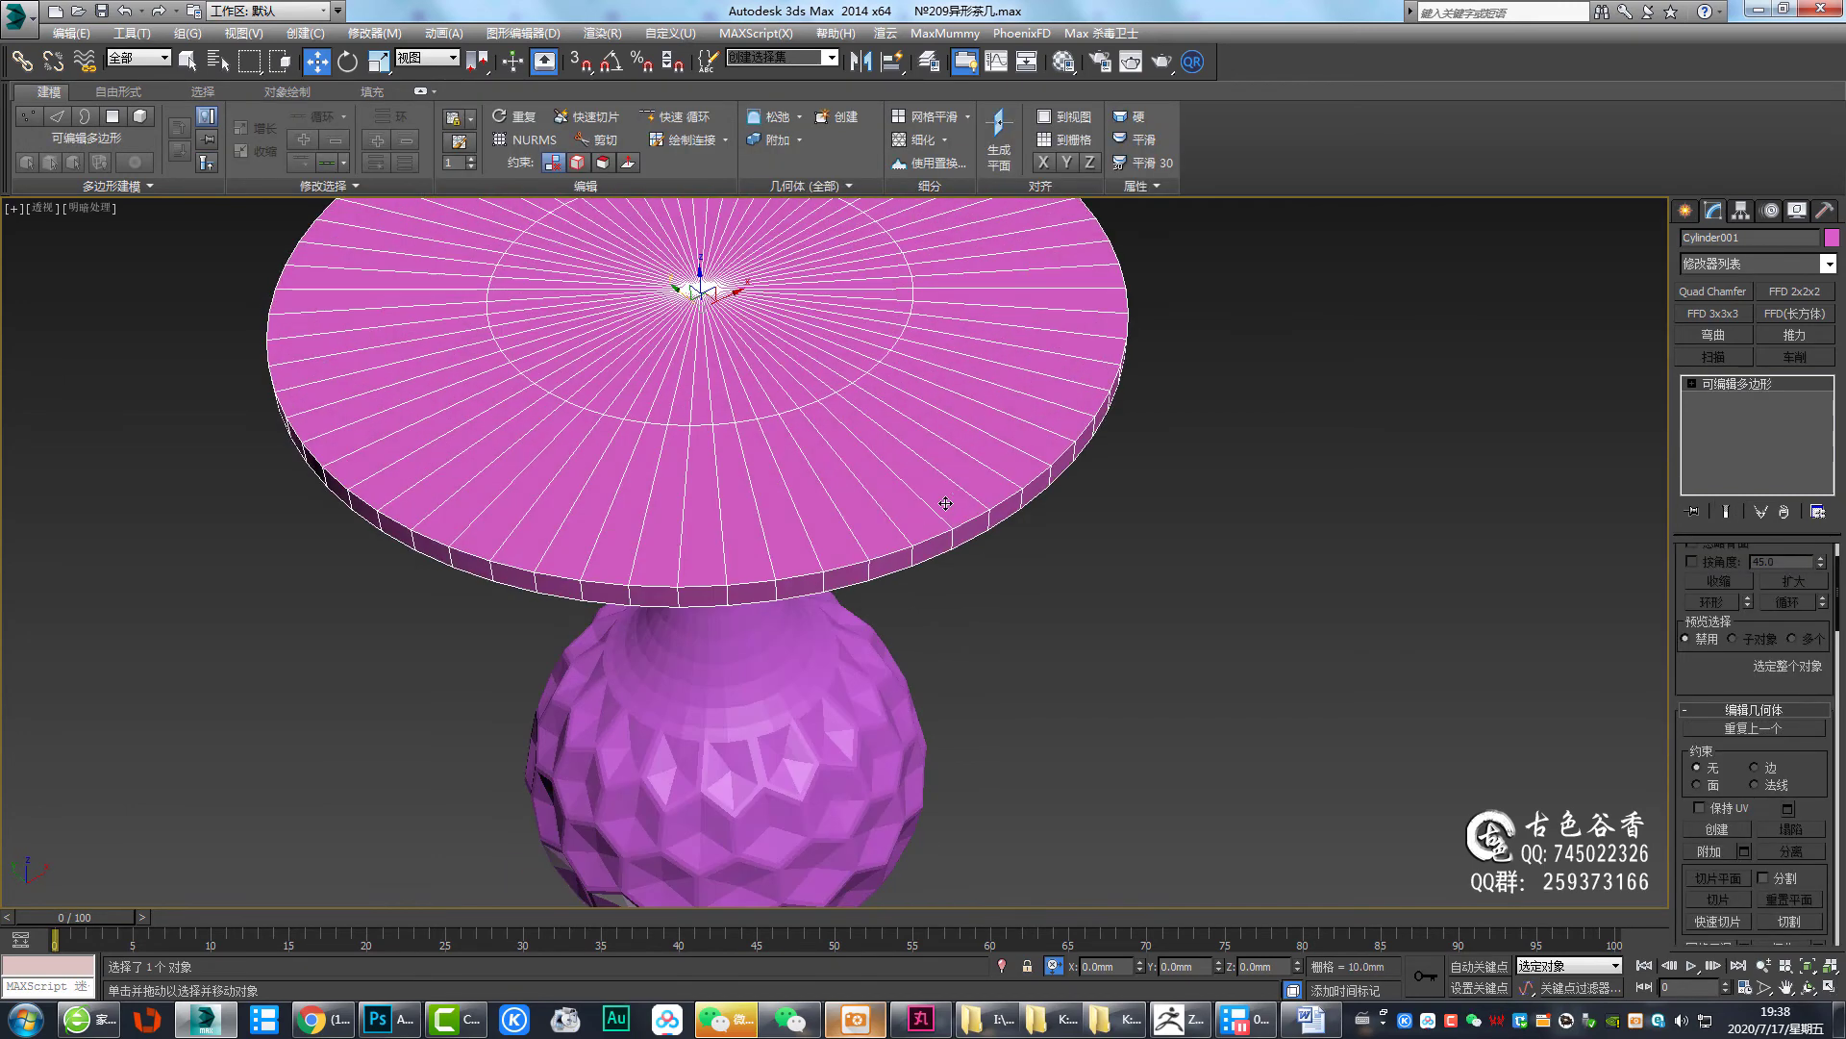
pyautogui.doubleClick(938, 535)
pyautogui.keyDown('ctrl'); pyautogui.click(938, 552); pyautogui.keyUp('ctrl')
pyautogui.moveTo(938, 552); pyautogui.dragTo(932, 637, button='middle')
pyautogui.hotkey('ctrl', 'shift', 'c')
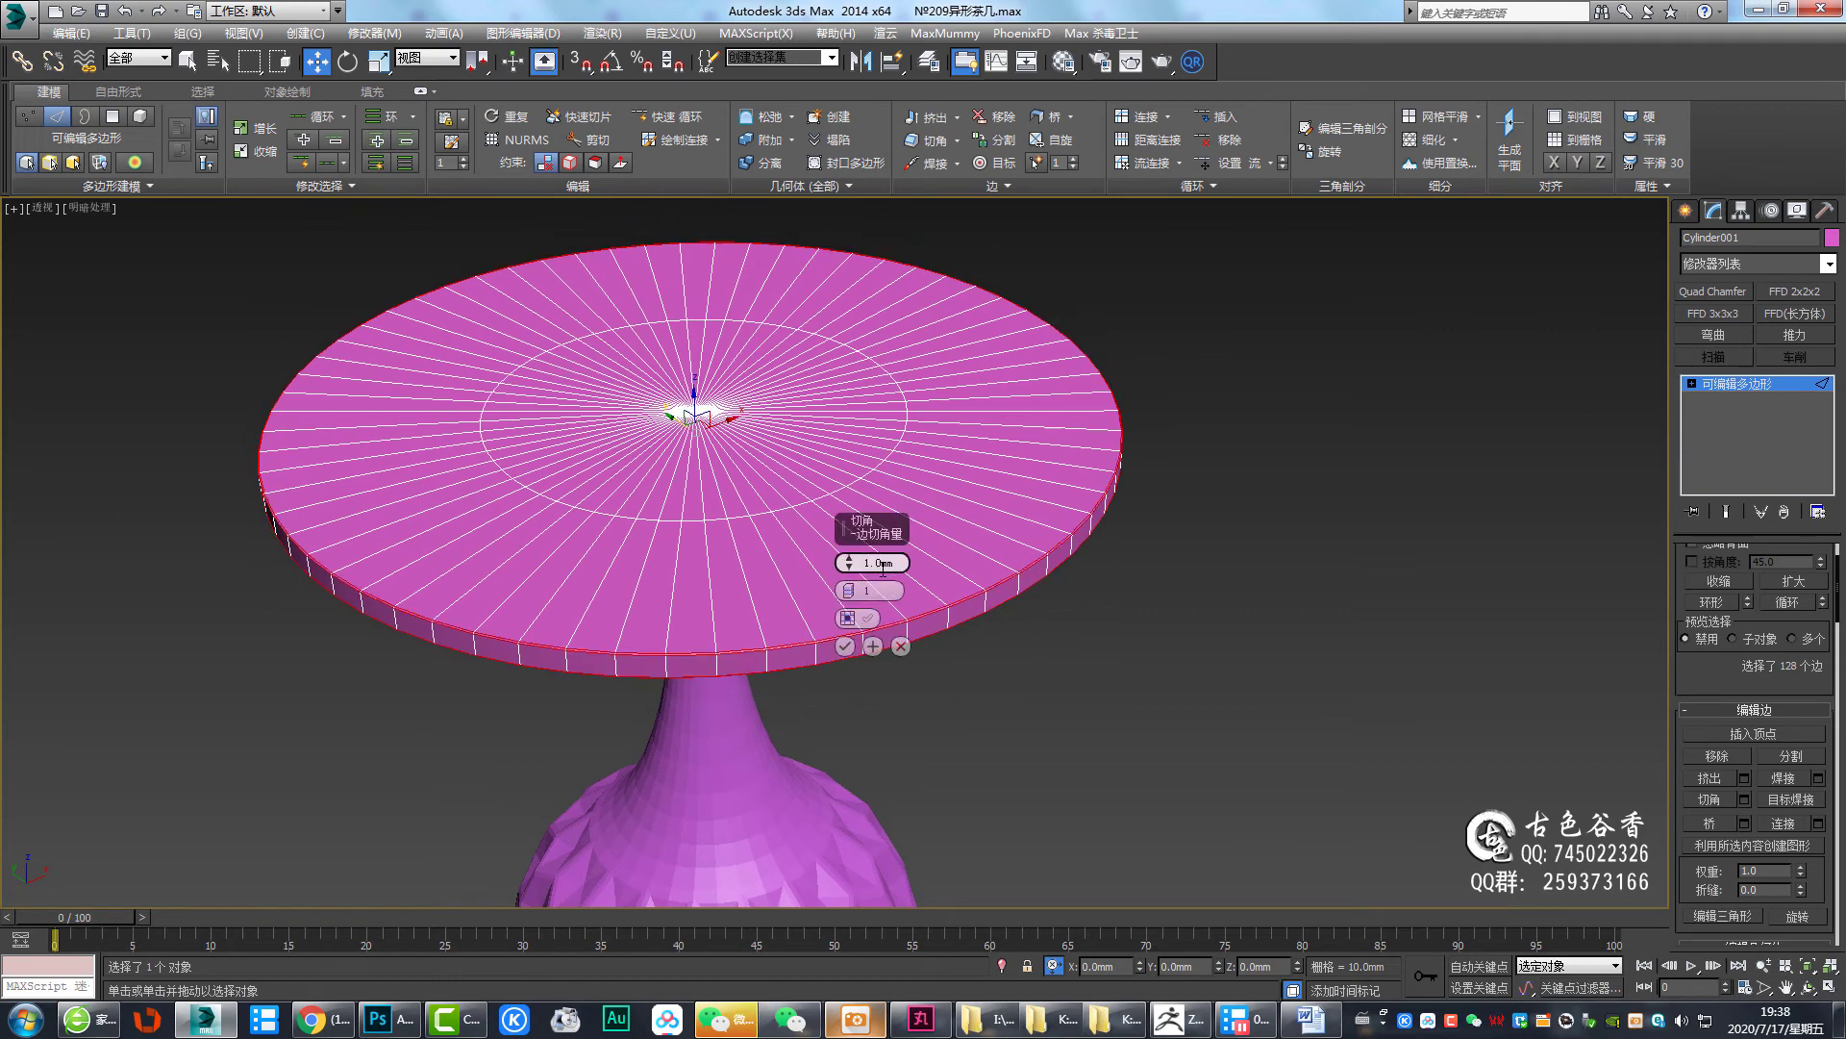
pyautogui.write('3')
pyautogui.press('Tab')
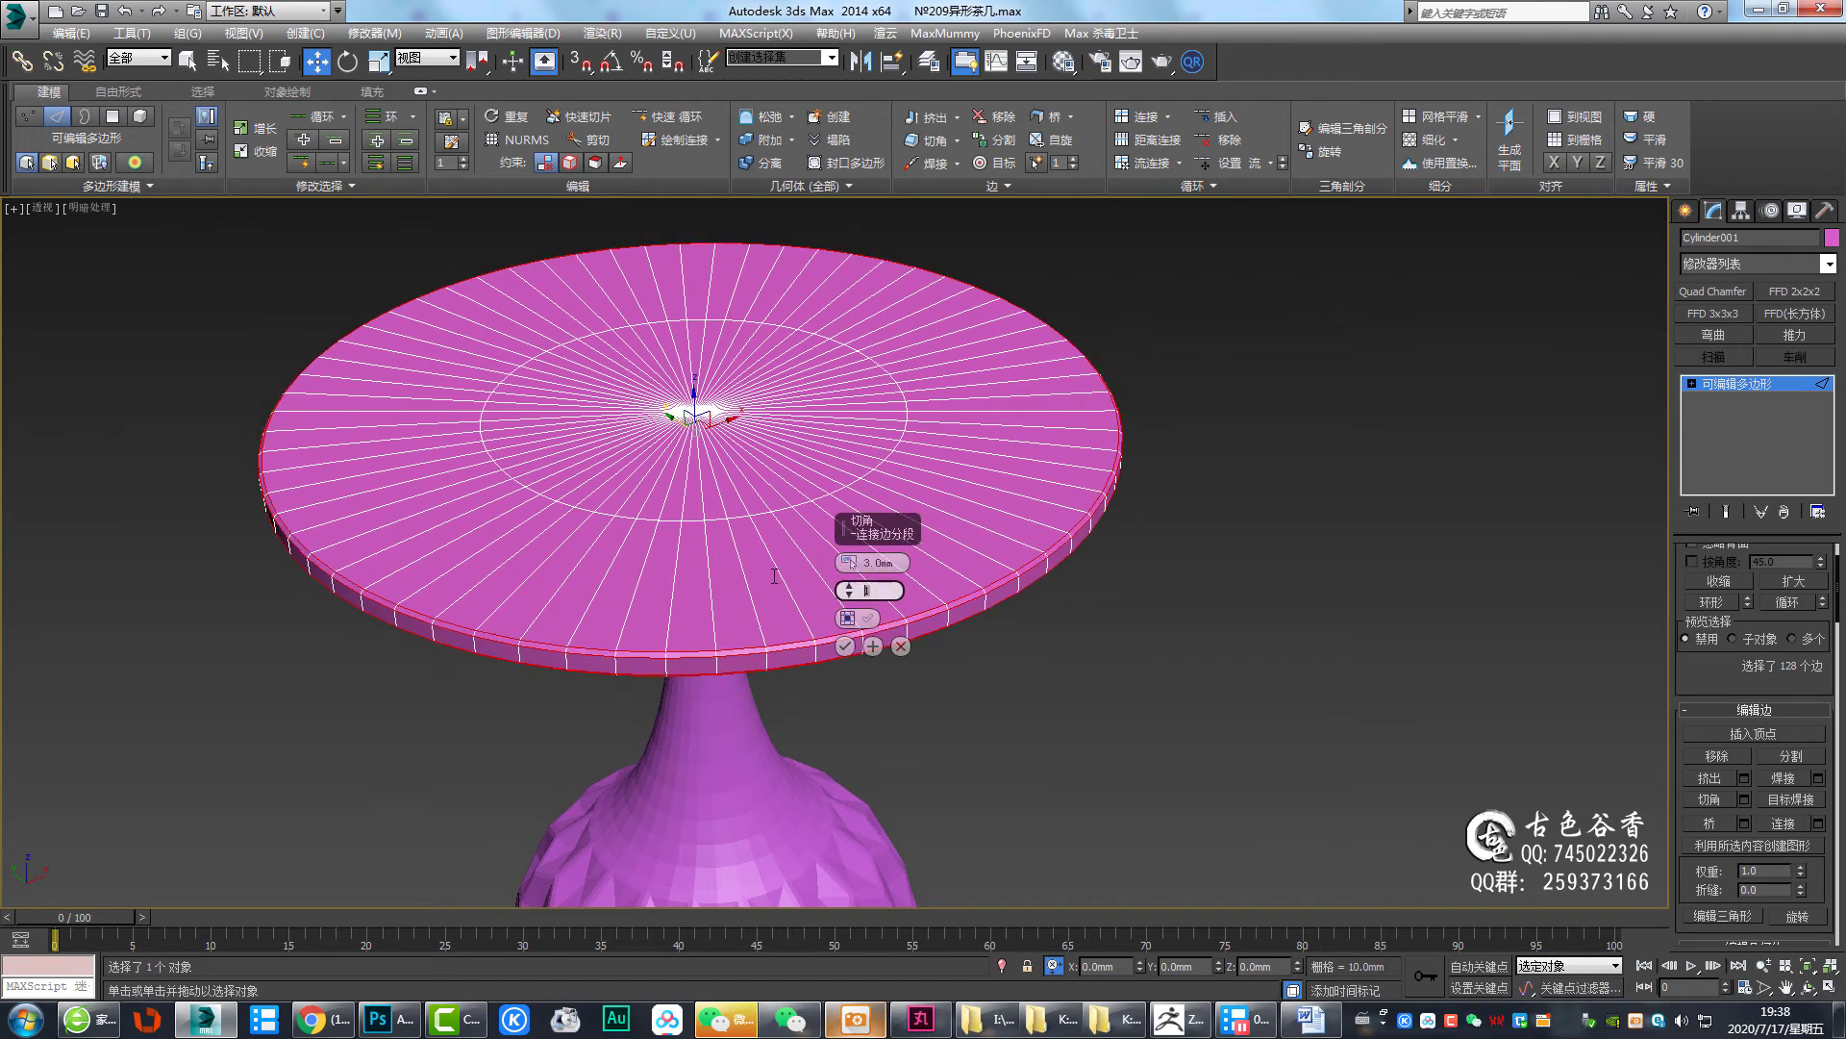
pyautogui.write('4')
pyautogui.click(844, 646)
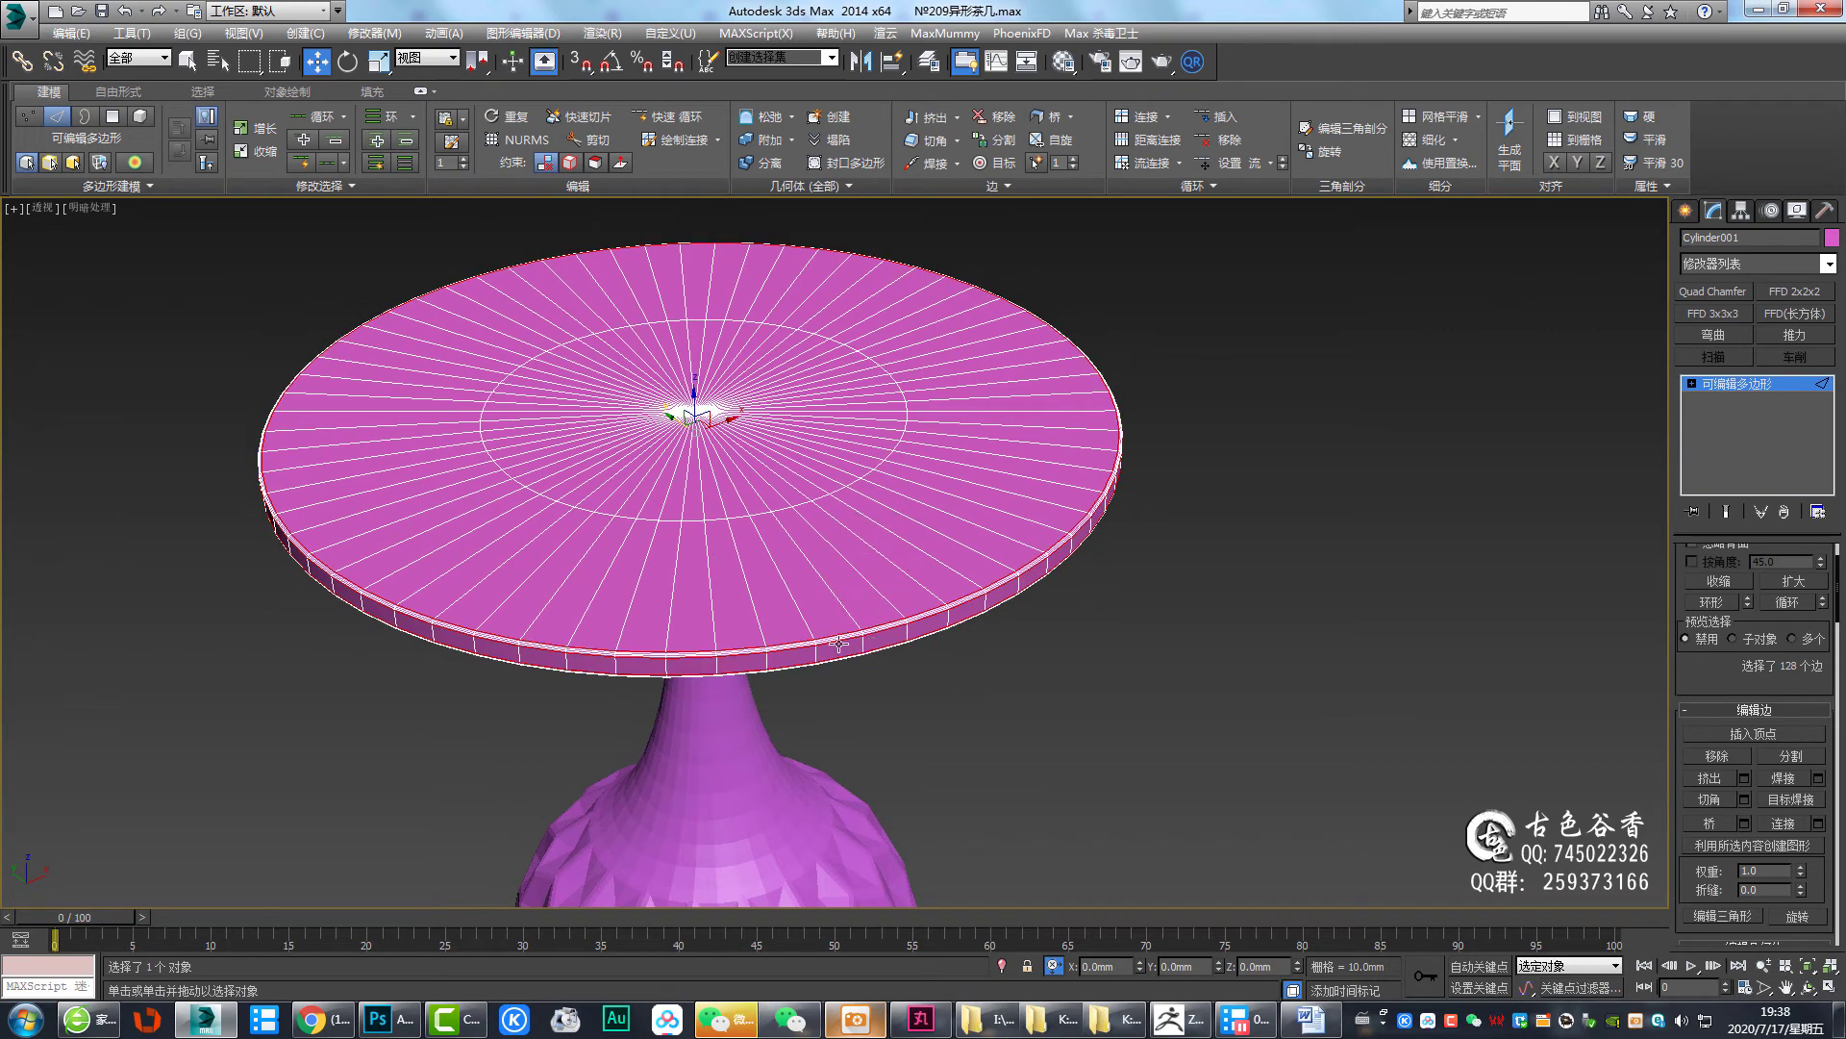
# Select the inner ring of edges on the table top in top wireframe view and remove it
pyautogui.doubleClick(810, 507)
pyautogui.press('t')
pyautogui.press('F3')
pyautogui.press('q')
pyautogui.scroll(5, 847, 529)
pyautogui.scroll(4, 913, 538)
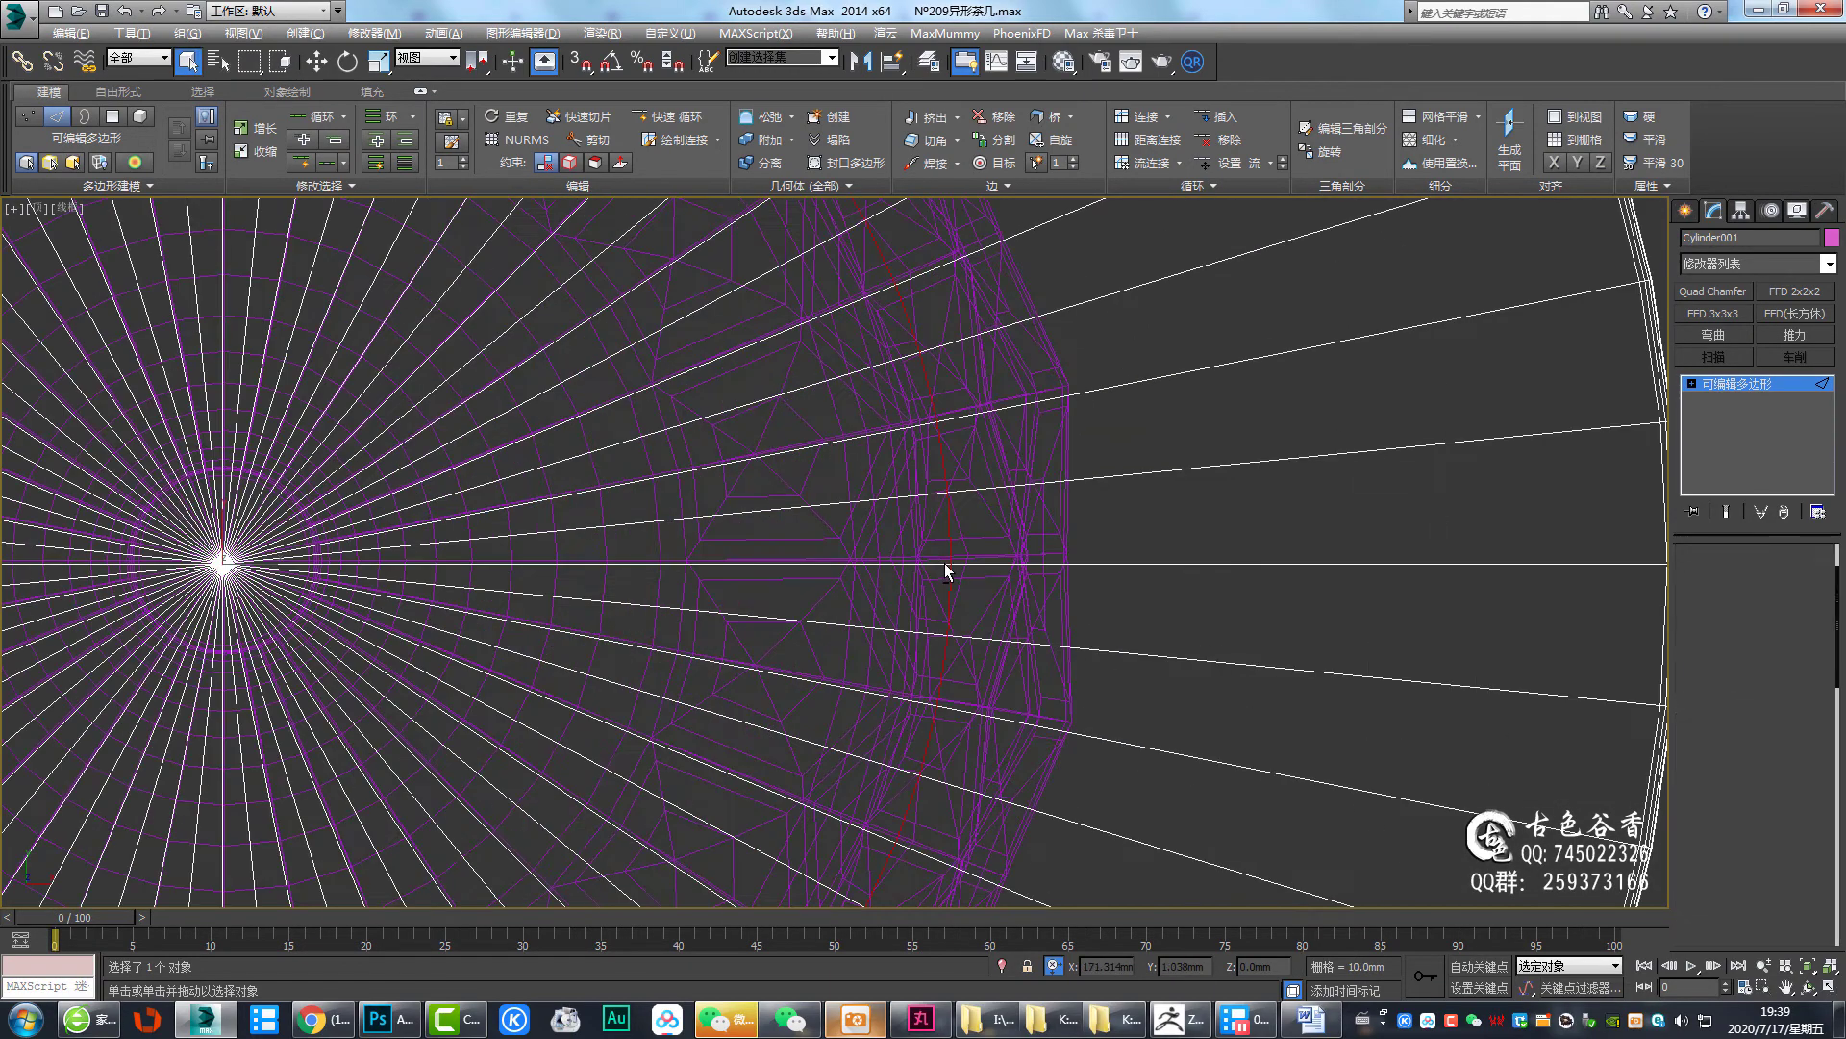
pyautogui.scroll(-4, 1010, 553)
pyautogui.click(1135, 569)
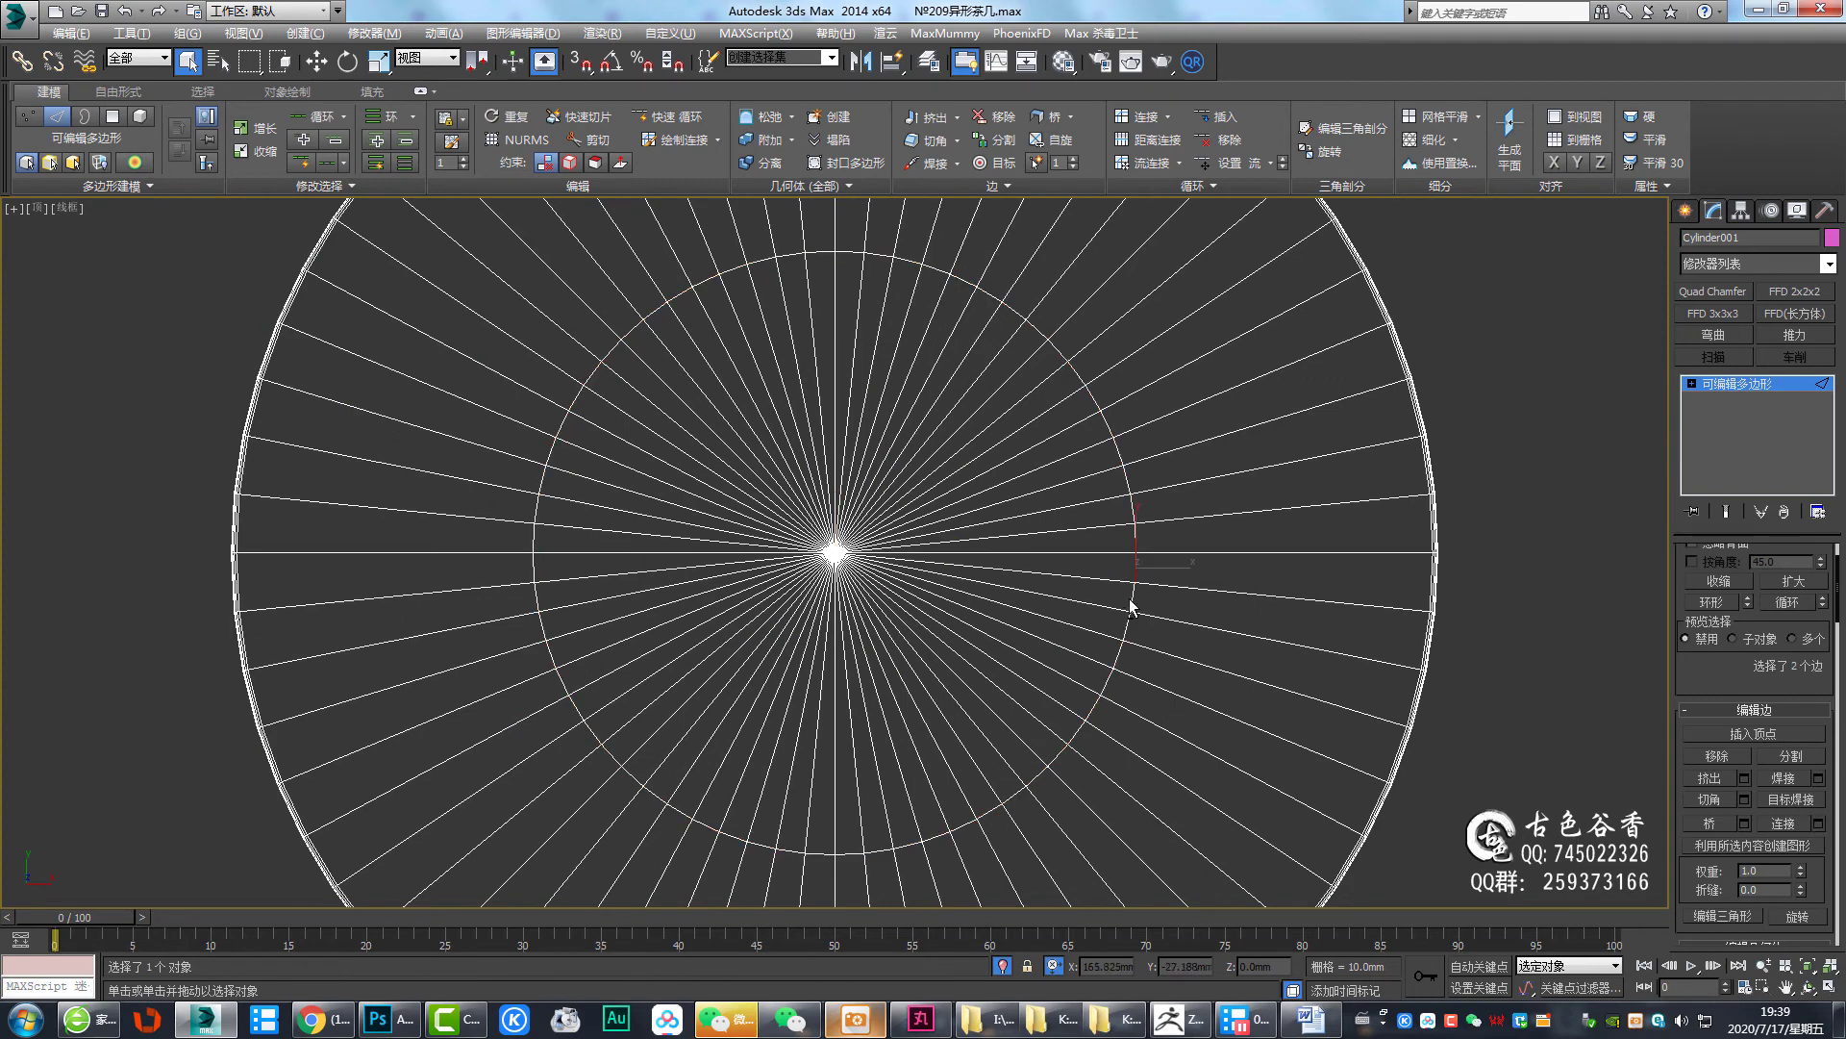
pyautogui.doubleClick(1131, 597)
pyautogui.press('p')
pyautogui.press('F3')
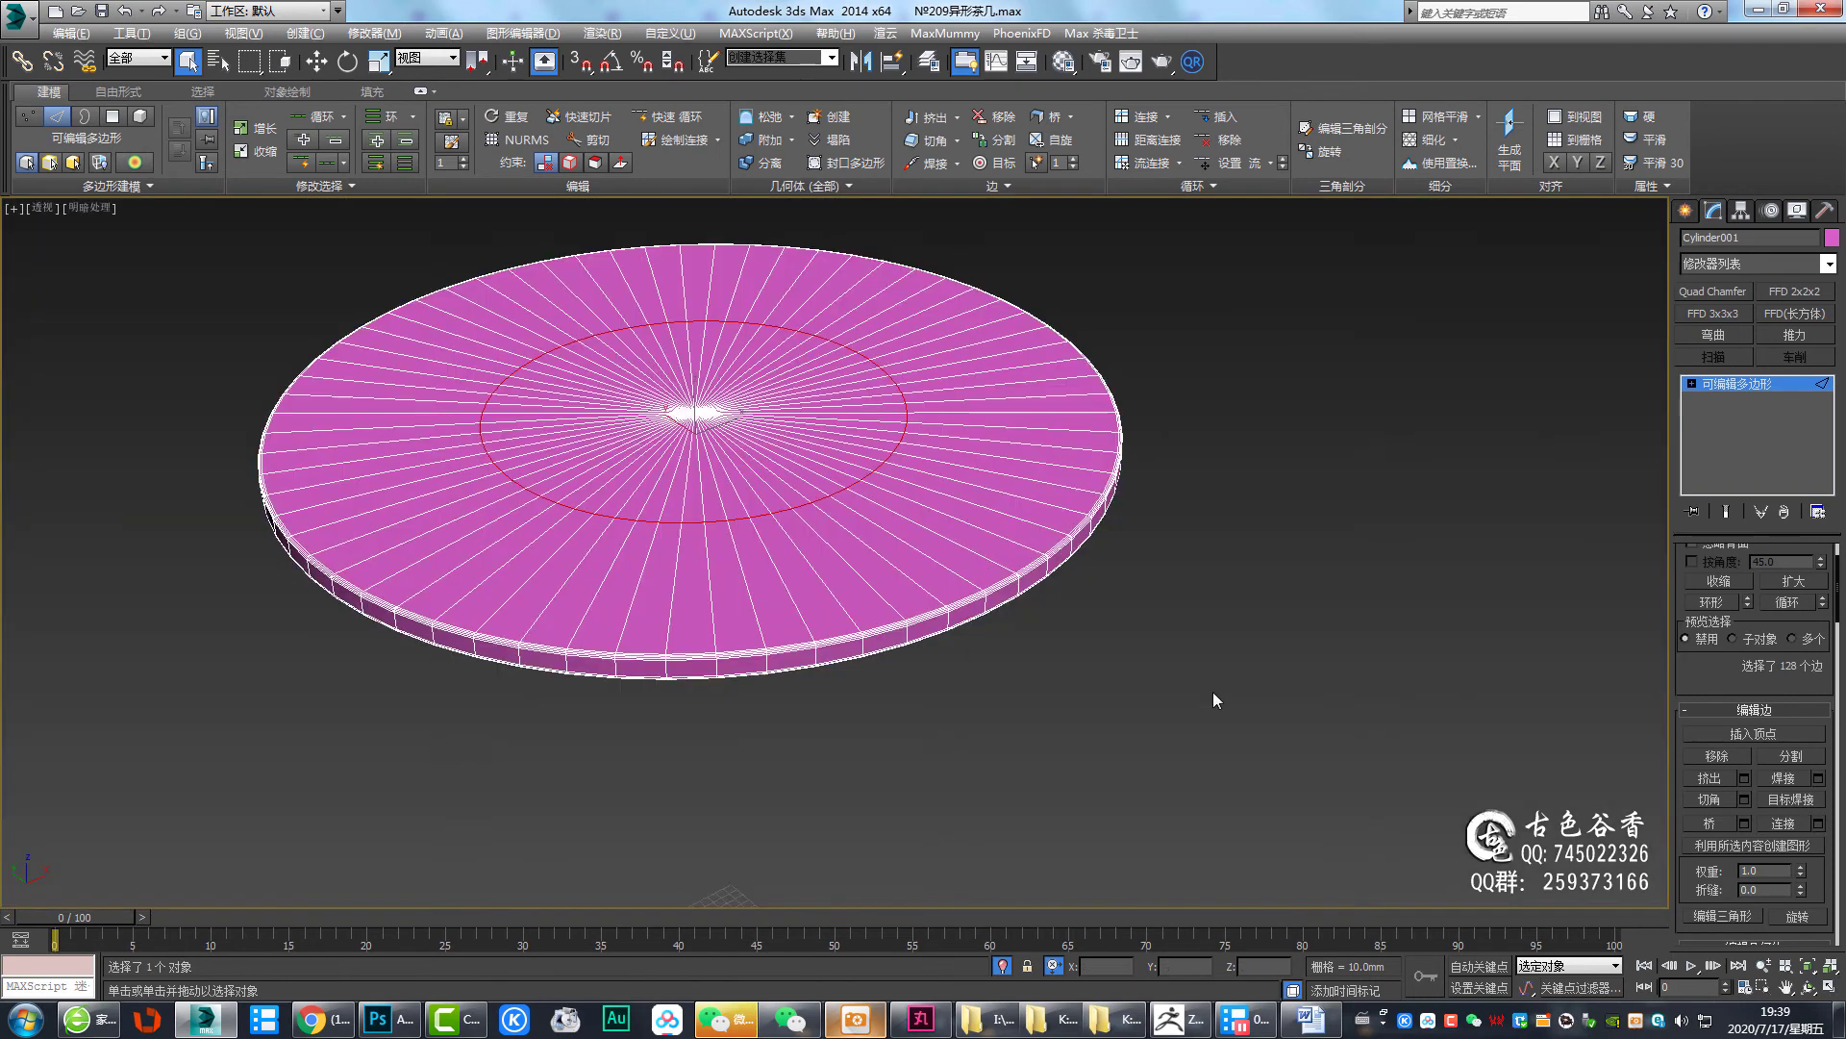
pyautogui.click(951, 587)
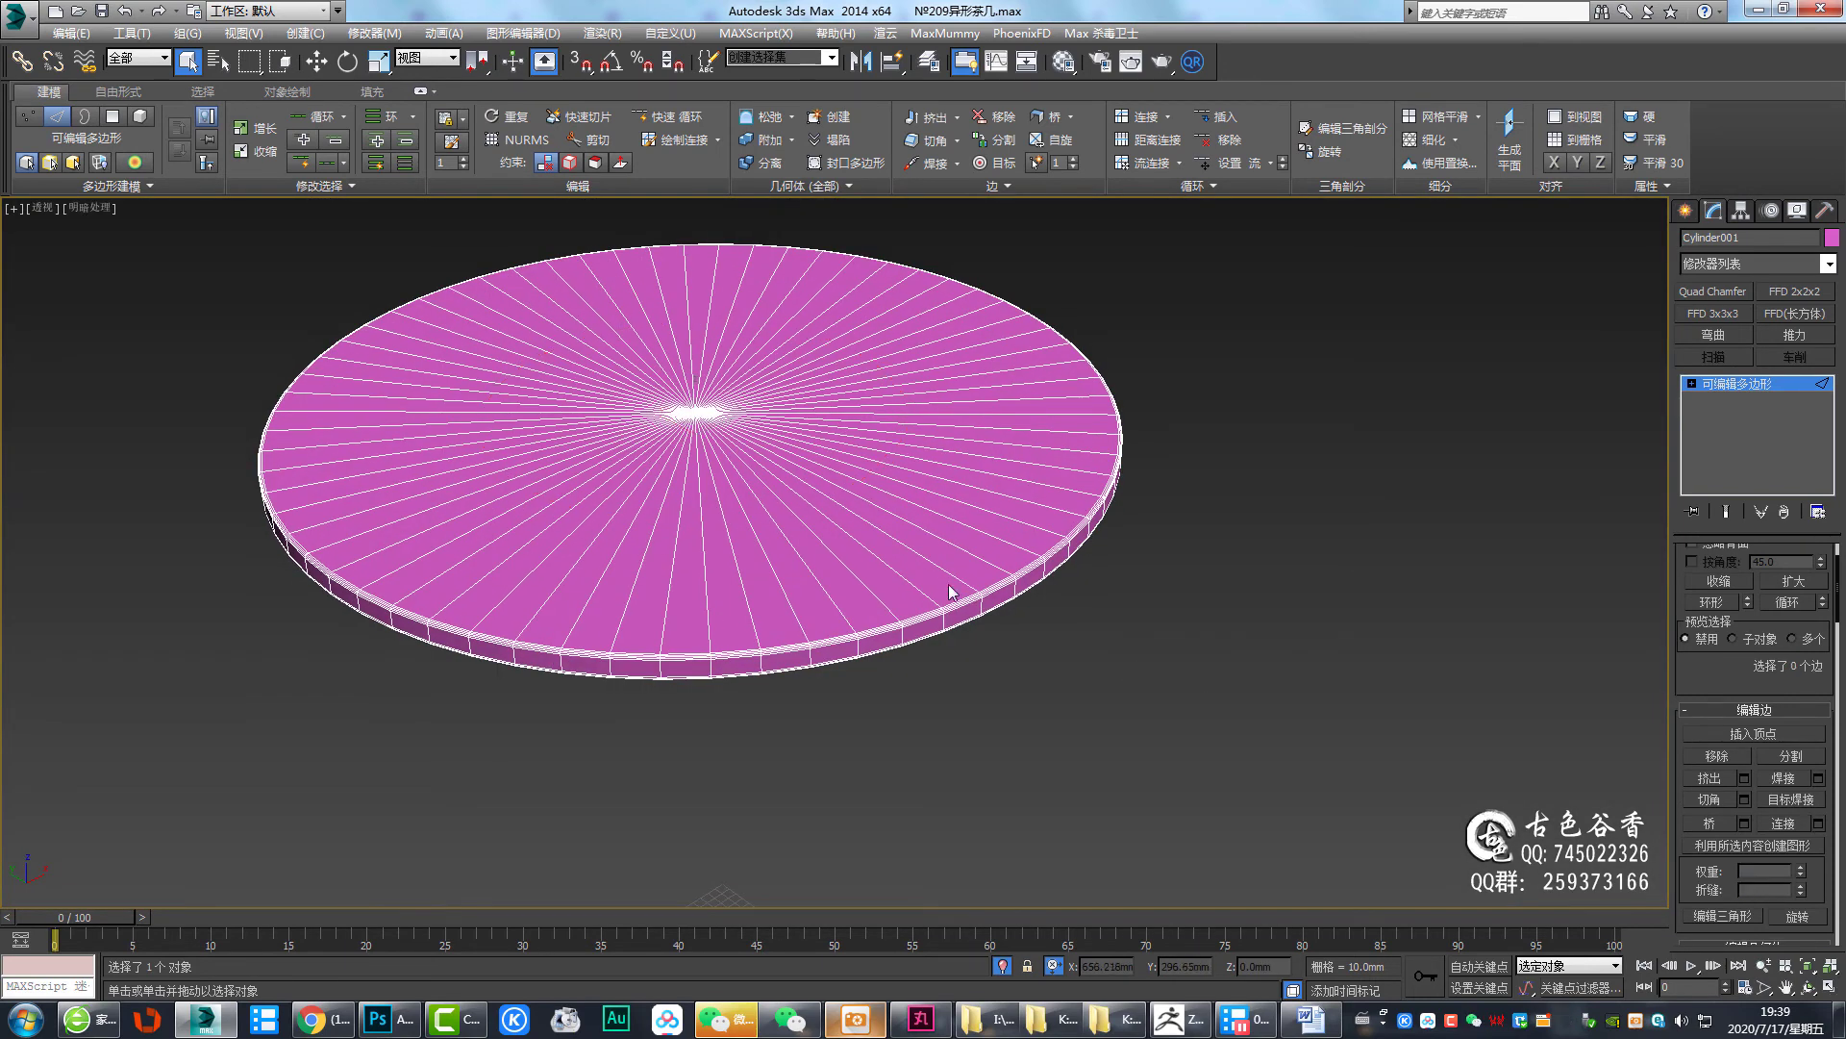
pyautogui.moveTo(952, 586); pyautogui.dragTo(982, 616, button='middle')
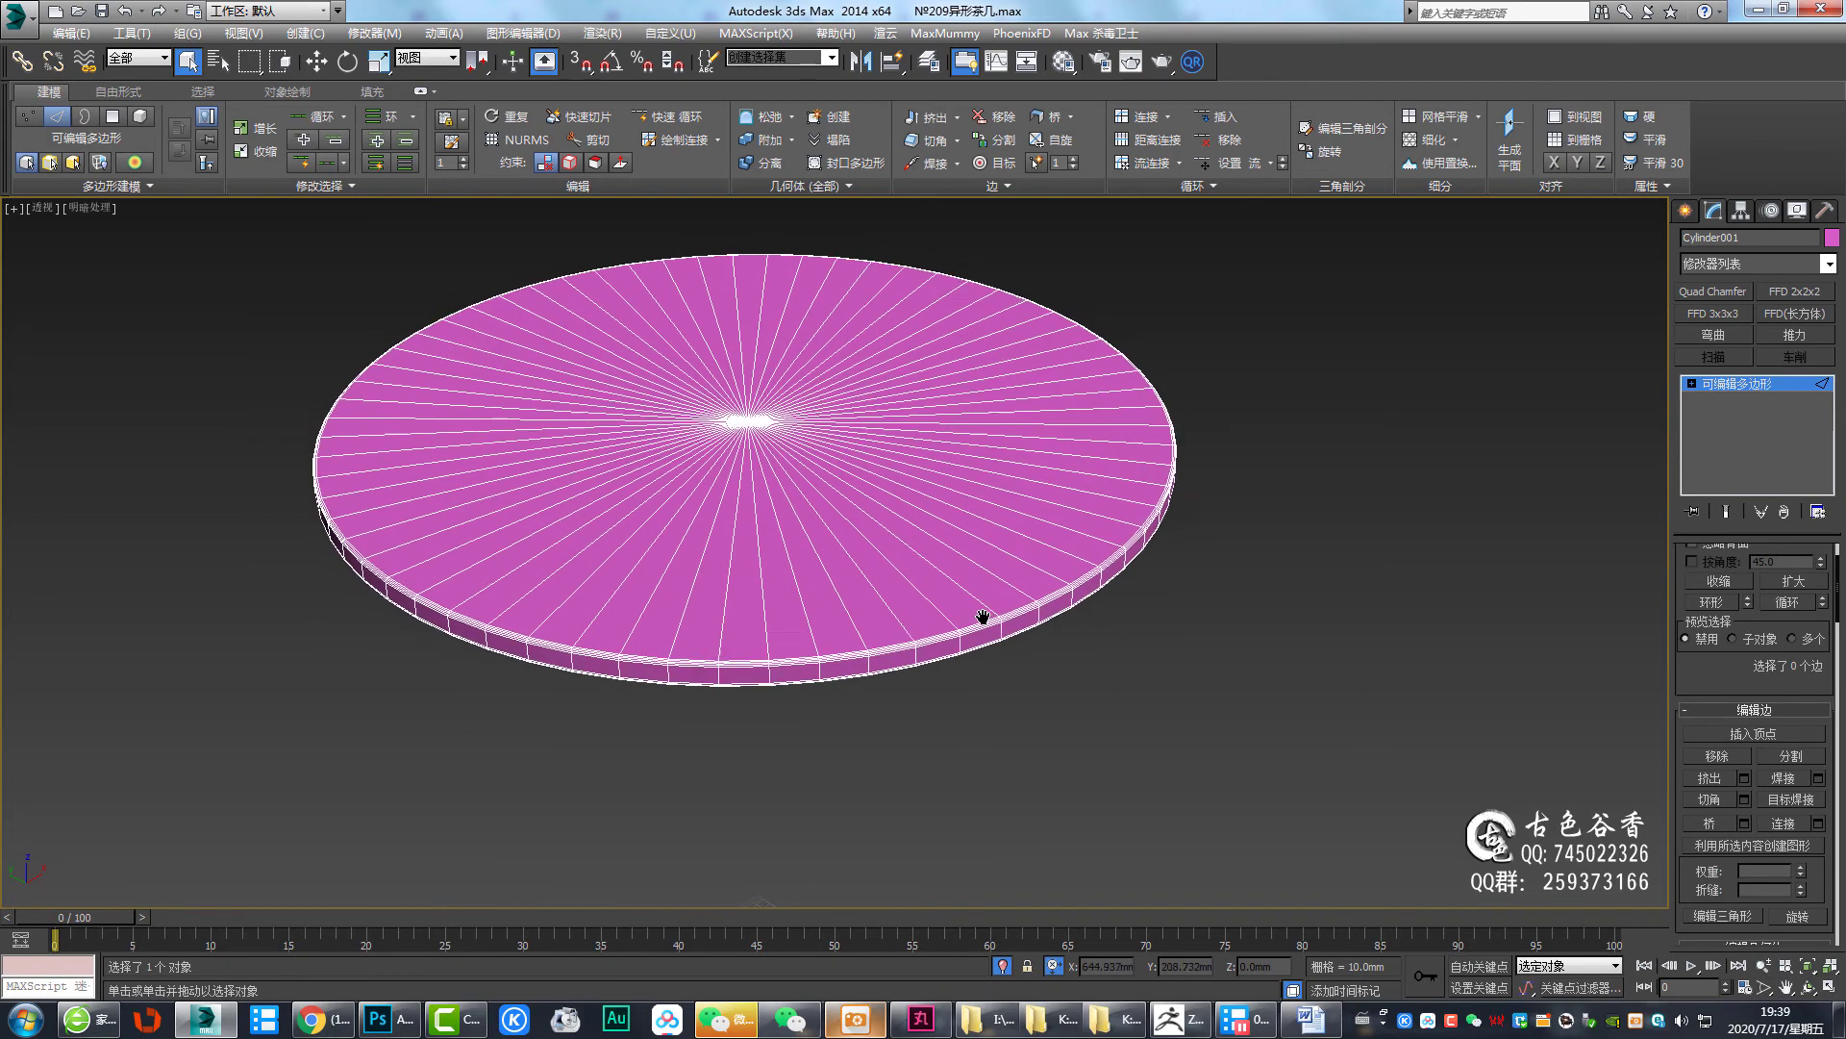
# Select all table top polygons and reset their smoothing groups so the disc shades smoothly
pyautogui.press('4')
pyautogui.hotkey('ctrl', 'a')
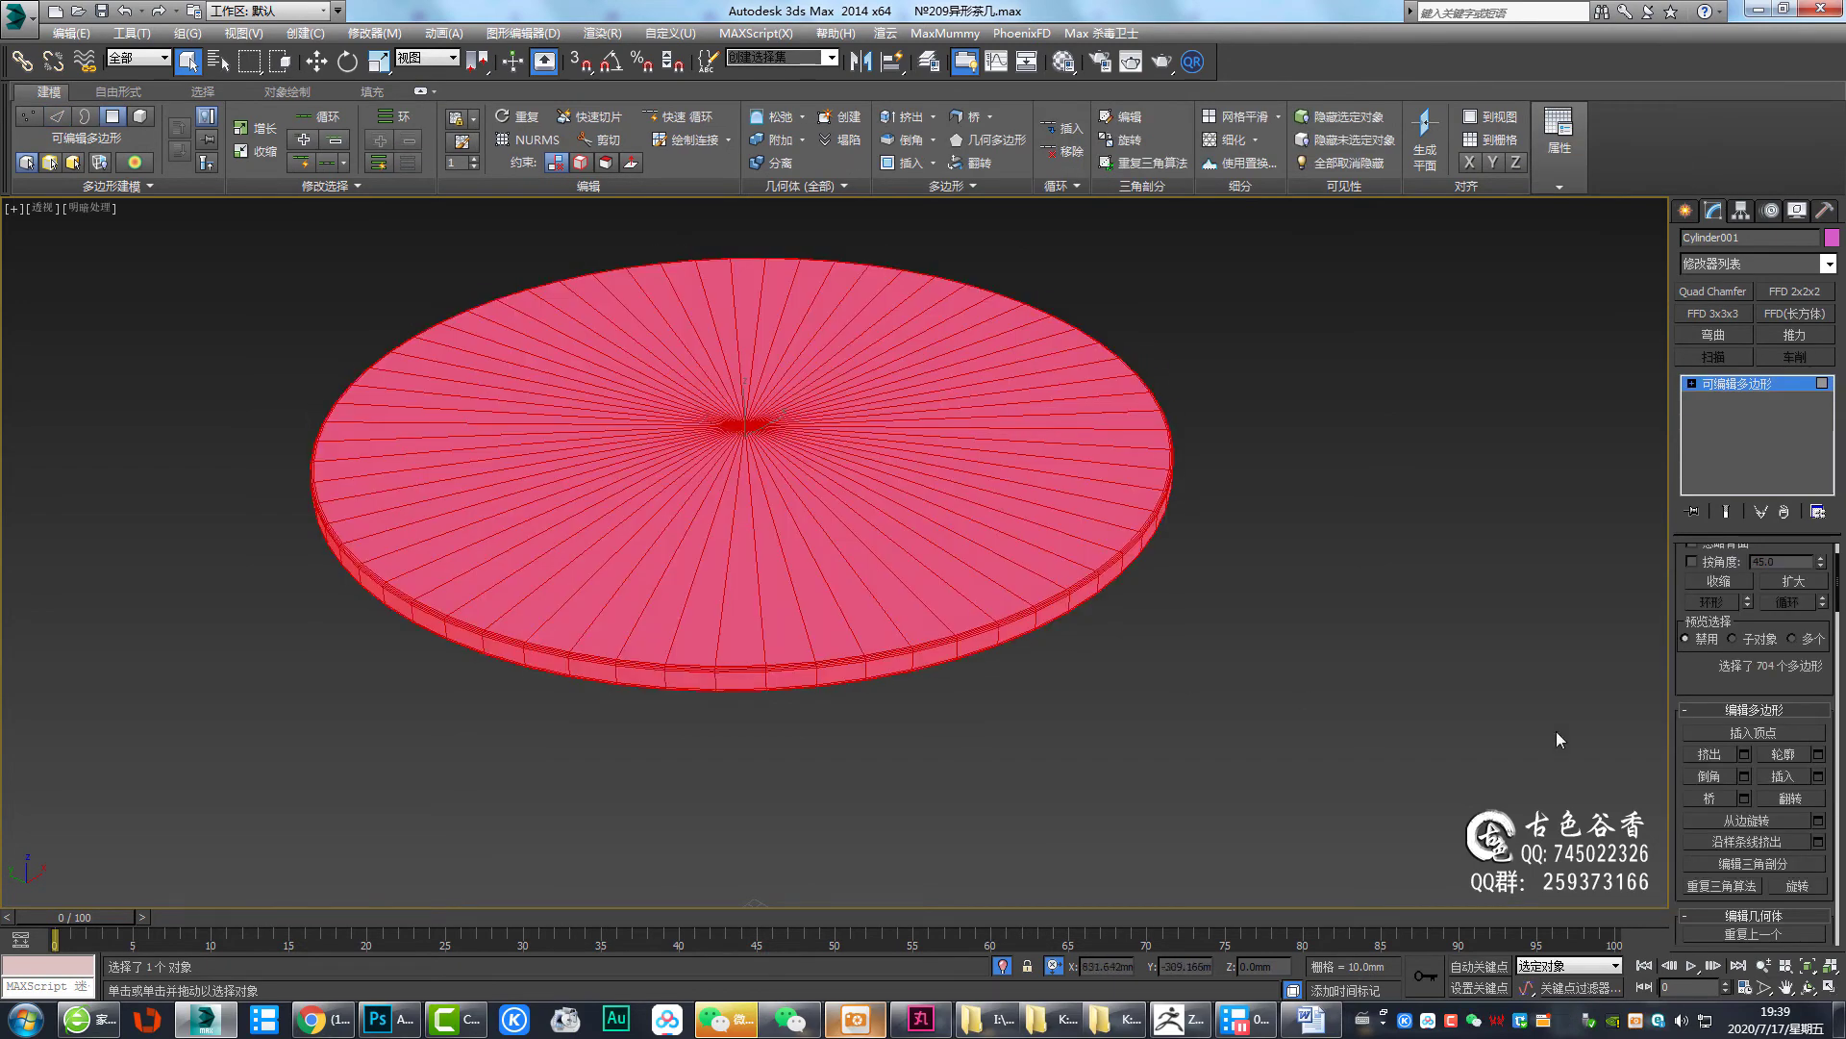
pyautogui.scroll(-5, 1717, 664)
pyautogui.scroll(-5, 1736, 665)
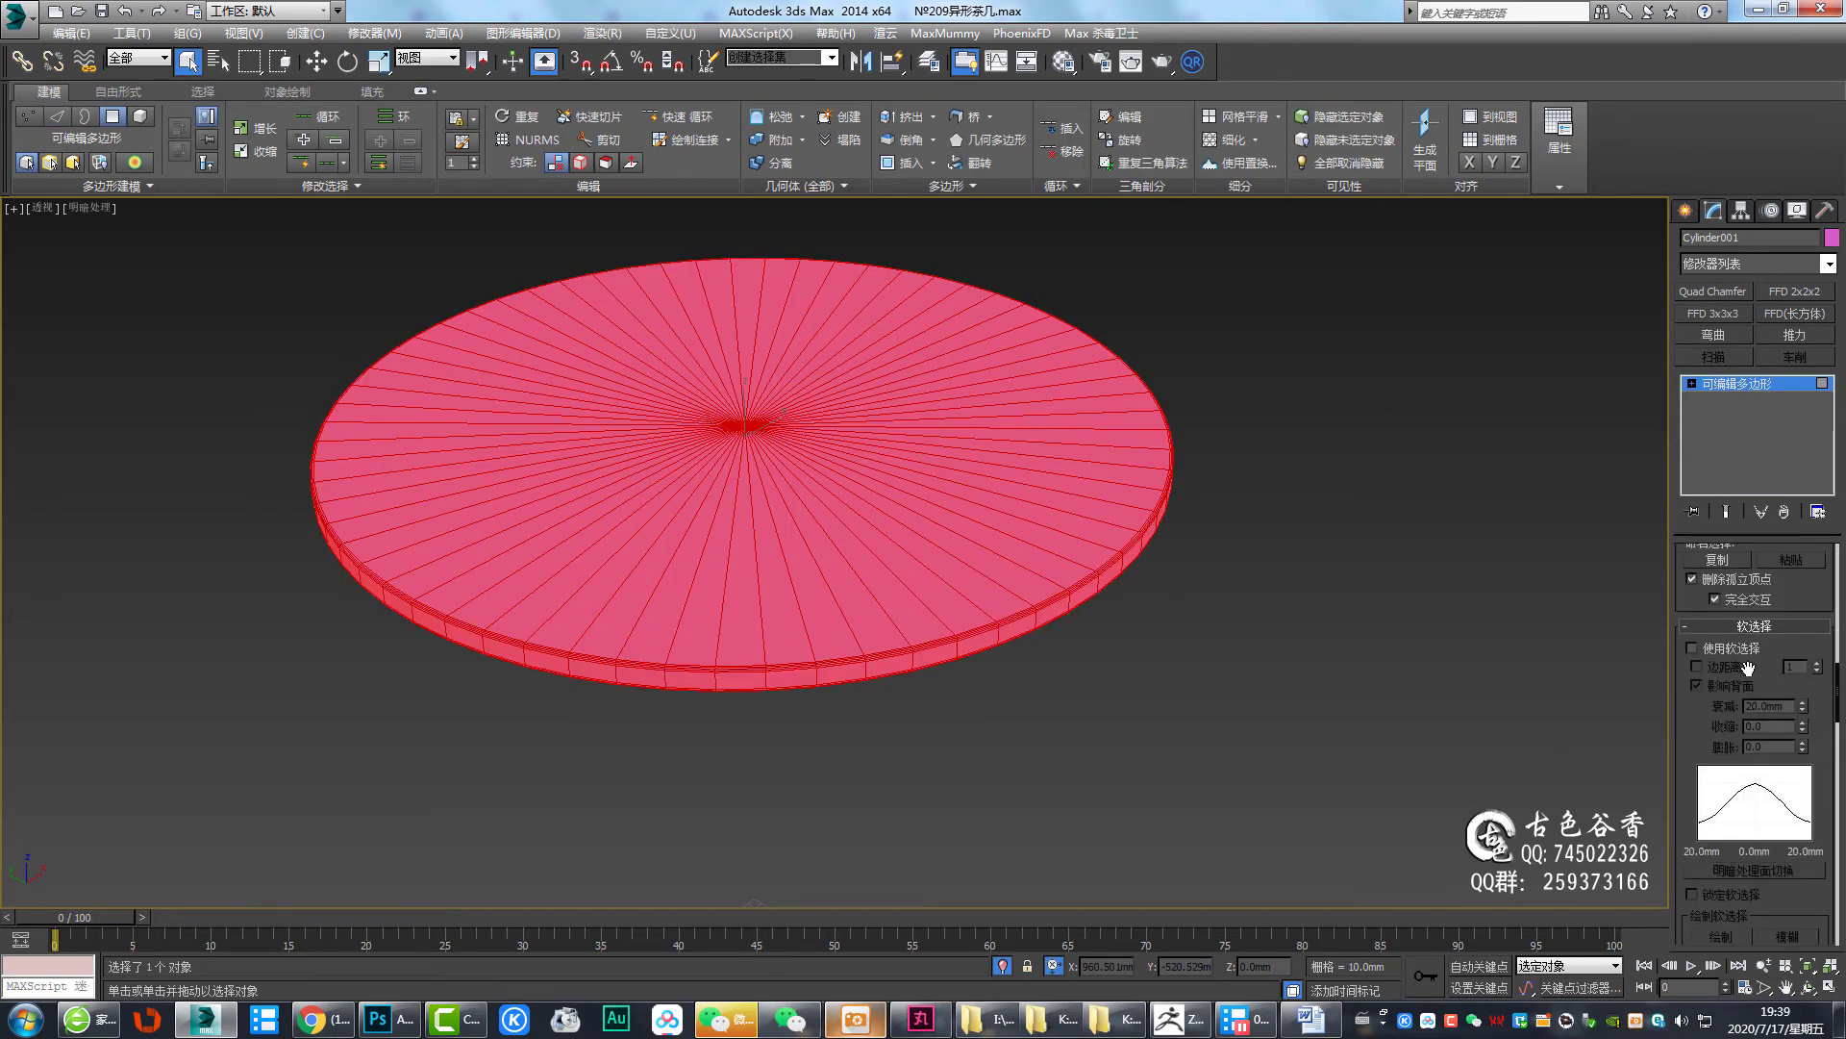
pyautogui.click(1744, 625)
pyautogui.click(1725, 645)
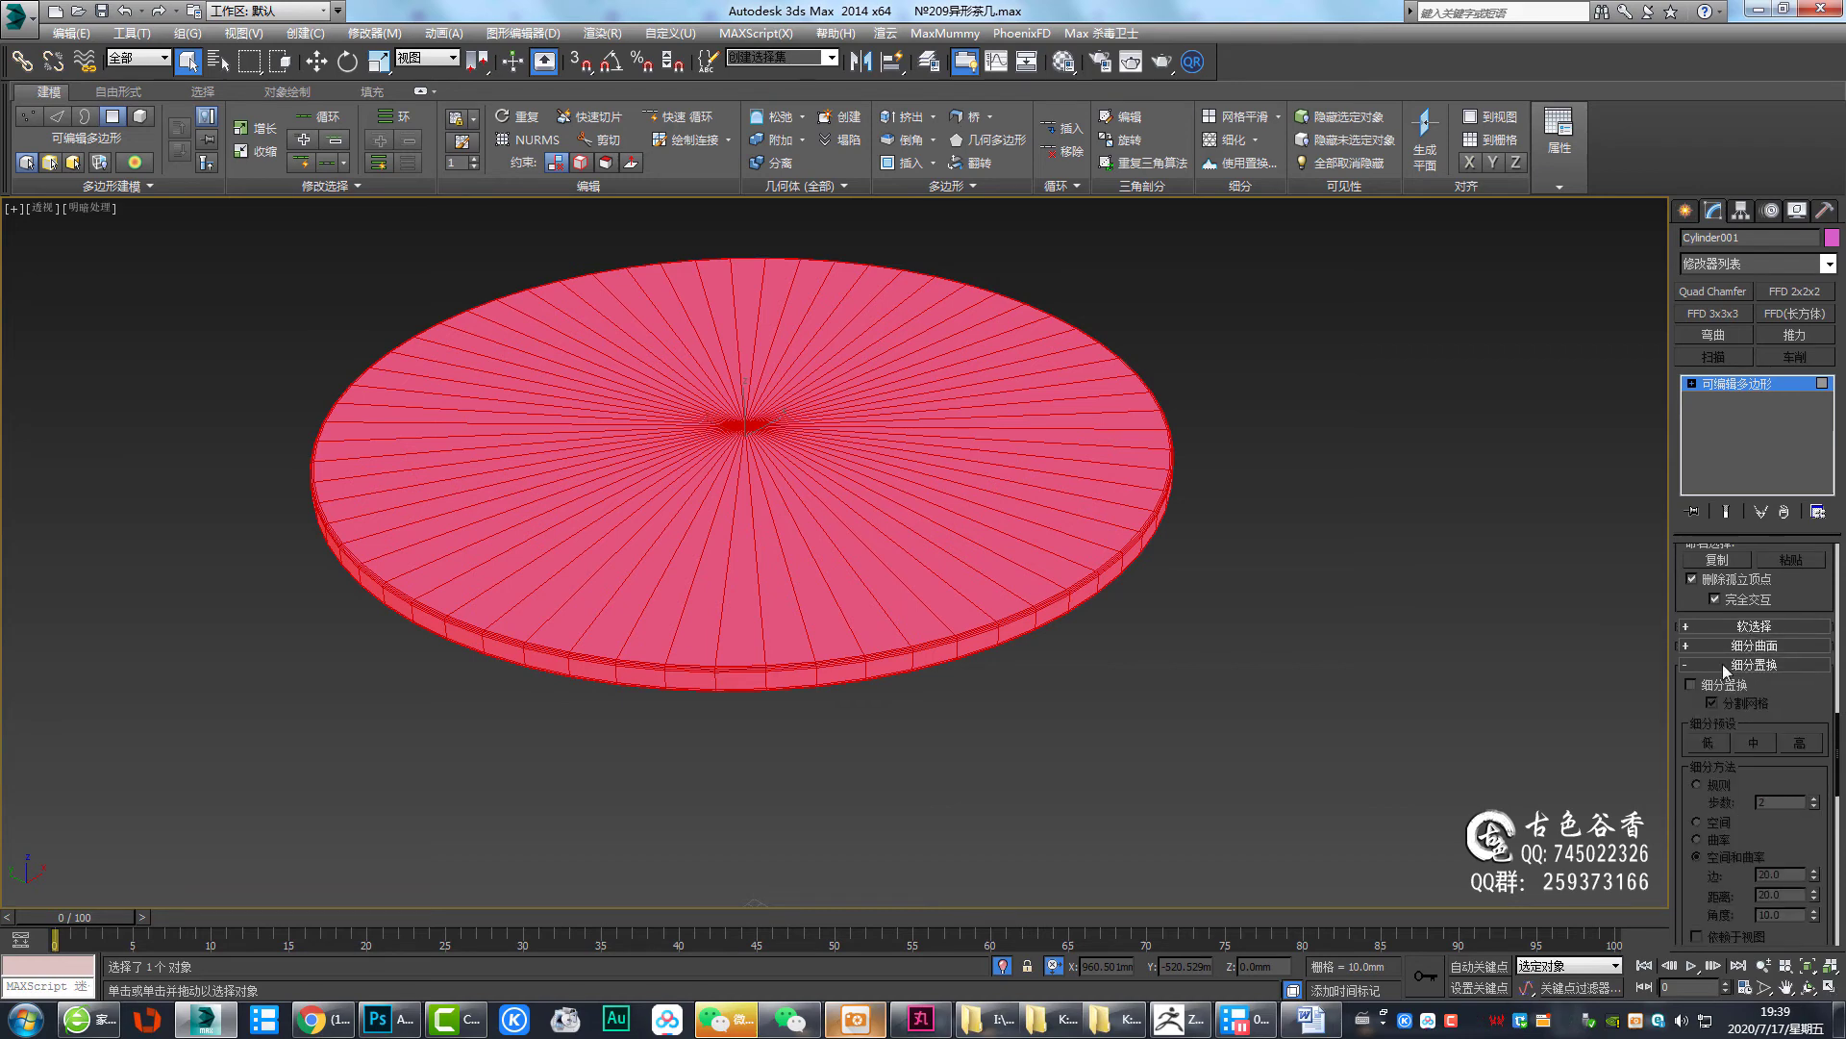
pyautogui.click(1727, 682)
pyautogui.scroll(-2, 1759, 730)
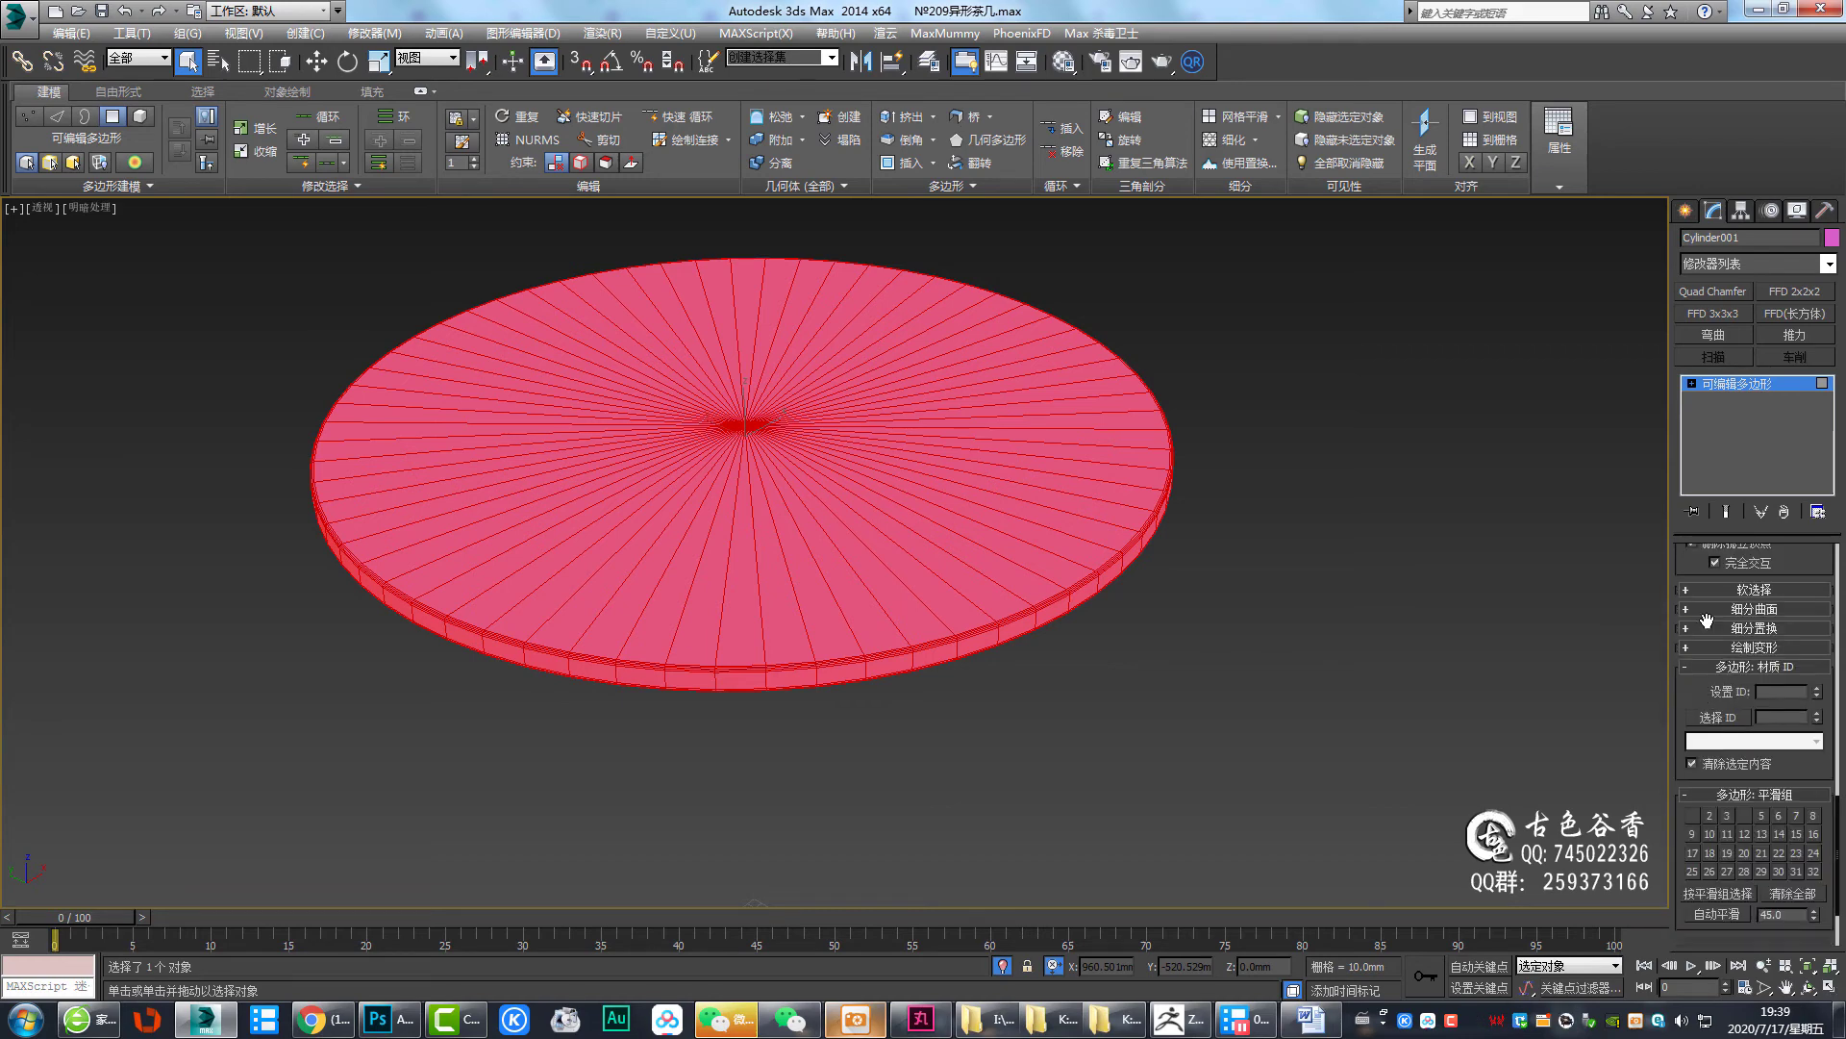
pyautogui.click(1784, 806)
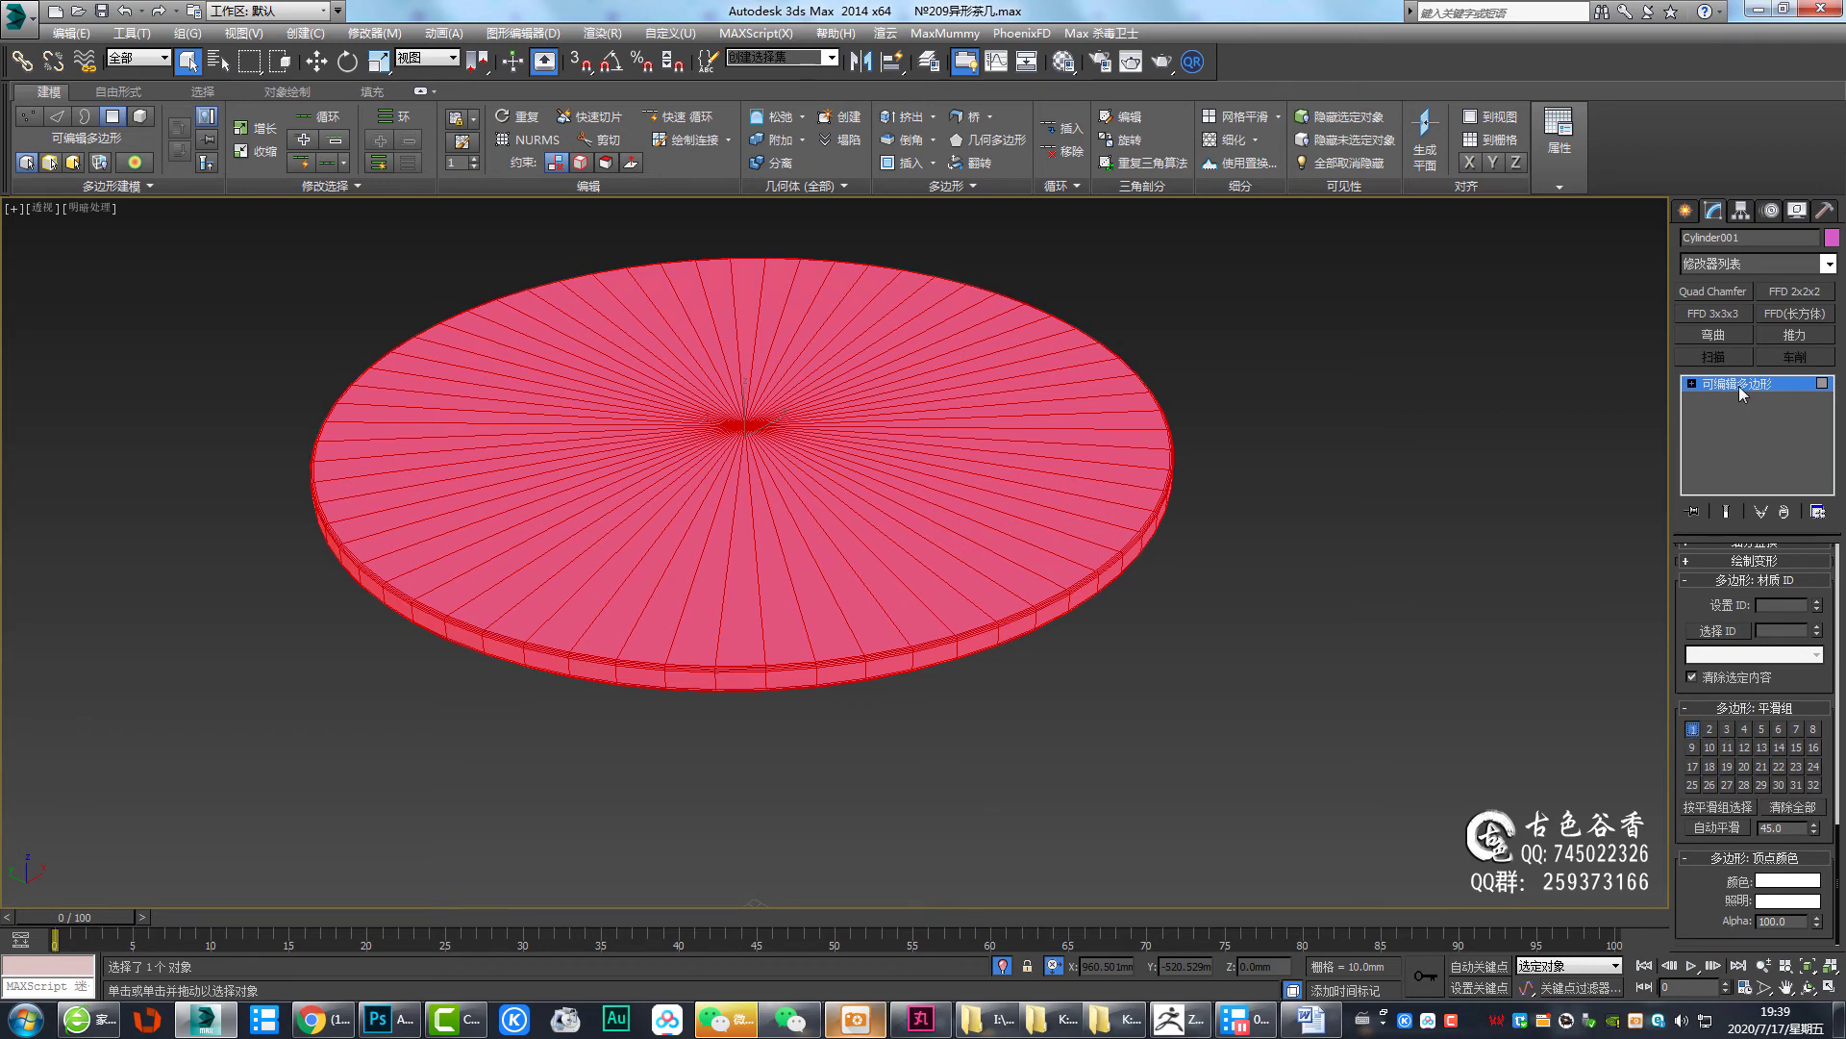
pyautogui.click(1279, 607)
# Unhide the base and apply NURMS smoothing to the dimpled bulb
pyautogui.hotkey('alt', 'q')
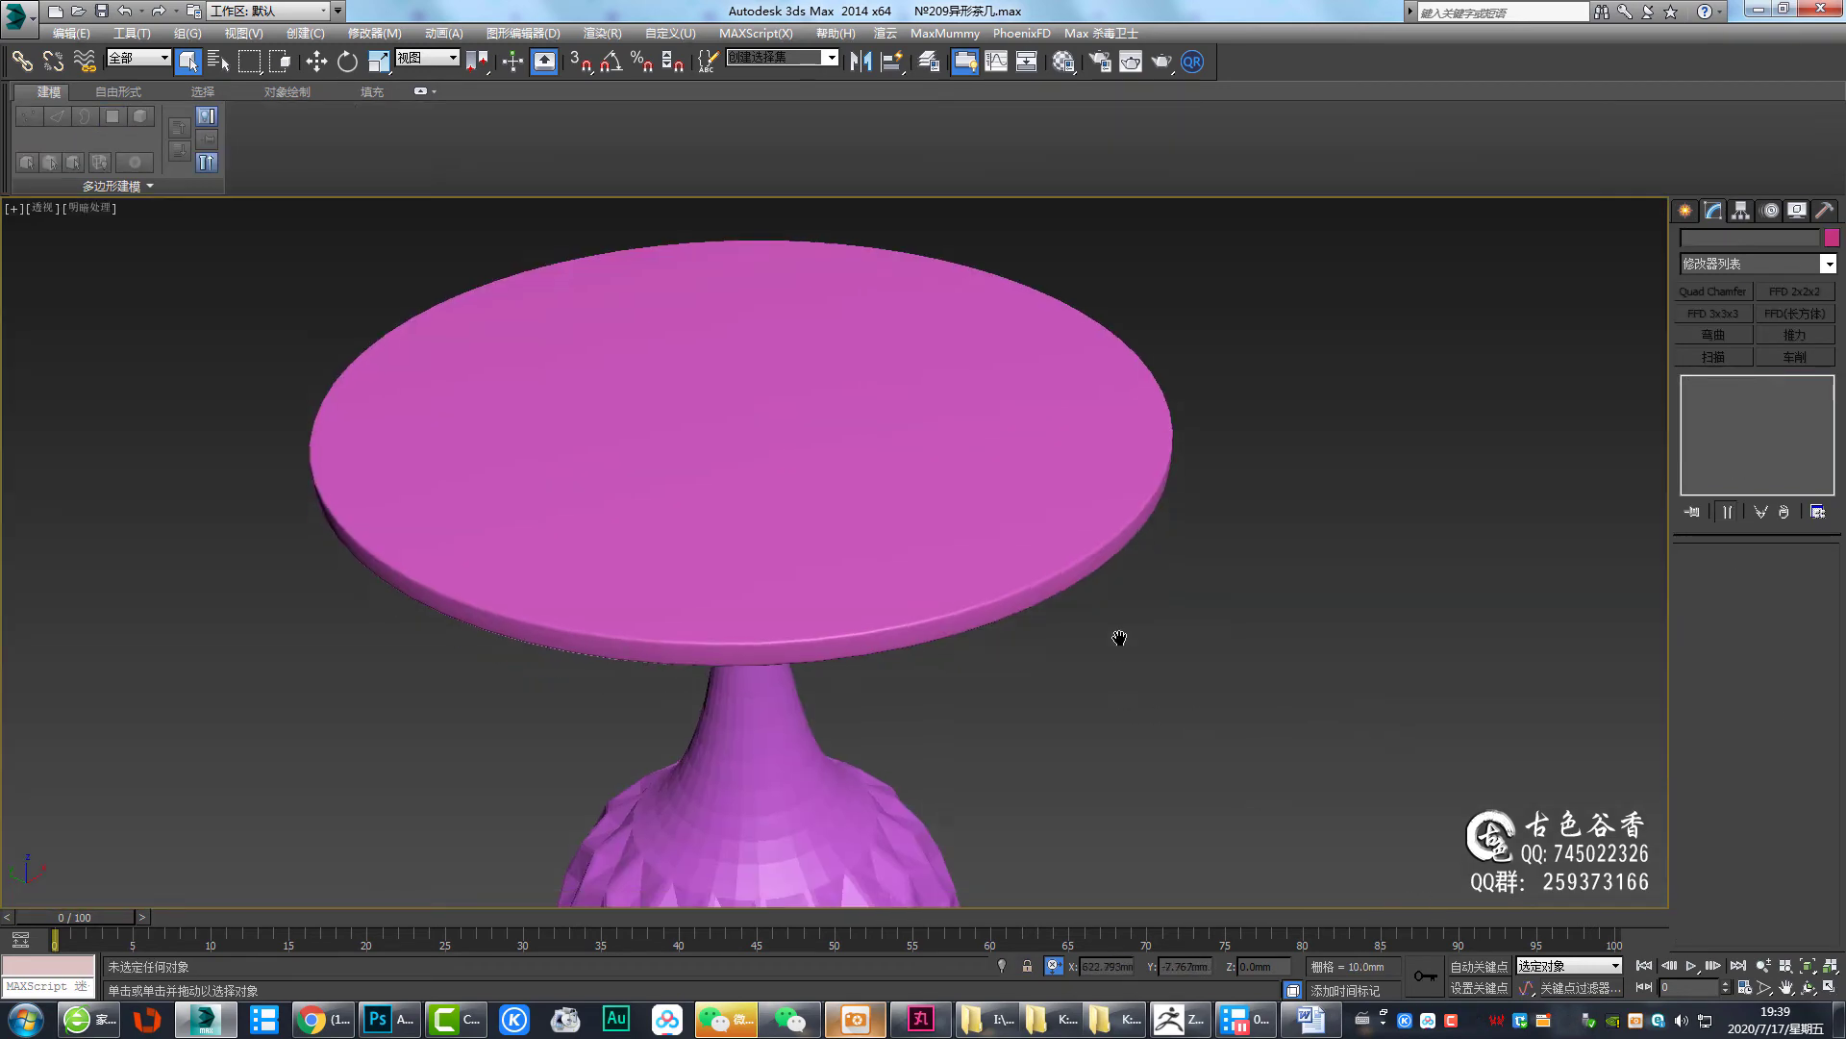
pyautogui.click(969, 705)
pyautogui.keyDown('shift'); pyautogui.click(524, 140); pyautogui.keyUp('shift')
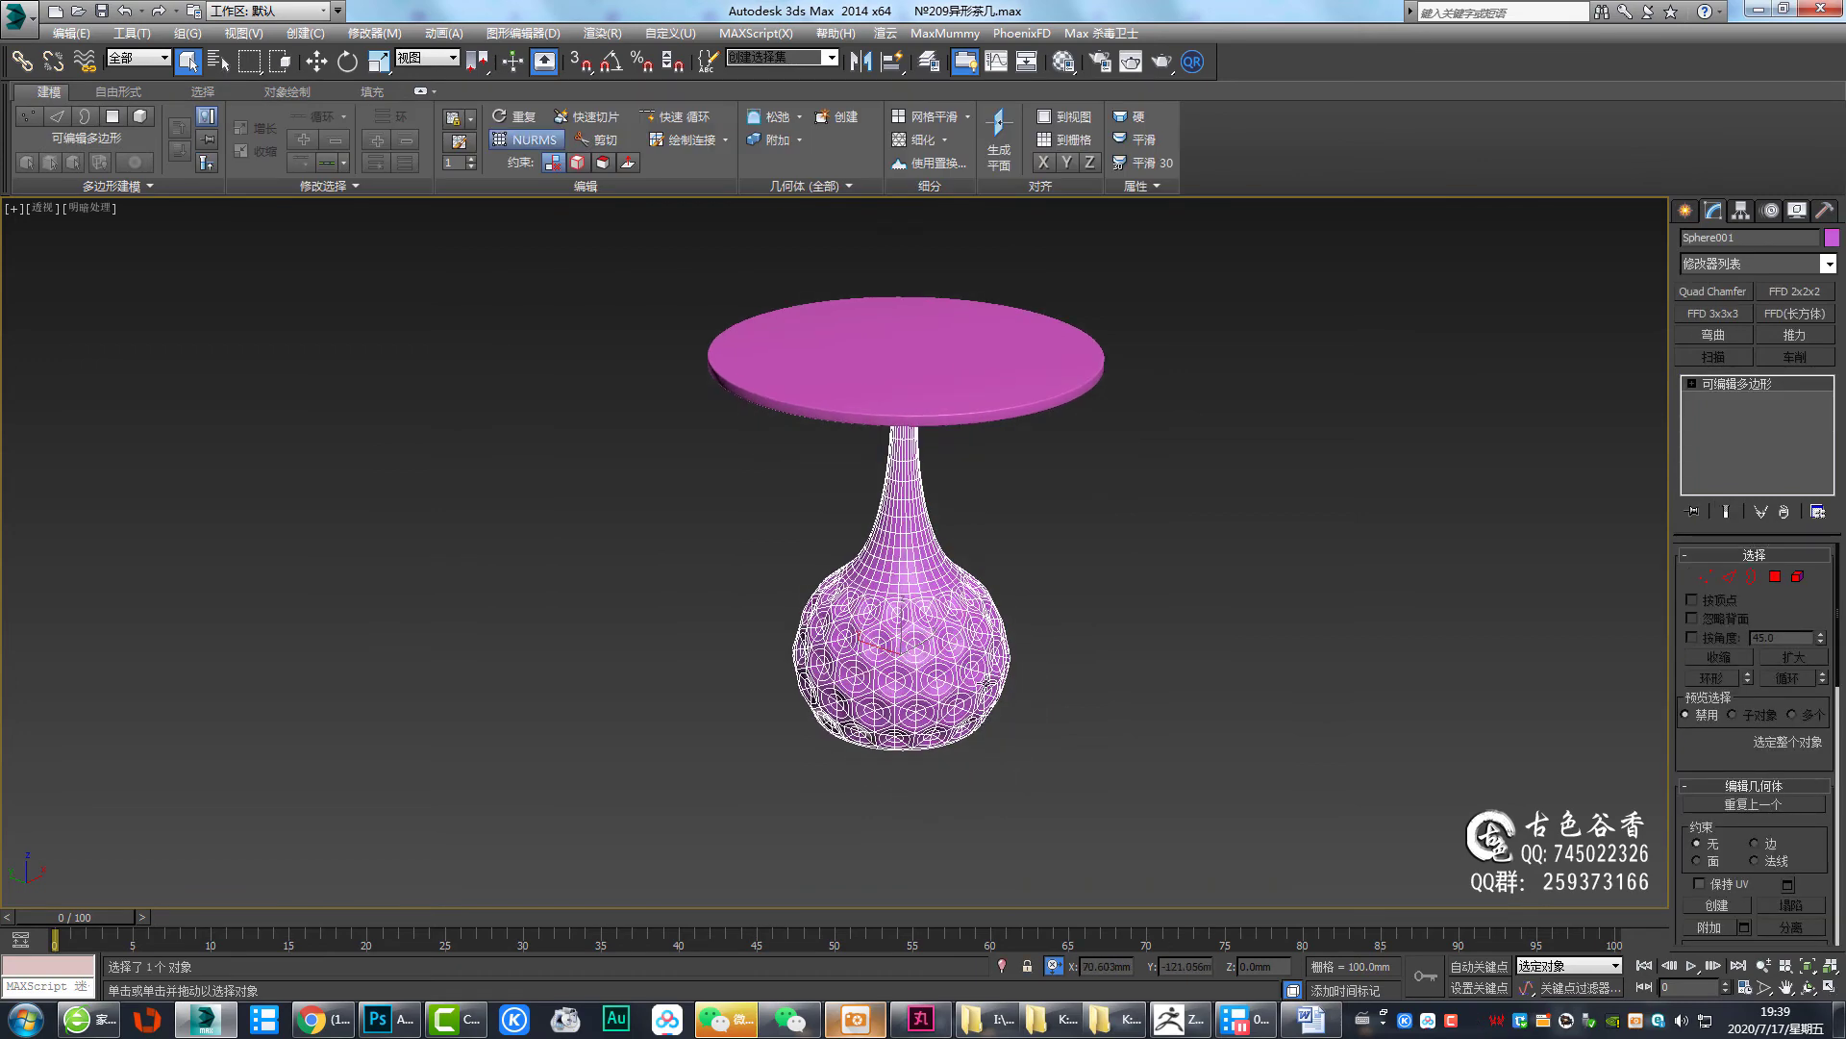
pyautogui.press('z')
pyautogui.hotkey('shift', 'z')
pyautogui.click(1035, 531)
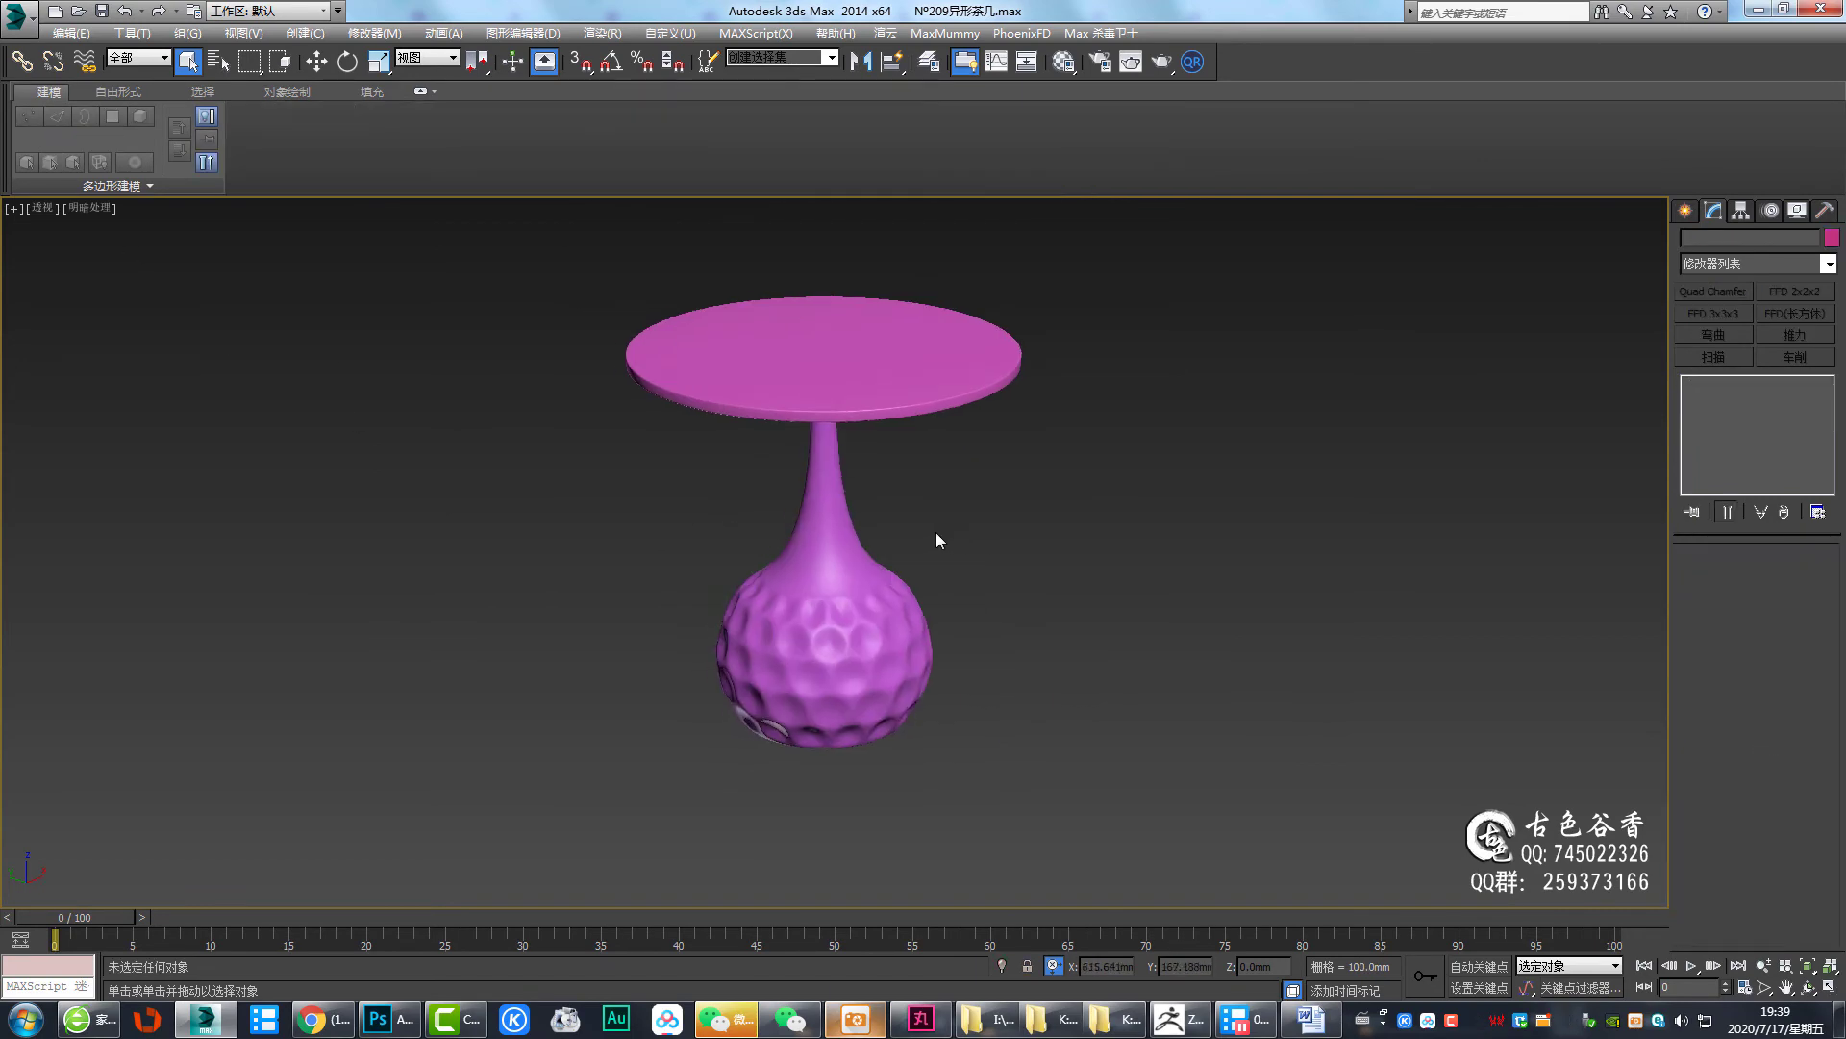
# Zoom in on the smoothed dimpled bulb and bring up its reference photo
pyautogui.scroll(3, 866, 465)
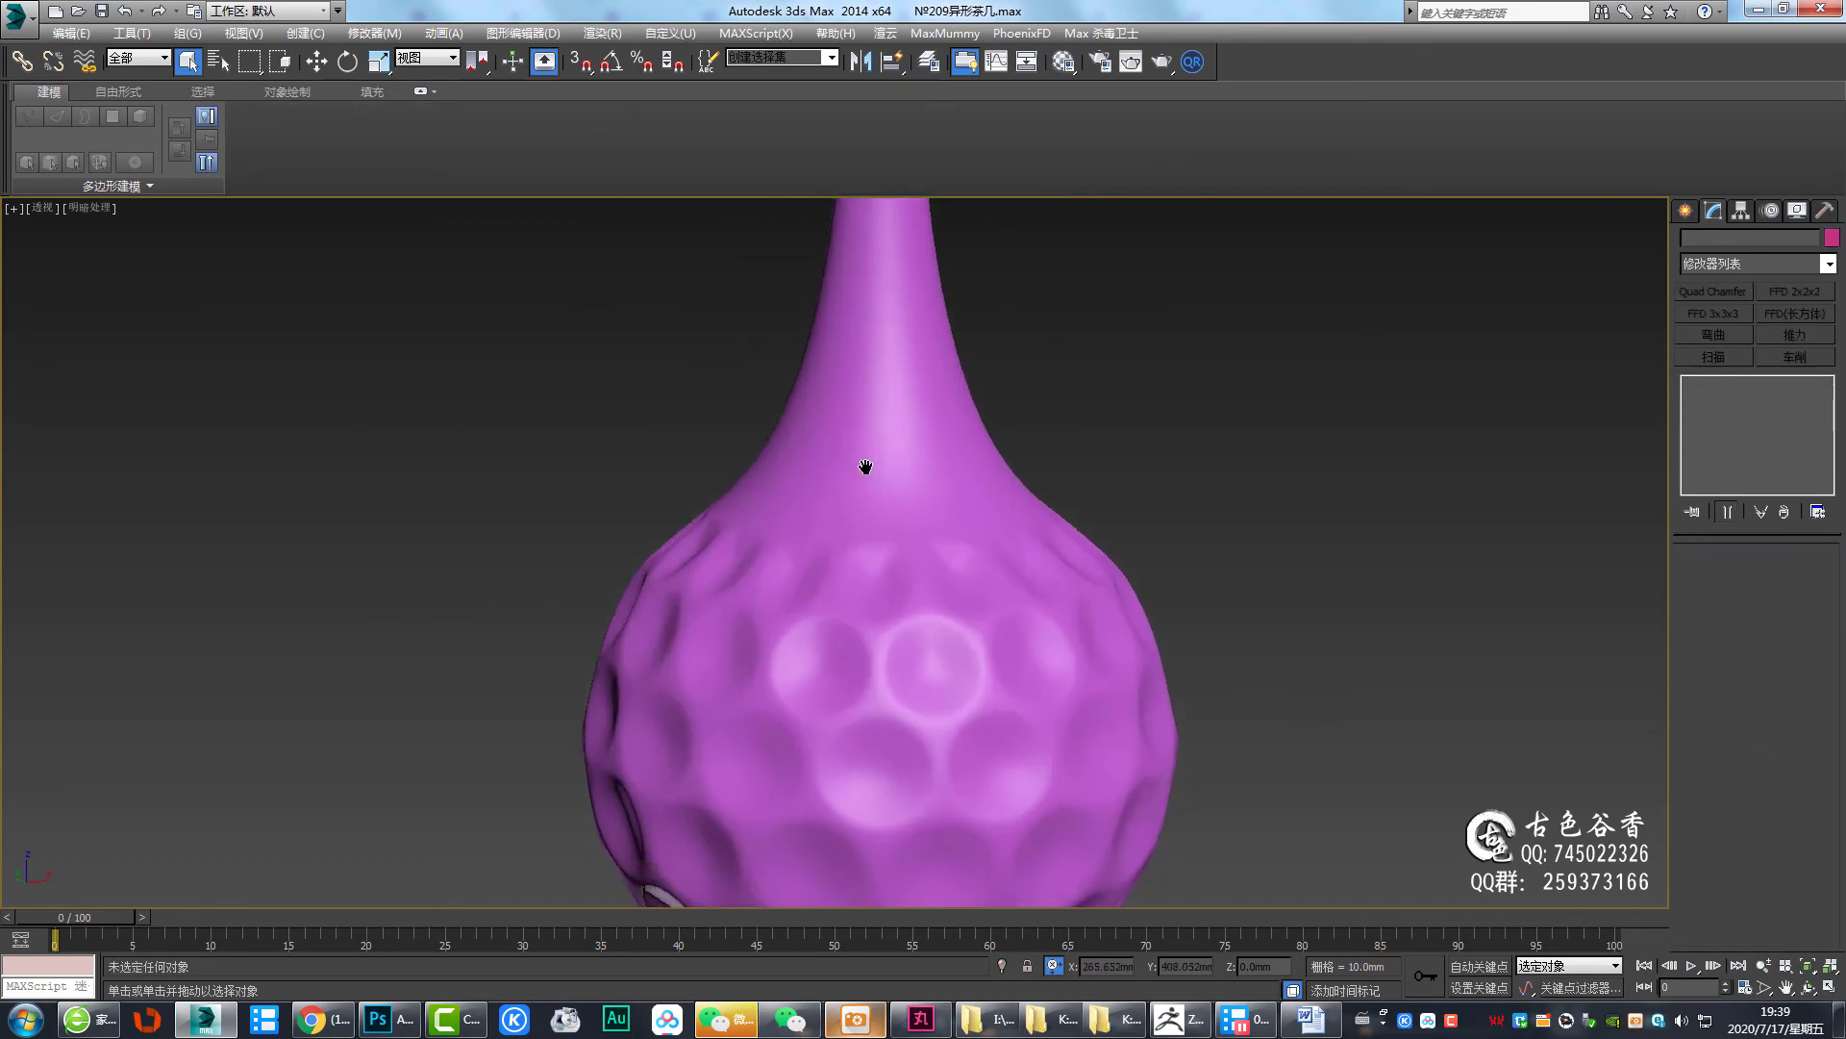
pyautogui.scroll(3, 846, 453)
pyautogui.scroll(2, 842, 451)
pyautogui.scroll(-2, 877, 462)
pyautogui.moveTo(878, 462); pyautogui.dragTo(962, 510, button='middle')
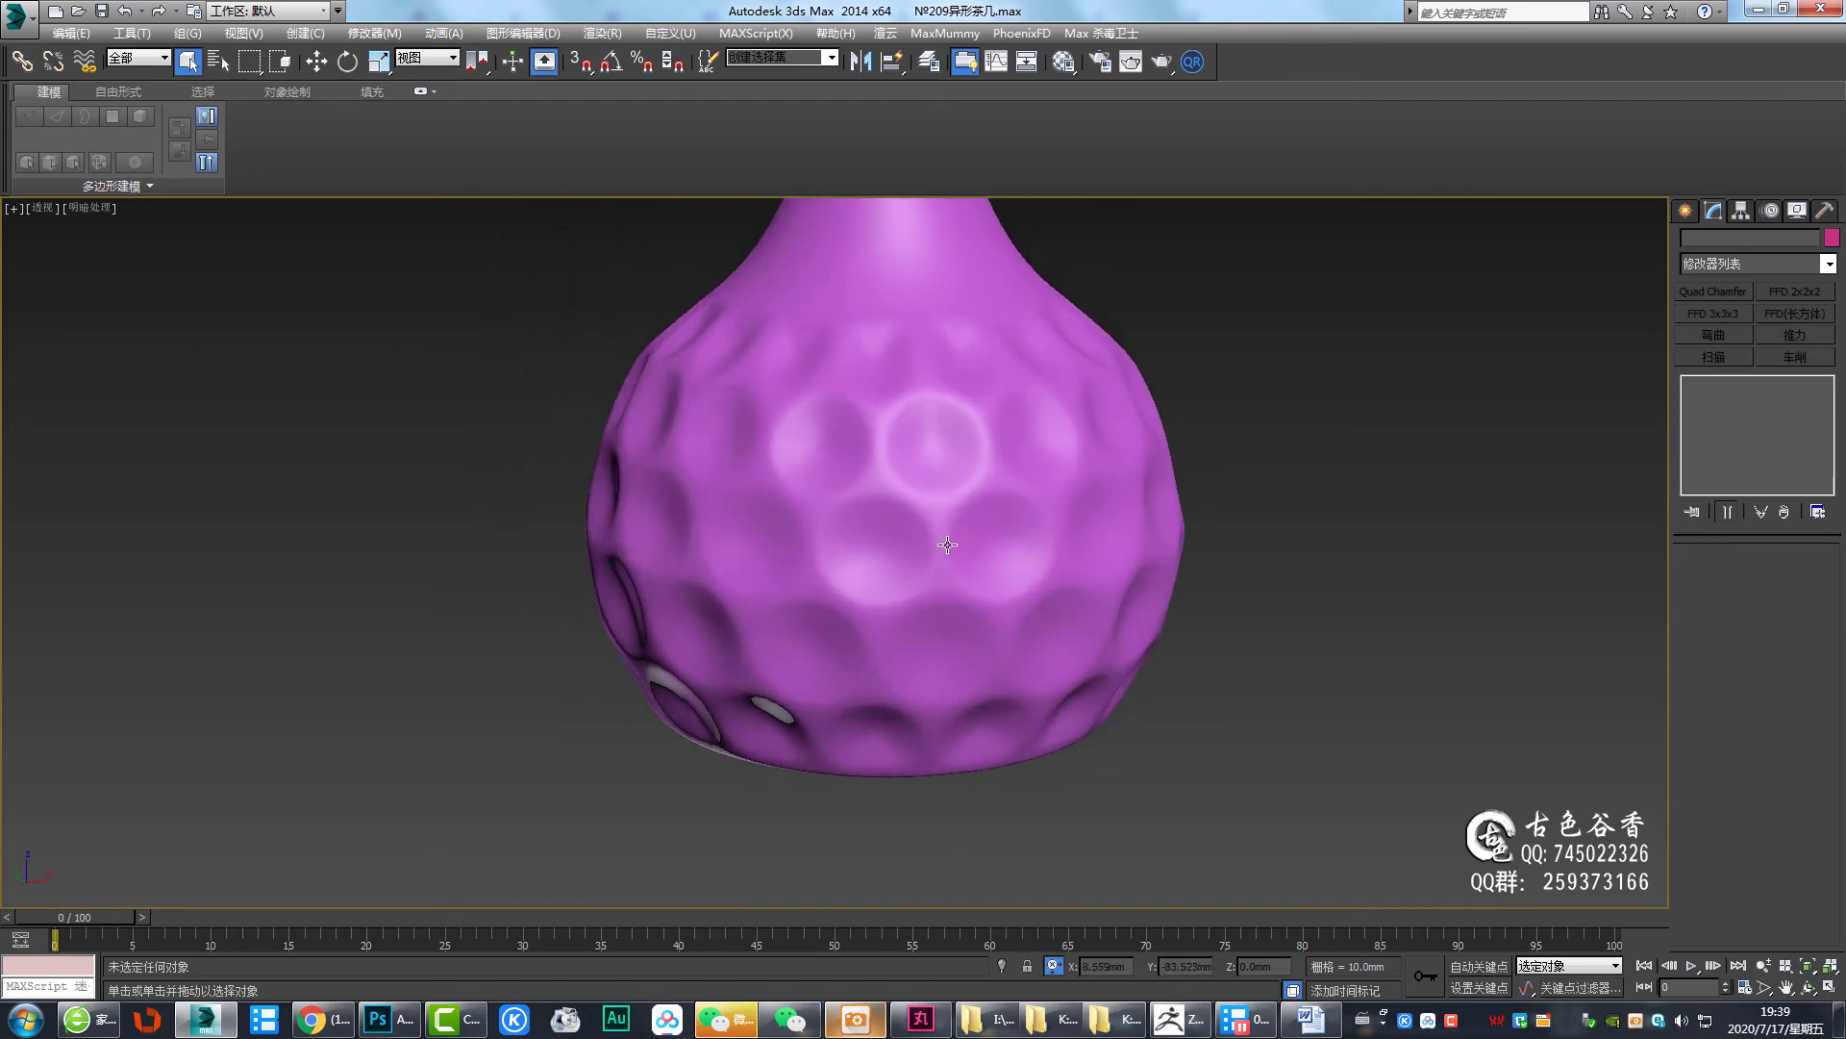
pyautogui.click(865, 1027)
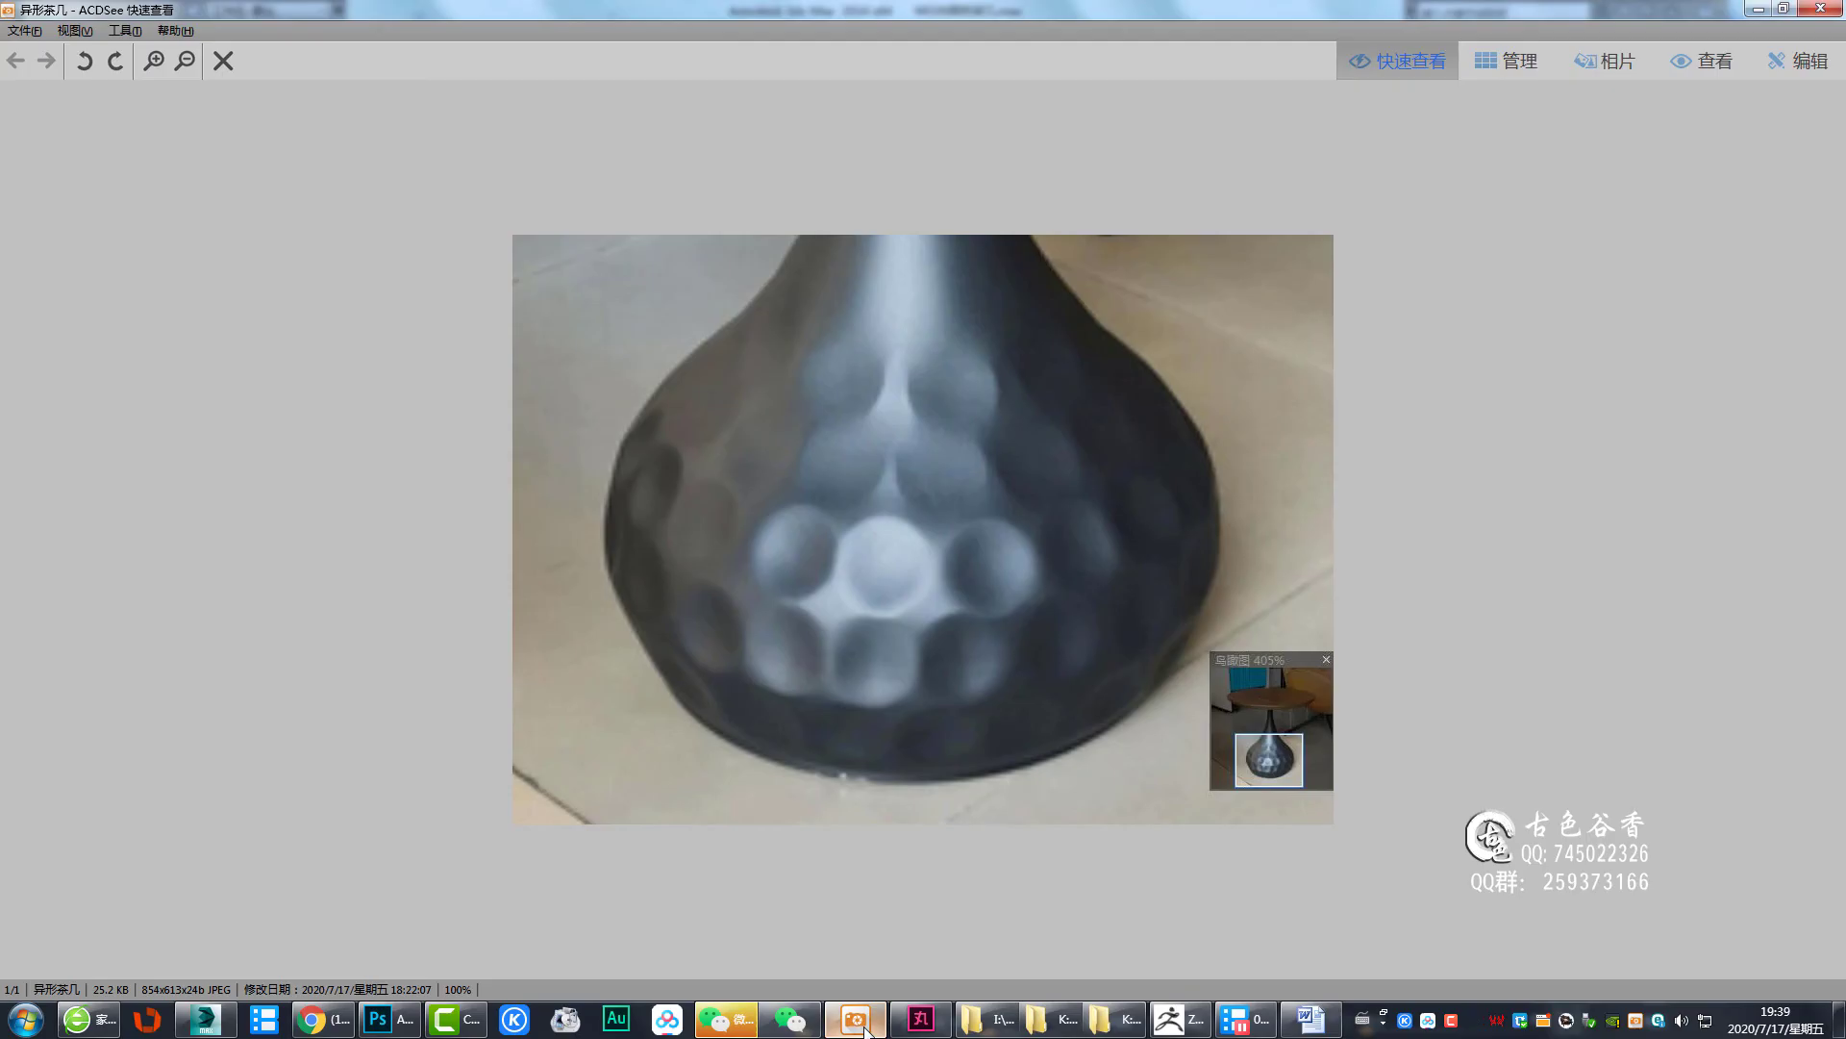
# Toggle between the ACDSee reference photo and the model to compare, then return to 3ds Max
pyautogui.click(864, 1027)
pyautogui.click(865, 1027)
pyautogui.click(865, 1027)
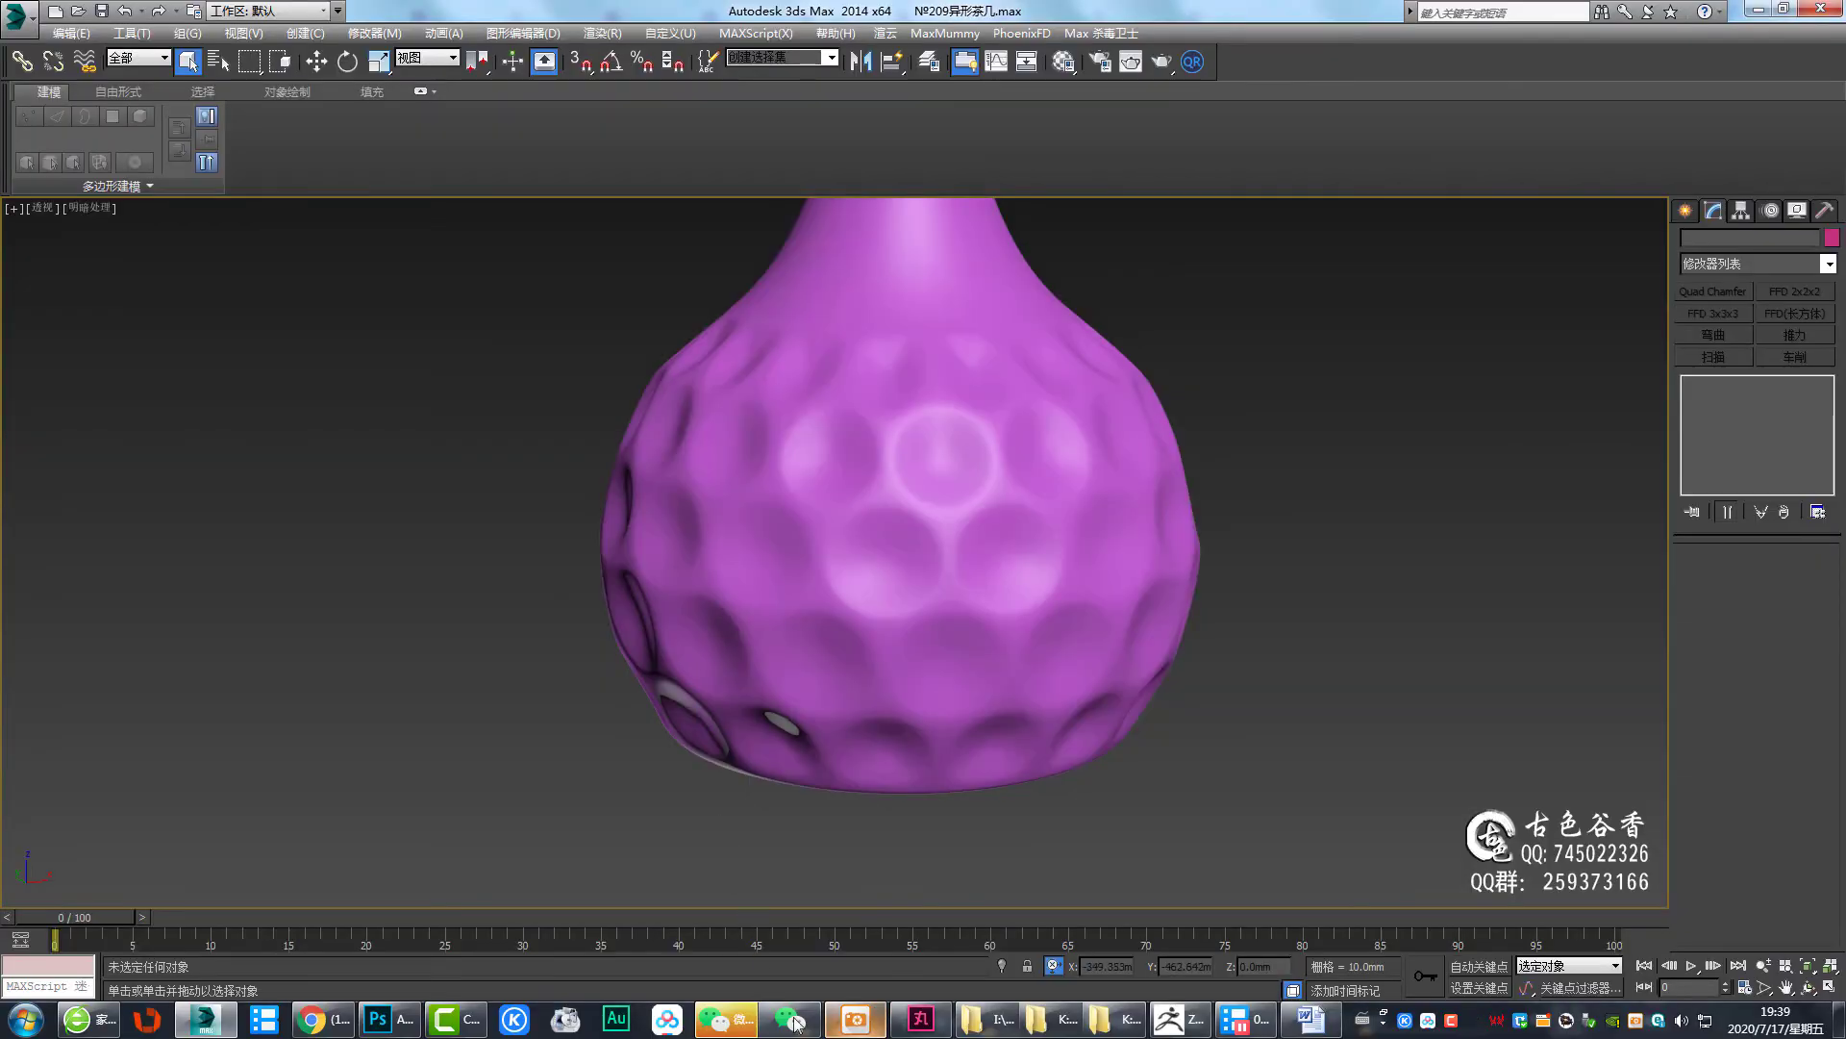
pyautogui.click(860, 1027)
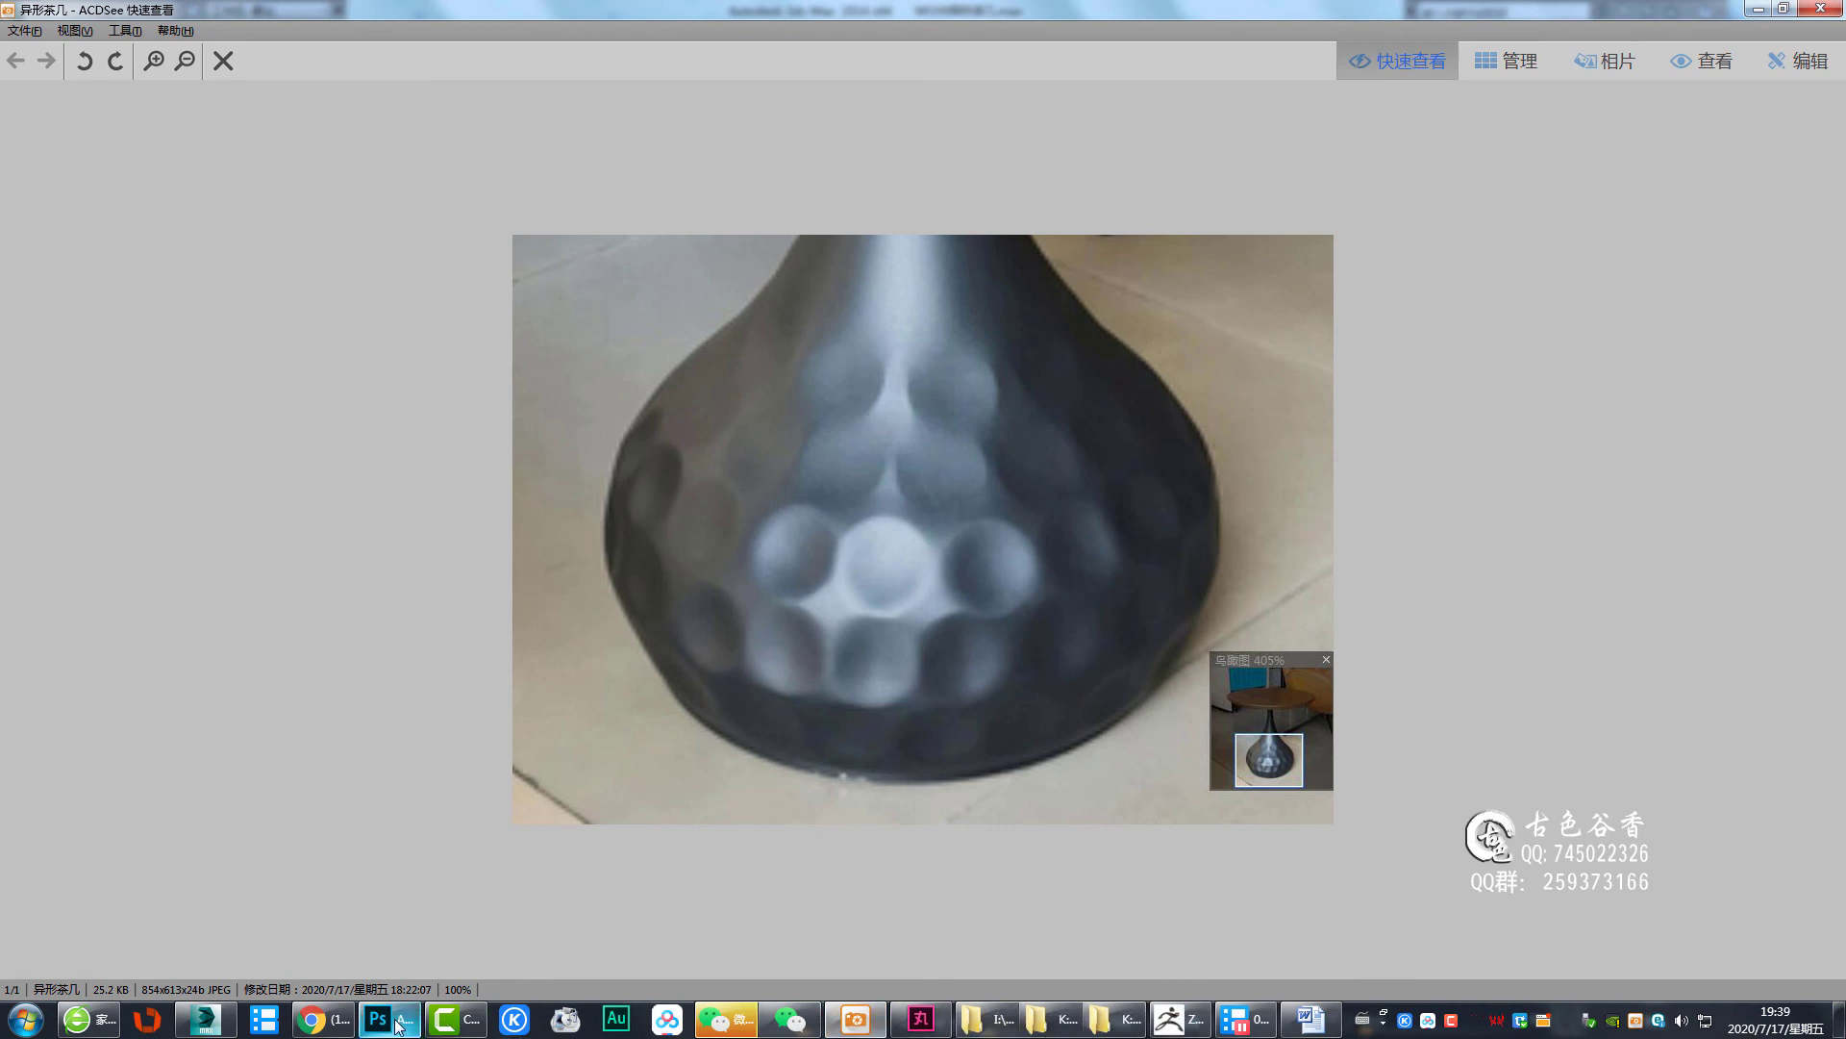
pyautogui.click(204, 1020)
pyautogui.scroll(-5, 946, 575)
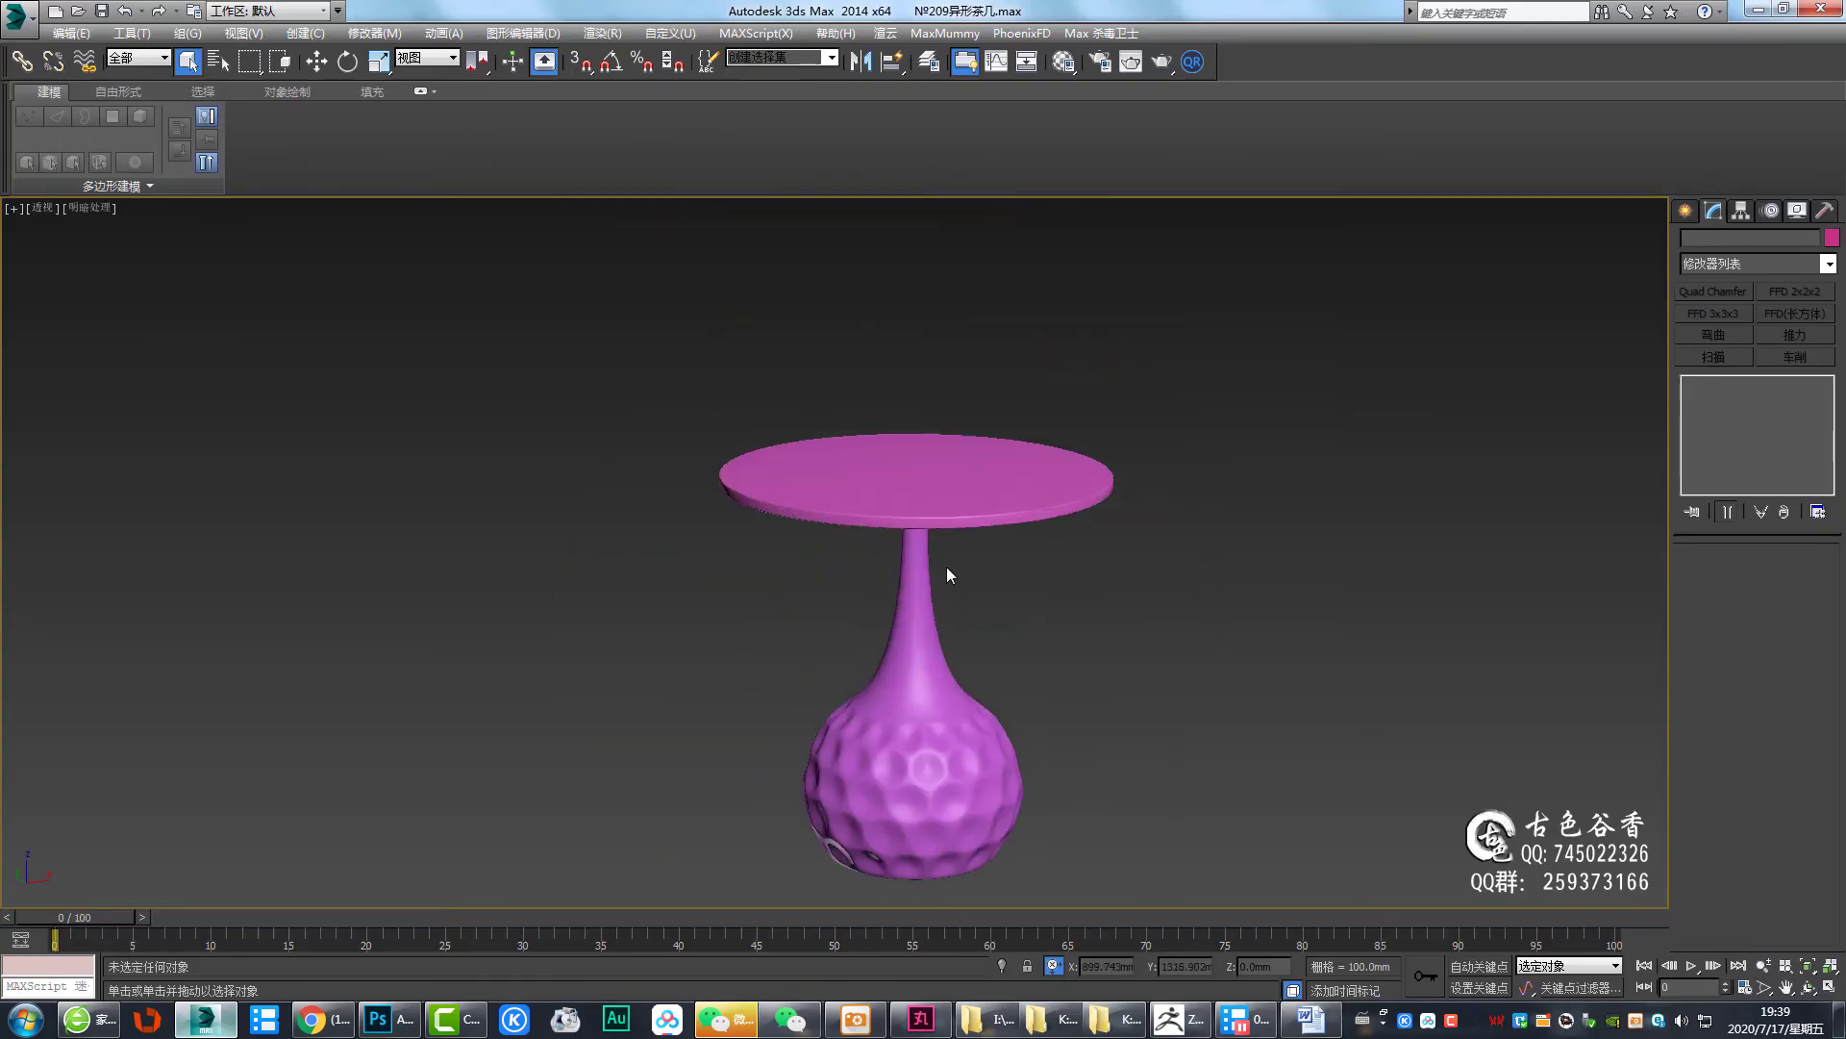
# Toggle Expert Mode off and on to view the finished table, then restore the panels
pyautogui.scroll(3, 946, 575)
pyautogui.hotkey('ctrl', 'x')
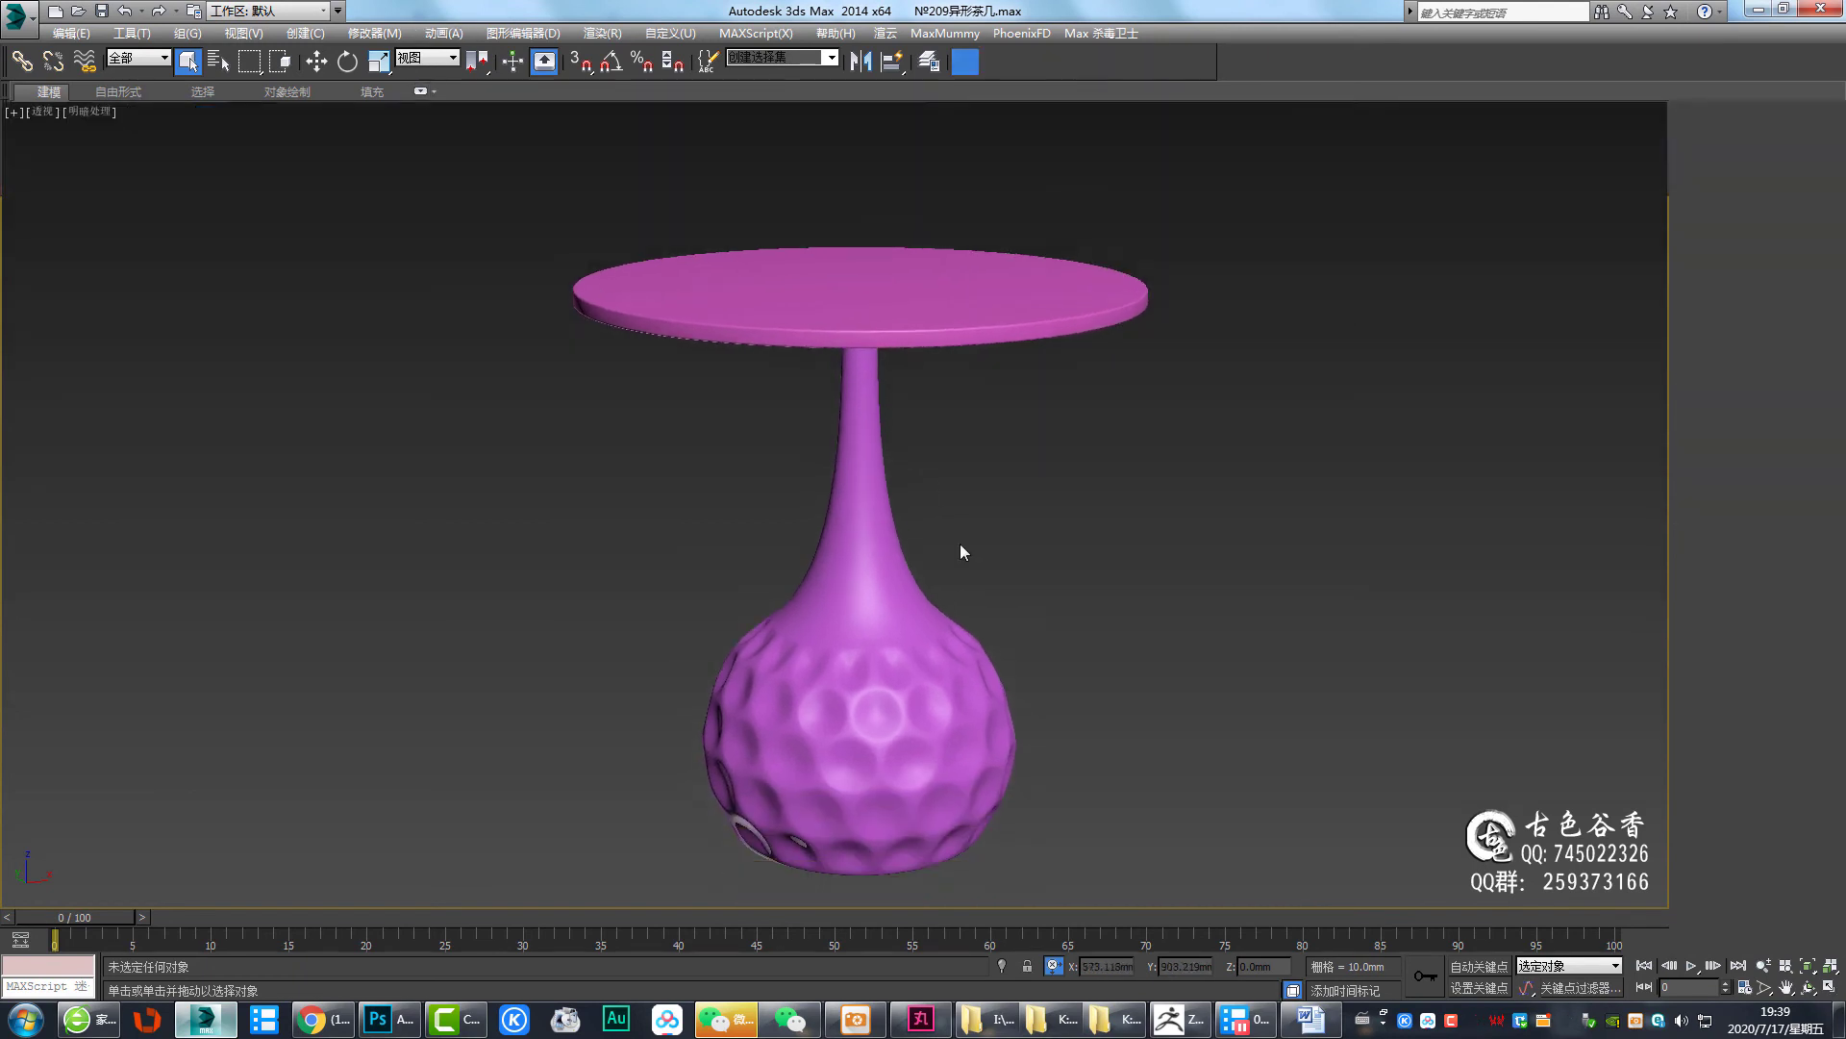
pyautogui.hotkey('ctrl', 'x')
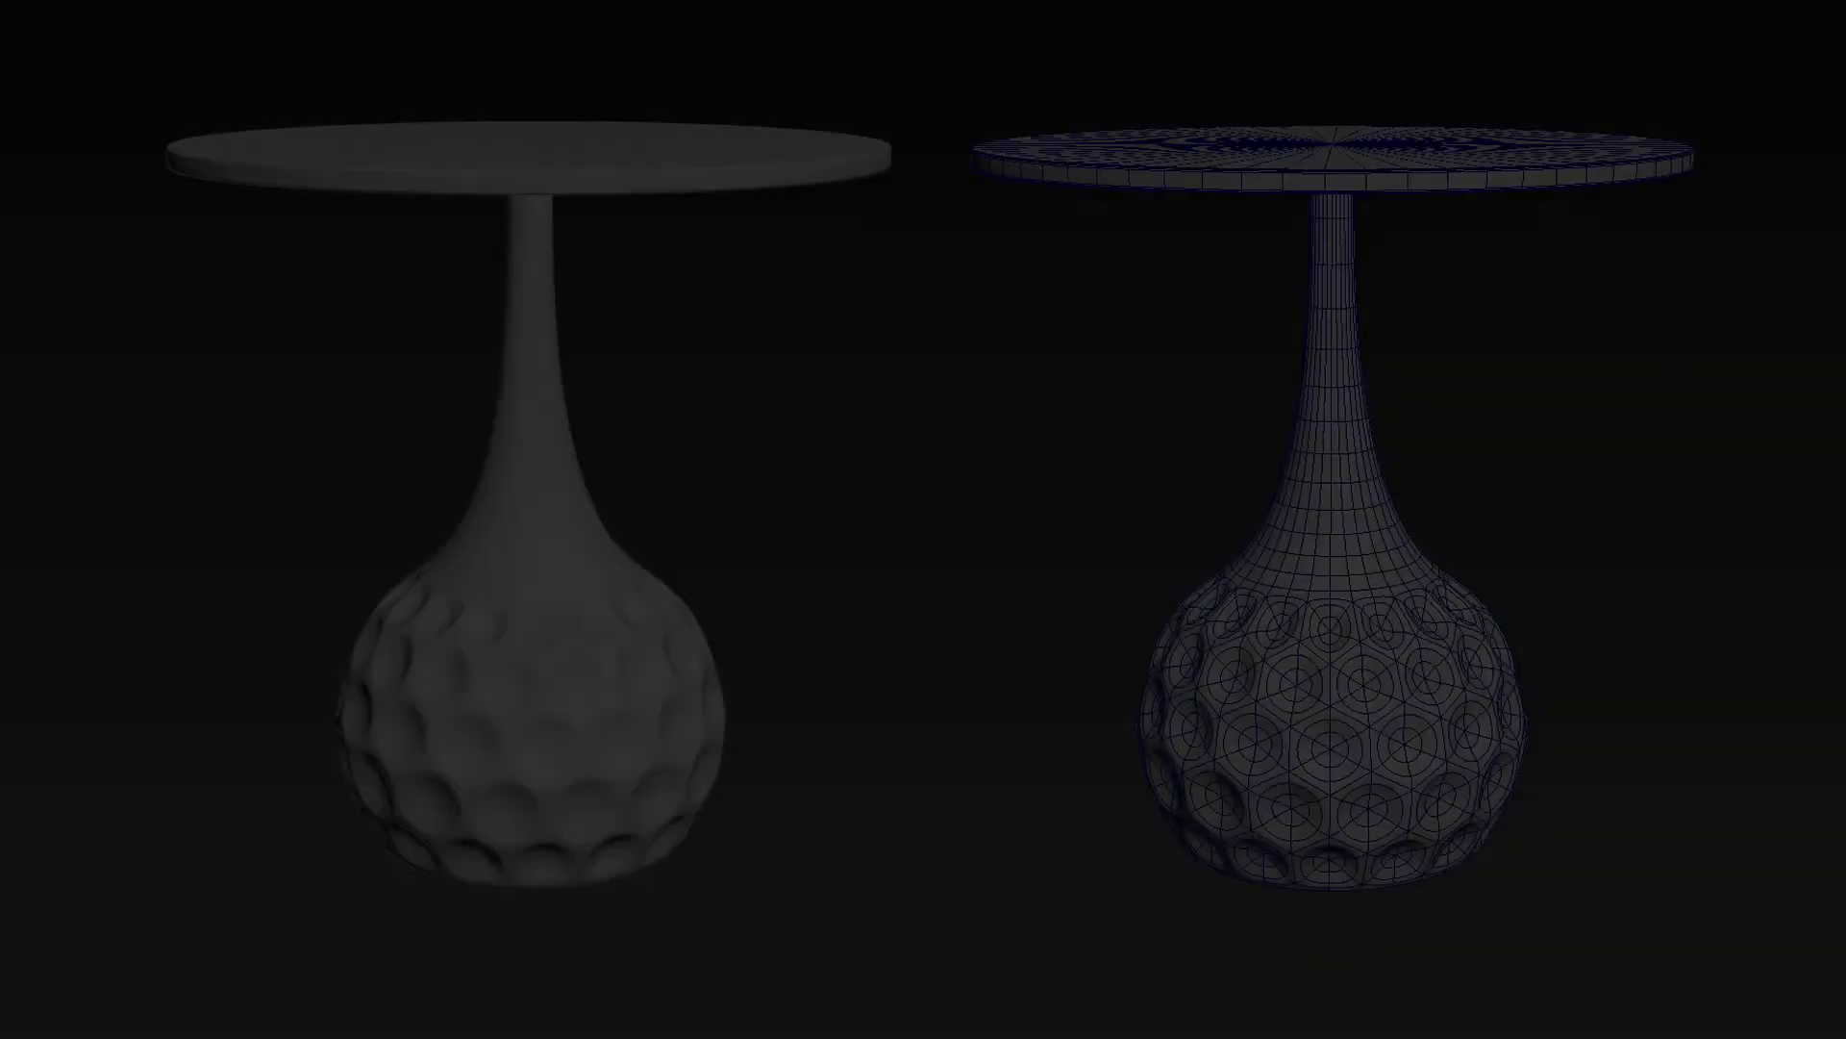